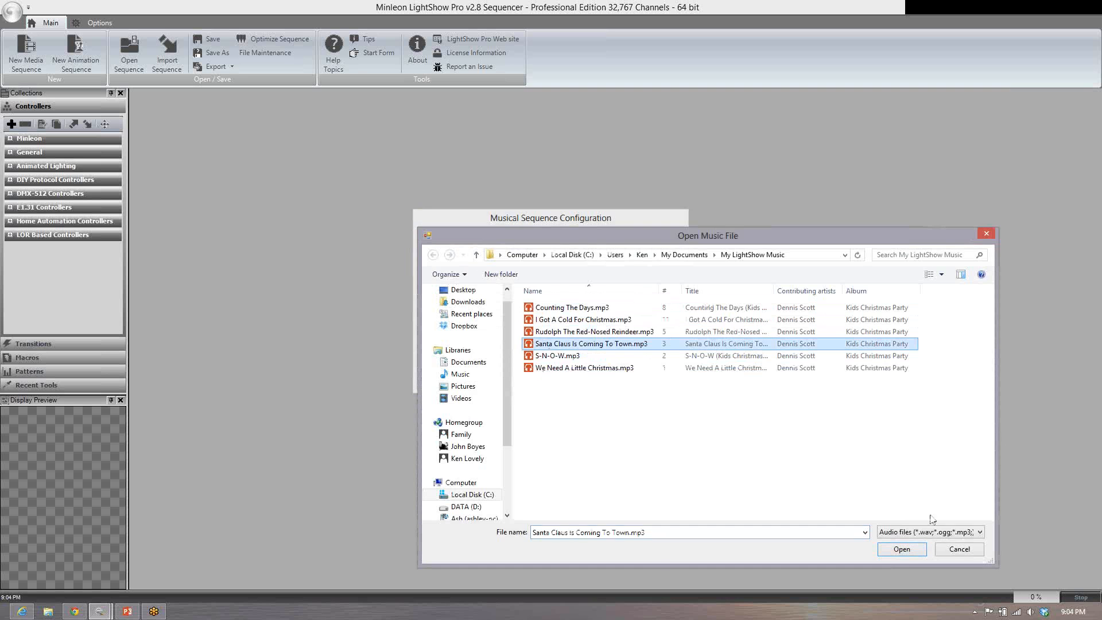
Step: Create the musical sequence from Santa Claus Is Coming To Town.mp3 without any timing intervals, keeping the default house display image
{"action": "left_click", "coordinate": [906, 552]}
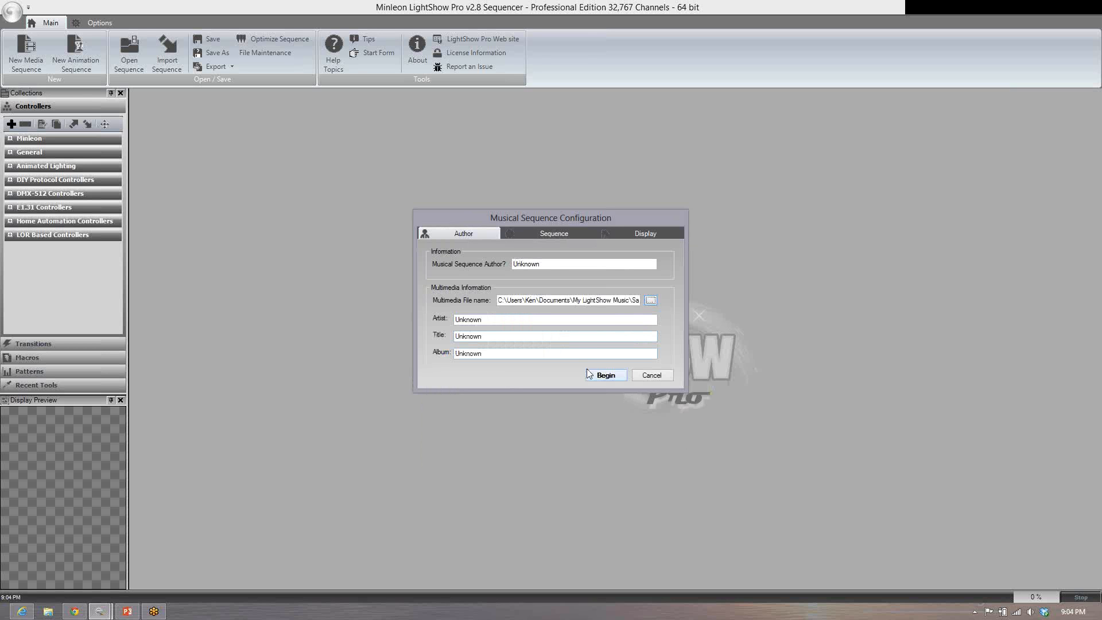
{"action": "left_click", "coordinate": [615, 377]}
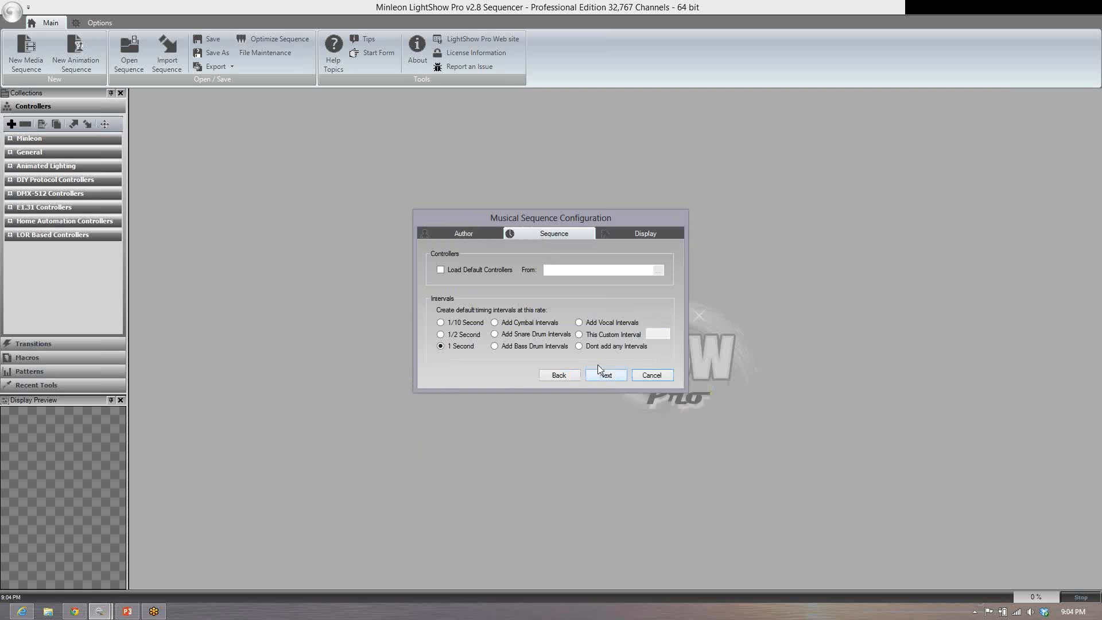
{"action": "left_click", "coordinate": [593, 347]}
{"action": "left_click", "coordinate": [608, 377]}
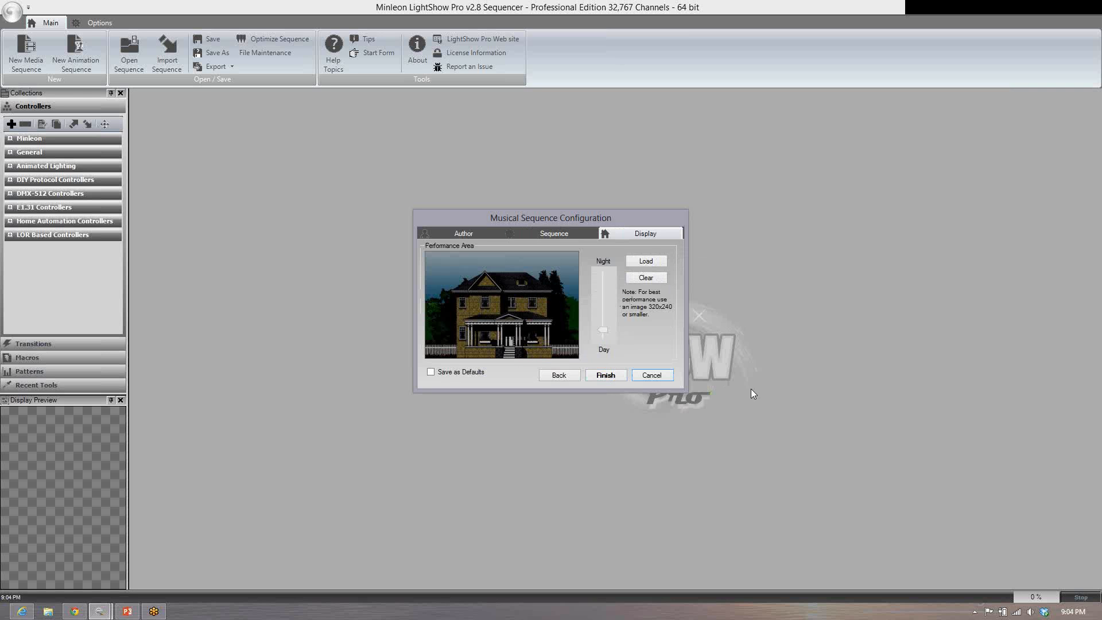
{"action": "left_click", "coordinate": [609, 378]}
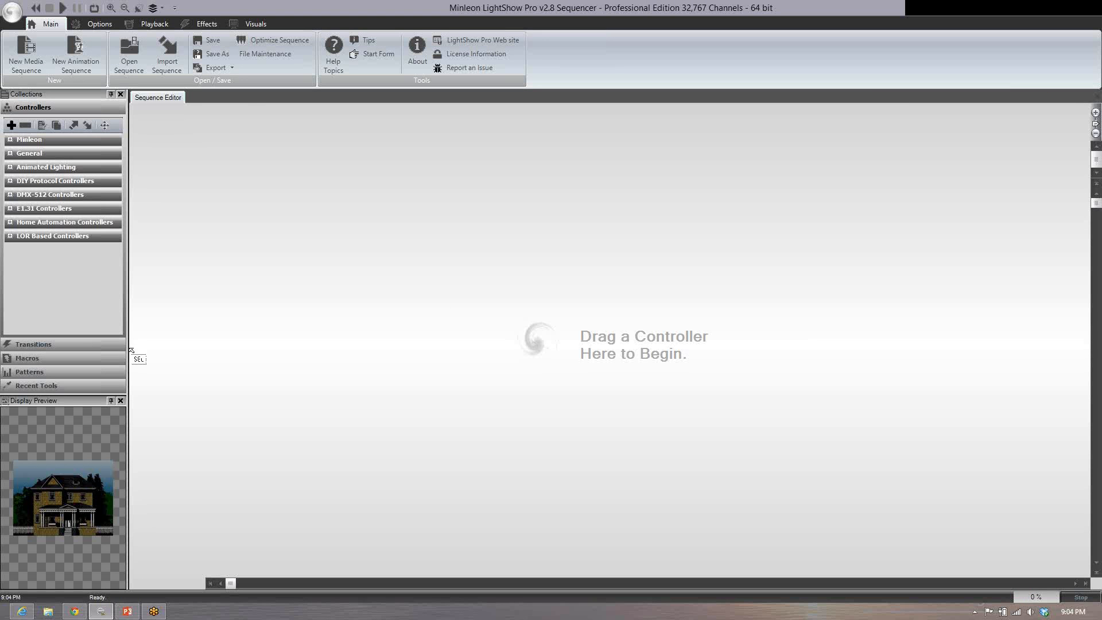
Step: Widen the controller collection and add a SanDevices E680/E681 controller to the sequence starting at channel 1
{"action": "left_click_drag", "start_coordinate": [128, 347], "coordinate": [193, 339]}
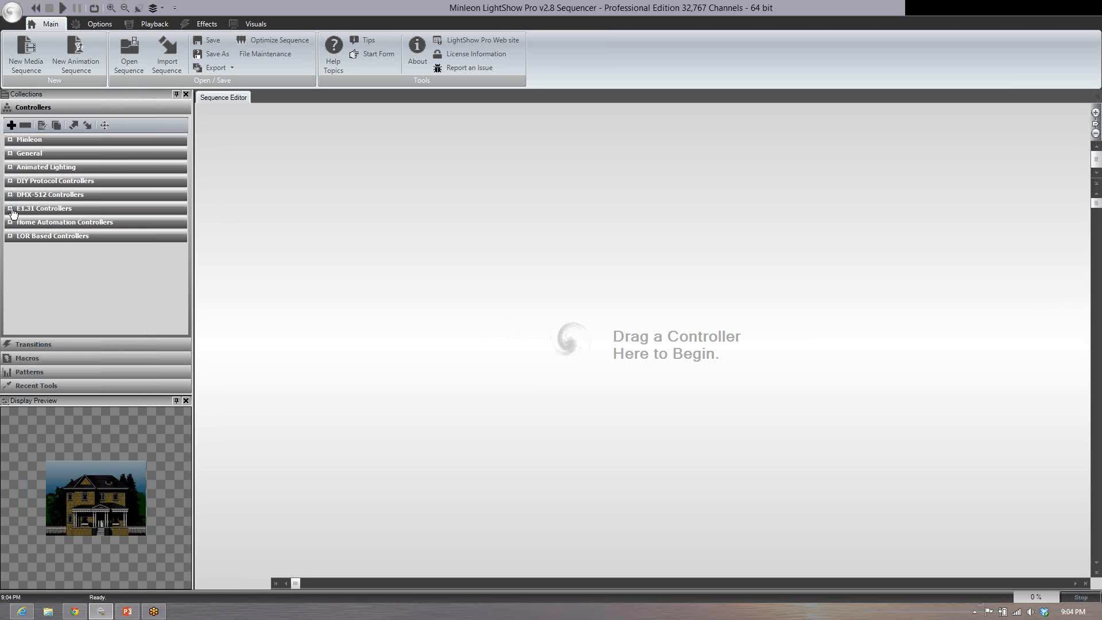
{"action": "left_click", "coordinate": [11, 208]}
{"action": "left_click_drag", "start_coordinate": [60, 238], "coordinate": [667, 222]}
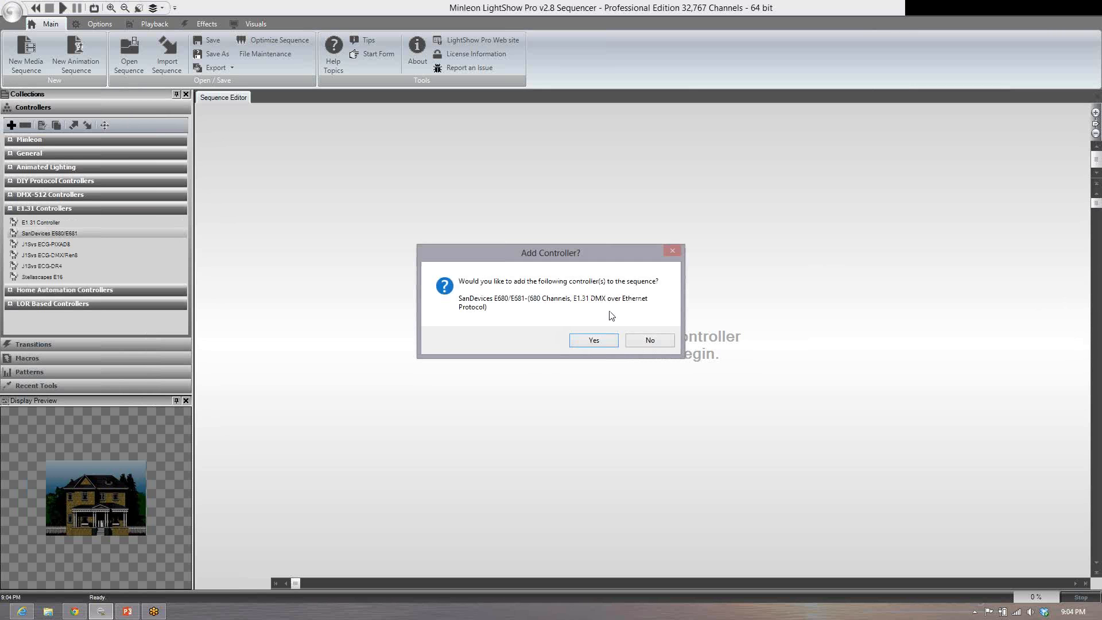
{"action": "left_click", "coordinate": [600, 340]}
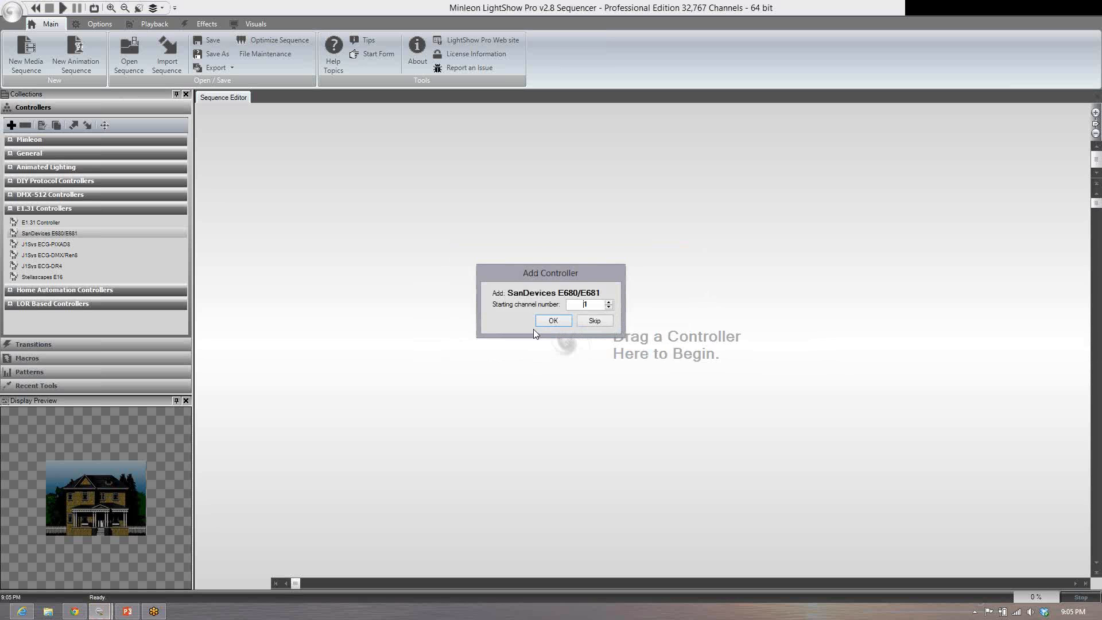
{"action": "left_click", "coordinate": [555, 321]}
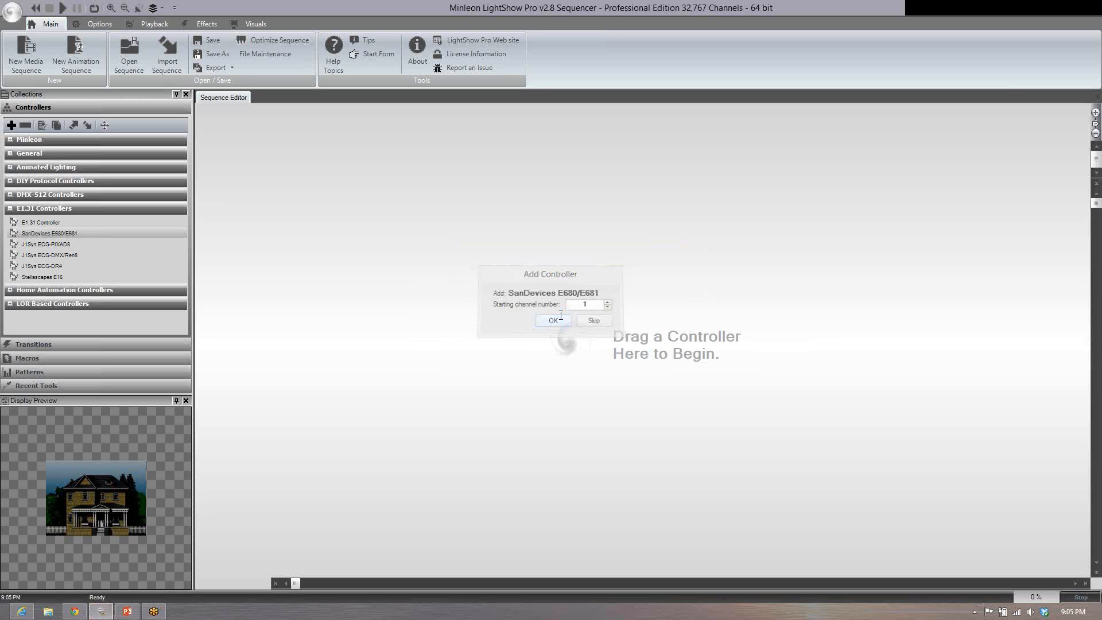
Step: Give the controller 3600 logical channels and the name "rgb tree", and decline configuring each added channel
{"action": "double_click", "coordinate": [524, 277]}
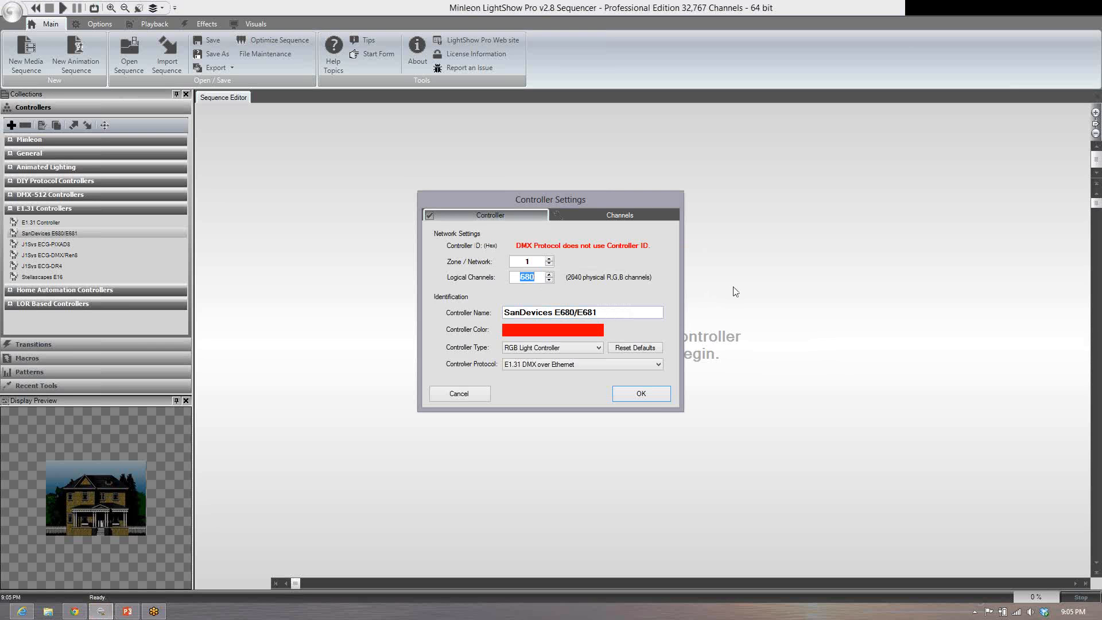
{"action": "type", "text": "3600"}
{"action": "key", "text": "Tab"}
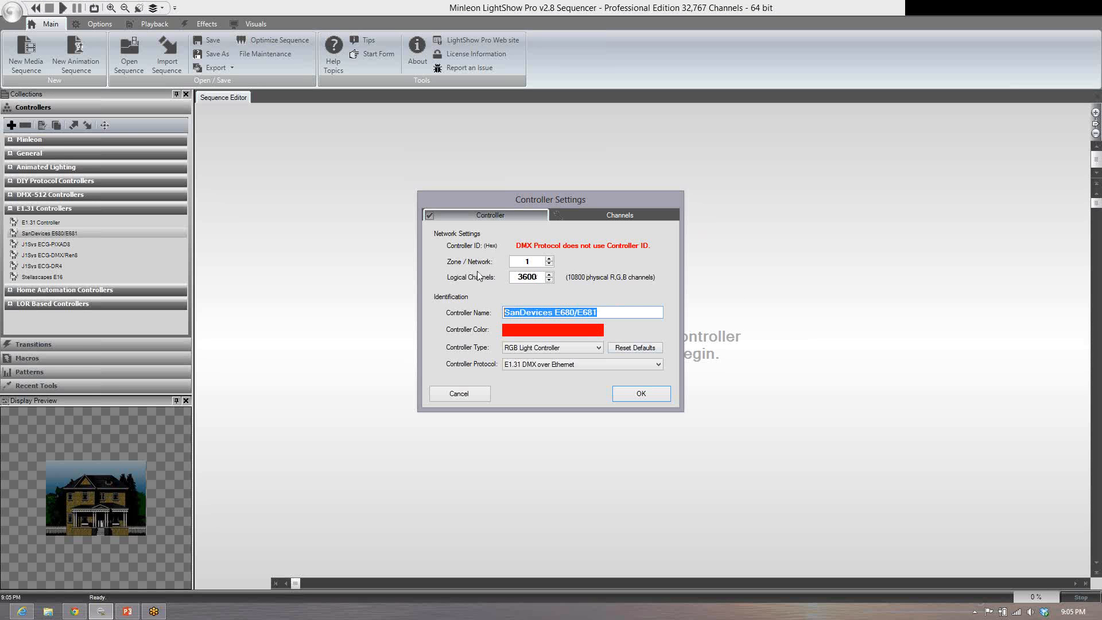
{"action": "type", "text": "rg"}
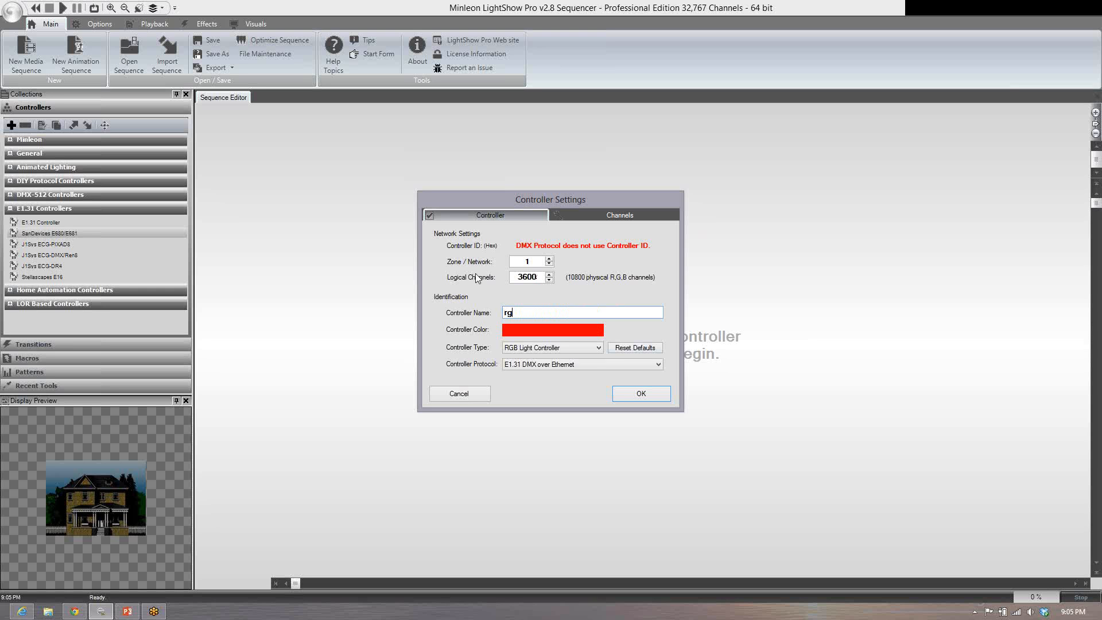
{"action": "type", "text": "b tree"}
{"action": "left_click", "coordinate": [643, 398]}
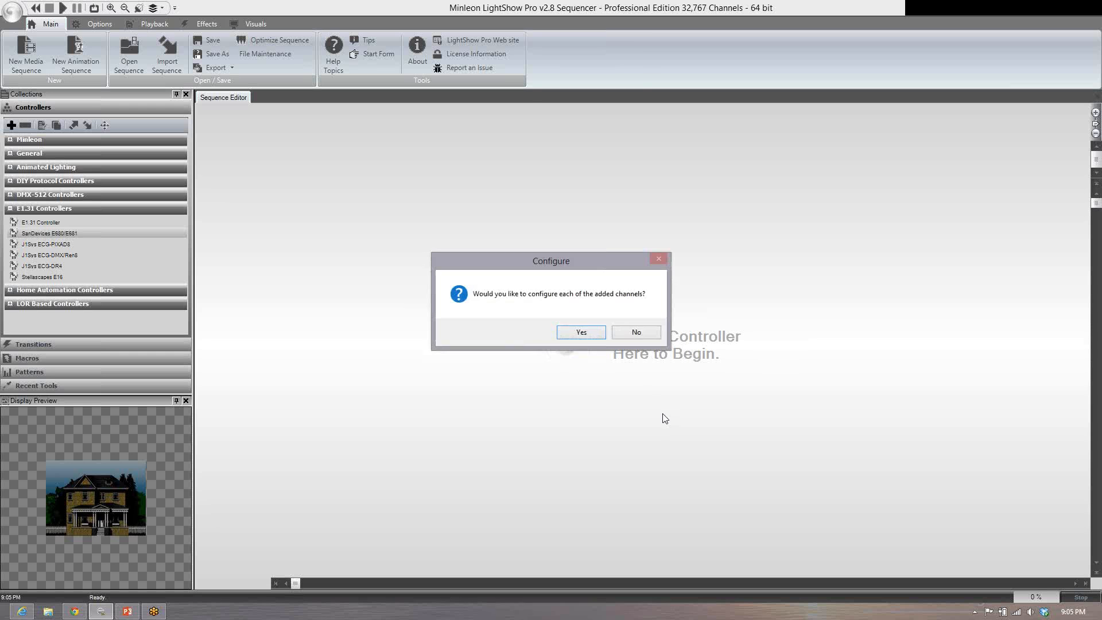
{"action": "left_click", "coordinate": [618, 334]}
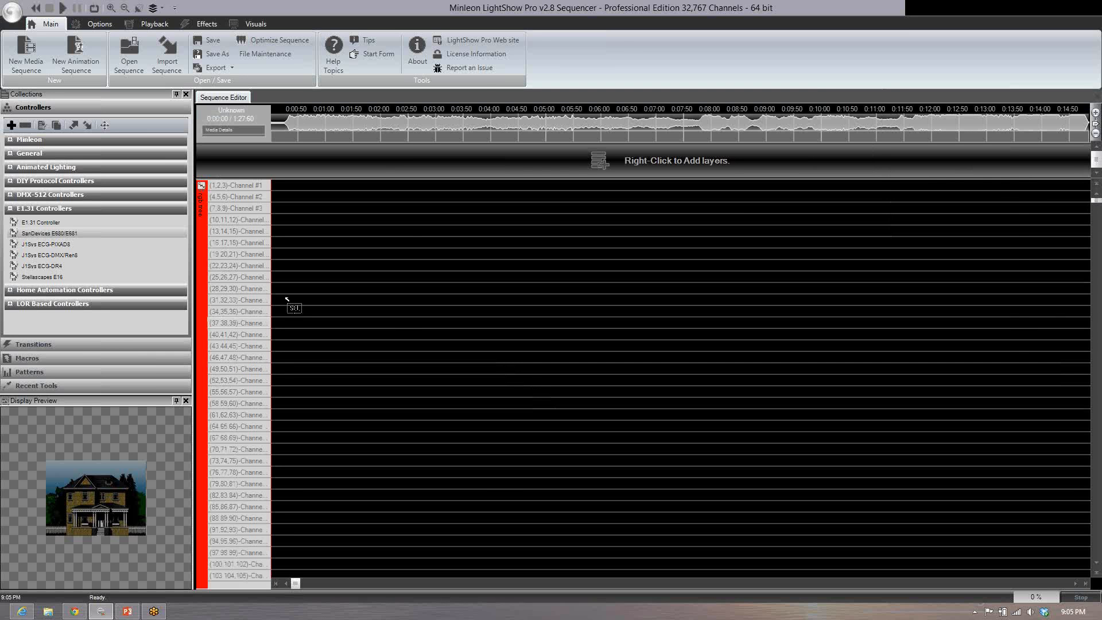
Step: Start drawing the rgb tree controller's channel images and draw a large tree across the front of the house
{"action": "right_click", "coordinate": [202, 281]}
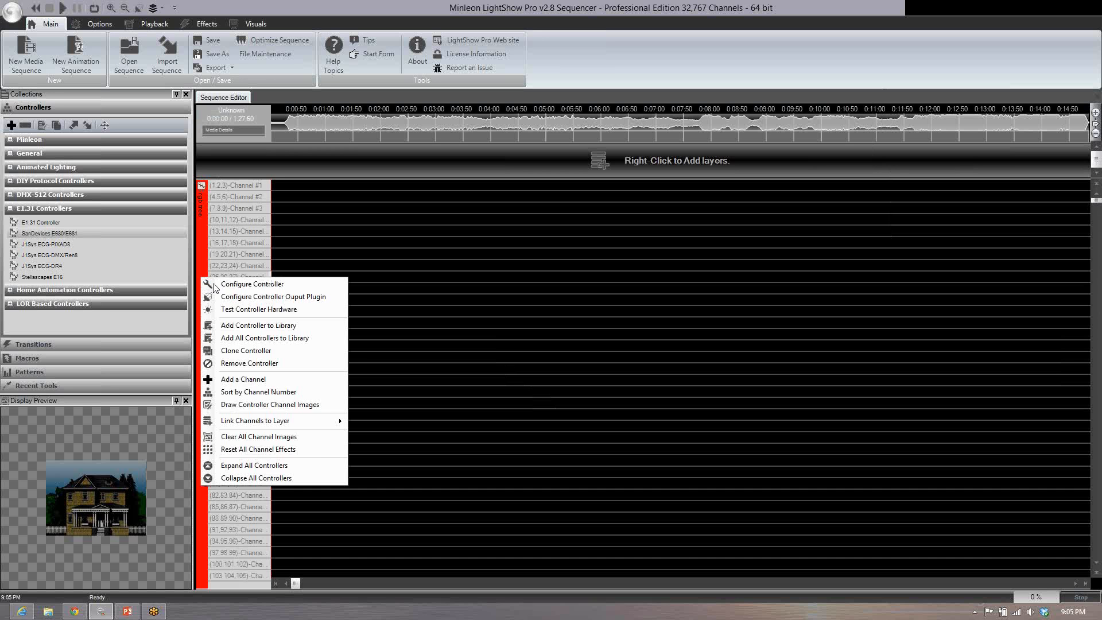
{"action": "left_click", "coordinate": [245, 407]}
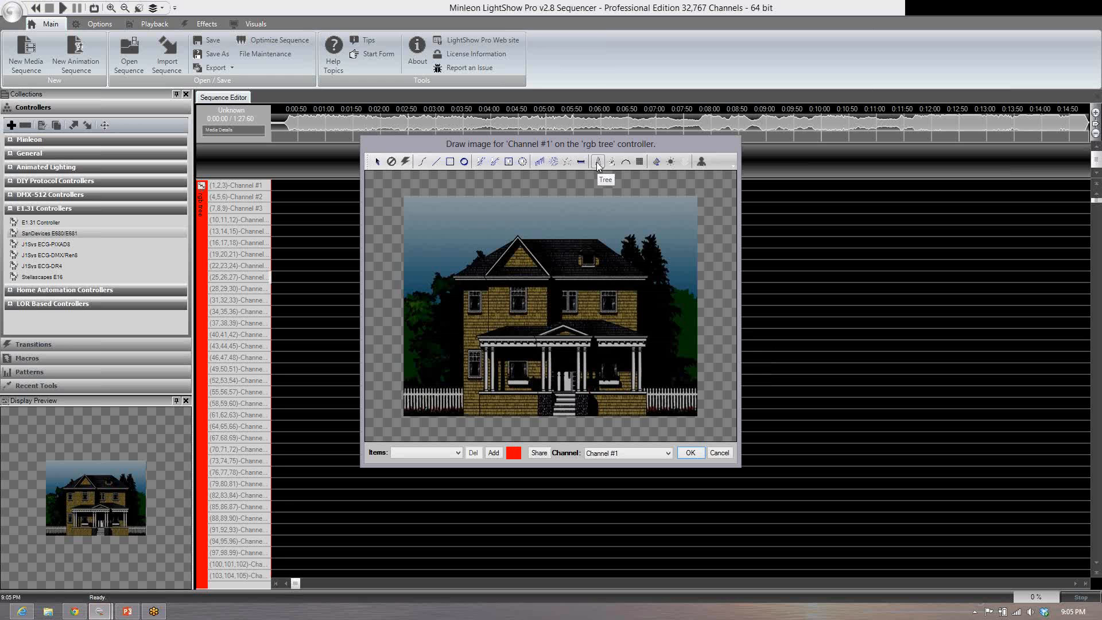
{"action": "left_click", "coordinate": [597, 163]}
{"action": "left_click", "coordinate": [463, 404]}
{"action": "left_click_drag", "start_coordinate": [498, 327], "coordinate": [648, 225]}
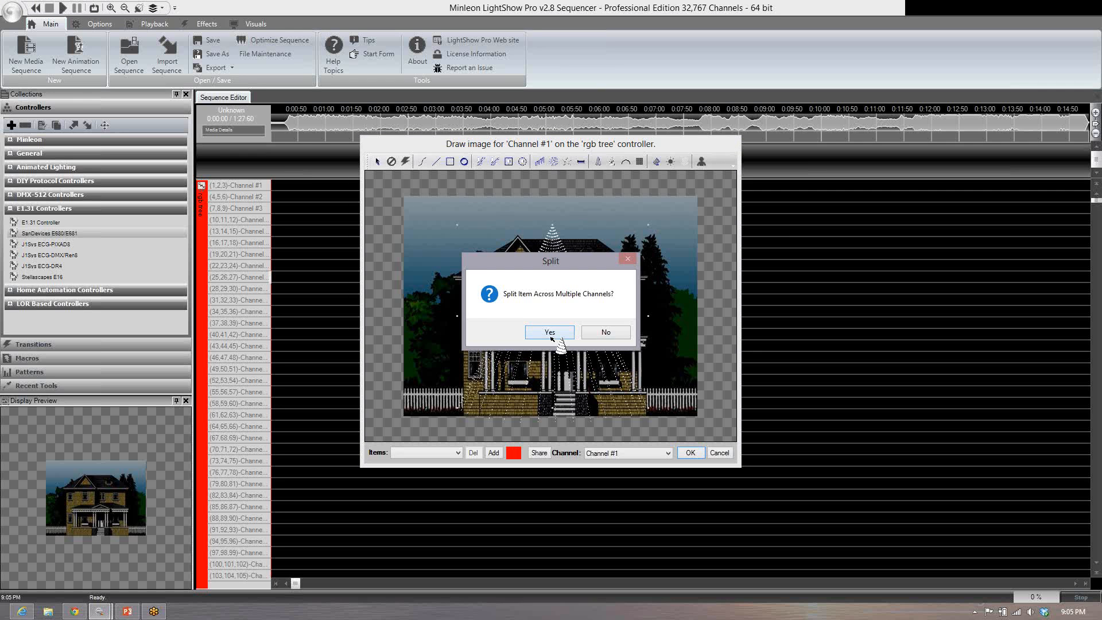
Step: Split the tree across Channel #1 to Channel #3600 with the Single-Pixel Per Channel Section segment type
{"action": "left_click", "coordinate": [560, 335]}
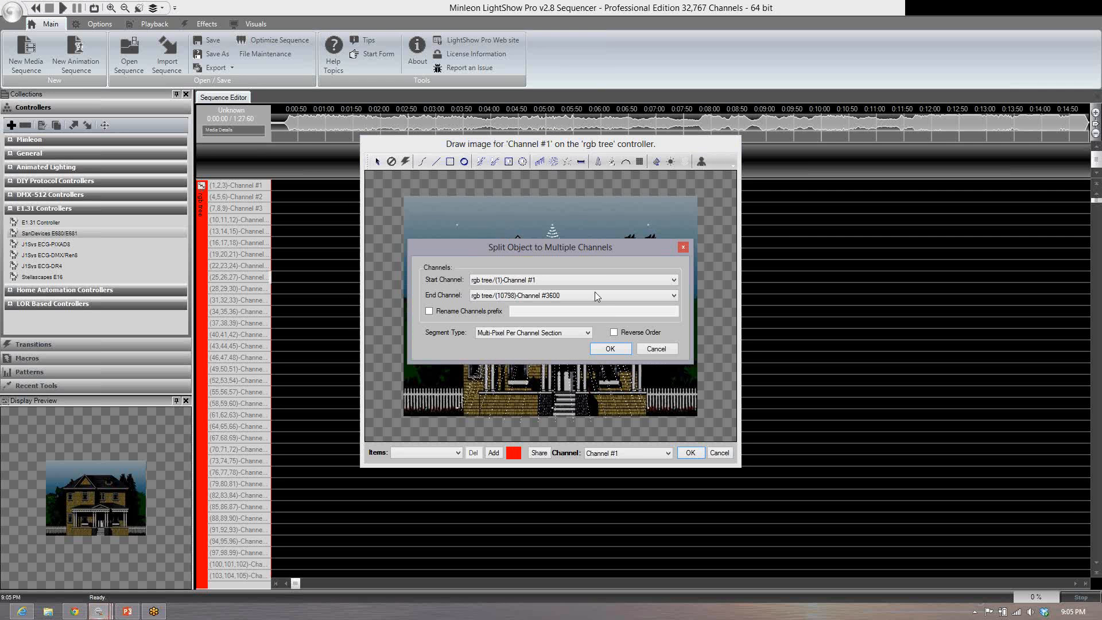
{"action": "left_click", "coordinate": [560, 338]}
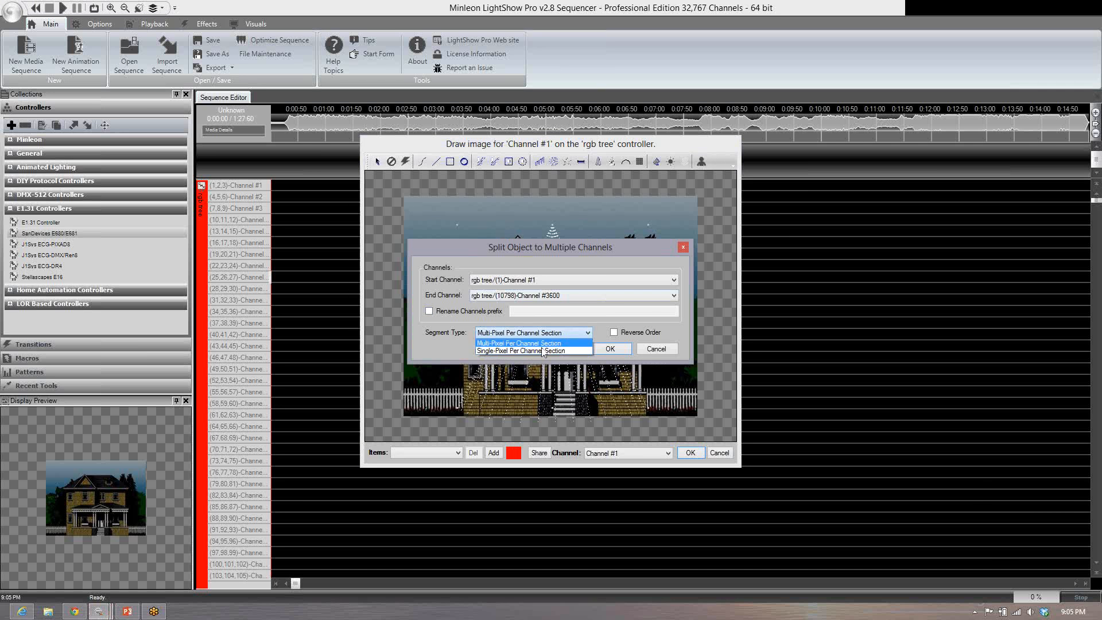
{"action": "left_click", "coordinate": [539, 356]}
{"action": "left_click", "coordinate": [606, 349]}
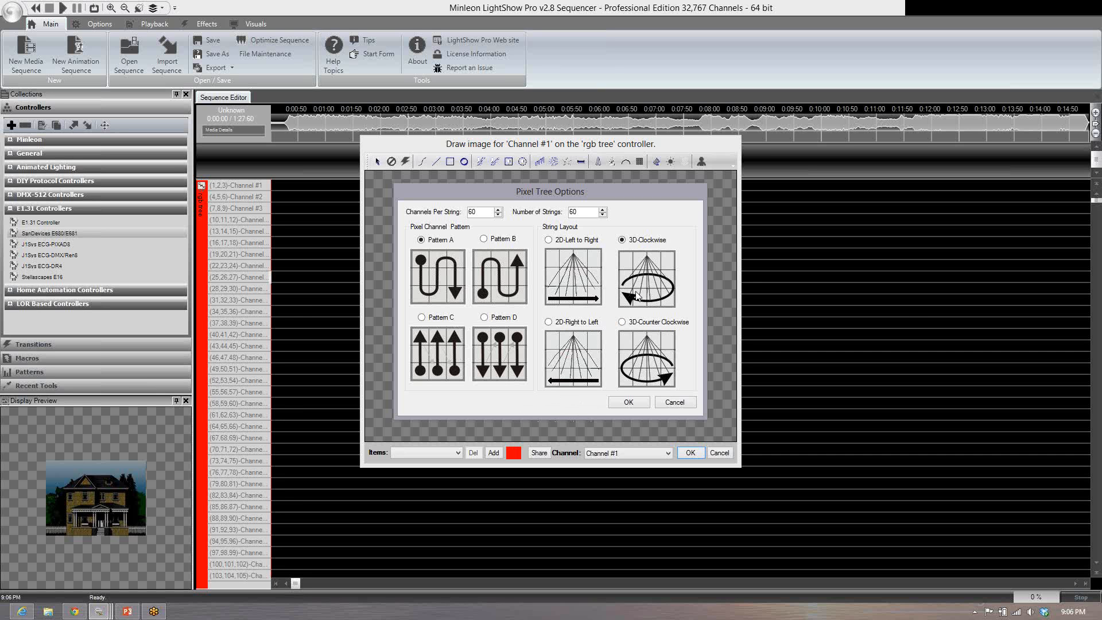
Step: Set the pixel tree to 2D-Left to Right layout, Pattern C, 150 channels per string, and try 18 strings
{"action": "left_click", "coordinate": [549, 240]}
{"action": "left_click", "coordinate": [422, 318]}
{"action": "left_click_drag", "start_coordinate": [481, 213], "coordinate": [460, 214]}
{"action": "type", "text": "150"}
{"action": "type", "text": "18"}
{"action": "left_click", "coordinate": [629, 402]}
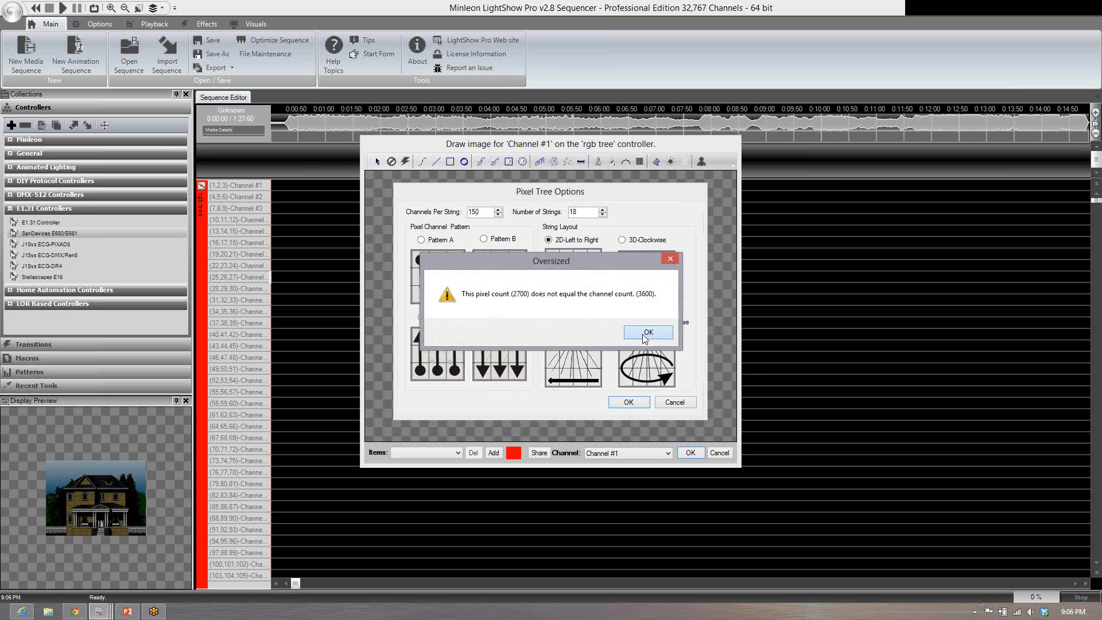
{"action": "left_click", "coordinate": [645, 338]}
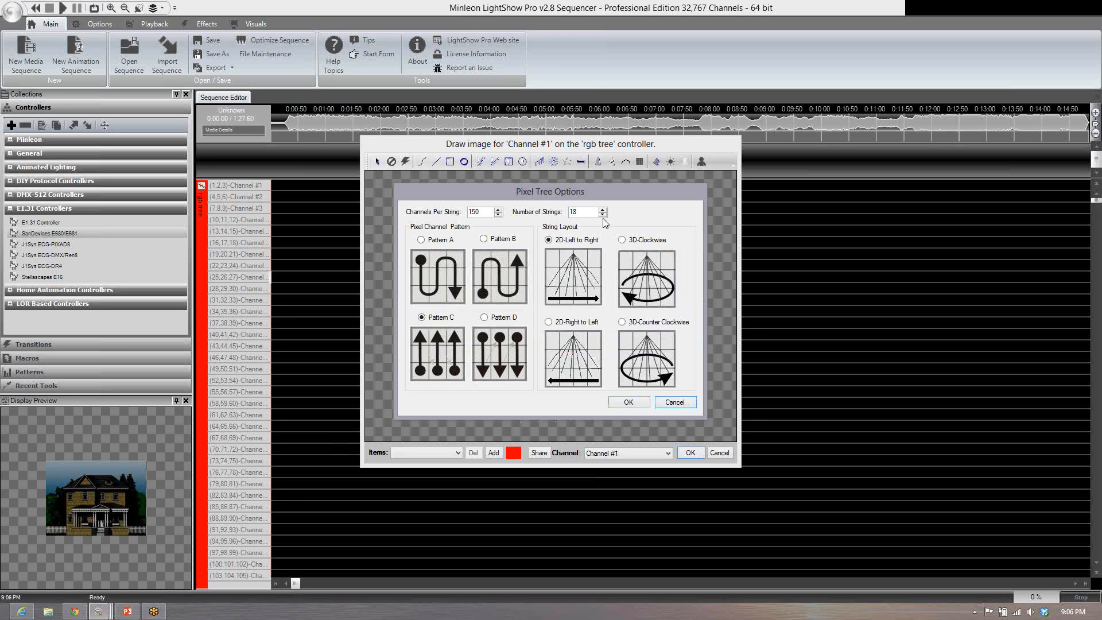
Step: Try to apply the pixel tree options with 12 strings
{"action": "left_click_drag", "start_coordinate": [586, 215], "coordinate": [549, 218]}
{"action": "type", "text": "12"}
{"action": "left_click", "coordinate": [633, 402]}
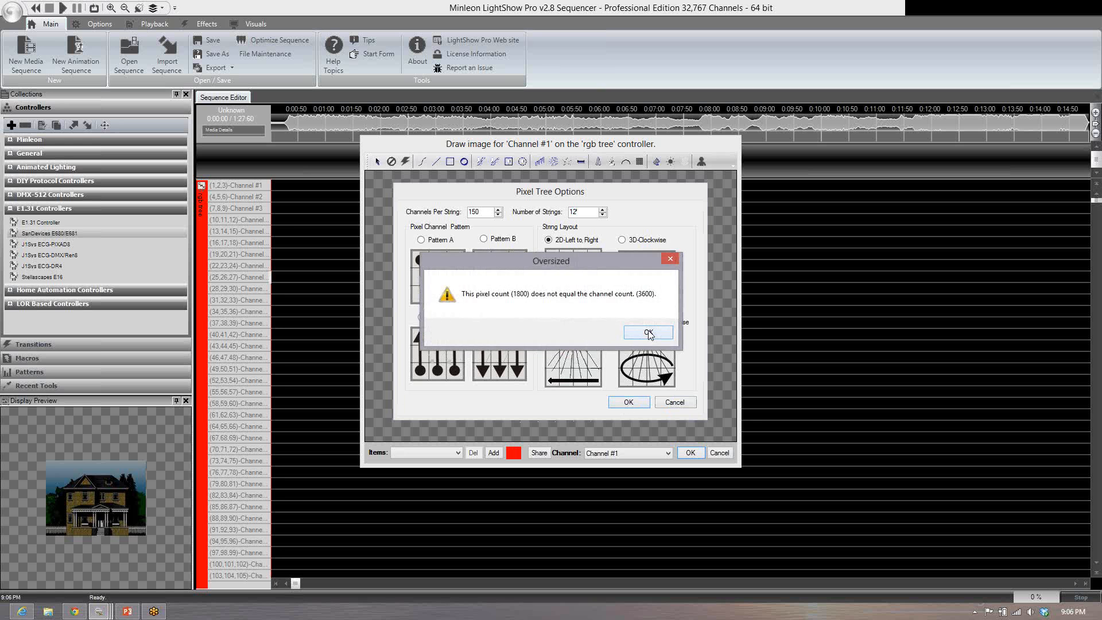
{"action": "left_click", "coordinate": [648, 334]}
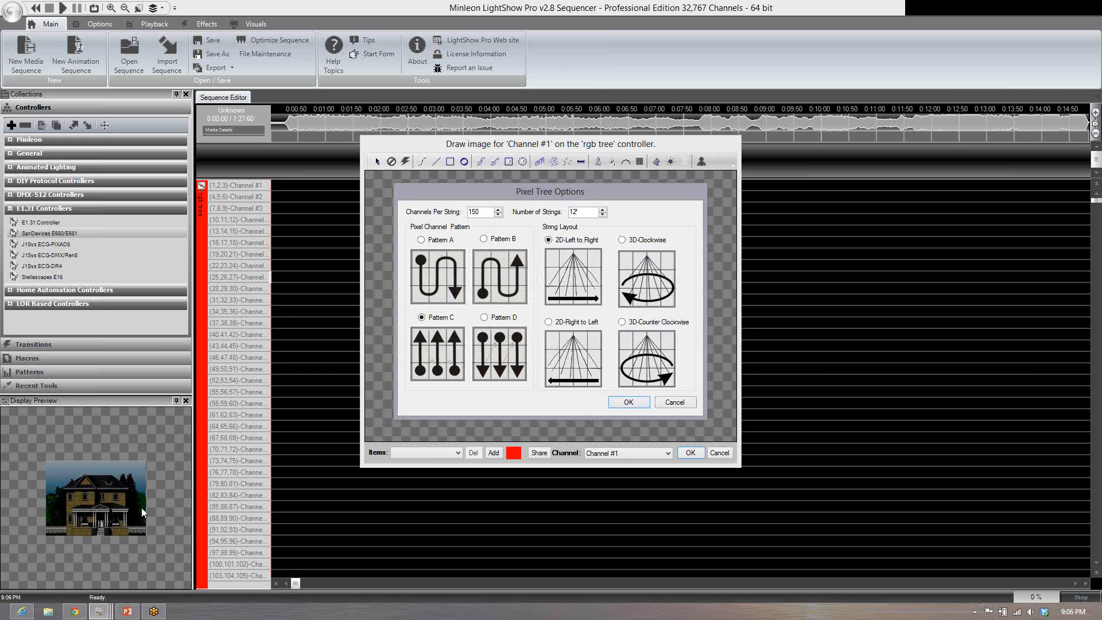
Step: Switch to Calculator and divide 3600 by 150 to work out the required number of strings
{"action": "key", "text": "super"}
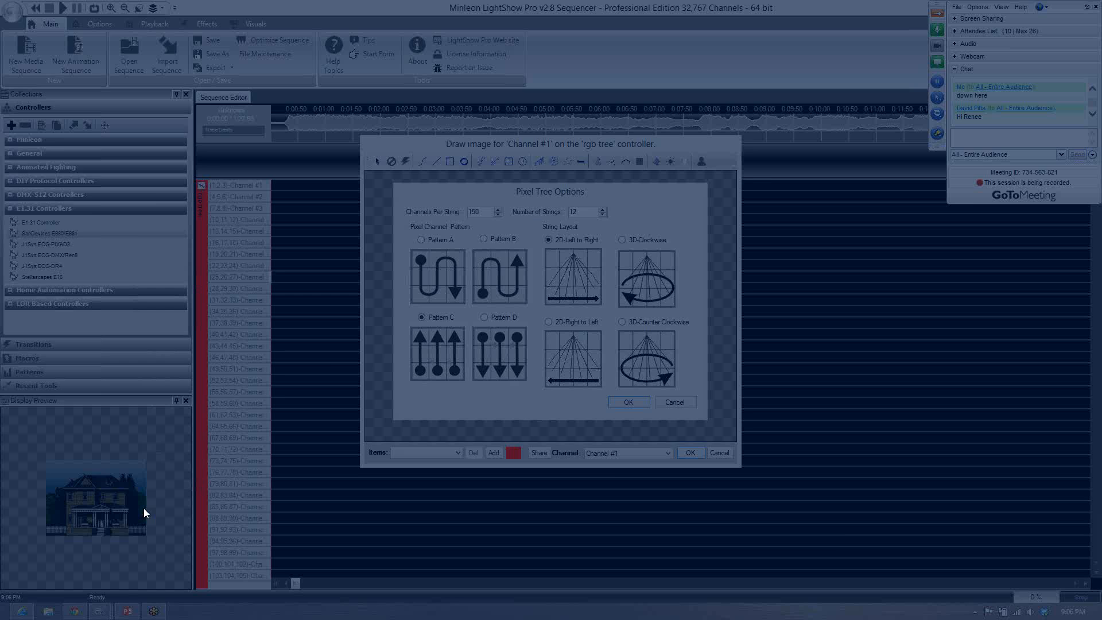
{"action": "type", "text": "calc"}
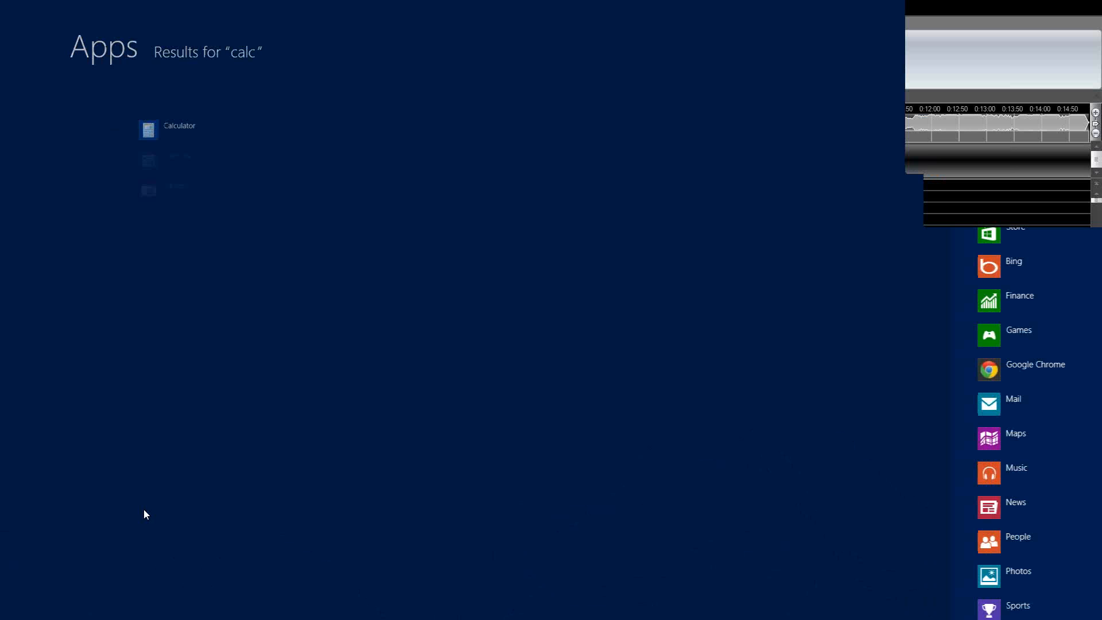
{"action": "key", "text": "Return"}
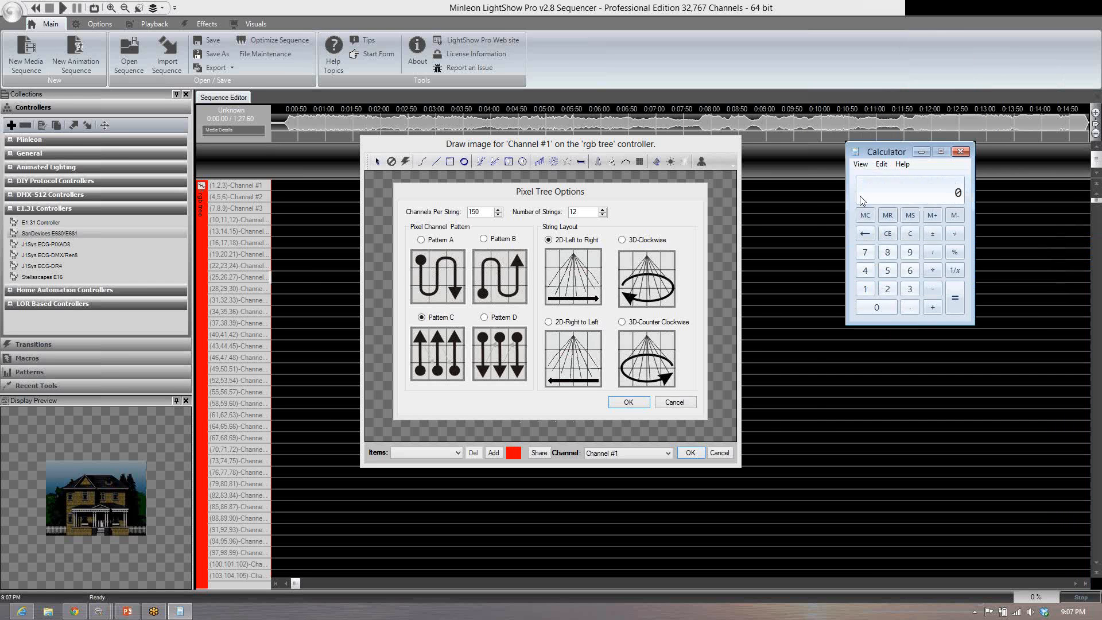
{"action": "type", "text": "36"}
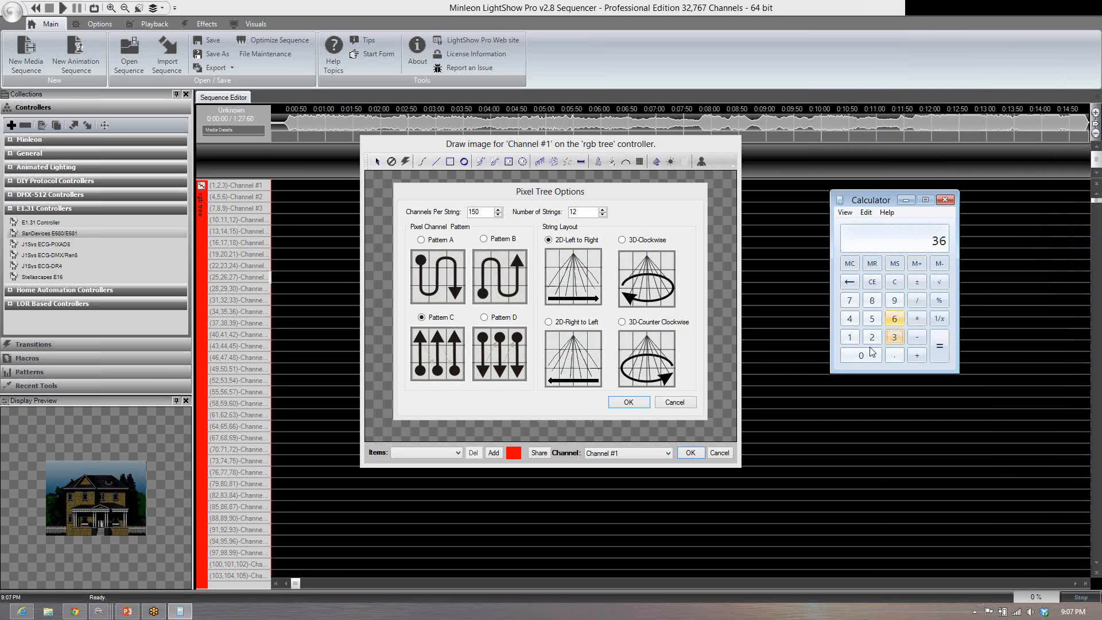
{"action": "left_click", "coordinate": [872, 354]}
{"action": "left_click", "coordinate": [872, 354]}
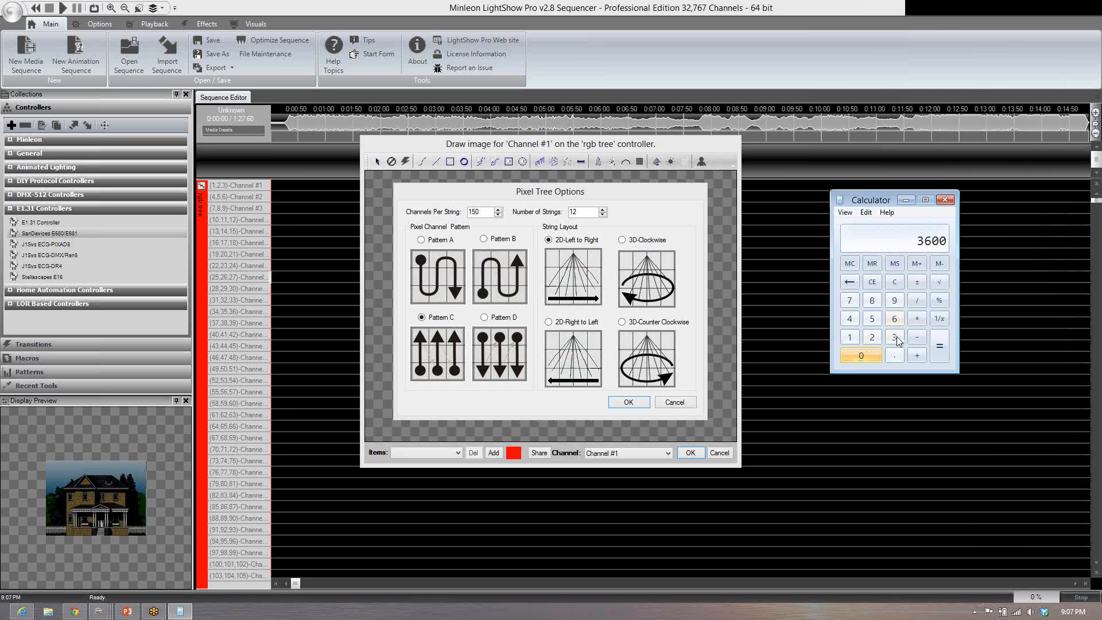
{"action": "left_click", "coordinate": [917, 304]}
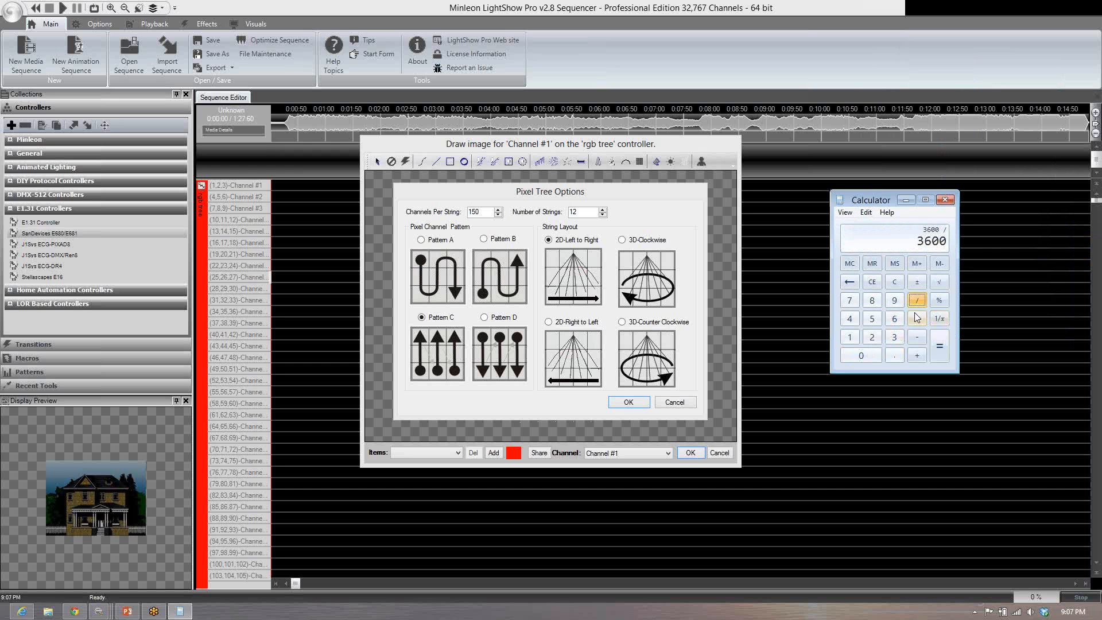
{"action": "left_click", "coordinate": [852, 338]}
{"action": "left_click", "coordinate": [873, 318]}
{"action": "left_click", "coordinate": [861, 355]}
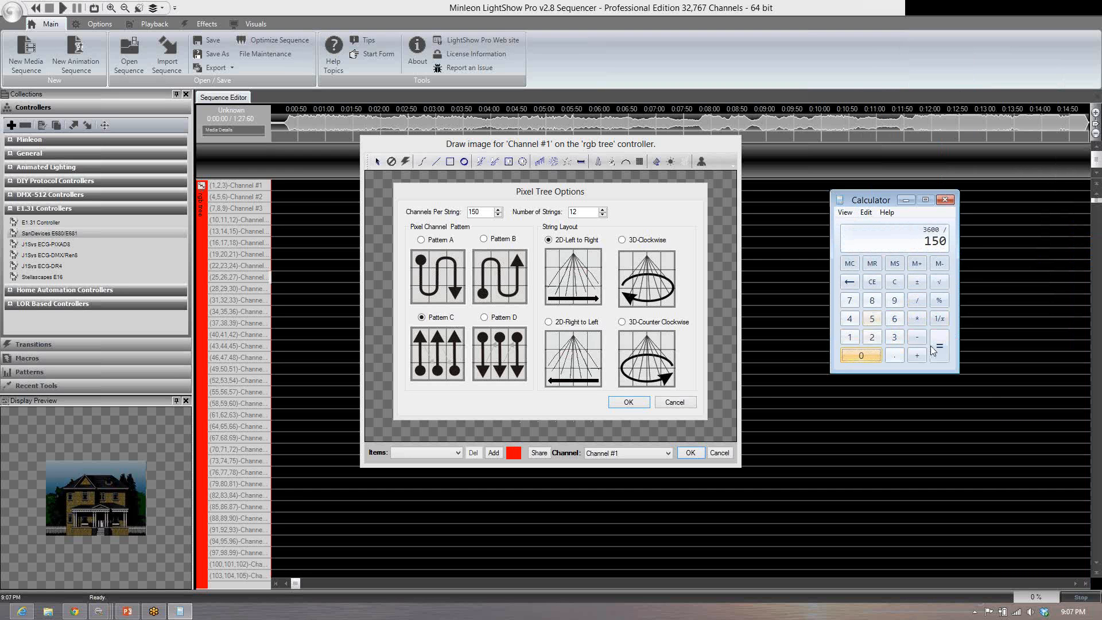
{"action": "left_click", "coordinate": [938, 346]}
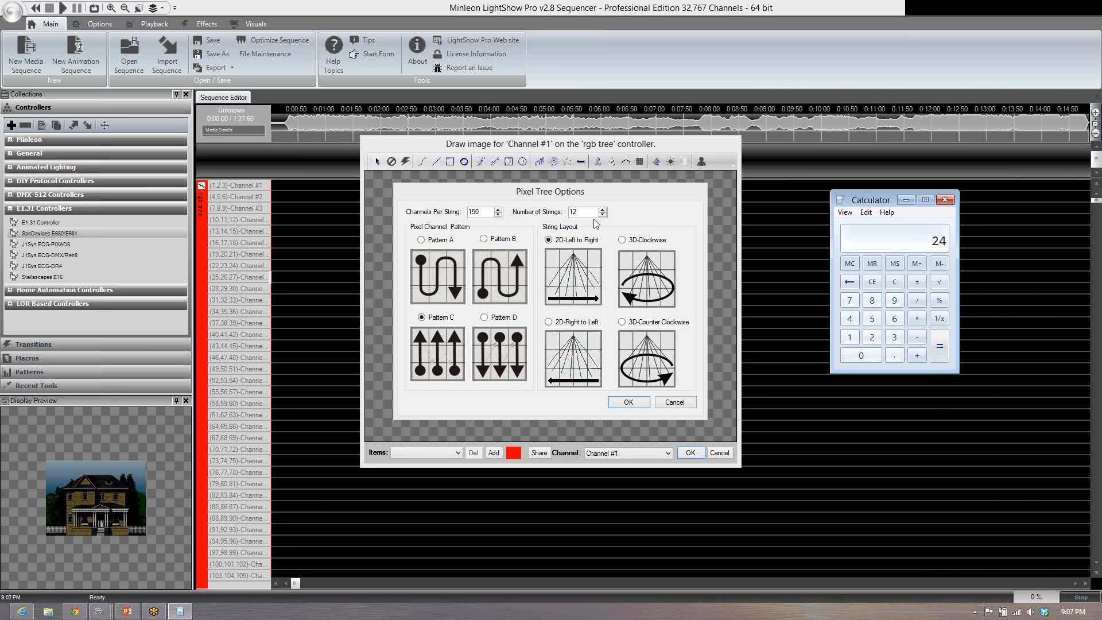
Step: Set the pixel tree's number of strings to 24, create its matrix map, and save the channel drawing
{"action": "double_click", "coordinate": [574, 212]}
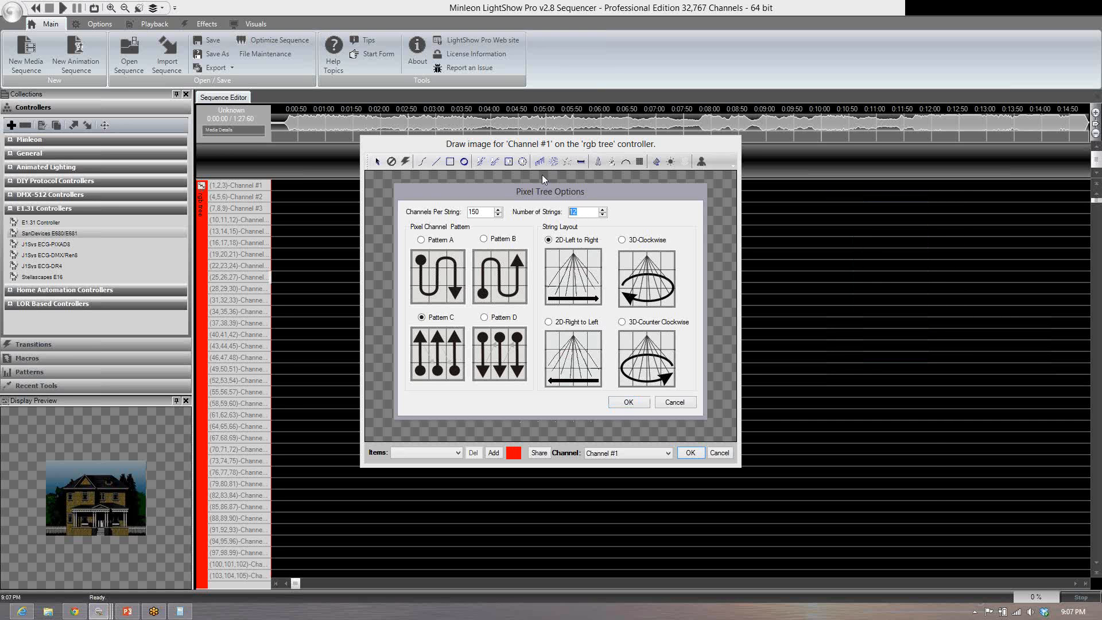
{"action": "type", "text": "24"}
{"action": "left_click", "coordinate": [628, 402]}
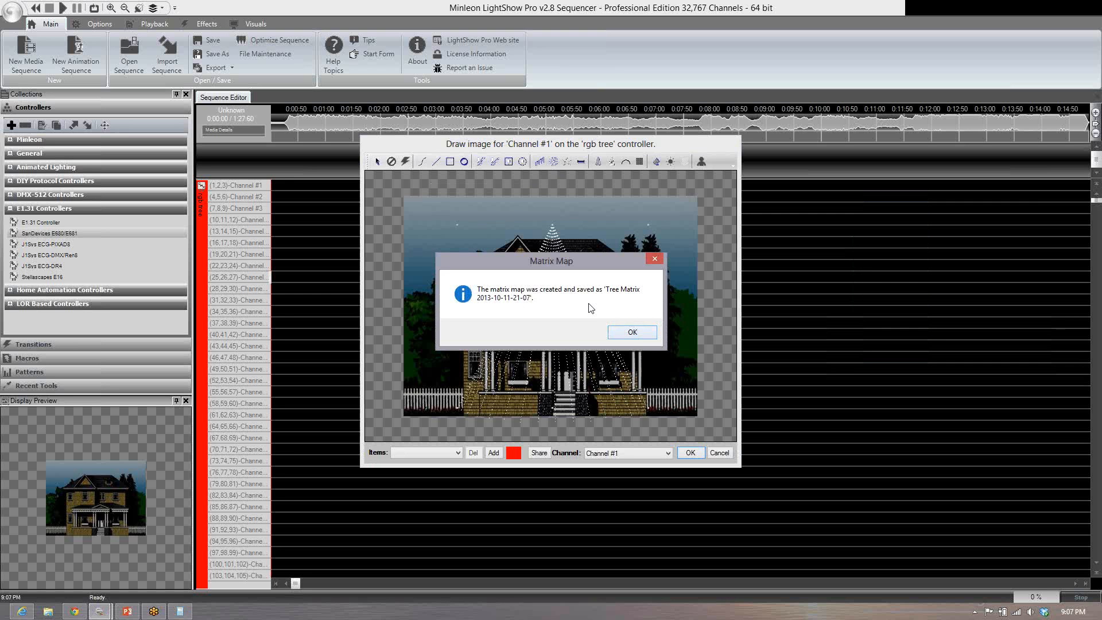
{"action": "left_click", "coordinate": [633, 334]}
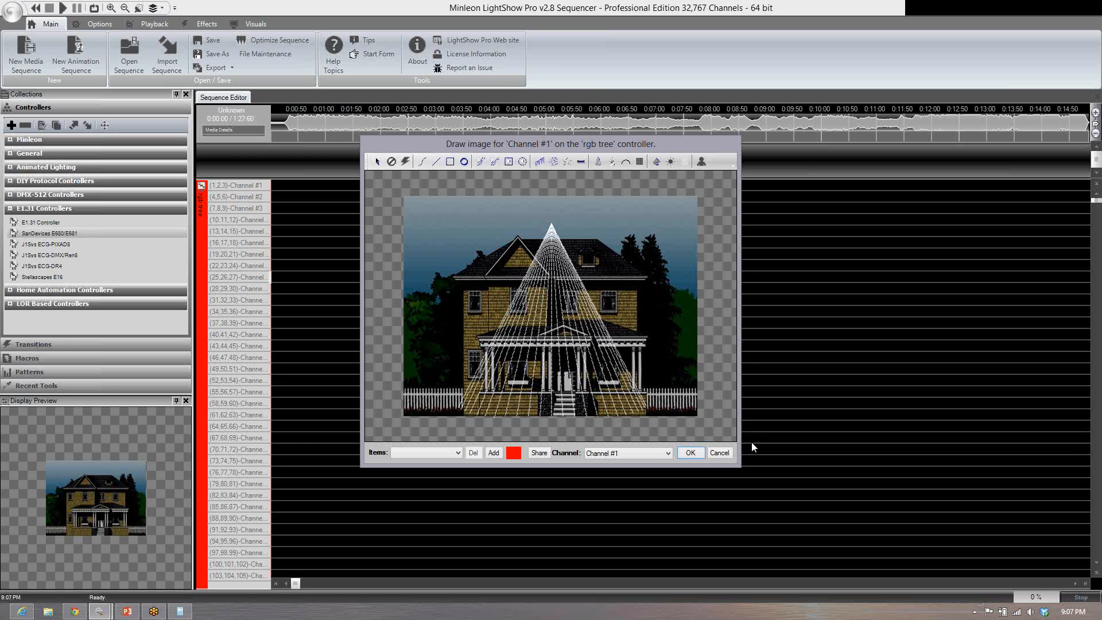
{"action": "left_click", "coordinate": [698, 451]}
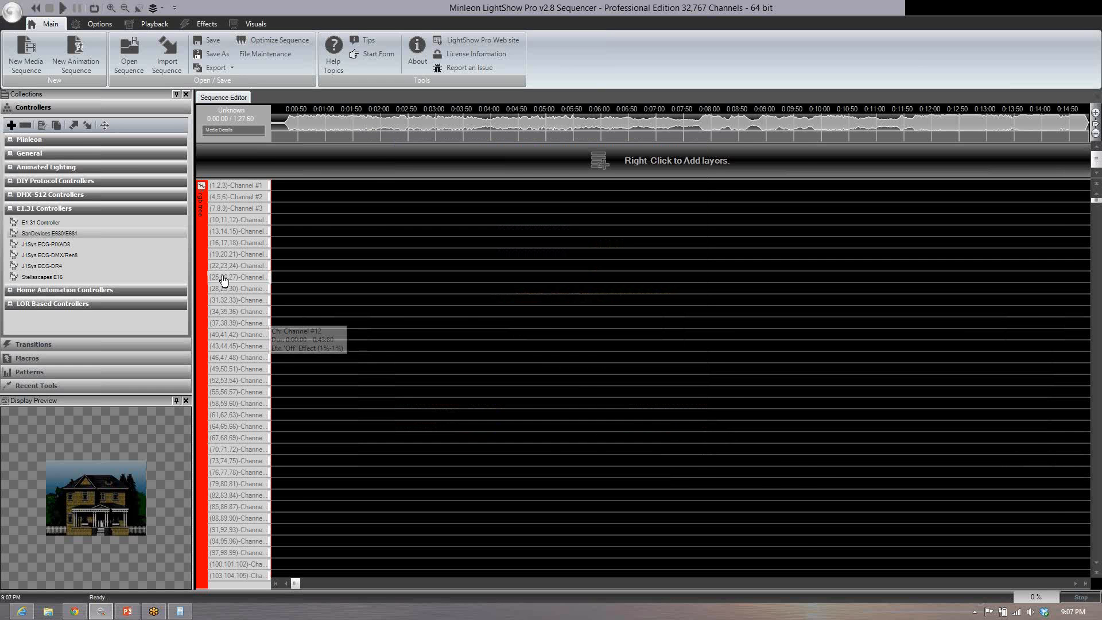
Step: Create an RGB layer and draw a Macro Effect about 4.9 seconds long near the start of its timeline
{"action": "right_click", "coordinate": [251, 159]}
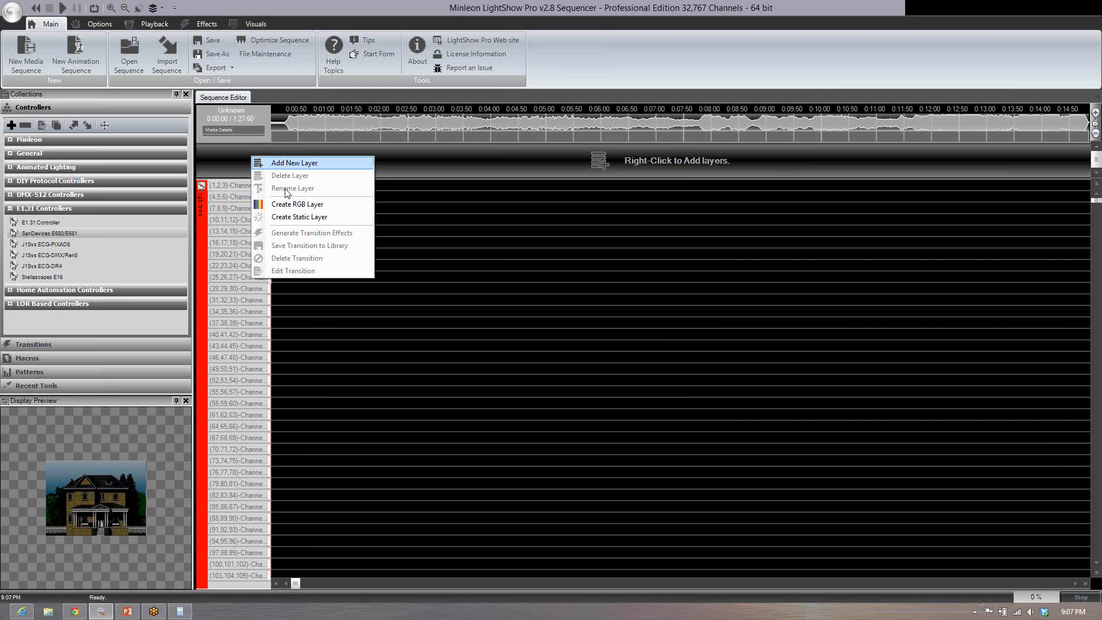
{"action": "left_click", "coordinate": [362, 205]}
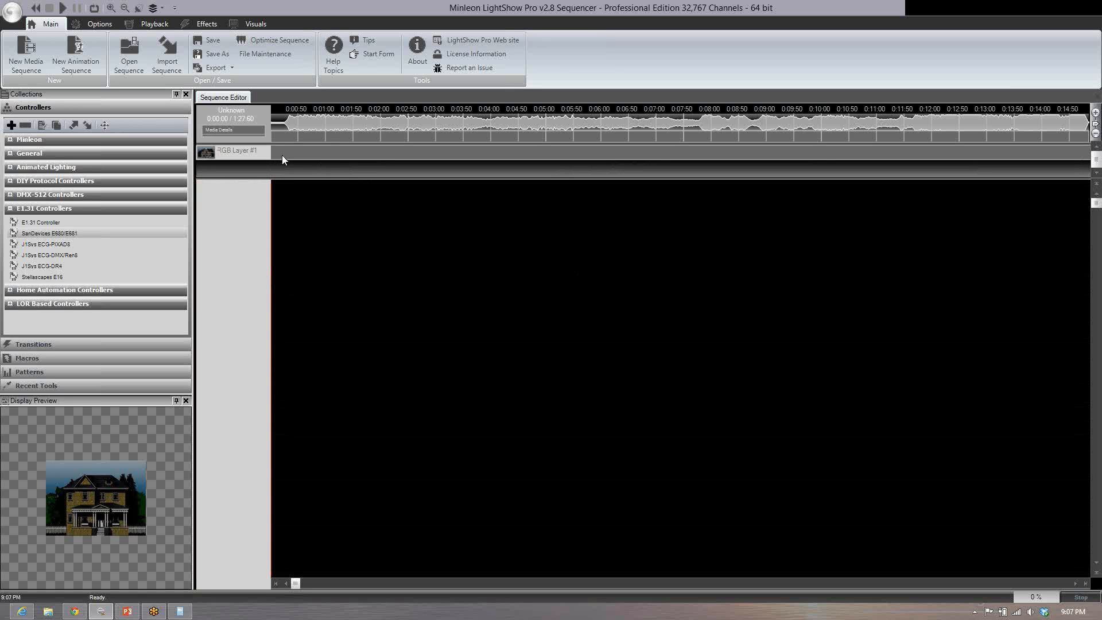
{"action": "left_click_drag", "start_coordinate": [282, 154], "coordinate": [554, 151]}
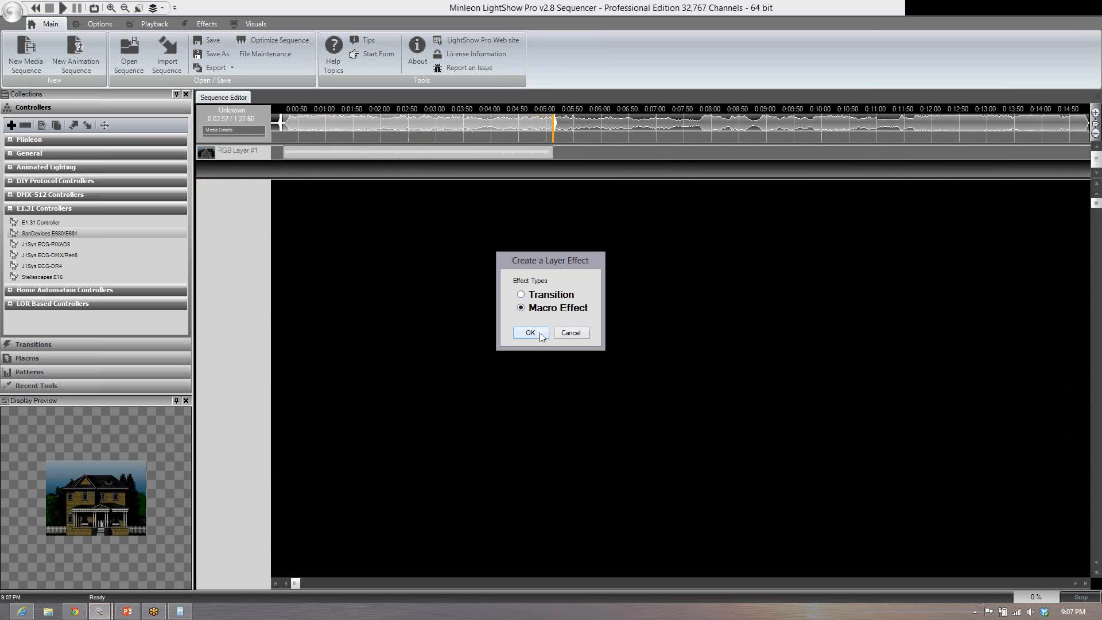
{"action": "left_click", "coordinate": [540, 334]}
Step: Add a Block Drop Macro Effect to the layer macro
{"action": "left_click", "coordinate": [630, 248]}
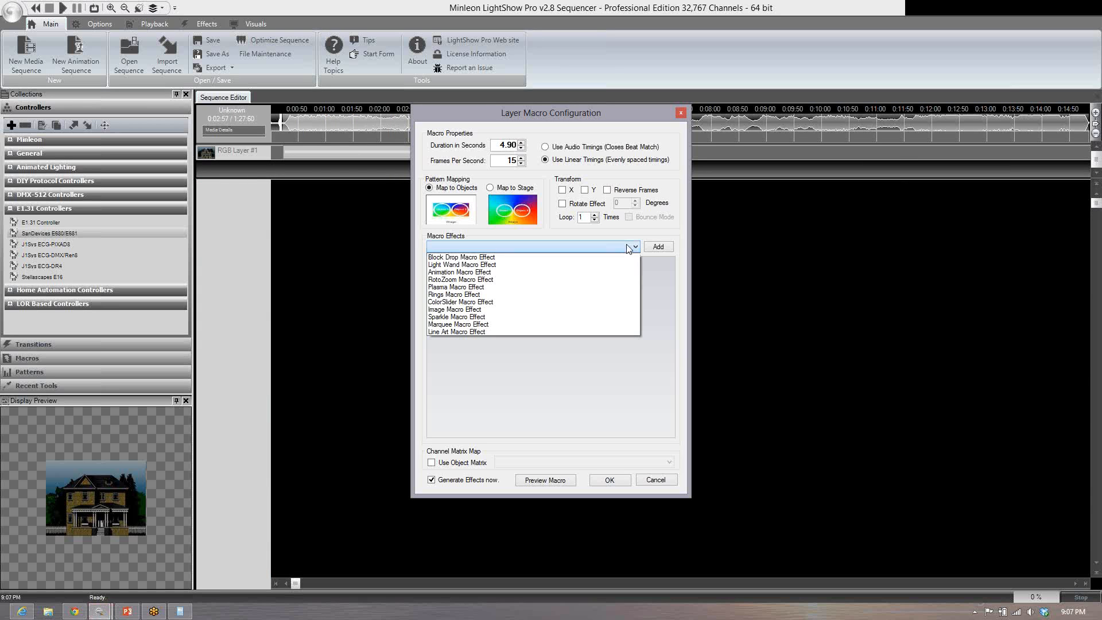
{"action": "left_click", "coordinate": [481, 261]}
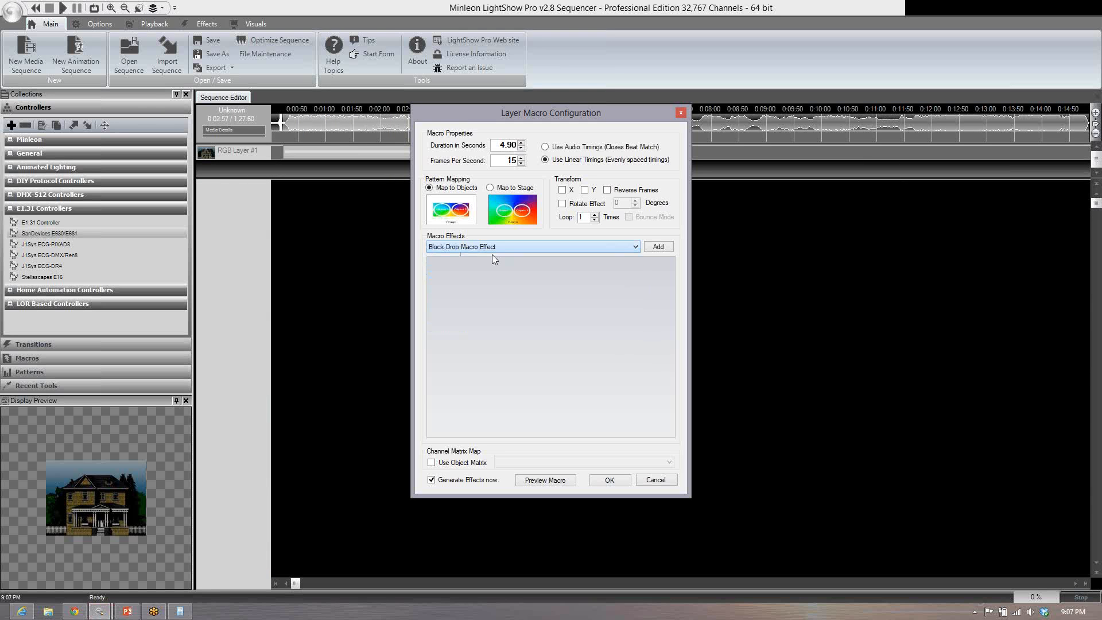
{"action": "left_click", "coordinate": [658, 248]}
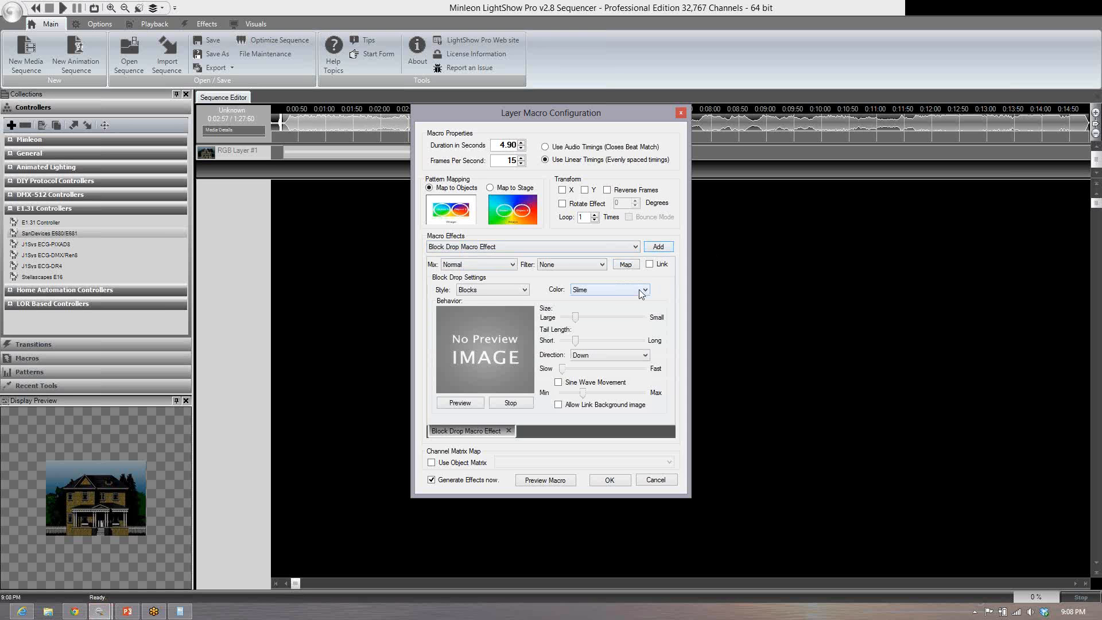
Step: Set the Block Drop effect's color to yellow using Color Palette, and preview it
{"action": "left_click", "coordinate": [641, 291]}
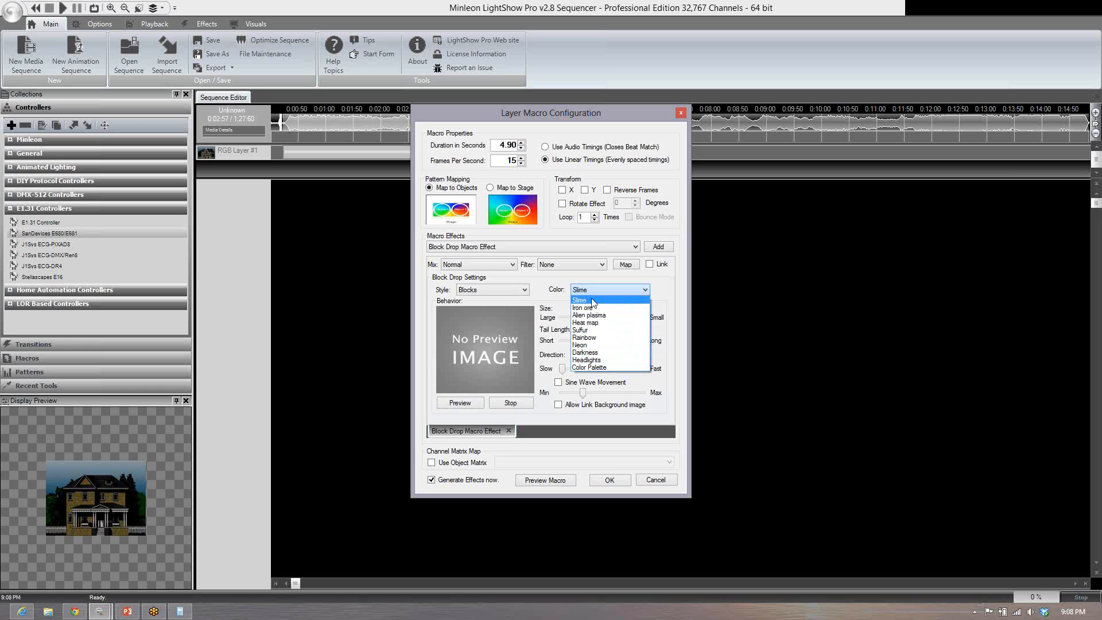
{"action": "left_click", "coordinate": [605, 366]}
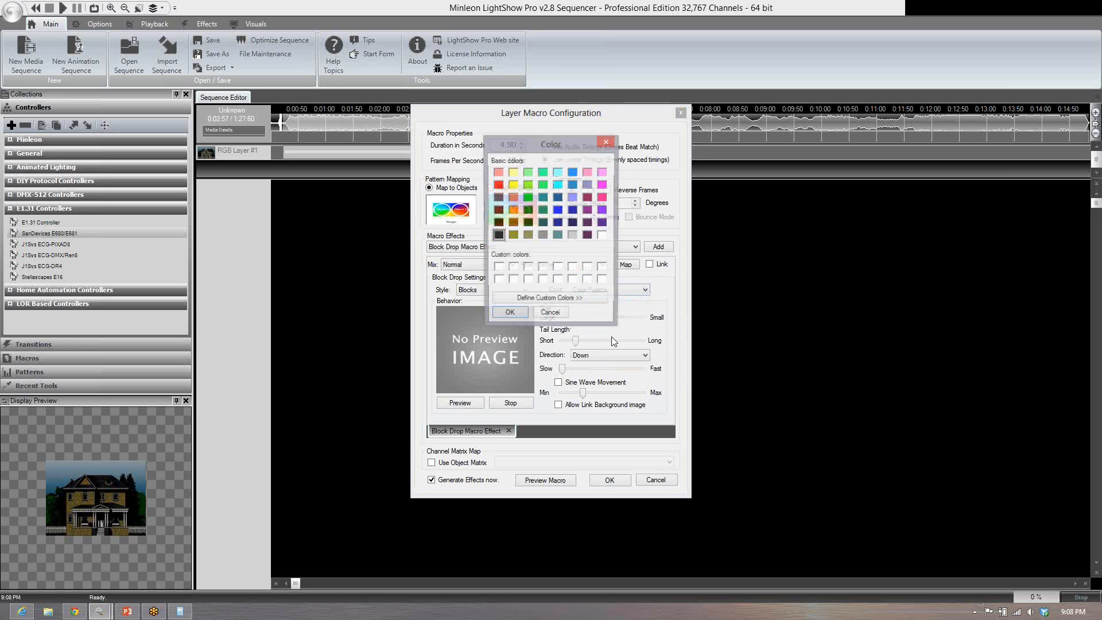
{"action": "left_click", "coordinate": [513, 184]}
{"action": "left_click", "coordinate": [508, 317]}
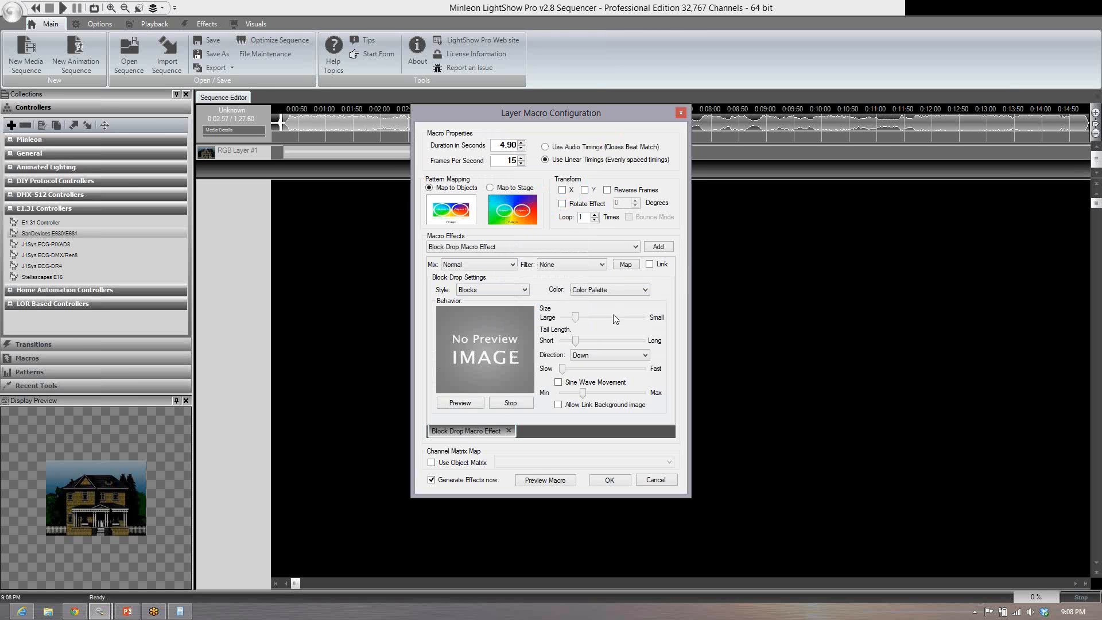
{"action": "left_click", "coordinate": [463, 403]}
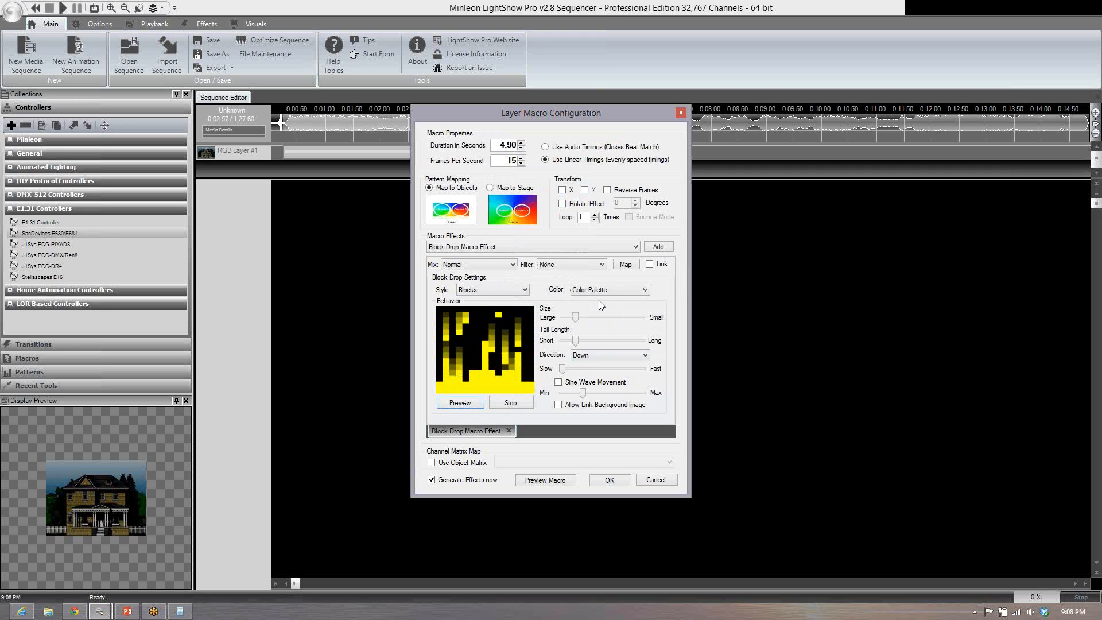
{"action": "left_click", "coordinate": [632, 298]}
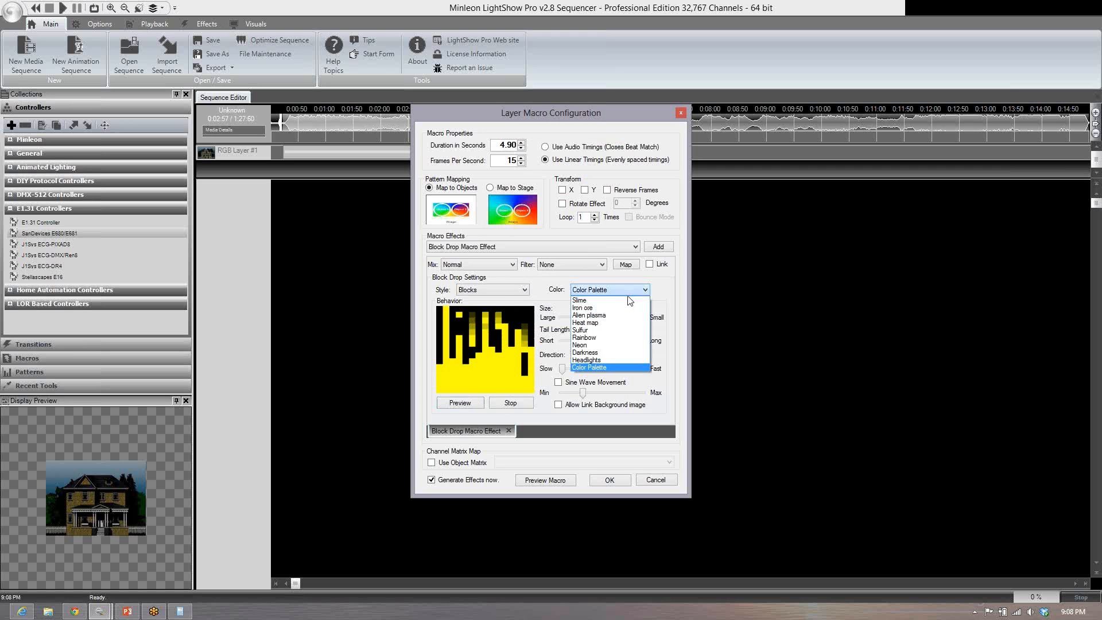
{"action": "left_click", "coordinate": [588, 368]}
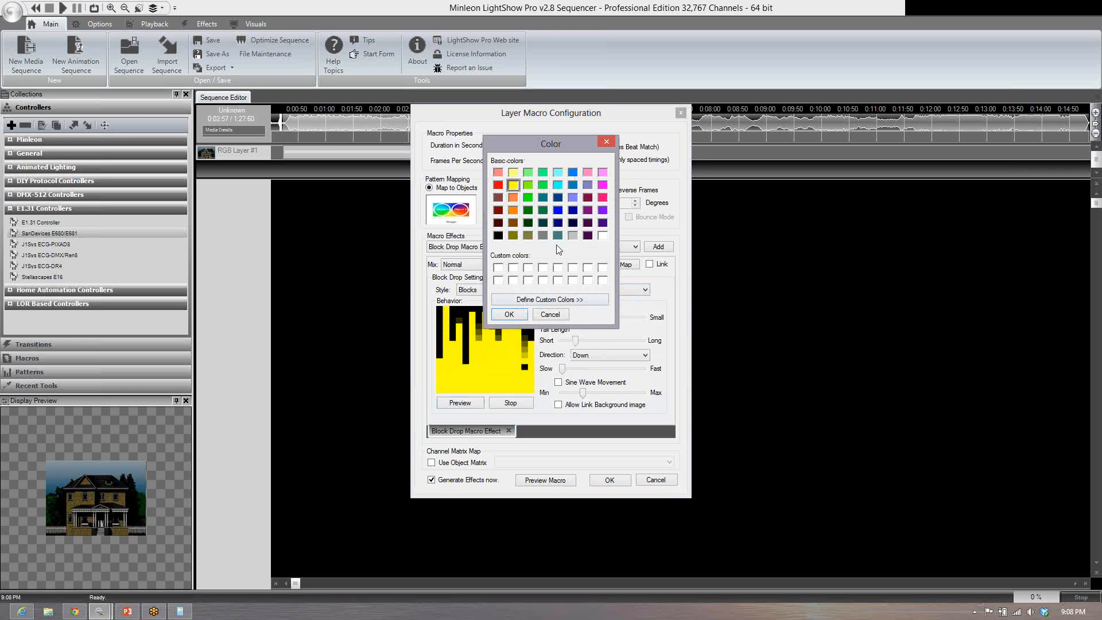
{"action": "left_click", "coordinate": [558, 210]}
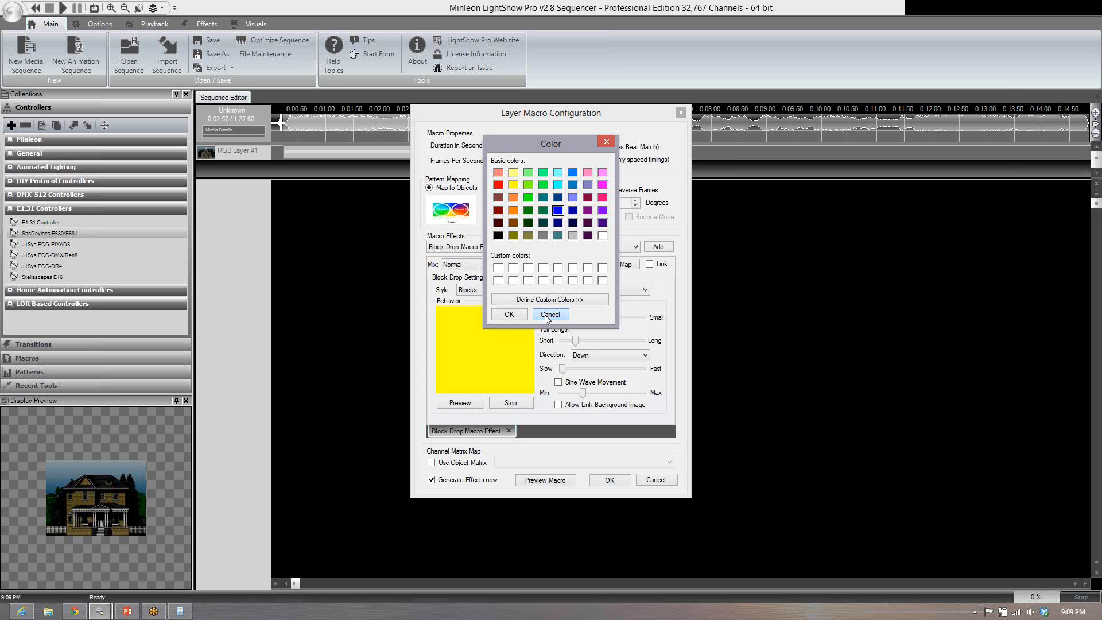
{"action": "left_click", "coordinate": [546, 315]}
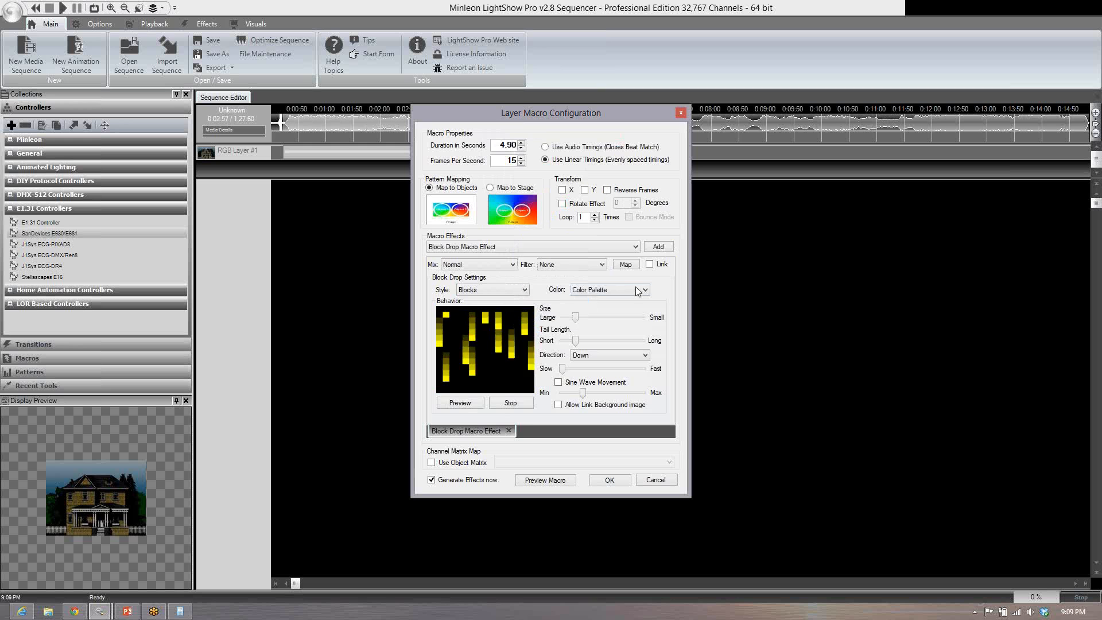
Step: Remove the Block Drop effect from the layer macro and add a Light Wand Macro Effect instead
{"action": "left_click", "coordinate": [507, 431]}
{"action": "left_click", "coordinate": [634, 247]}
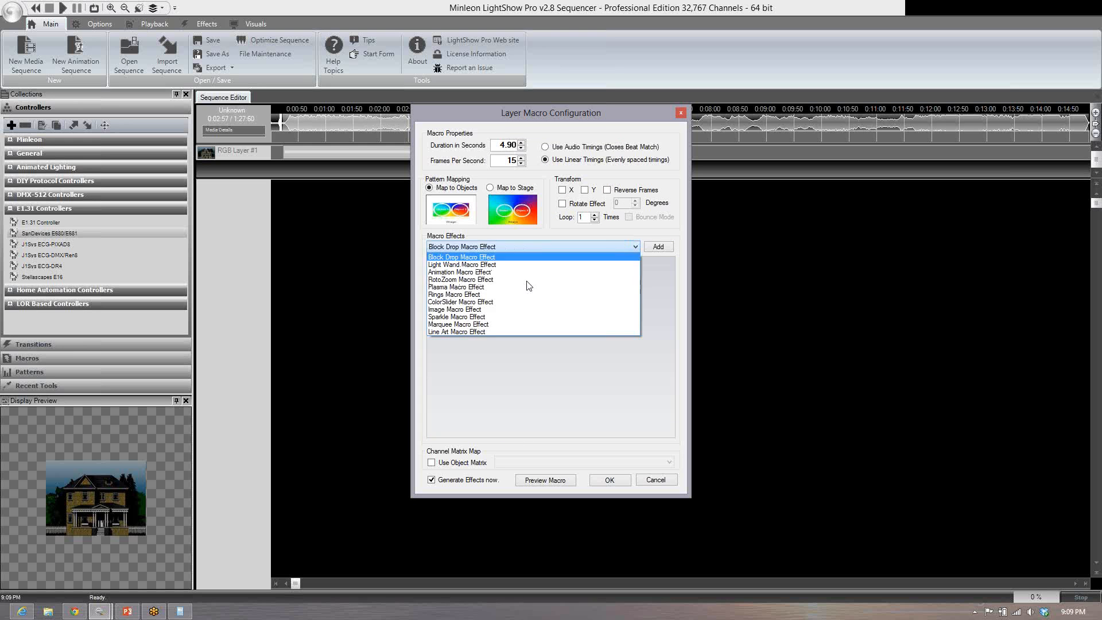
{"action": "left_click", "coordinate": [491, 266]}
{"action": "left_click", "coordinate": [655, 248]}
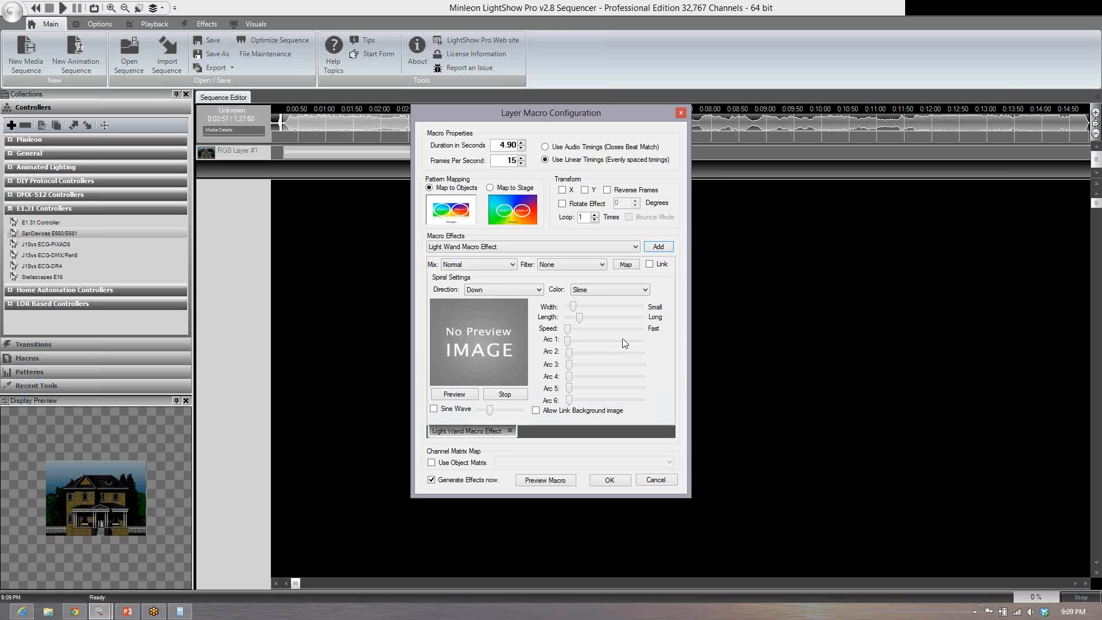
Step: Preview the Light Wand effect and set its color to Rainbow
{"action": "left_click", "coordinate": [461, 395]}
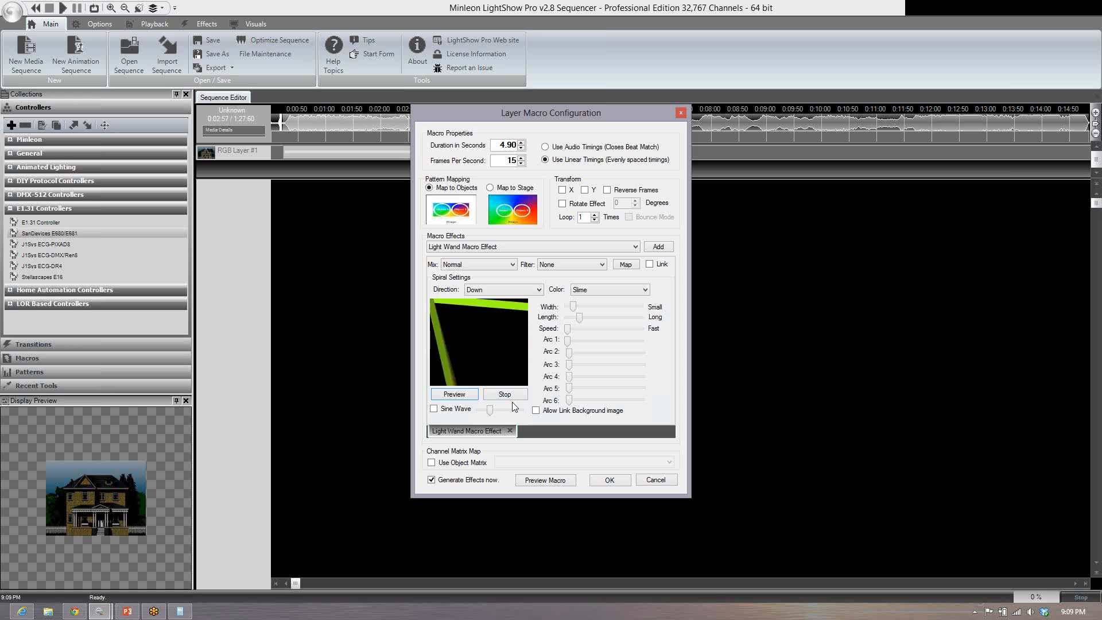
{"action": "left_click", "coordinate": [644, 290]}
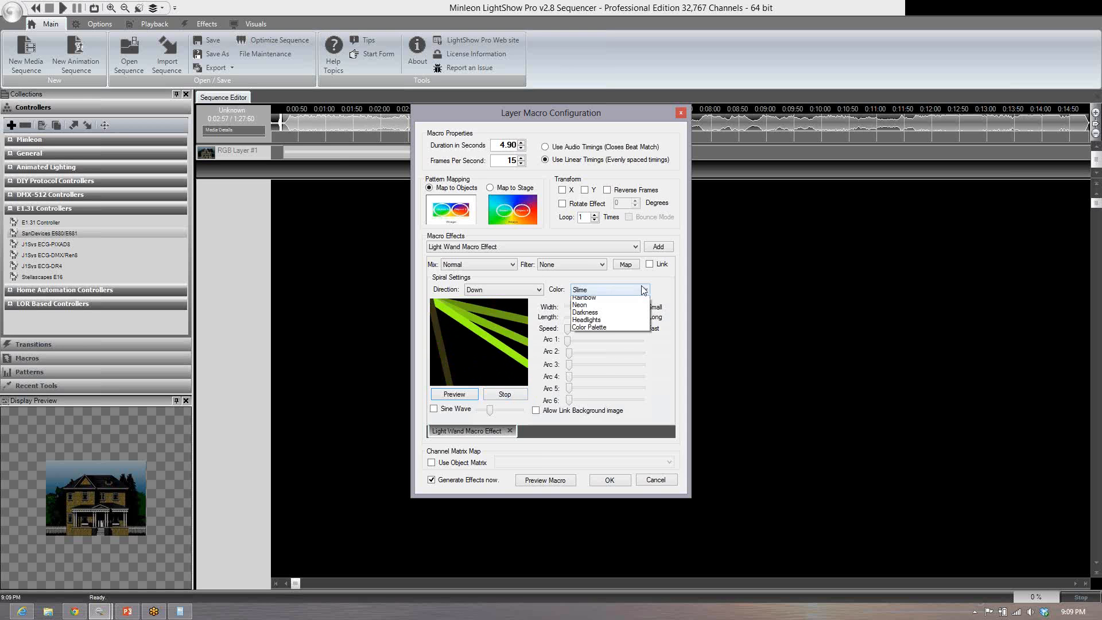
{"action": "left_click", "coordinate": [616, 333]}
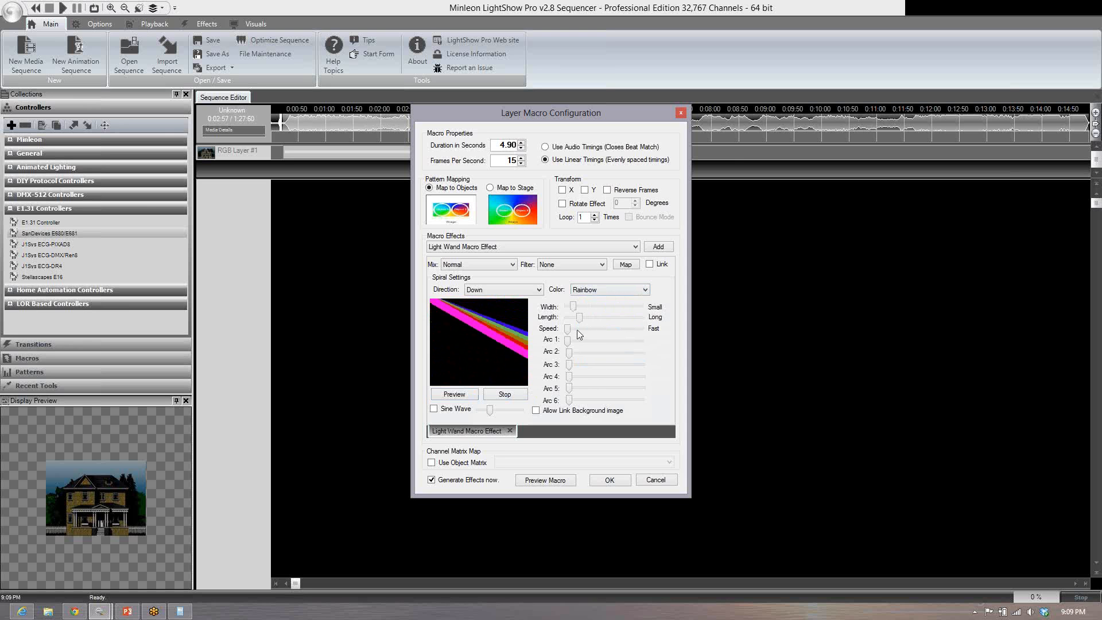
Step: Set the Light Wand's width to about midway and its length to maximum, trying a faster speed before returning it to slowest
{"action": "left_click_drag", "start_coordinate": [573, 305], "coordinate": [639, 310]}
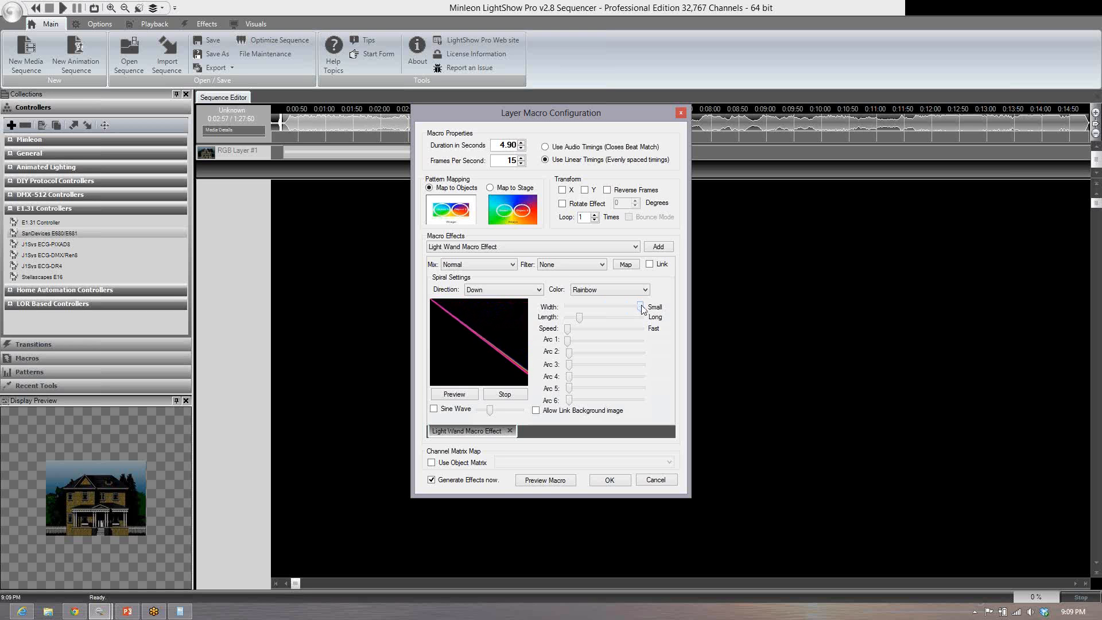
{"action": "mouse_move", "coordinate": [642, 309]}
{"action": "left_mouse_down"}
{"action": "mouse_move", "coordinate": [570, 314]}
{"action": "mouse_move", "coordinate": [612, 308]}
{"action": "mouse_move", "coordinate": [609, 319]}
{"action": "mouse_move", "coordinate": [644, 321]}
{"action": "left_mouse_up"}
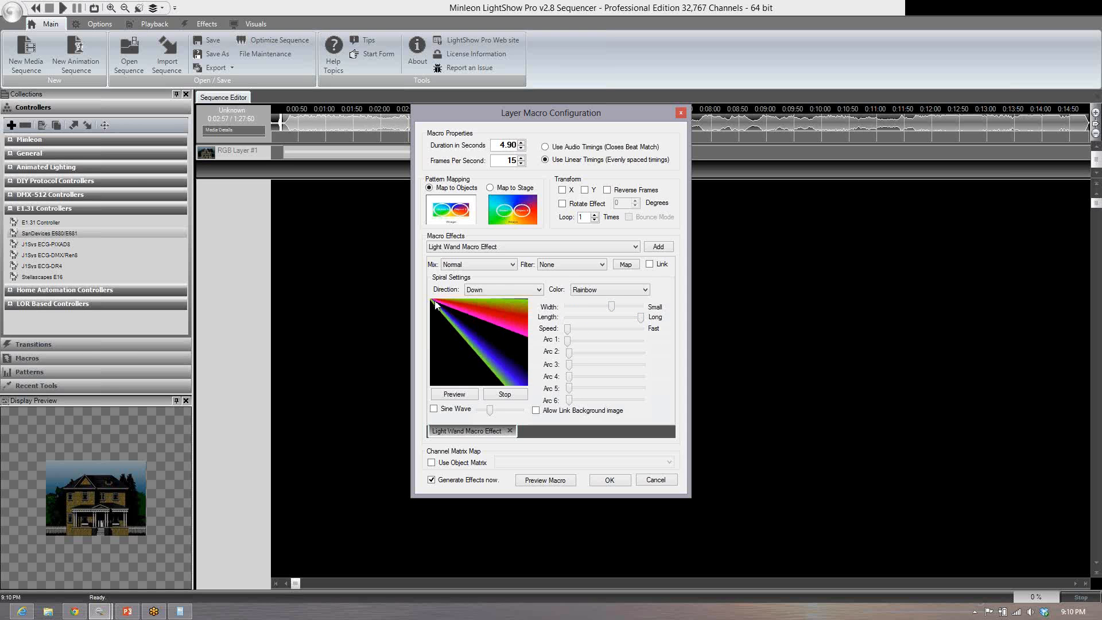
{"action": "left_click", "coordinate": [573, 328]}
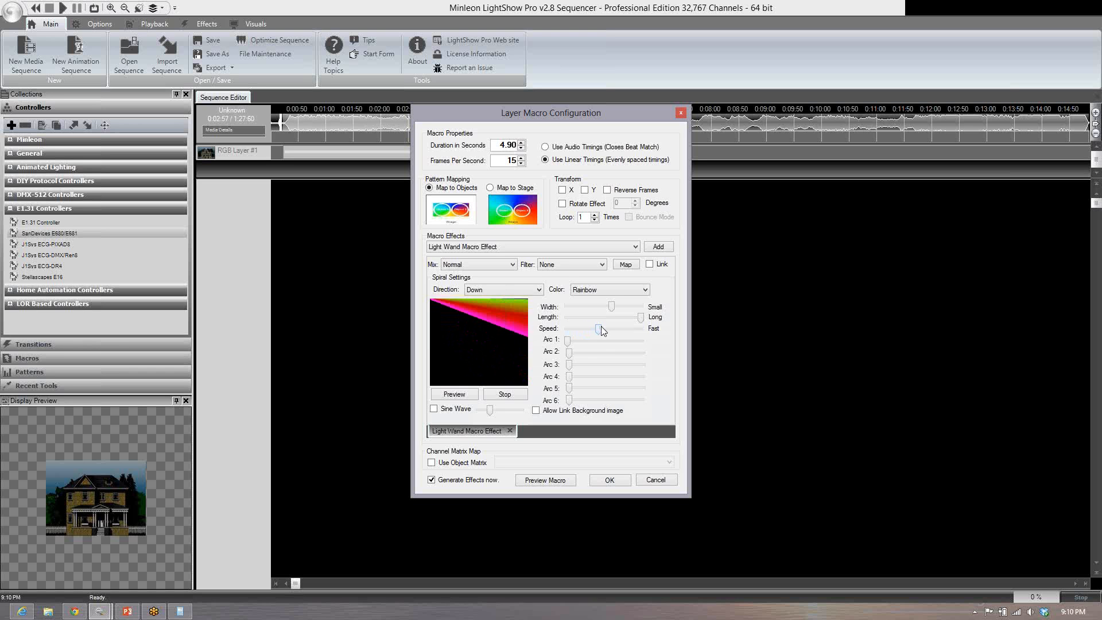
{"action": "left_click", "coordinate": [560, 328]}
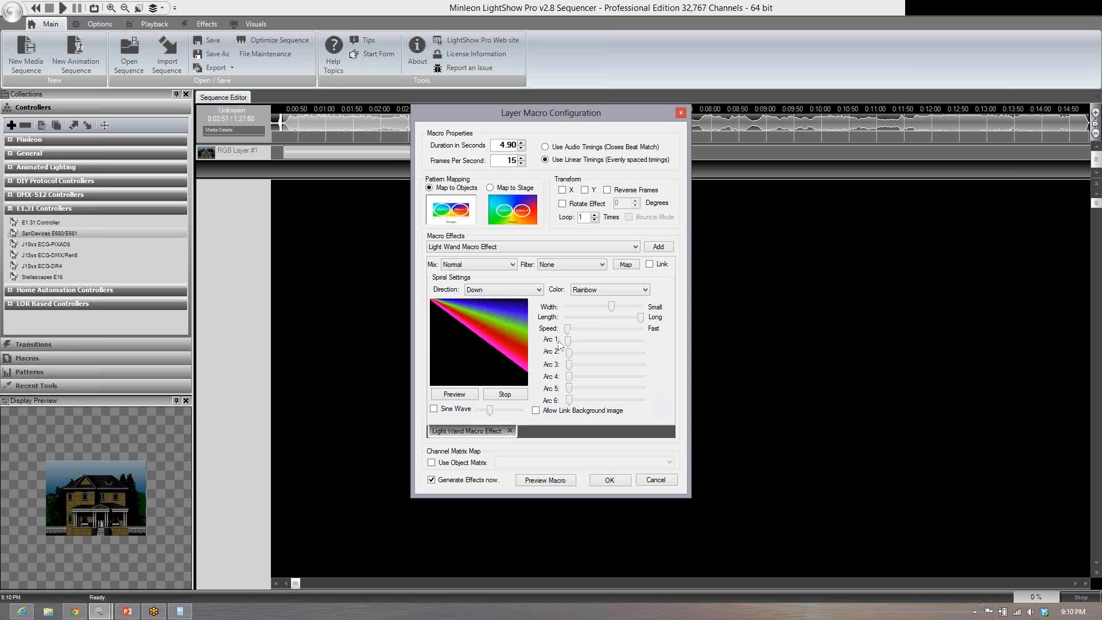
Step: Try Arc 1, Arc 2 and Arc 3 of the Light Wand one at a time at about midway
{"action": "left_click_drag", "start_coordinate": [568, 341], "coordinate": [609, 344]}
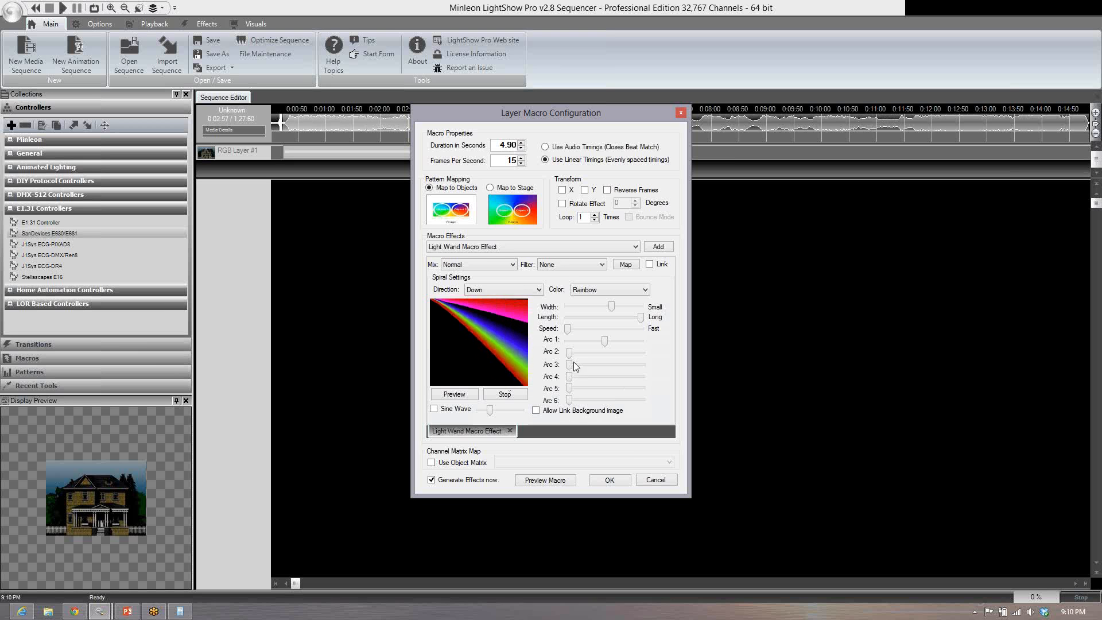
{"action": "mouse_move", "coordinate": [604, 341]}
{"action": "left_mouse_down"}
{"action": "mouse_move", "coordinate": [567, 341]}
{"action": "mouse_move", "coordinate": [610, 356]}
{"action": "left_mouse_up"}
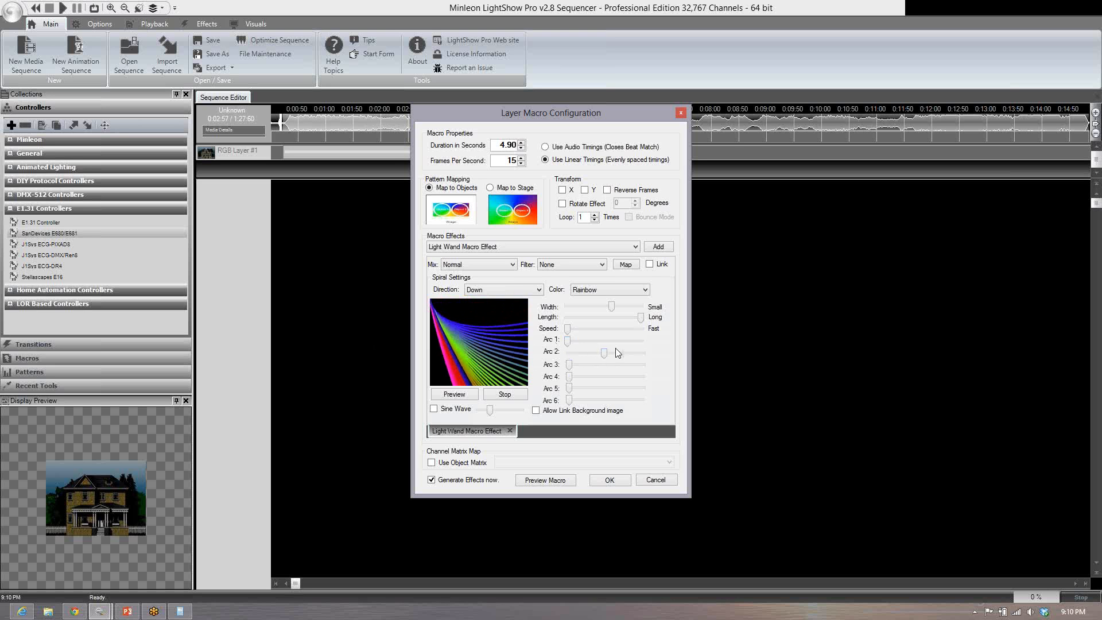
{"action": "mouse_move", "coordinate": [604, 352]}
{"action": "left_mouse_down"}
{"action": "mouse_move", "coordinate": [569, 352]}
{"action": "mouse_move", "coordinate": [584, 365]}
{"action": "mouse_move", "coordinate": [575, 364]}
{"action": "mouse_move", "coordinate": [605, 365]}
{"action": "left_mouse_up"}
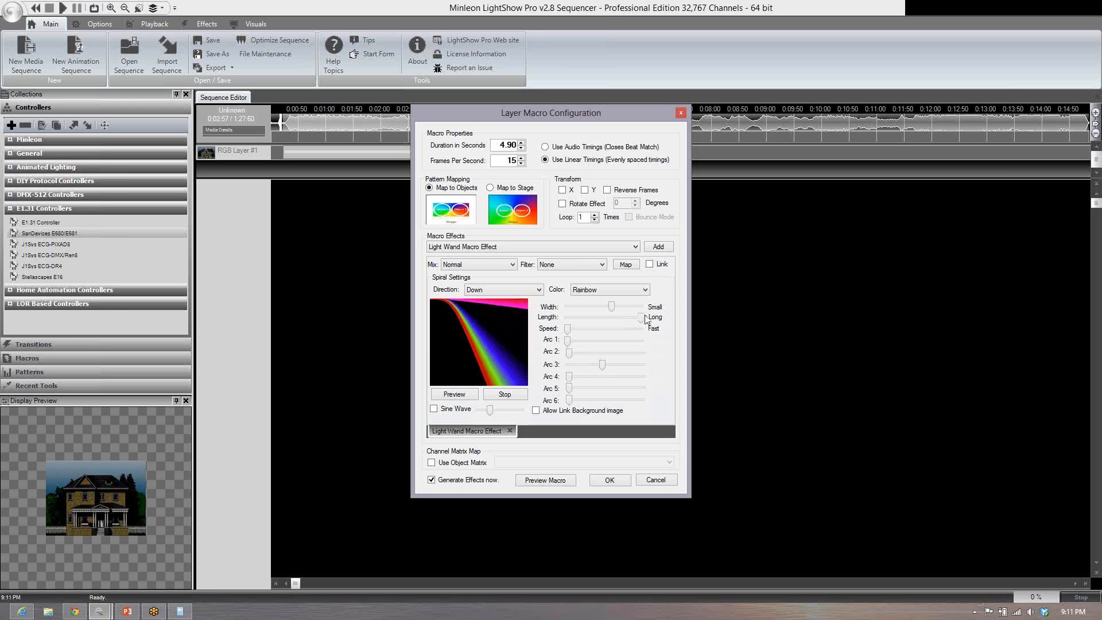
Step: Shorten the Light Wand's length to just under midway, reset Arc 3 to minimum and raise Arc 5 to just over midway
{"action": "left_click_drag", "start_coordinate": [642, 317], "coordinate": [636, 322]}
{"action": "left_click_drag", "start_coordinate": [609, 321], "coordinate": [598, 320]}
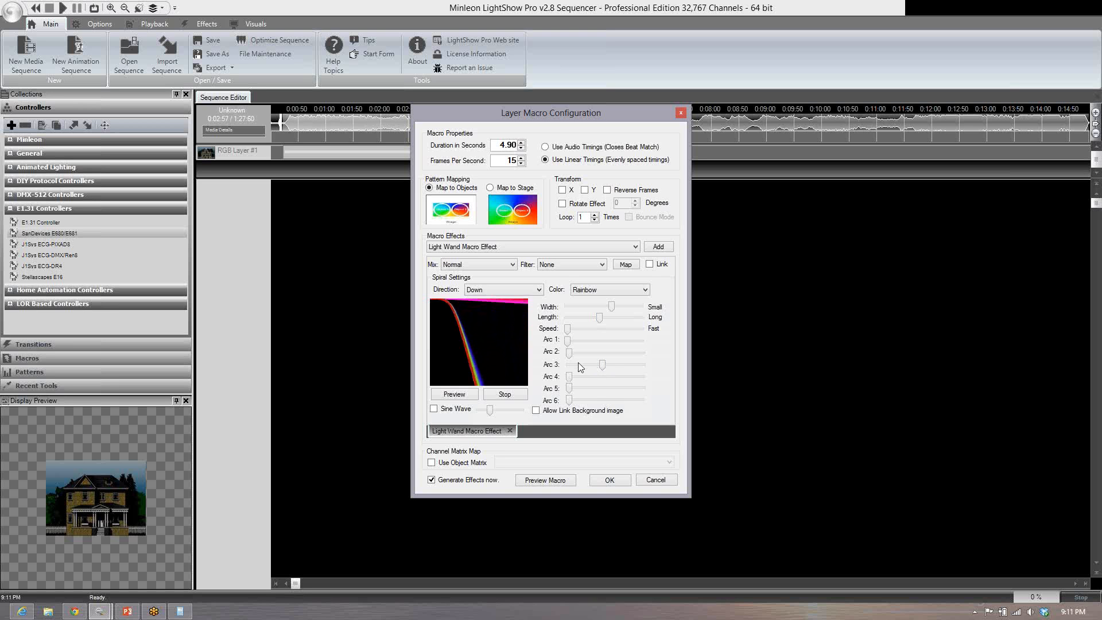
{"action": "left_click_drag", "start_coordinate": [591, 365], "coordinate": [611, 387]}
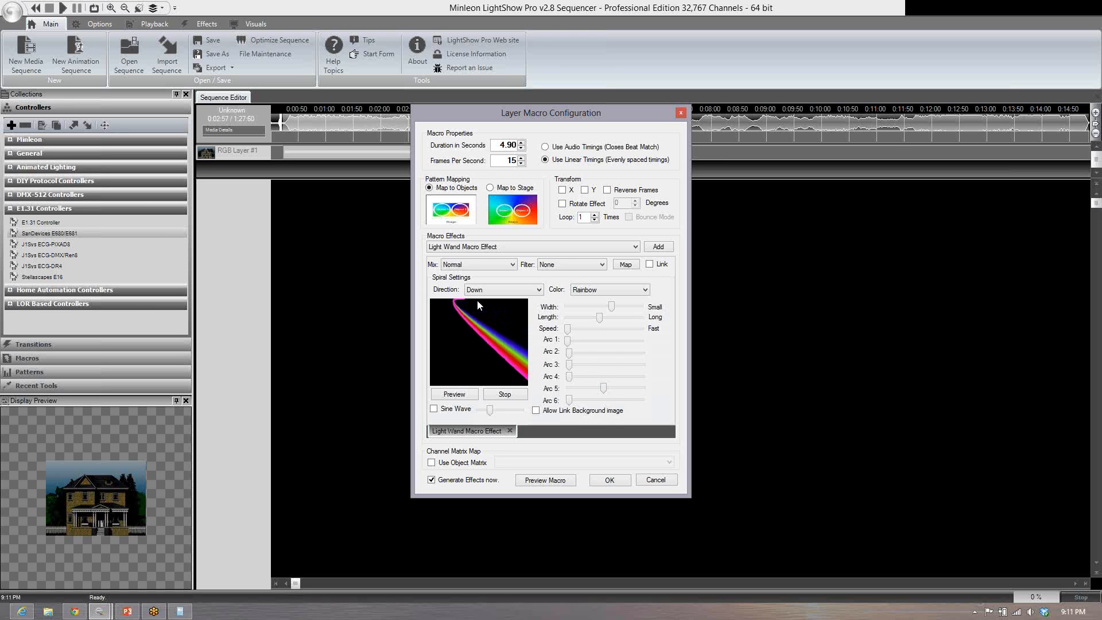
{"action": "left_click_drag", "start_coordinate": [603, 389], "coordinate": [607, 389]}
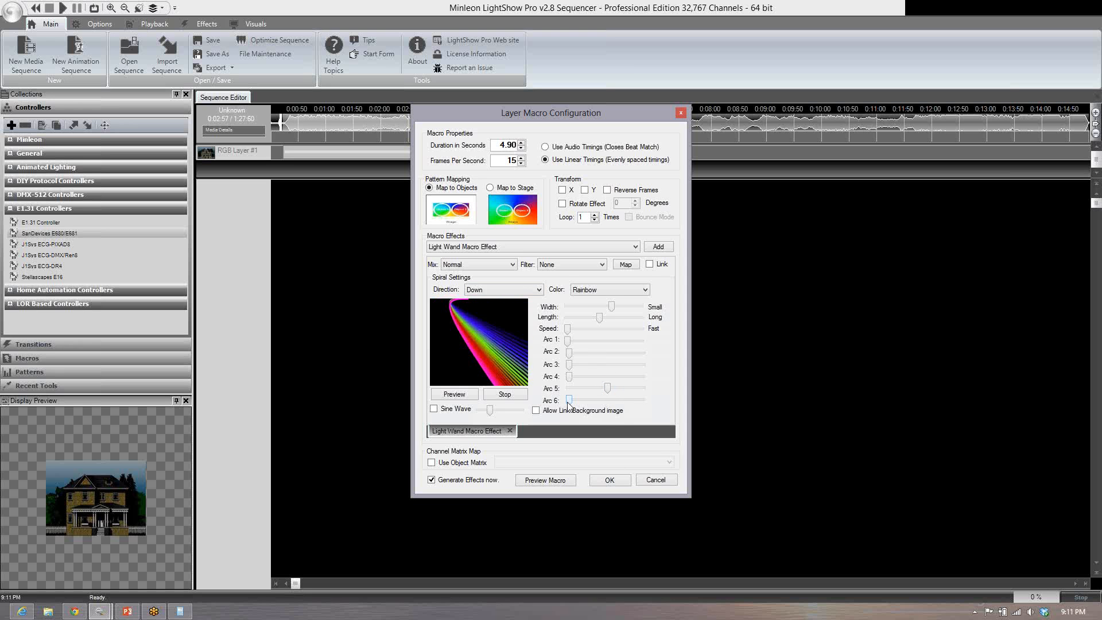
Step: Raise Arc 6 and Arc 3 to slightly over half, Arc 4 and Arc 1 to just under half, and Arc 2 and speed to about a quarter
{"action": "left_click_drag", "start_coordinate": [569, 403], "coordinate": [614, 406]}
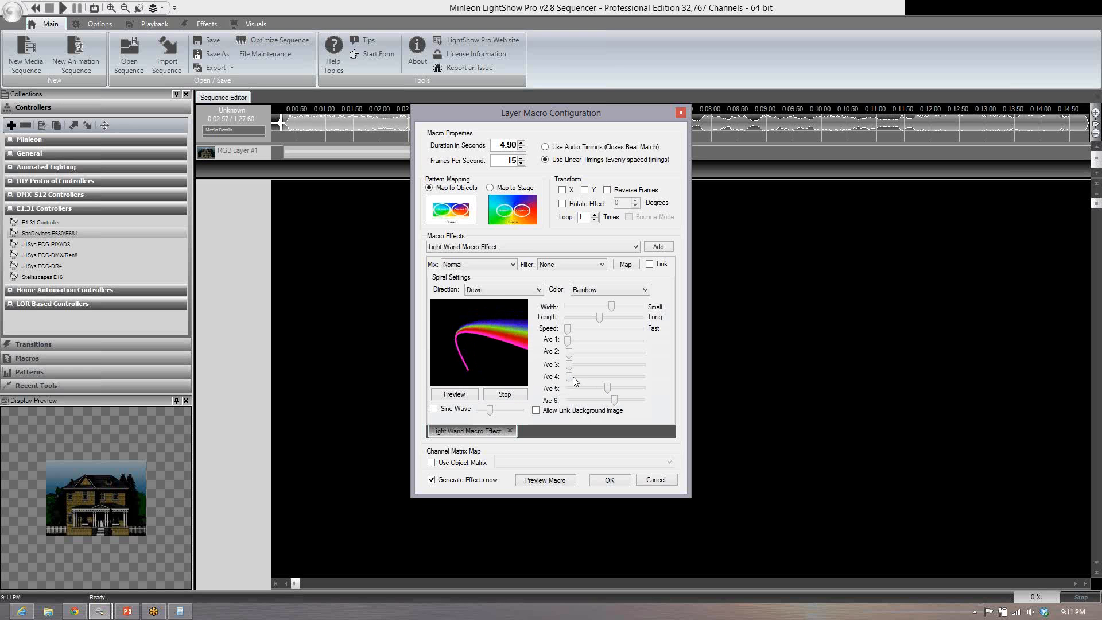
{"action": "left_click_drag", "start_coordinate": [570, 376], "coordinate": [600, 376]}
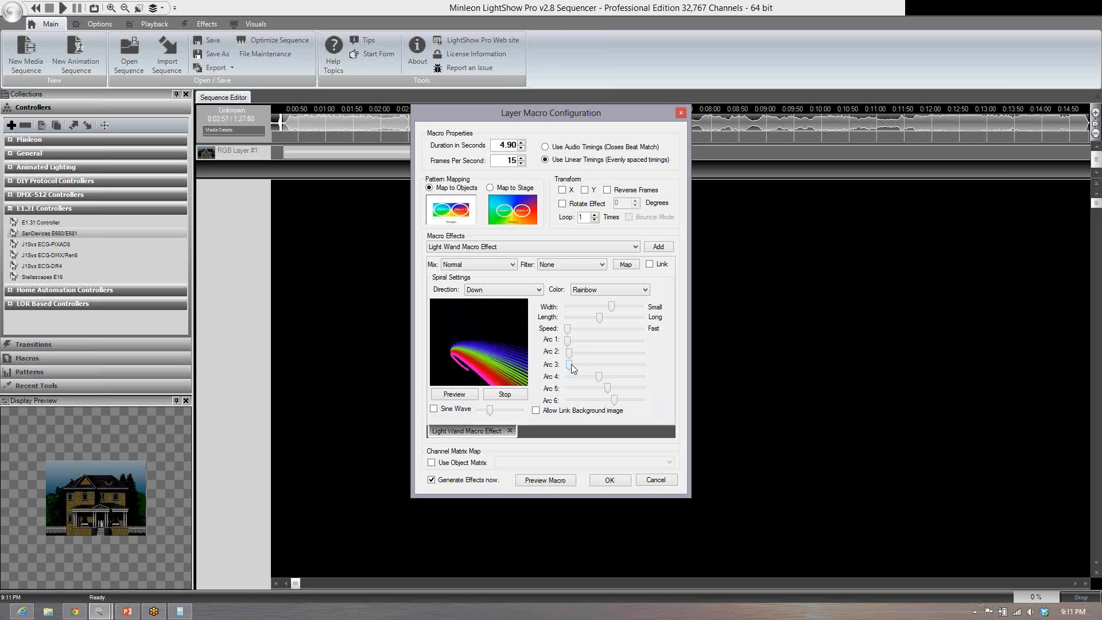
{"action": "left_click_drag", "start_coordinate": [571, 364], "coordinate": [600, 364]}
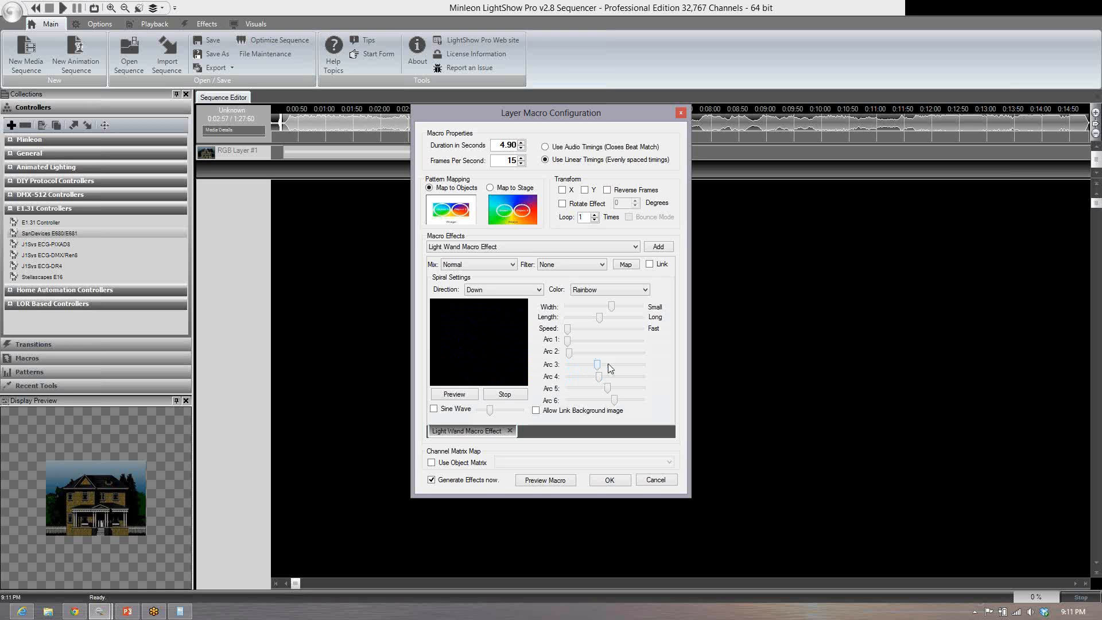
{"action": "left_click", "coordinate": [574, 351]}
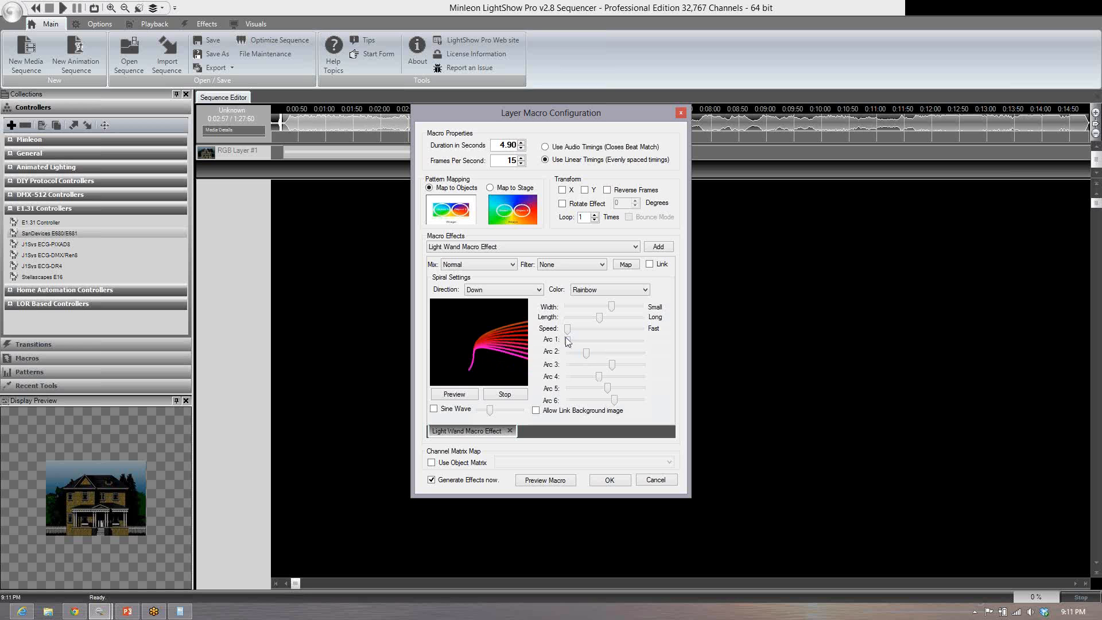
{"action": "left_click_drag", "start_coordinate": [568, 341], "coordinate": [596, 341]}
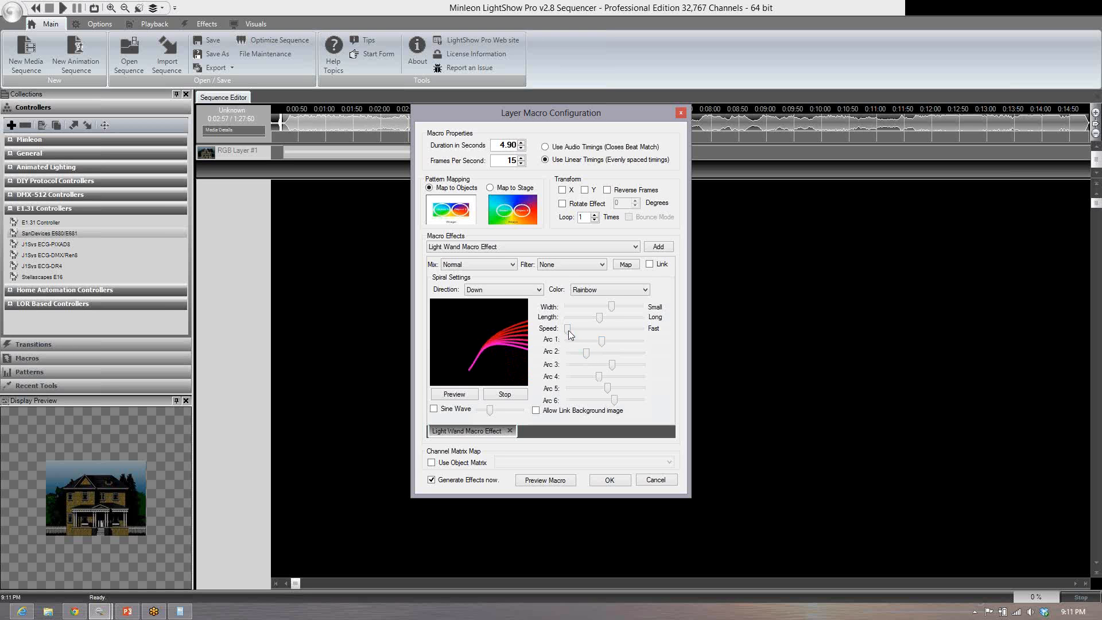
{"action": "left_click", "coordinate": [575, 330]}
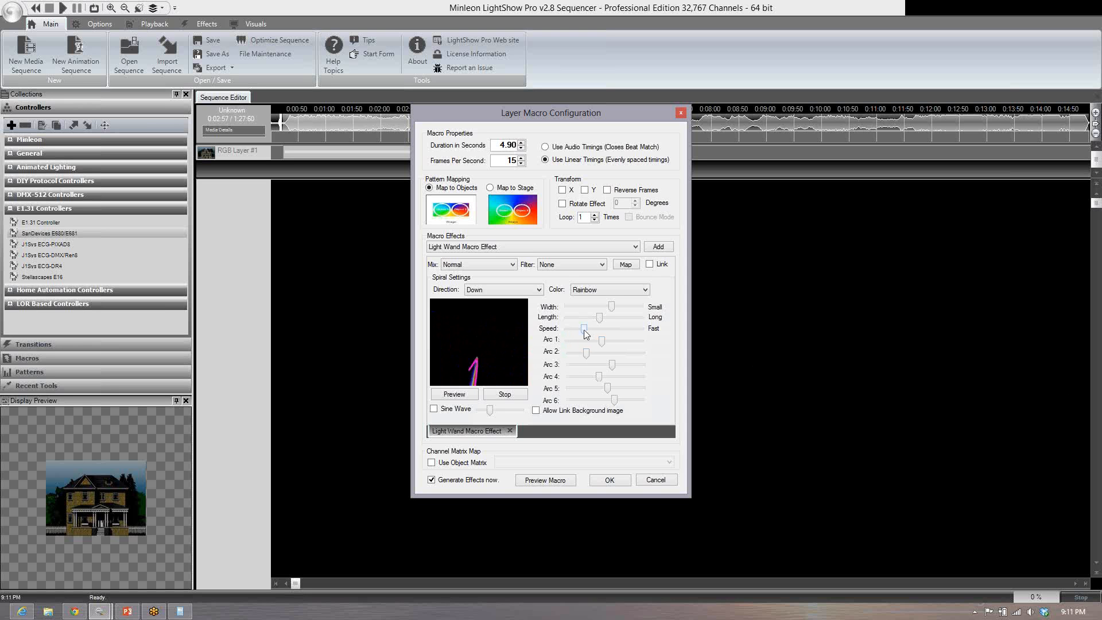
Step: Set the Light Wand's speed to near slowest and its color to yellow using Color Palette
{"action": "left_click_drag", "start_coordinate": [585, 329], "coordinate": [574, 331]}
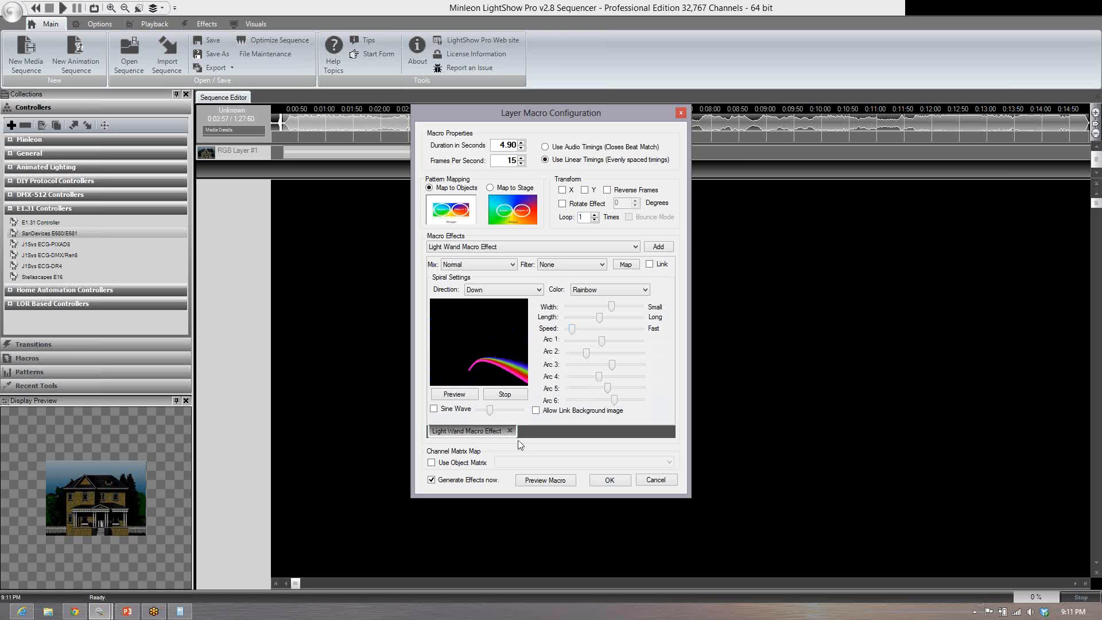
{"action": "left_click", "coordinate": [632, 290]}
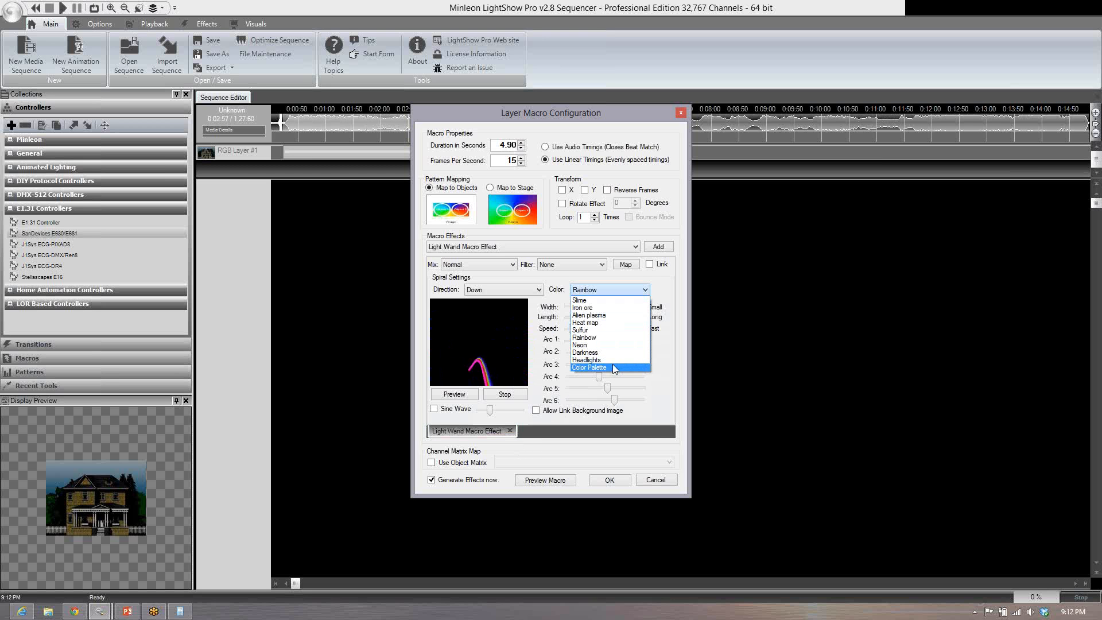
{"action": "left_click", "coordinate": [612, 366]}
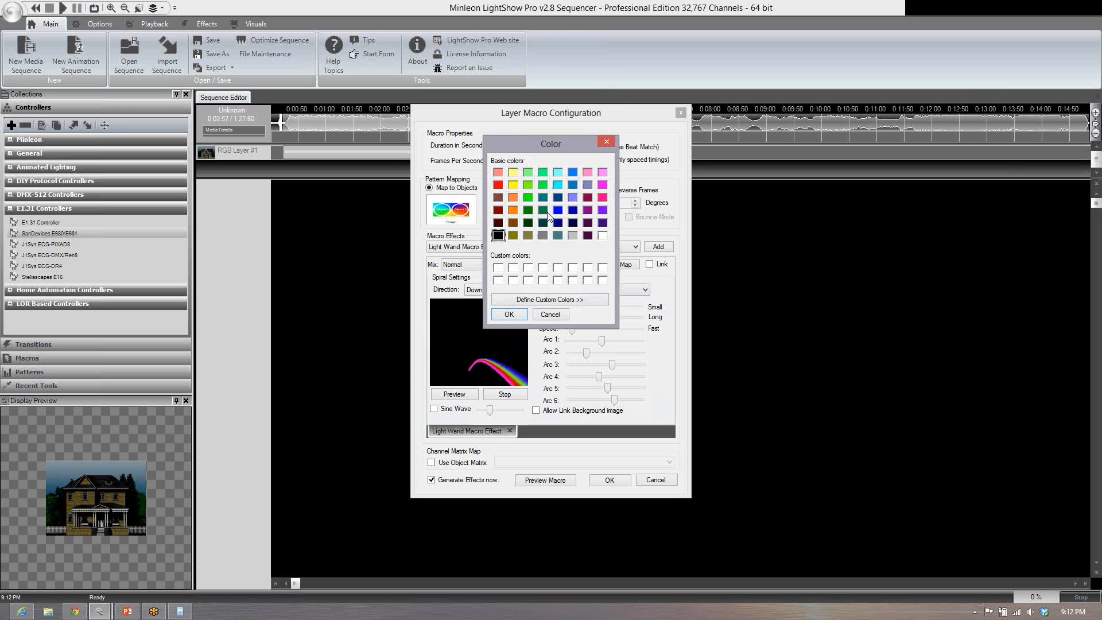
{"action": "left_click", "coordinate": [512, 184]}
{"action": "left_click", "coordinate": [539, 315]}
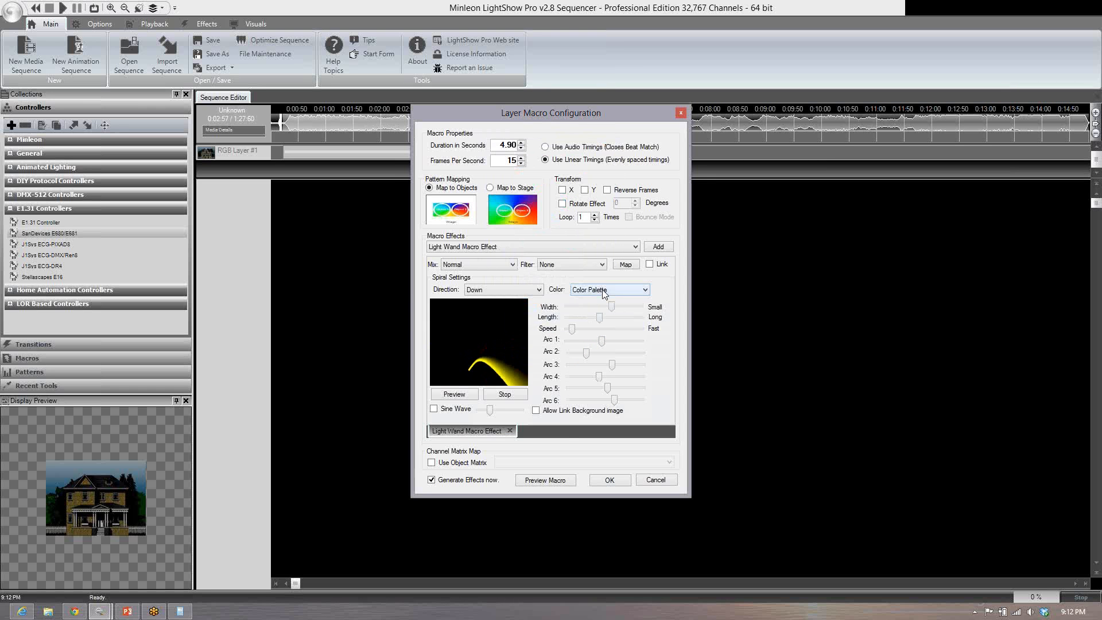
Step: Replace the Light Wand effect with a Plasma Macro Effect and preview it
{"action": "left_click", "coordinate": [510, 431]}
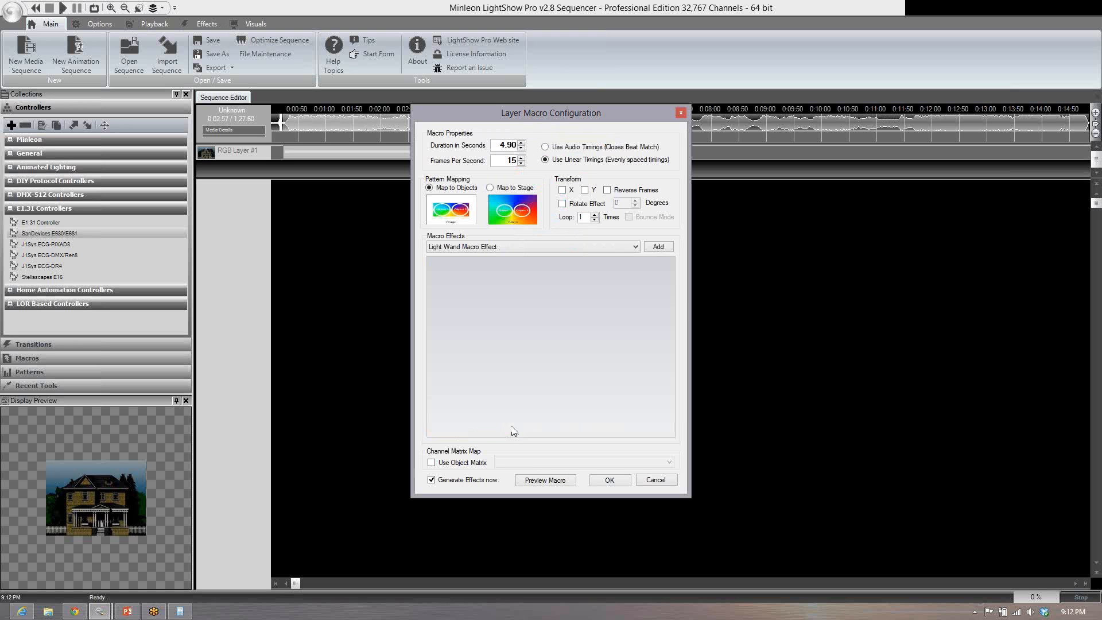
{"action": "left_click", "coordinate": [634, 248]}
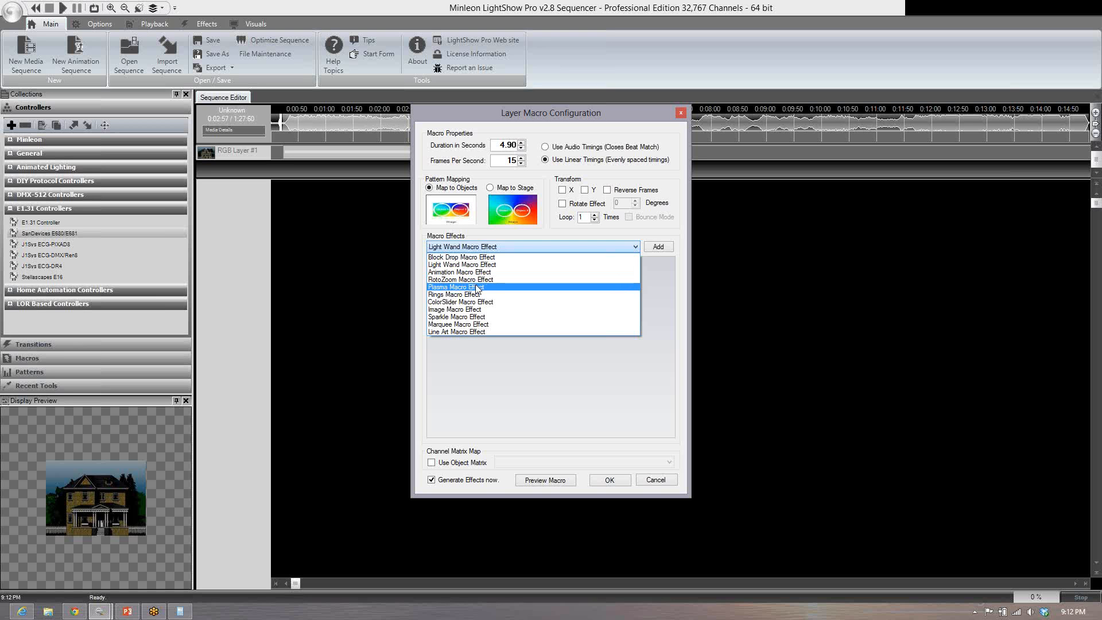
{"action": "left_click", "coordinate": [477, 289]}
{"action": "left_click", "coordinate": [666, 250]}
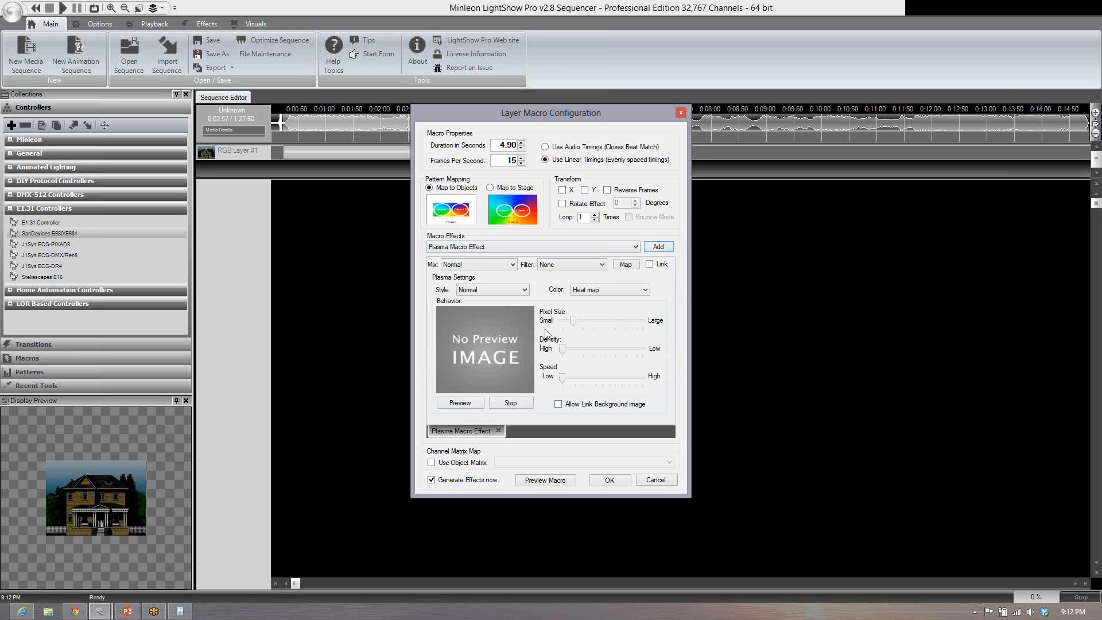
{"action": "left_click", "coordinate": [470, 404]}
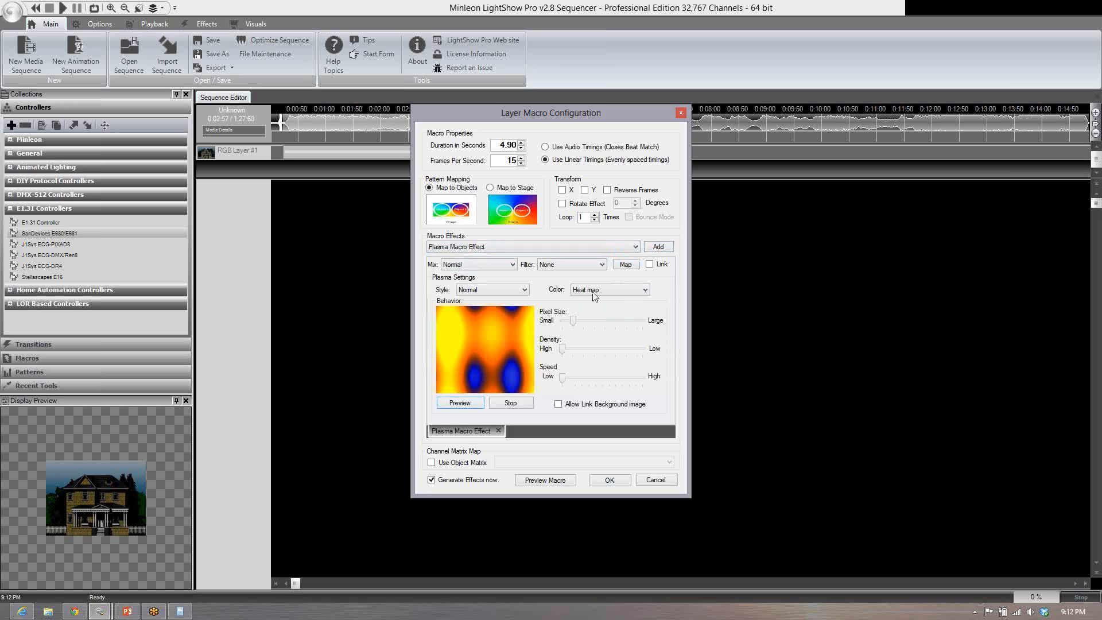
Step: Try an olive color from Color Palette on the Plasma effect
{"action": "left_click", "coordinate": [609, 290]}
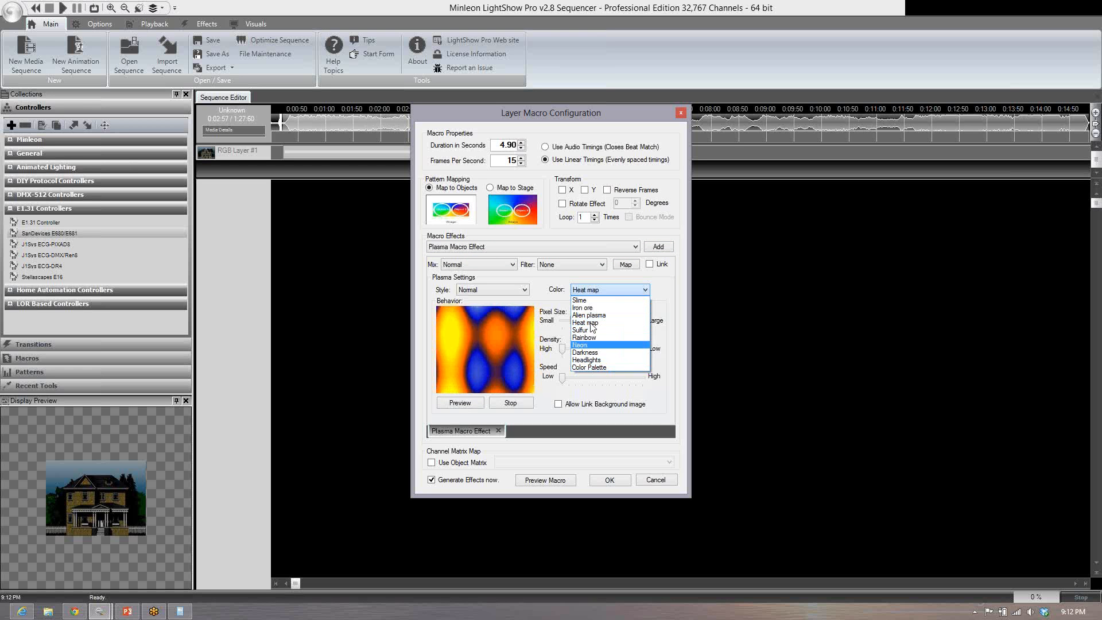
{"action": "left_click", "coordinate": [600, 367]}
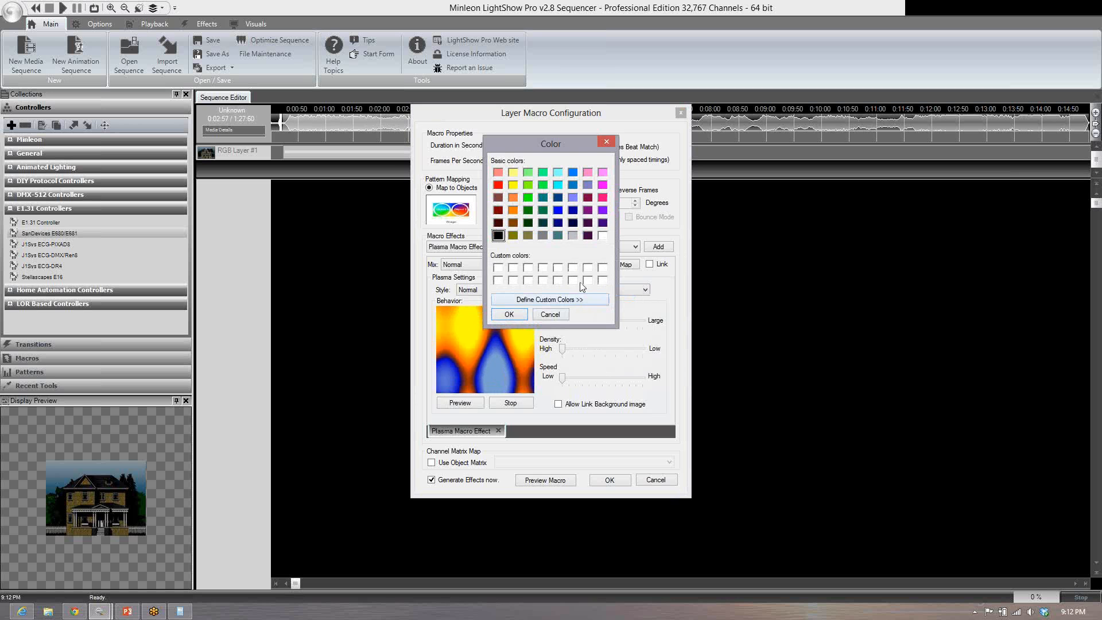
{"action": "left_click", "coordinate": [560, 316]}
{"action": "left_click", "coordinate": [620, 296]}
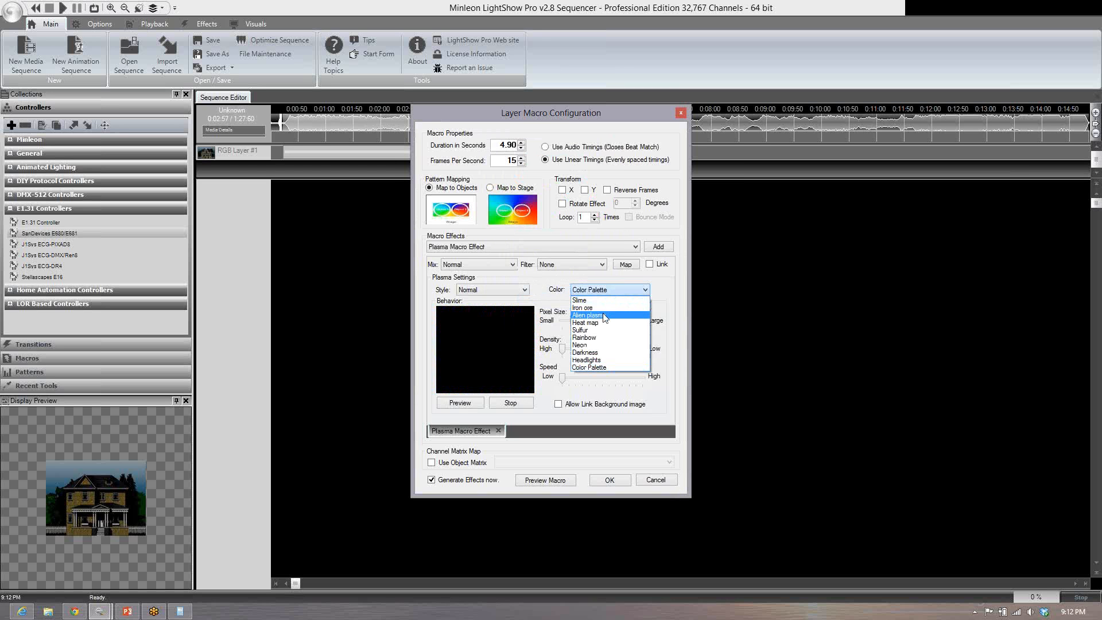
{"action": "left_click", "coordinate": [604, 368]}
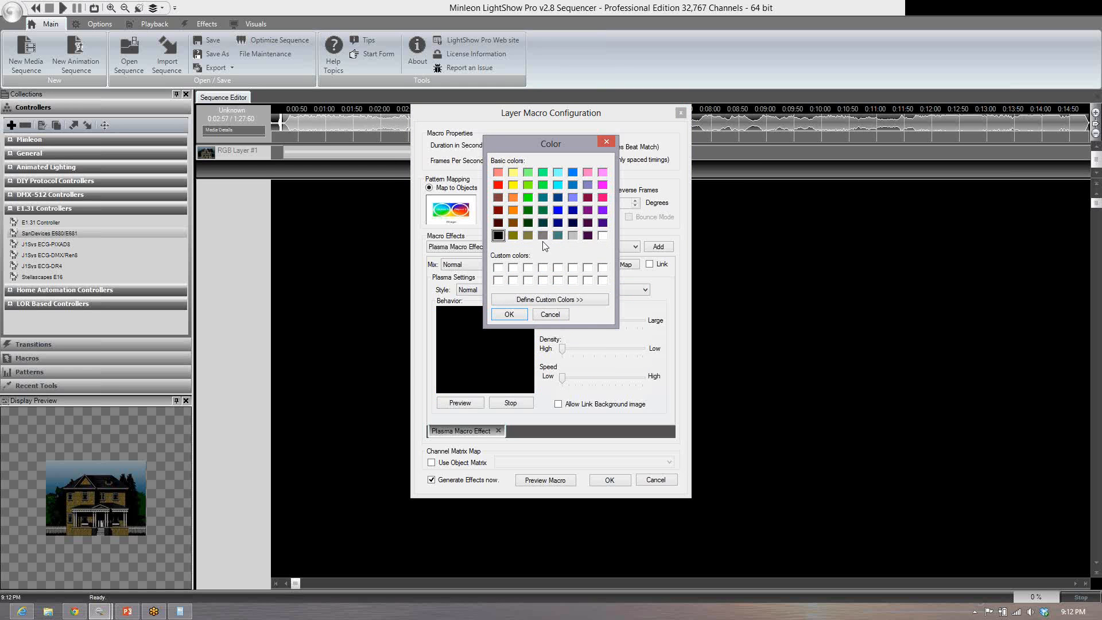
{"action": "left_click", "coordinate": [529, 236]}
{"action": "left_click", "coordinate": [509, 315]}
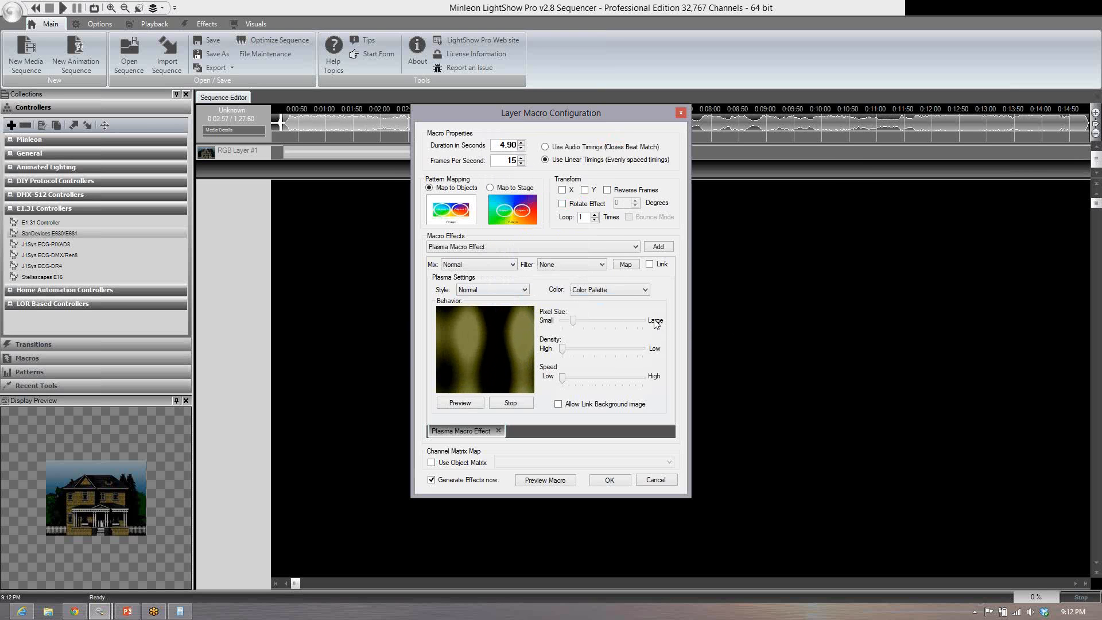
Step: Remove the Plasma effect and add a Marquee Macro Effect in its place
{"action": "left_click", "coordinate": [498, 430]}
{"action": "left_click", "coordinate": [620, 246]}
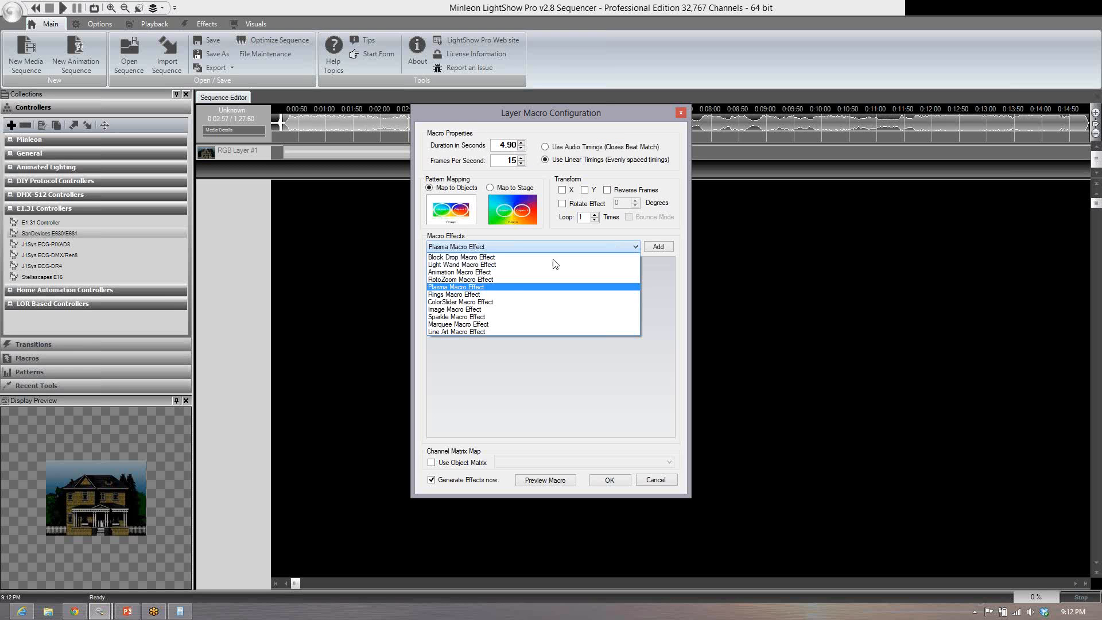
{"action": "left_click", "coordinate": [481, 324]}
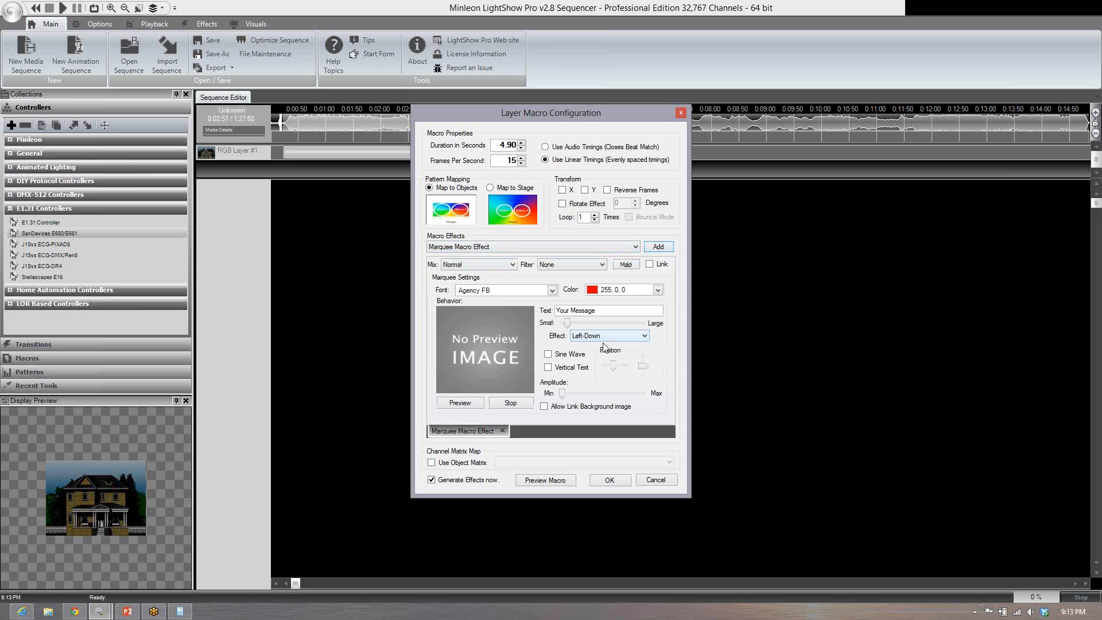
Step: Set the marquee's font to Arial Black and its color to Blue, previewing the effect
{"action": "left_click", "coordinate": [551, 290]}
{"action": "left_click", "coordinate": [552, 291]}
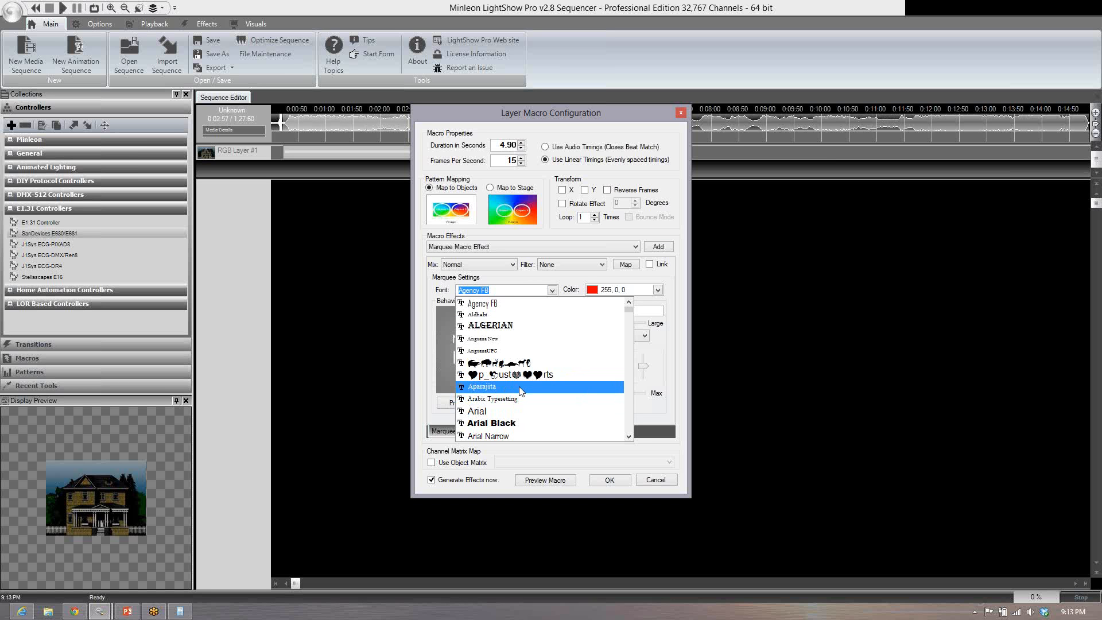
{"action": "left_click", "coordinate": [501, 425]}
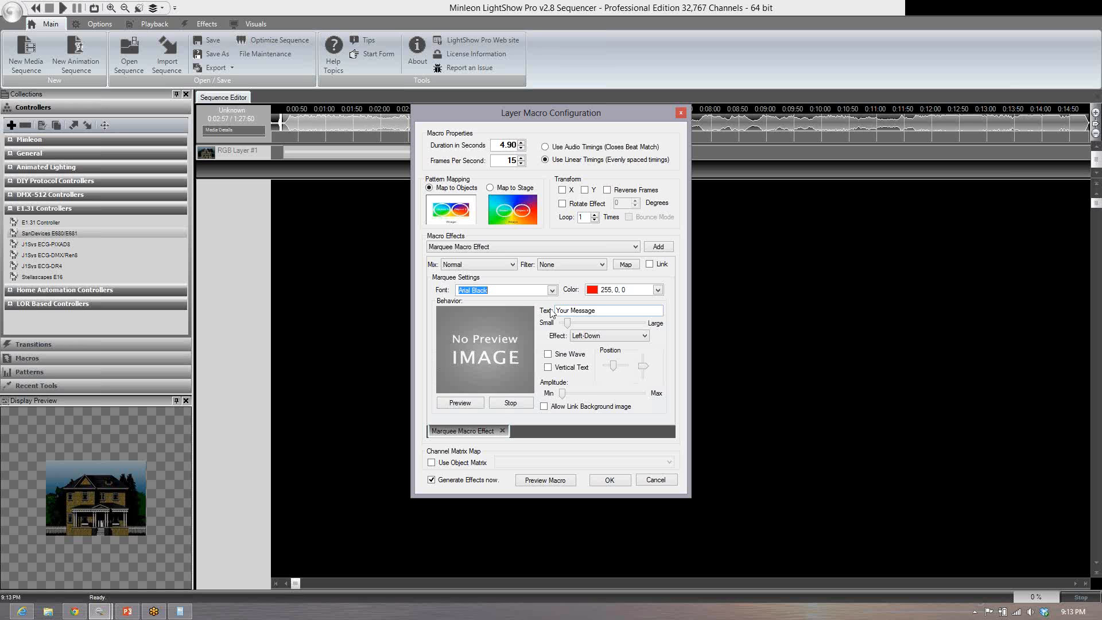
{"action": "left_click", "coordinate": [457, 405]}
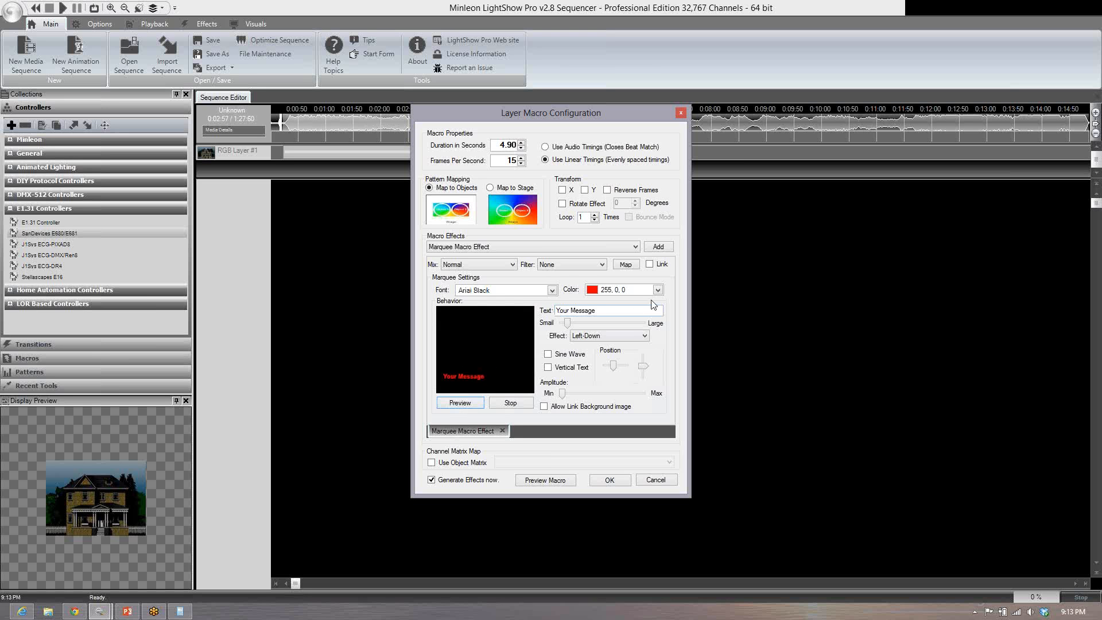
{"action": "left_click", "coordinate": [658, 290]}
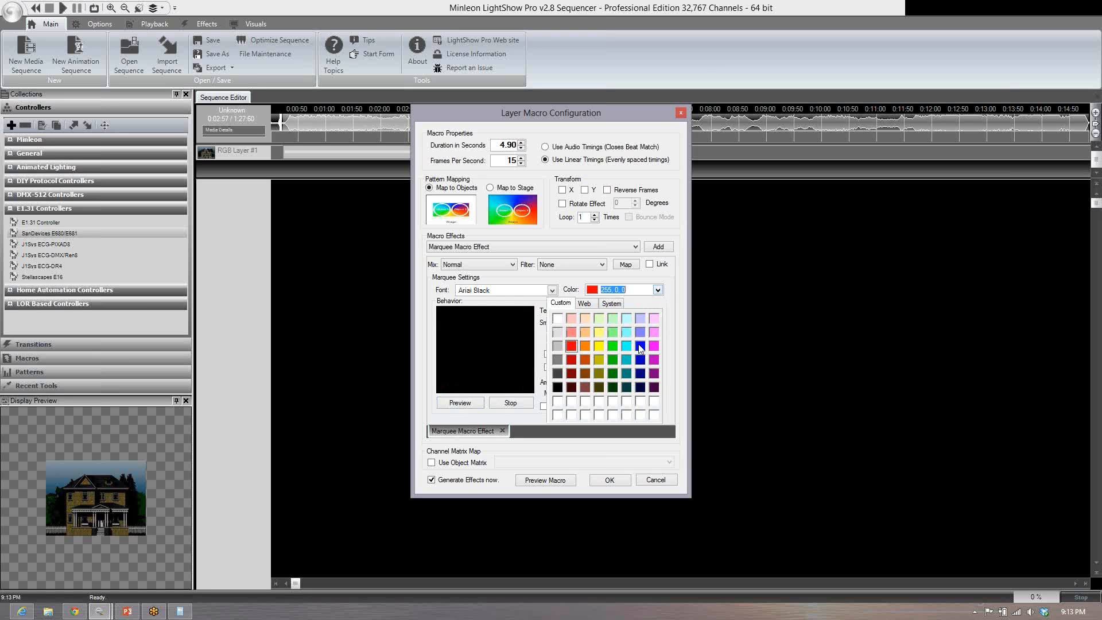
{"action": "left_click", "coordinate": [642, 347]}
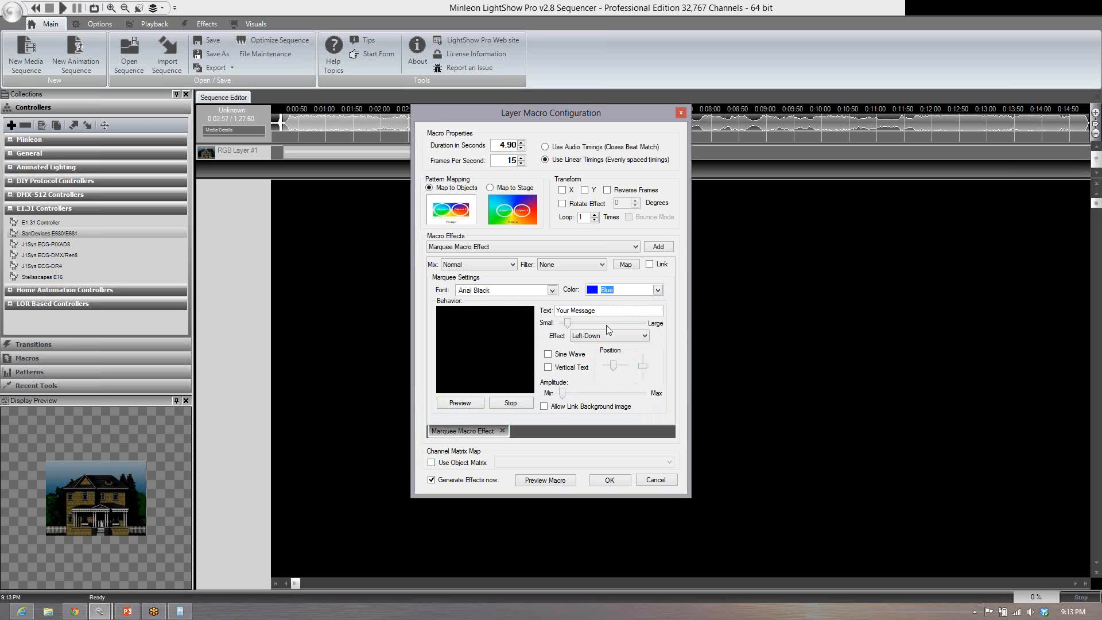
Step: Change the marquee's text to "Merry" and its movement effect to Stationary
{"action": "left_click_drag", "start_coordinate": [547, 318], "coordinate": [512, 316]}
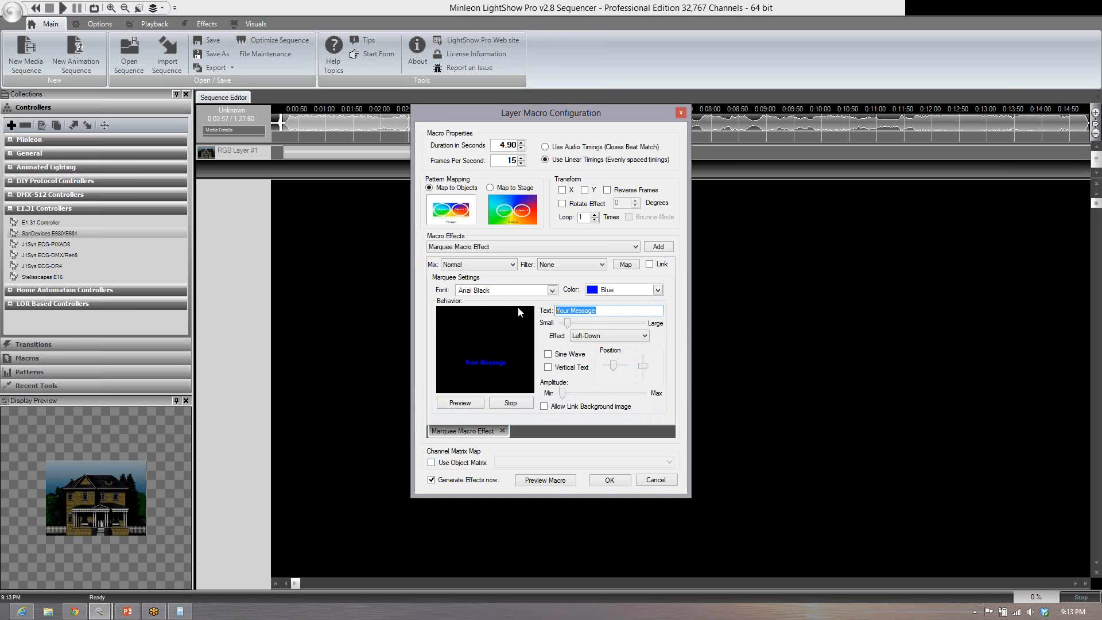
{"action": "type", "text": "Merry"}
{"action": "left_click", "coordinate": [630, 338]}
{"action": "left_click", "coordinate": [598, 407]}
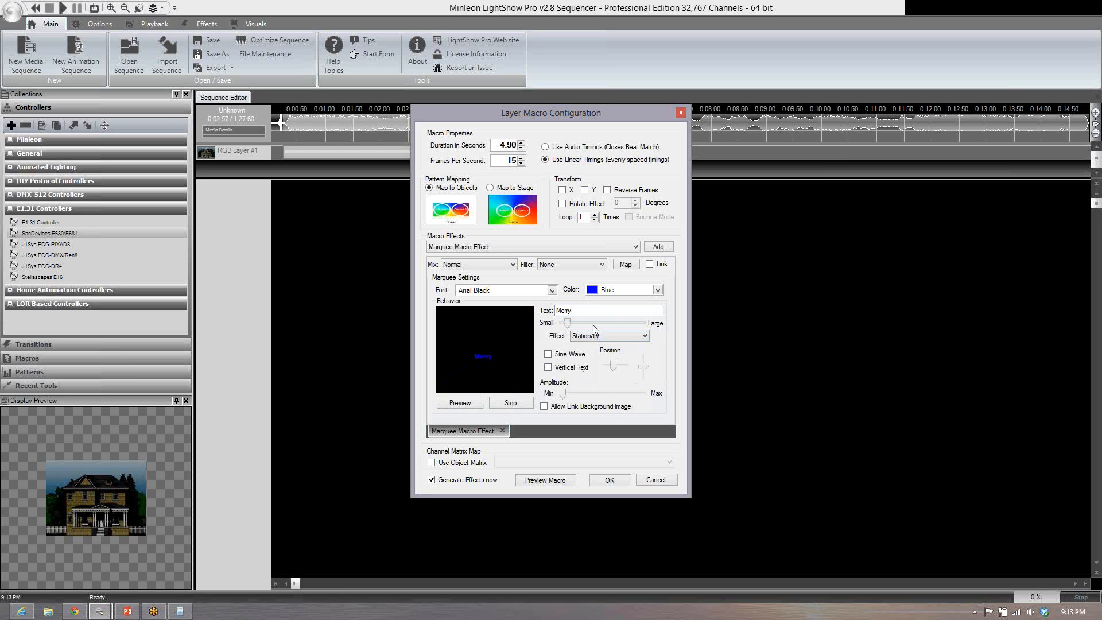
Step: Enlarge the "Merry" text to just under midway and shift it up and left so the whole word fits the preview
{"action": "left_click_drag", "start_coordinate": [581, 323], "coordinate": [597, 322]}
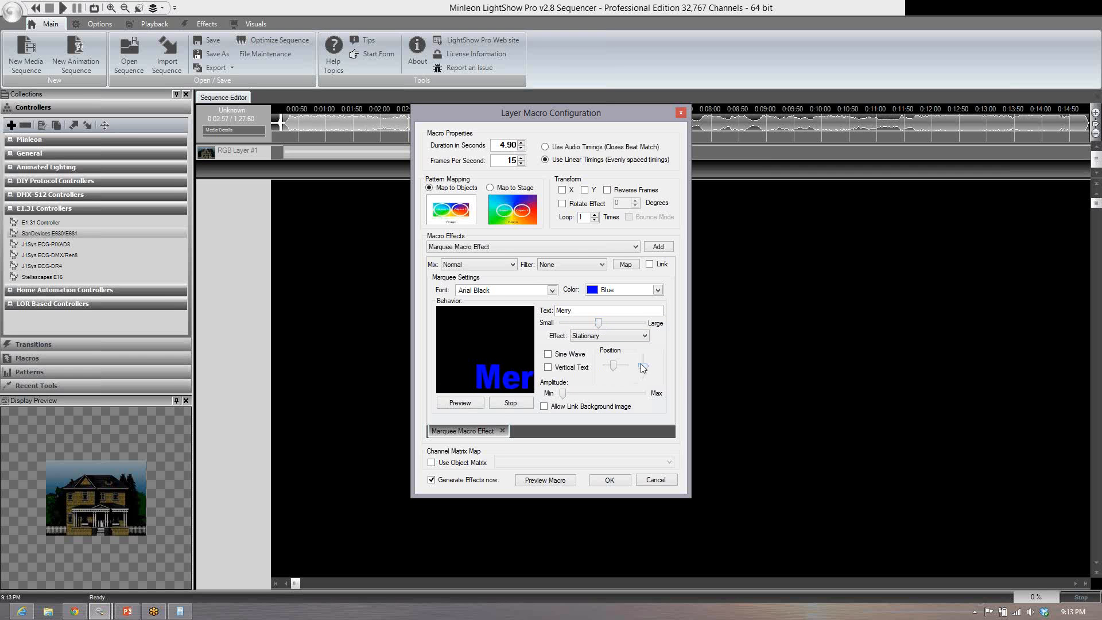
{"action": "left_click_drag", "start_coordinate": [645, 369], "coordinate": [604, 359]}
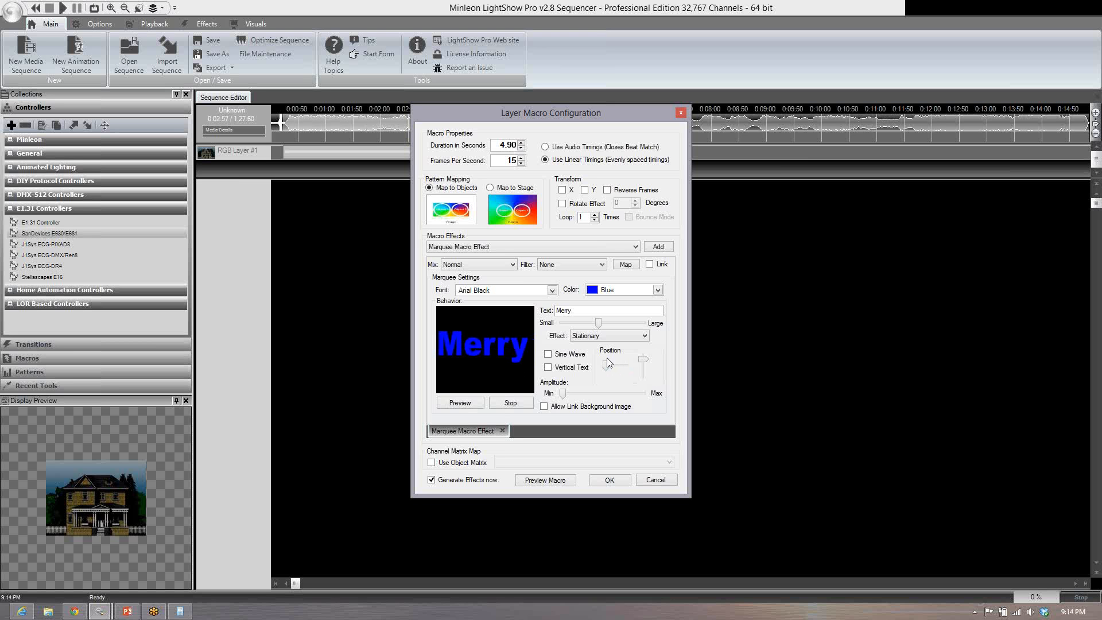
{"action": "left_click_drag", "start_coordinate": [609, 365], "coordinate": [609, 365]}
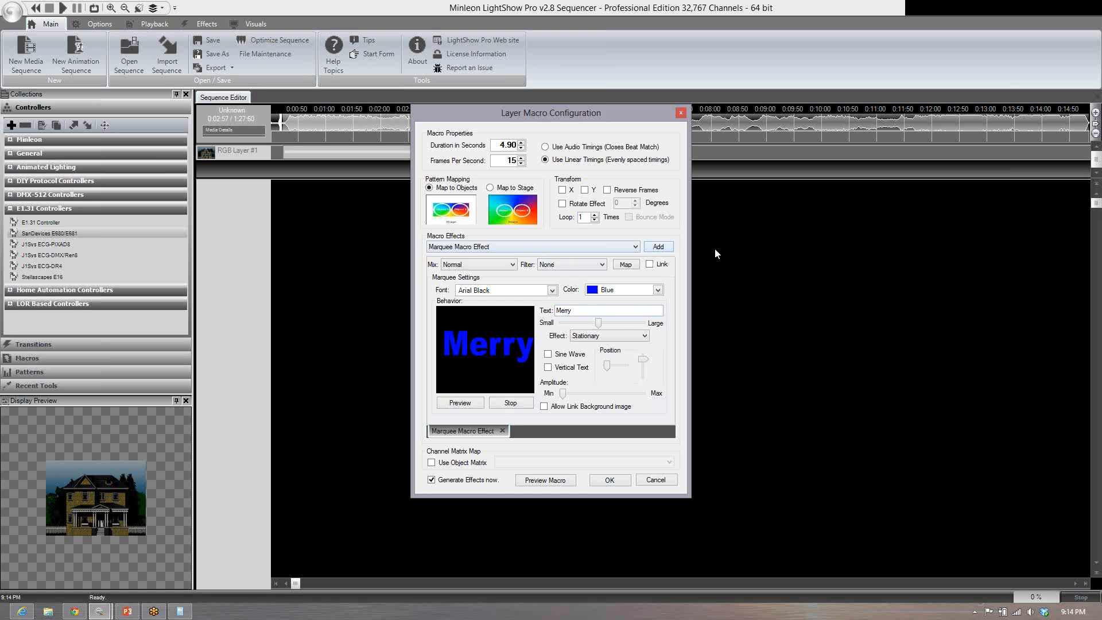
Step: Add a second Marquee Macro Effect with the text "Christmas" and the Stationary effect
{"action": "left_click", "coordinate": [658, 247]}
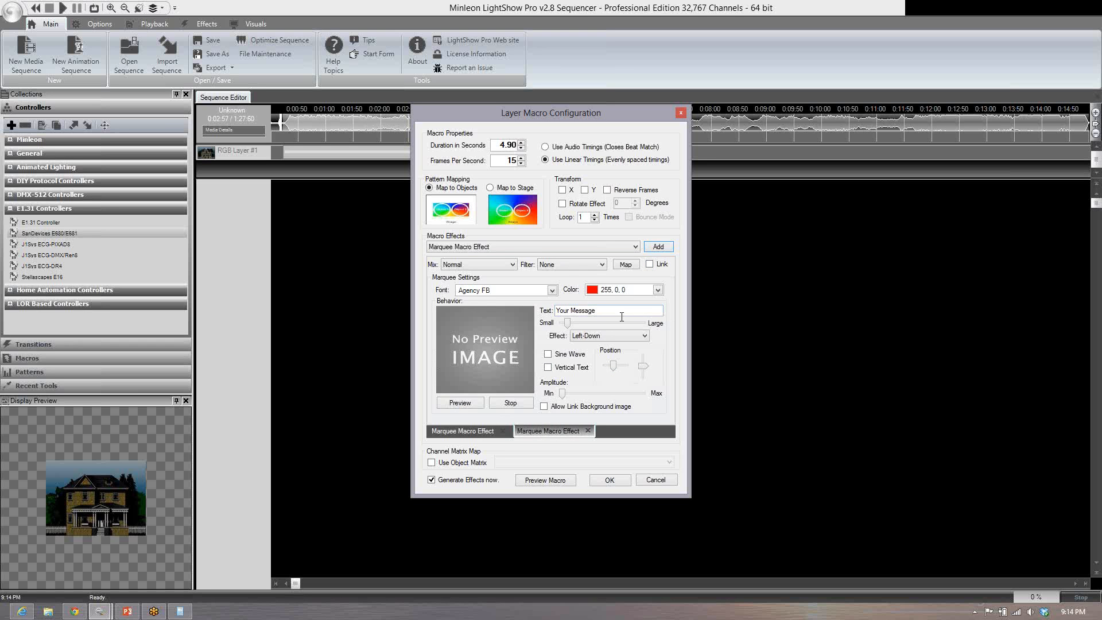
{"action": "left_click_drag", "start_coordinate": [622, 316], "coordinate": [569, 311]}
{"action": "type", "text": "Ch"}
{"action": "type", "text": "s'"}
{"action": "left_click", "coordinate": [603, 338]}
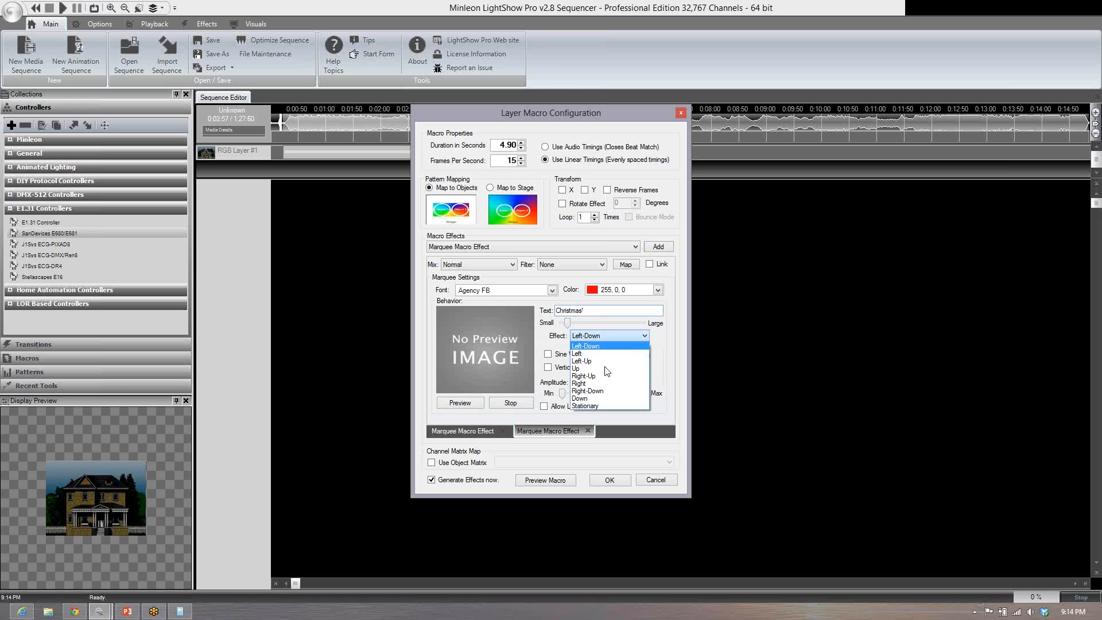
{"action": "left_click", "coordinate": [596, 406]}
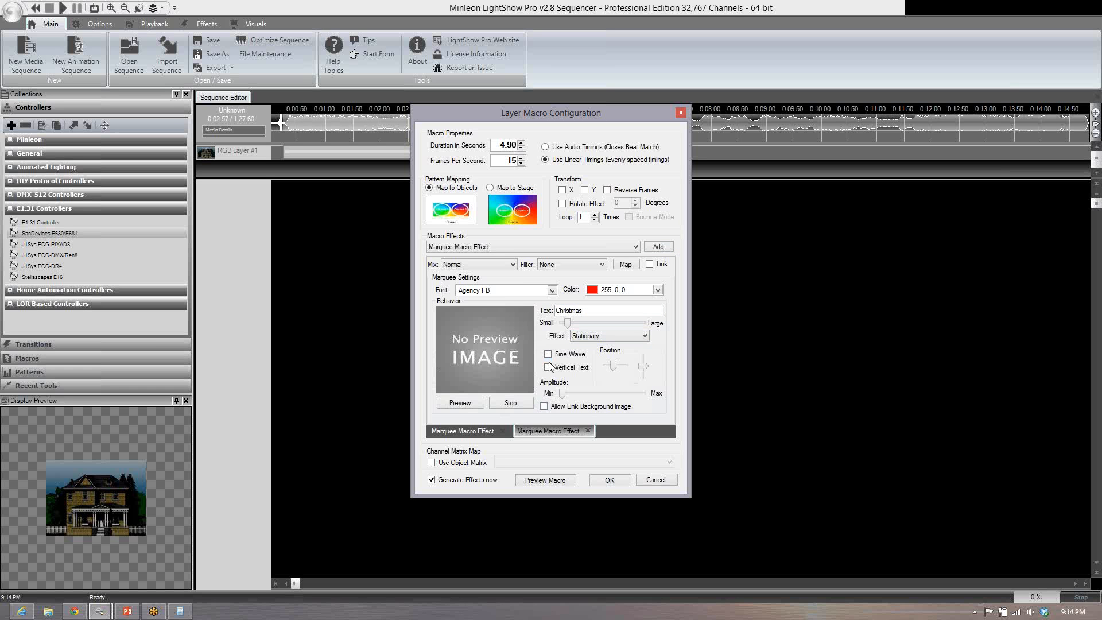
Step: Make the "Christmas" text vertical, enlarge it to just over a quarter, and raise its position while previewing
{"action": "left_click", "coordinate": [548, 368]}
{"action": "left_click", "coordinate": [473, 403]}
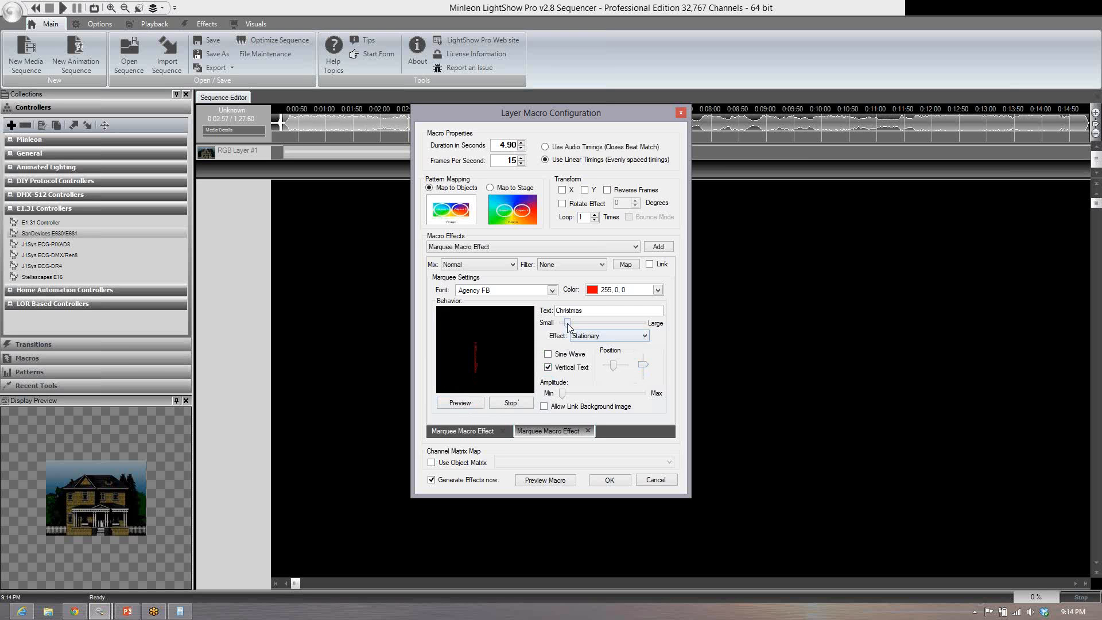
{"action": "left_click_drag", "start_coordinate": [567, 324], "coordinate": [643, 359]}
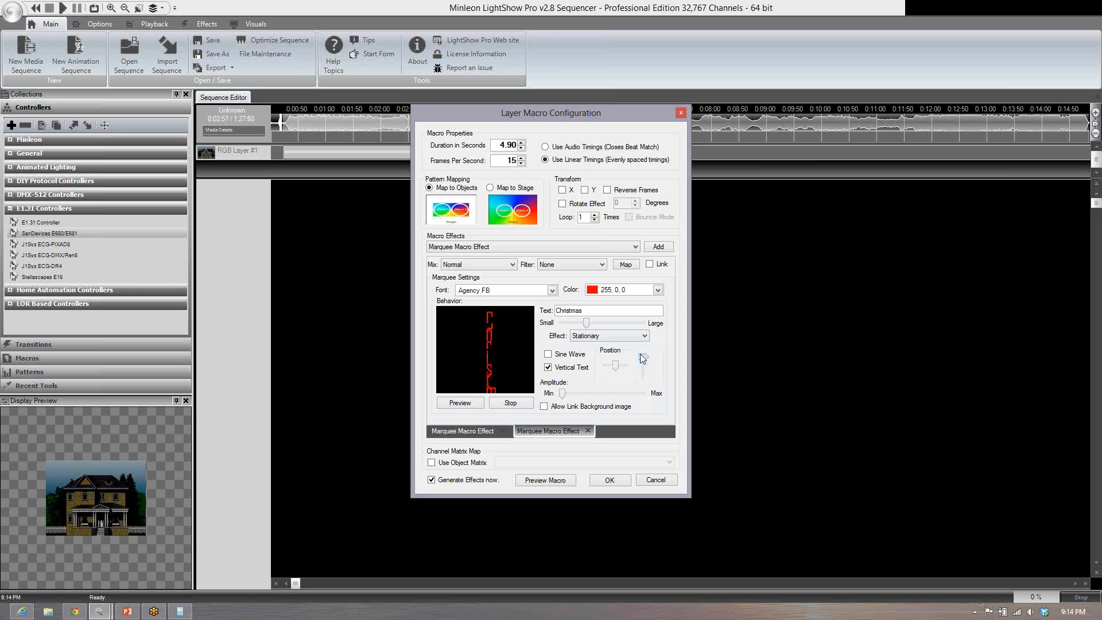
Step: Set the "Christmas" marquee to Arial Black, reduce its size to about a fifth, and enable Link and Allow Link Background image
{"action": "left_click", "coordinate": [552, 290]}
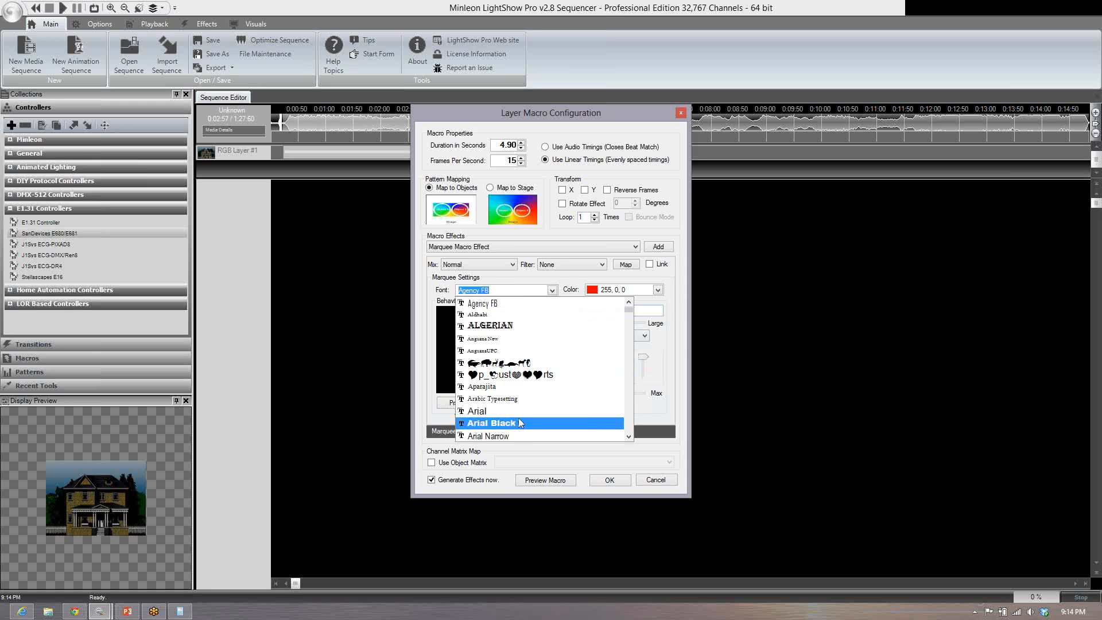
{"action": "left_click", "coordinate": [518, 418]}
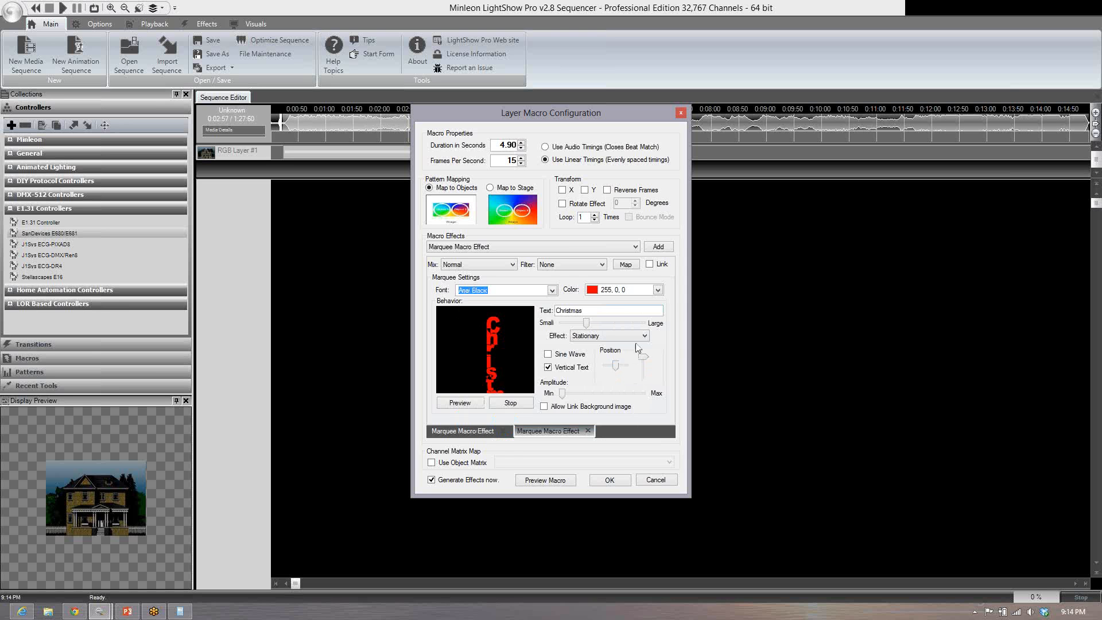
{"action": "left_click_drag", "start_coordinate": [587, 327], "coordinate": [579, 325]}
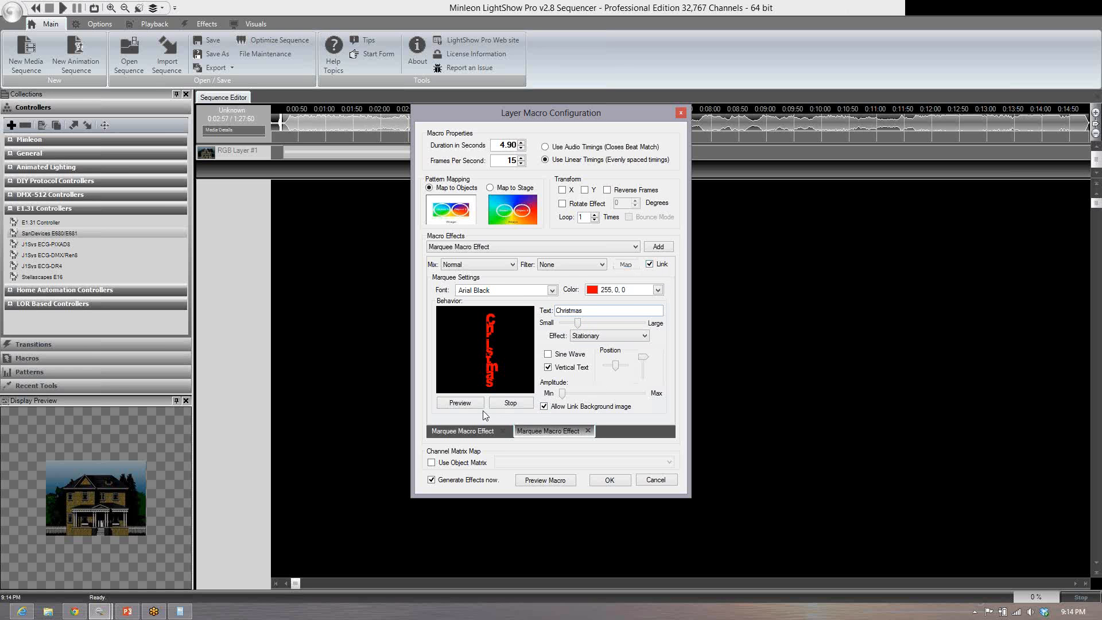
Step: Switch to the "Merry" marquee, toggle its Allow Link Background image option, and preview the combined macro
{"action": "left_click", "coordinate": [486, 431]}
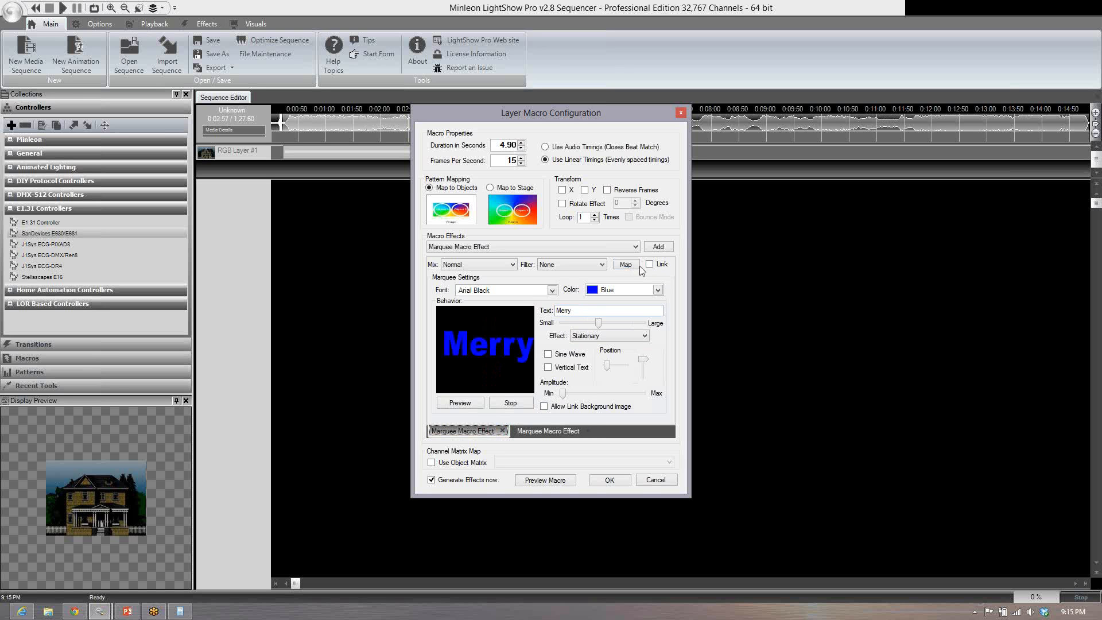
{"action": "left_click", "coordinate": [570, 408]}
{"action": "left_click", "coordinate": [530, 483]}
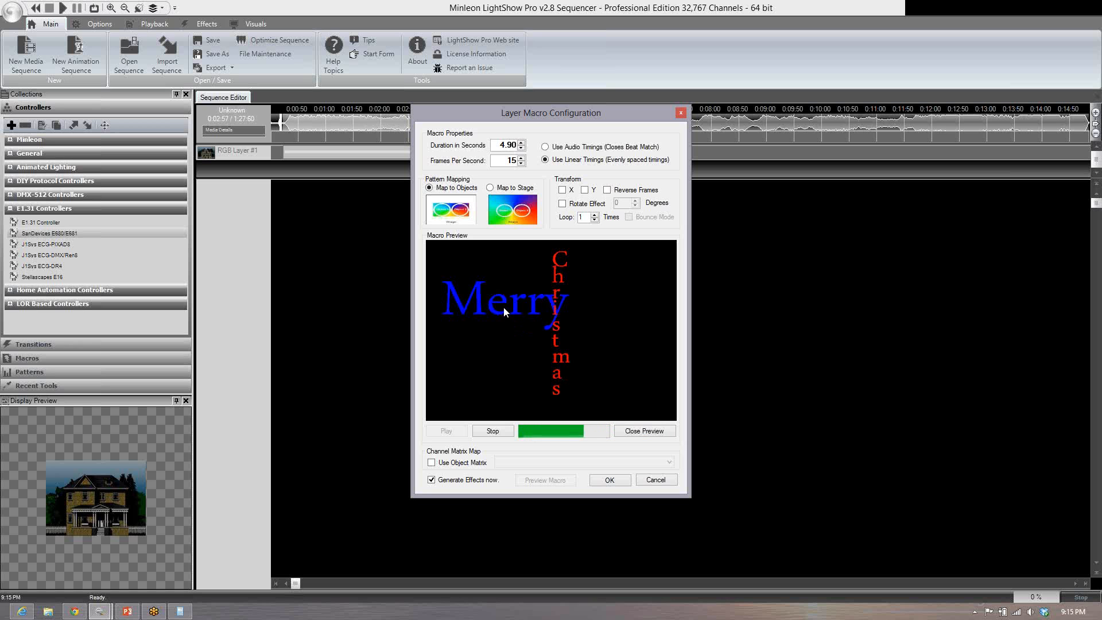
Step: Change the "Merry" marquee's effect to Left, preview it, and shift its position to the right and slightly down
{"action": "left_click", "coordinate": [654, 431]}
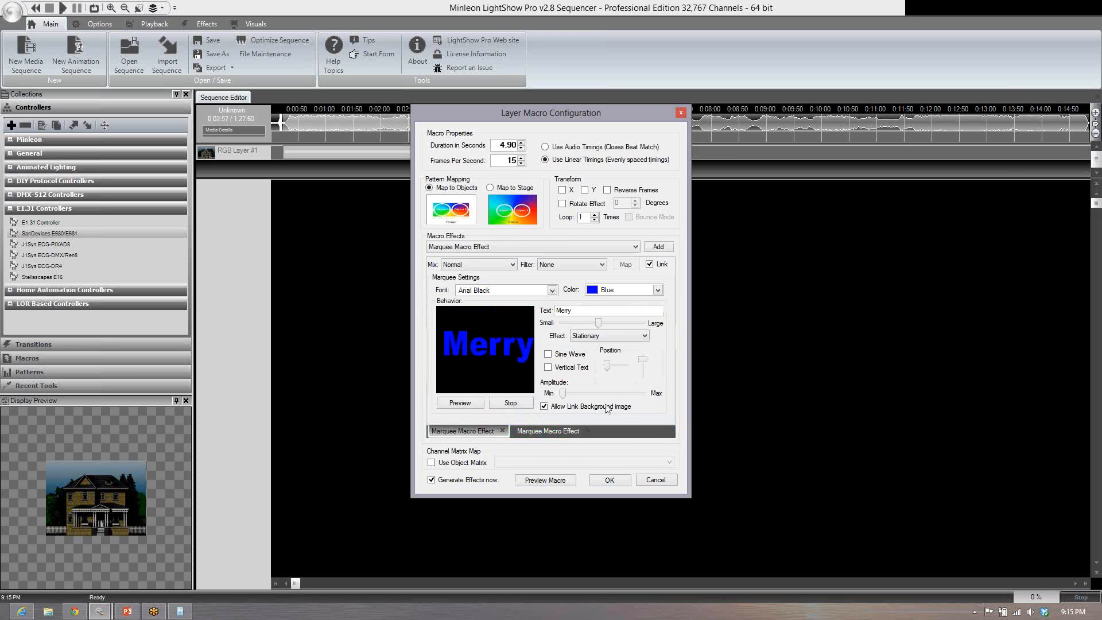
{"action": "left_click", "coordinate": [607, 337]}
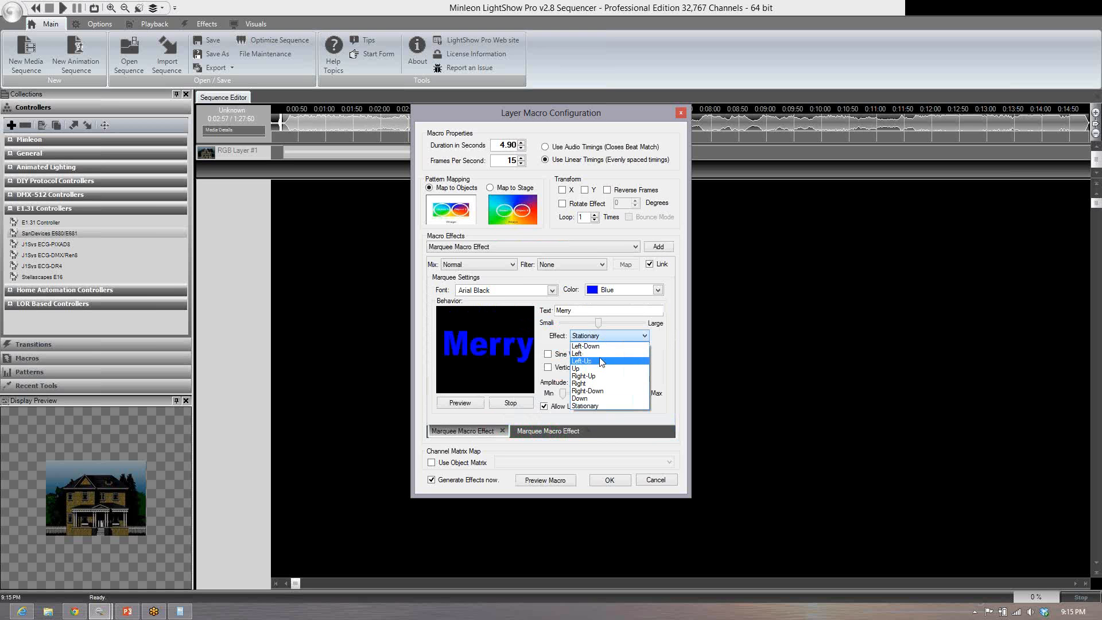
{"action": "left_click", "coordinate": [600, 353]}
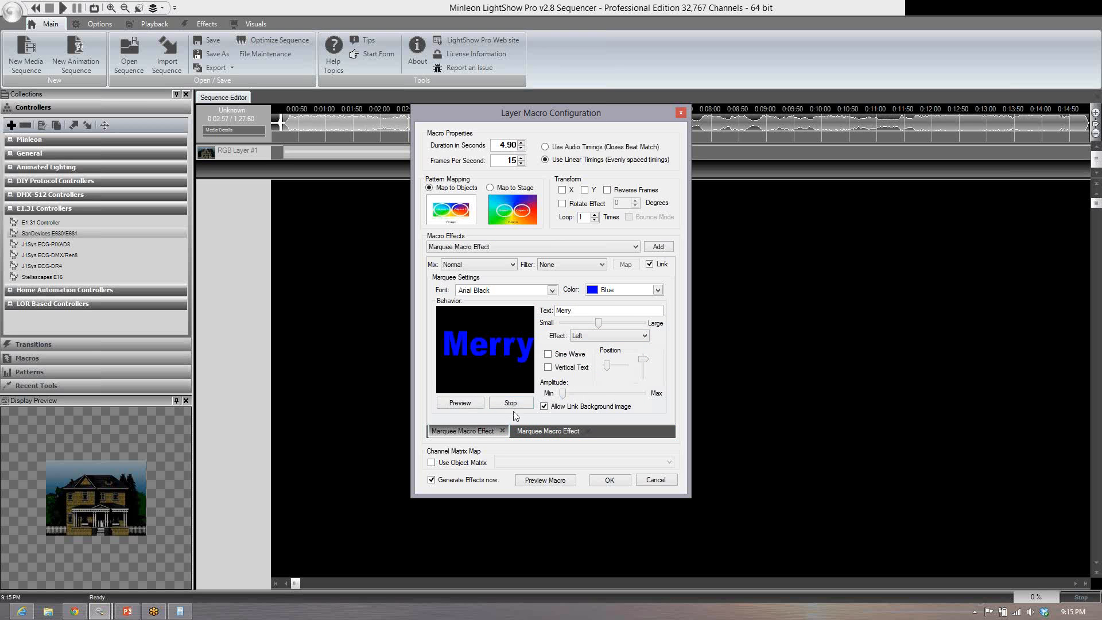
{"action": "left_click", "coordinate": [456, 403]}
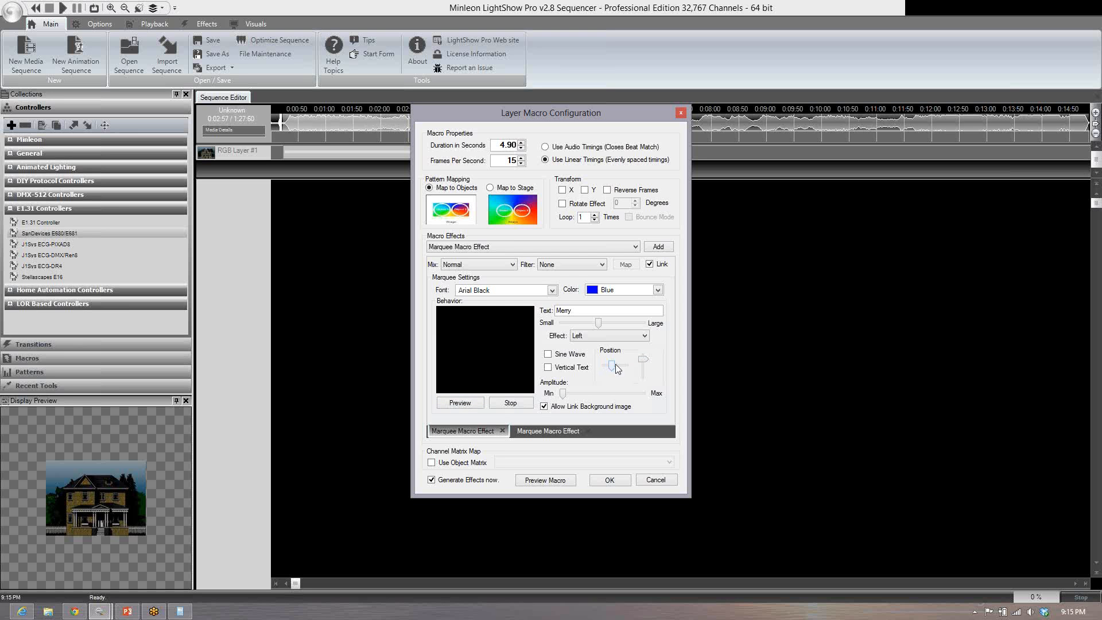
{"action": "left_click_drag", "start_coordinate": [615, 364], "coordinate": [626, 364]}
{"action": "left_click_drag", "start_coordinate": [643, 359], "coordinate": [641, 363]}
Step: Give the "Christmas" marquee the Up effect, lower its position near the minimum, and preview the combined macro
{"action": "left_click", "coordinate": [546, 430]}
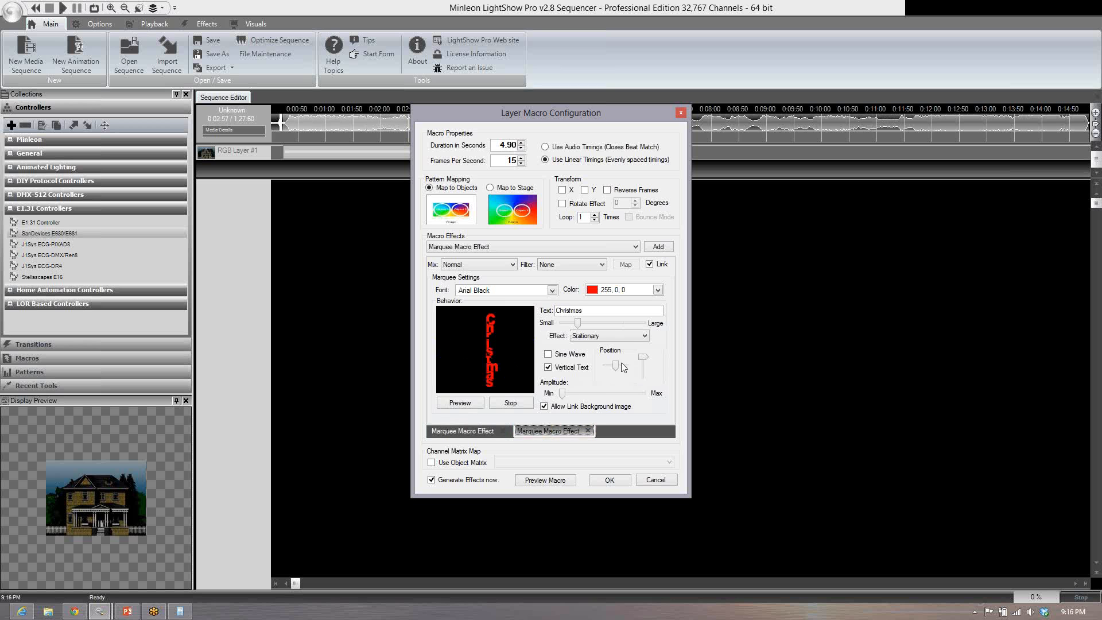
{"action": "left_click", "coordinate": [630, 337]}
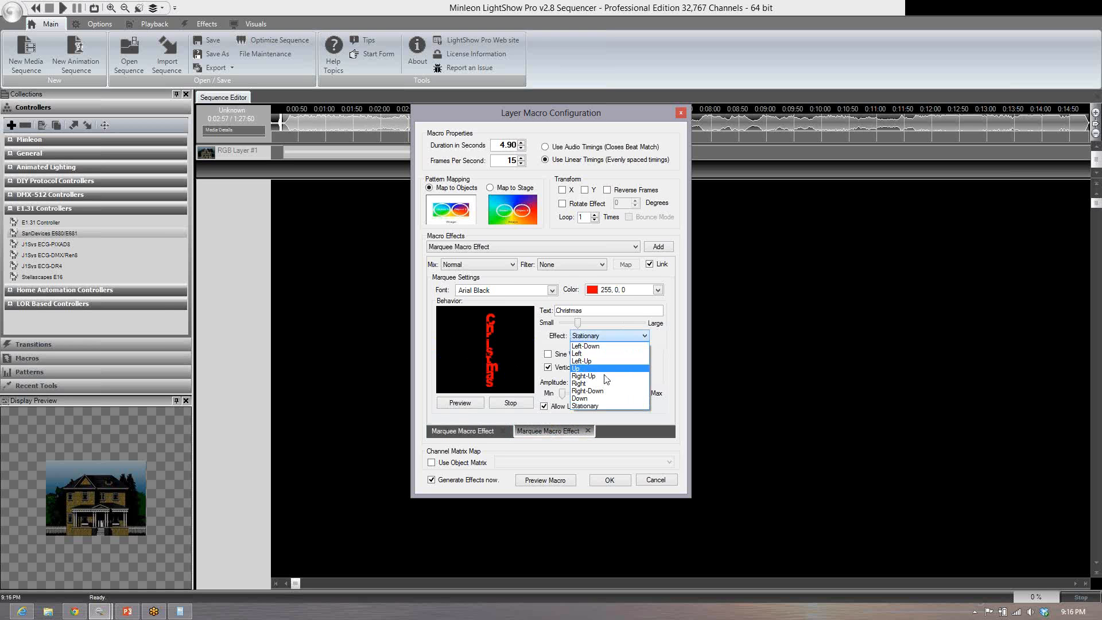
{"action": "left_click", "coordinate": [588, 369]}
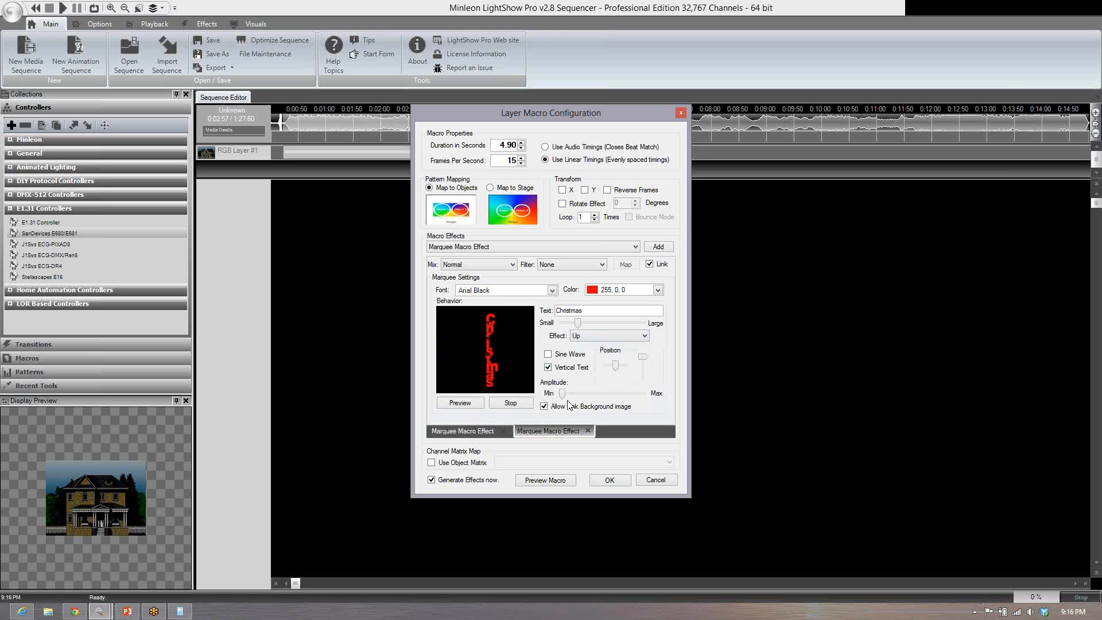
{"action": "left_click", "coordinate": [474, 406]}
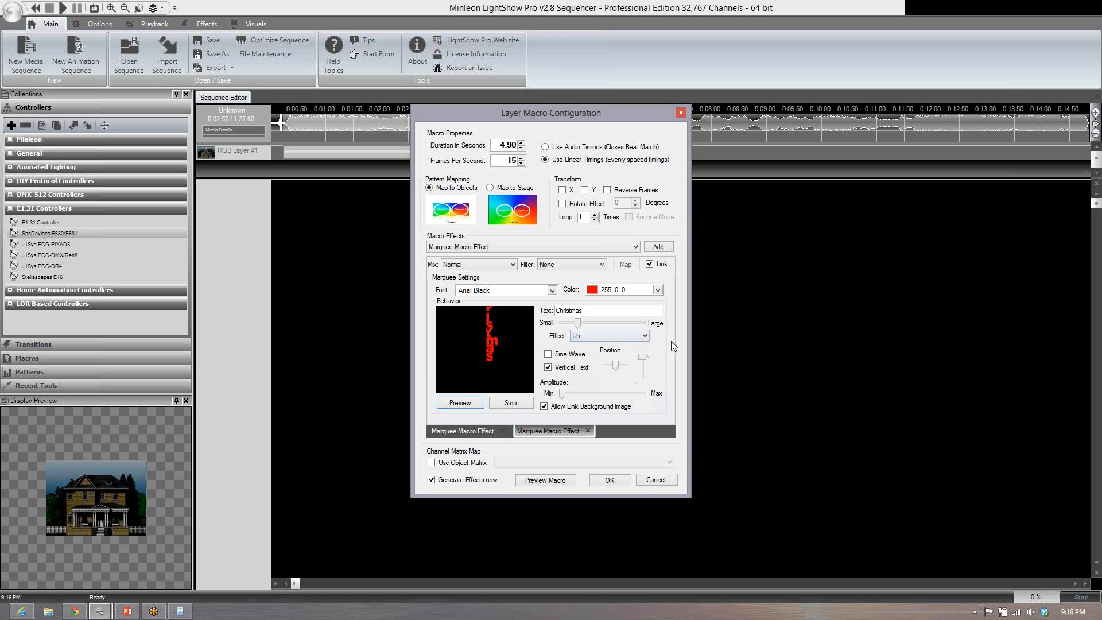
{"action": "left_click", "coordinate": [646, 358]}
{"action": "left_click_drag", "start_coordinate": [647, 360], "coordinate": [645, 378]}
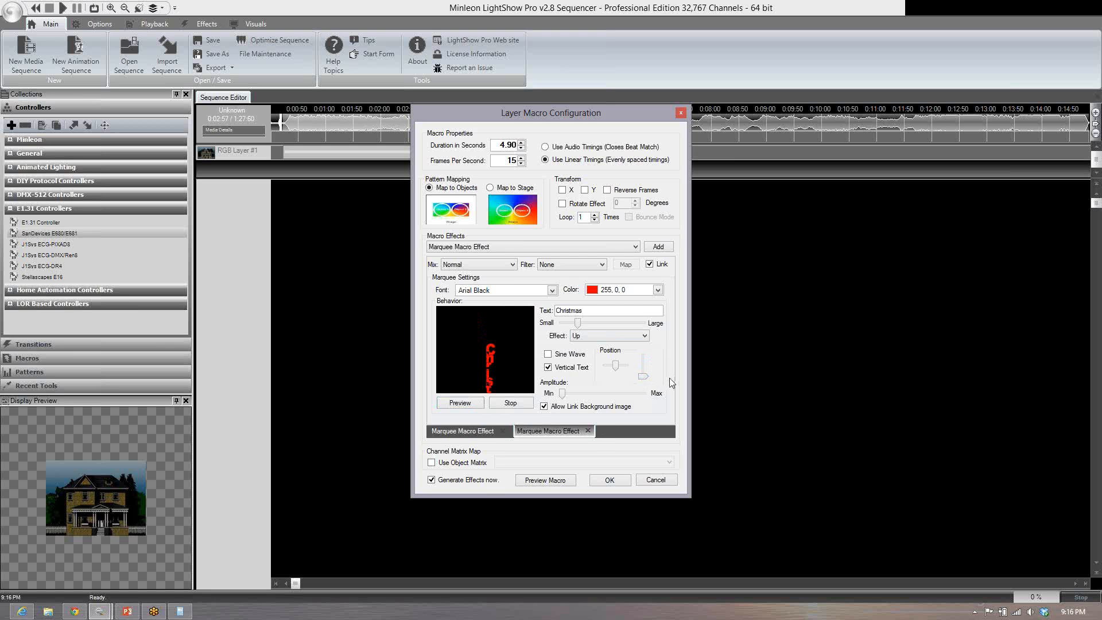
{"action": "left_click", "coordinate": [544, 480]}
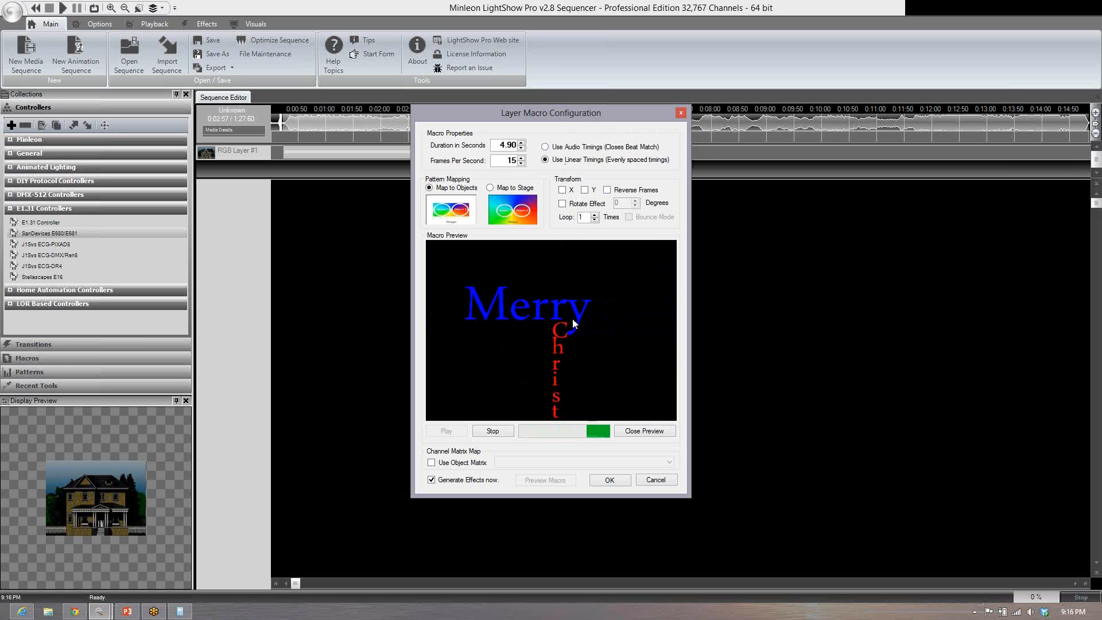
{"action": "left_click", "coordinate": [644, 432]}
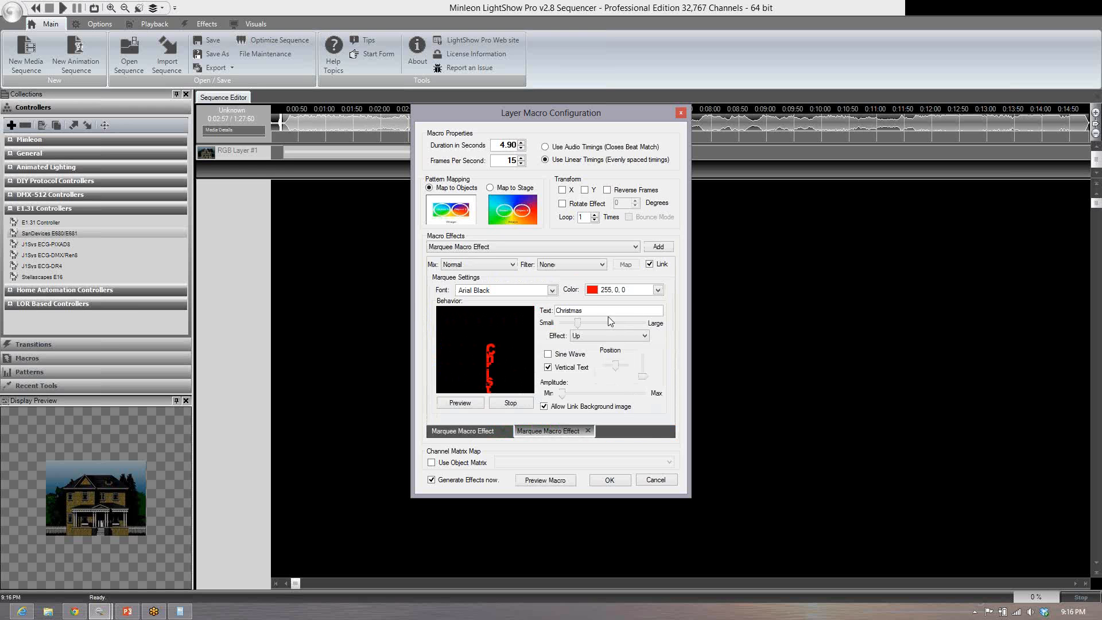
Step: Add a third Marquee Macro Effect with the text "Y'all" and preview it
{"action": "left_click", "coordinate": [661, 249]}
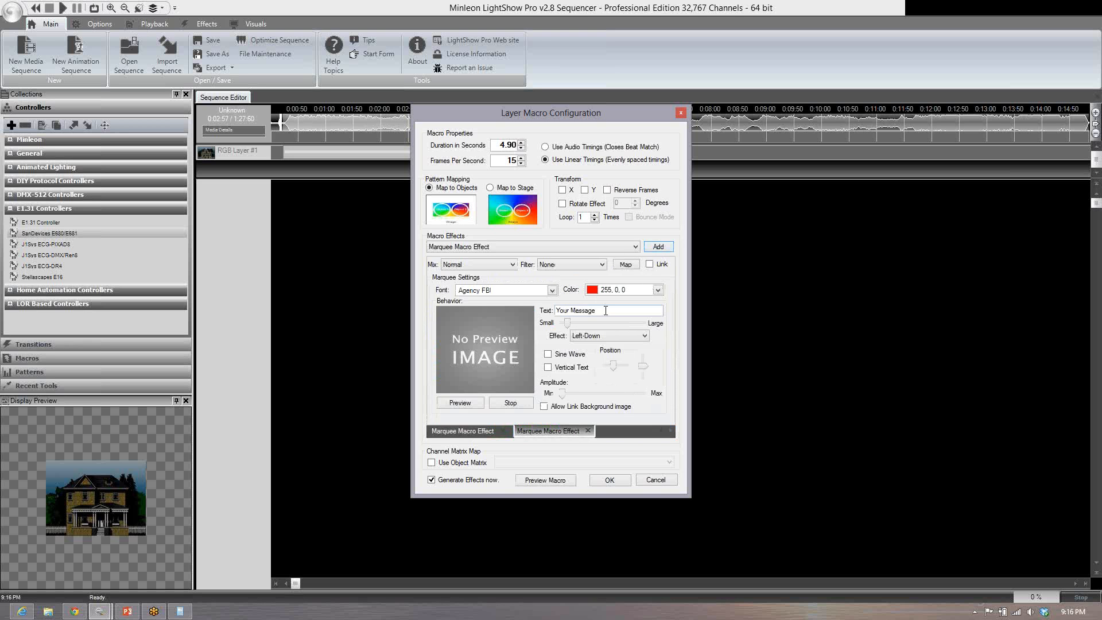
{"action": "left_click_drag", "start_coordinate": [553, 316], "coordinate": [466, 304]}
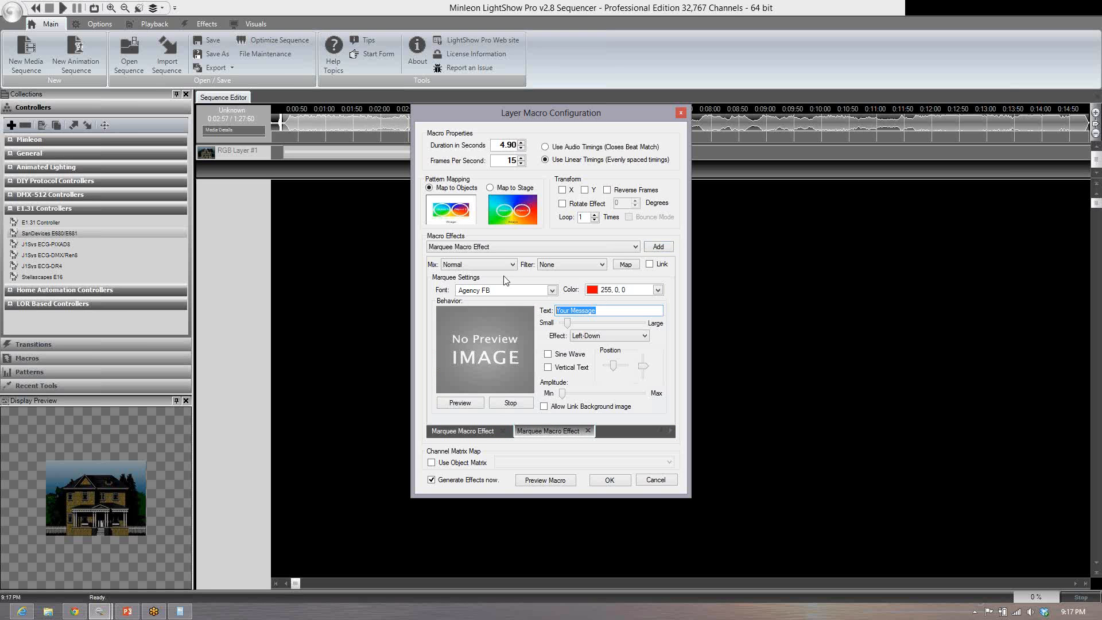
{"action": "type", "text": "Y'all"}
{"action": "left_click", "coordinate": [460, 403]}
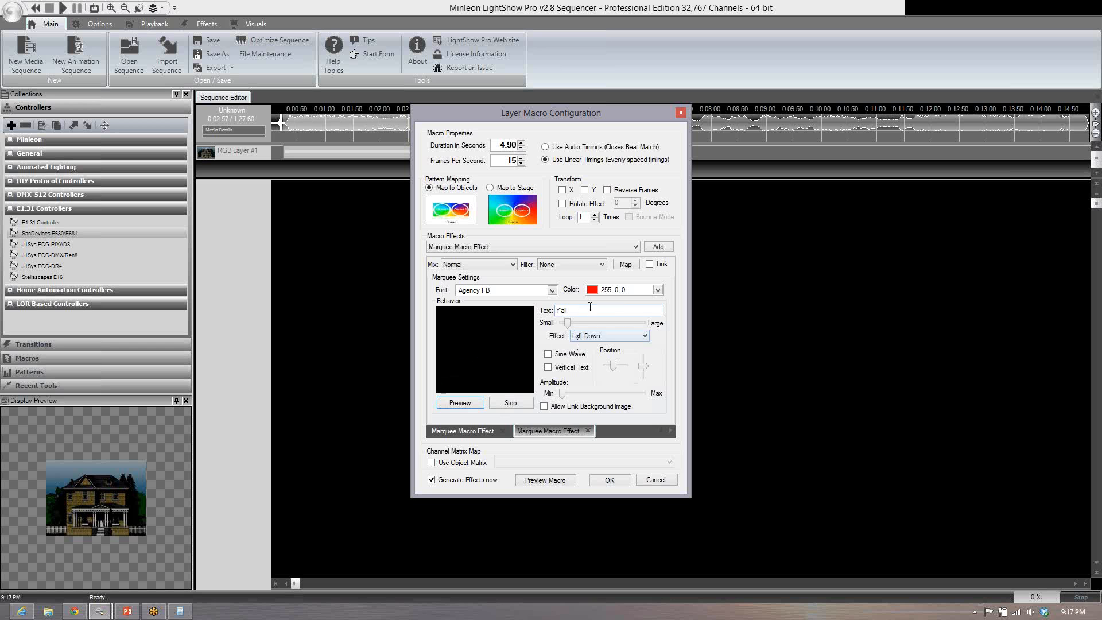
Step: Try Maroon as the "Y'all" text color, and settle on the web color SeaGreen
{"action": "left_click", "coordinate": [658, 290]}
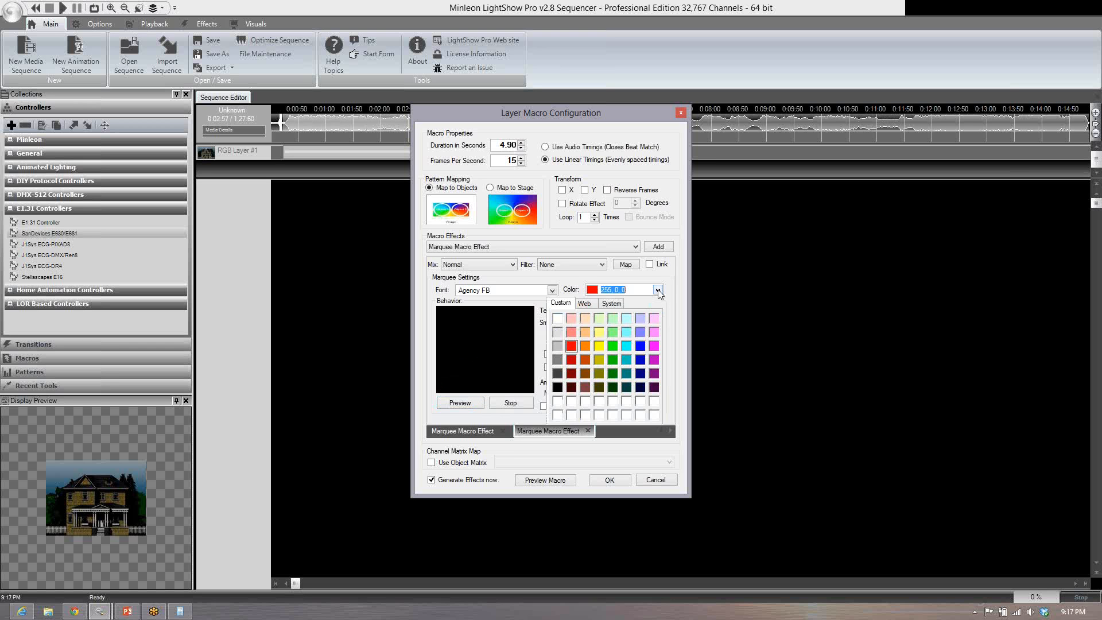
{"action": "left_click", "coordinate": [571, 373]}
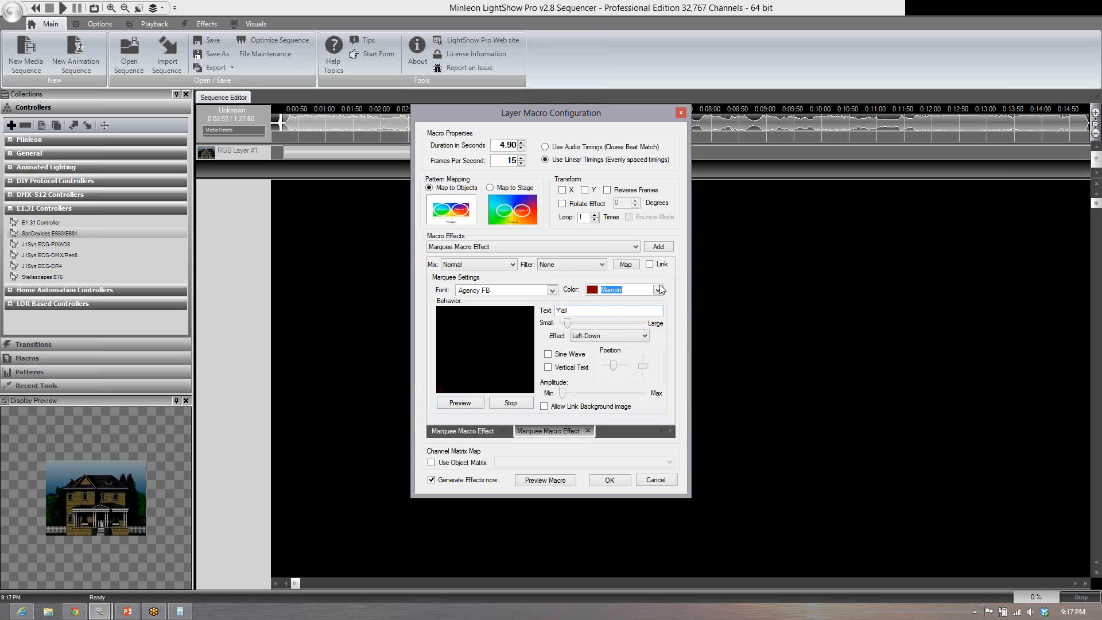
{"action": "left_click", "coordinate": [658, 290]}
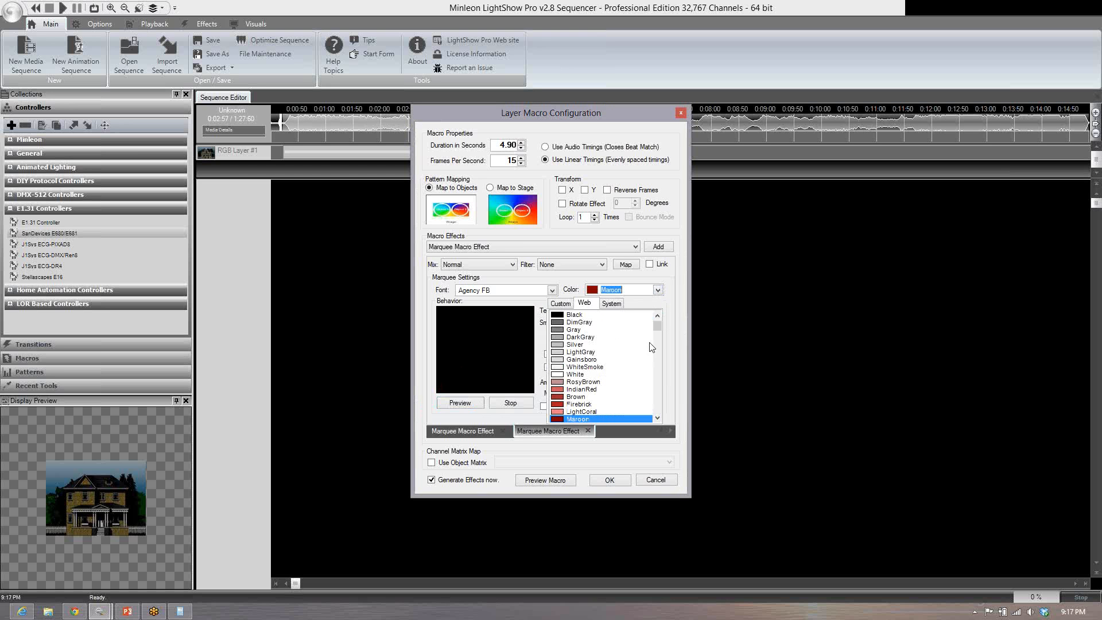
{"action": "left_click_drag", "start_coordinate": [658, 325], "coordinate": [666, 368]}
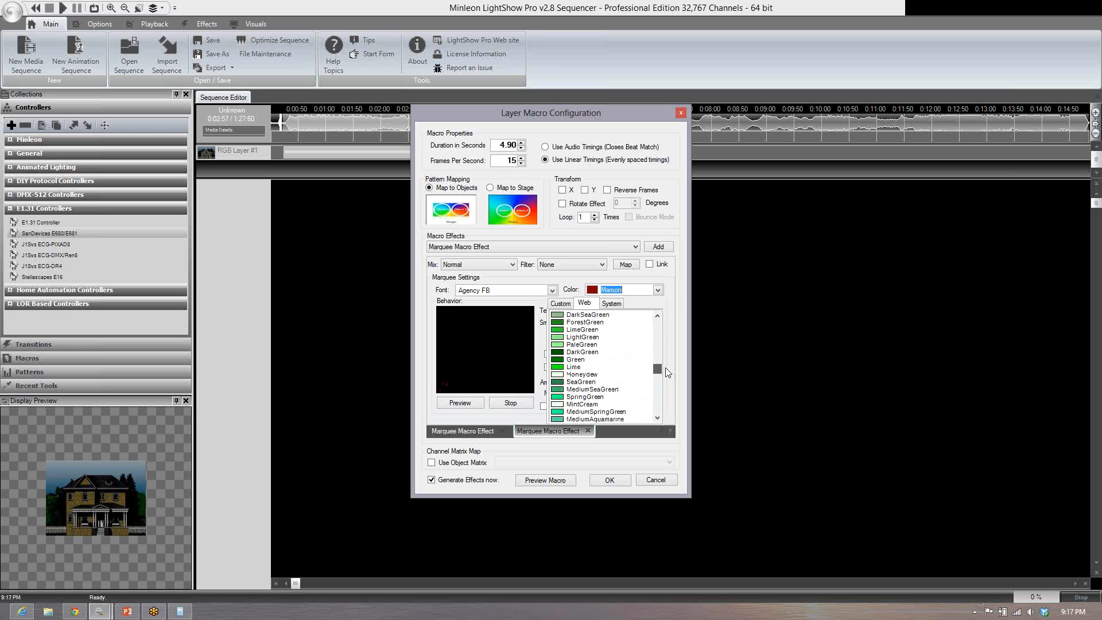
{"action": "left_click", "coordinate": [581, 382]}
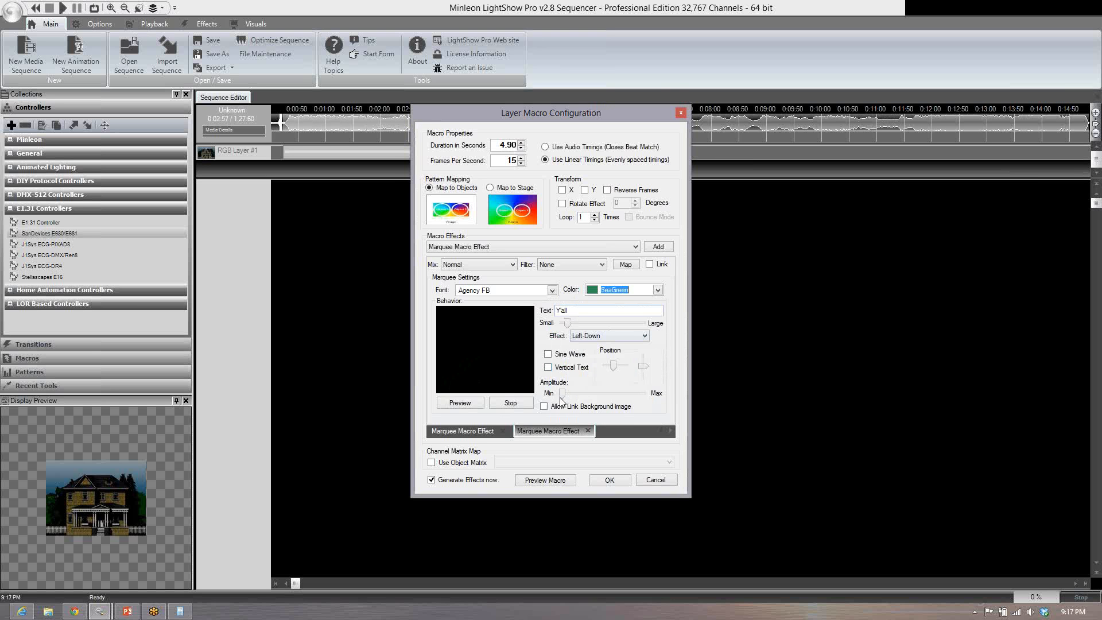
Step: Enlarge the "Y'all" text to just under half of the size range and move it up and to the right
{"action": "left_click_drag", "start_coordinate": [568, 329], "coordinate": [601, 326]}
{"action": "left_click_drag", "start_coordinate": [644, 366], "coordinate": [645, 354]}
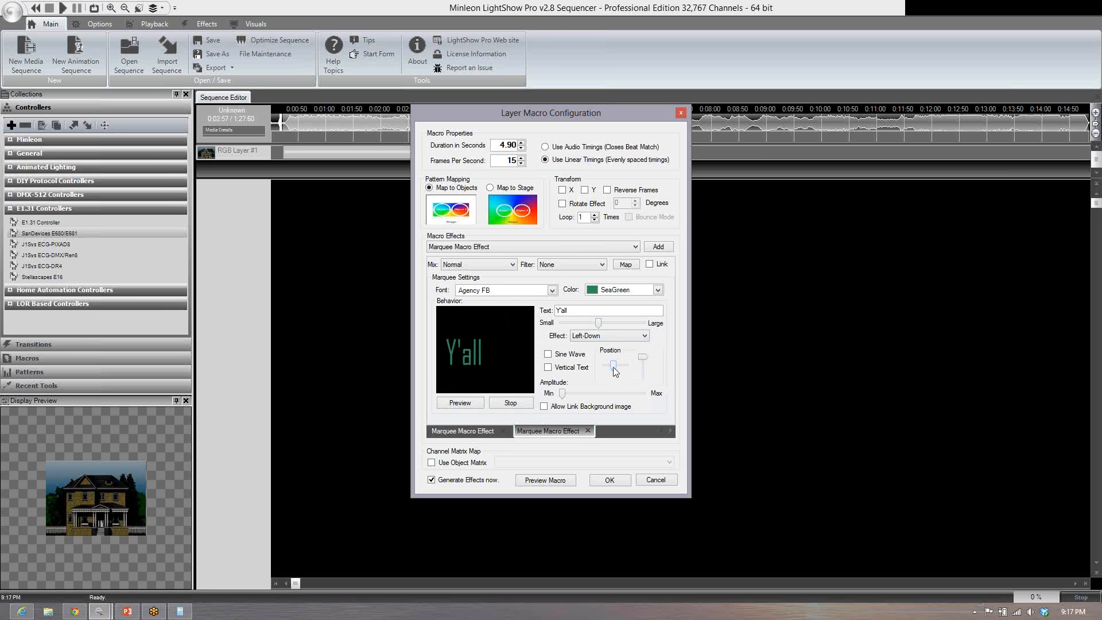
{"action": "left_click_drag", "start_coordinate": [613, 367], "coordinate": [628, 367]}
Step: Enable Allow Link Background image and Link for the "Y'all" marquee, and preview the combined macro
{"action": "left_click", "coordinate": [606, 408]}
{"action": "left_click", "coordinate": [650, 264]}
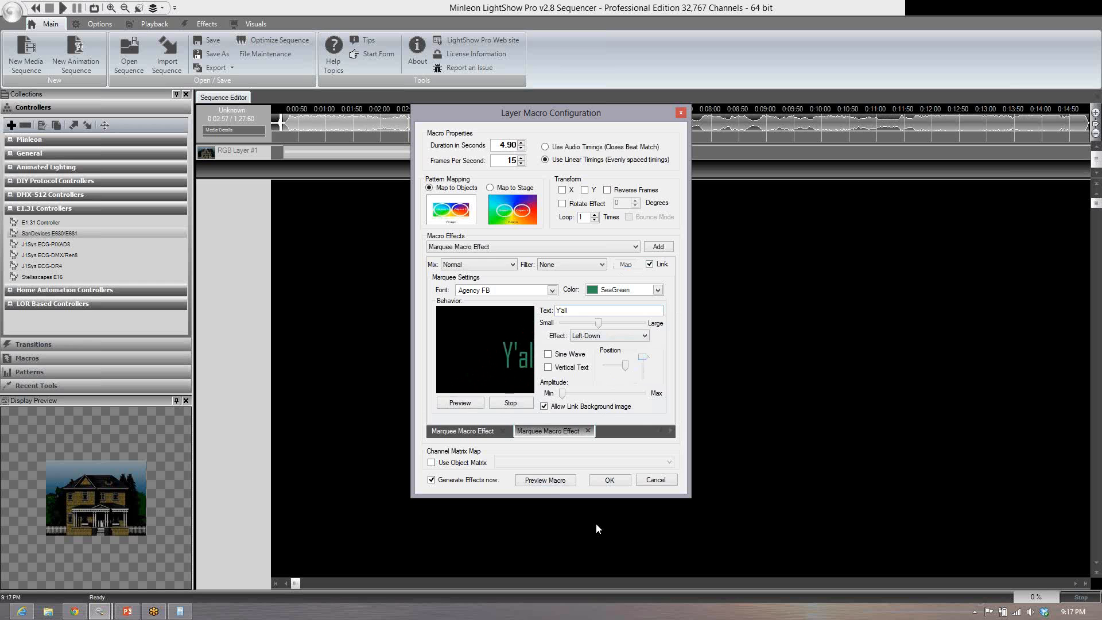
{"action": "left_click", "coordinate": [556, 482]}
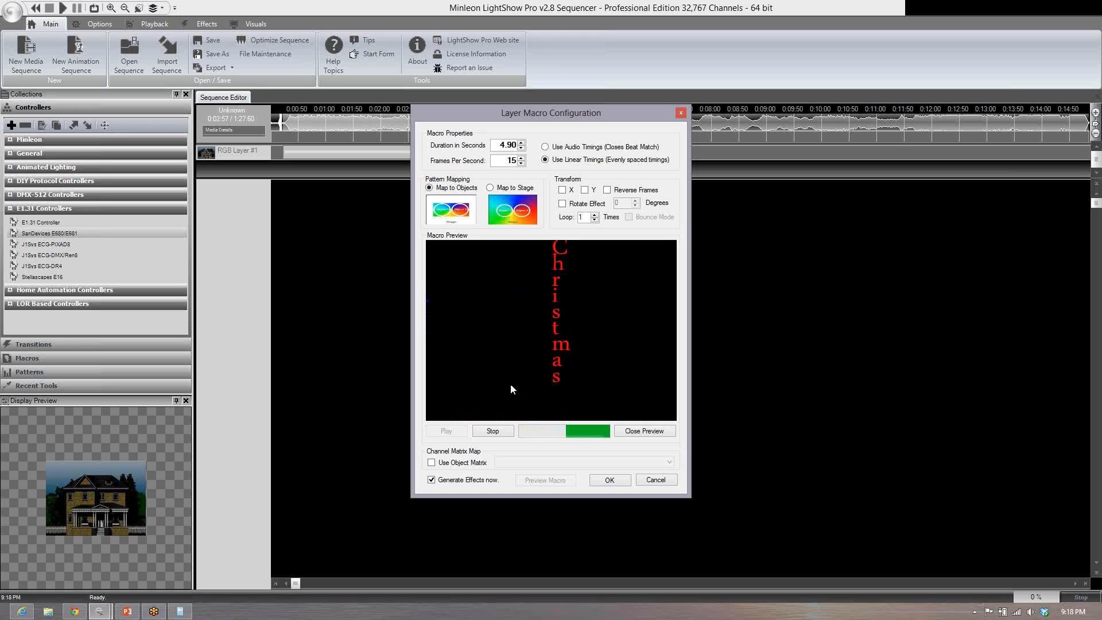
{"action": "left_click", "coordinate": [653, 435]}
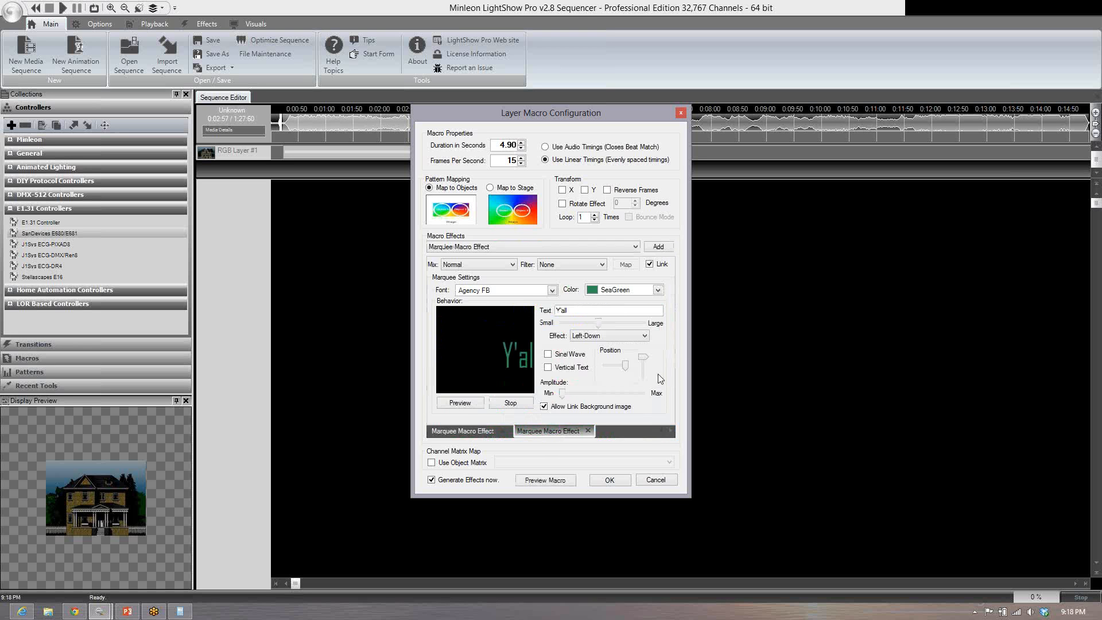
Step: Discard an extra, newly added marquee and add a ColorSlider Macro Effect instead
{"action": "left_click", "coordinate": [659, 247]}
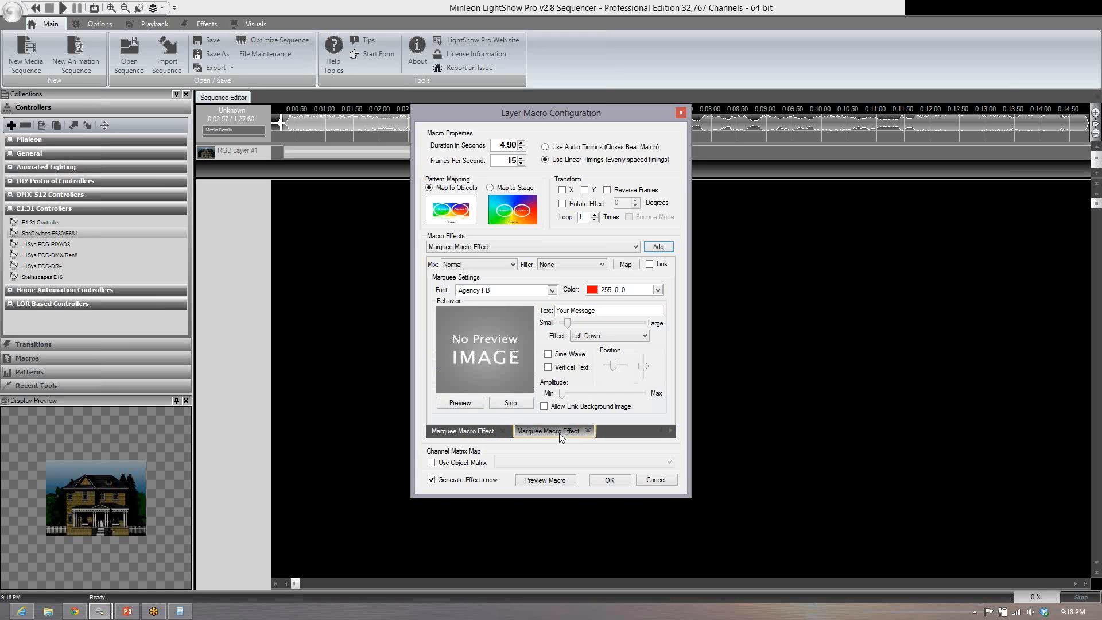
{"action": "left_click", "coordinate": [649, 264]}
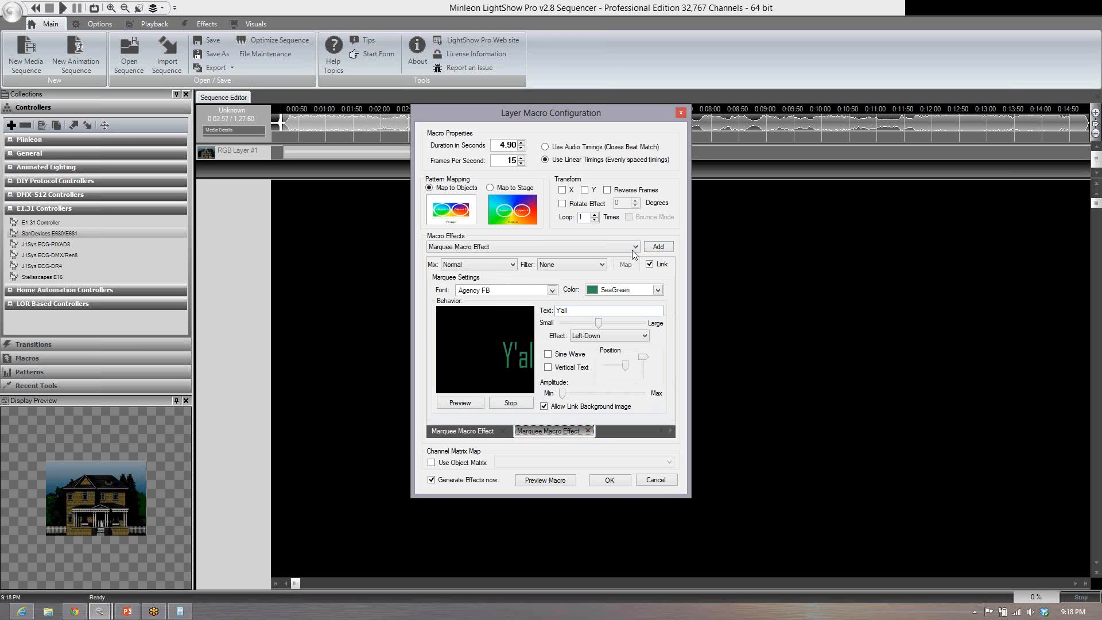
{"action": "left_click", "coordinate": [635, 247]}
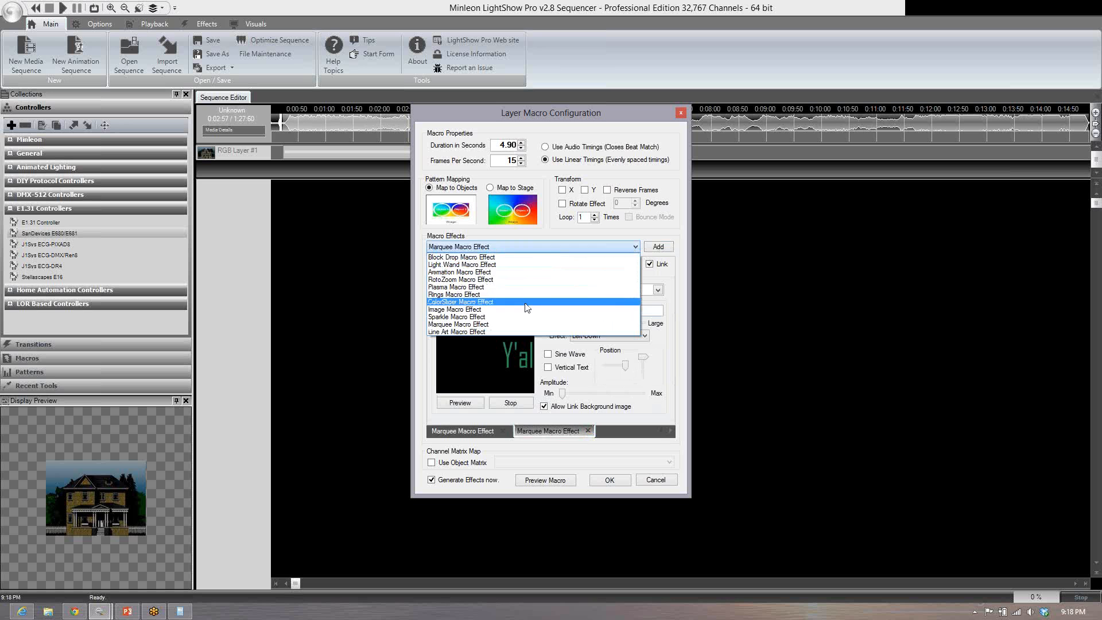
{"action": "left_click", "coordinate": [527, 303]}
{"action": "left_click", "coordinate": [659, 247]}
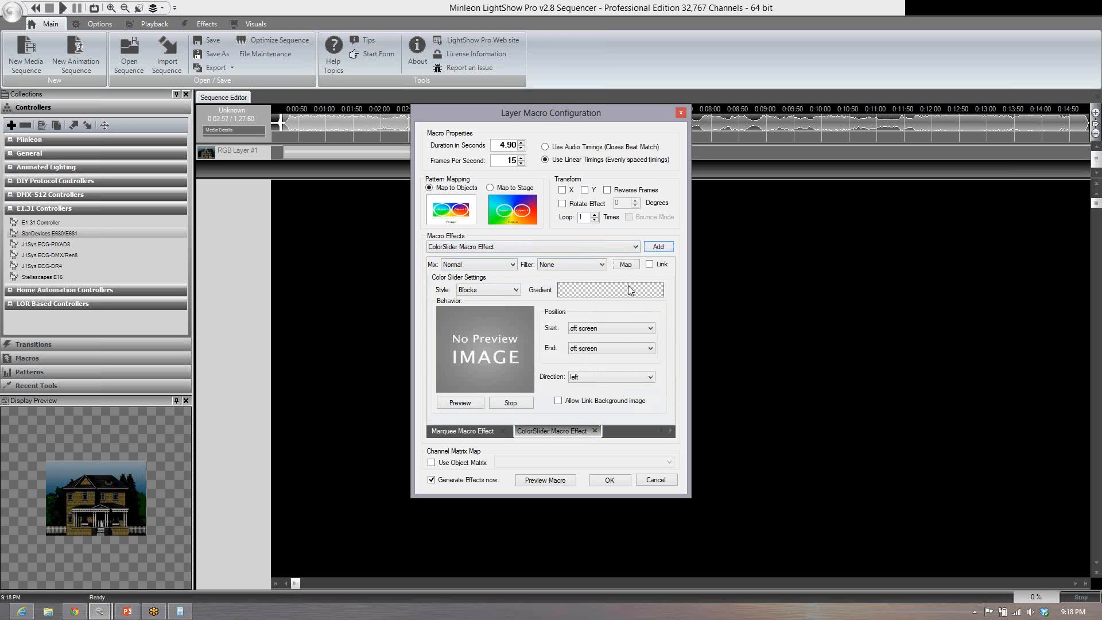
Step: Apply the preset gradient "Red, Green" to the ColorSlider effect
{"action": "left_click", "coordinate": [630, 289]}
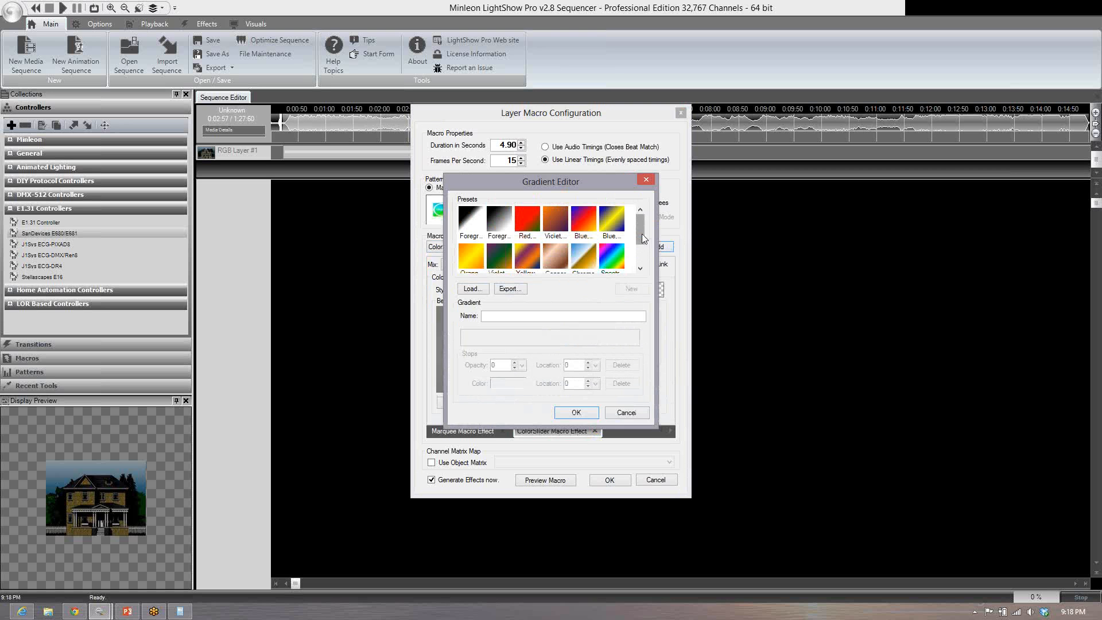
{"action": "mouse_move", "coordinate": [642, 236]}
{"action": "left_mouse_down"}
{"action": "mouse_move", "coordinate": [645, 256]}
{"action": "mouse_move", "coordinate": [646, 228]}
{"action": "left_mouse_up"}
{"action": "left_click", "coordinate": [527, 220]}
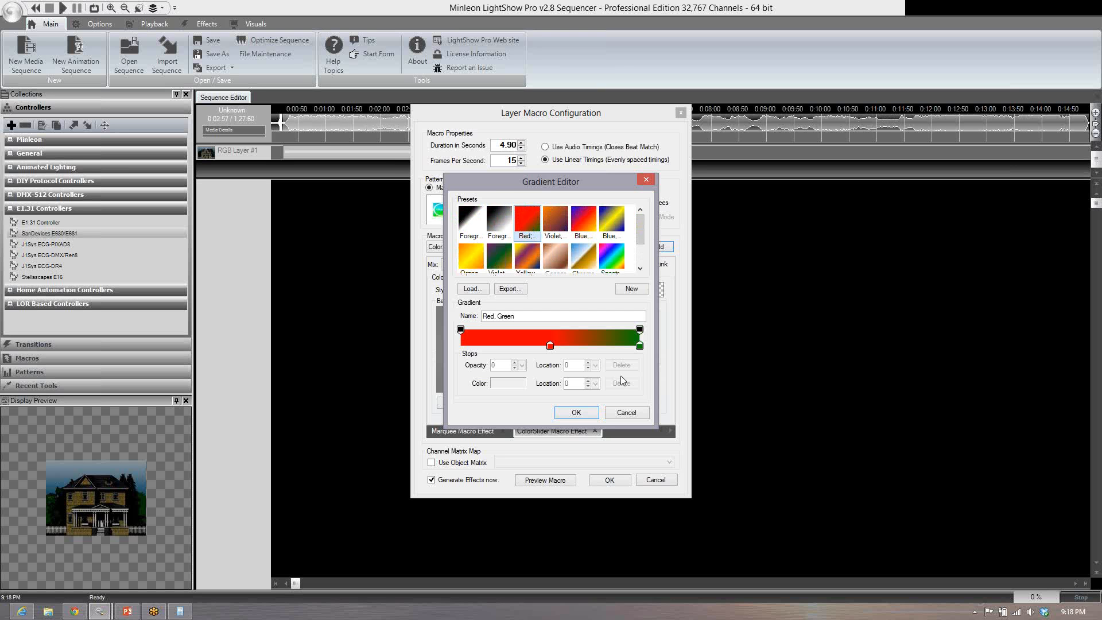
{"action": "left_click", "coordinate": [576, 413]}
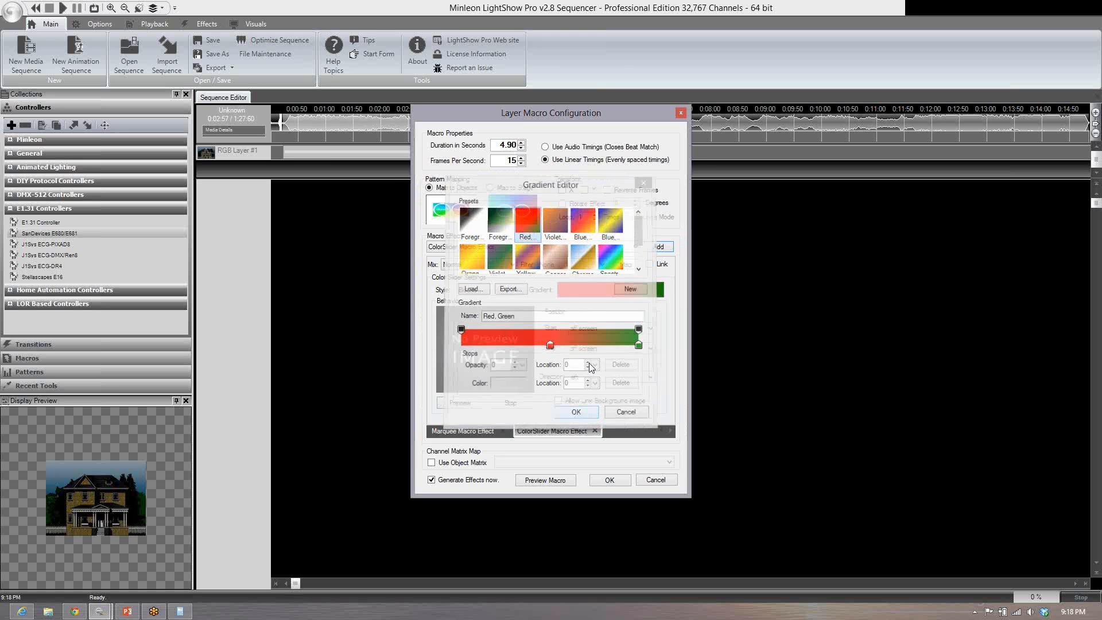
Step: Set the color slider's direction to up and both its start and end positions to on screen
{"action": "left_click", "coordinate": [617, 379]}
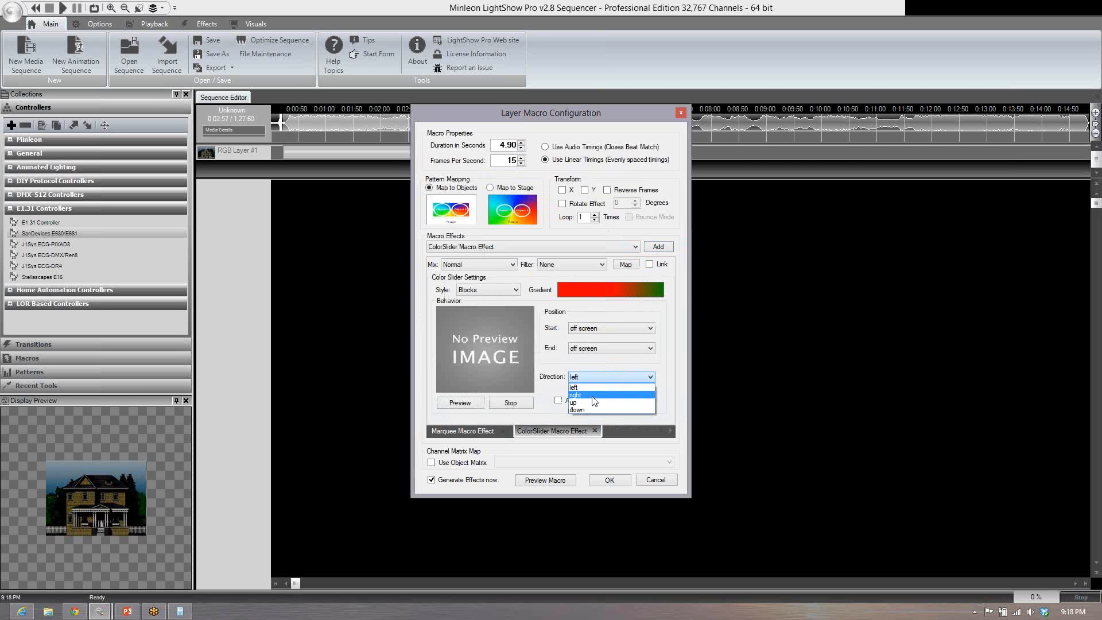
{"action": "left_click", "coordinate": [596, 402]}
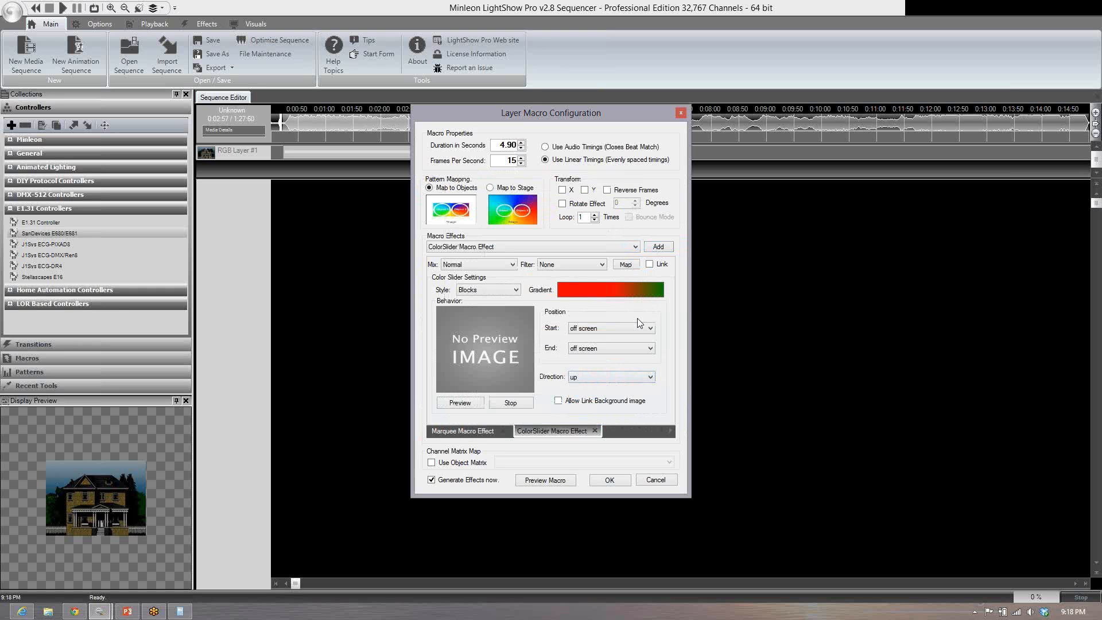
{"action": "left_click", "coordinate": [575, 350]}
{"action": "left_click", "coordinate": [581, 366]}
{"action": "left_click", "coordinate": [595, 332]}
{"action": "left_click", "coordinate": [591, 348]}
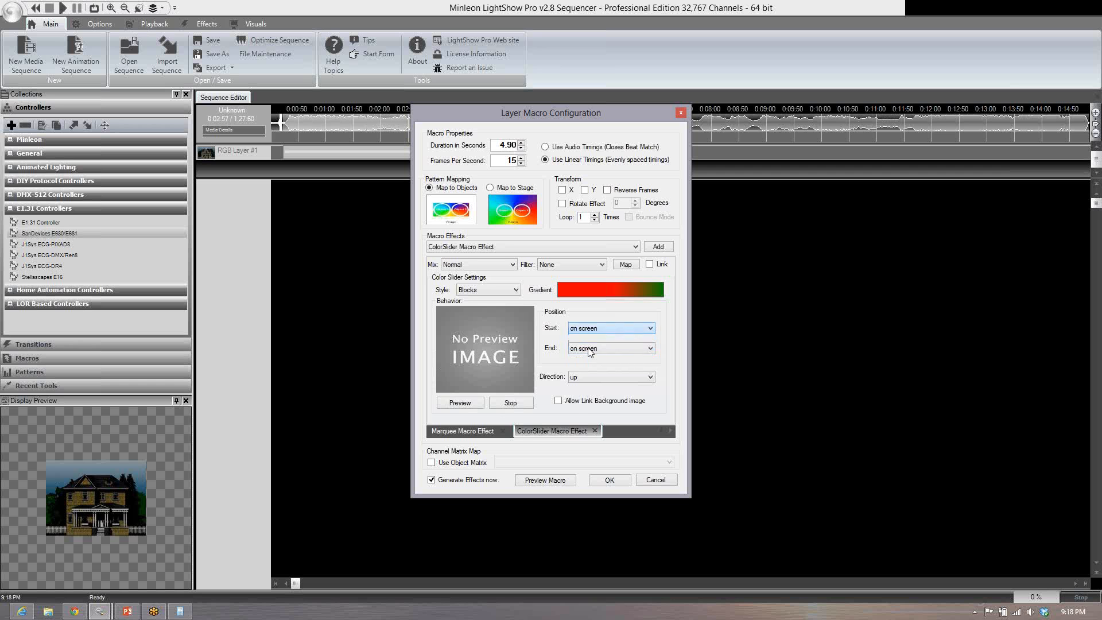
Step: Enable Allow Link Background image and Link for the ColorSlider effect, and preview it
{"action": "left_click", "coordinate": [570, 402]}
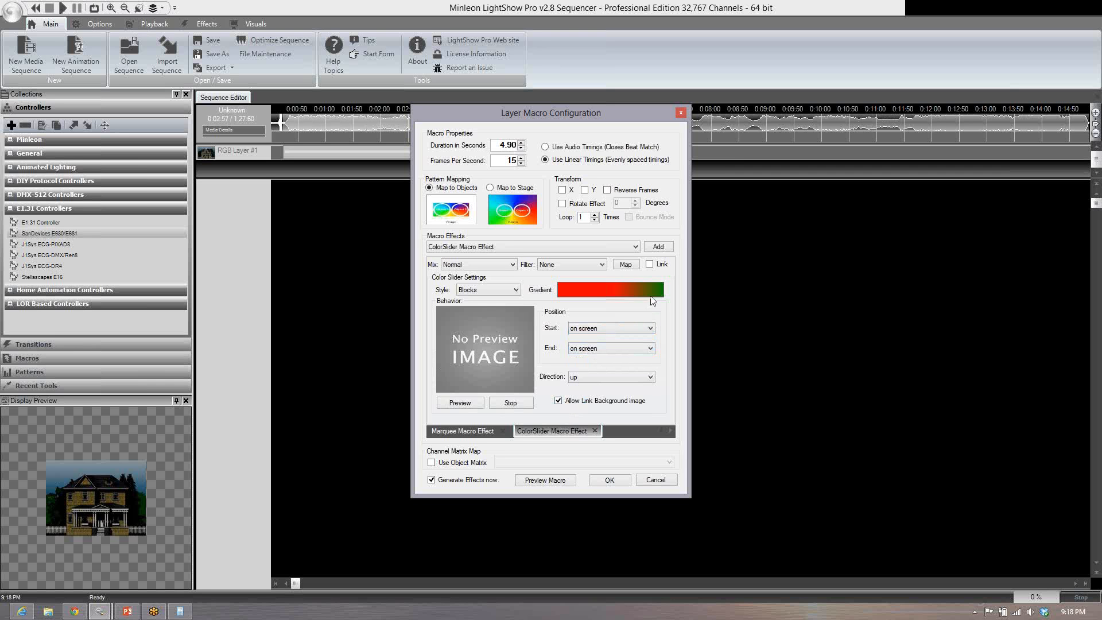
{"action": "left_click", "coordinate": [654, 267]}
{"action": "left_click", "coordinate": [463, 405]}
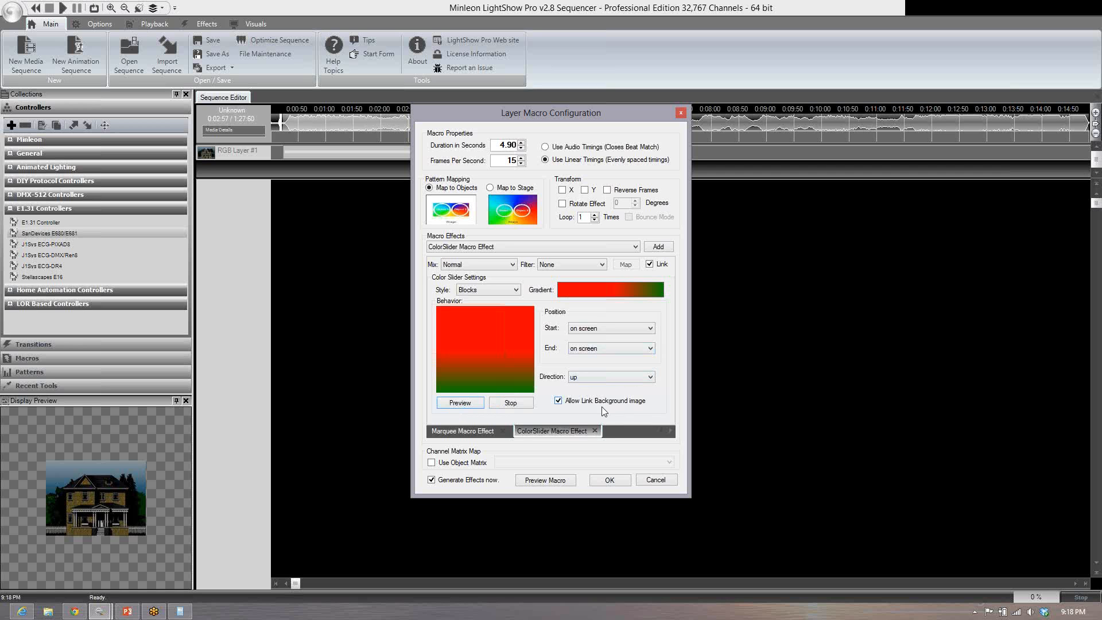
Step: Preview the whole macro and move the ColorSlider effect to the first place in the effect order, ahead of all the marquees
{"action": "left_click", "coordinate": [560, 484]}
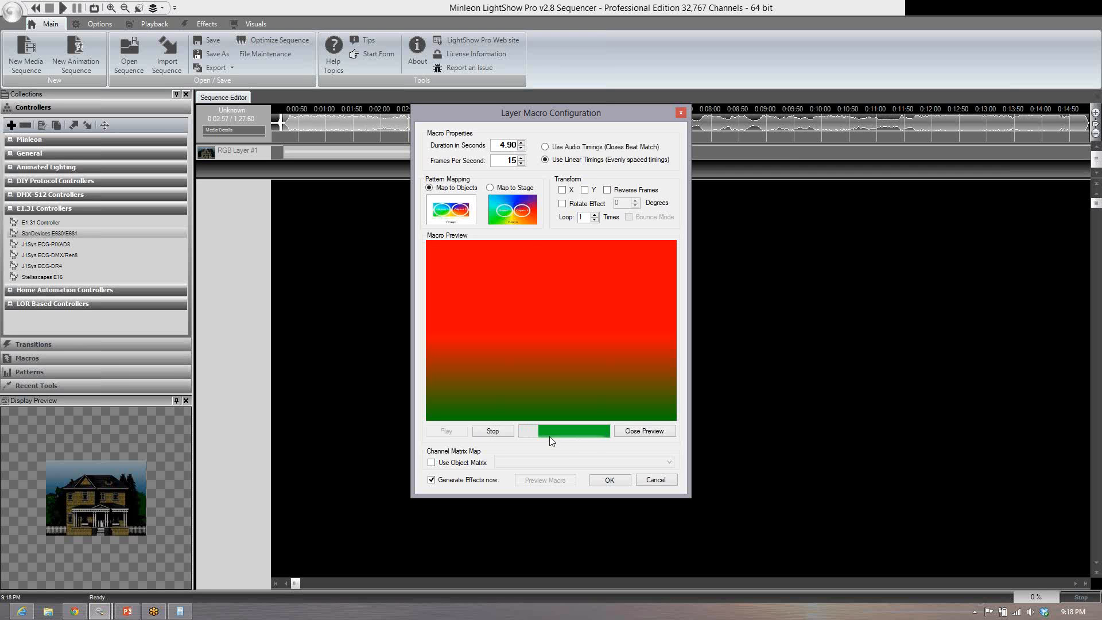
{"action": "left_click", "coordinate": [644, 431]}
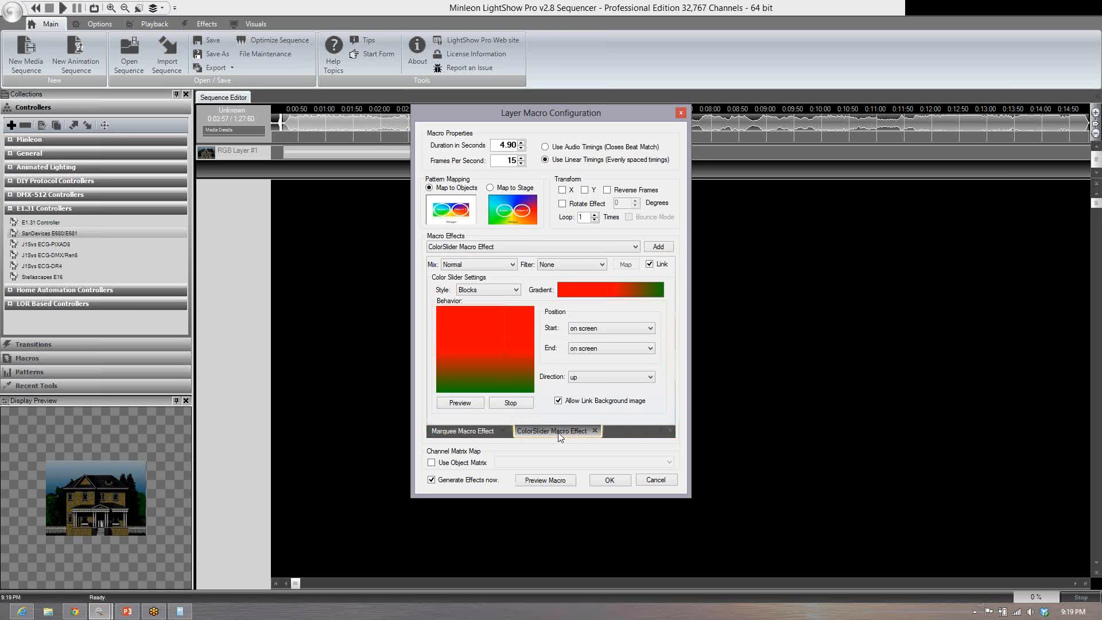
{"action": "left_click_drag", "start_coordinate": [560, 437], "coordinate": [428, 434]}
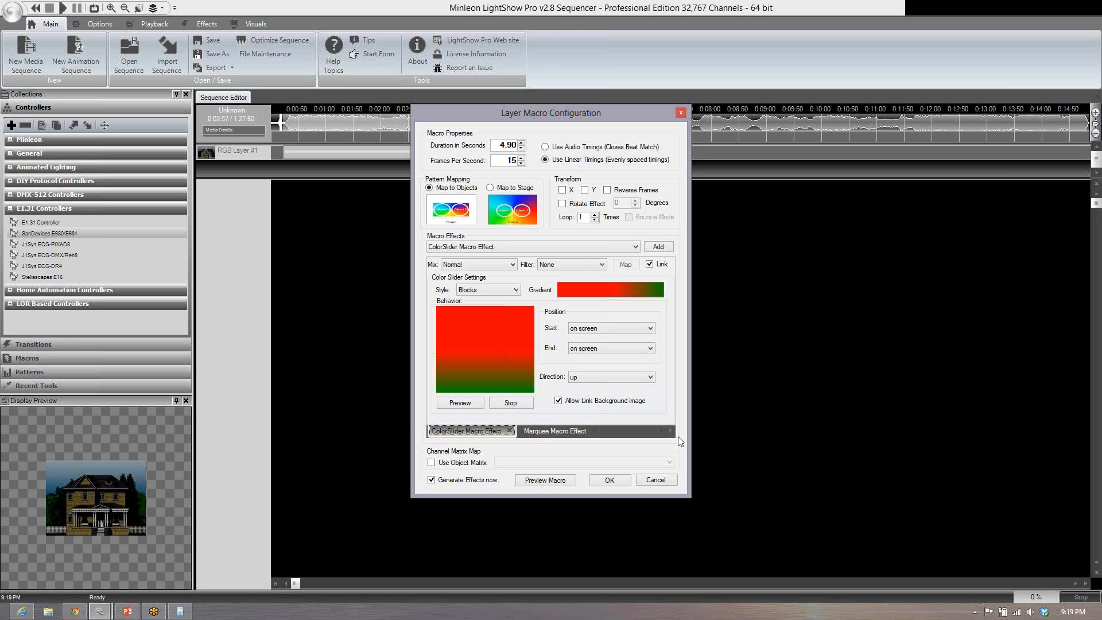
{"action": "left_click", "coordinate": [660, 430]}
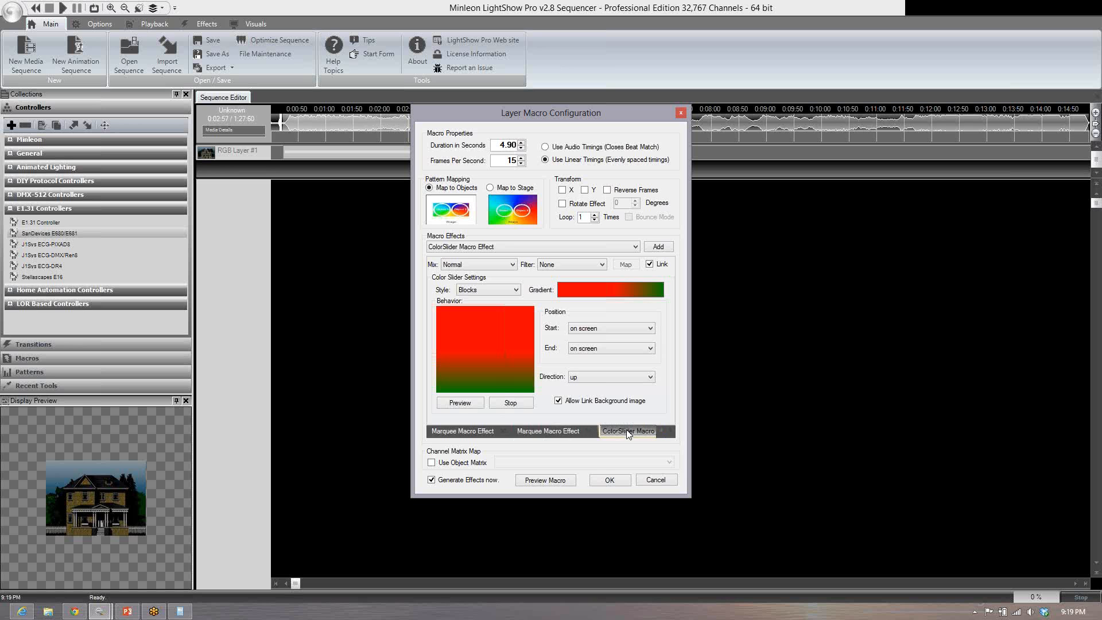
{"action": "left_click_drag", "start_coordinate": [574, 432], "coordinate": [454, 436]}
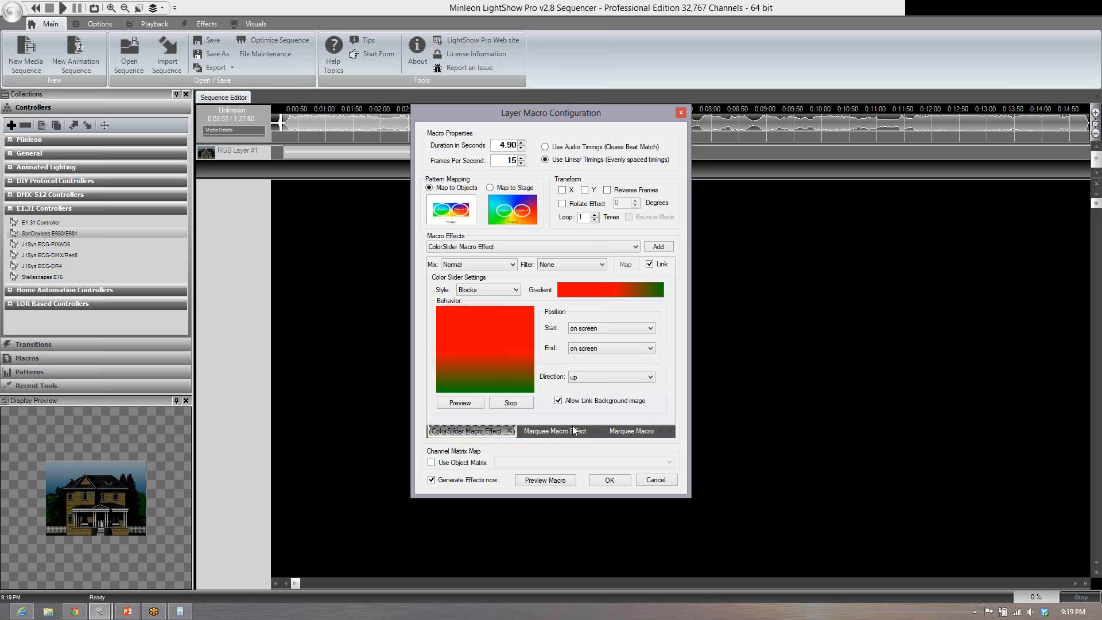
{"action": "left_click", "coordinate": [559, 432]}
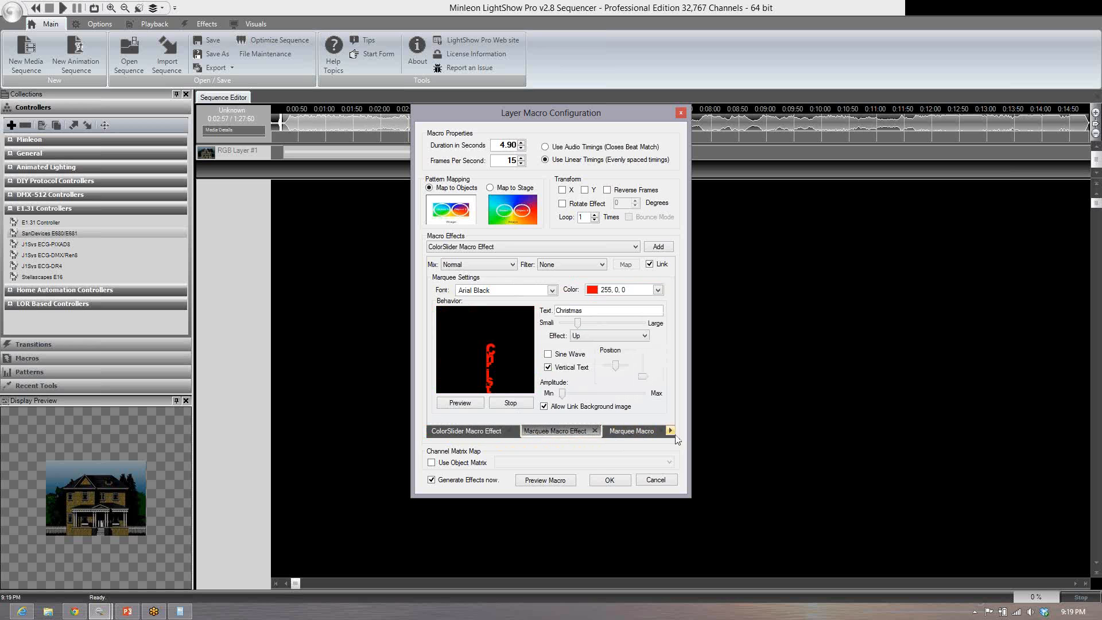
{"action": "left_click", "coordinate": [458, 432]}
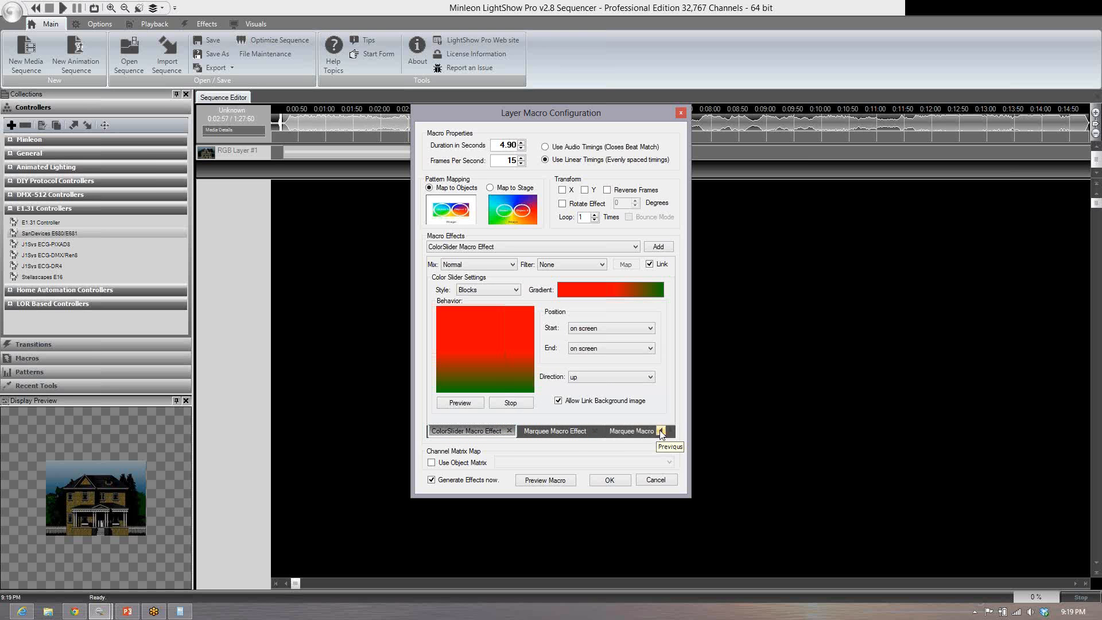
{"action": "left_click", "coordinate": [660, 431]}
{"action": "left_click_drag", "start_coordinate": [561, 432], "coordinate": [473, 432]}
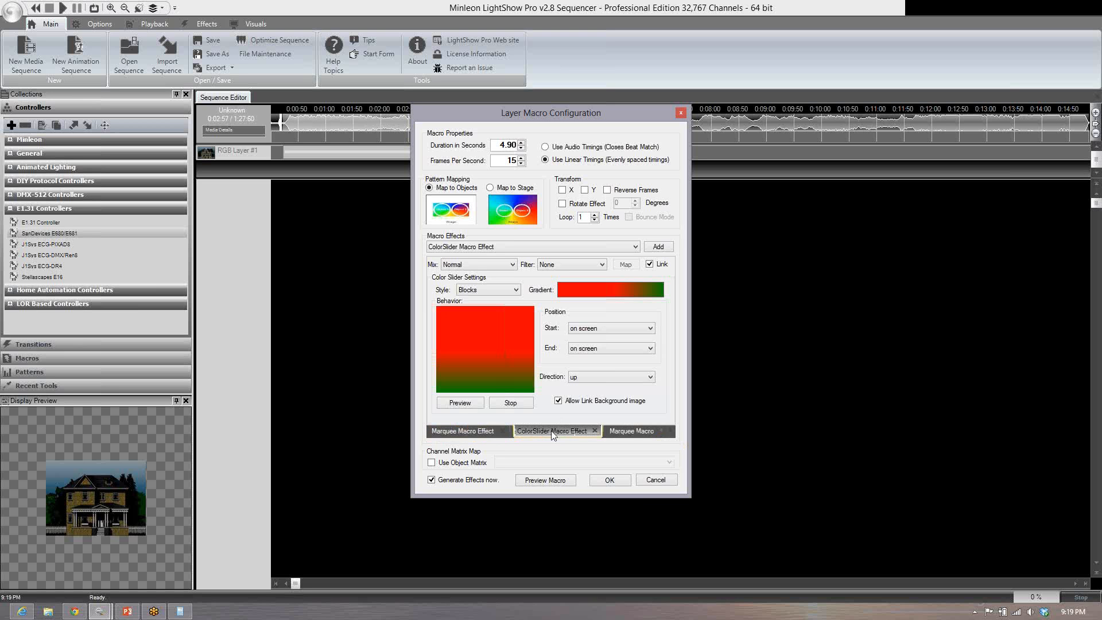
{"action": "left_click_drag", "start_coordinate": [554, 434], "coordinate": [464, 438]}
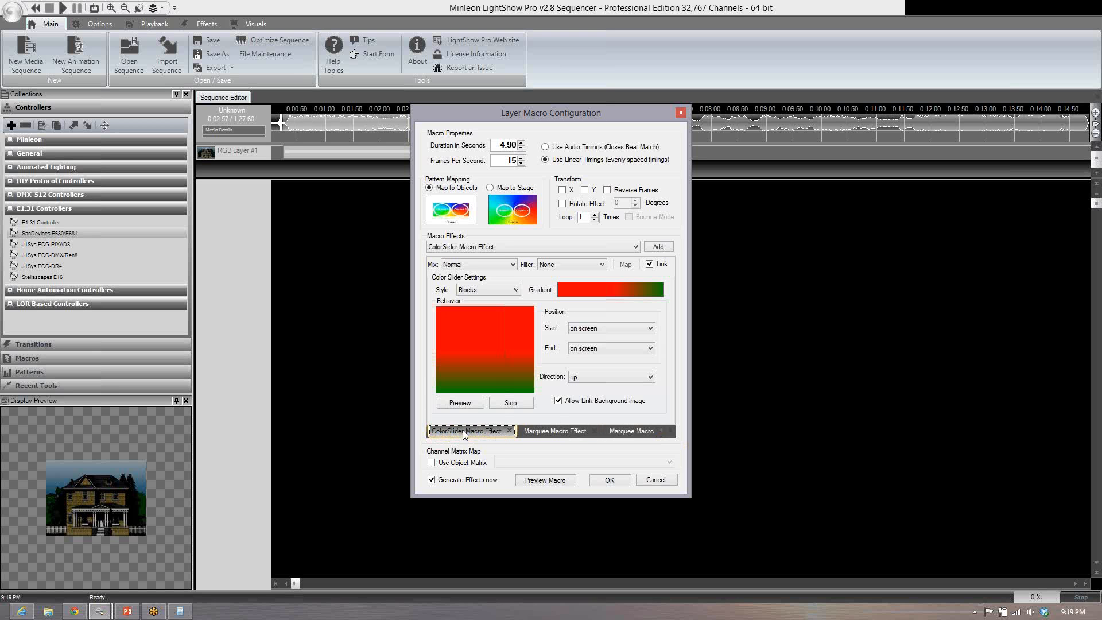
Step: Check the "Merry" marquee and preview the combined macro with the ColorSlider first in the order
{"action": "left_click", "coordinate": [564, 434]}
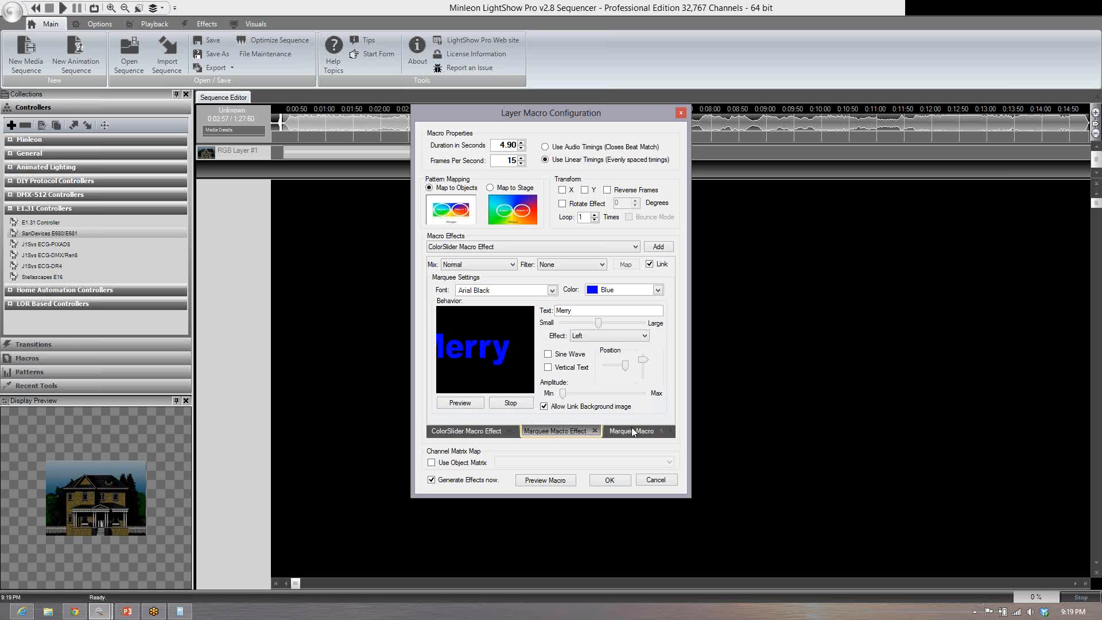
{"action": "left_click", "coordinate": [540, 482]}
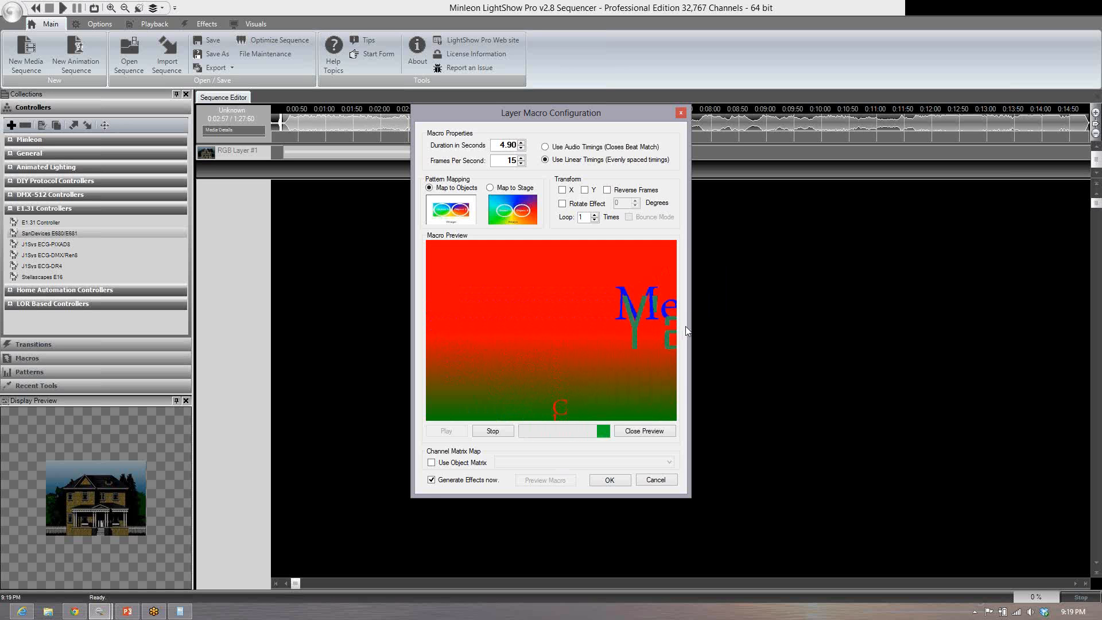
{"action": "left_click", "coordinate": [645, 432]}
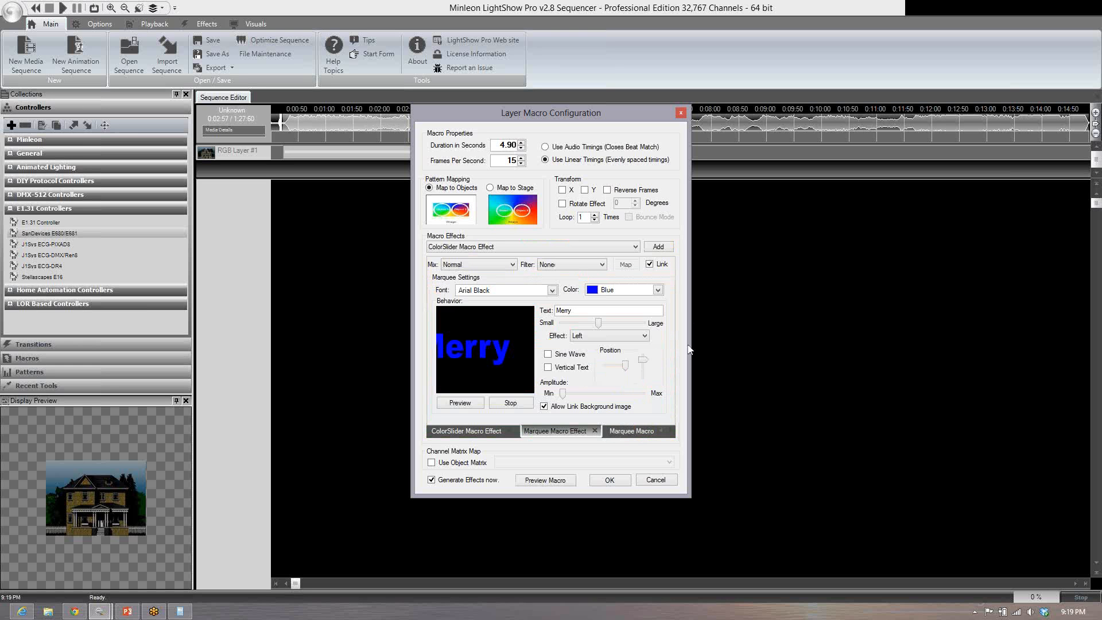
Step: Remove all the marquee effects and the ColorSlider effect from the macro
{"action": "left_click", "coordinate": [595, 431]}
{"action": "left_click", "coordinate": [595, 431]}
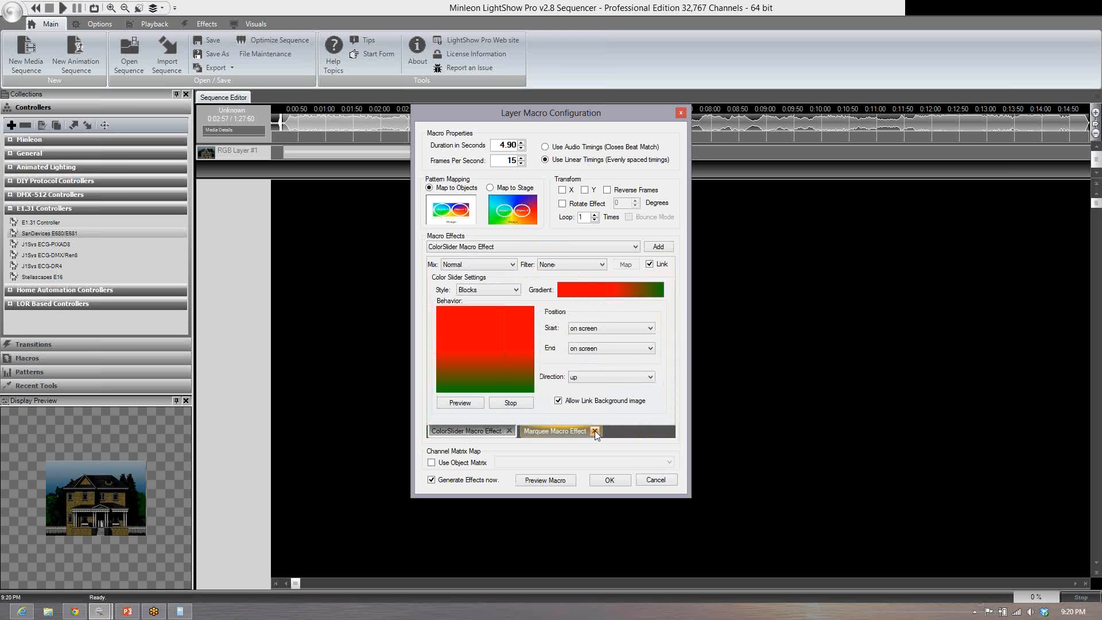
{"action": "left_click", "coordinate": [595, 431]}
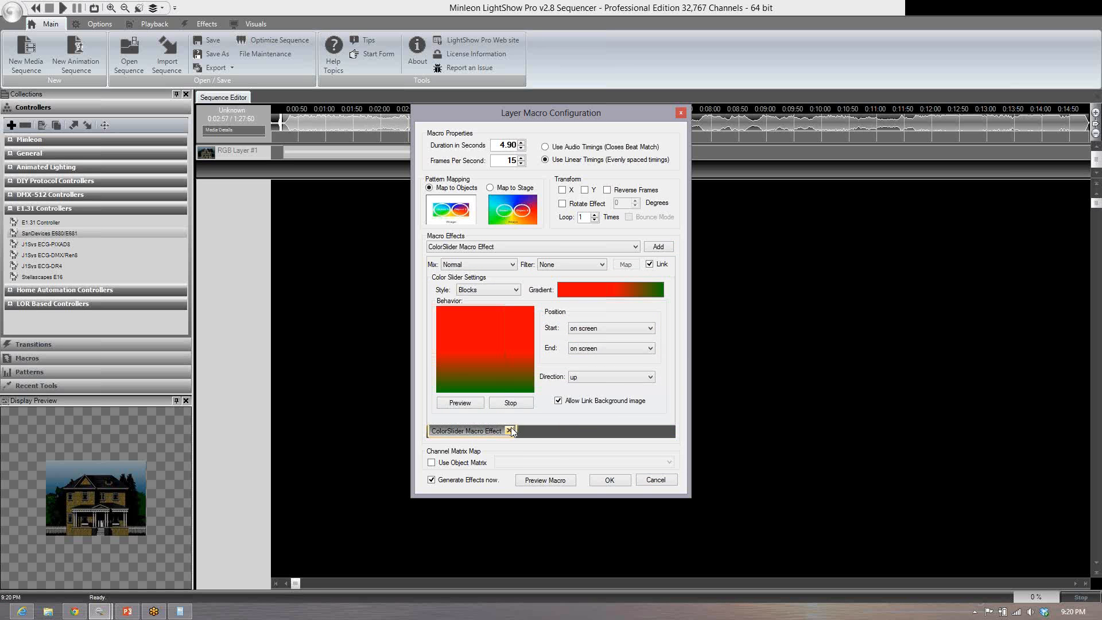
{"action": "left_click", "coordinate": [510, 430]}
Step: Add a Line Art Macro Effect to the emptied macro
{"action": "left_click", "coordinate": [552, 246]}
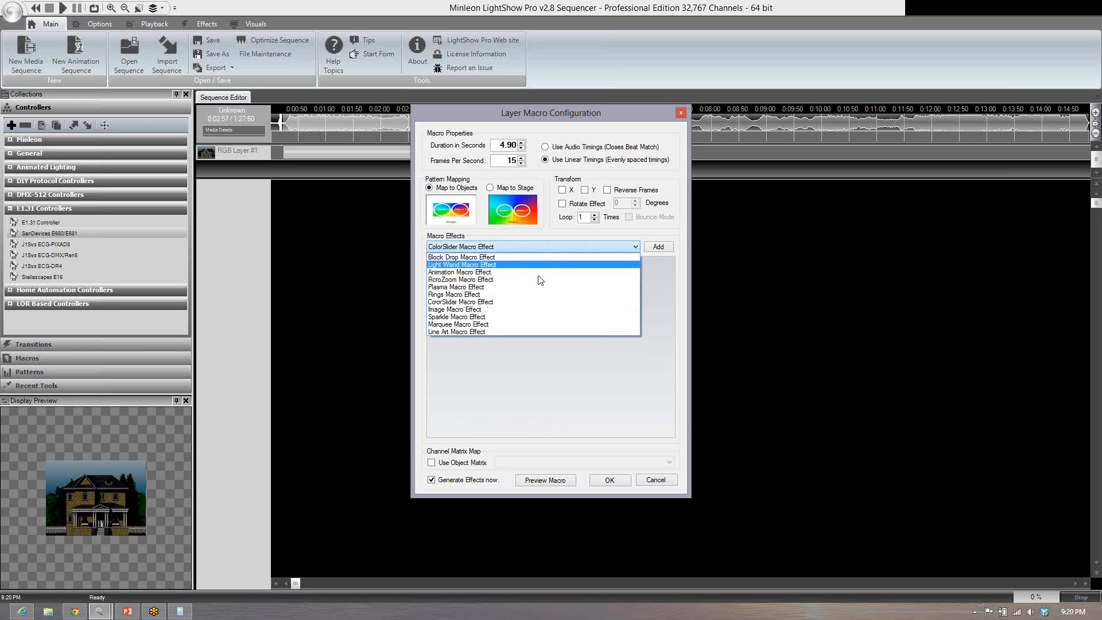
{"action": "left_click", "coordinate": [494, 331]}
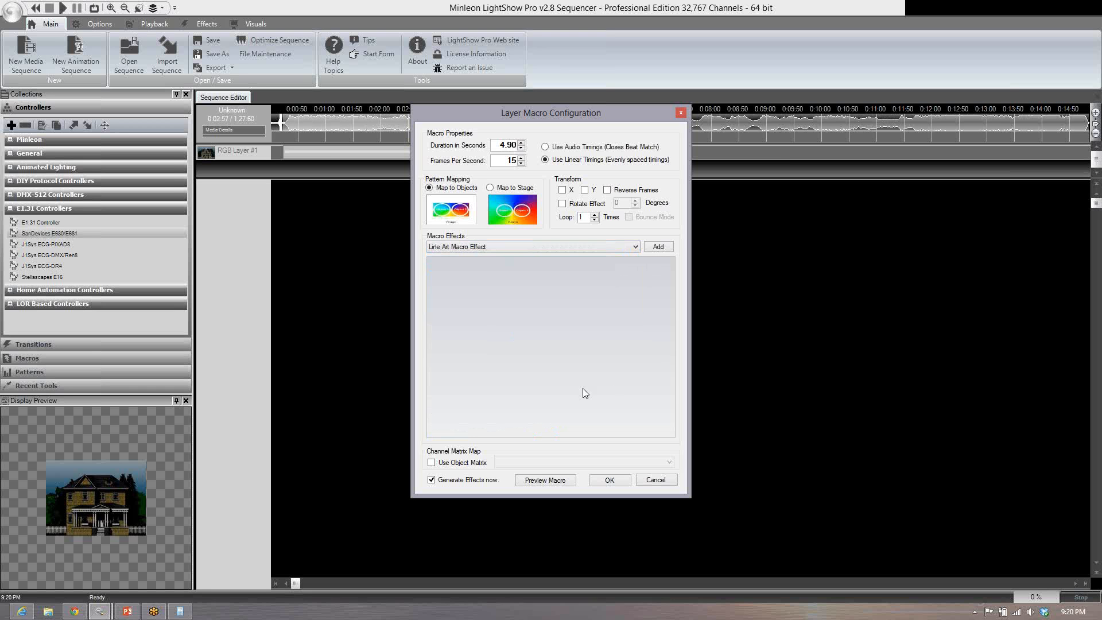
{"action": "left_click", "coordinate": [665, 249]}
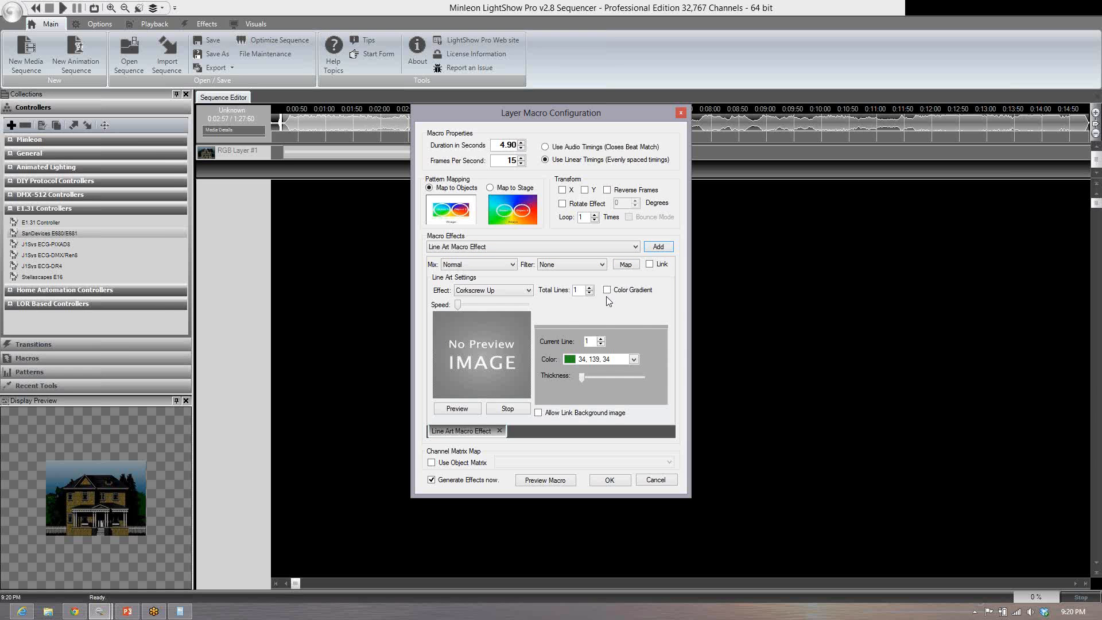
Step: Preview the Corkscrew Up line art, raising its speed slightly and thickening line 1
{"action": "left_click", "coordinate": [464, 411]}
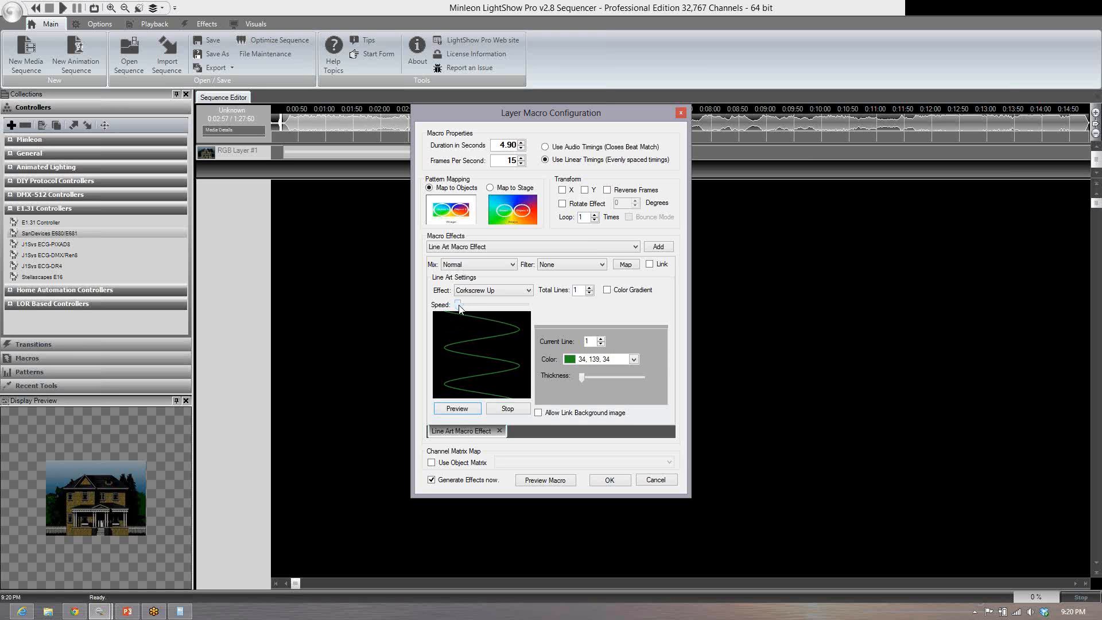
{"action": "left_click_drag", "start_coordinate": [459, 305], "coordinate": [472, 306]}
{"action": "left_click_drag", "start_coordinate": [581, 377], "coordinate": [600, 376]}
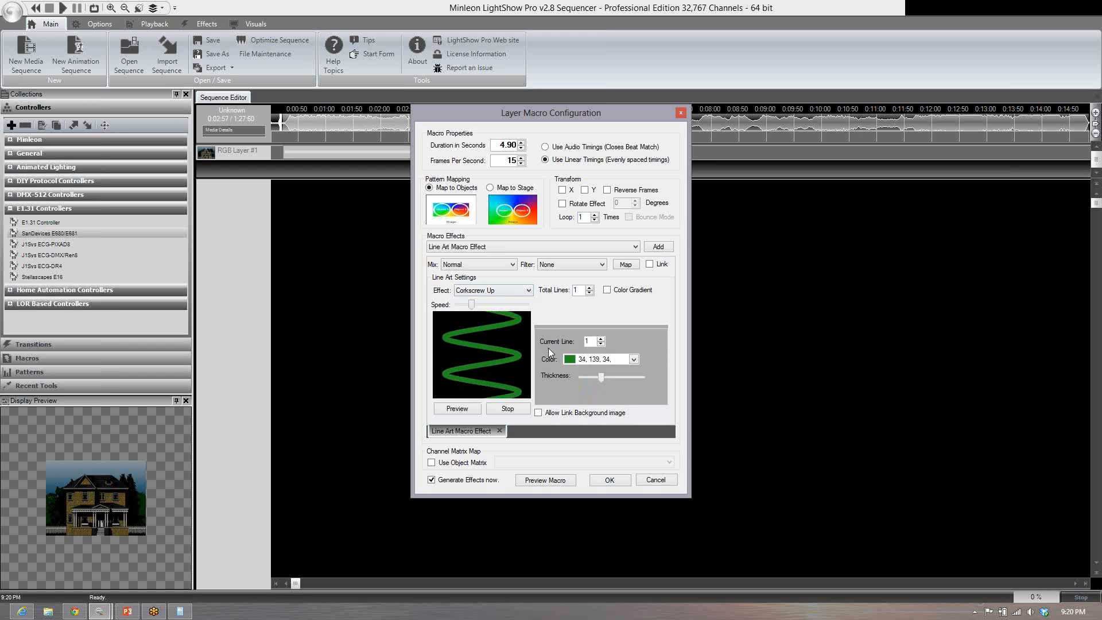
Step: Set the line art's total lines to 3 and color line 2 yellow
{"action": "left_click", "coordinate": [590, 287]}
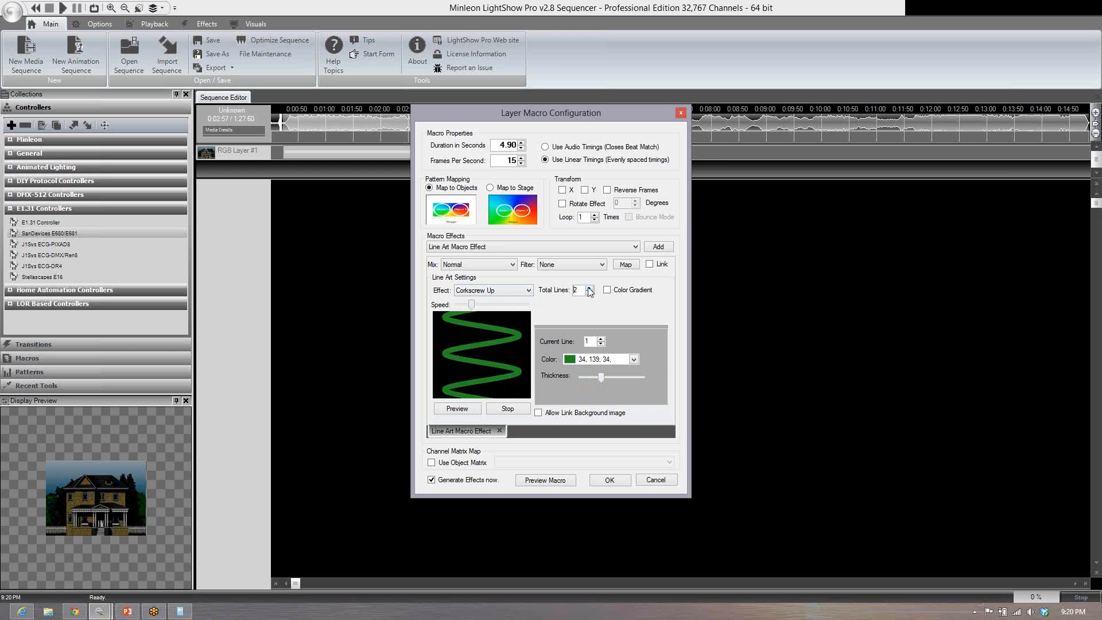
{"action": "left_click", "coordinate": [589, 289]}
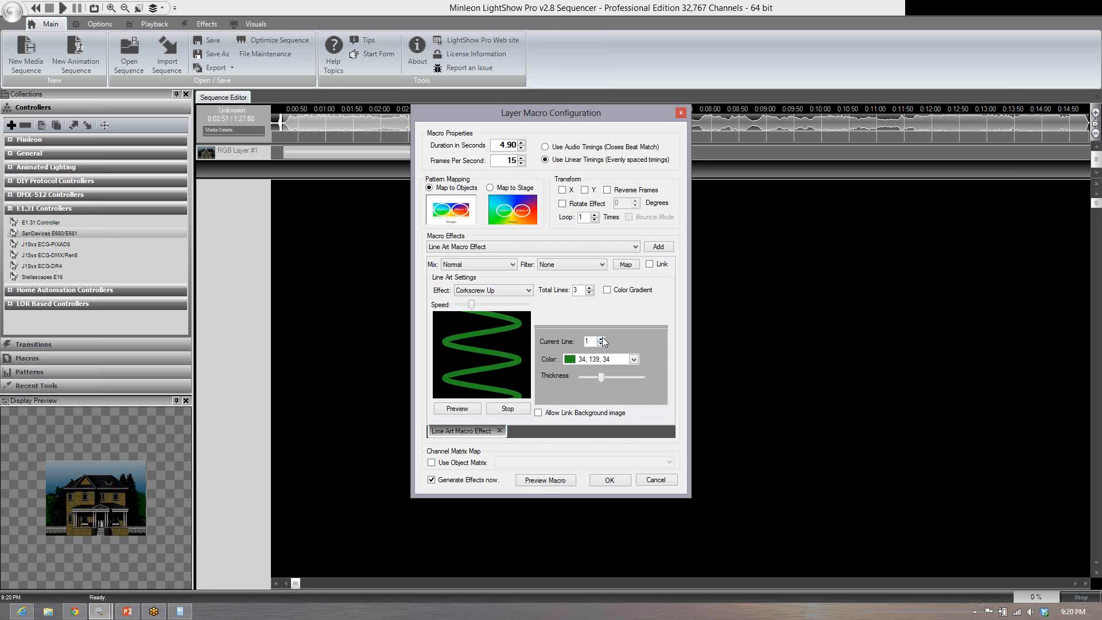
{"action": "left_click", "coordinate": [601, 340]}
{"action": "left_click", "coordinate": [634, 360]}
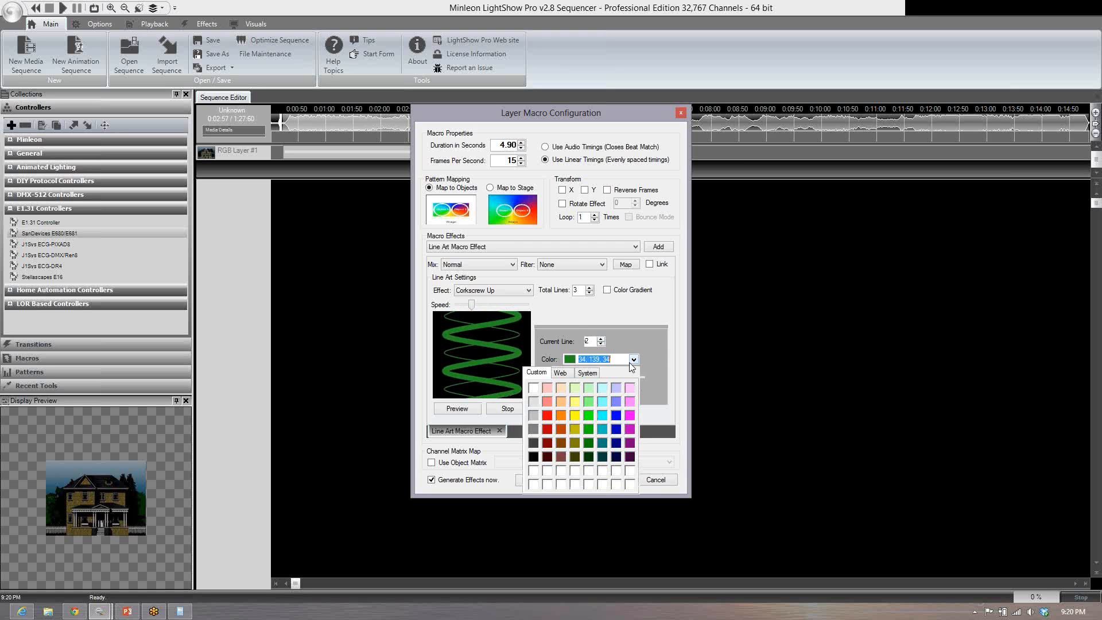
{"action": "left_click", "coordinate": [574, 416]}
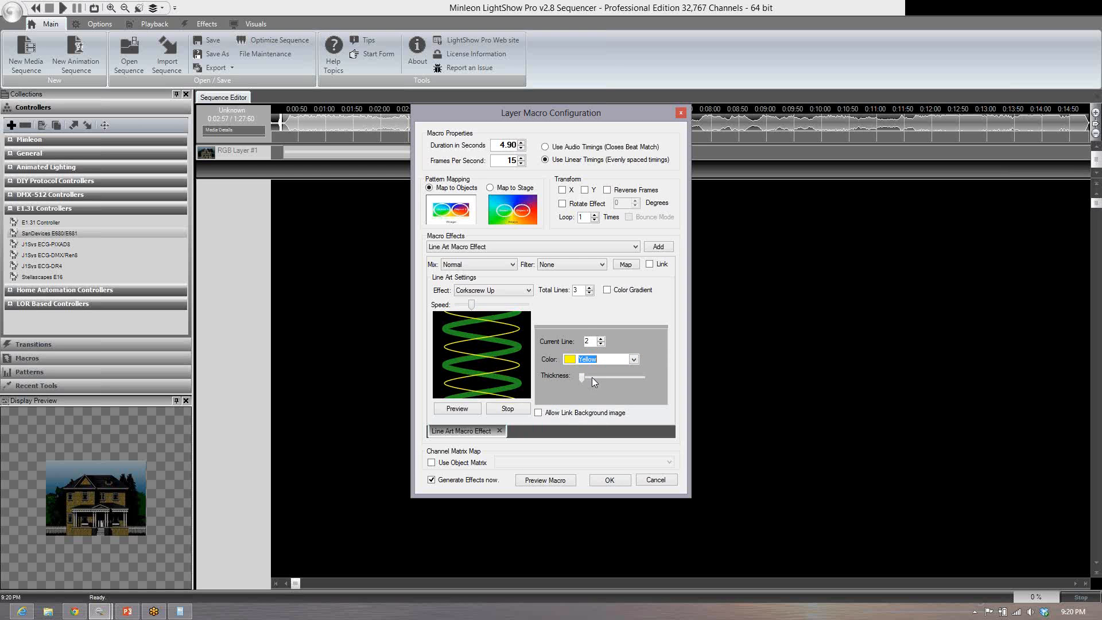
Step: Color line 3 of the line art blue
{"action": "left_click", "coordinate": [601, 339]}
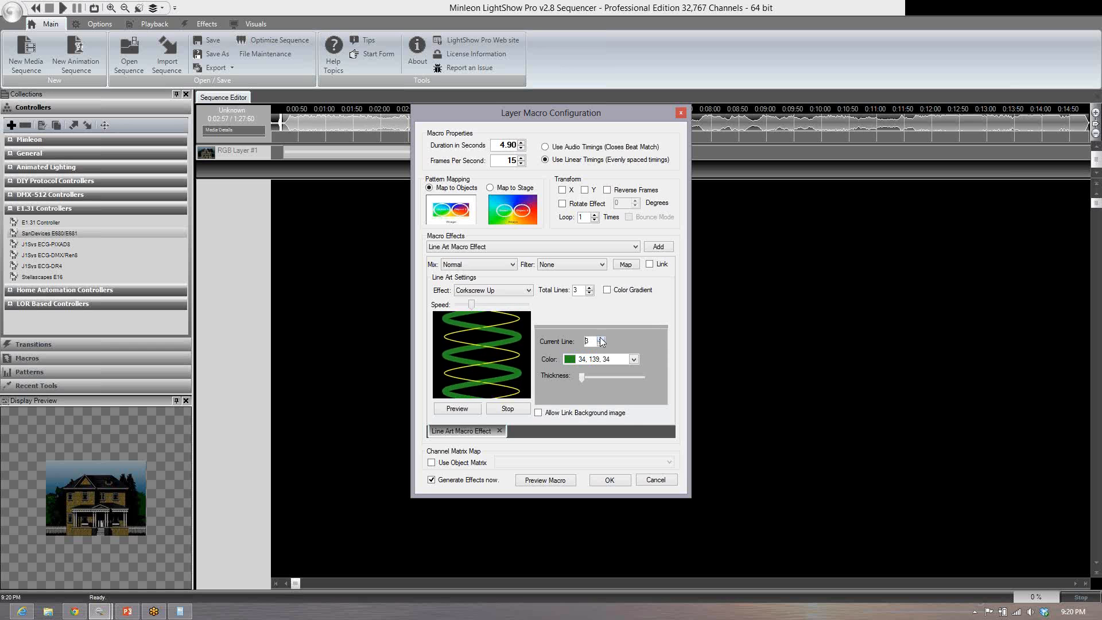
{"action": "left_click", "coordinate": [634, 359]}
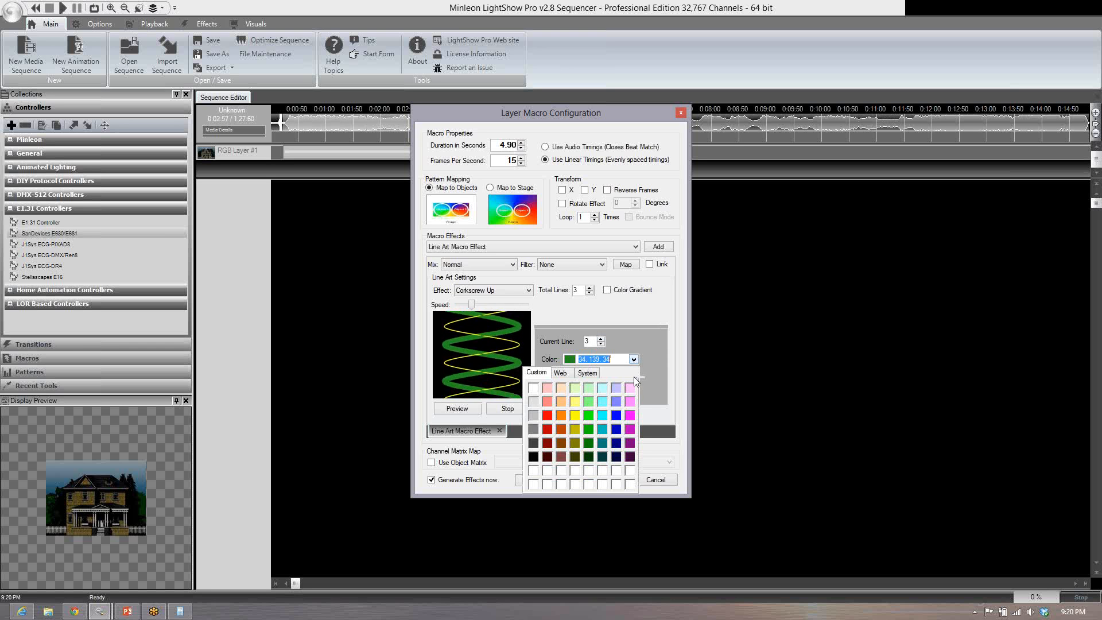
{"action": "left_click", "coordinate": [615, 416]}
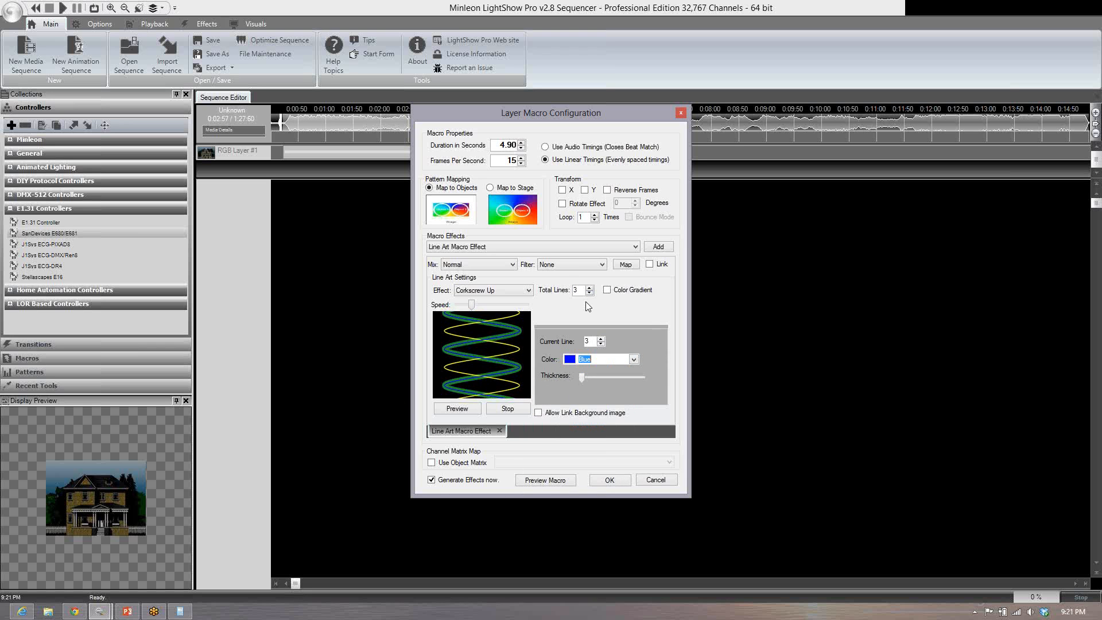
Step: Enable Color Gradient for the line art and set its gradient color to LawnGreen
{"action": "left_click", "coordinate": [608, 292]}
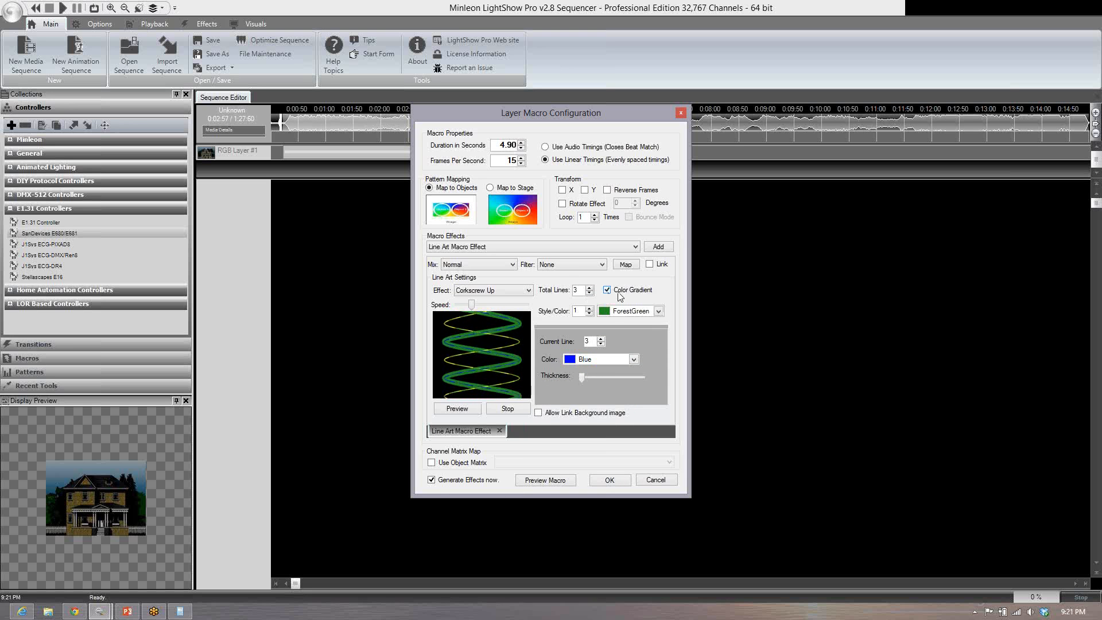
{"action": "left_click", "coordinate": [659, 311]}
{"action": "left_click", "coordinate": [664, 300]}
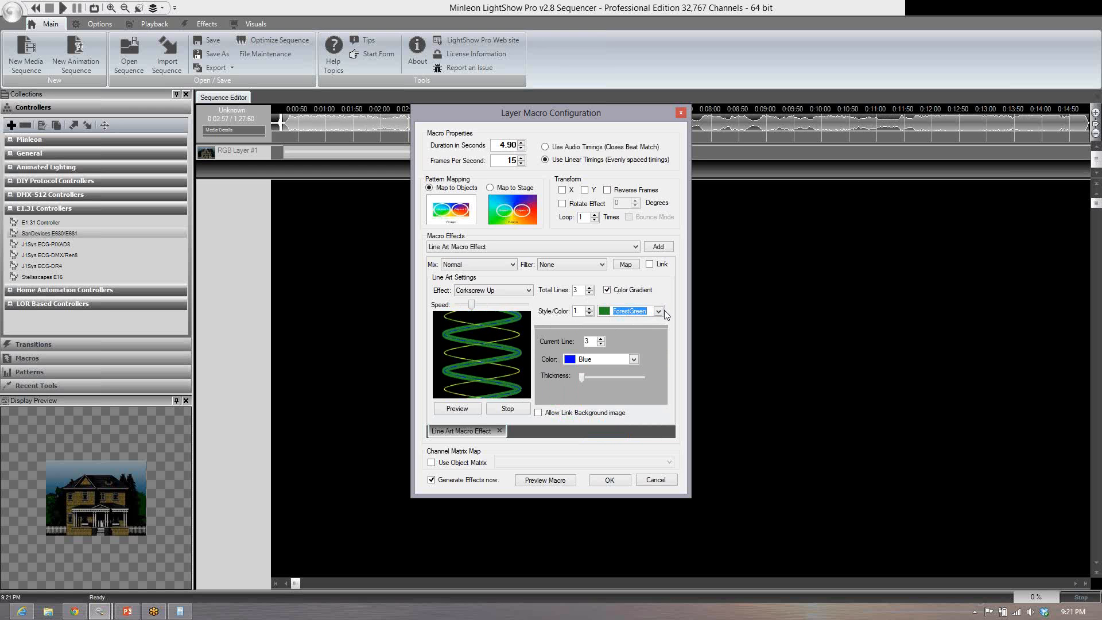
{"action": "left_click", "coordinate": [660, 312]}
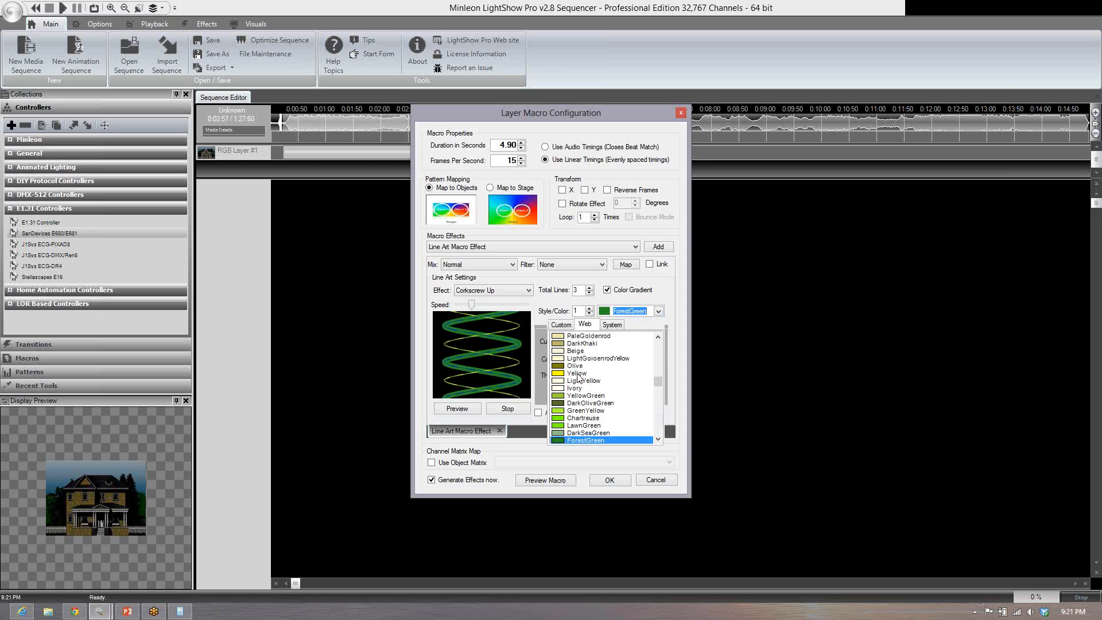
{"action": "left_click", "coordinate": [591, 425]}
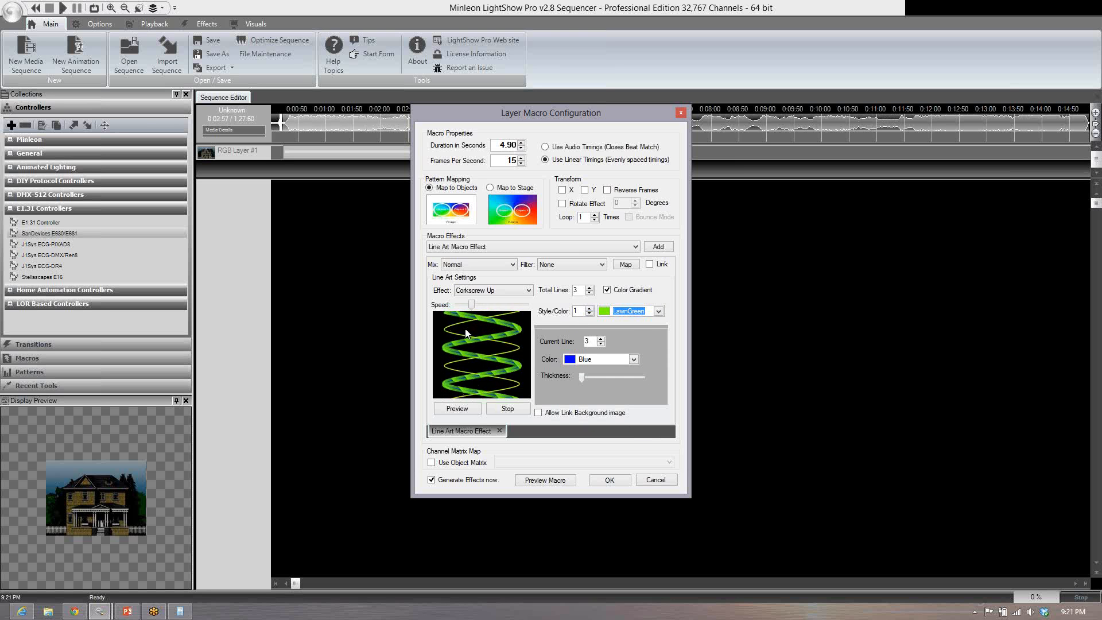
Step: Set the line art's color gradient style to 4
{"action": "left_click", "coordinate": [589, 308]}
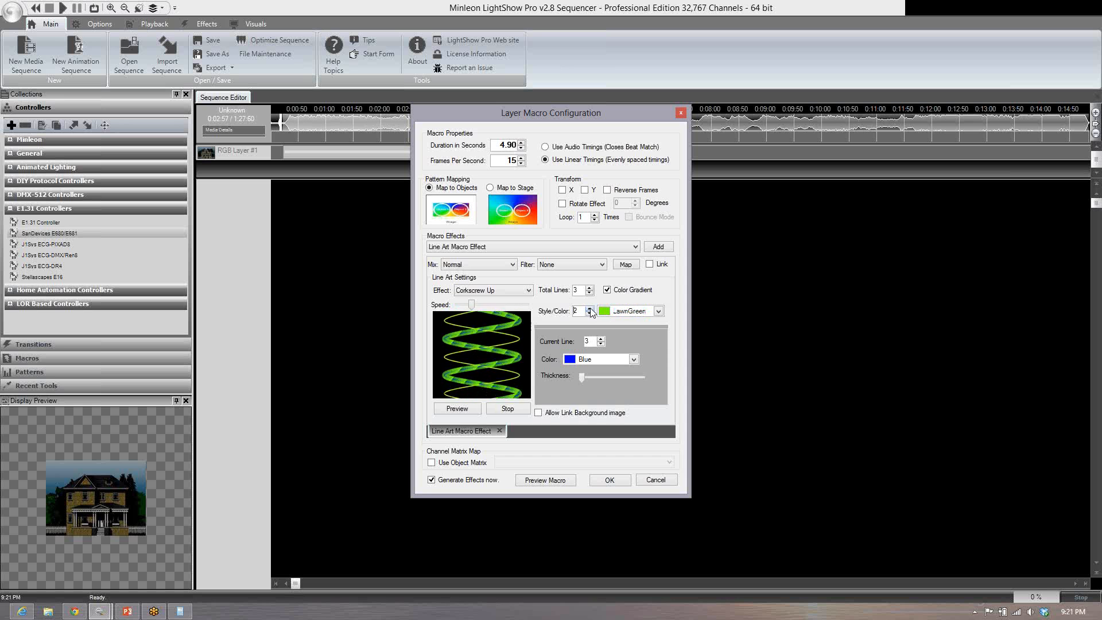
{"action": "left_click", "coordinate": [591, 309]}
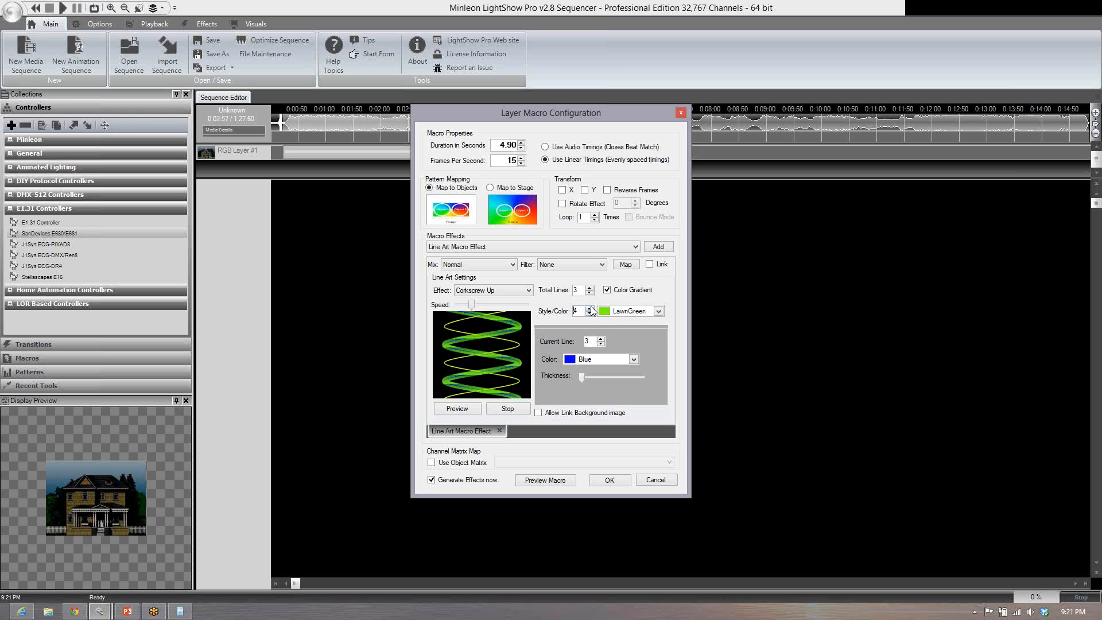
{"action": "left_click", "coordinate": [590, 308]}
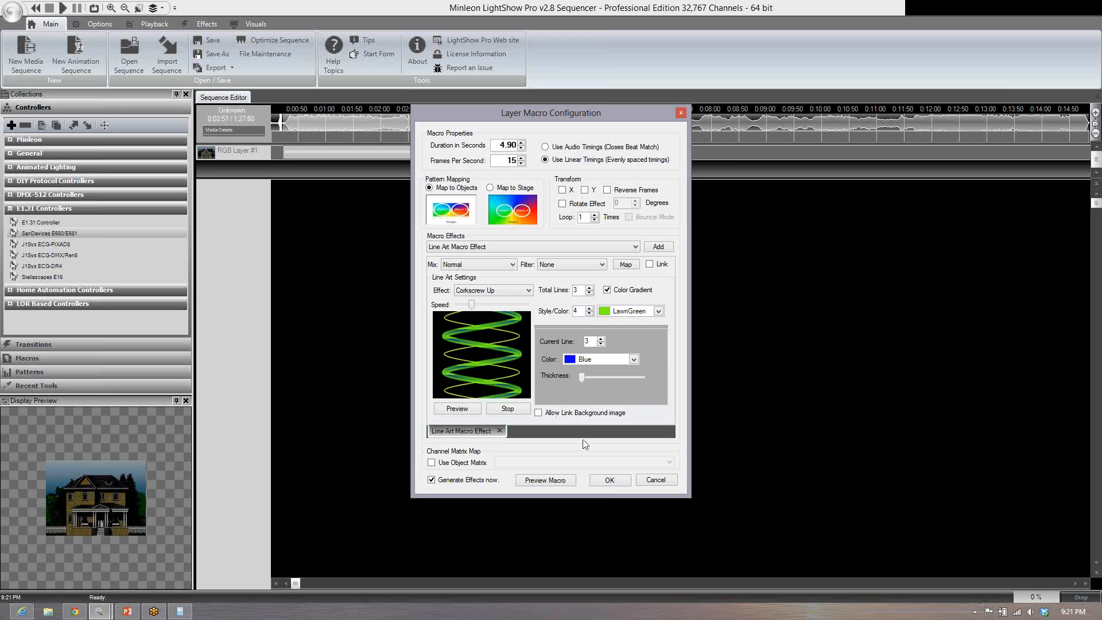
Step: Accept the layer macro configuration to generate its effects and play the sequence
{"action": "left_click", "coordinate": [610, 481]}
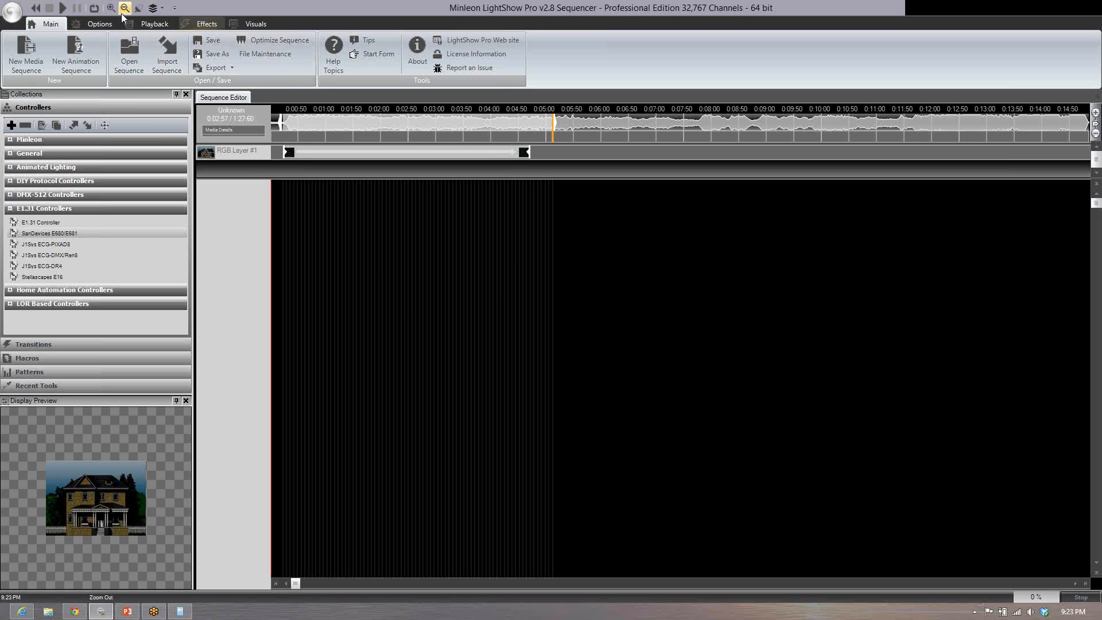
{"action": "left_click", "coordinate": [63, 8]}
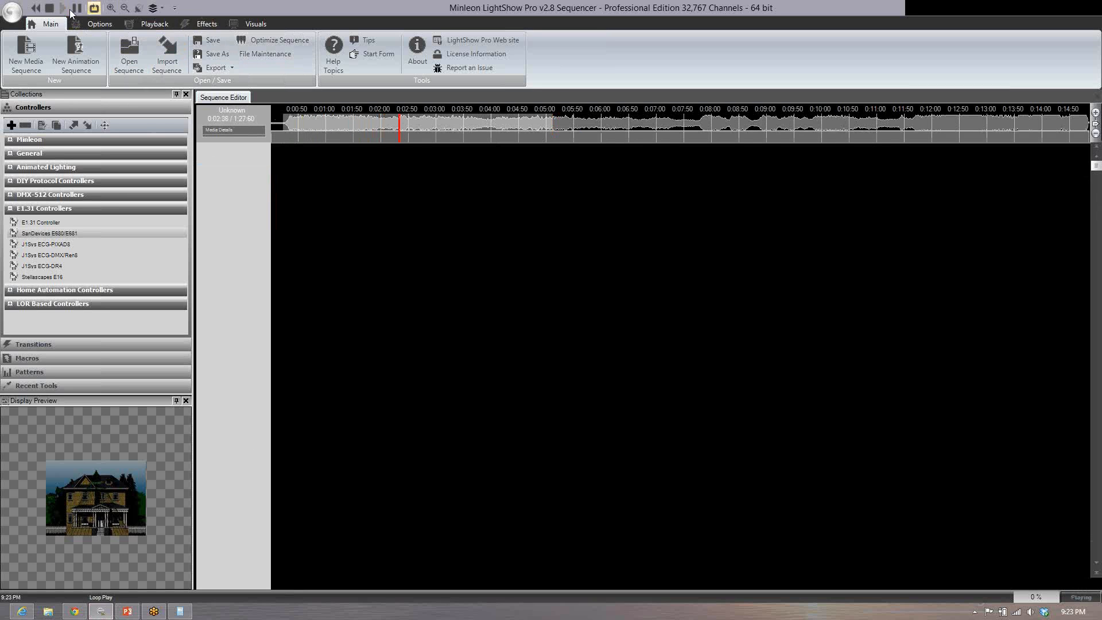
Step: Stop the playback, switch on the Shared Virtualizer and play the sequence again
{"action": "left_click", "coordinate": [49, 8]}
{"action": "left_click", "coordinate": [261, 24]}
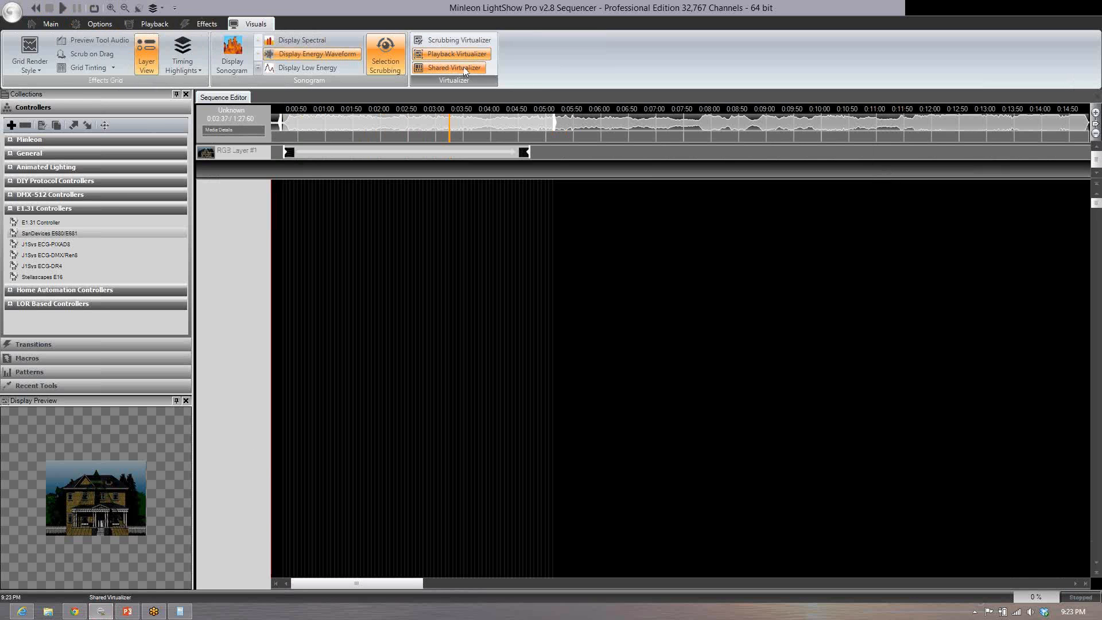
{"action": "left_click", "coordinate": [468, 68]}
{"action": "left_click", "coordinate": [64, 9]}
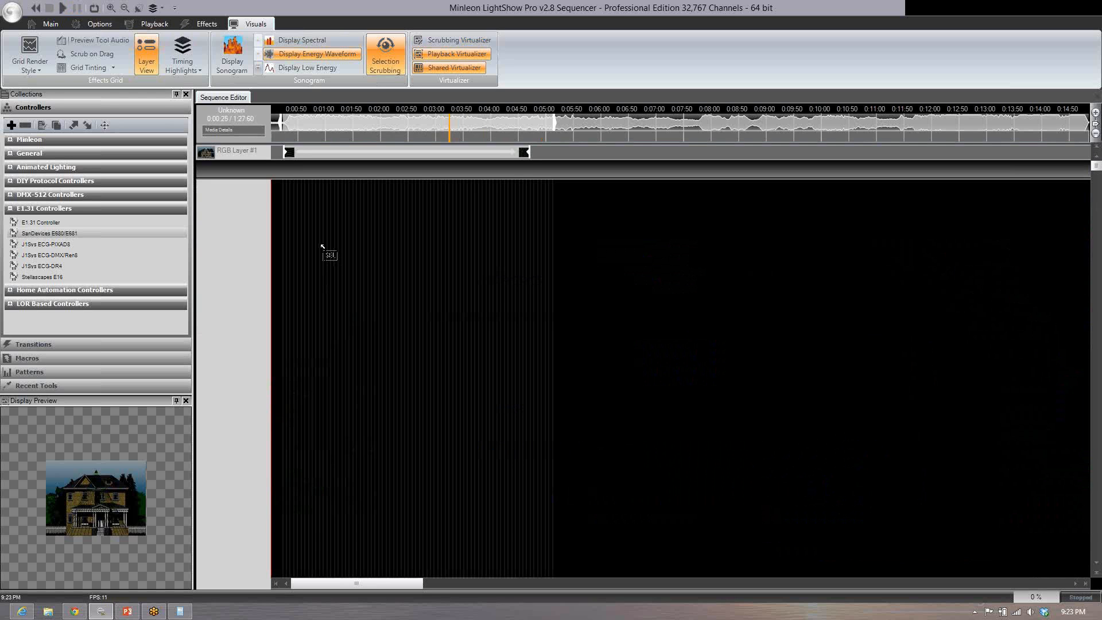
Step: Enlarge the Display Preview panel and zoom in until the house image nearly fills it
{"action": "left_click", "coordinate": [89, 504]}
{"action": "scroll", "coordinate": [96, 491], "scroll_direction": "up", "scroll_amount": 2}
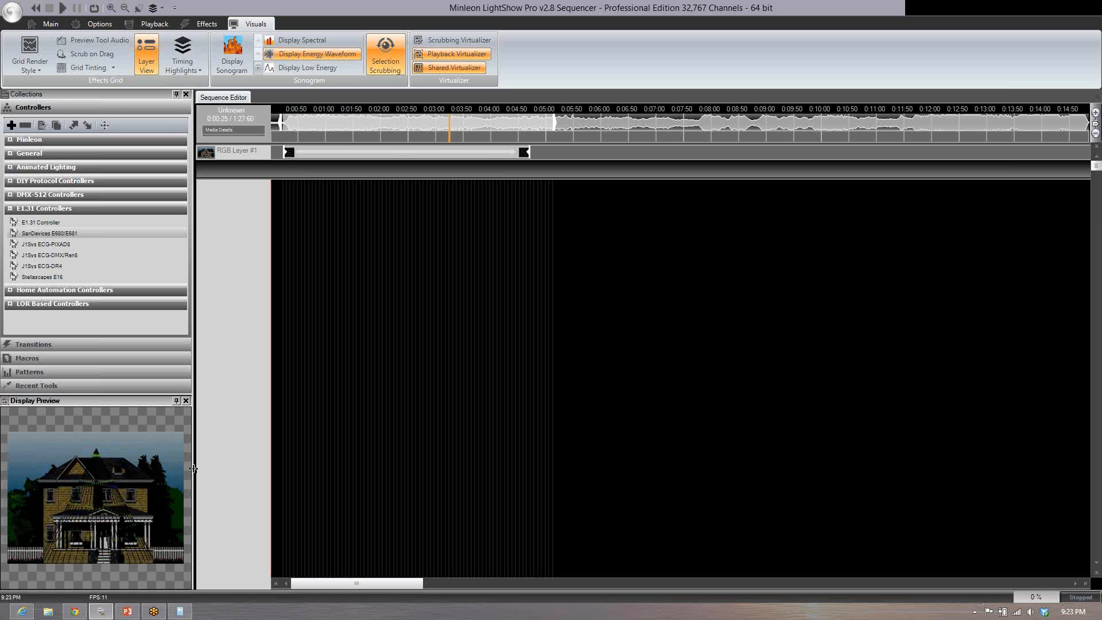
{"action": "left_click_drag", "start_coordinate": [193, 469], "coordinate": [291, 463]}
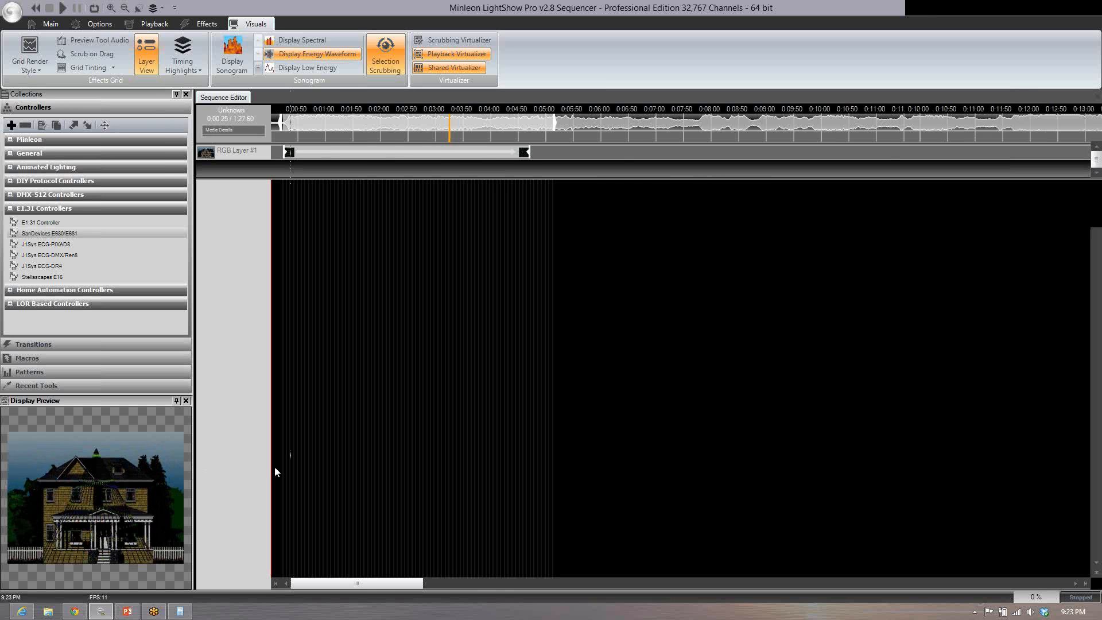
{"action": "left_click_drag", "start_coordinate": [190, 403], "coordinate": [190, 346]}
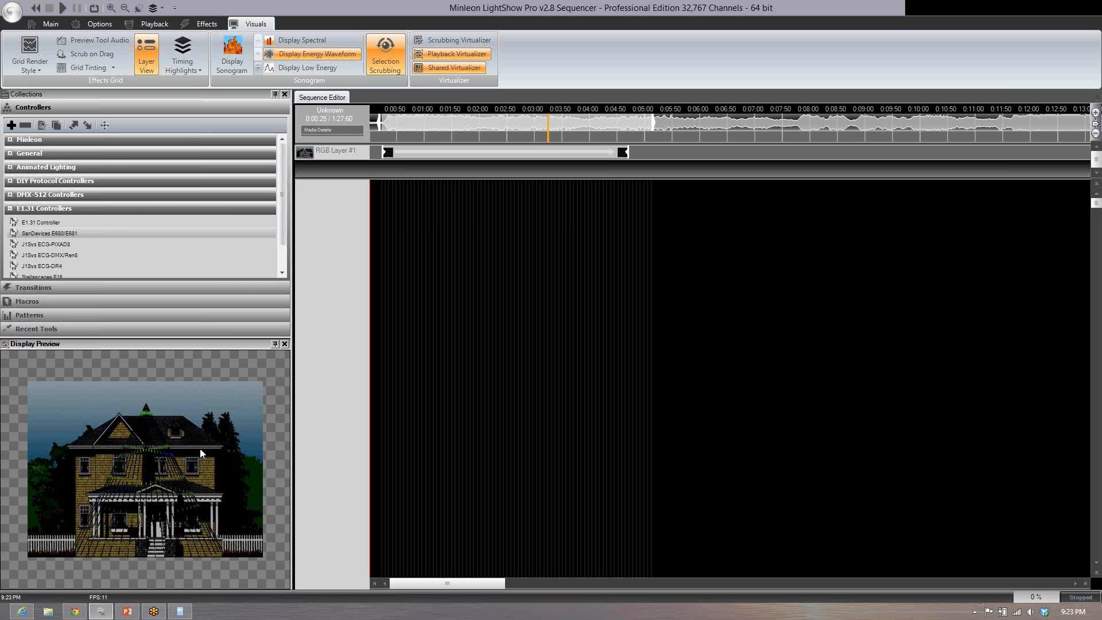
{"action": "scroll", "coordinate": [191, 492], "scroll_direction": "up", "scroll_amount": 2}
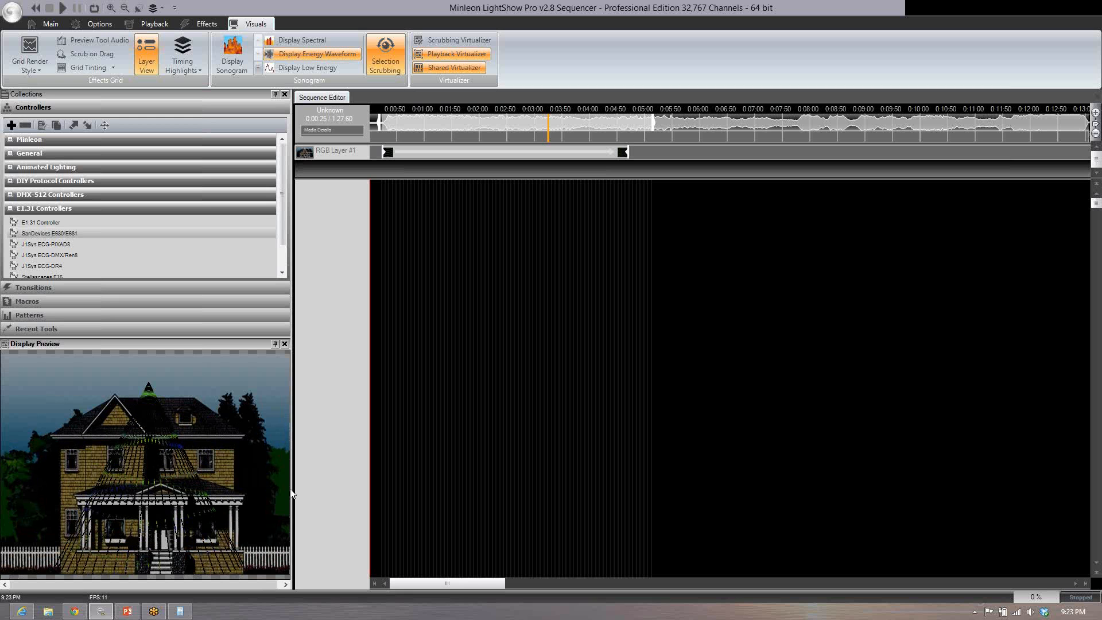
{"action": "left_click_drag", "start_coordinate": [291, 488], "coordinate": [310, 487]}
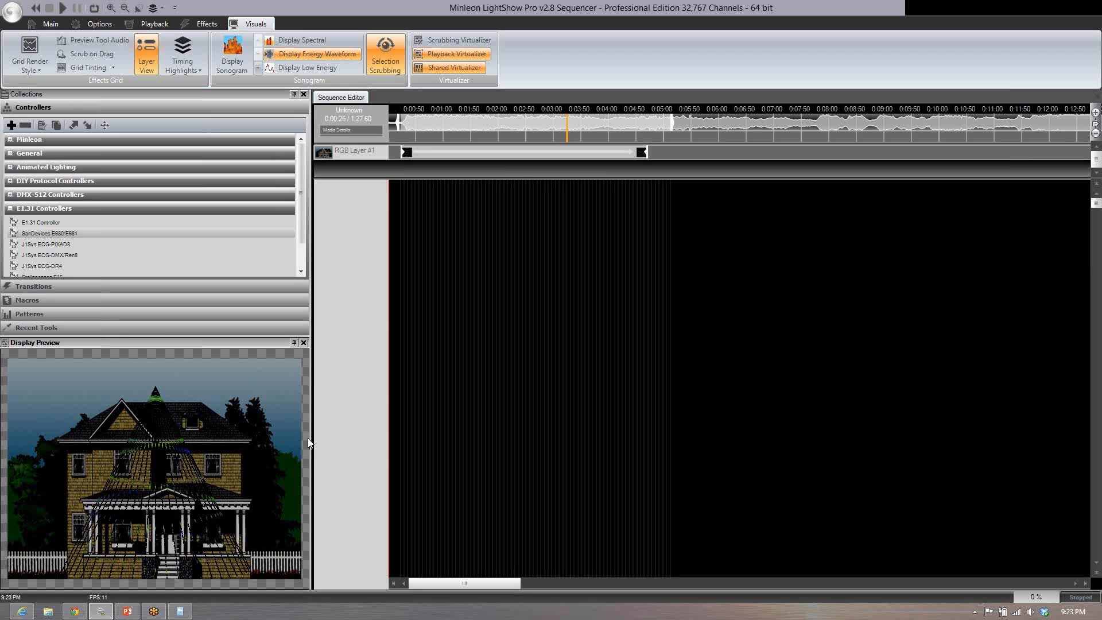
Step: Turn off the Shared Virtualizer and play the sequence in the display preview, then stop it
{"action": "left_click", "coordinate": [419, 68]}
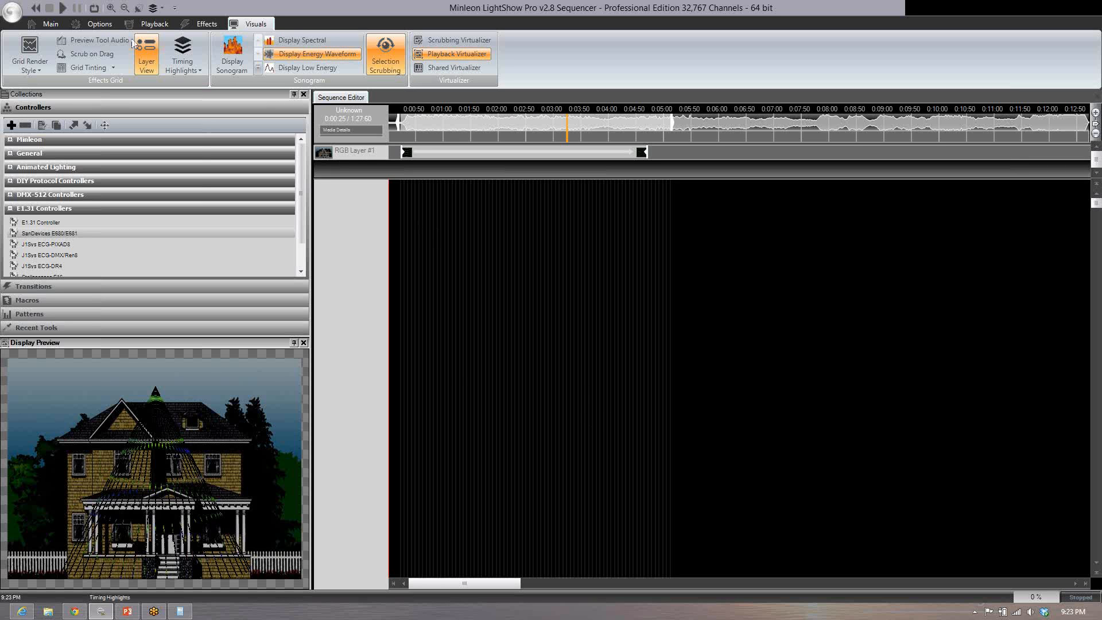
{"action": "left_click", "coordinate": [64, 8]}
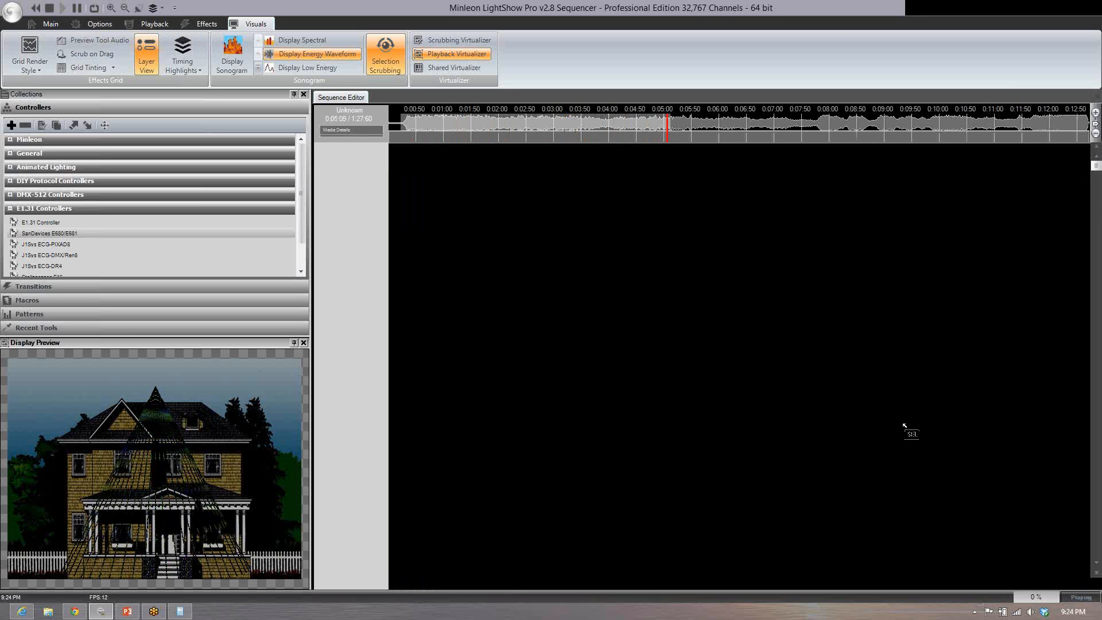
{"action": "key", "text": "space"}
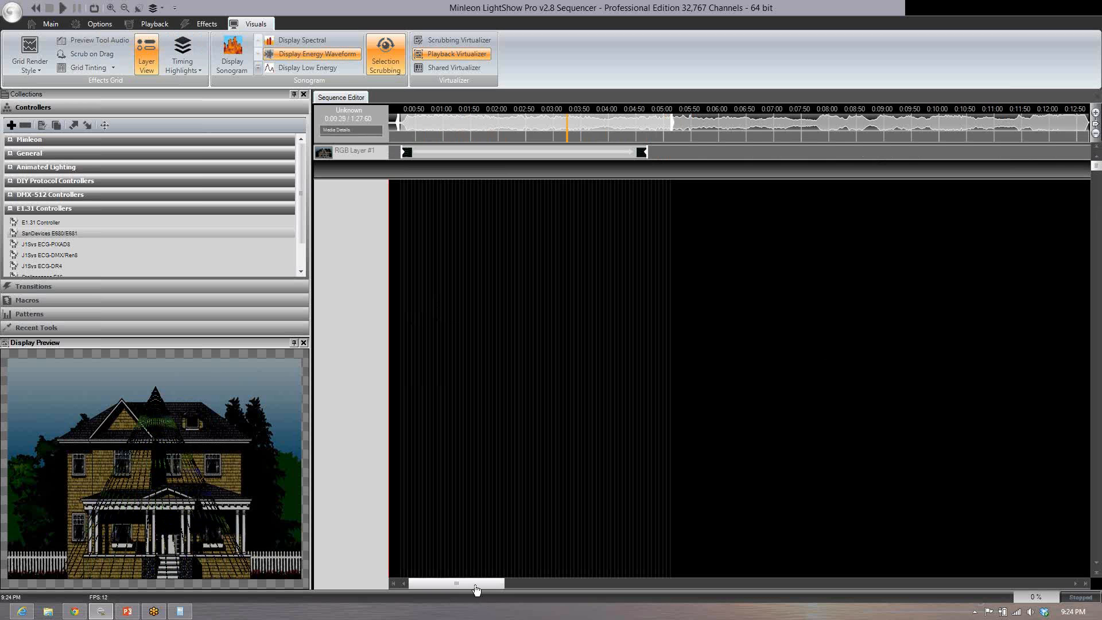
Step: Create a Macro Effect on RGB Layer #1 after the existing one, about 4.59 seconds long, and add a Line Art Macro Effect
{"action": "left_click_drag", "start_coordinate": [476, 590], "coordinate": [737, 158]}
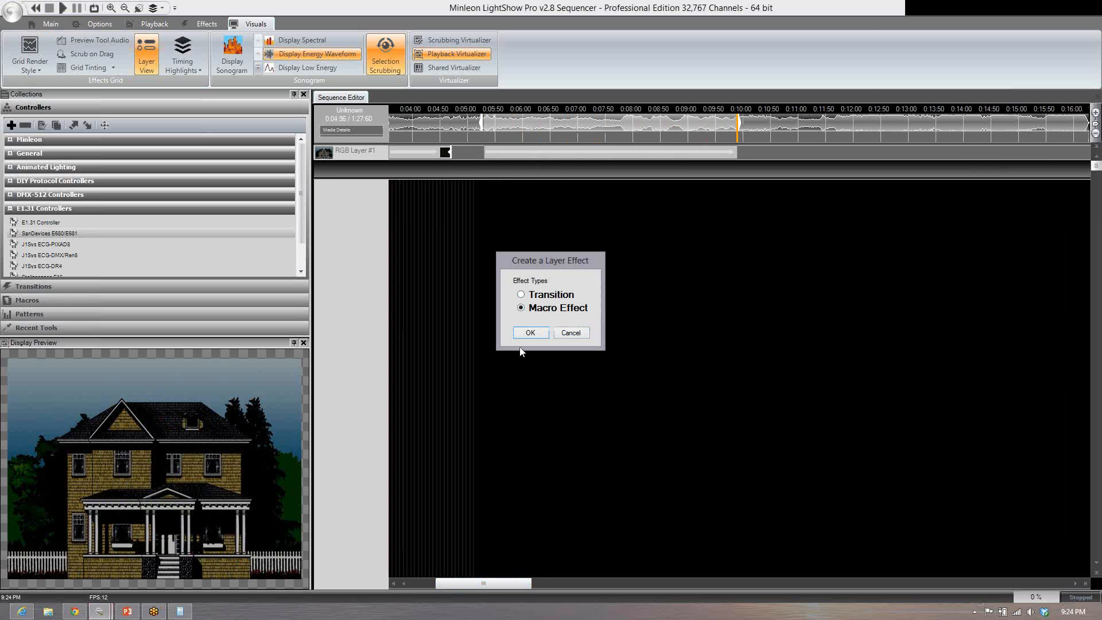
{"action": "key", "text": "Return"}
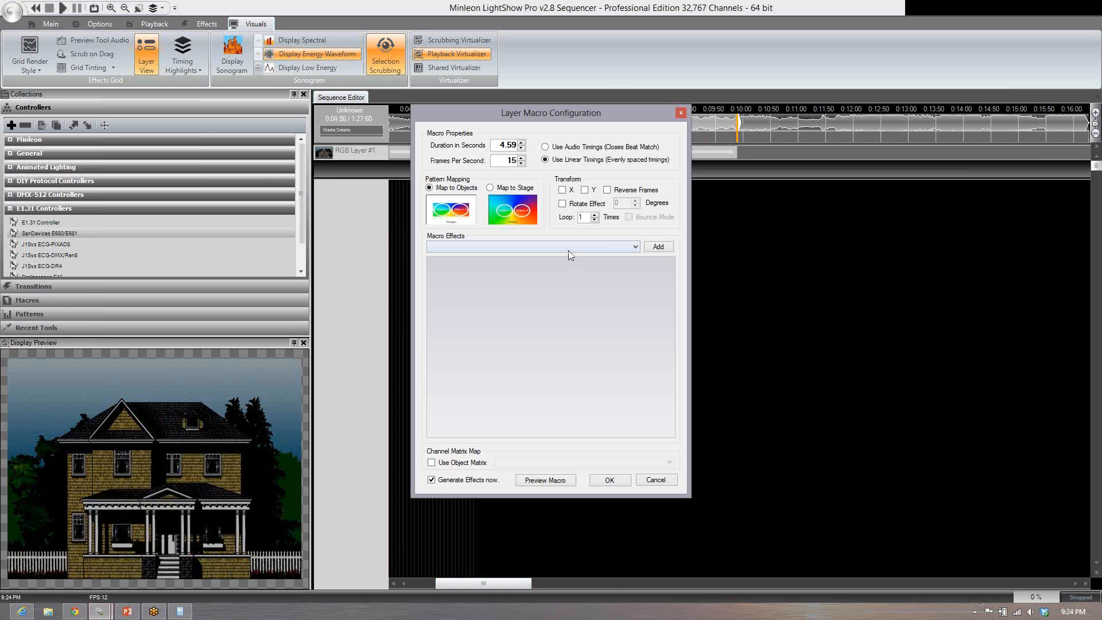
{"action": "left_click", "coordinate": [517, 247]}
{"action": "left_click", "coordinate": [492, 331]}
{"action": "left_click", "coordinate": [658, 253]}
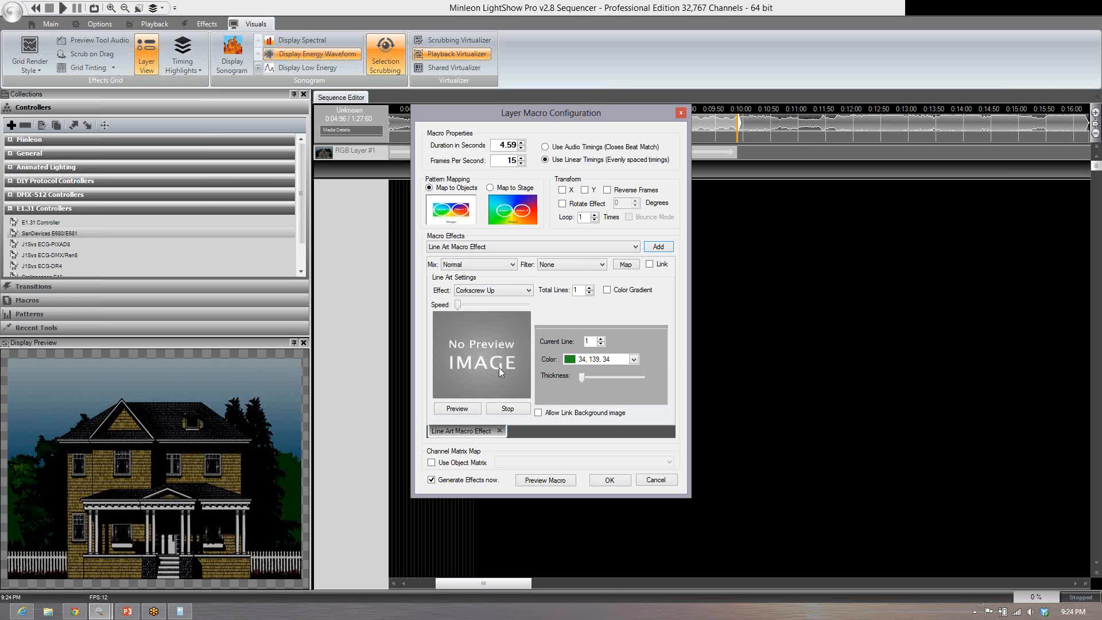
Step: Try the Corkscrew Down line art effect, previewing it at different speeds
{"action": "left_click", "coordinate": [516, 291]}
{"action": "left_click", "coordinate": [473, 410]}
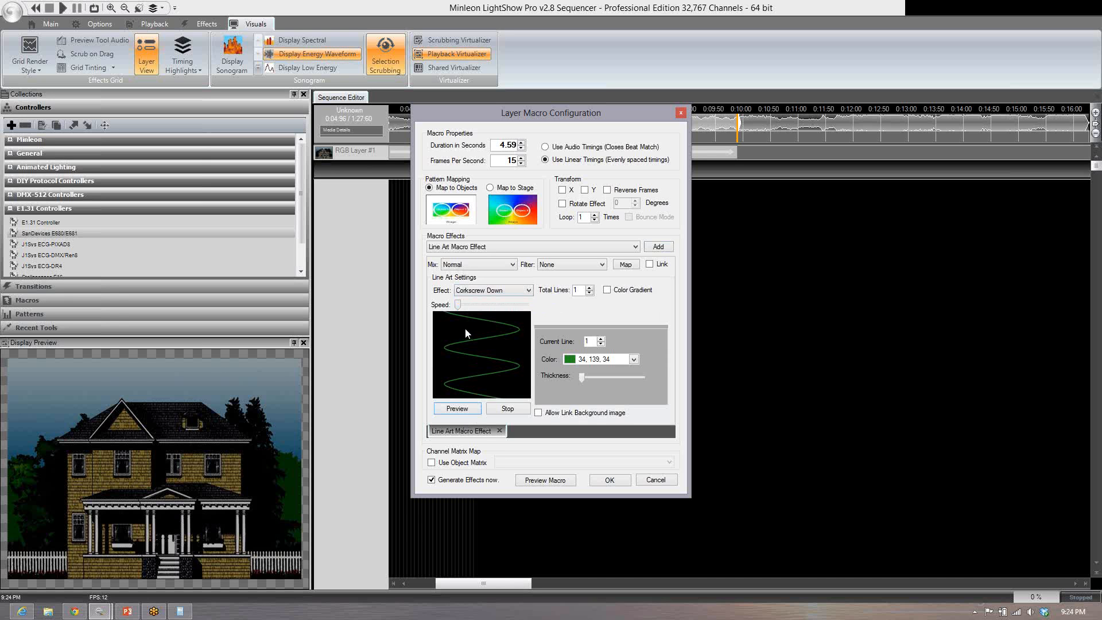
{"action": "left_click_drag", "start_coordinate": [459, 304], "coordinate": [472, 305]}
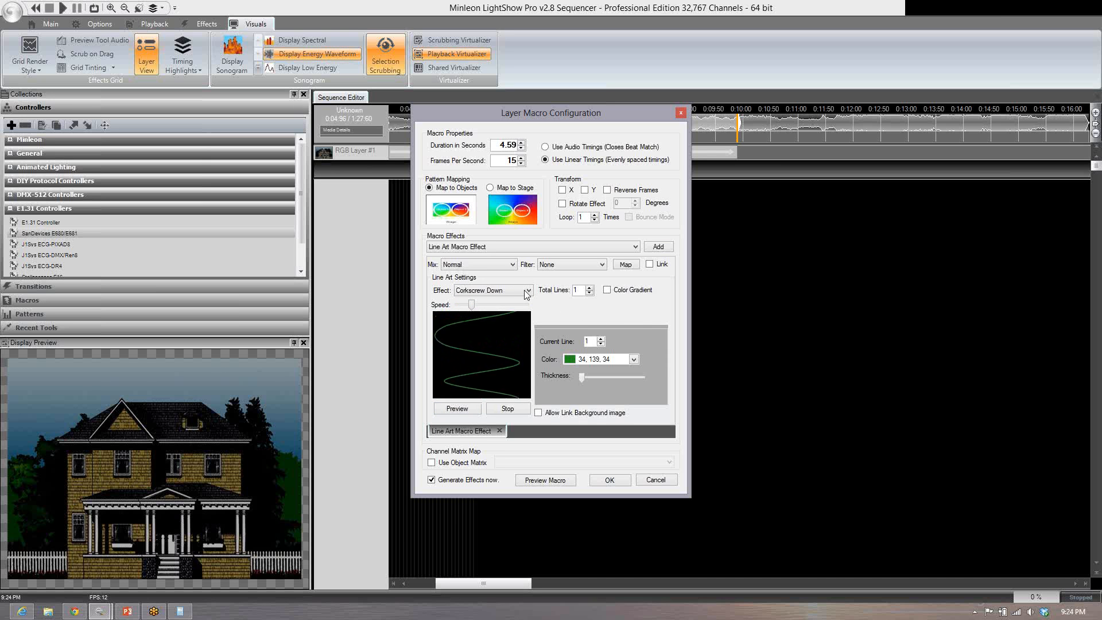
{"action": "left_click_drag", "start_coordinate": [468, 304], "coordinate": [451, 305]}
Step: Change the line art effect to Adjacent Up, adjust its speed to a low setting and enable Multiply
{"action": "left_click", "coordinate": [512, 290]}
{"action": "left_click", "coordinate": [493, 316]}
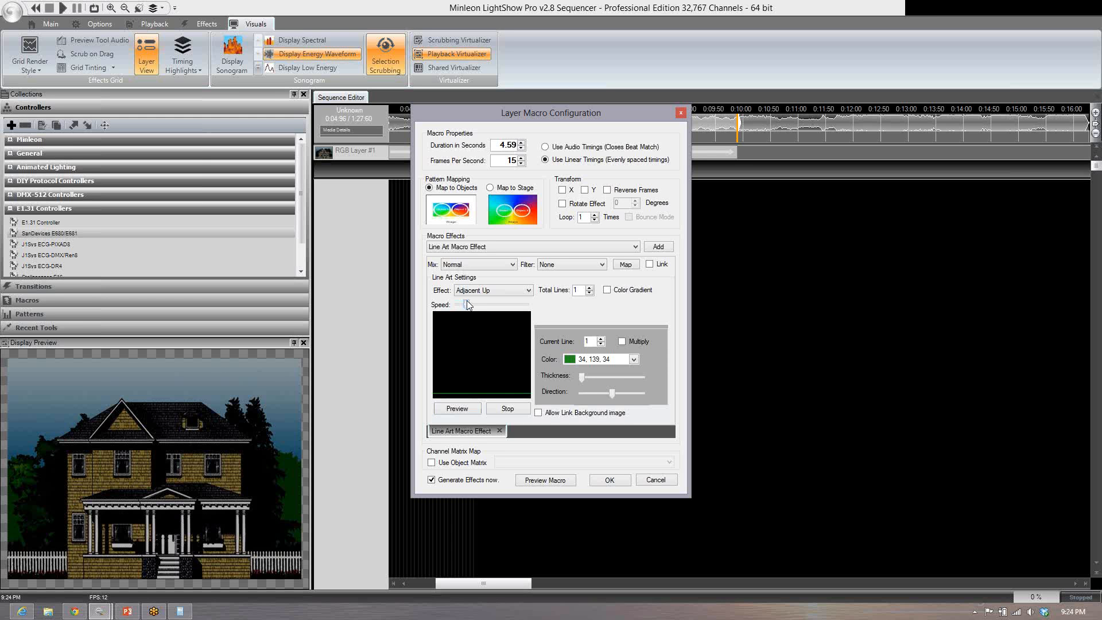
{"action": "left_click_drag", "start_coordinate": [468, 304], "coordinate": [472, 305]}
{"action": "left_click", "coordinate": [623, 341]}
Step: Set the line's direction to its maximum and its thickness to about a third of the range
{"action": "left_click", "coordinate": [588, 393]}
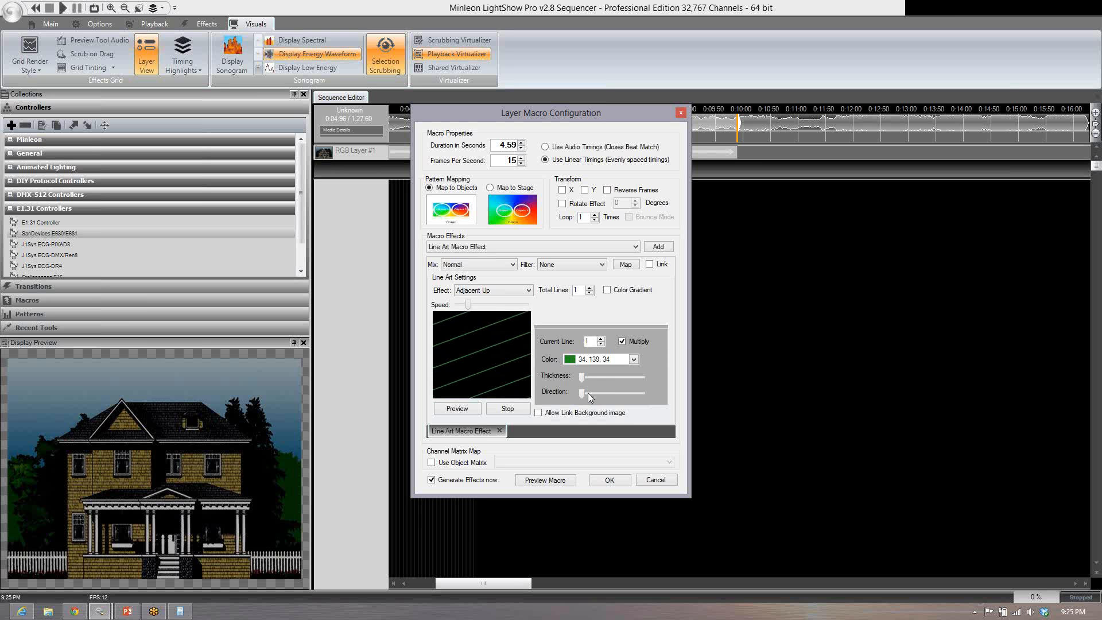
{"action": "left_click", "coordinate": [635, 393]}
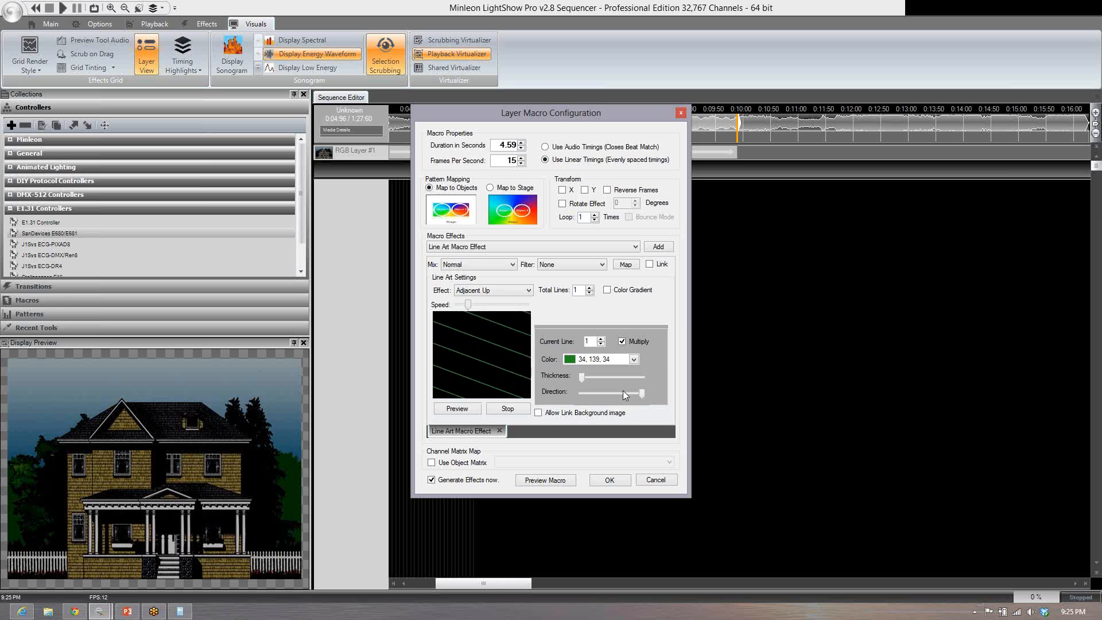
{"action": "mouse_move", "coordinate": [641, 394]}
{"action": "left_mouse_down"}
{"action": "mouse_move", "coordinate": [566, 396]}
{"action": "mouse_move", "coordinate": [647, 389]}
{"action": "left_mouse_up"}
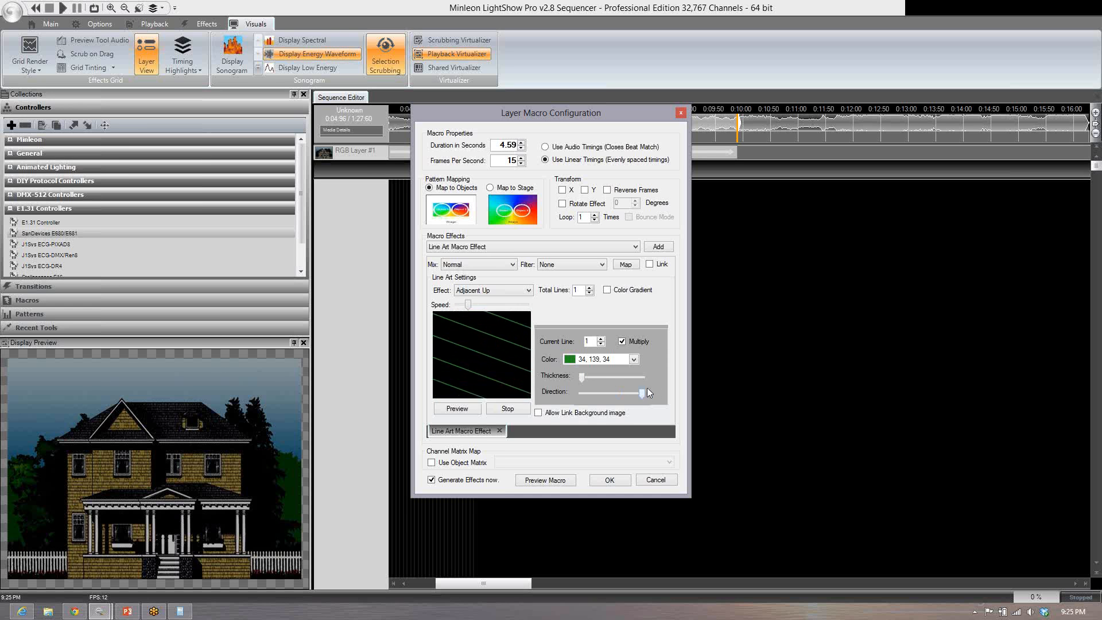
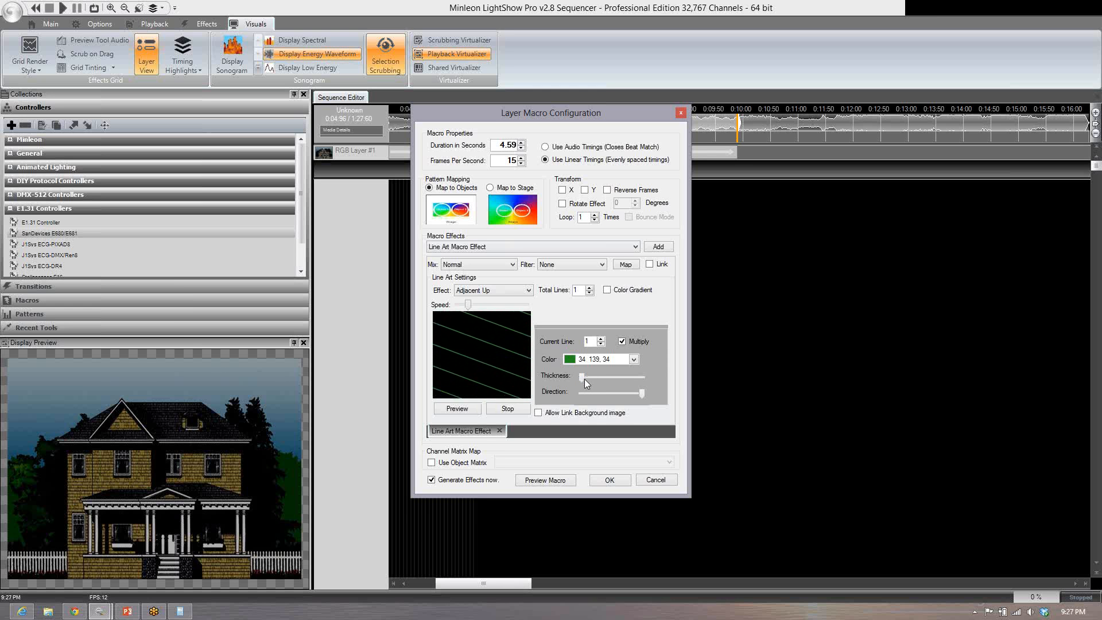
{"action": "left_click_drag", "start_coordinate": [584, 377], "coordinate": [597, 377]}
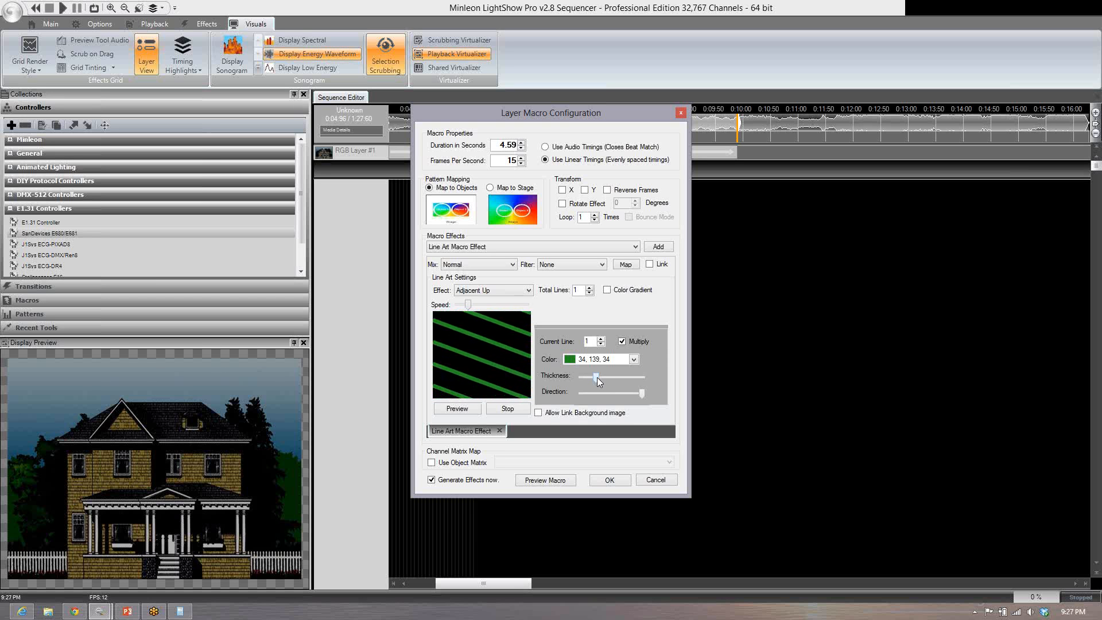
{"action": "left_click_drag", "start_coordinate": [597, 377], "coordinate": [602, 378]}
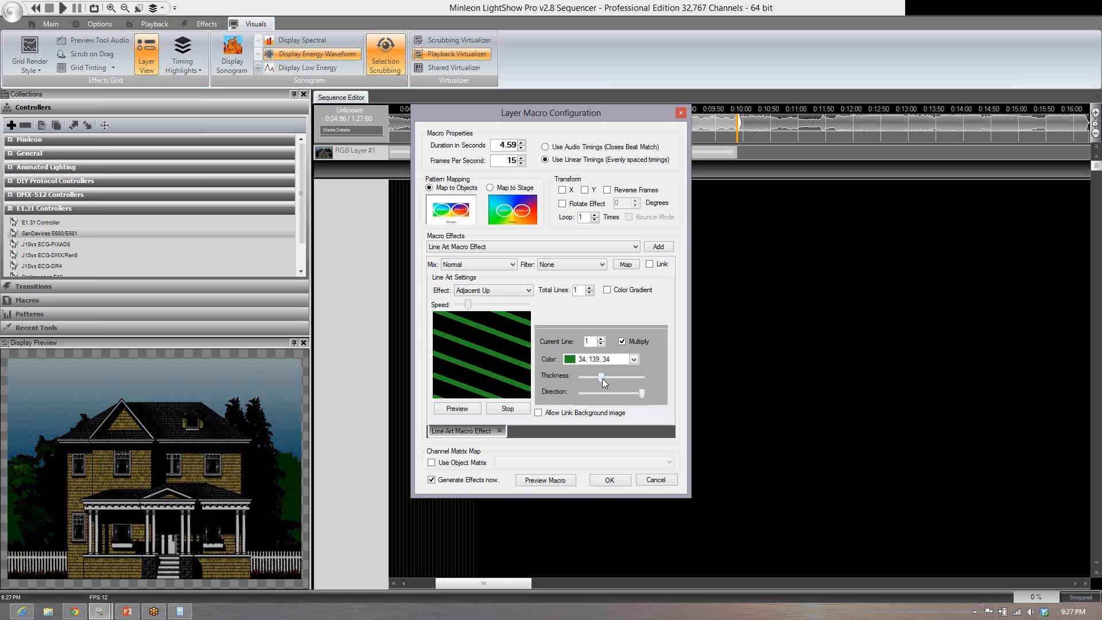
Step: Try a Yellow color gradient on the line art with different styles, and disable the gradient again
{"action": "left_click", "coordinate": [607, 290]}
{"action": "left_click", "coordinate": [658, 311]}
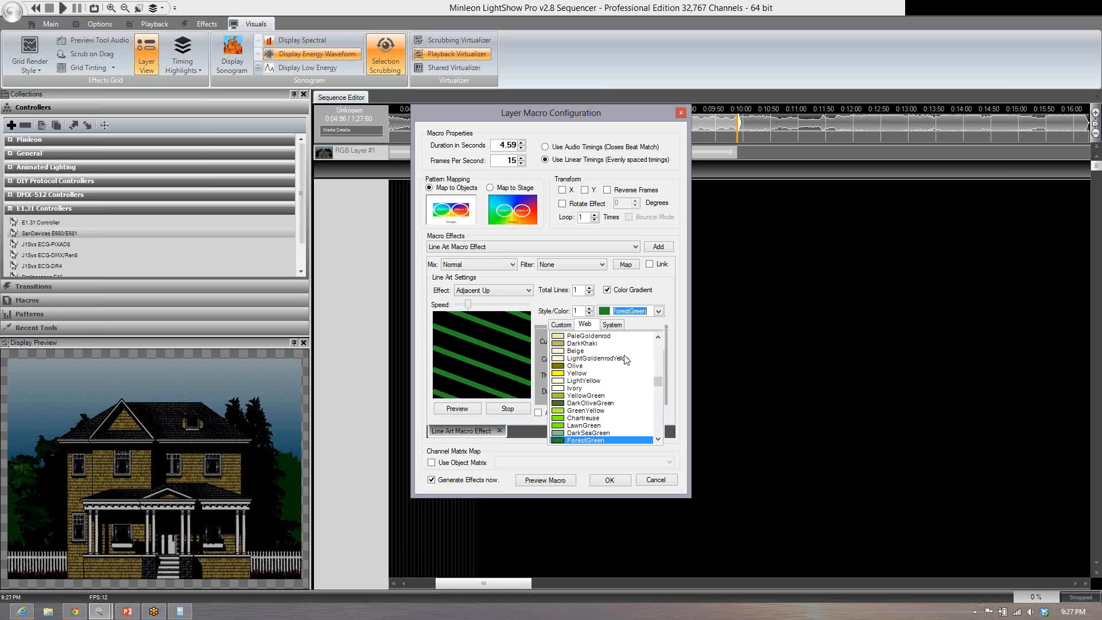
{"action": "left_click", "coordinate": [598, 376]}
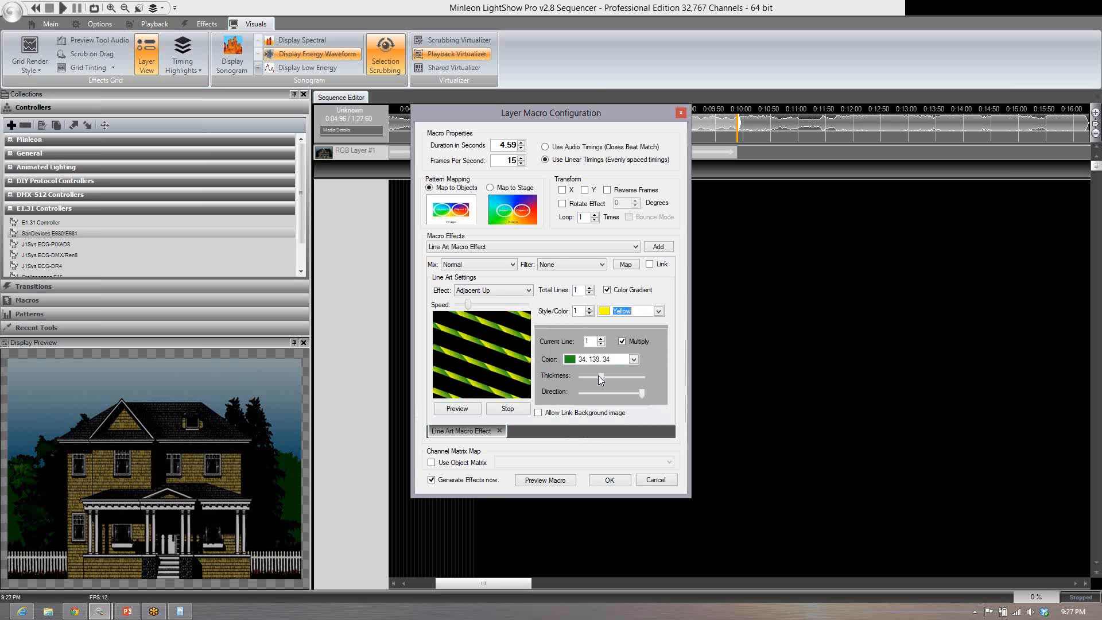
{"action": "left_click", "coordinate": [589, 309]}
{"action": "left_click", "coordinate": [589, 308]}
{"action": "left_click", "coordinate": [589, 308]}
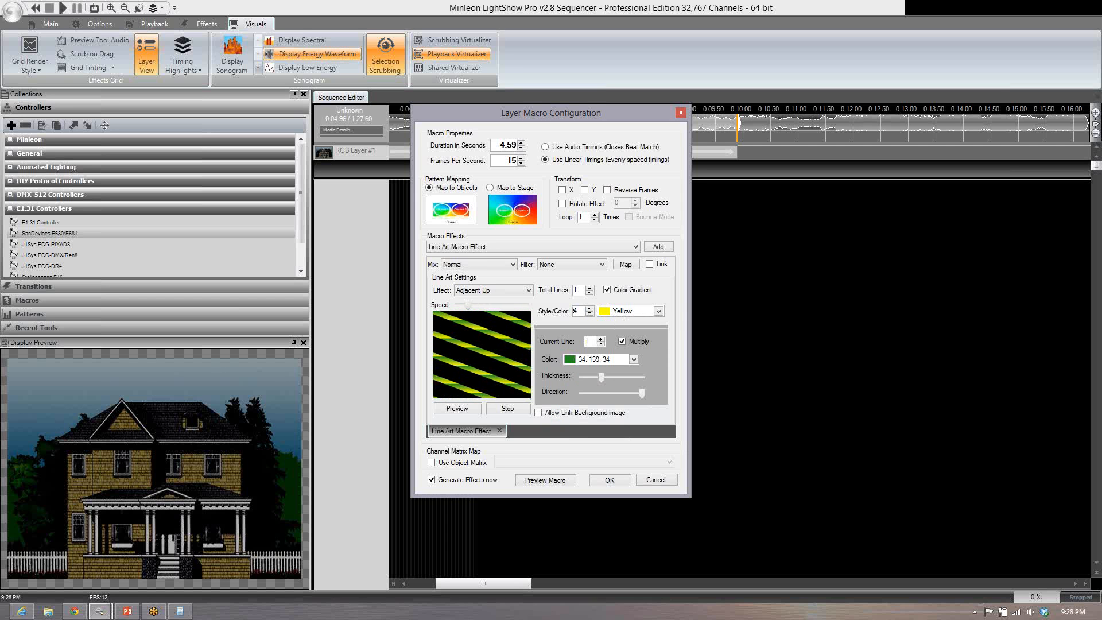
{"action": "left_click", "coordinate": [608, 290]}
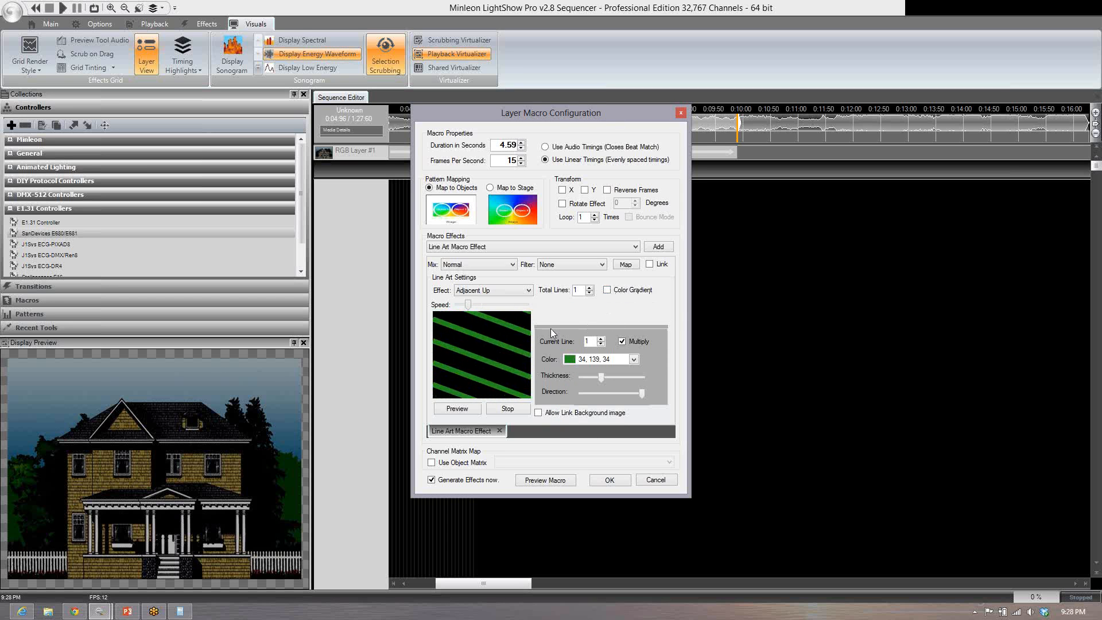
Step: Accept the Adjacent Up macro configuration to generate its effects, and play the selected section of the sequence
{"action": "left_click", "coordinate": [610, 480]}
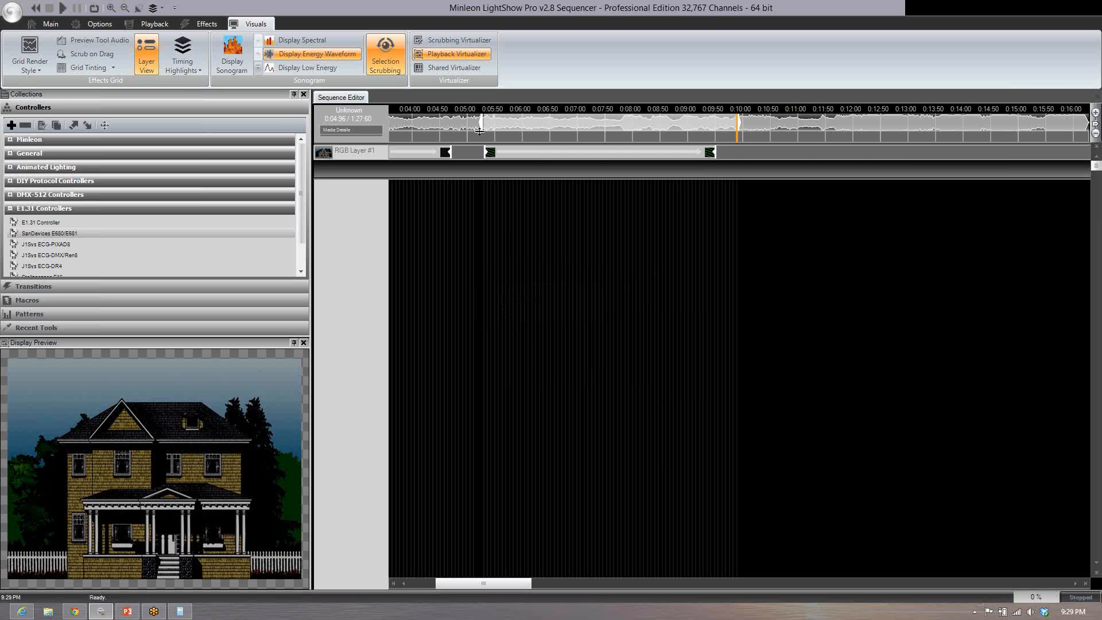
{"action": "left_click", "coordinate": [64, 8]}
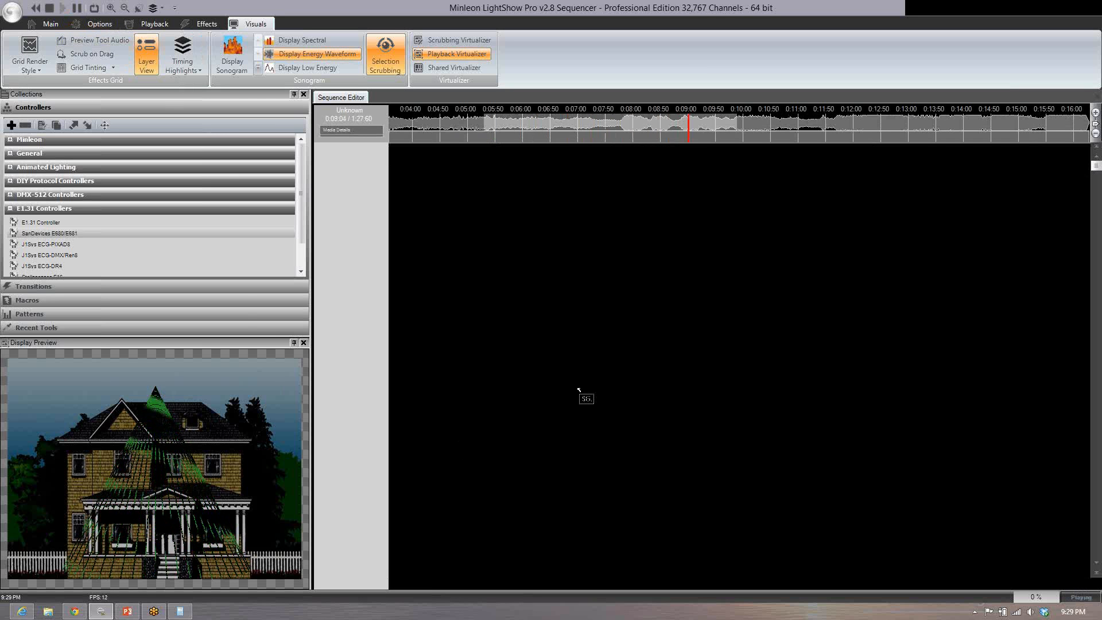
{"action": "key", "text": "space"}
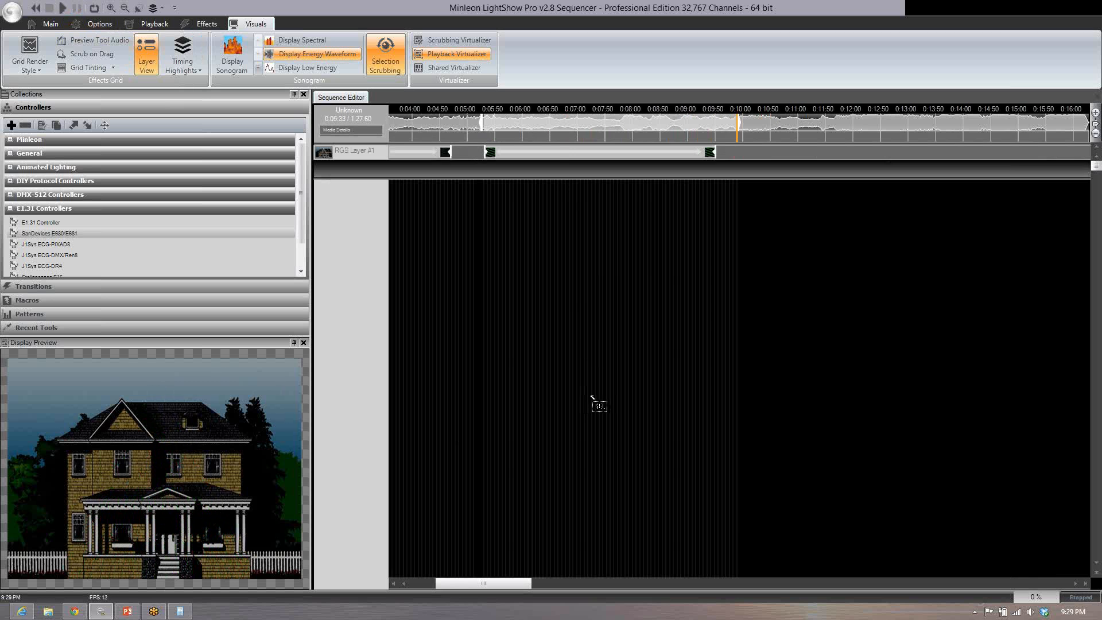
Step: Reopen the configuration of the Adjacent Up macro, preview it and set its total lines to 2
{"action": "right_click", "coordinate": [564, 151]}
{"action": "left_click", "coordinate": [605, 265]}
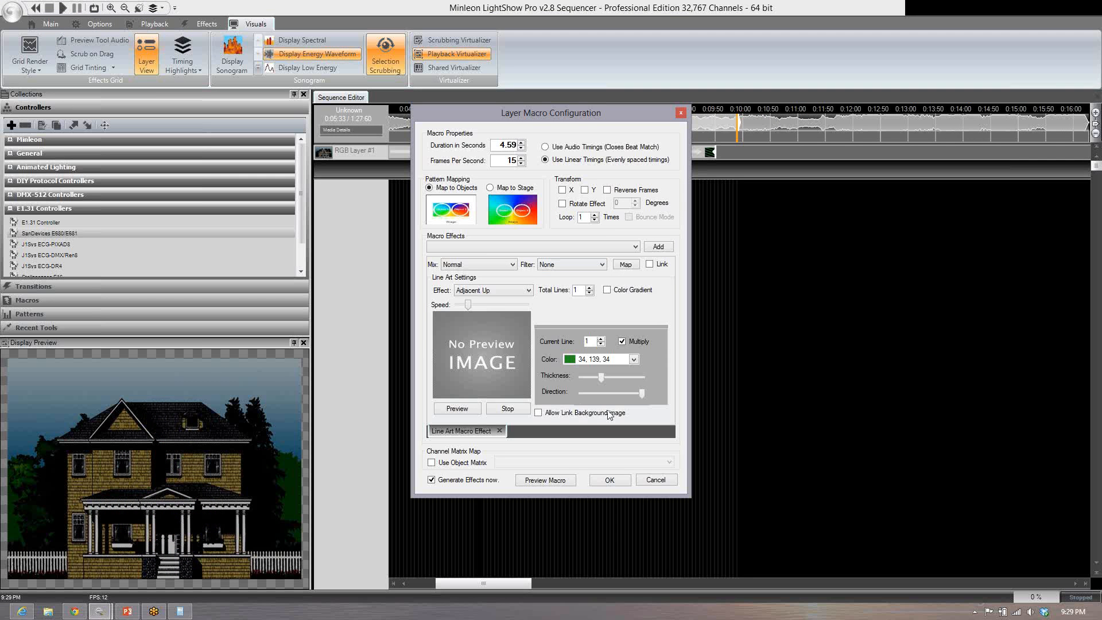
{"action": "left_click", "coordinate": [467, 410]}
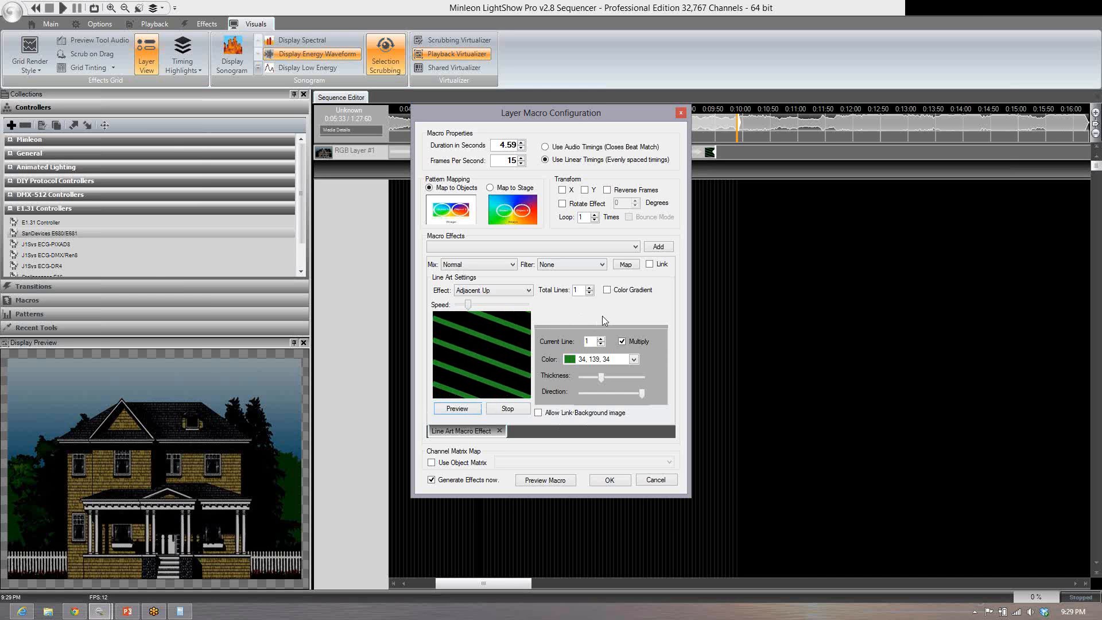
{"action": "left_click", "coordinate": [589, 287]}
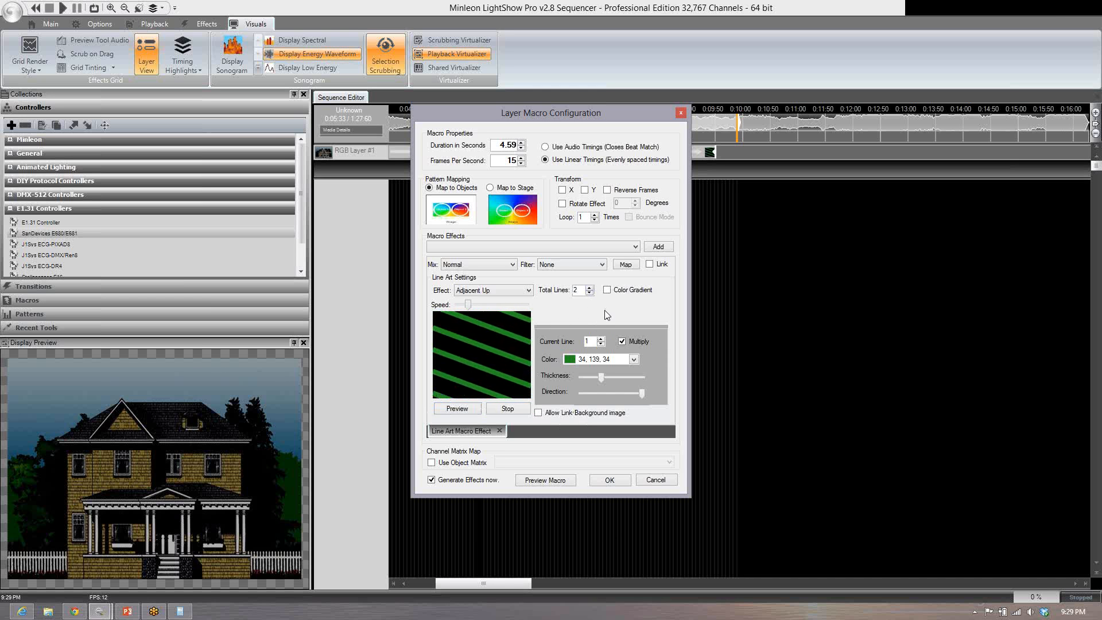
Step: For line 2 of the line art, set the direction to the middle of its range and apply Multiply
{"action": "left_click", "coordinate": [601, 338]}
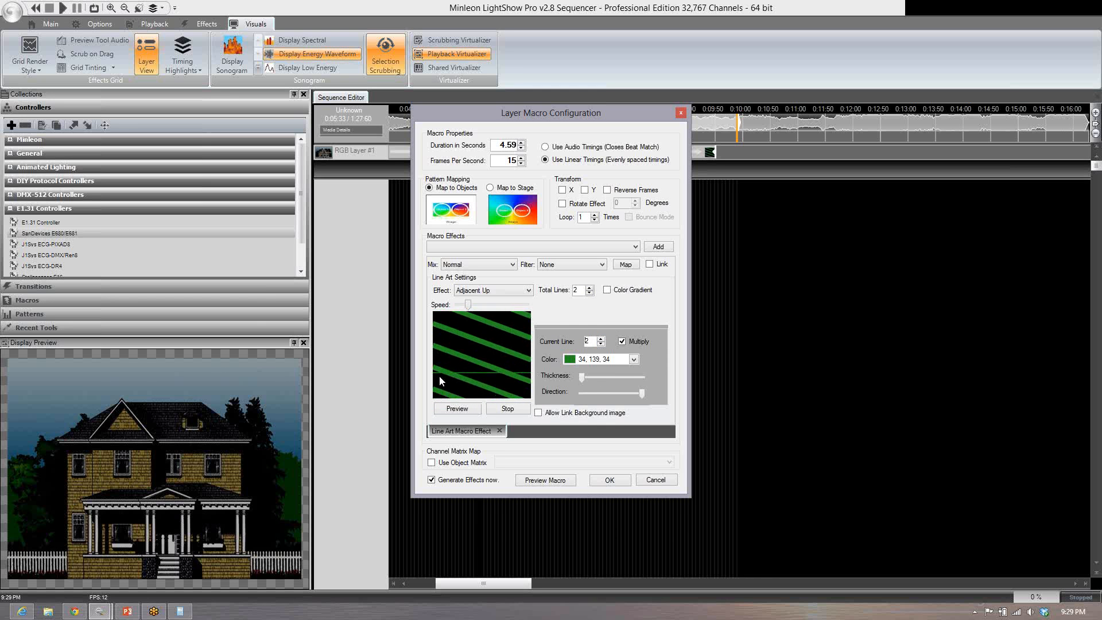
{"action": "left_click", "coordinate": [610, 392]}
{"action": "left_click", "coordinate": [622, 342]}
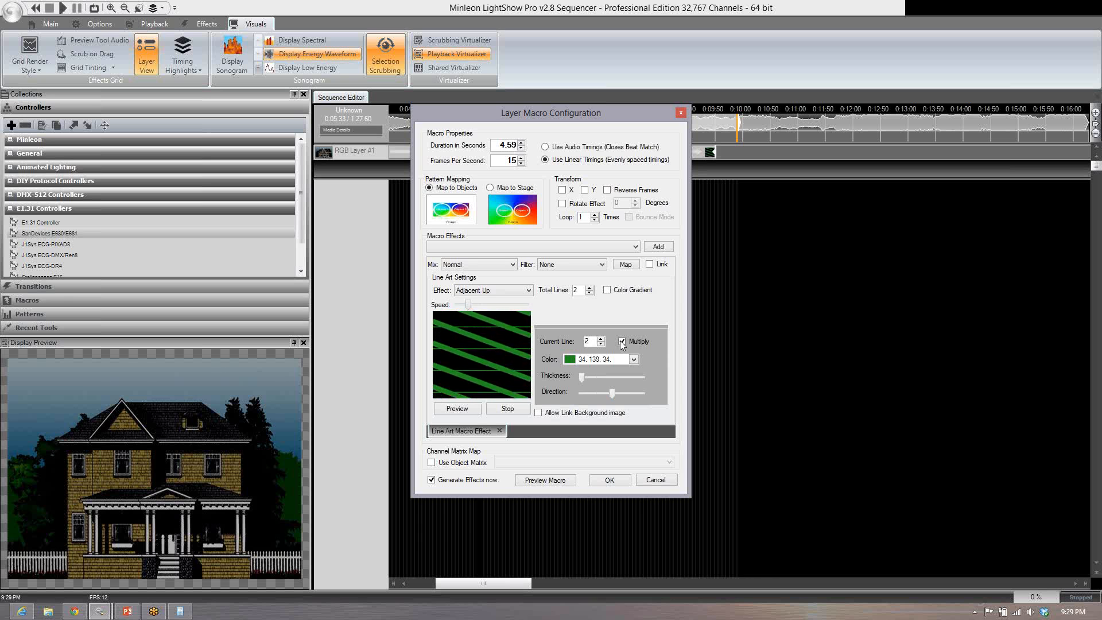
{"action": "left_click", "coordinate": [622, 342]}
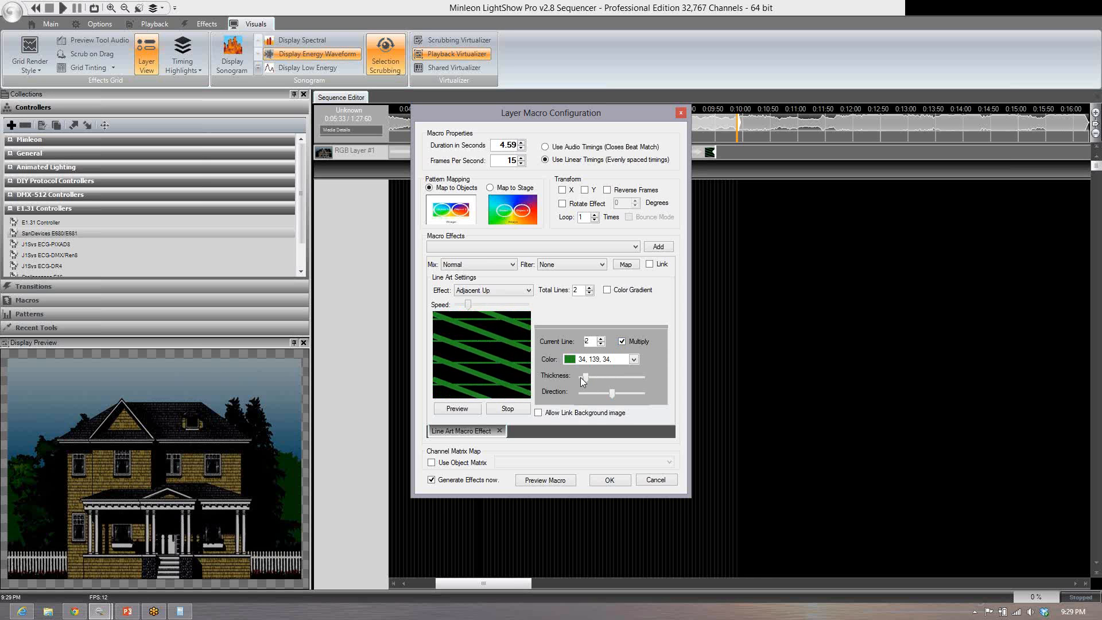
Step: Thicken line 2 of the line art, set its direction to the minimum and its color to Yellow, and accept the configuration
{"action": "left_click_drag", "start_coordinate": [582, 377], "coordinate": [551, 396]}
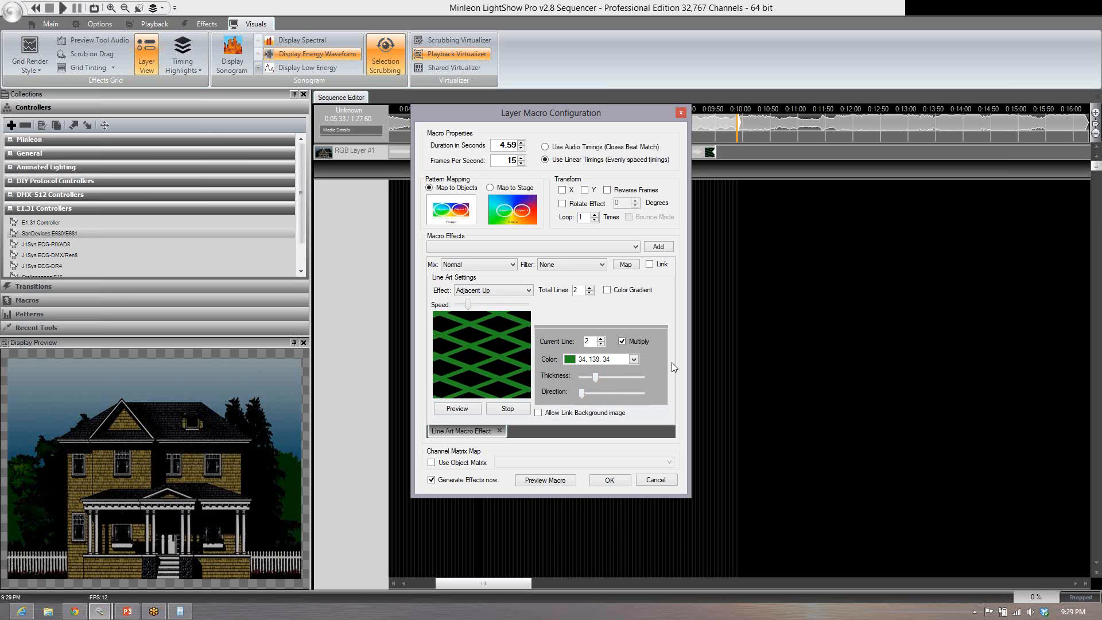
{"action": "left_click", "coordinate": [634, 360]}
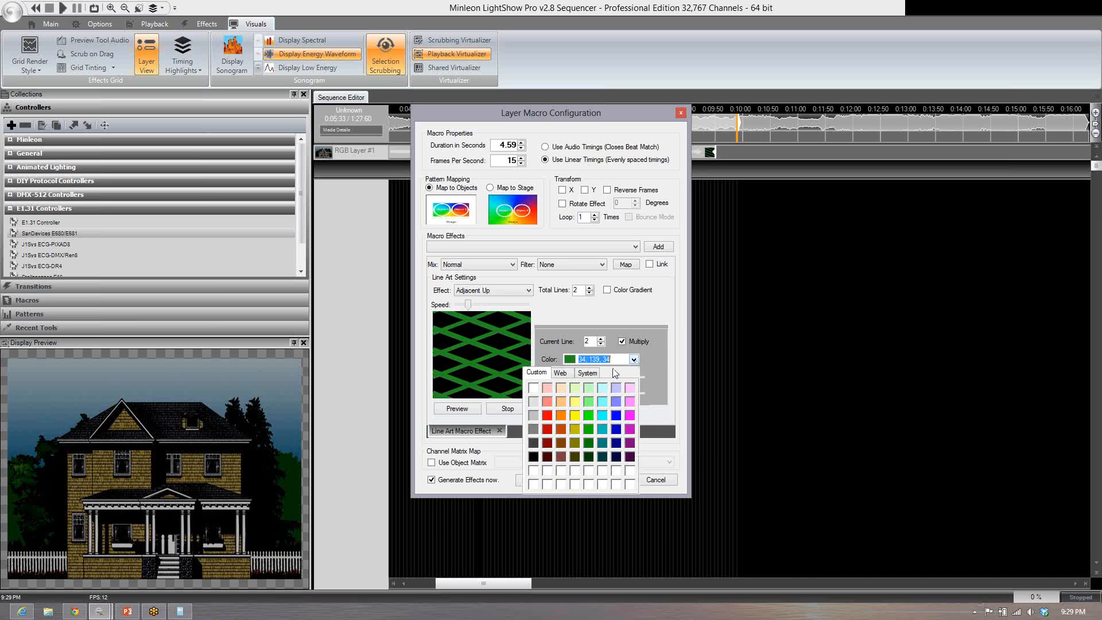
{"action": "left_click", "coordinate": [577, 416]}
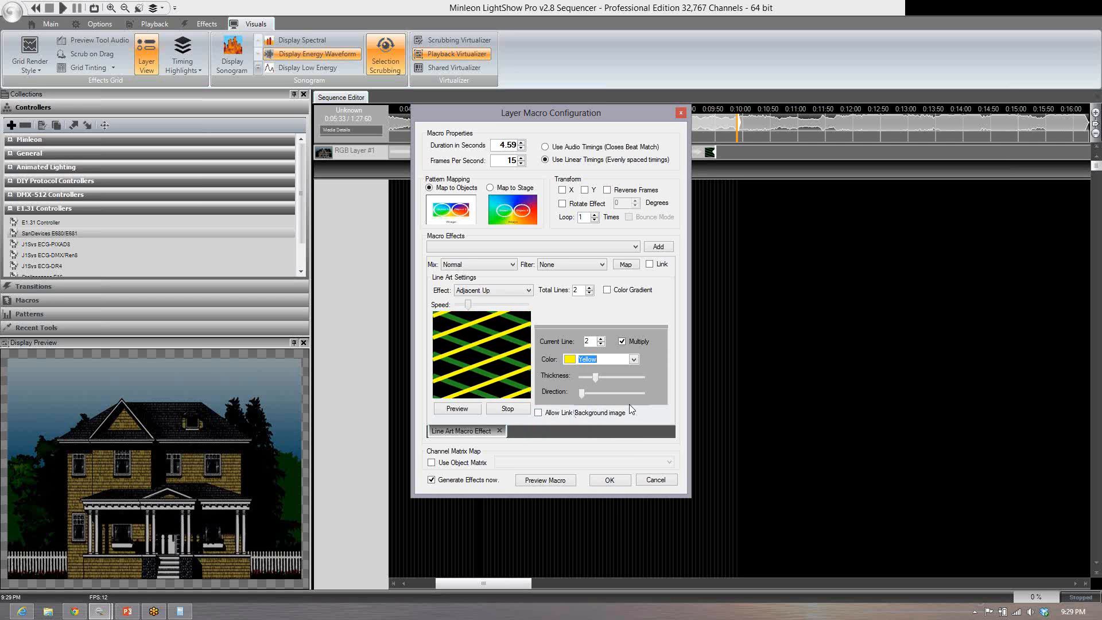
{"action": "left_click", "coordinate": [611, 479]}
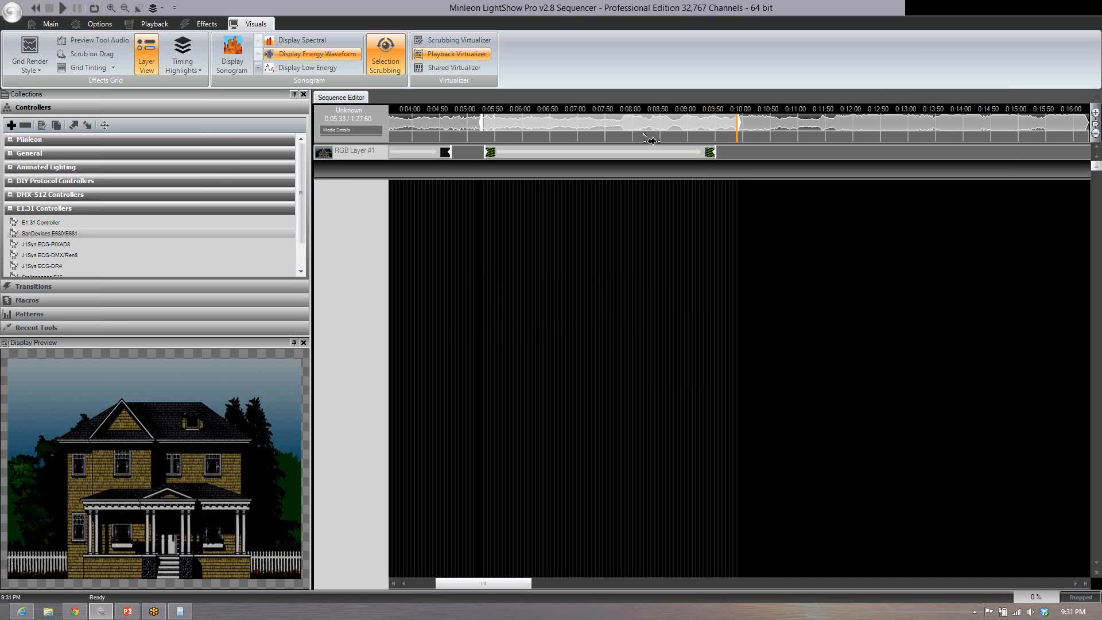
Step: Play the selected section, and rewind and play the sequence from the beginning until the Adjacent Up macro has run
{"action": "left_click", "coordinate": [63, 8]}
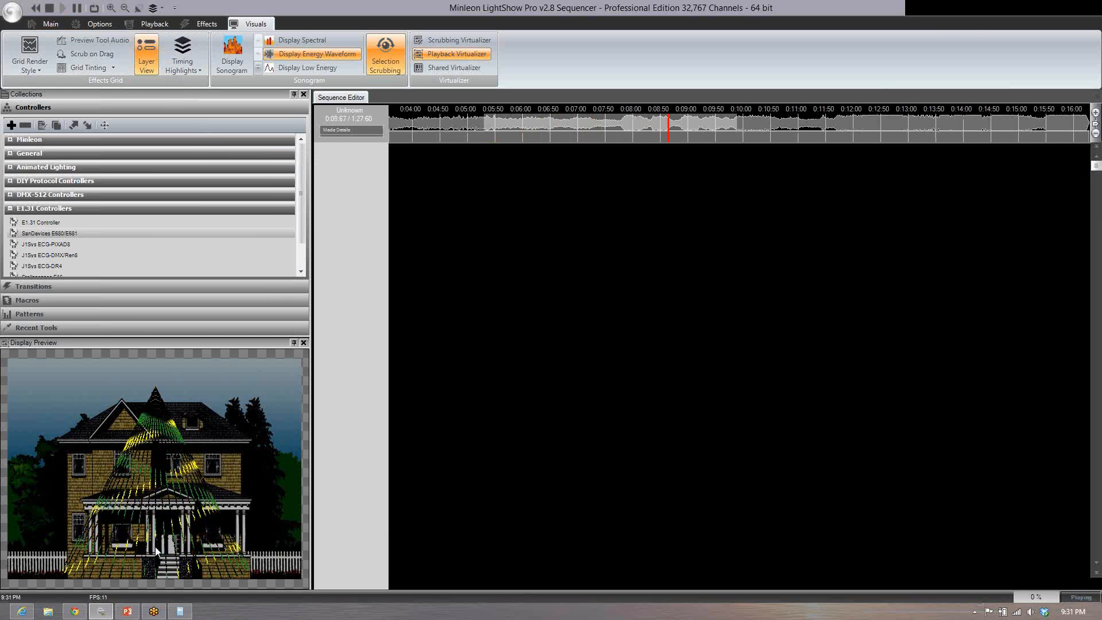
{"action": "key", "text": "space"}
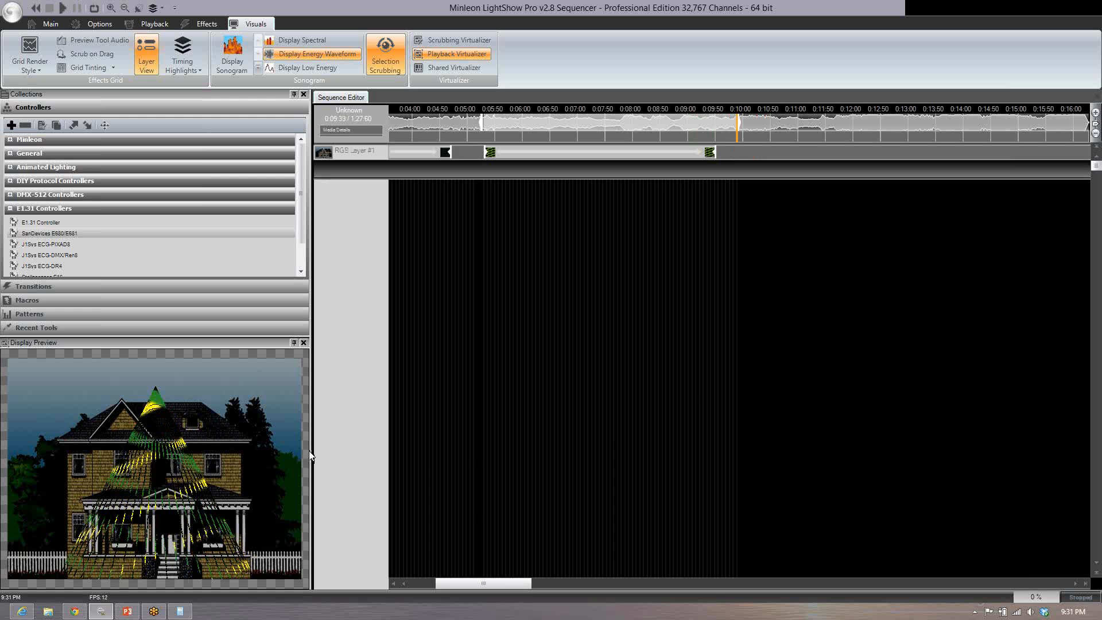
{"action": "left_click", "coordinate": [36, 9]}
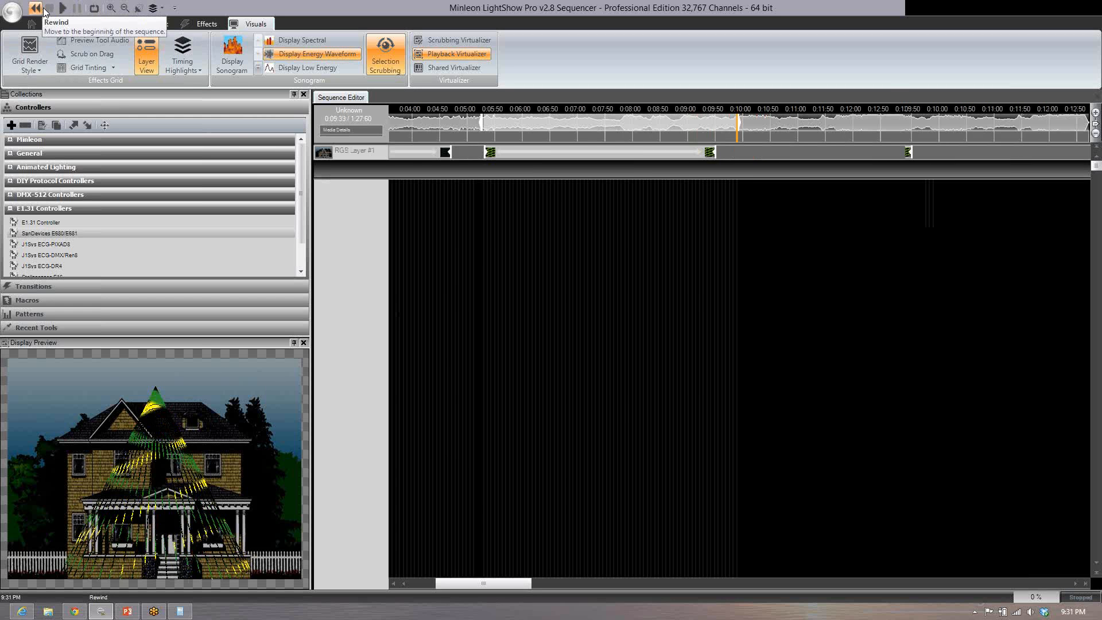
{"action": "left_click", "coordinate": [62, 9]}
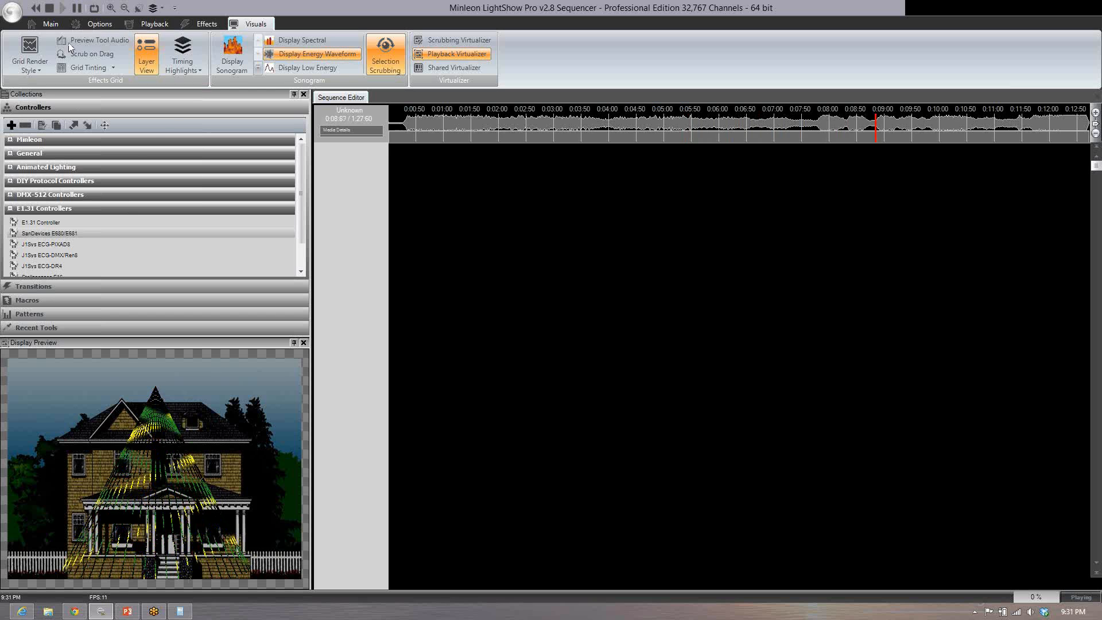
{"action": "left_click", "coordinate": [48, 6]}
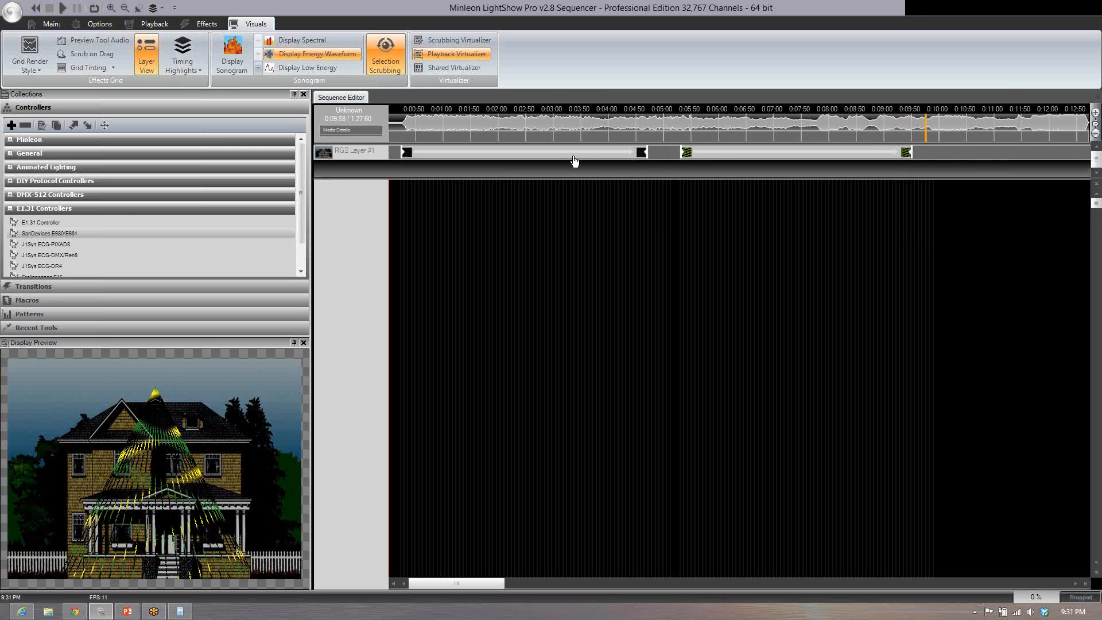
Step: Reopen the Adjacent Up macro's configuration, preview the line art and set line 1's direction to the minimum
{"action": "right_click", "coordinate": [721, 154]}
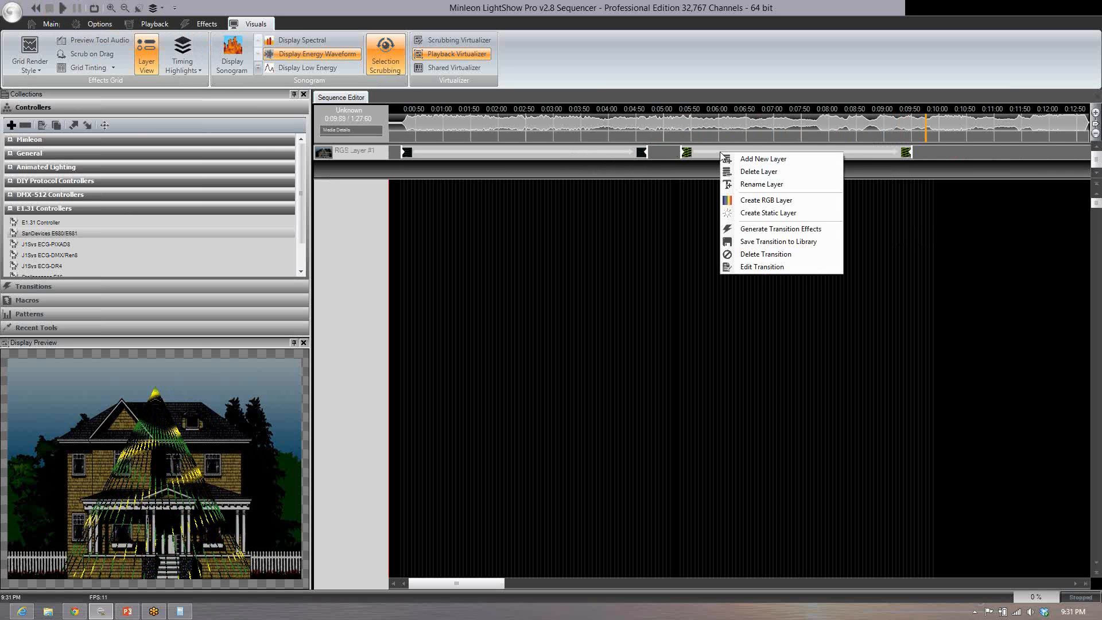
{"action": "left_click", "coordinate": [737, 263]}
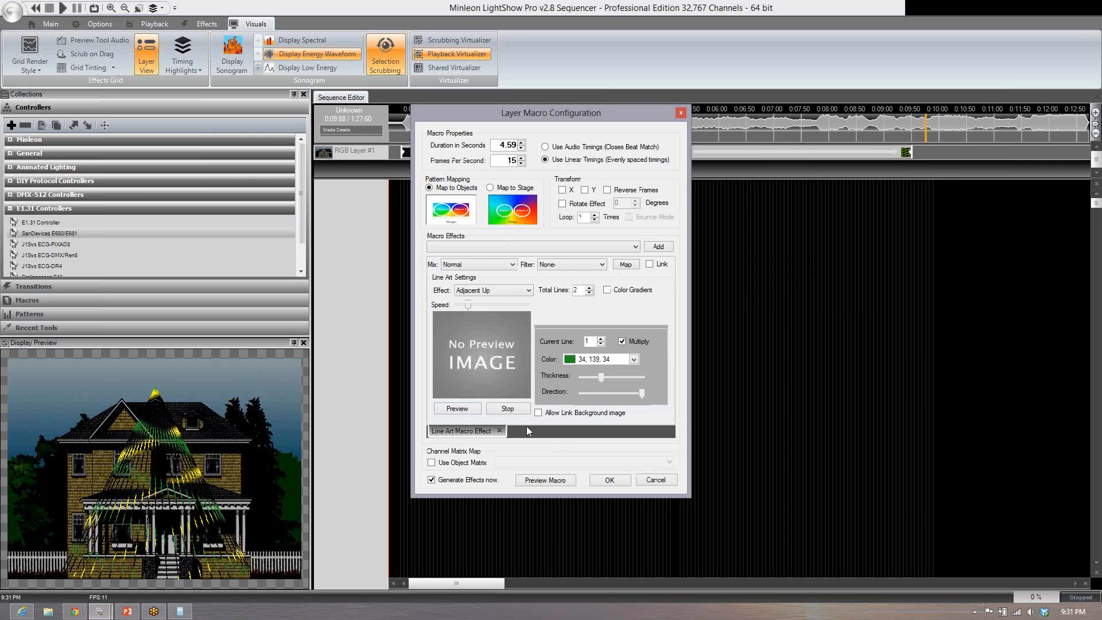
{"action": "left_click", "coordinate": [451, 408]}
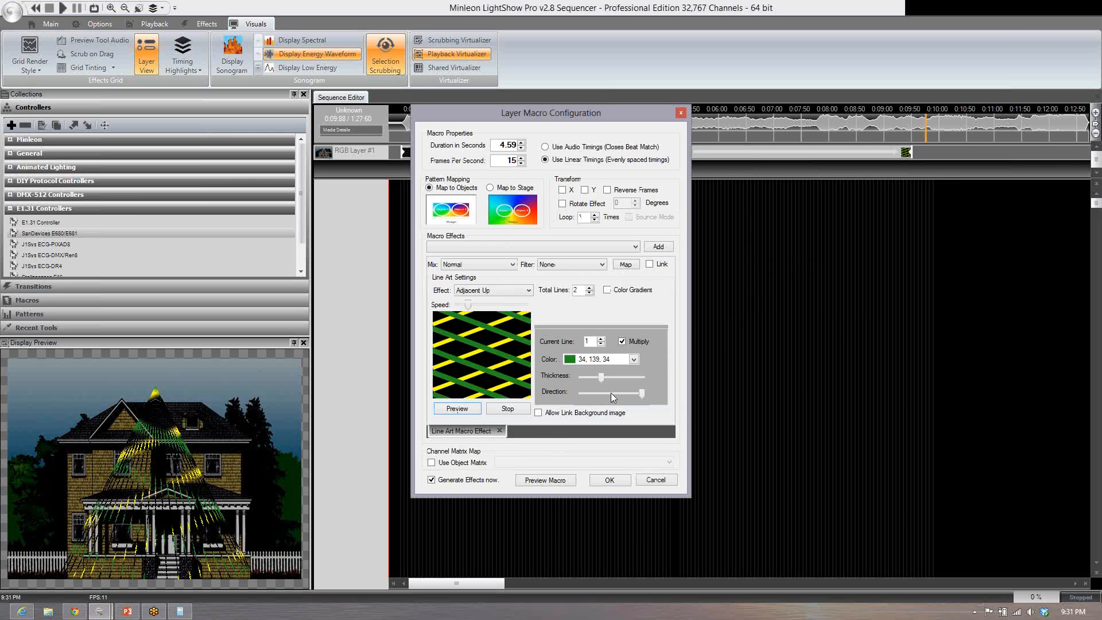
{"action": "left_click_drag", "start_coordinate": [642, 394], "coordinate": [573, 399]}
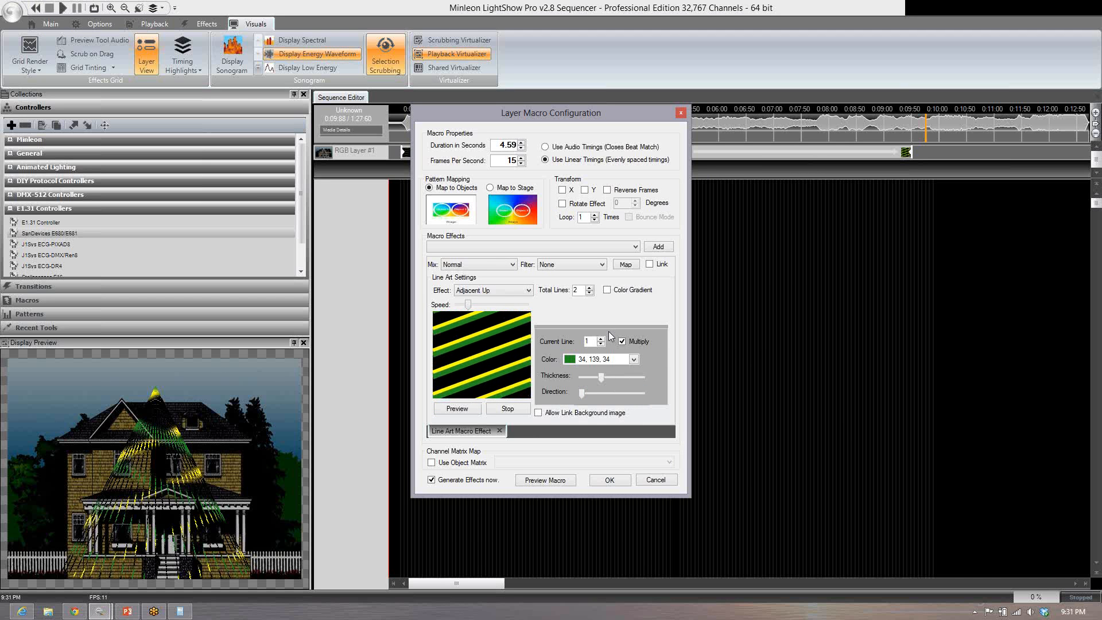
Step: Set the total lines to 3, make line 3 White and accept the configuration to generate the effects
{"action": "left_click", "coordinate": [590, 287]}
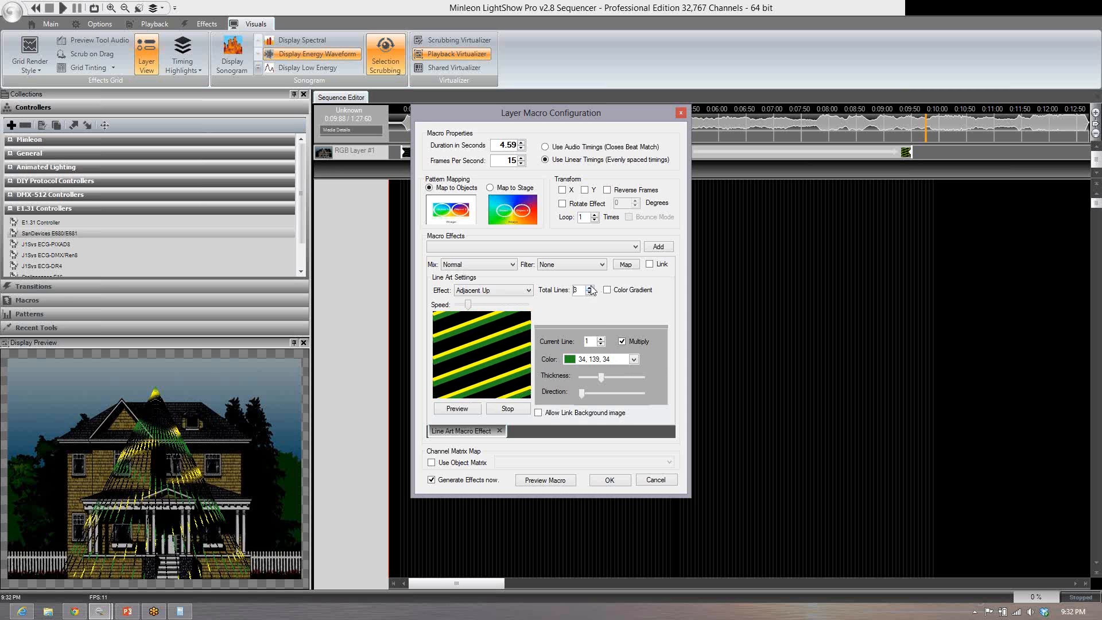
{"action": "left_click", "coordinate": [601, 339]}
{"action": "left_click", "coordinate": [602, 338]}
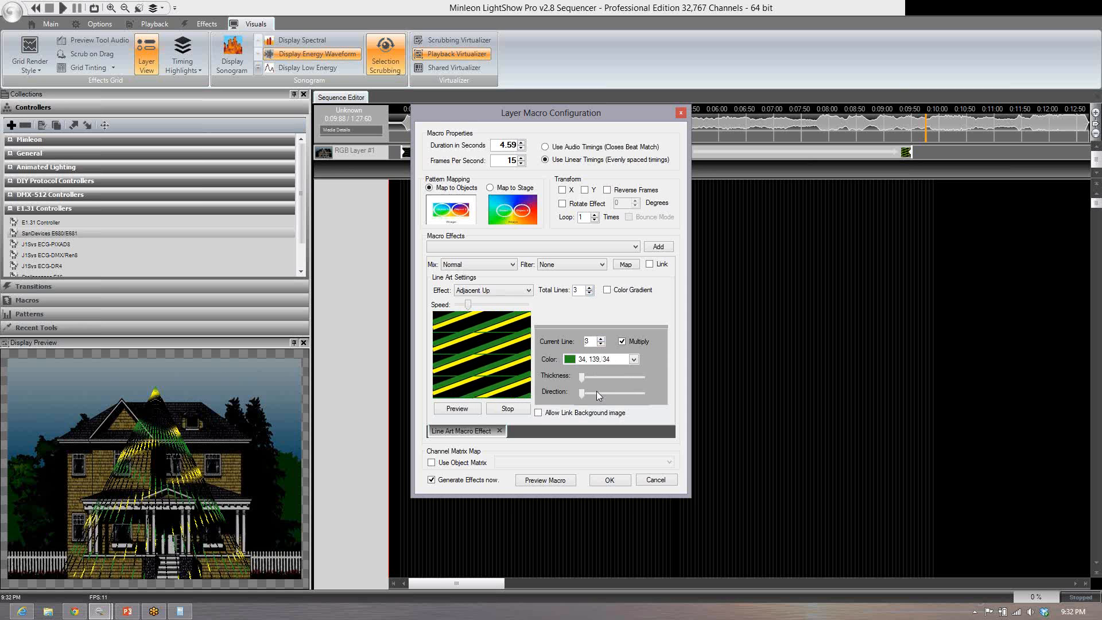
{"action": "left_click", "coordinate": [634, 360]}
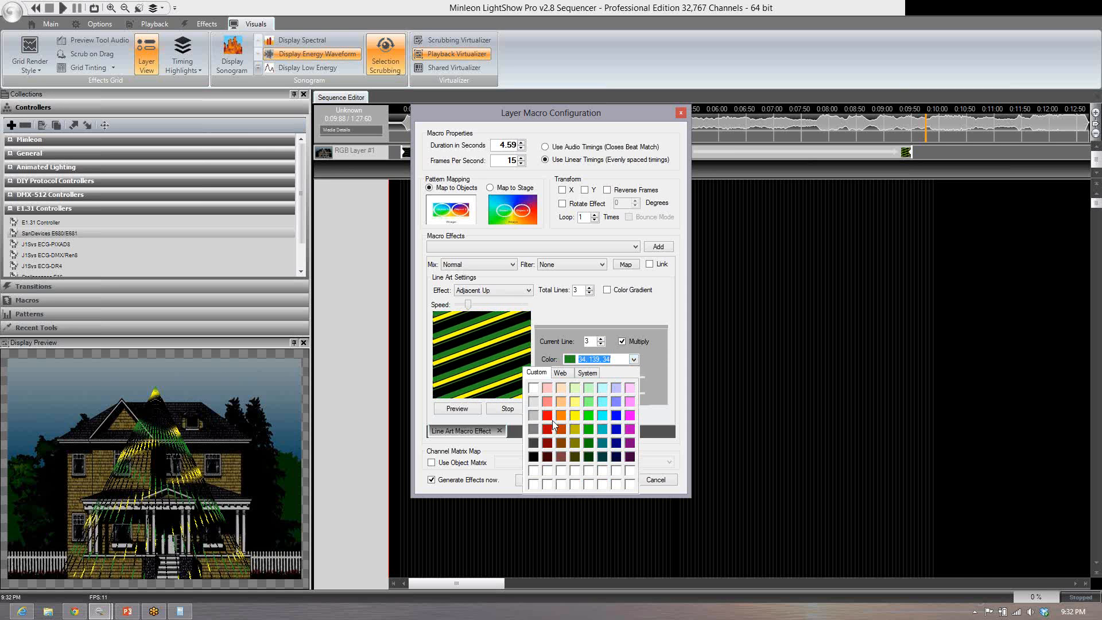
{"action": "left_click", "coordinate": [533, 387]}
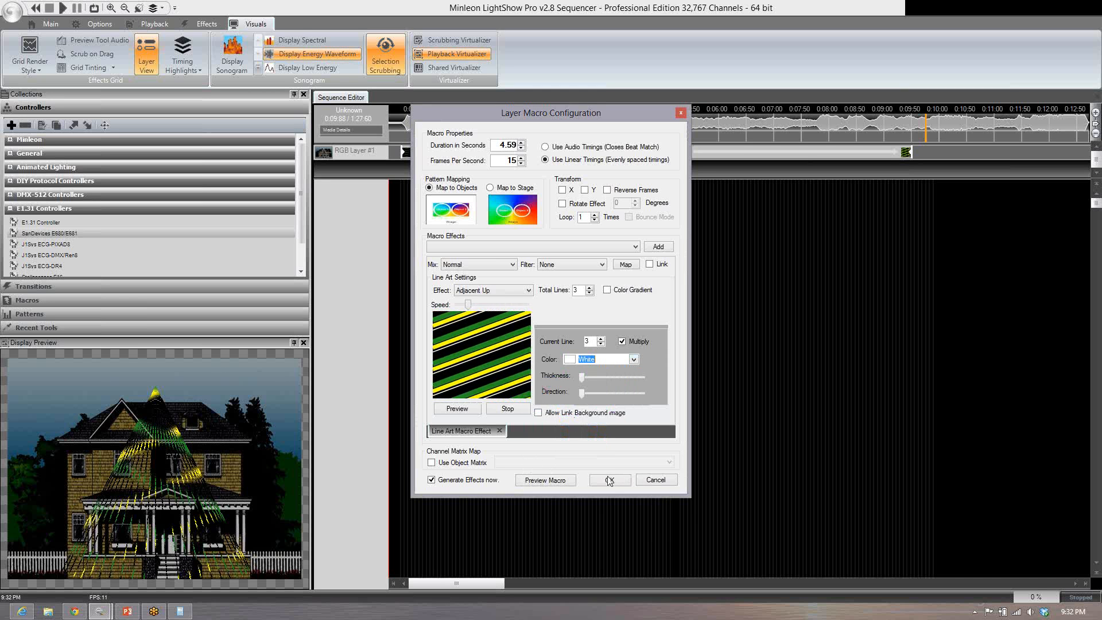
{"action": "left_click", "coordinate": [610, 480]}
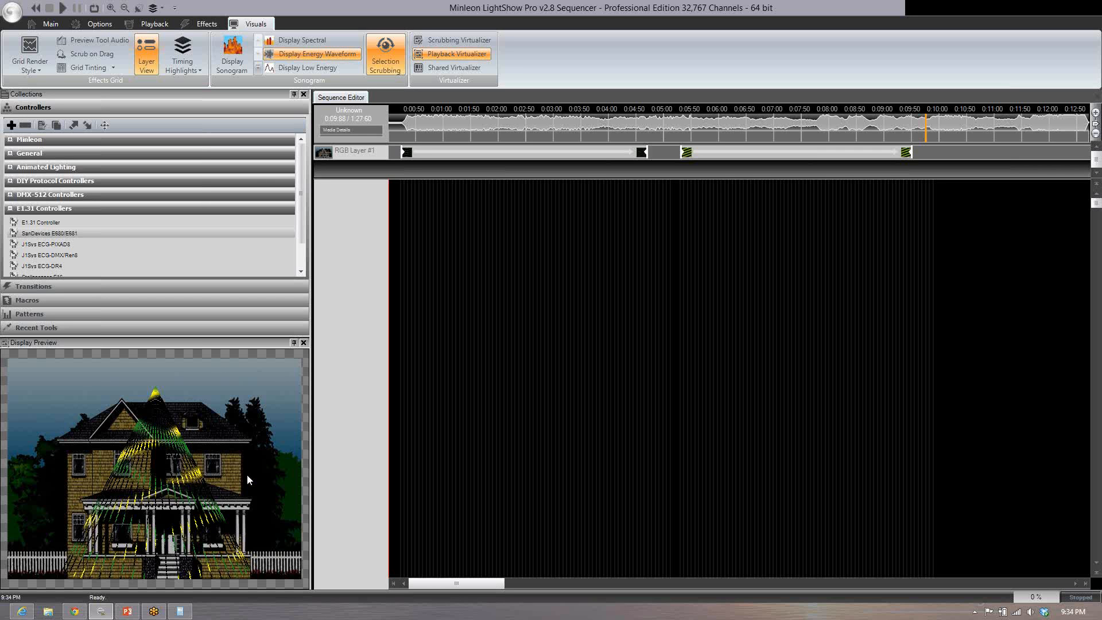
Step: Select the timeline section over the Adjacent Up macro, try an undo and play the section
{"action": "left_click_drag", "start_coordinate": [456, 588], "coordinate": [476, 587]}
{"action": "left_click_drag", "start_coordinate": [569, 132], "coordinate": [796, 138]}
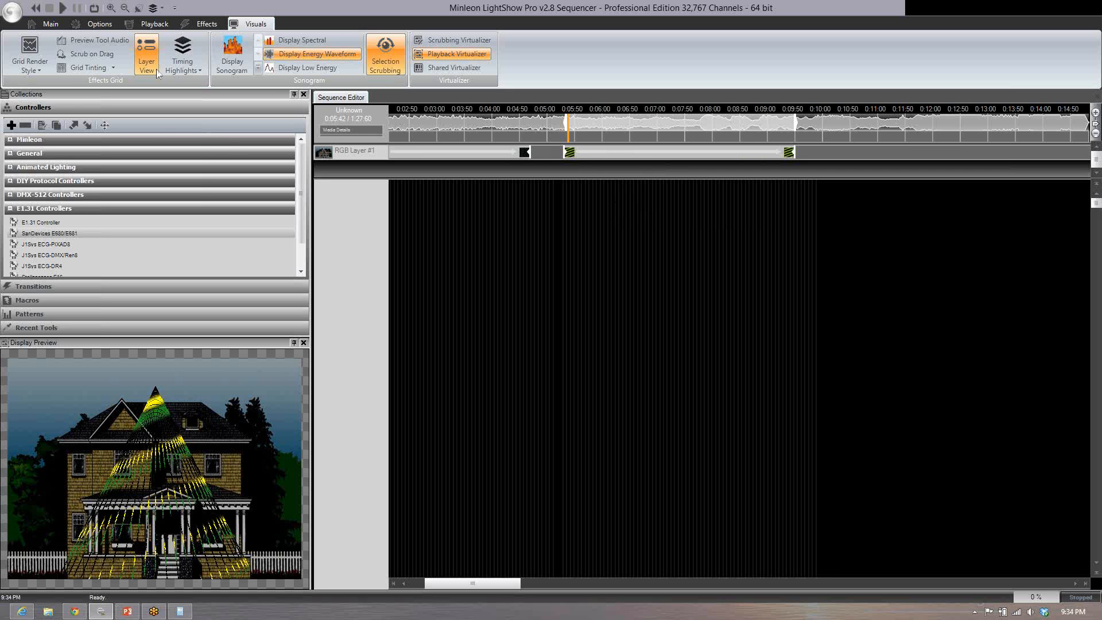
{"action": "left_click", "coordinate": [205, 25]}
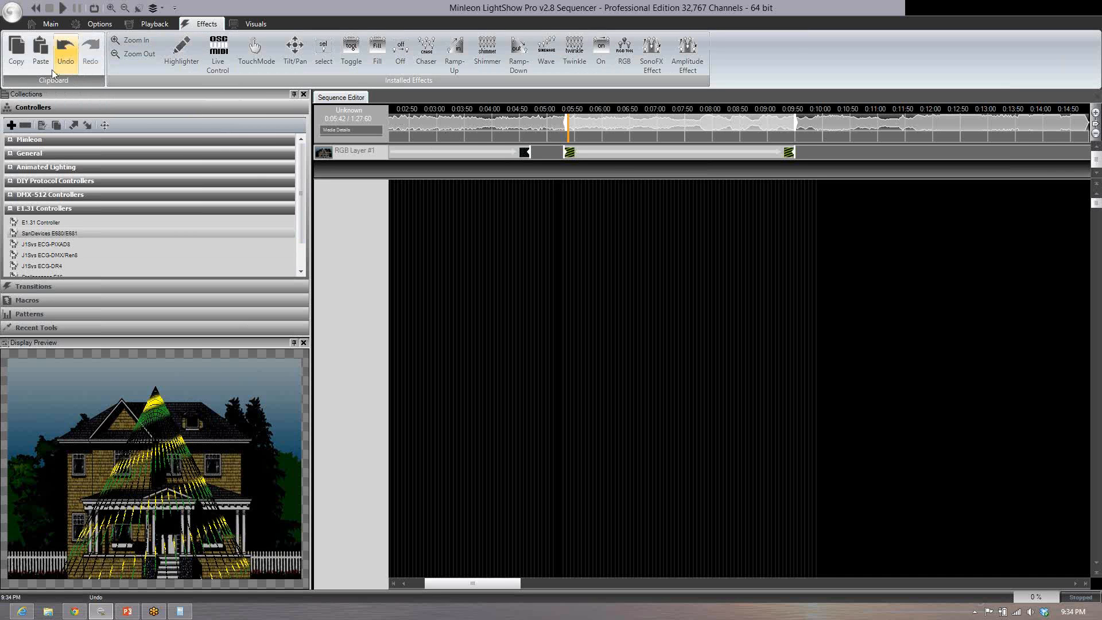
{"action": "left_click", "coordinate": [64, 60]}
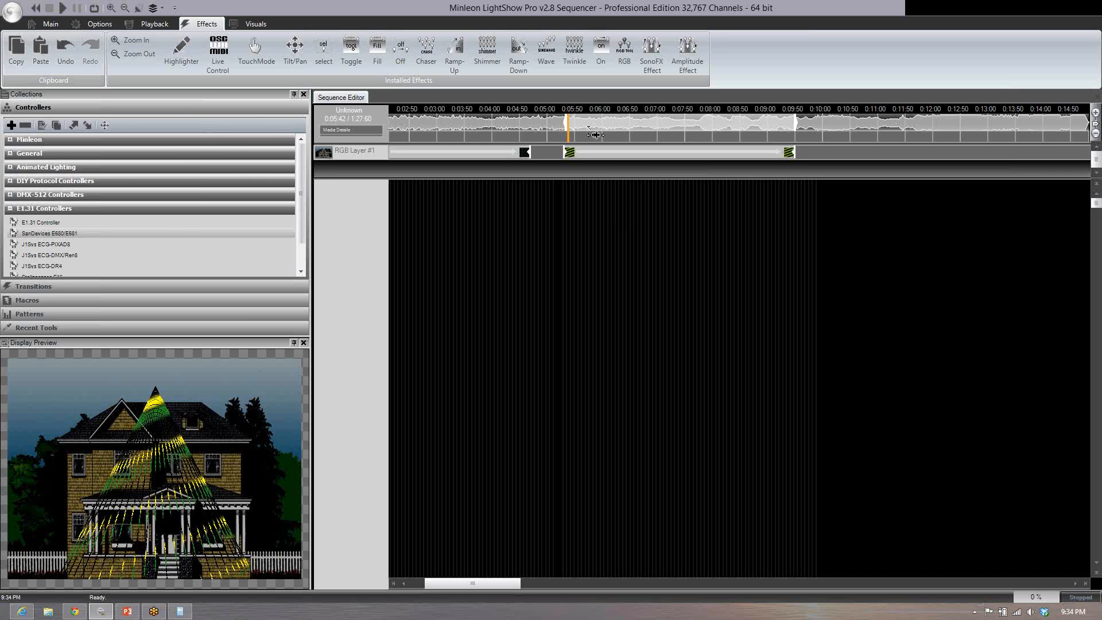
{"action": "left_click", "coordinate": [62, 8]}
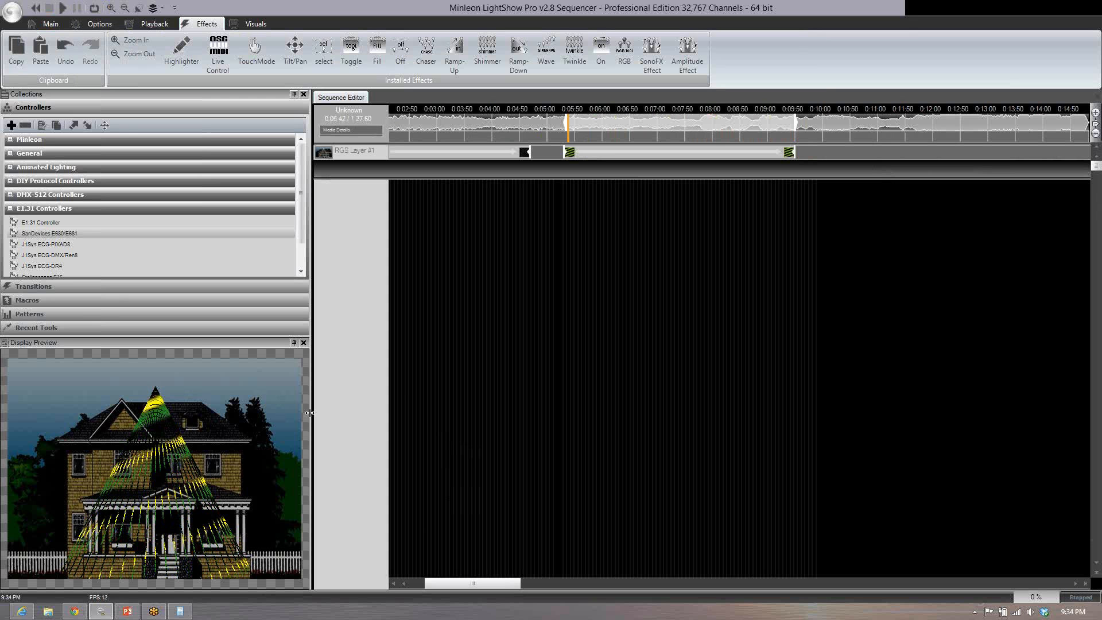
Step: Reopen the Adjacent Up macro's configuration and add a ColorSlider Macro Effect to it
{"action": "right_click", "coordinate": [651, 159]}
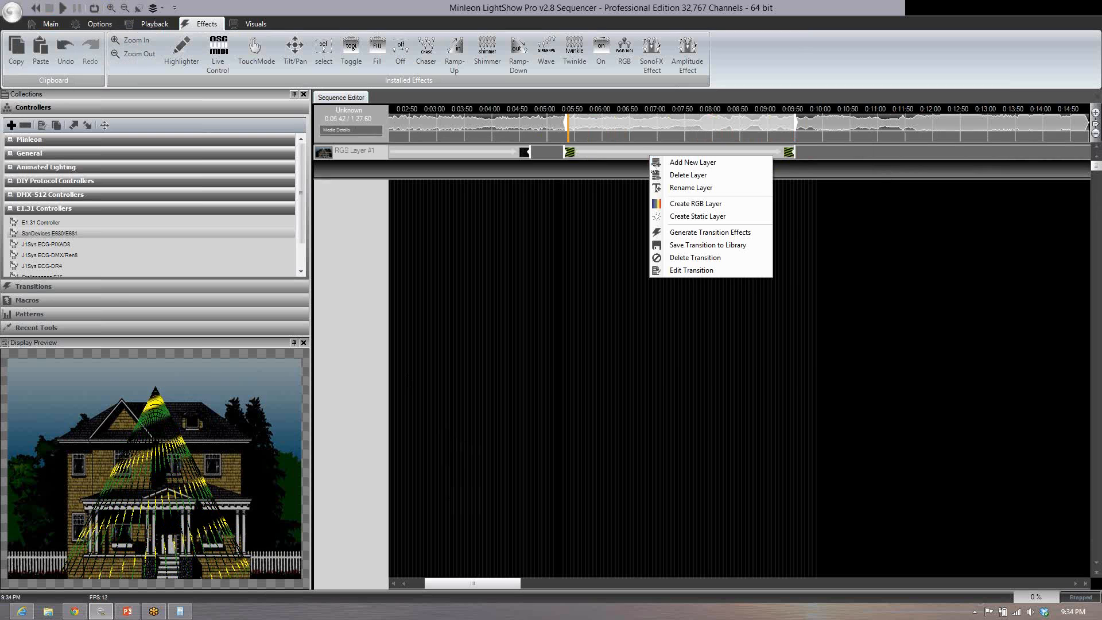
{"action": "left_click", "coordinate": [689, 271]}
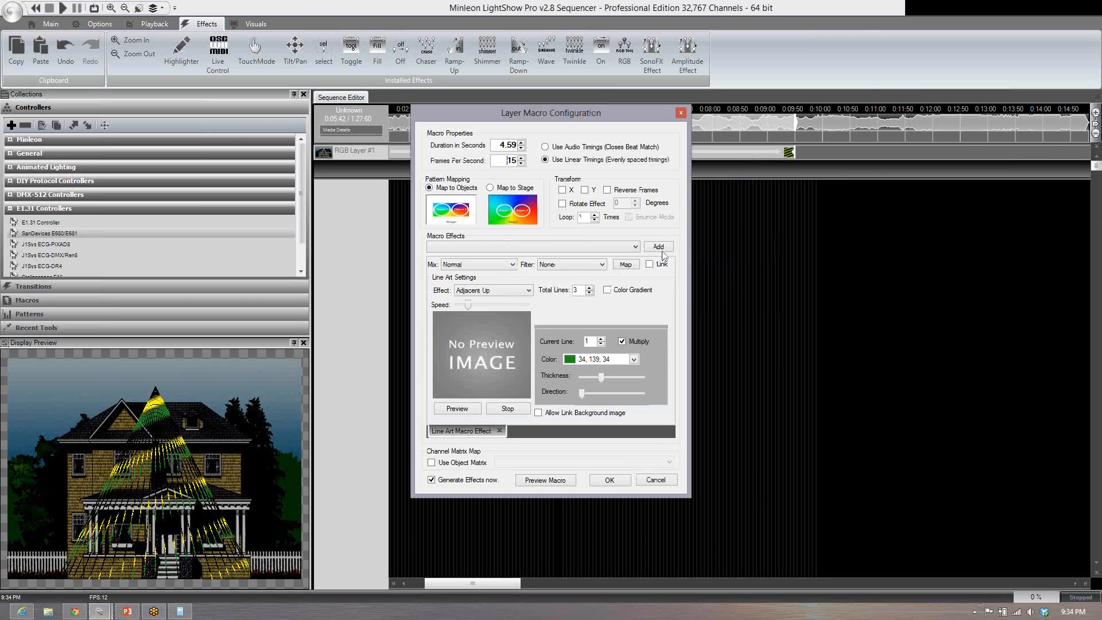
{"action": "left_click", "coordinate": [597, 248]}
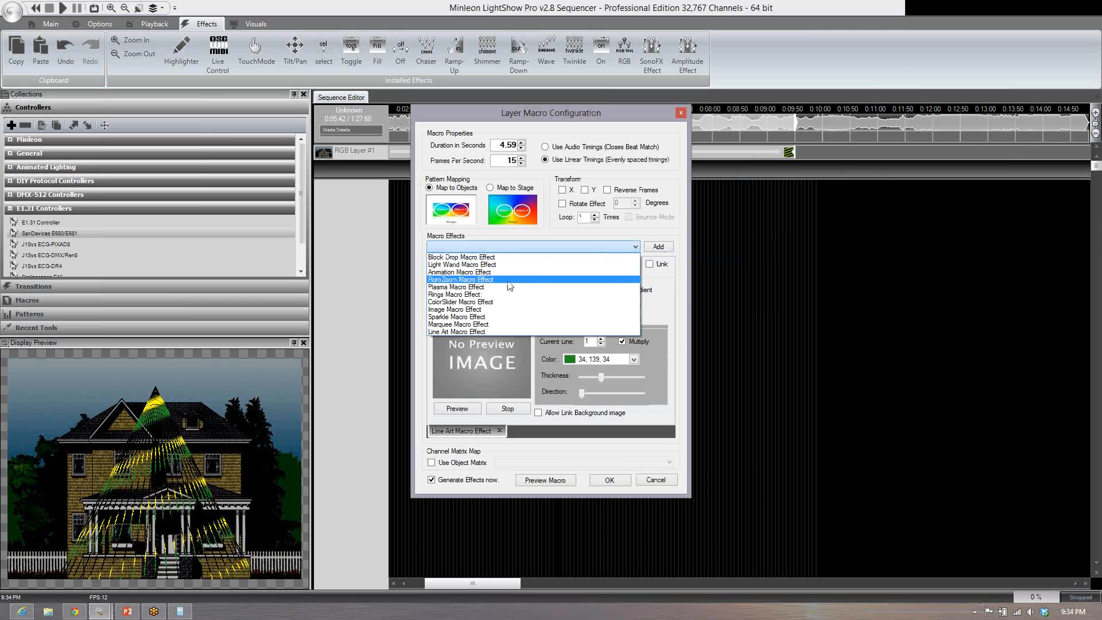
{"action": "left_click", "coordinate": [482, 303]}
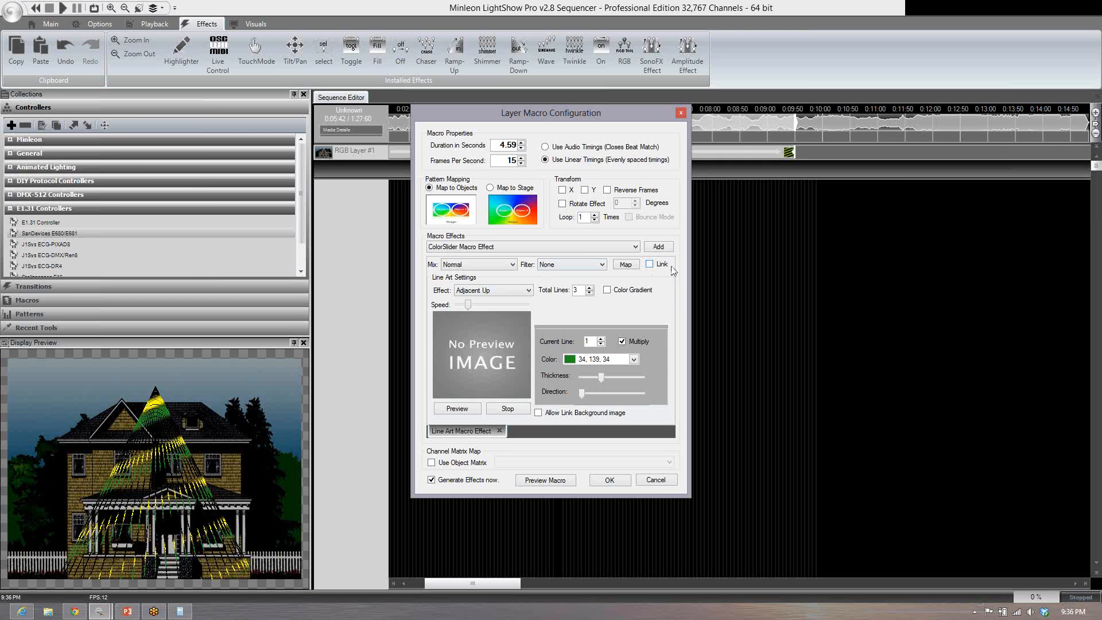
{"action": "left_click", "coordinate": [659, 247]}
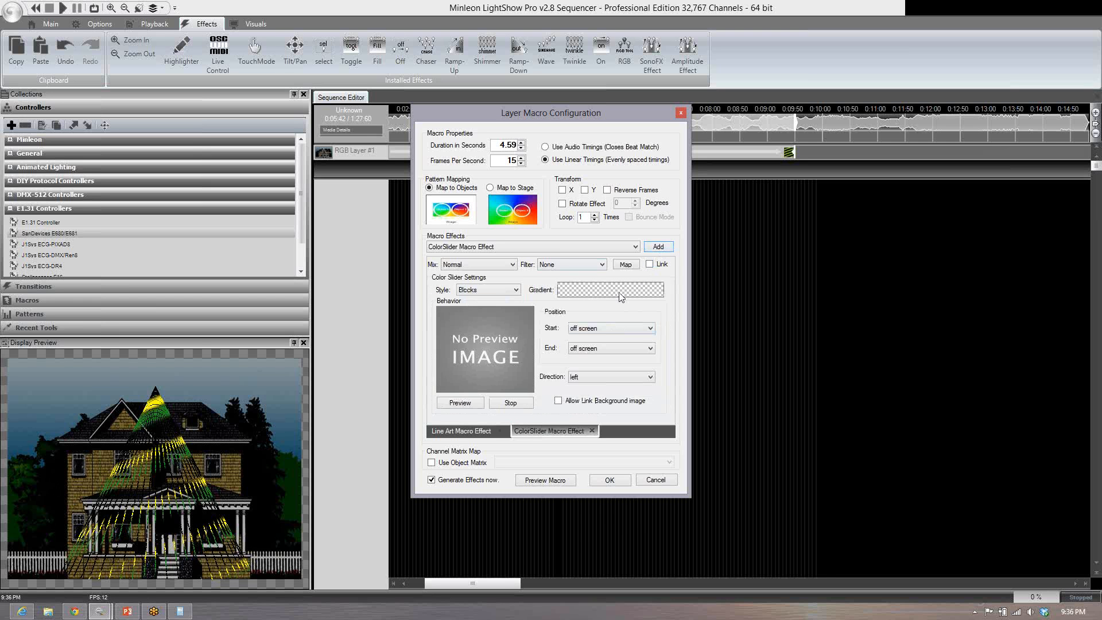
Step: Apply the Spectrum preset as the color slider's gradient
{"action": "left_click", "coordinate": [620, 297]}
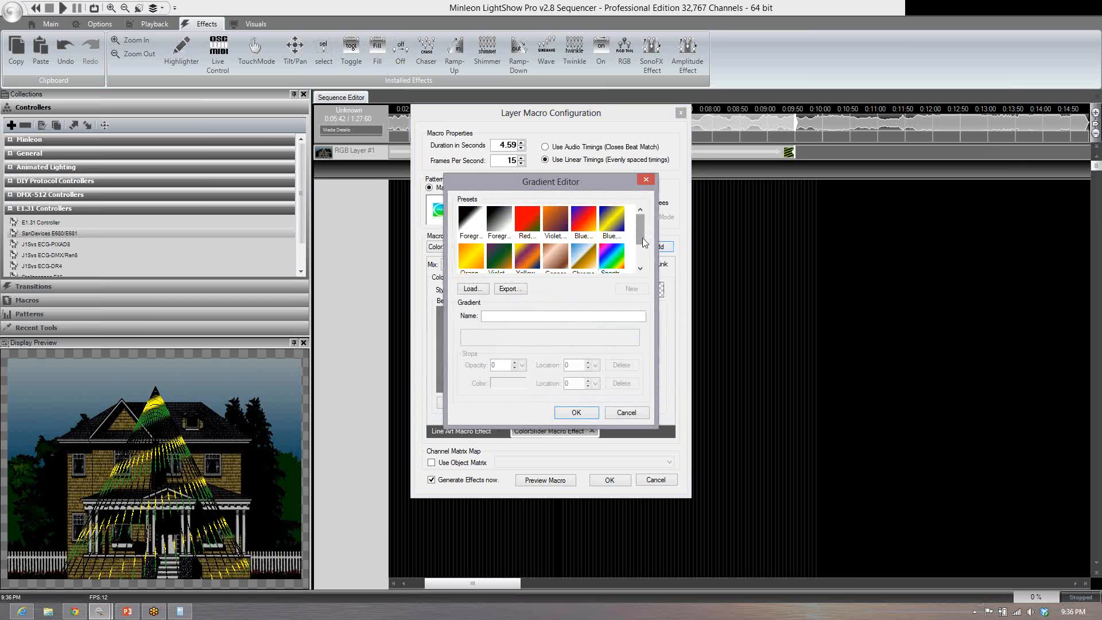
{"action": "scroll", "coordinate": [643, 247], "scroll_direction": "down", "scroll_amount": 3}
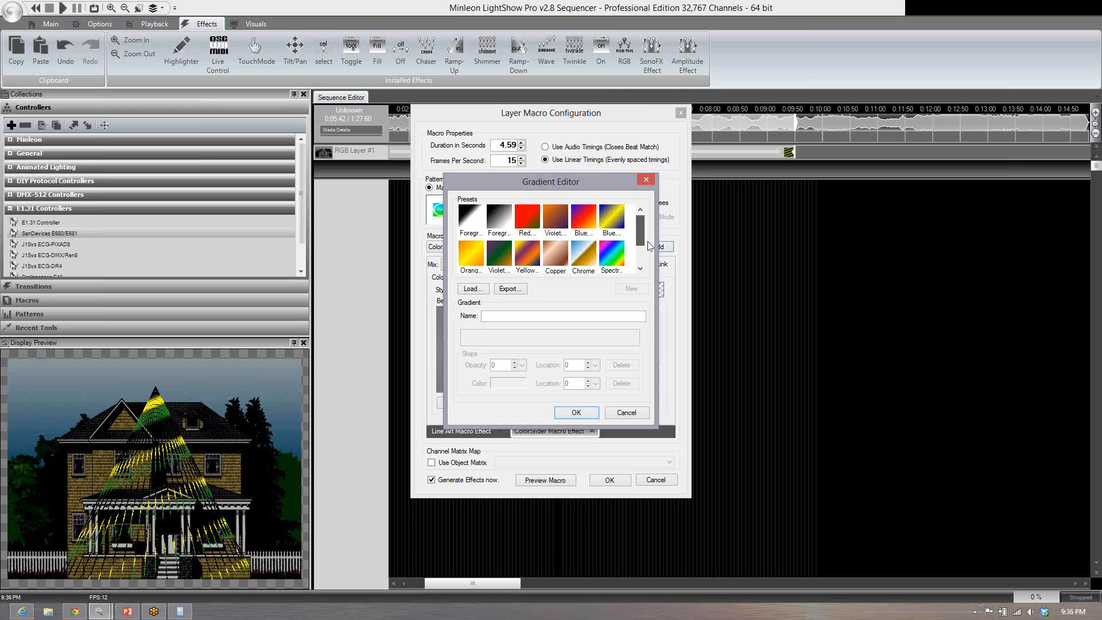
{"action": "scroll", "coordinate": [639, 246], "scroll_direction": "up", "scroll_amount": 1}
{"action": "left_click", "coordinate": [612, 221]}
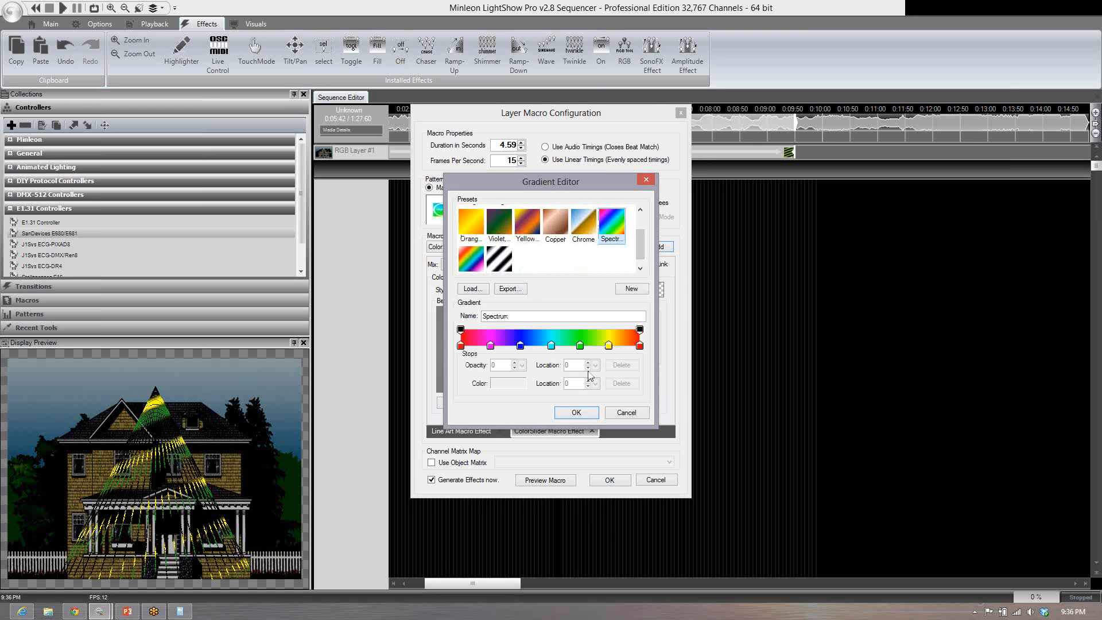
{"action": "left_click", "coordinate": [576, 414]}
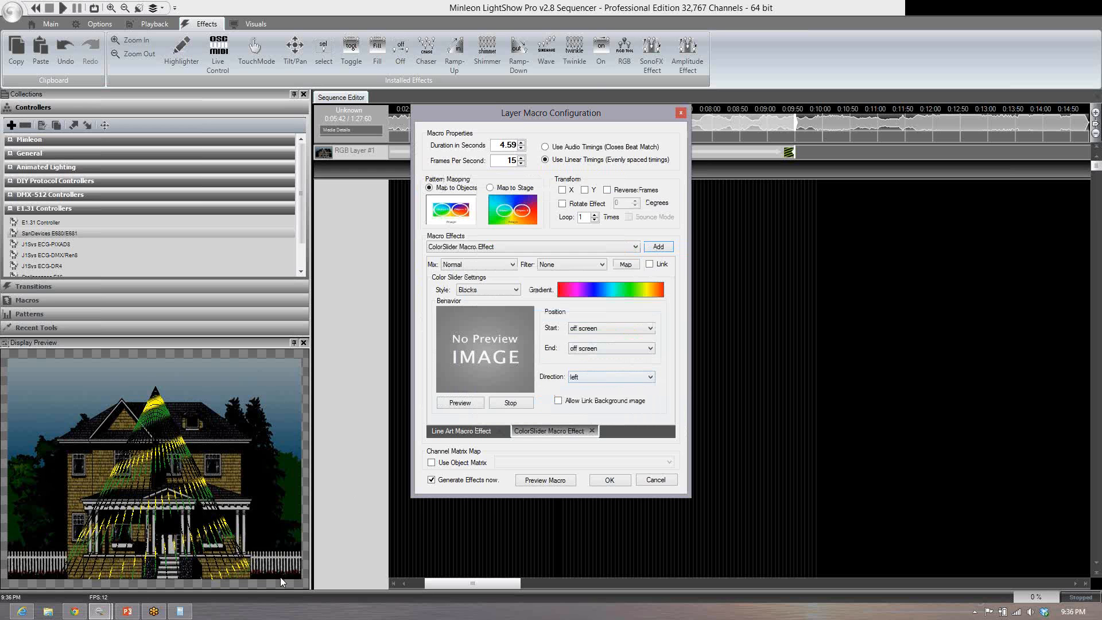
Step: Set the color slider's direction to up and preview the effect
{"action": "left_click", "coordinate": [628, 379]}
{"action": "left_click", "coordinate": [583, 403]}
{"action": "left_click", "coordinate": [462, 403]}
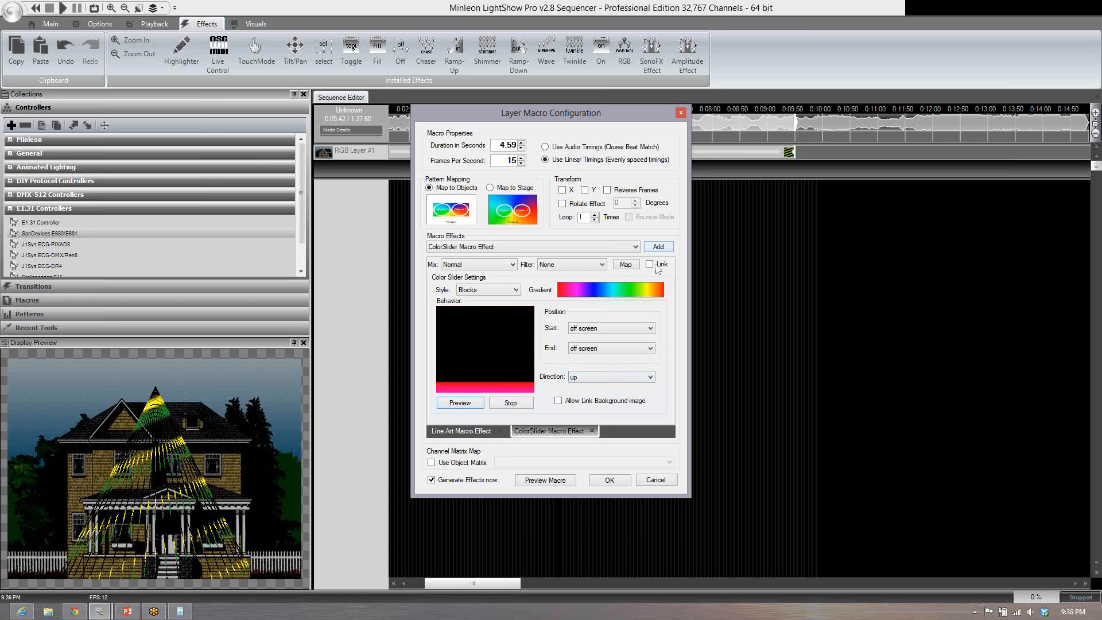
Step: Allow the link background image and enable Link on both the ColorSlider and Line Art macro effects
{"action": "left_click", "coordinate": [558, 400]}
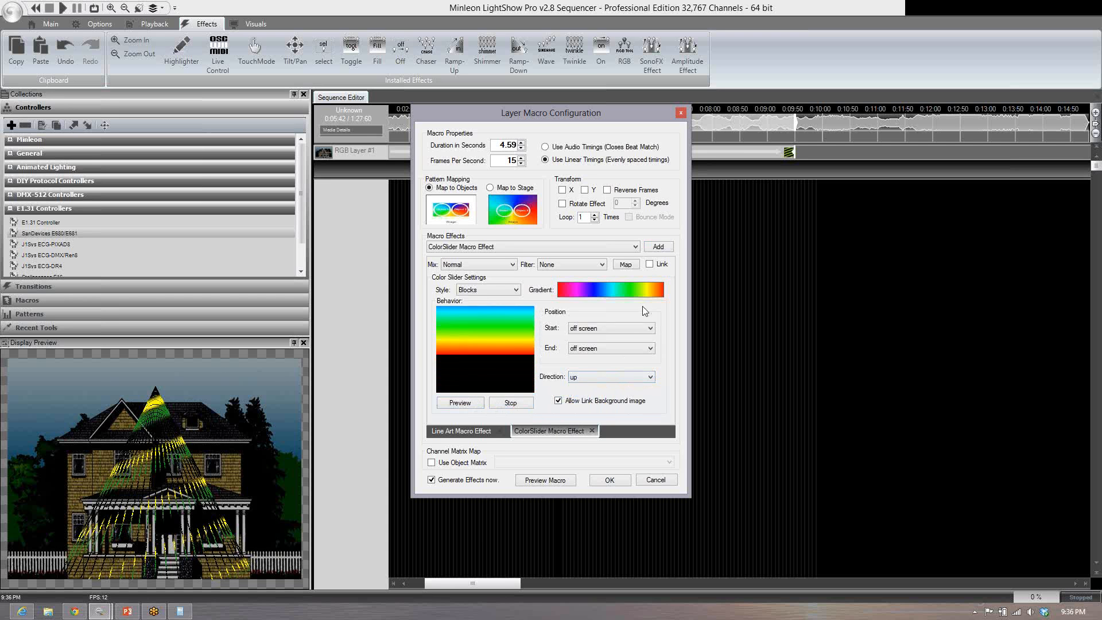
{"action": "left_click", "coordinate": [650, 265]}
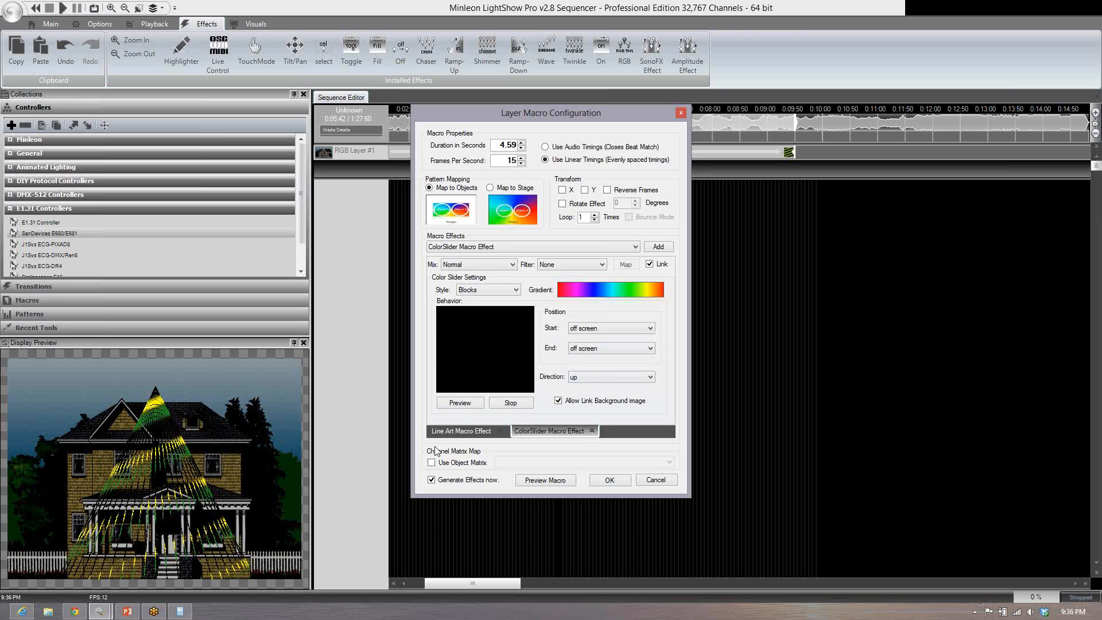
{"action": "left_click", "coordinate": [464, 432]}
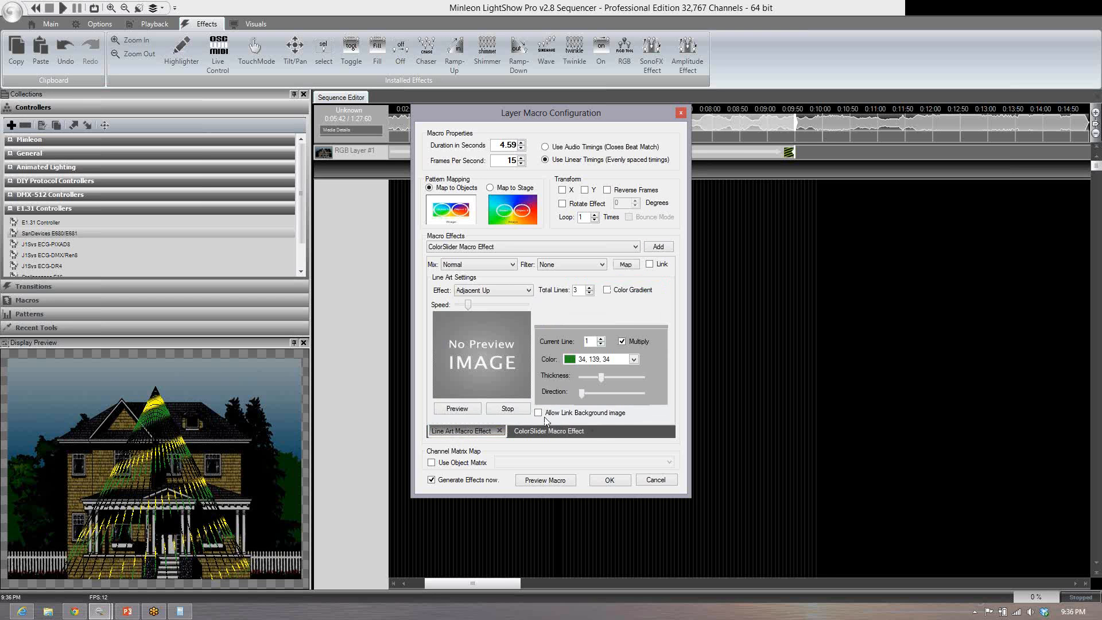
{"action": "left_click", "coordinate": [545, 430]}
{"action": "left_click", "coordinate": [463, 431]}
{"action": "left_click", "coordinate": [539, 412]}
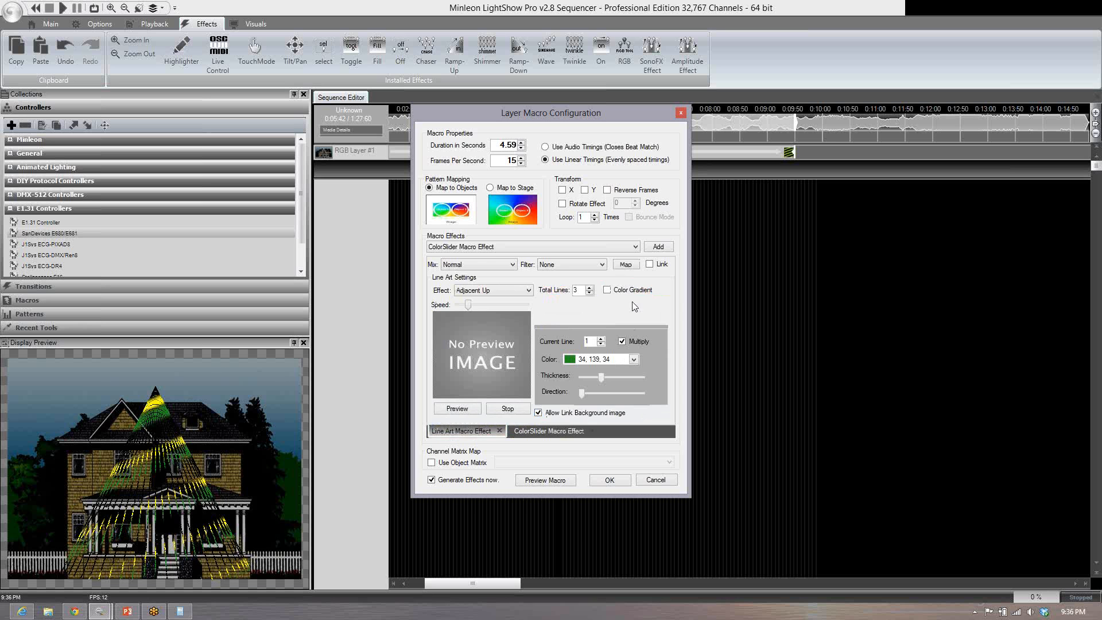
{"action": "left_click", "coordinate": [649, 264]}
{"action": "left_click", "coordinate": [527, 432]}
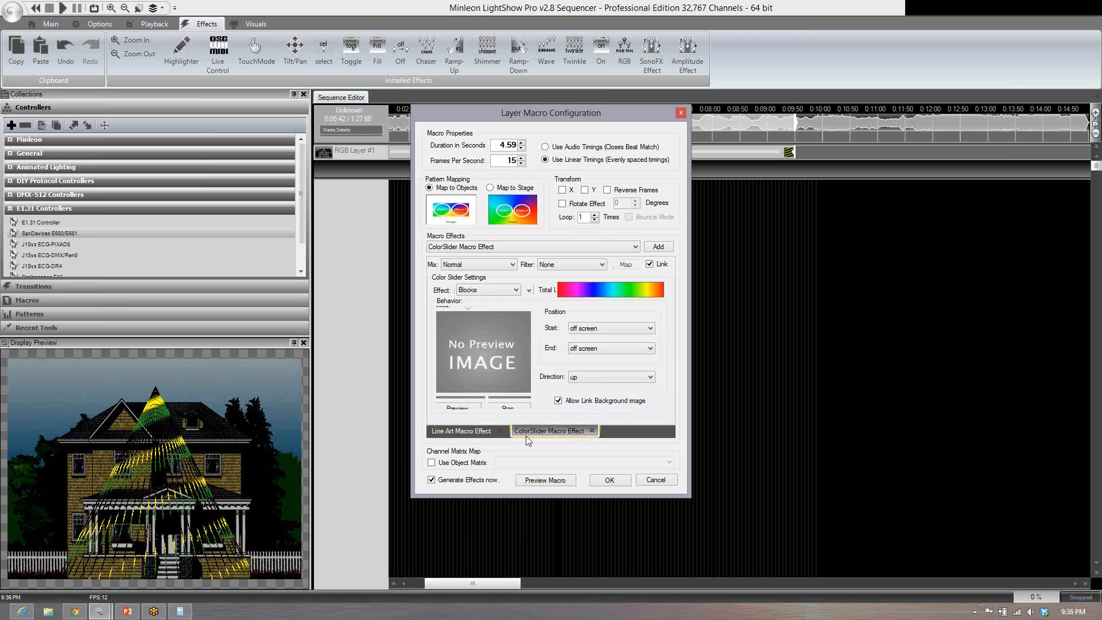
{"action": "left_click", "coordinate": [480, 435]}
Step: Preview the linked macro, place the ColorSlider effect ahead of the Line Art effect and accept the configuration
{"action": "left_click", "coordinate": [546, 481]}
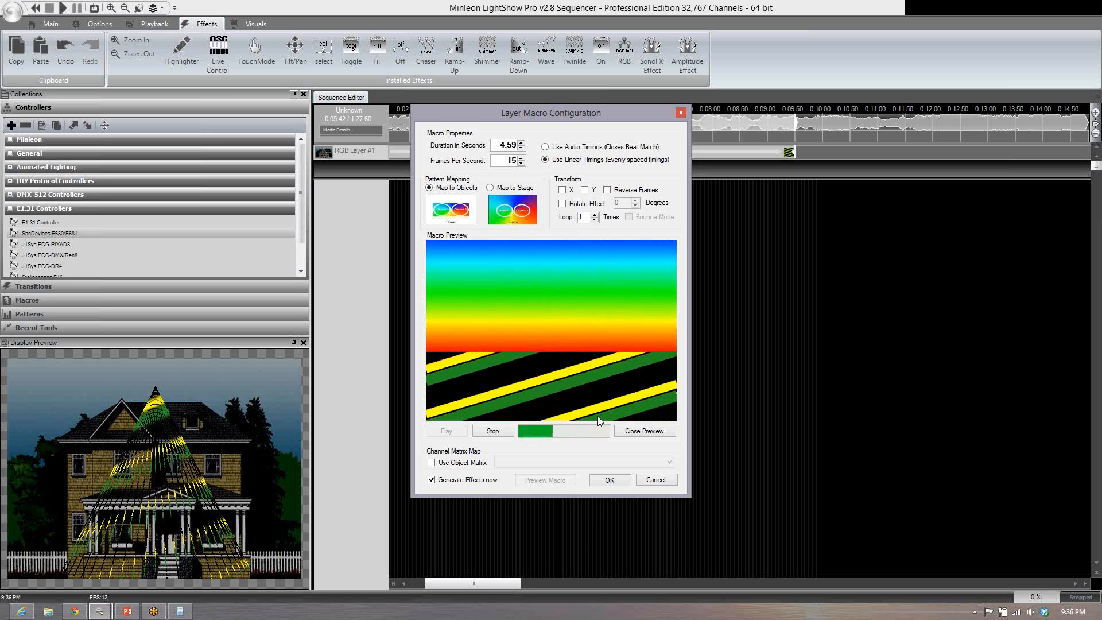
{"action": "left_click", "coordinate": [644, 431]}
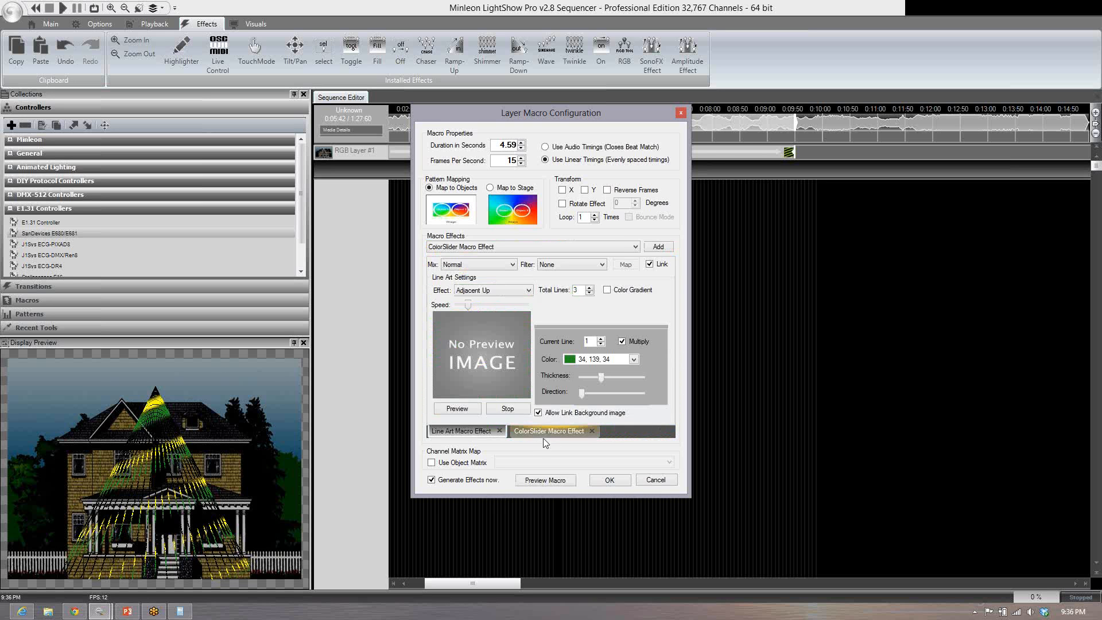
{"action": "left_click_drag", "start_coordinate": [548, 431], "coordinate": [445, 438]}
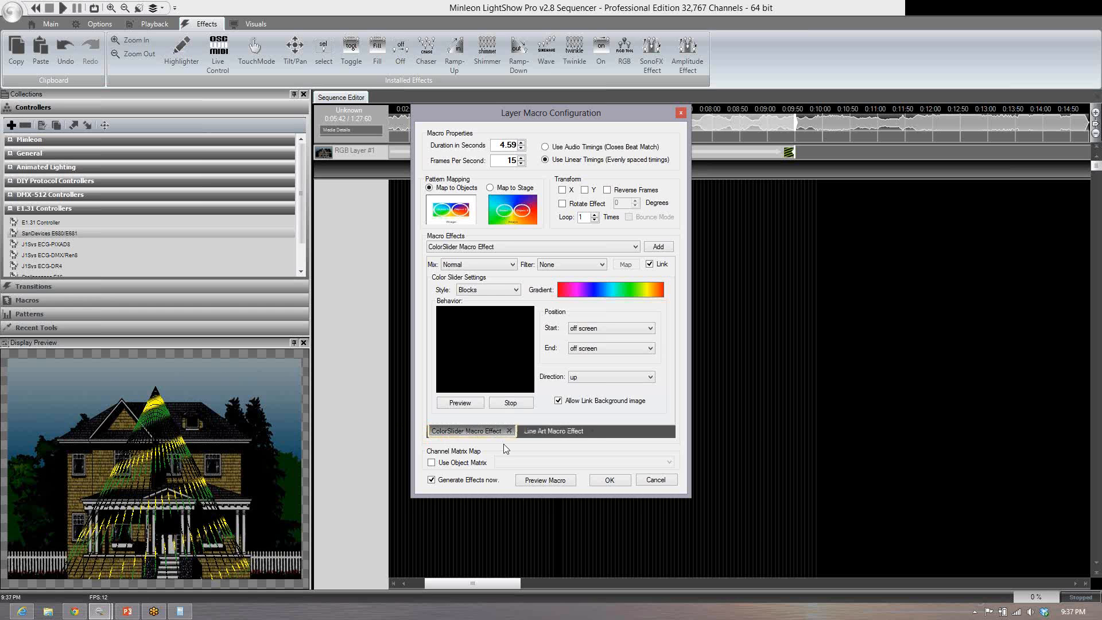
{"action": "left_click", "coordinate": [610, 480]}
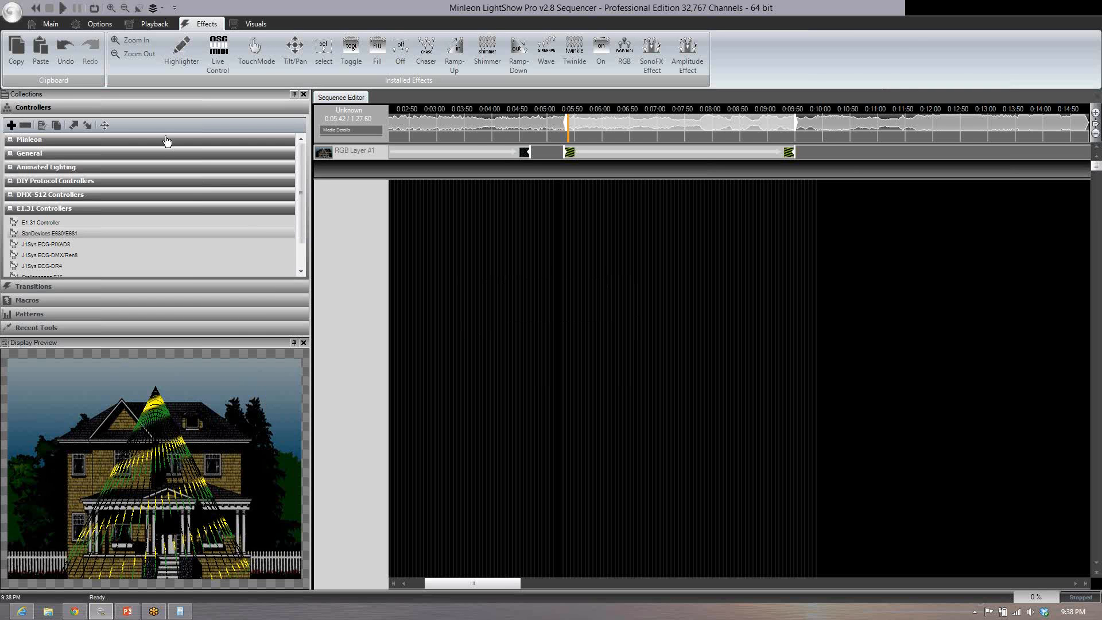
Step: Play the selected timeline section with looping turned on, and stop playback after watching the display preview
{"action": "left_click", "coordinate": [63, 9]}
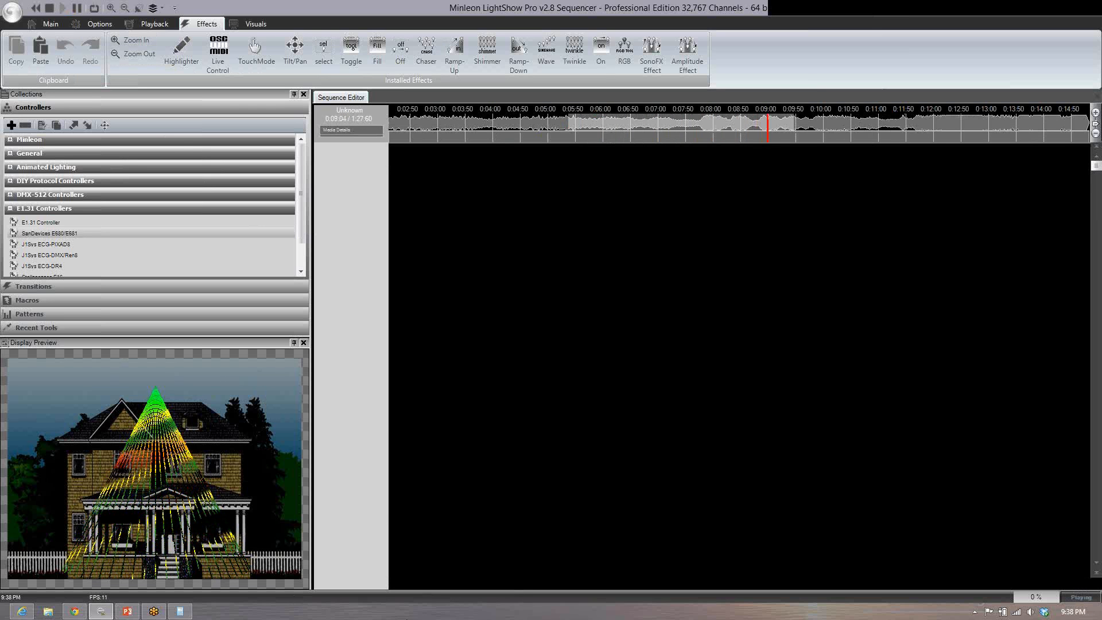
{"action": "left_click", "coordinate": [91, 9]}
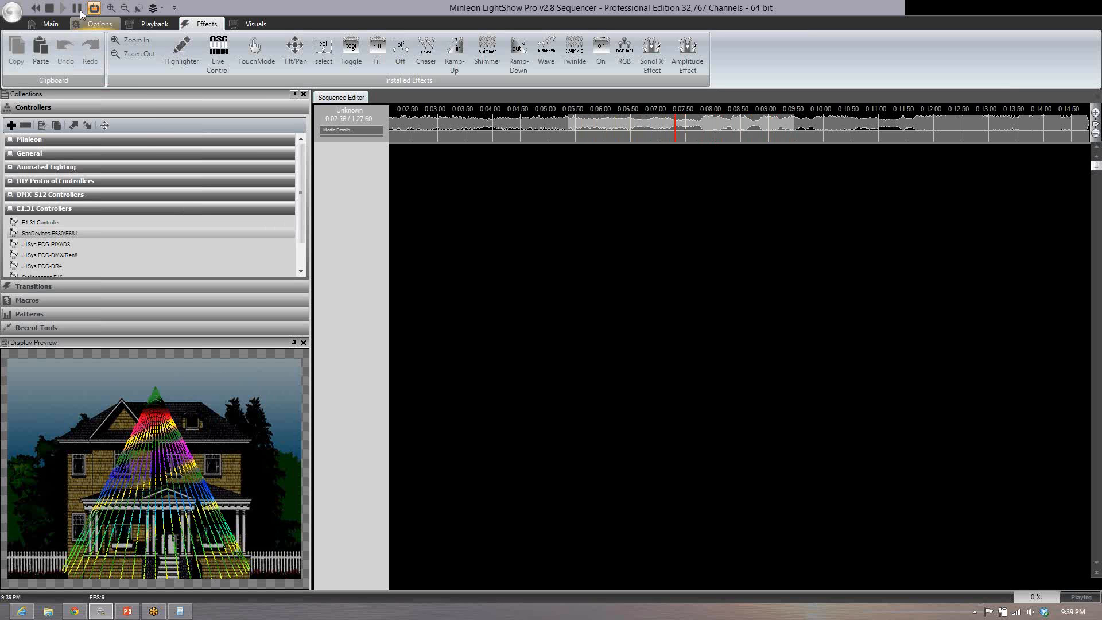
{"action": "left_click", "coordinate": [49, 8]}
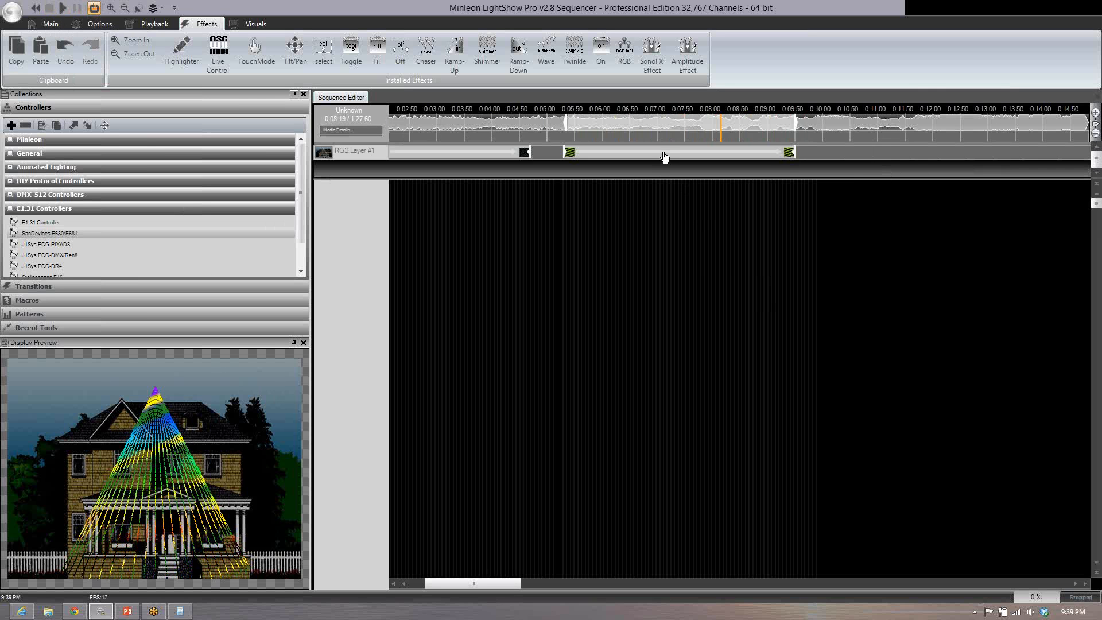
Step: Reopen the second macro's configuration on the RGB layer and set the ColorSlider effect's mix to SourceErase
{"action": "right_click", "coordinate": [664, 152]}
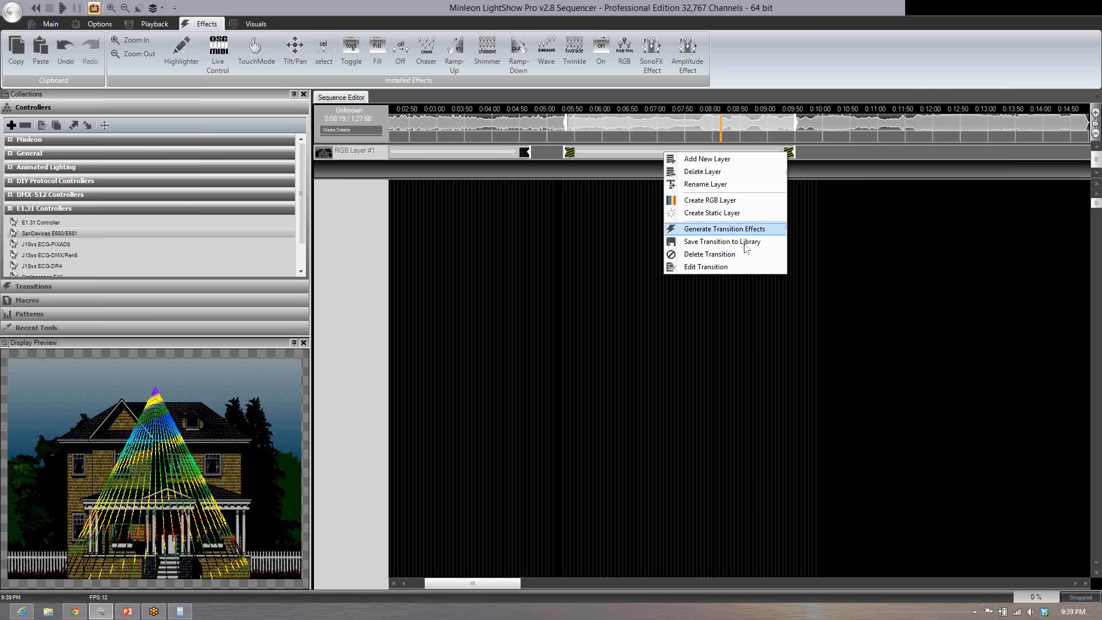
{"action": "left_click", "coordinate": [728, 269]}
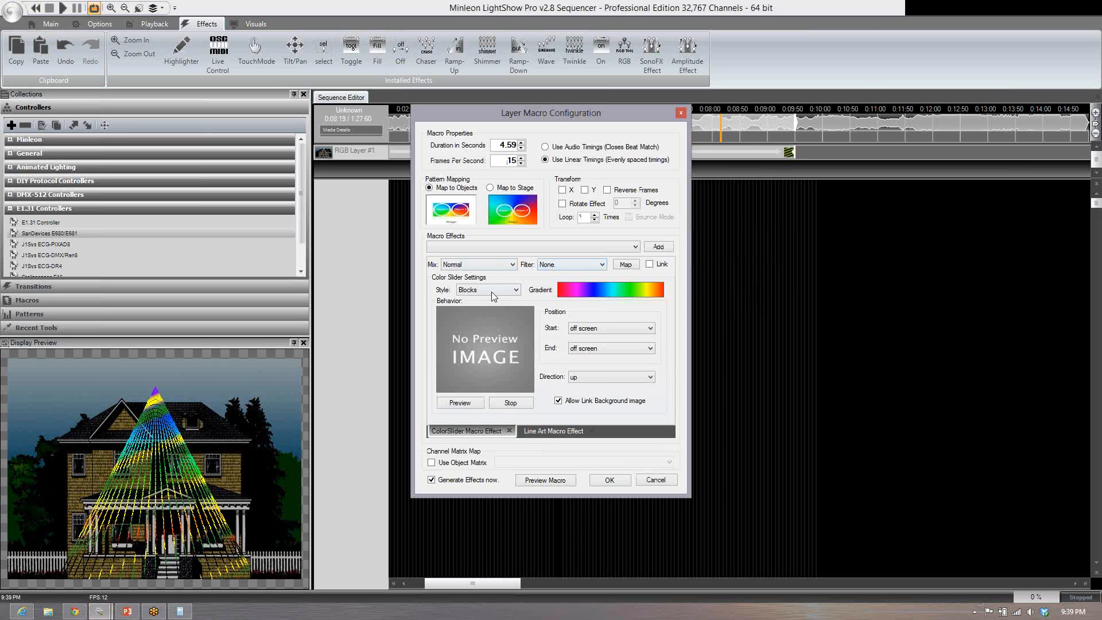
{"action": "left_click", "coordinate": [533, 286]}
{"action": "left_click", "coordinate": [501, 268]}
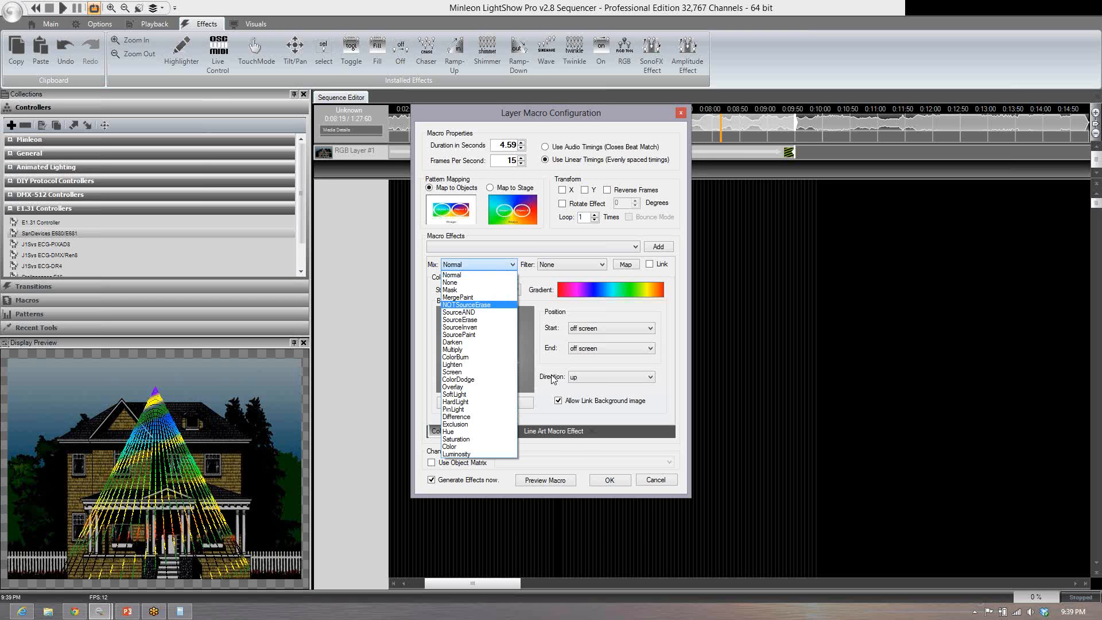
{"action": "key", "text": "Escape"}
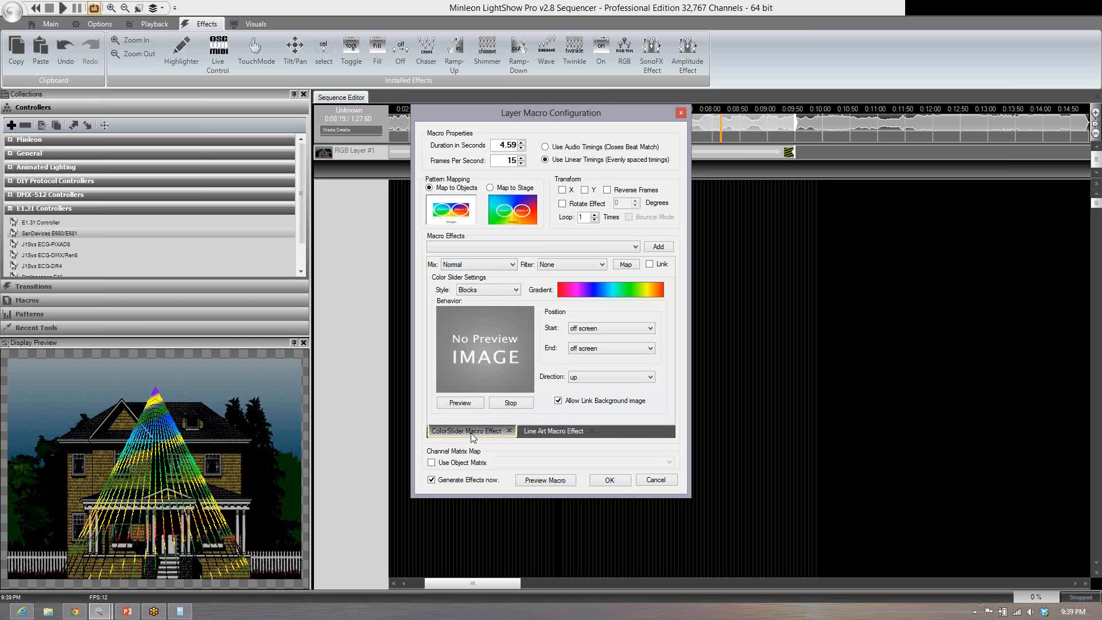
{"action": "left_click", "coordinate": [511, 265]}
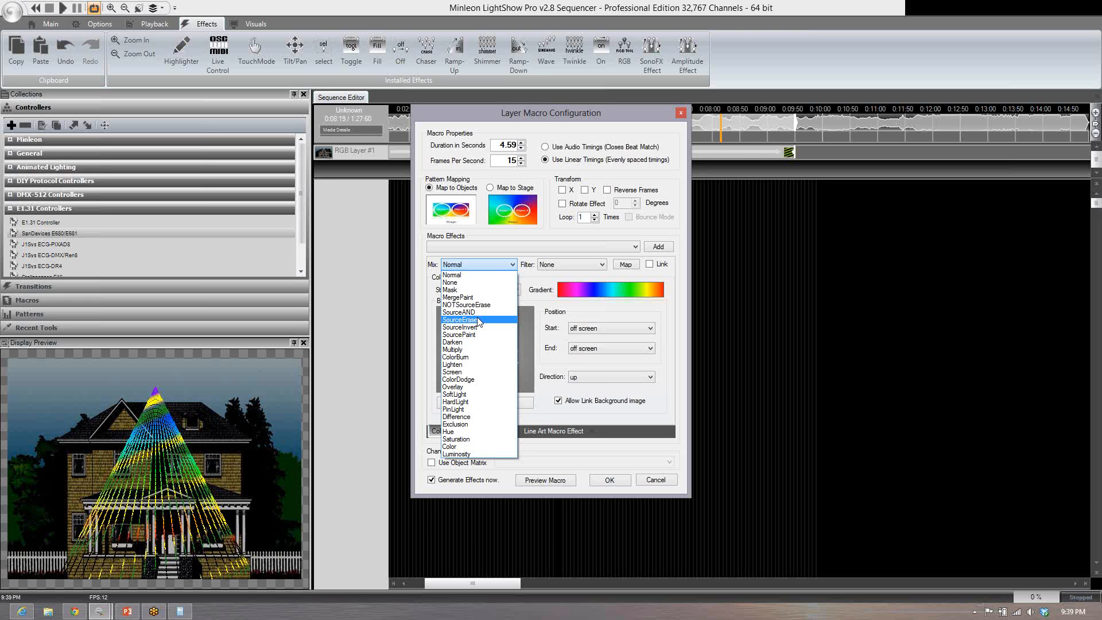
{"action": "left_click", "coordinate": [452, 275]}
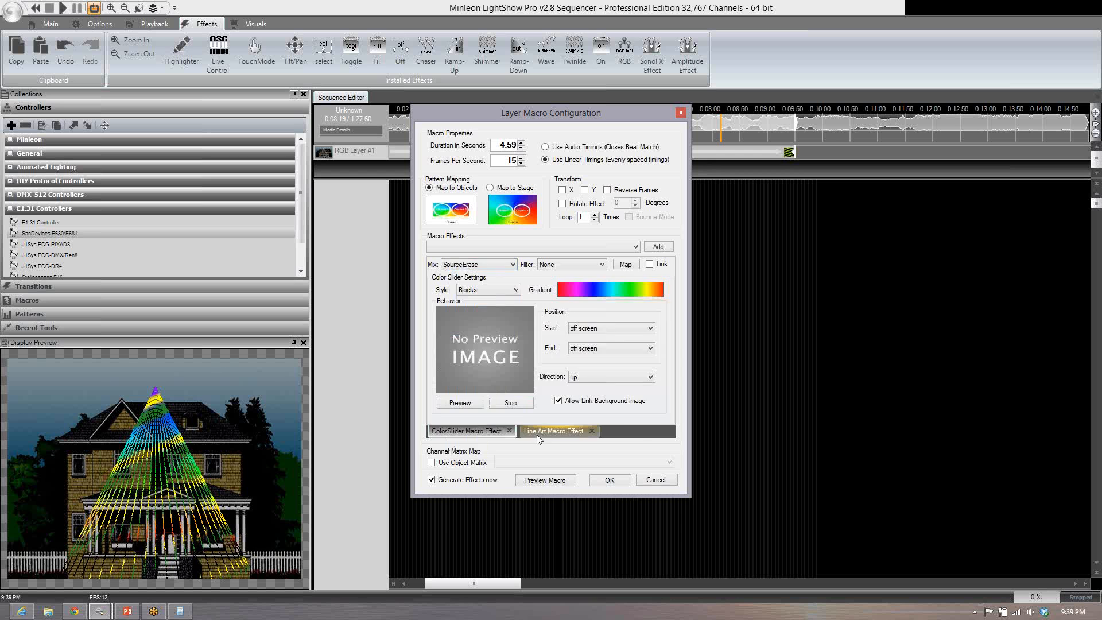
Step: Set the Line Art effect's mix to SourceAND, preview the macro and accept the configuration to generate the effects
{"action": "left_click", "coordinate": [554, 431]}
{"action": "left_click", "coordinate": [513, 269]}
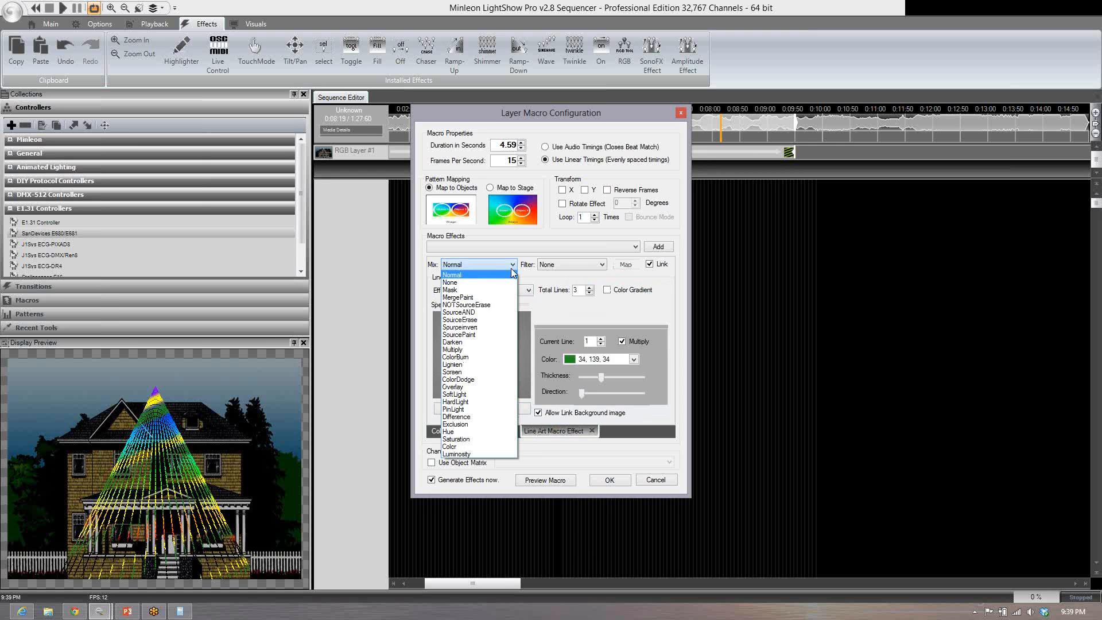
{"action": "left_click", "coordinate": [491, 312]}
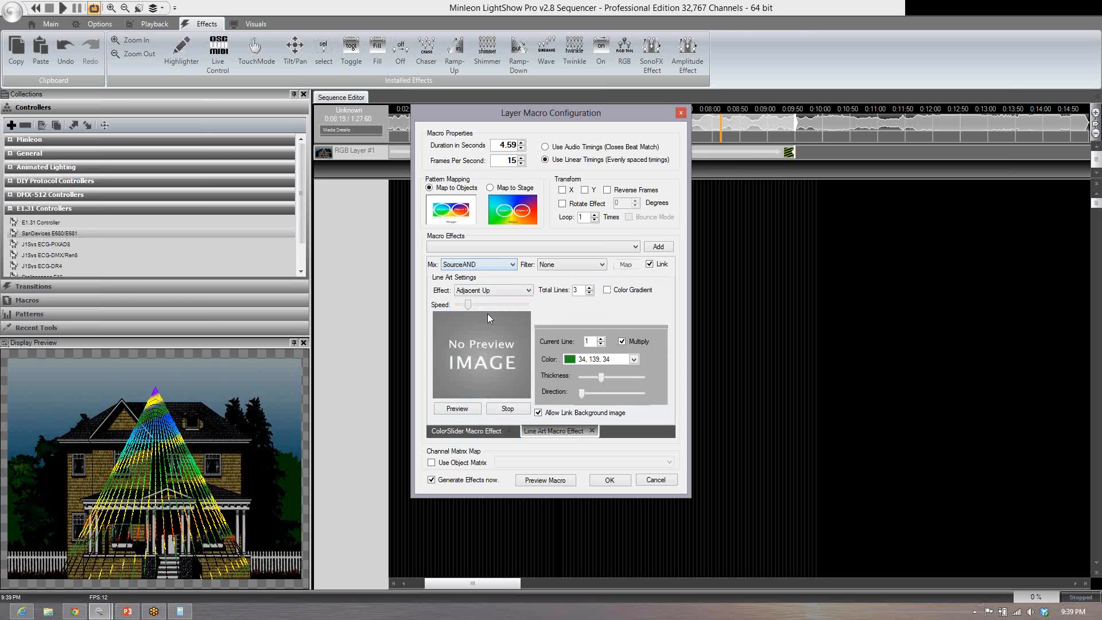
{"action": "left_click", "coordinate": [536, 480]}
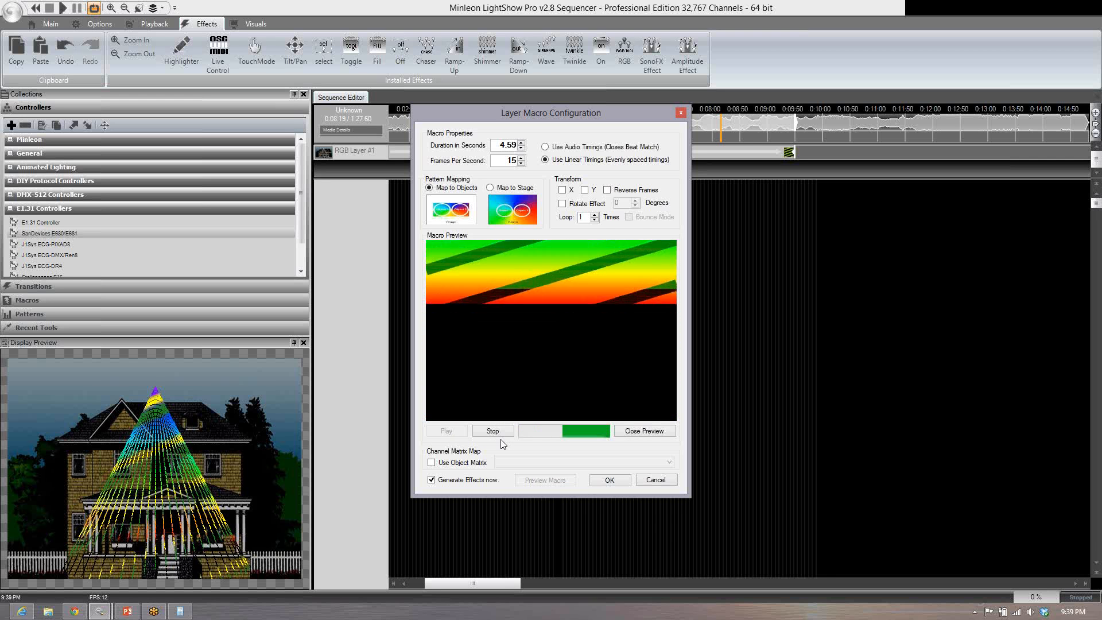
{"action": "left_click", "coordinate": [657, 434]}
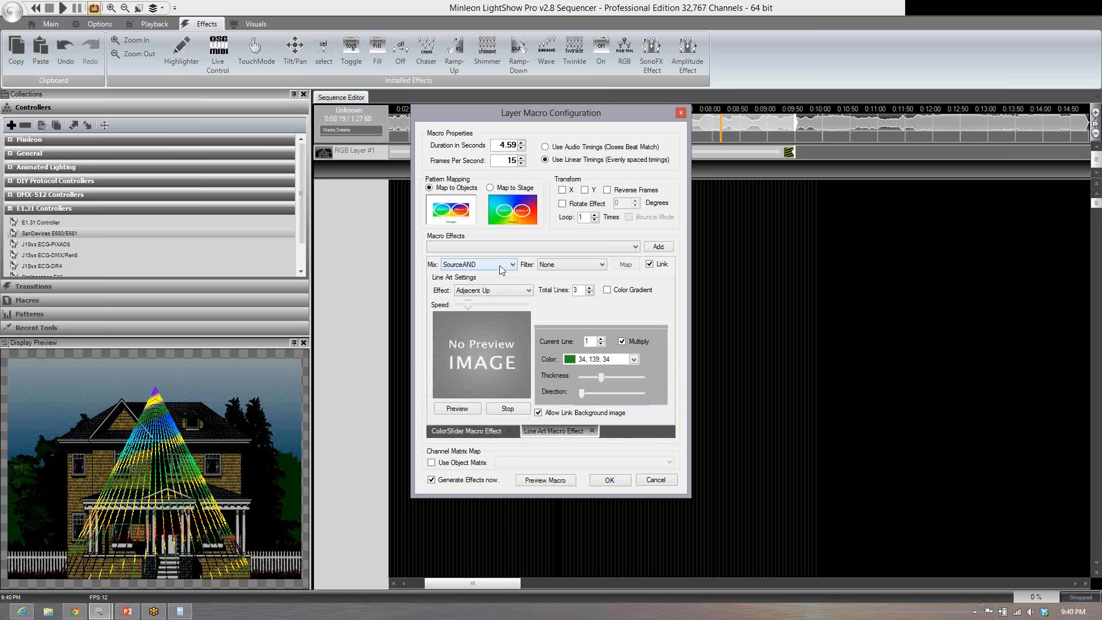
{"action": "left_click", "coordinate": [609, 480]}
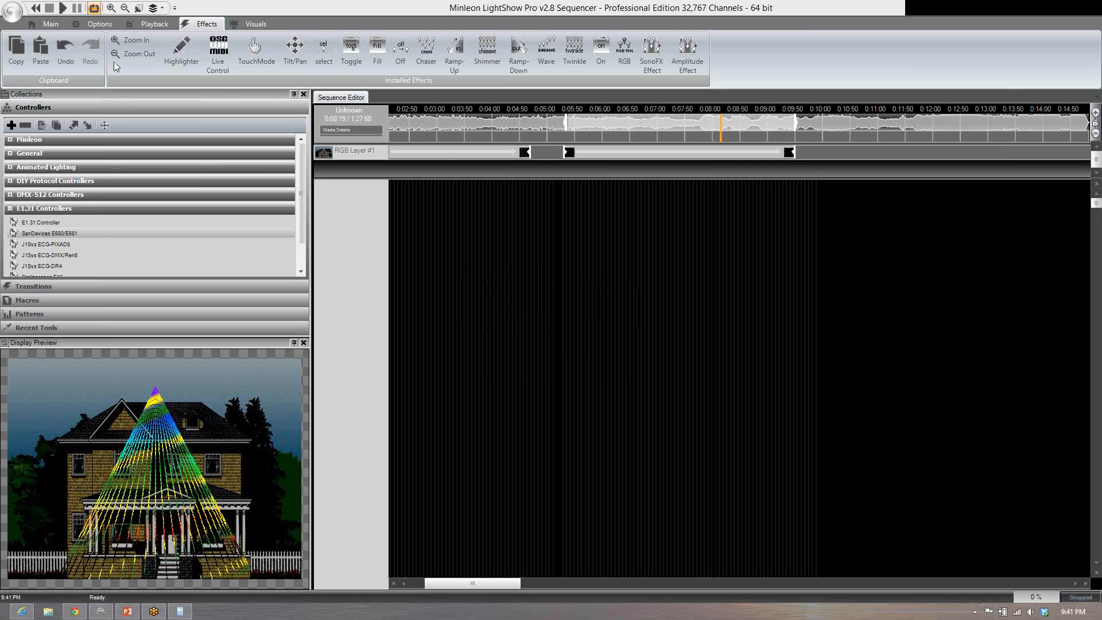
Step: Play the regenerated section in the display preview and stop playback
{"action": "left_click", "coordinate": [62, 8]}
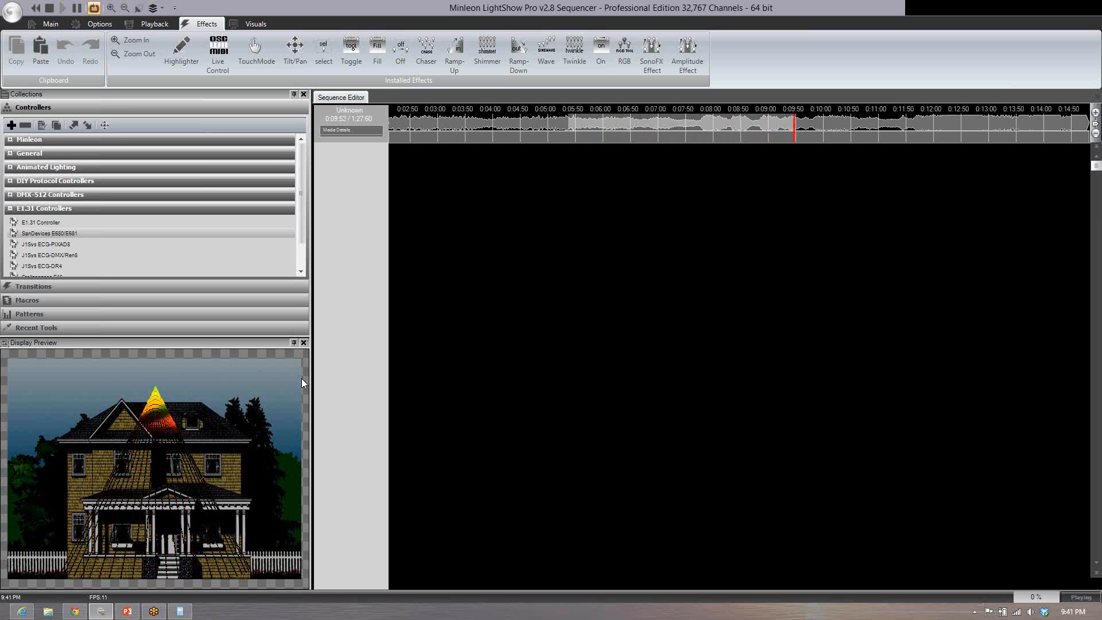
{"action": "left_click", "coordinate": [39, 7]}
{"action": "left_click", "coordinate": [49, 8]}
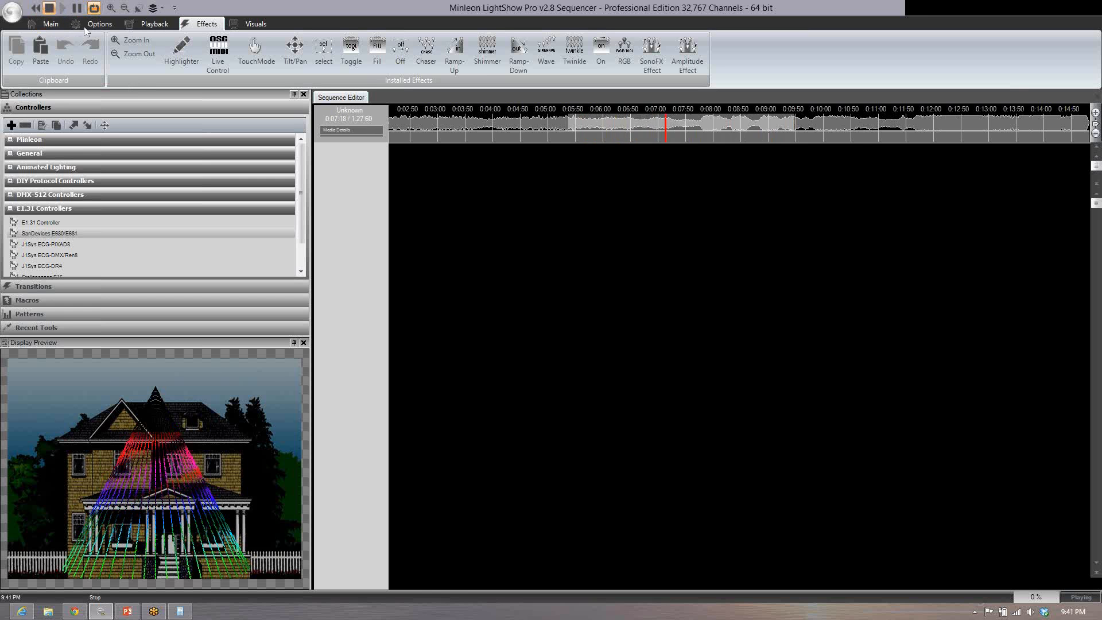
Step: Review the mix settings of the ColorSlider and Line Art effects in the macro's configuration, leaving without changes
{"action": "right_click", "coordinate": [667, 163]}
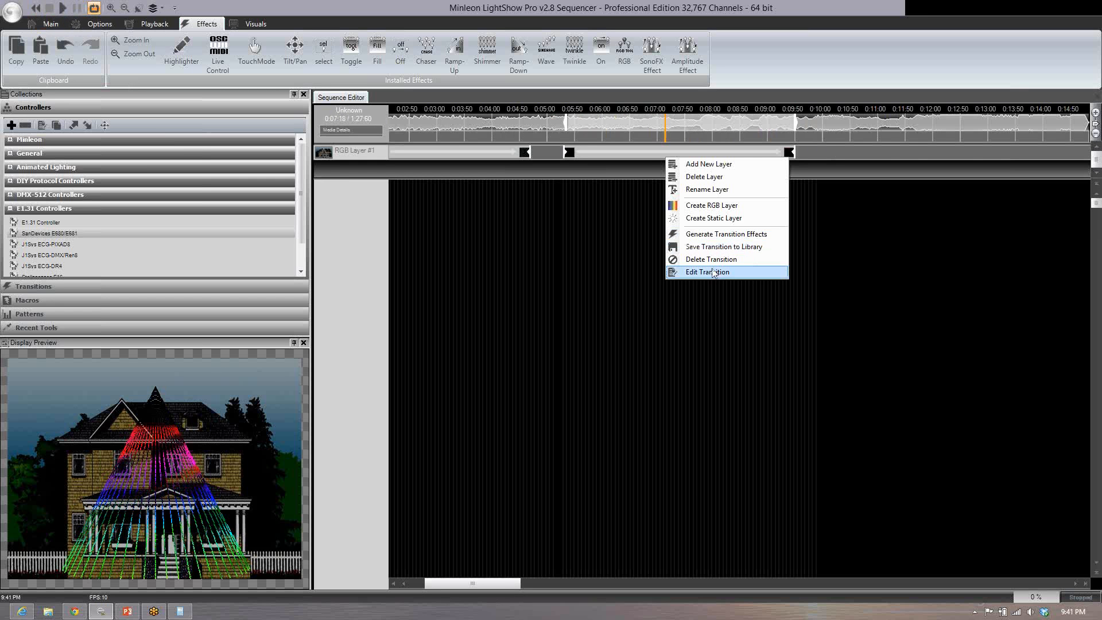
{"action": "left_click", "coordinate": [715, 272]}
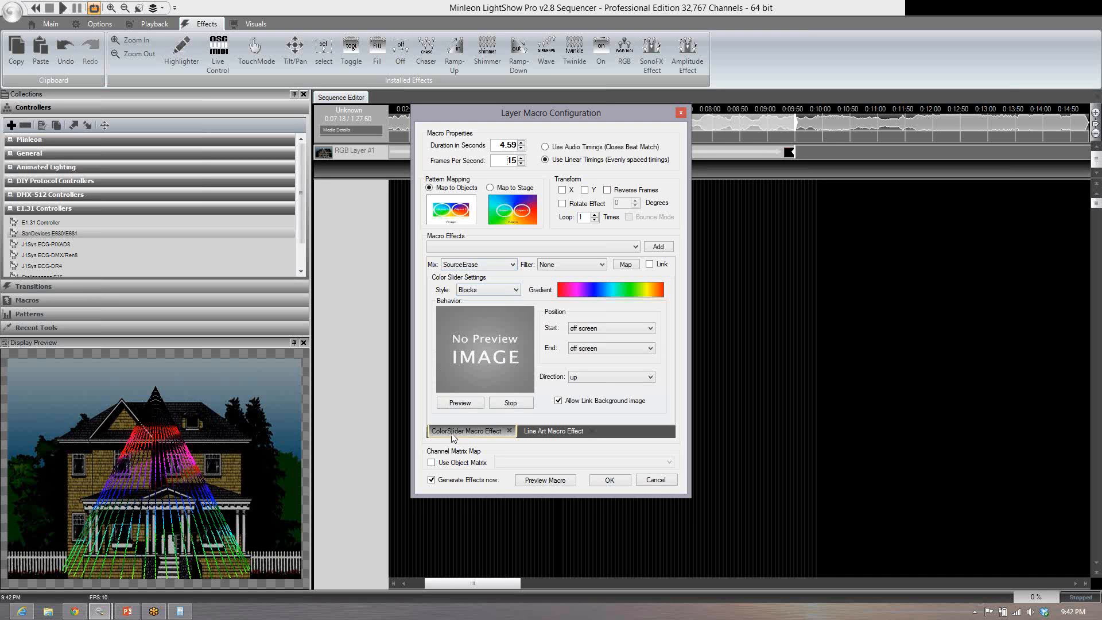
{"action": "left_click", "coordinate": [560, 432]}
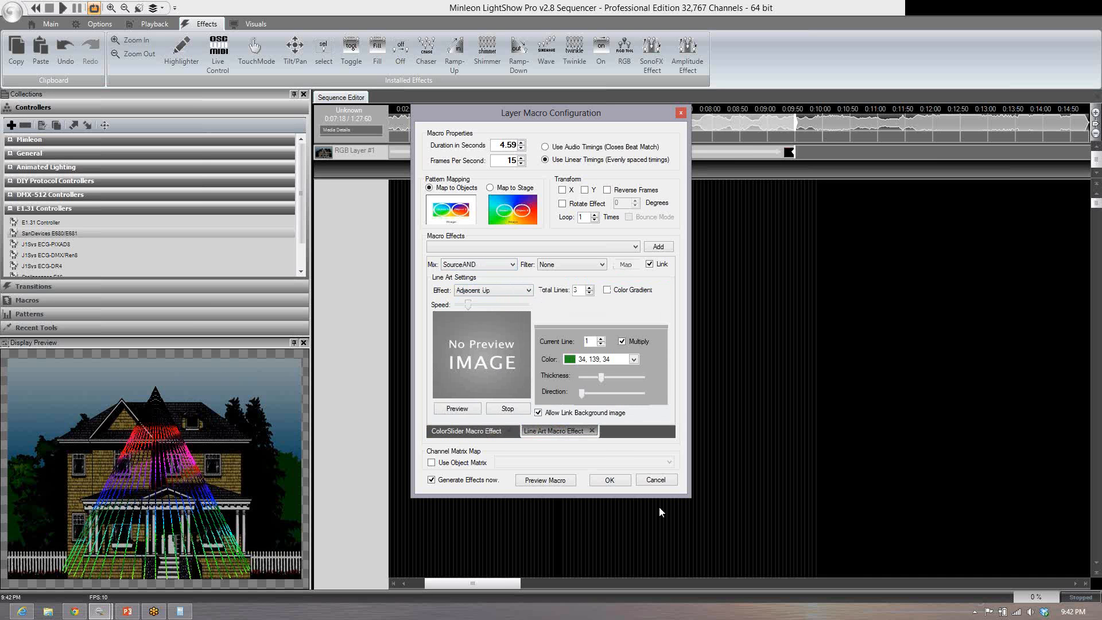
{"action": "left_click", "coordinate": [662, 485]}
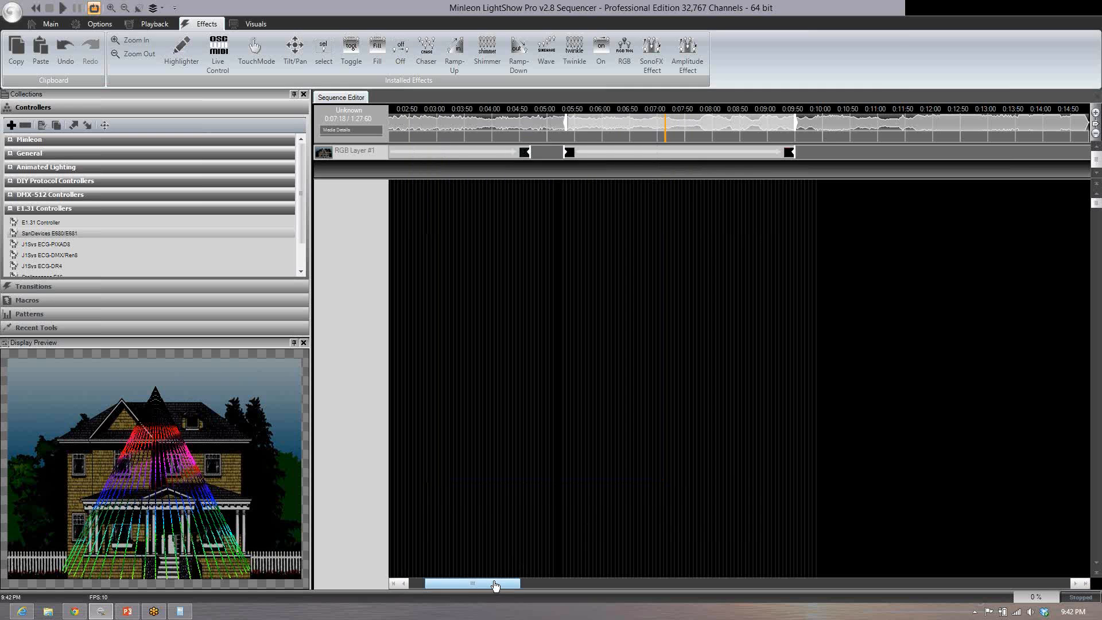
Step: Expand RGB Layer #1 near the start of the timeline and inspect the generated effects on its channel rows
{"action": "left_click_drag", "start_coordinate": [493, 585], "coordinate": [542, 584]}
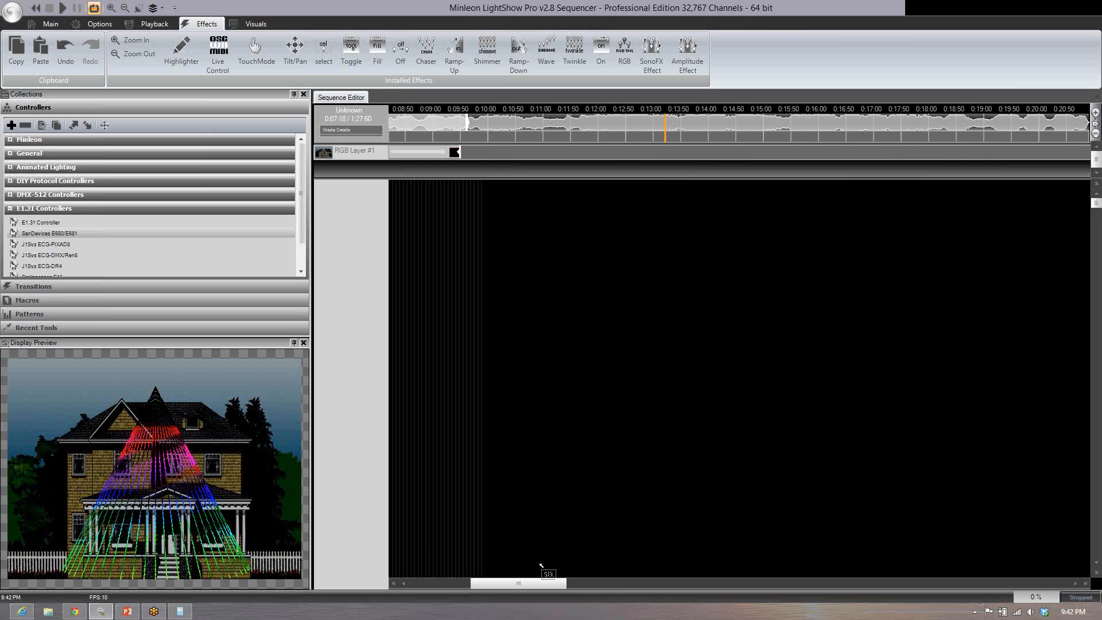
{"action": "left_click_drag", "start_coordinate": [540, 584], "coordinate": [477, 585]}
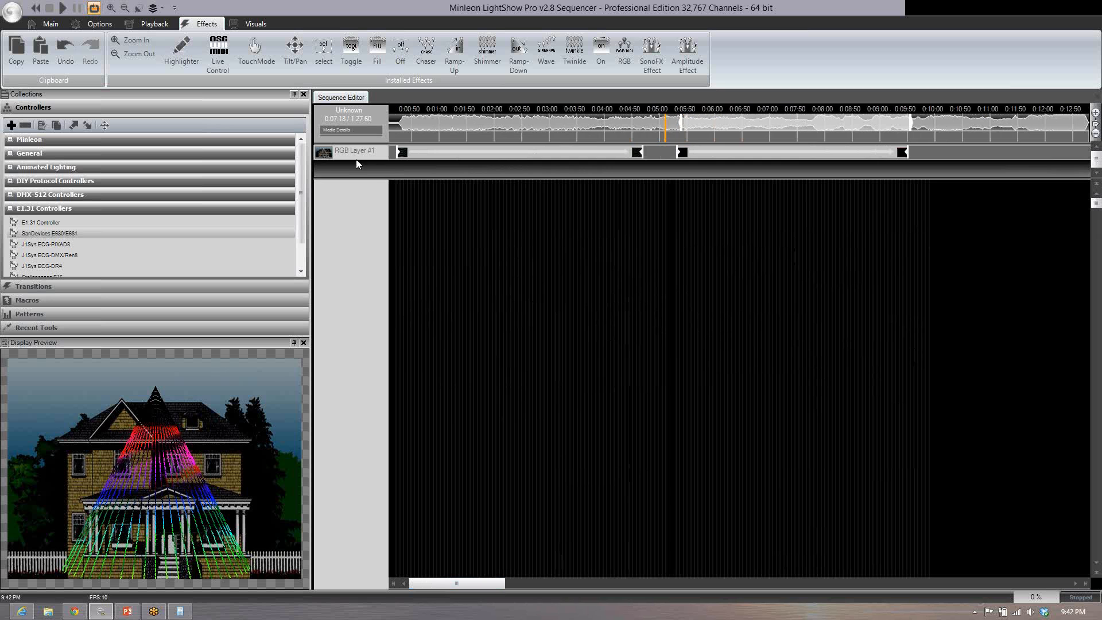
{"action": "left_click", "coordinate": [330, 156]}
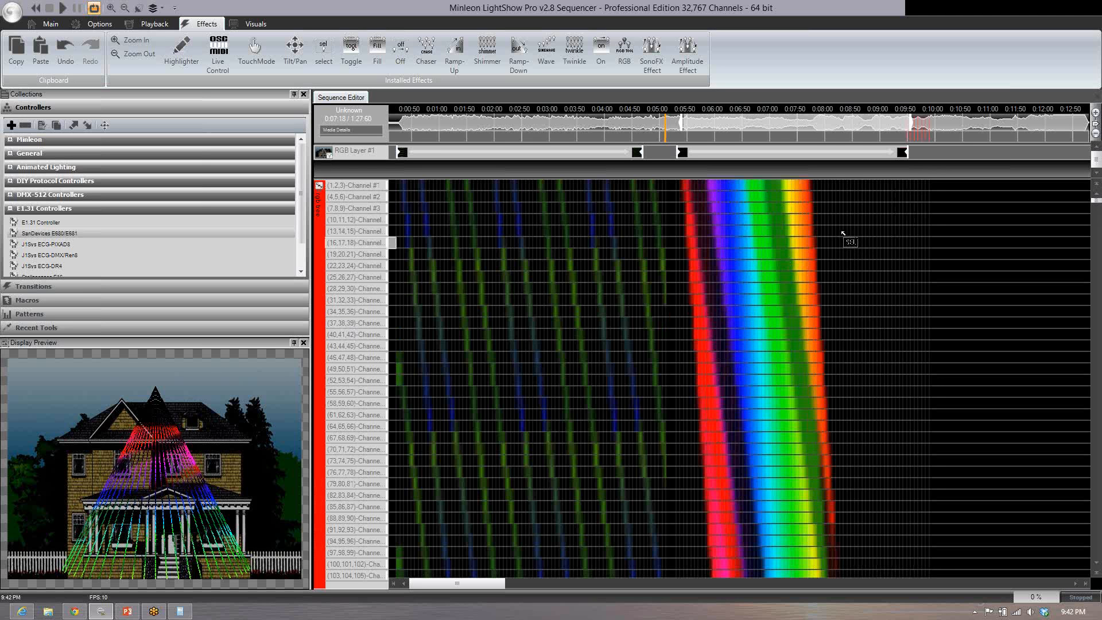
{"action": "left_click", "coordinate": [839, 243]}
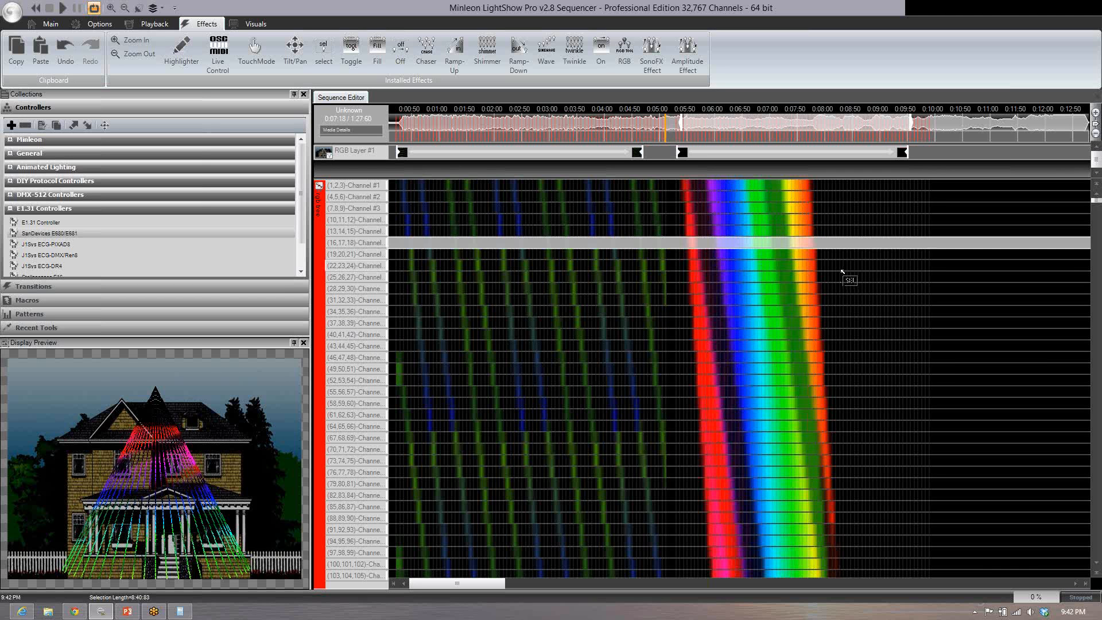
{"action": "left_click", "coordinate": [829, 266]}
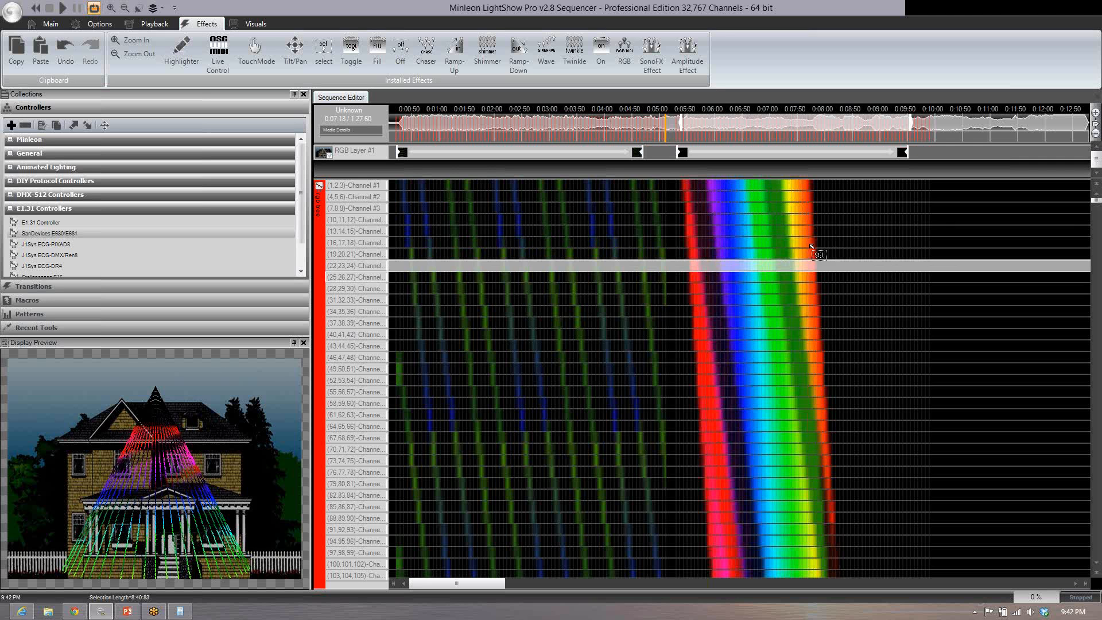
{"action": "left_click", "coordinate": [836, 229]}
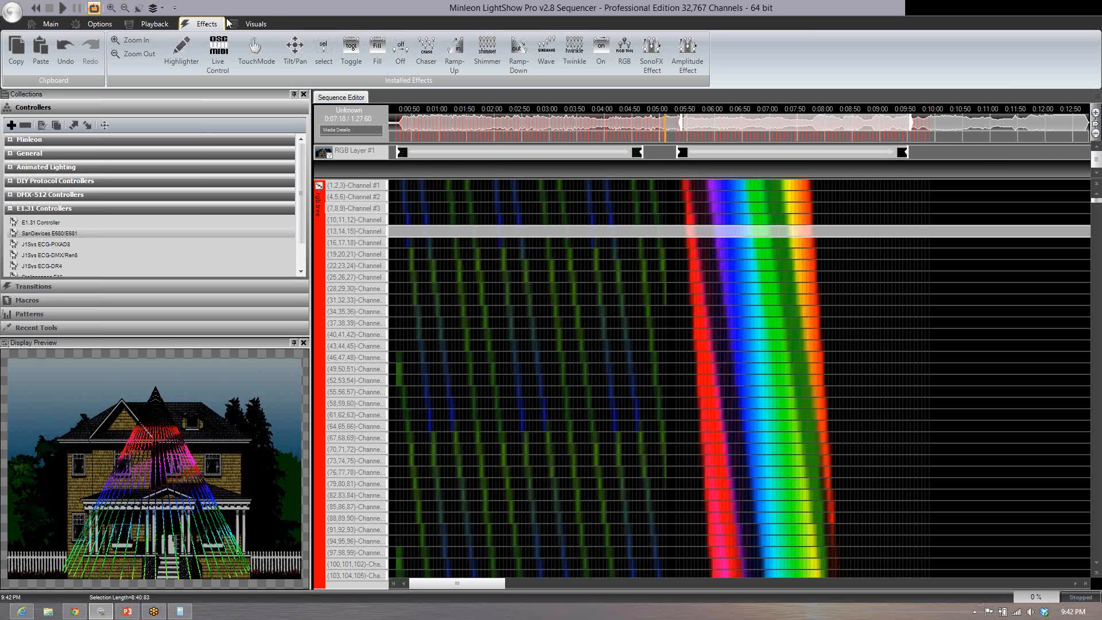
{"action": "left_click", "coordinate": [252, 24]}
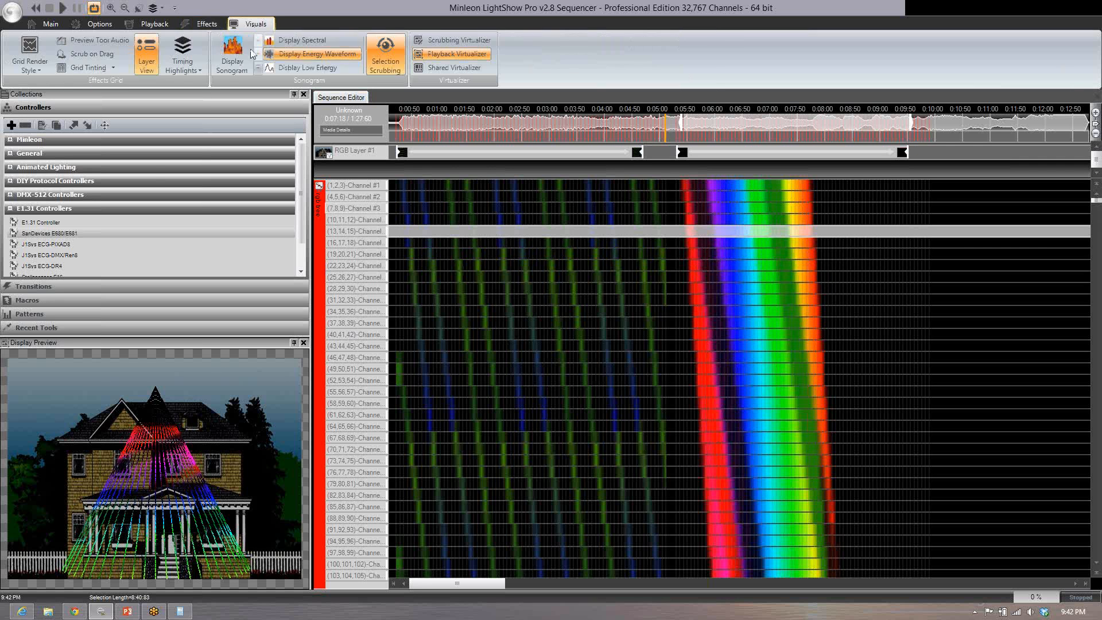
{"action": "left_click", "coordinate": [191, 72]}
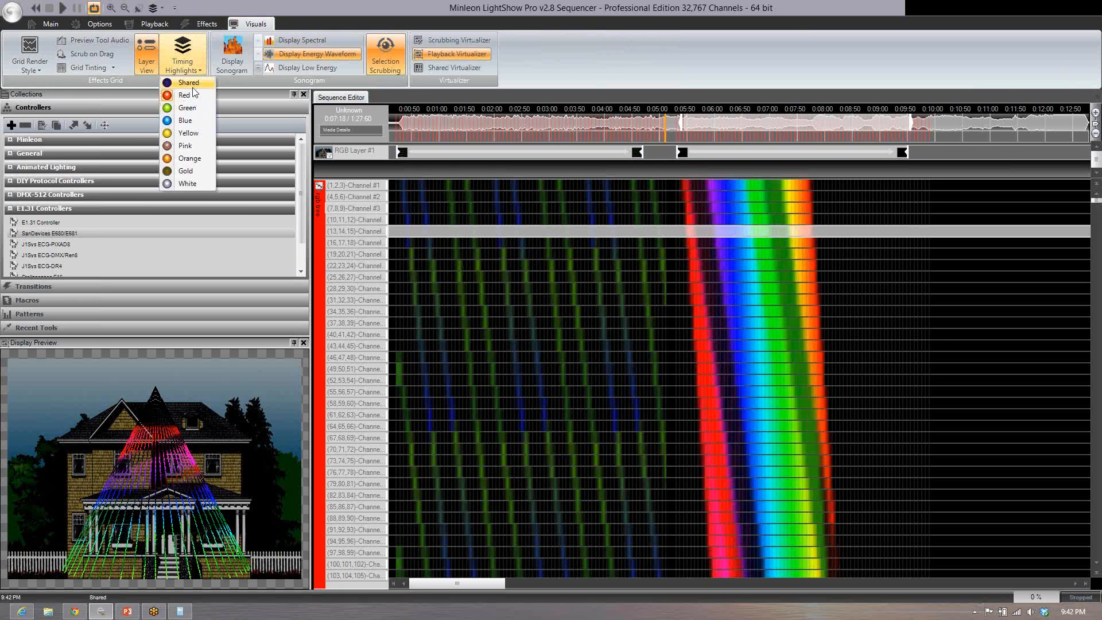
{"action": "left_click", "coordinate": [599, 258]}
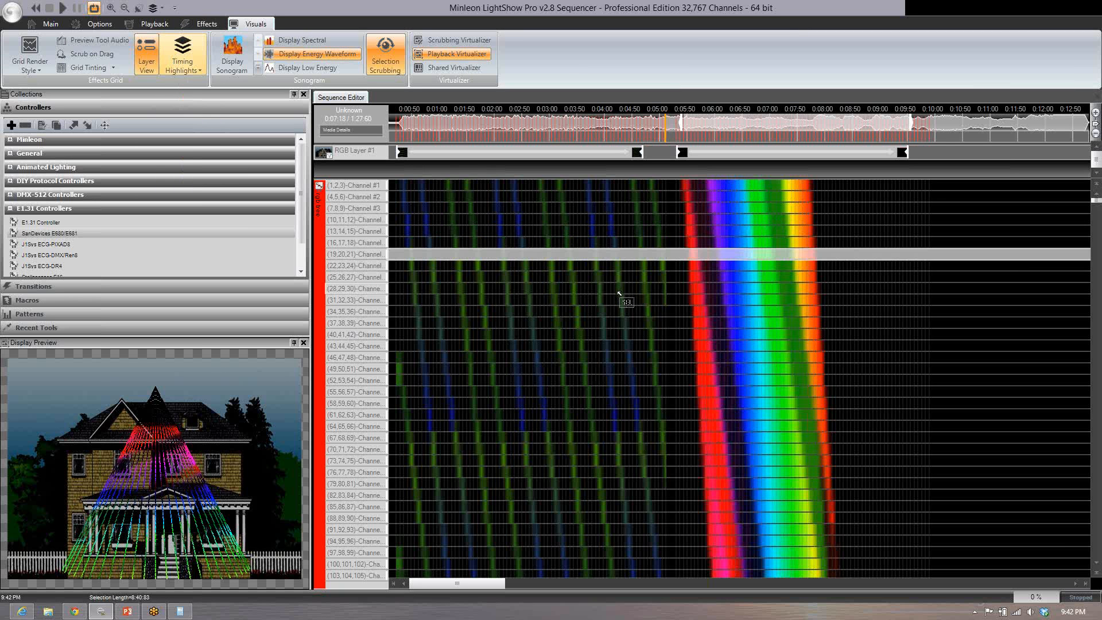
{"action": "left_click", "coordinate": [622, 290]}
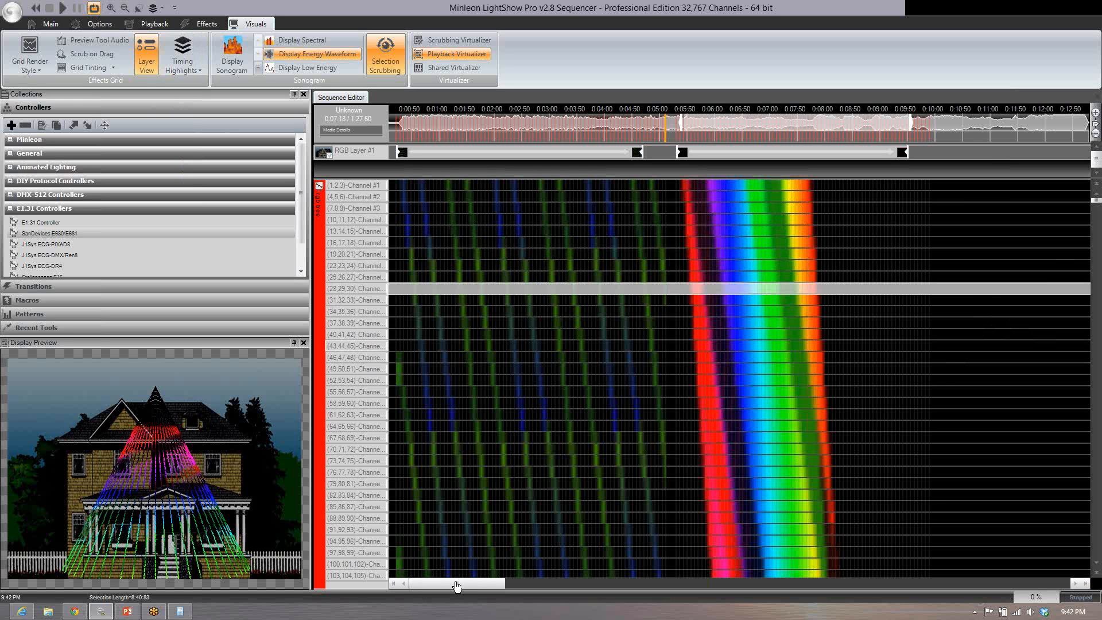
{"action": "left_click_drag", "start_coordinate": [462, 585], "coordinate": [492, 556]}
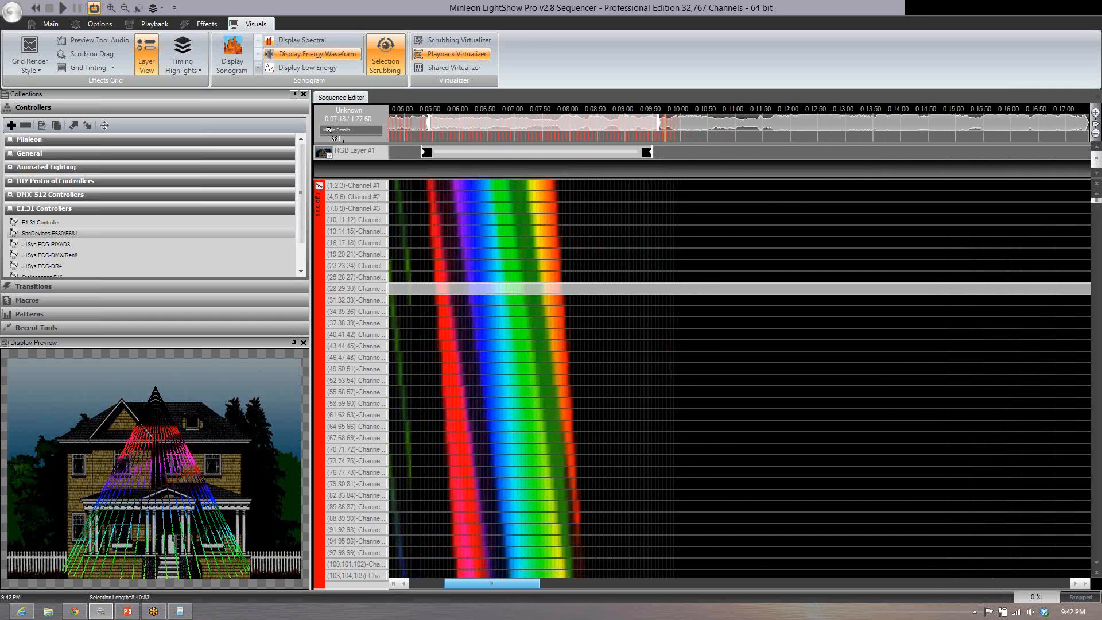
{"action": "left_click", "coordinate": [543, 232]}
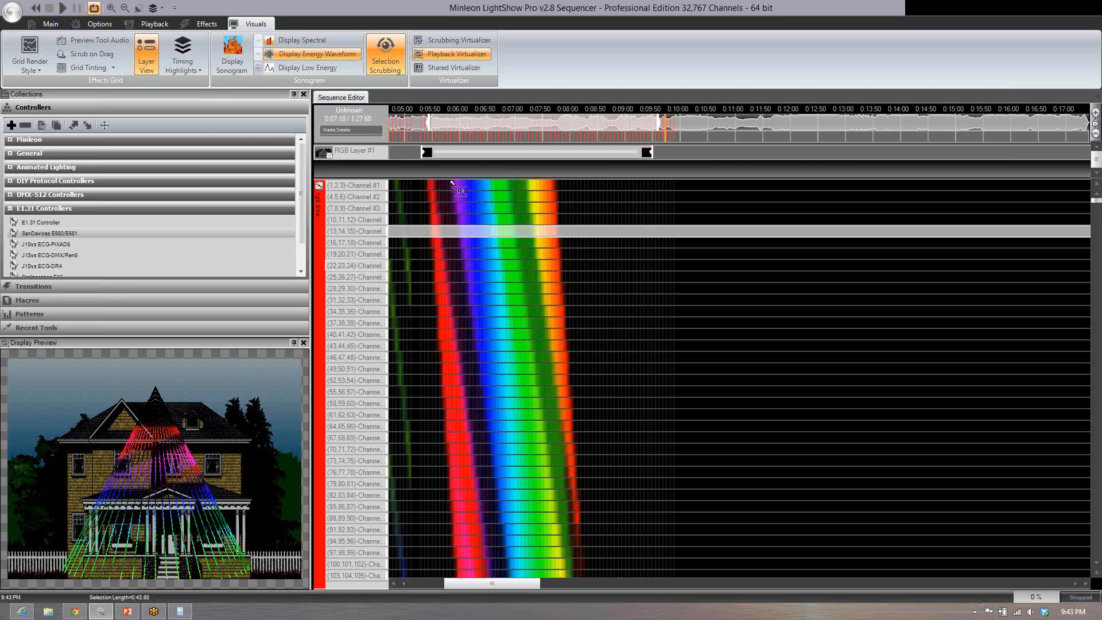
Step: Choose the Red timing highlight and insert a time interval at about 0:10:04, past the rainbow effects
{"action": "left_click", "coordinate": [197, 70]}
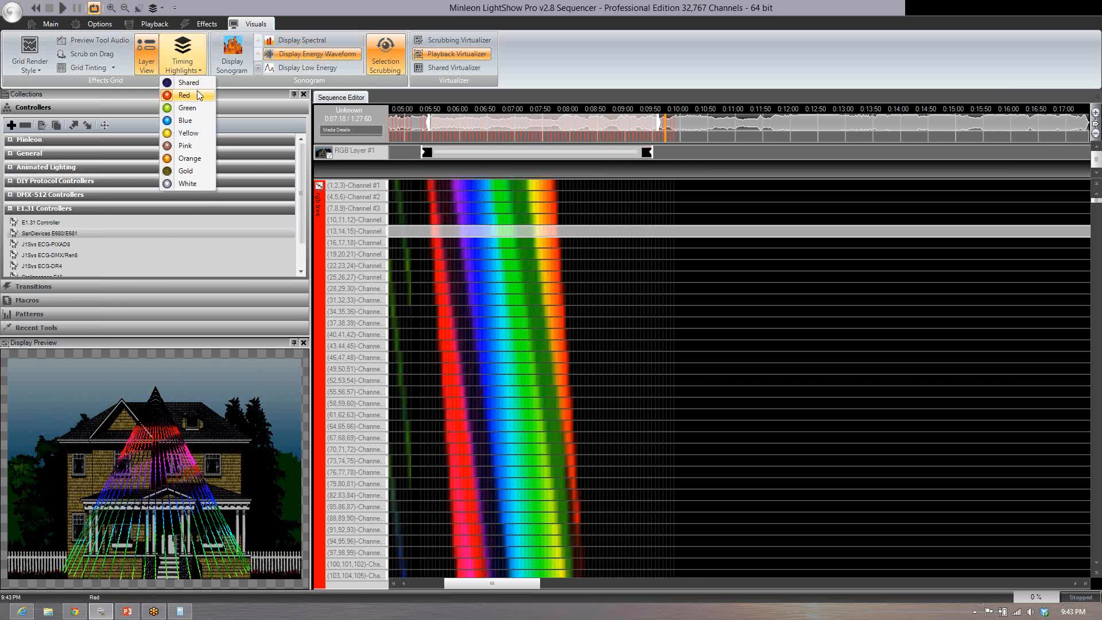
{"action": "left_click", "coordinate": [183, 96]}
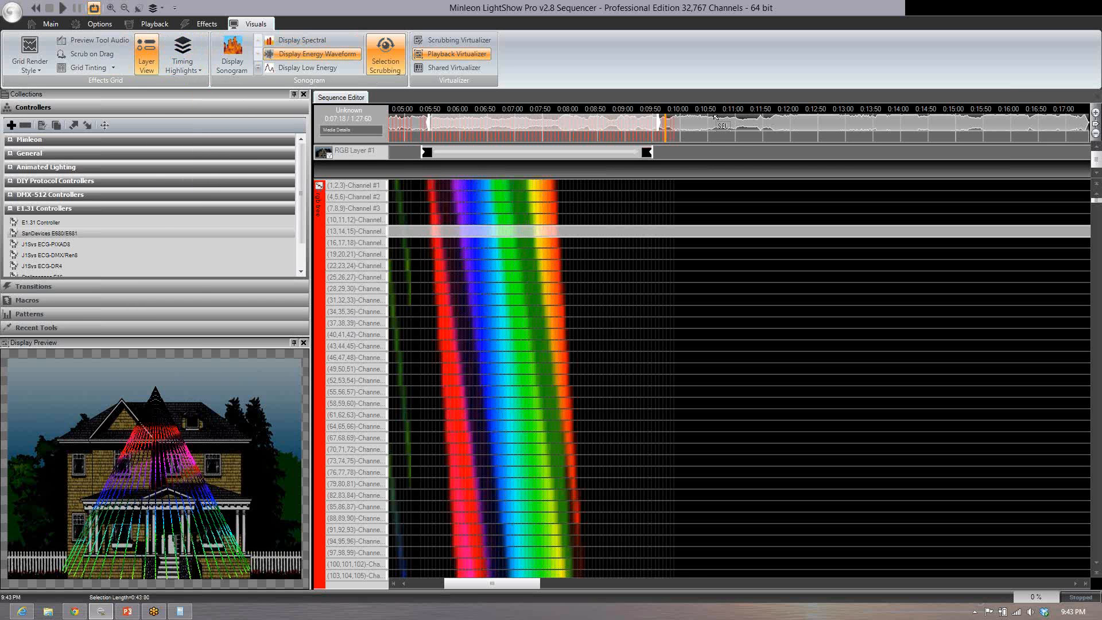
{"action": "right_click", "coordinate": [681, 137]}
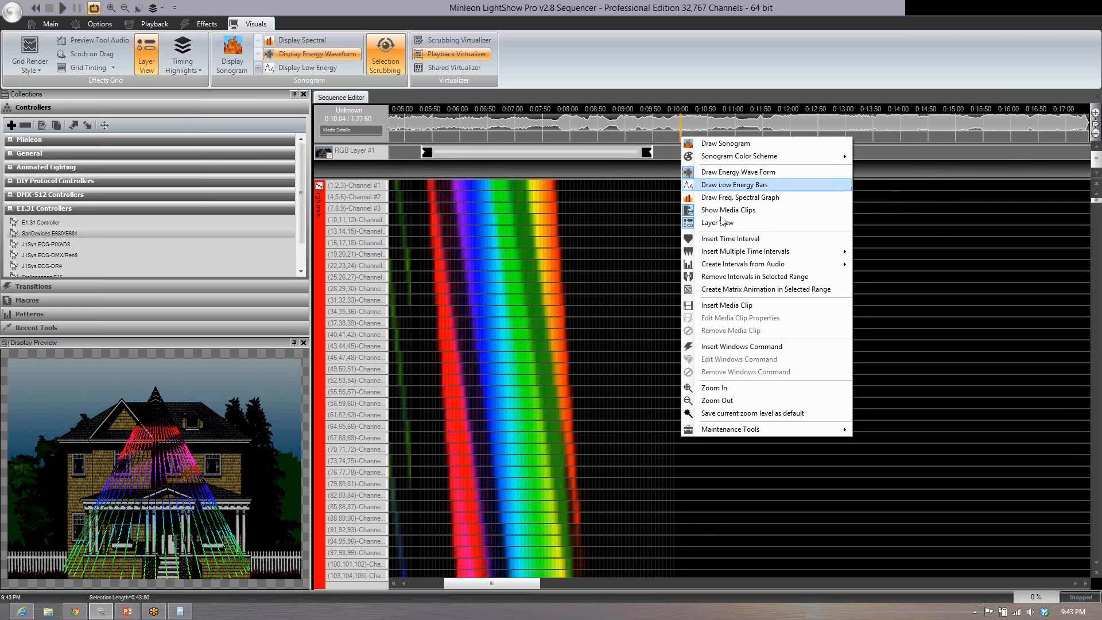
{"action": "left_click", "coordinate": [728, 245]}
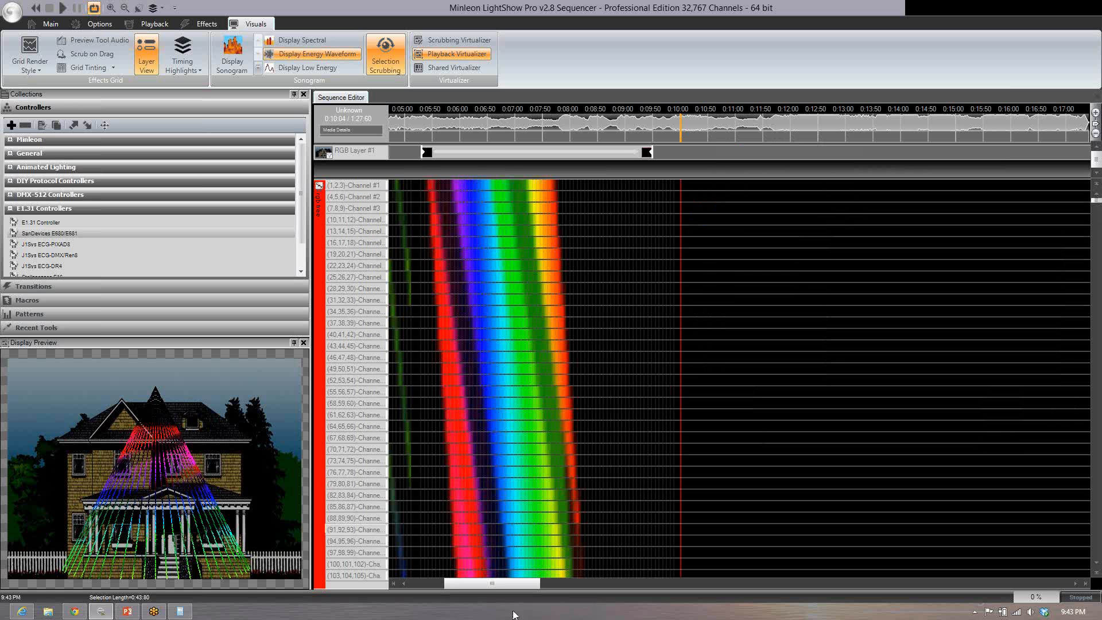
Step: Create a Macro Effect on RGB Layer #1 from about 0:11:70 to 0:14:34, add a Line Art Macro Effect and preview it
{"action": "left_click_drag", "start_coordinate": [492, 585], "coordinate": [511, 589]}
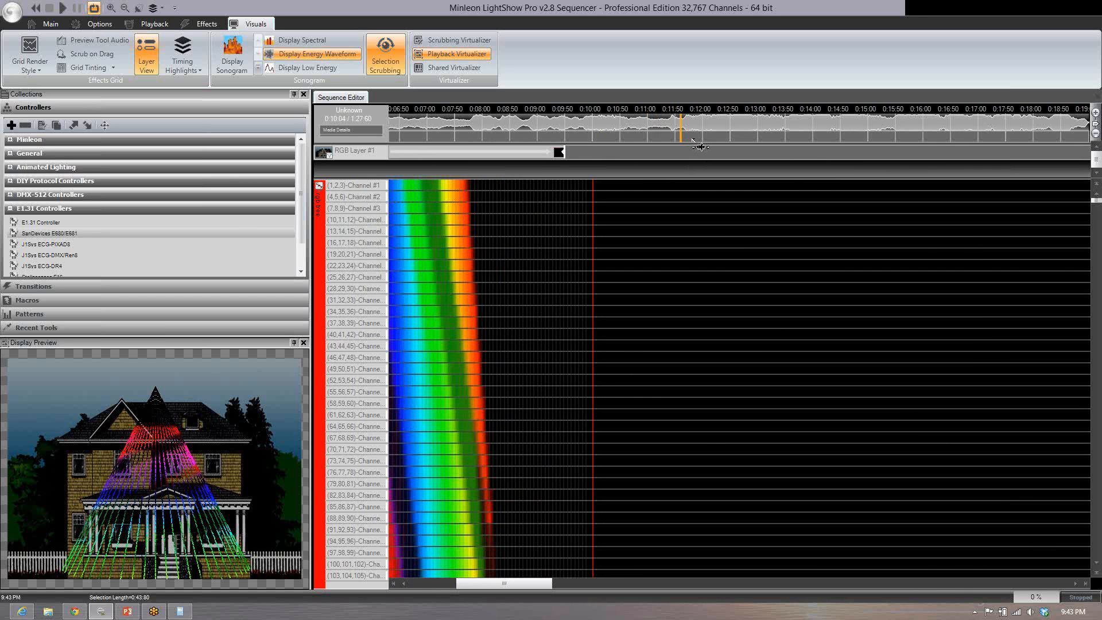
{"action": "left_click_drag", "start_coordinate": [697, 156], "coordinate": [842, 173]}
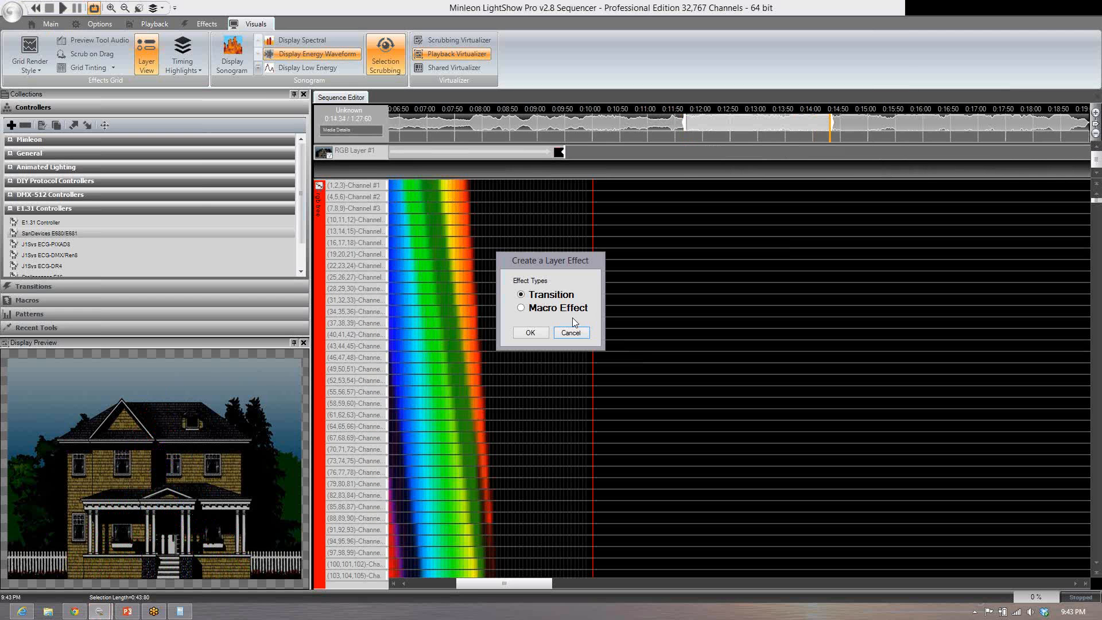
{"action": "left_click", "coordinate": [548, 307]}
{"action": "left_click", "coordinate": [542, 334]}
{"action": "left_click", "coordinate": [635, 246]}
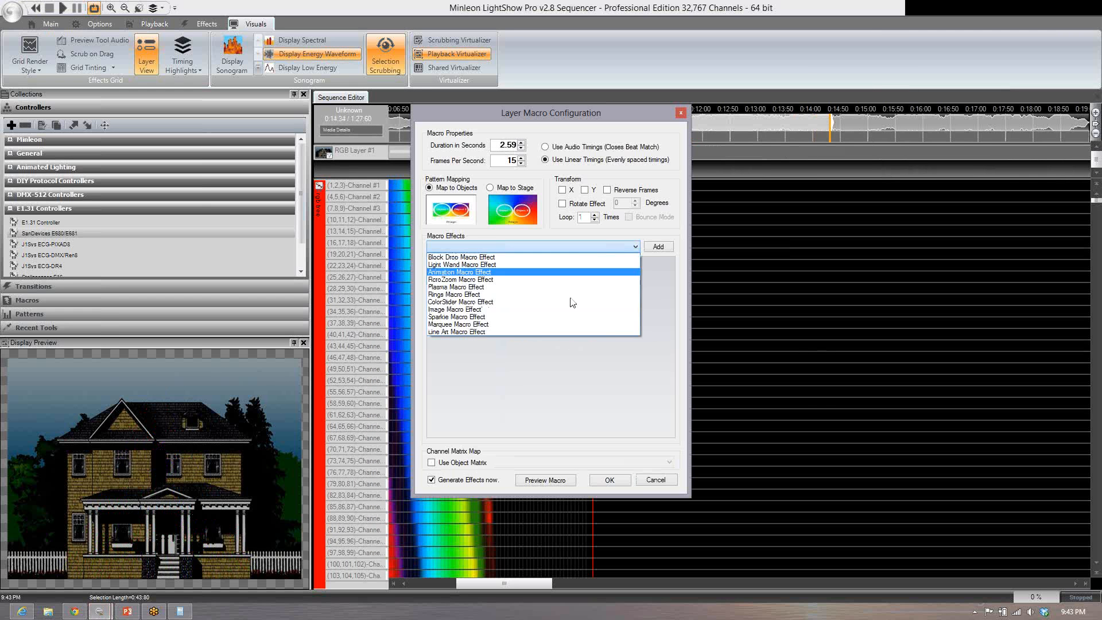
{"action": "left_click", "coordinate": [505, 332]}
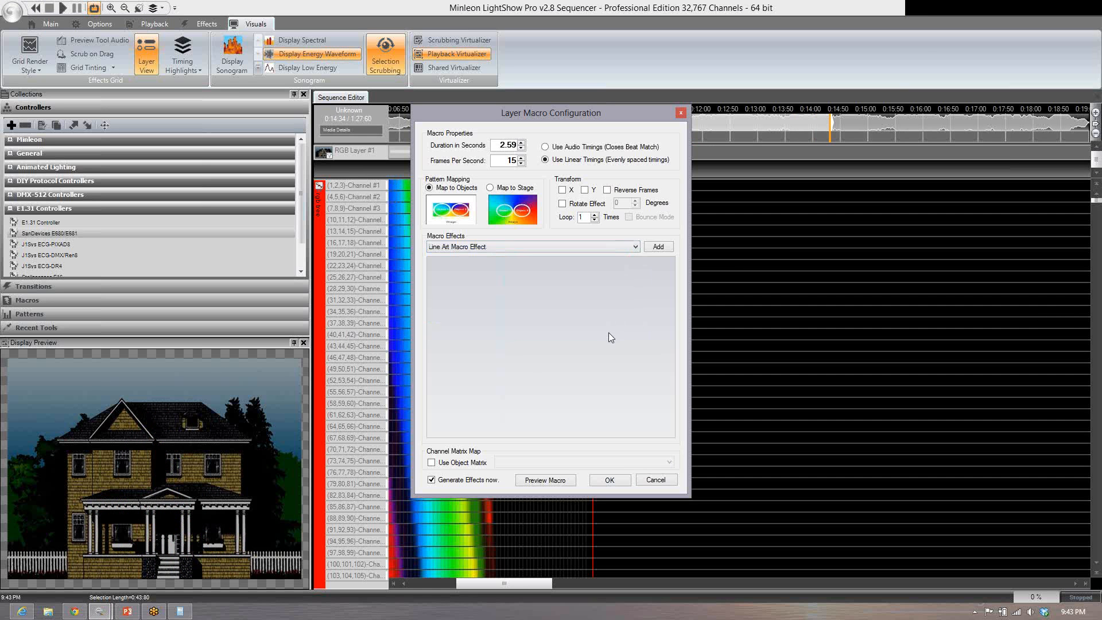
{"action": "left_click", "coordinate": [658, 246]}
{"action": "left_click", "coordinate": [456, 409]}
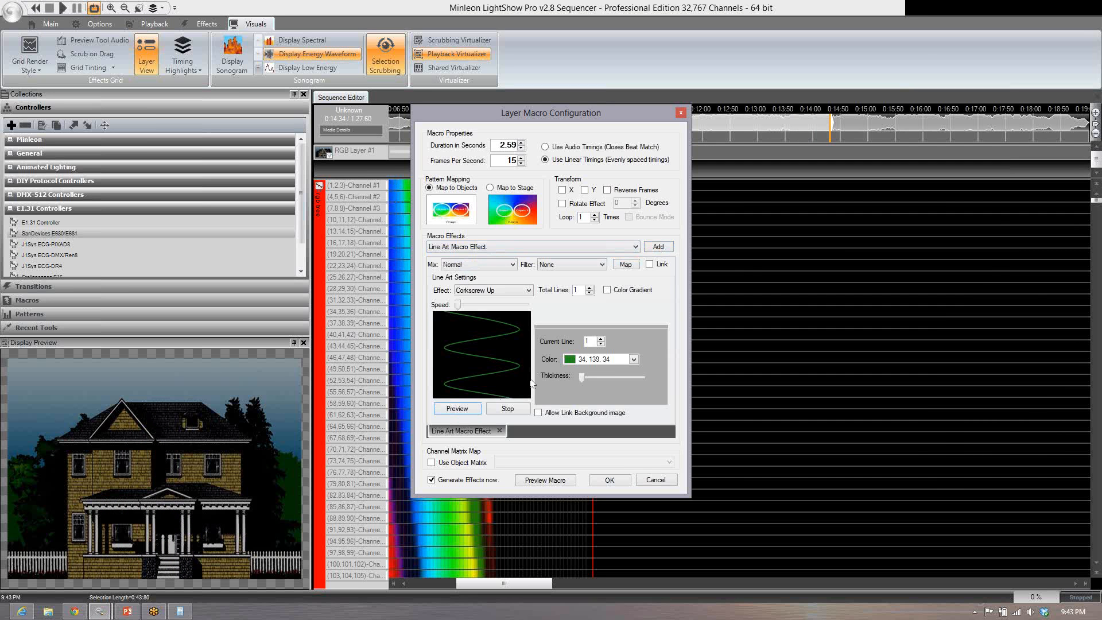
Step: Set the Line Art effect to Adjacent Down with a faster speed, a thicker line, the maximum direction slant and Multiply enabled
{"action": "left_click", "coordinate": [503, 290]}
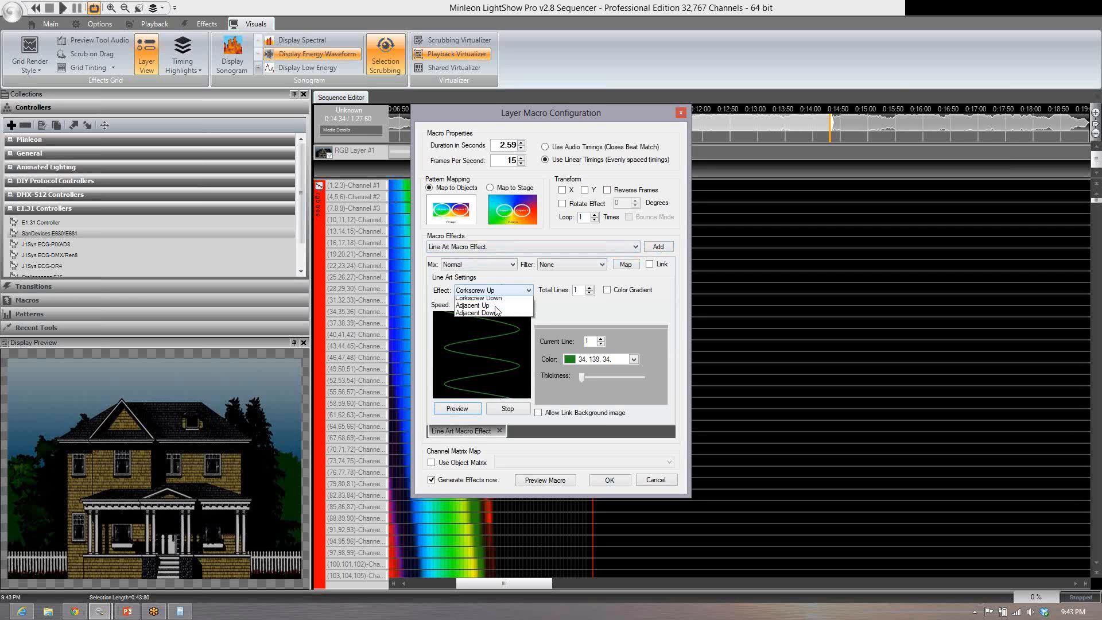
{"action": "left_click", "coordinate": [490, 324]}
{"action": "left_click_drag", "start_coordinate": [458, 306], "coordinate": [476, 305]}
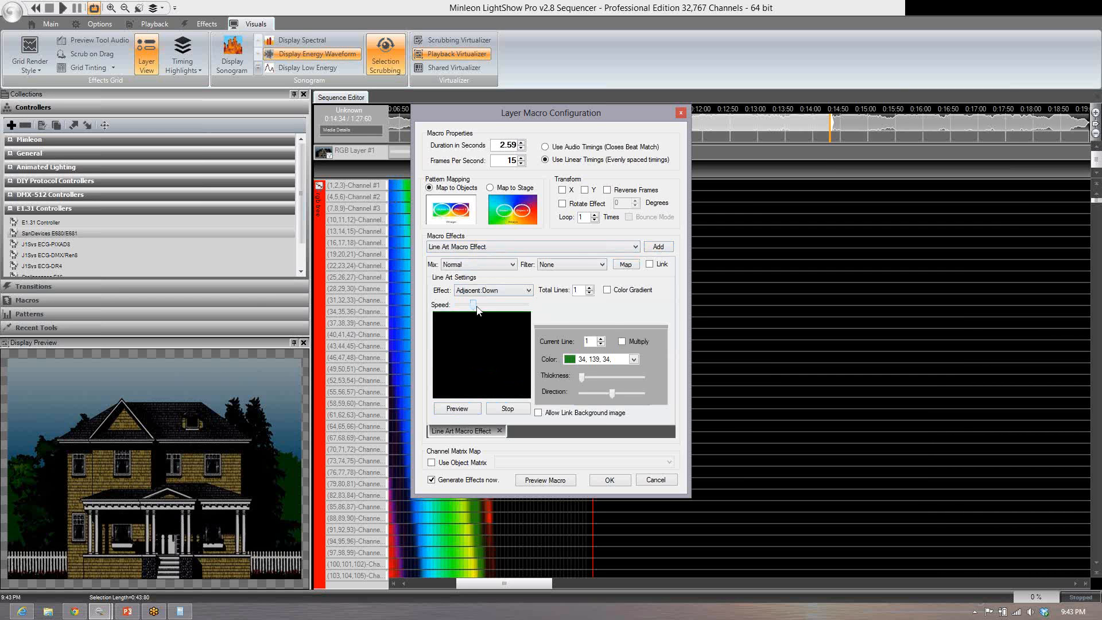
{"action": "left_click", "coordinate": [626, 393]}
{"action": "left_click_drag", "start_coordinate": [584, 375], "coordinate": [626, 377]}
{"action": "left_click", "coordinate": [622, 341]}
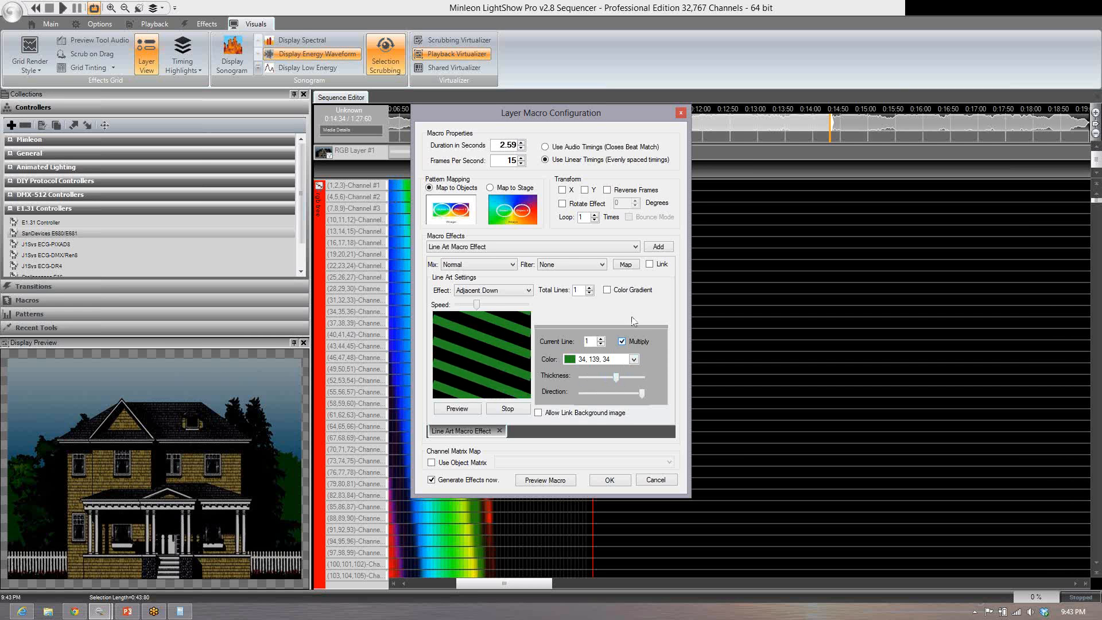
Step: Enable the color gradient with style 4 and a LightGoldenrodYellow color, and accept the configuration to generate the effects
{"action": "left_click", "coordinate": [610, 289]}
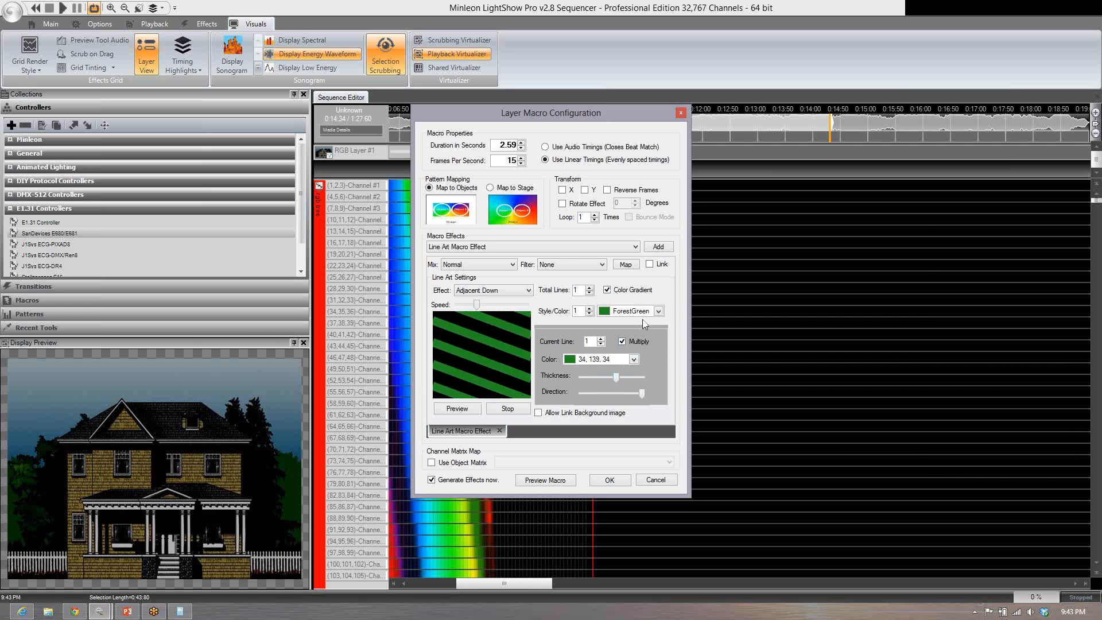
{"action": "left_click", "coordinate": [658, 311]}
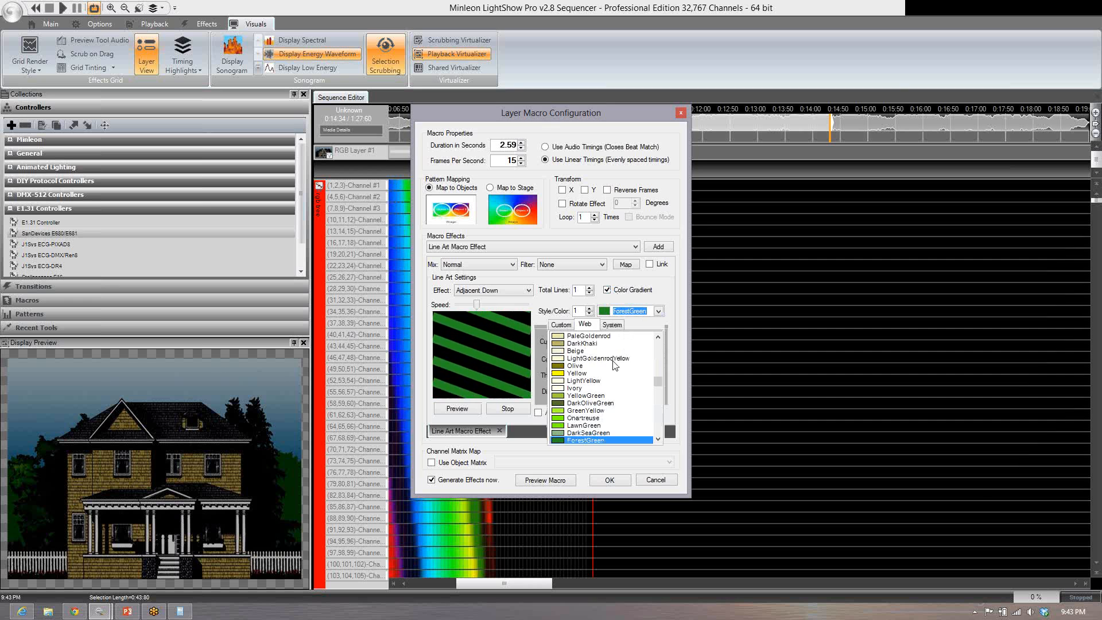
{"action": "left_click", "coordinate": [612, 360]}
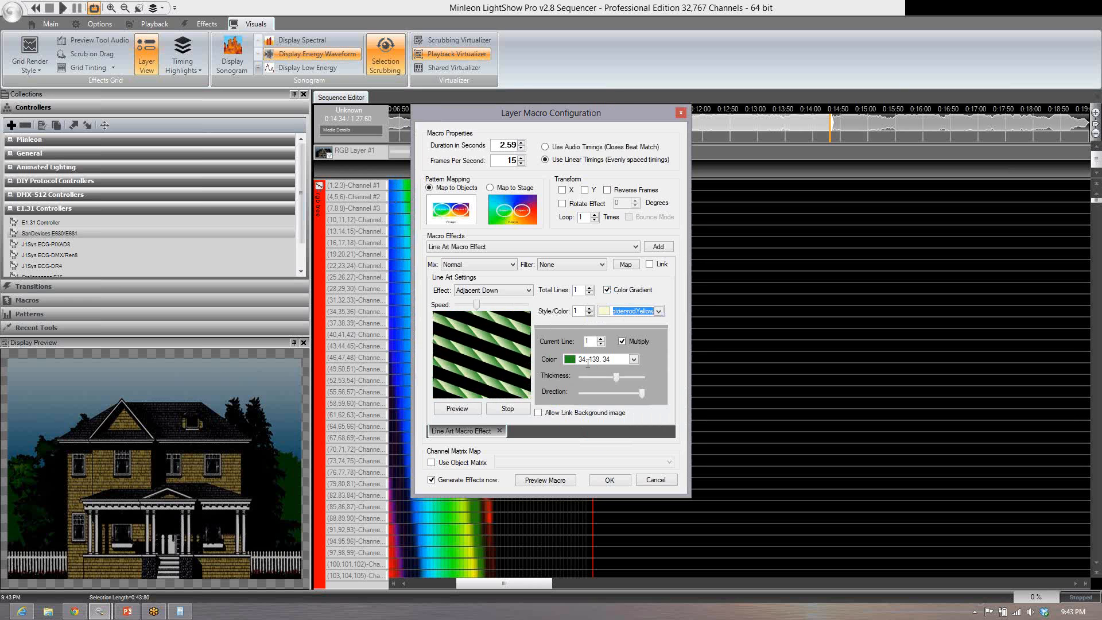
{"action": "left_click", "coordinate": [592, 308]}
{"action": "left_click", "coordinate": [591, 309]}
{"action": "left_click", "coordinate": [591, 309]}
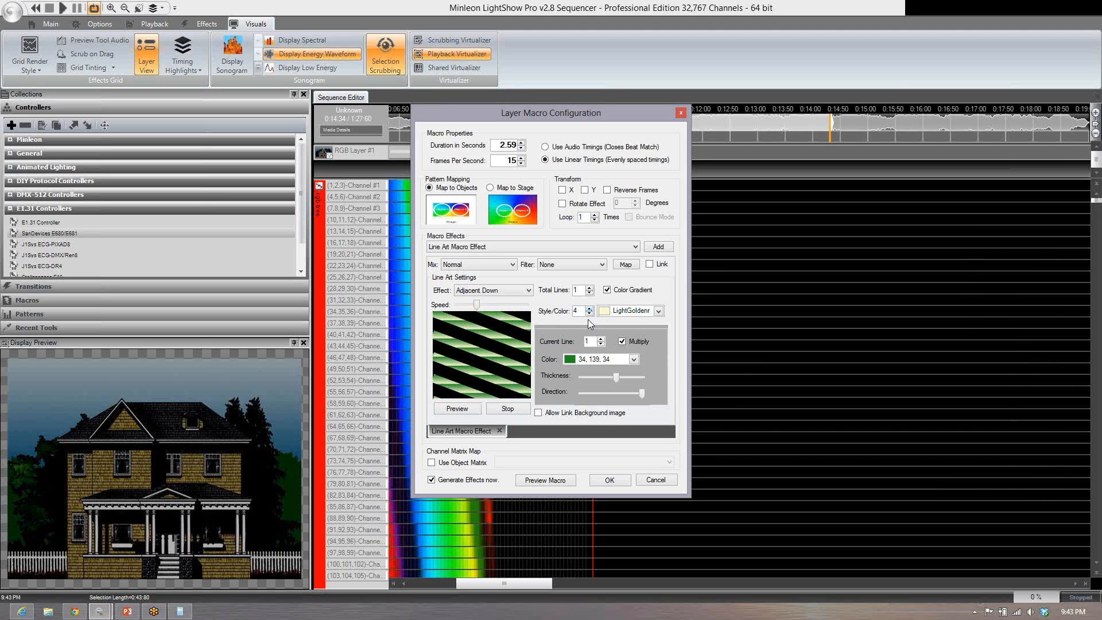
{"action": "left_click", "coordinate": [610, 480]}
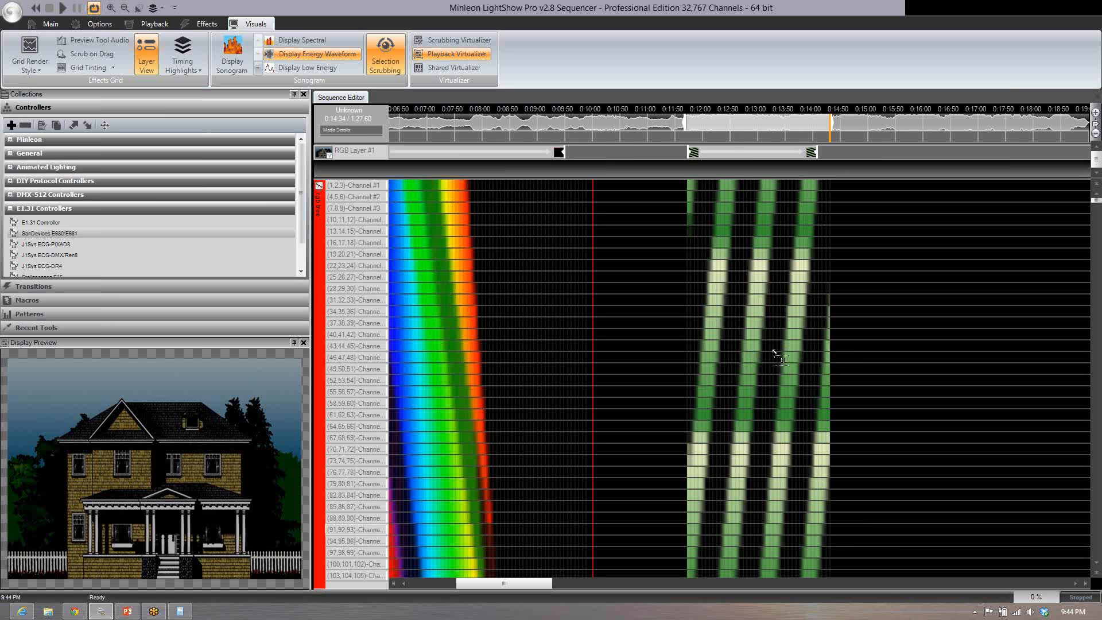
Step: Insert a time interval at the start of the green Line Art effect, at about 0:11:70
{"action": "left_click", "coordinate": [685, 155]}
{"action": "right_click", "coordinate": [687, 155]}
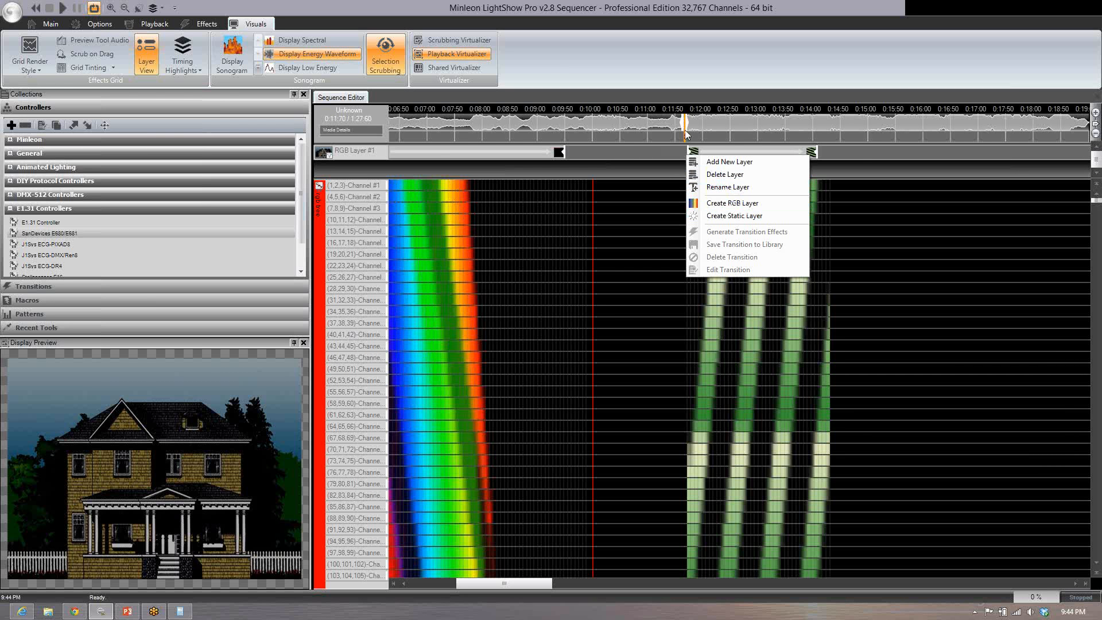
{"action": "right_click", "coordinate": [686, 131]}
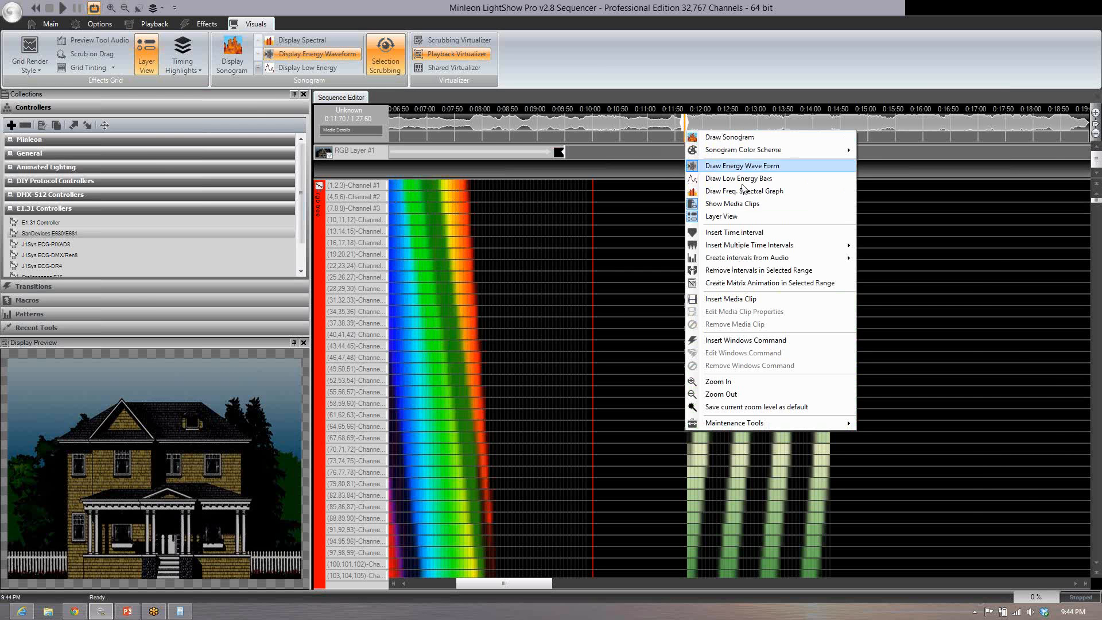
{"action": "left_click", "coordinate": [728, 234]}
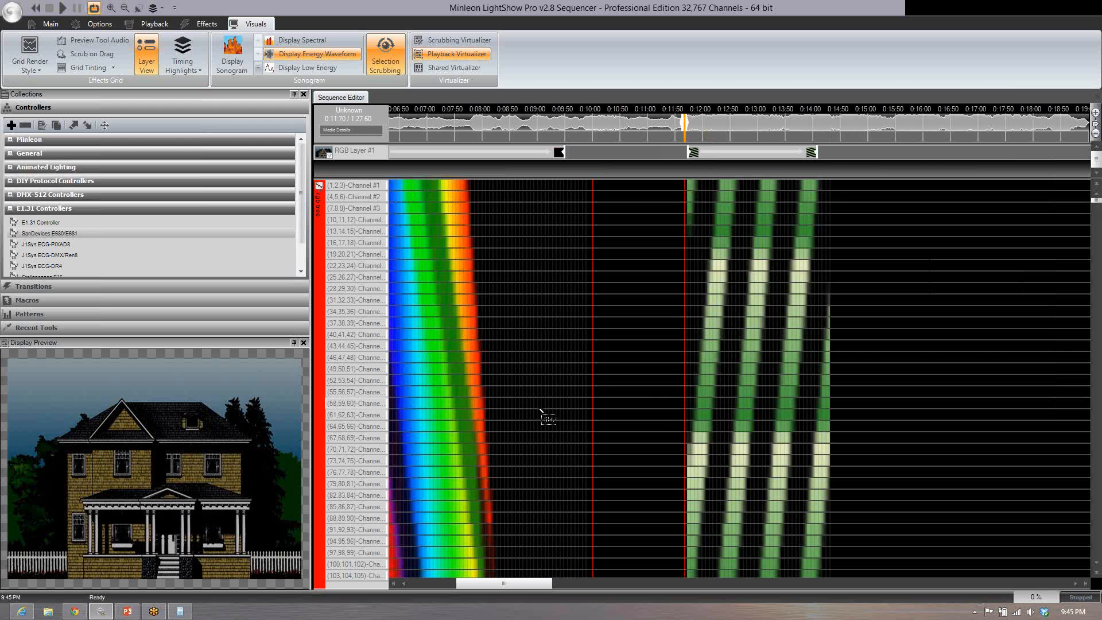
Step: Select the channel-row segments between, before and after the two red intervals in turn to check how they bound selections
{"action": "left_click", "coordinate": [634, 381]}
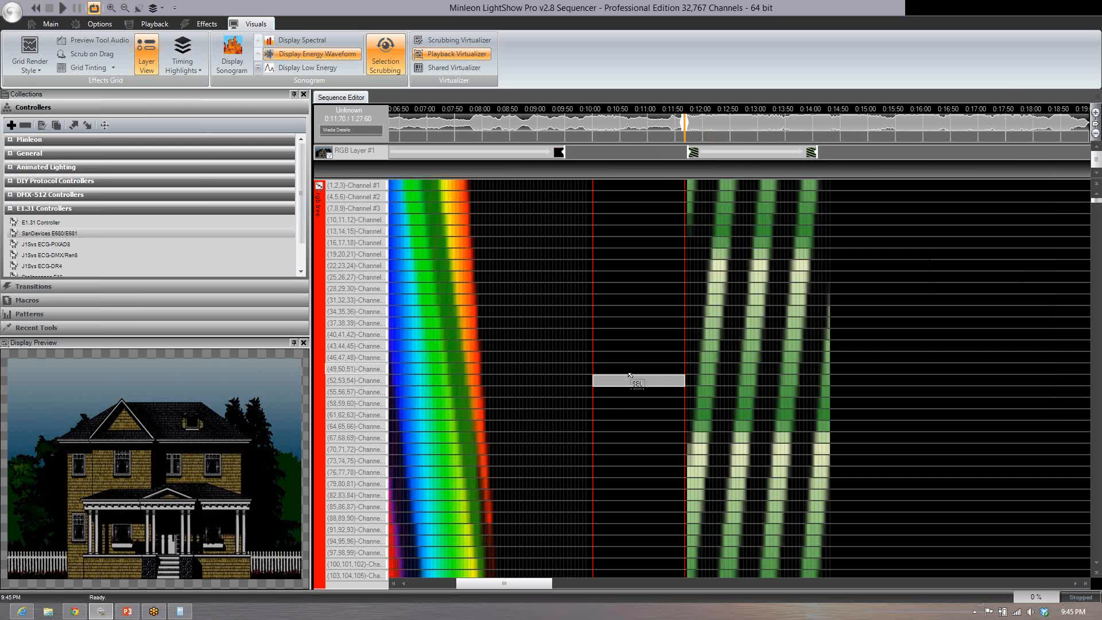
{"action": "left_click_drag", "start_coordinate": [618, 374], "coordinate": [532, 392]}
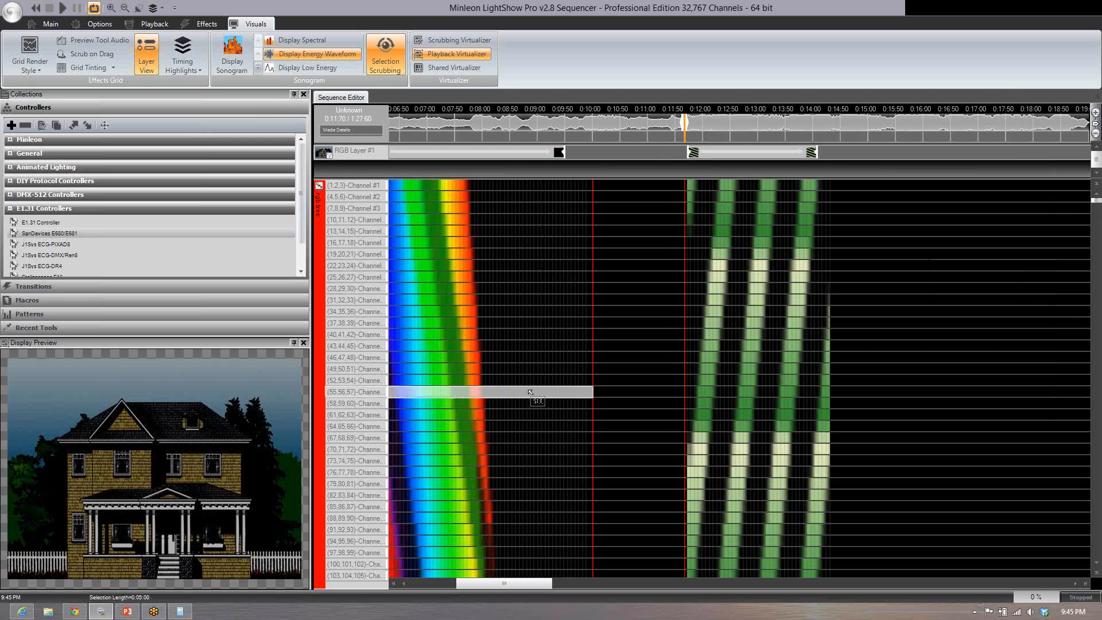
{"action": "left_click", "coordinate": [804, 394]}
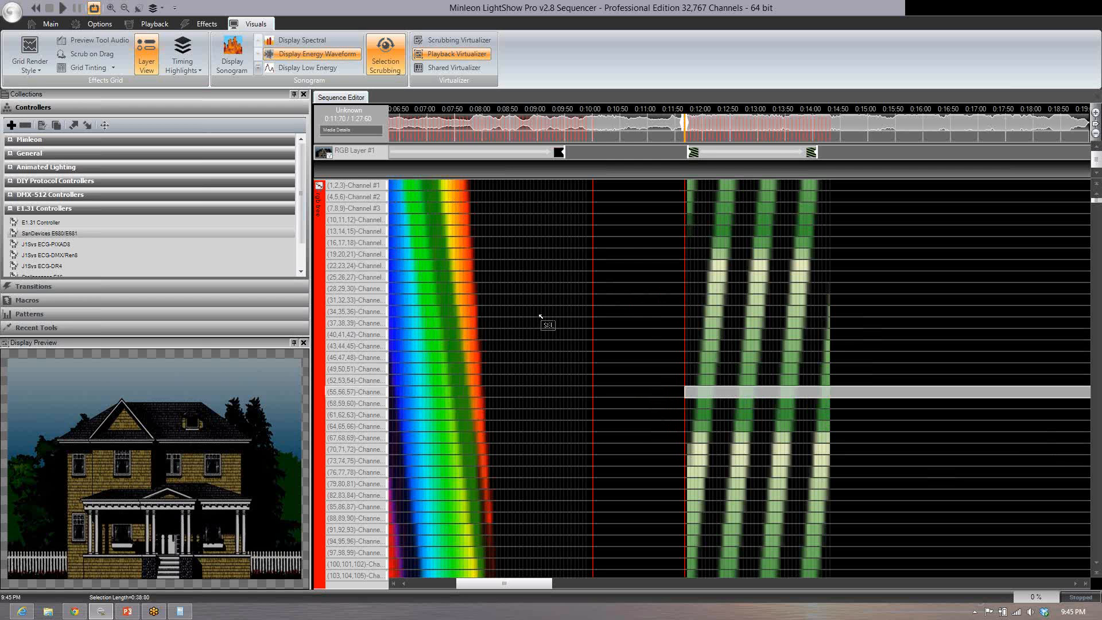
Step: Select the (31,32,33) channel-row segment that ends at the first red interval and copy it
{"action": "left_click", "coordinate": [190, 62]}
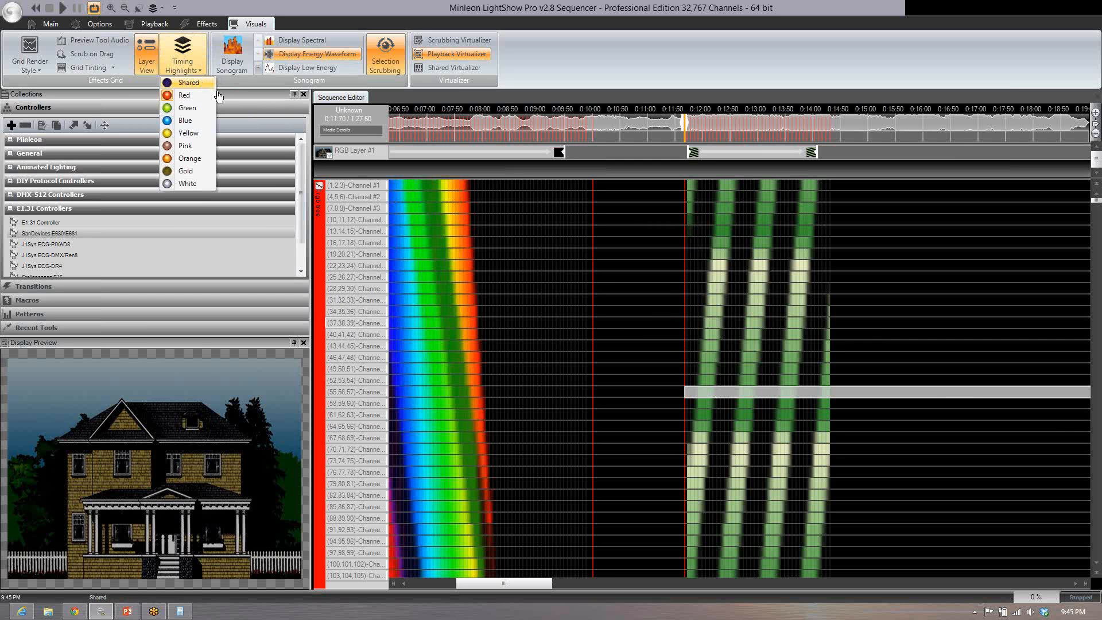
{"action": "left_click", "coordinate": [512, 300]}
{"action": "left_click", "coordinate": [525, 304]}
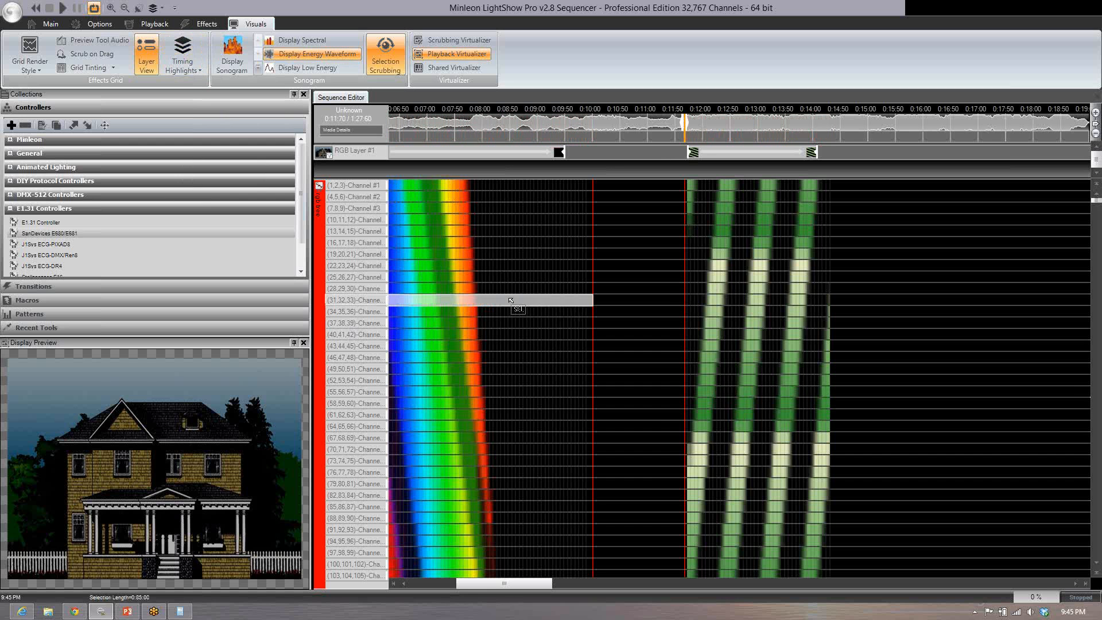
{"action": "right_click", "coordinate": [511, 301]}
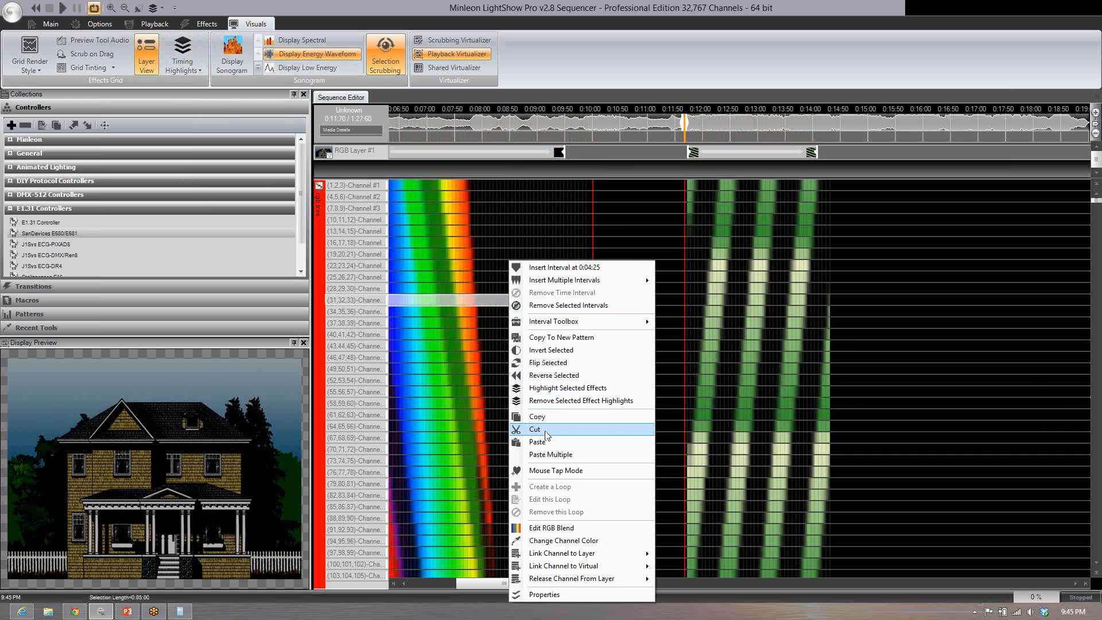
{"action": "left_click", "coordinate": [537, 416]}
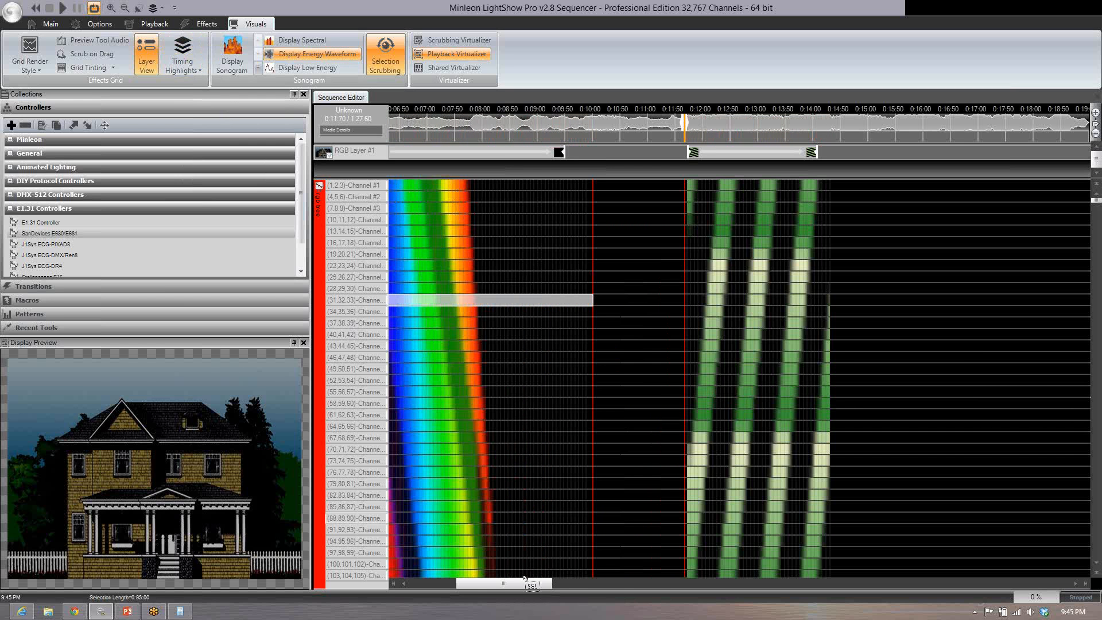
Step: Insert time intervals in the empty area after the green effect, at about 0:14:62 and 0:19:25
{"action": "left_click_drag", "start_coordinate": [528, 589], "coordinate": [568, 588]}
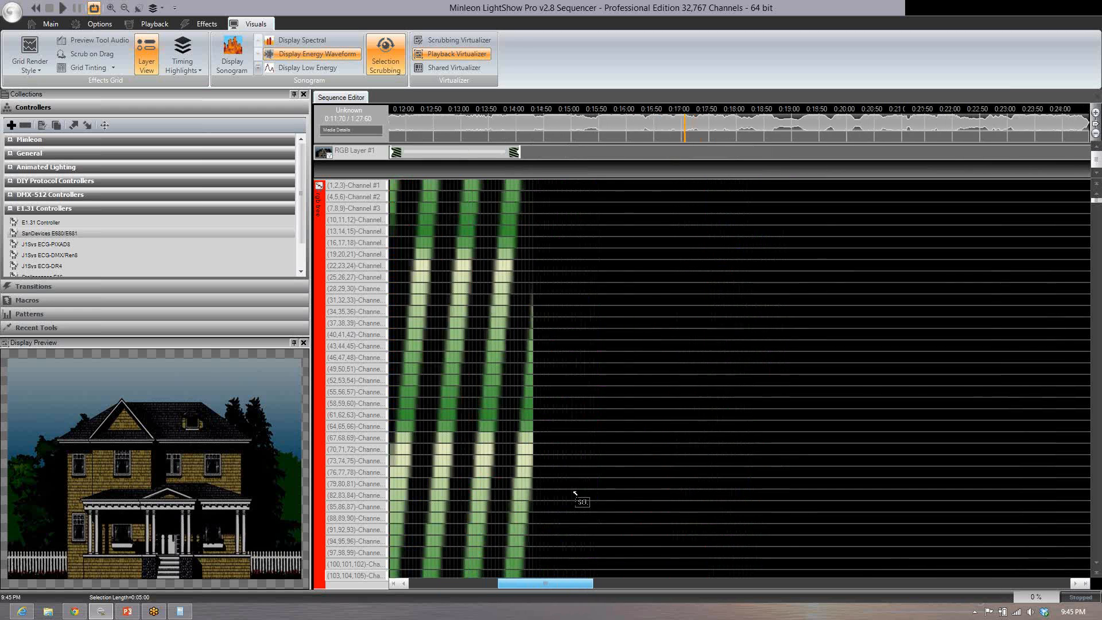
{"action": "right_click", "coordinate": [544, 140]}
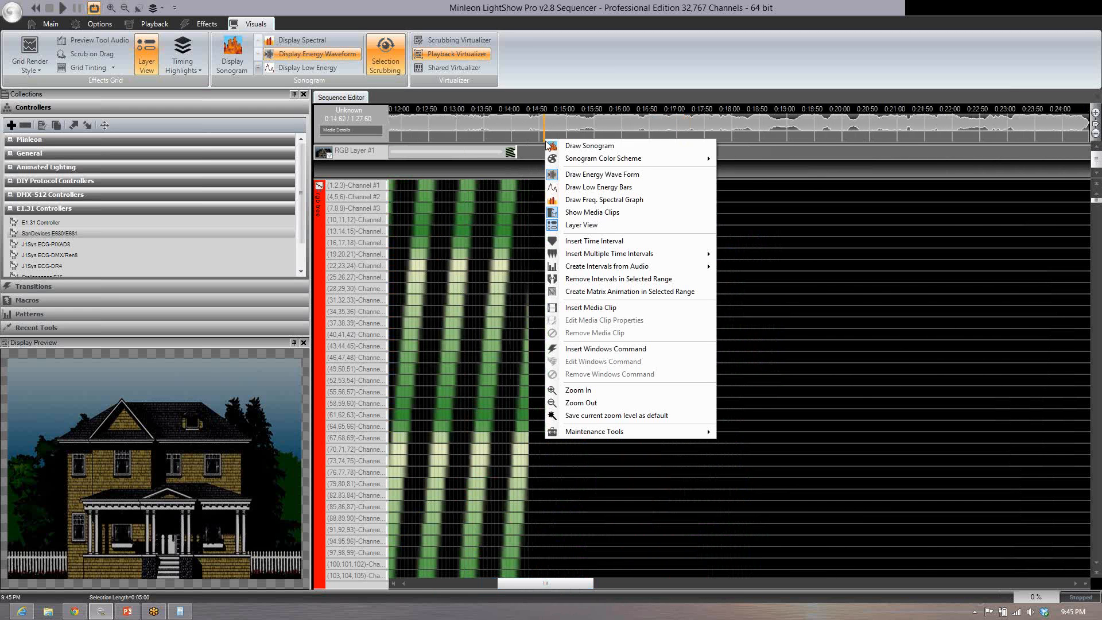
{"action": "left_click", "coordinate": [607, 242]}
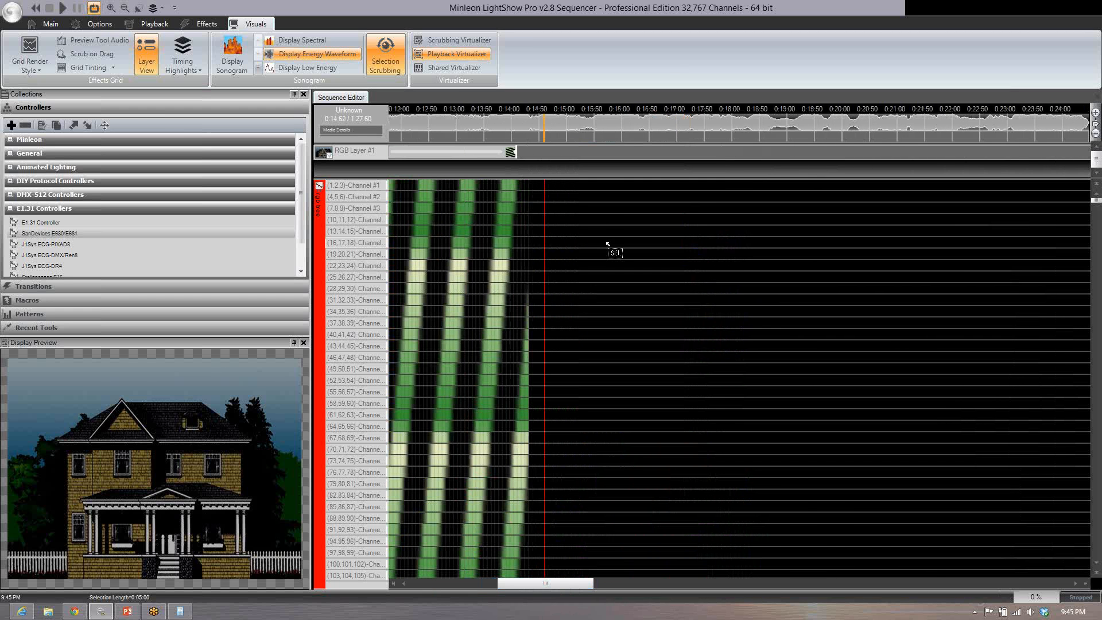
{"action": "right_click", "coordinate": [801, 133]}
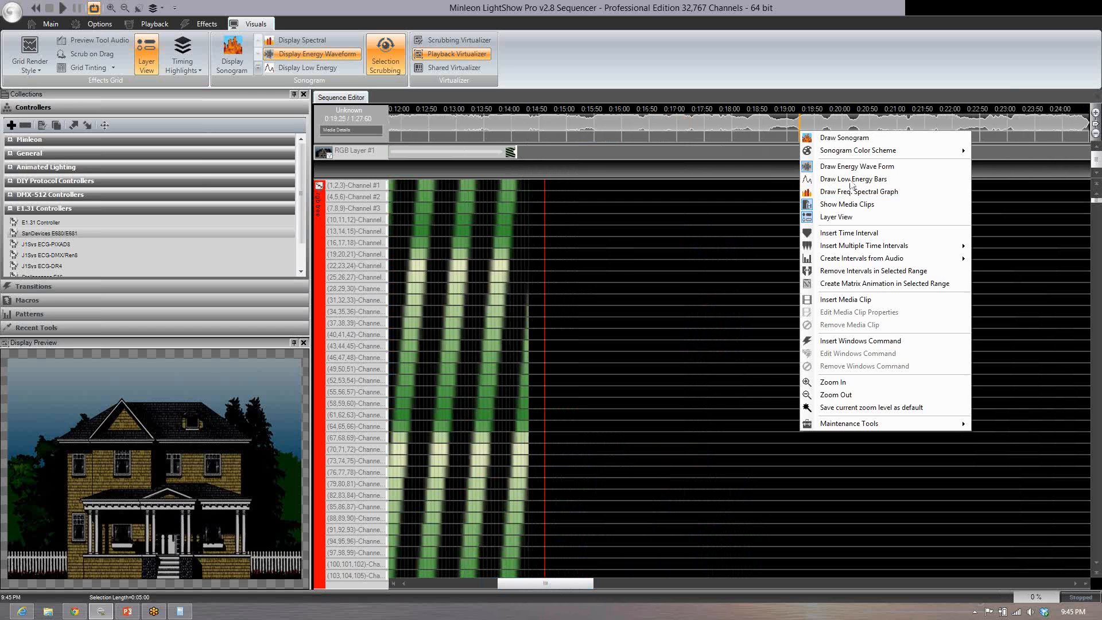
{"action": "left_click", "coordinate": [875, 234]}
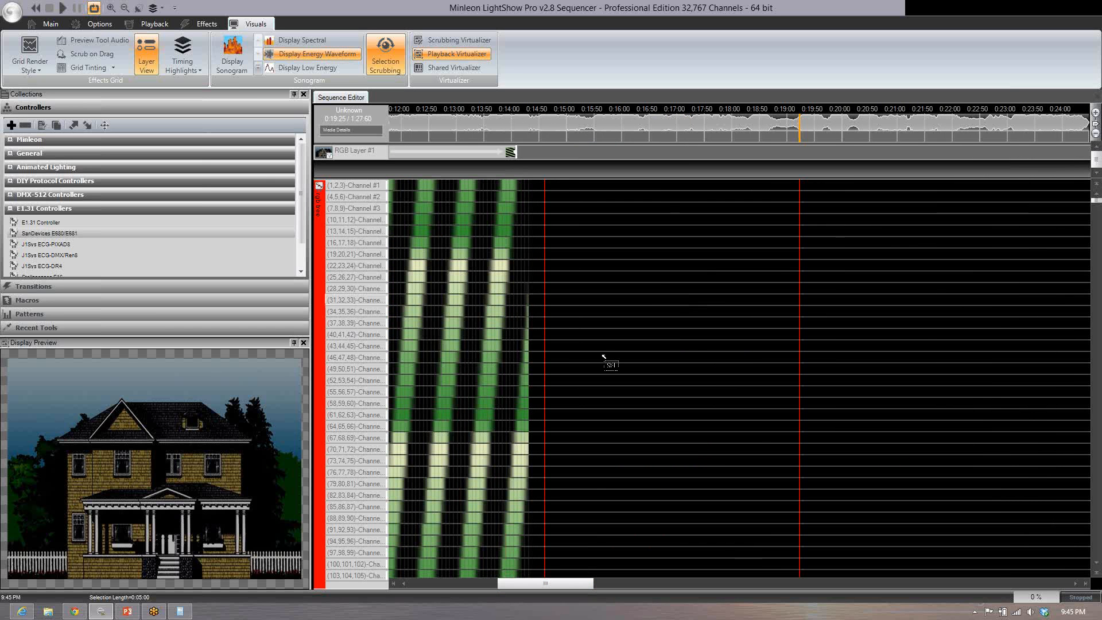
Step: Paste the copied segment into channel row (31,32,33) from the 0:14:62 interval, using the clipboard timings
{"action": "right_click", "coordinate": [615, 301]}
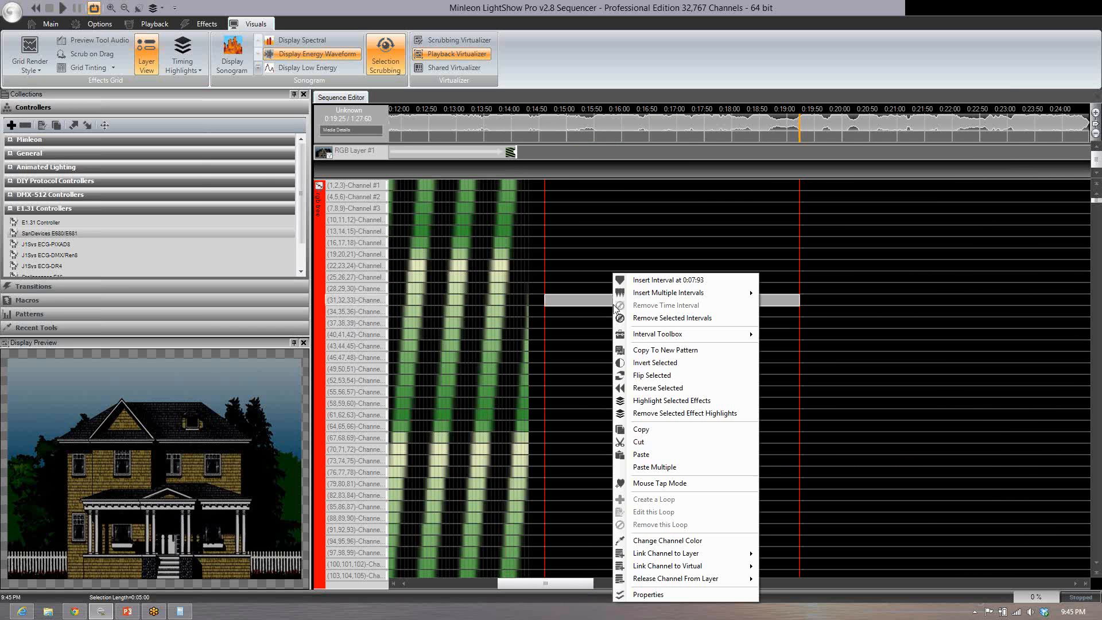
{"action": "left_click", "coordinate": [652, 459]}
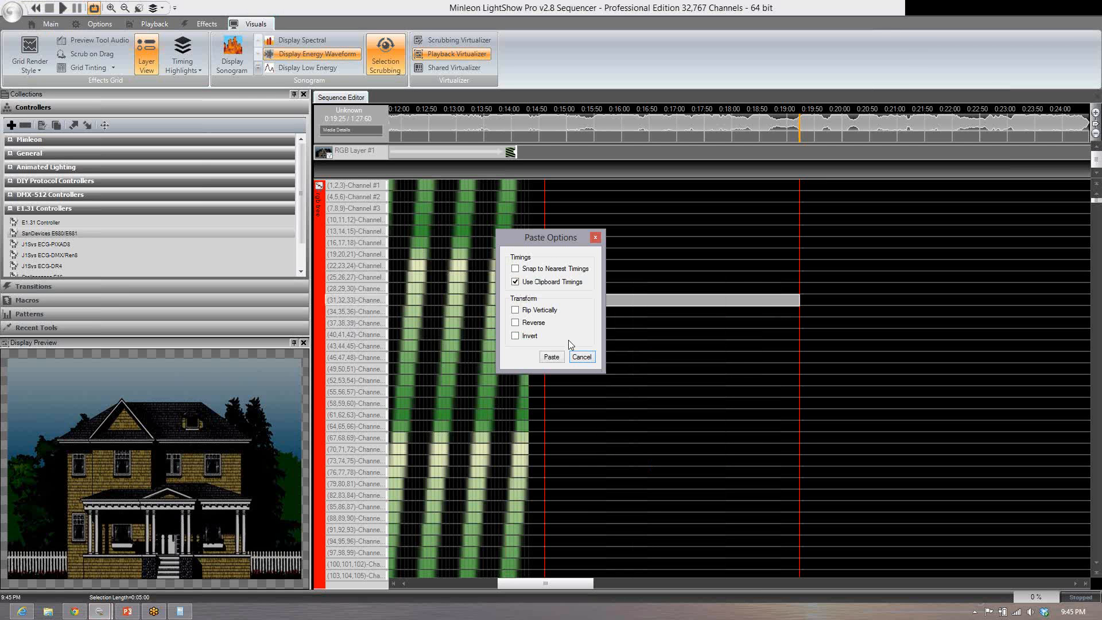
{"action": "left_click", "coordinate": [560, 360]}
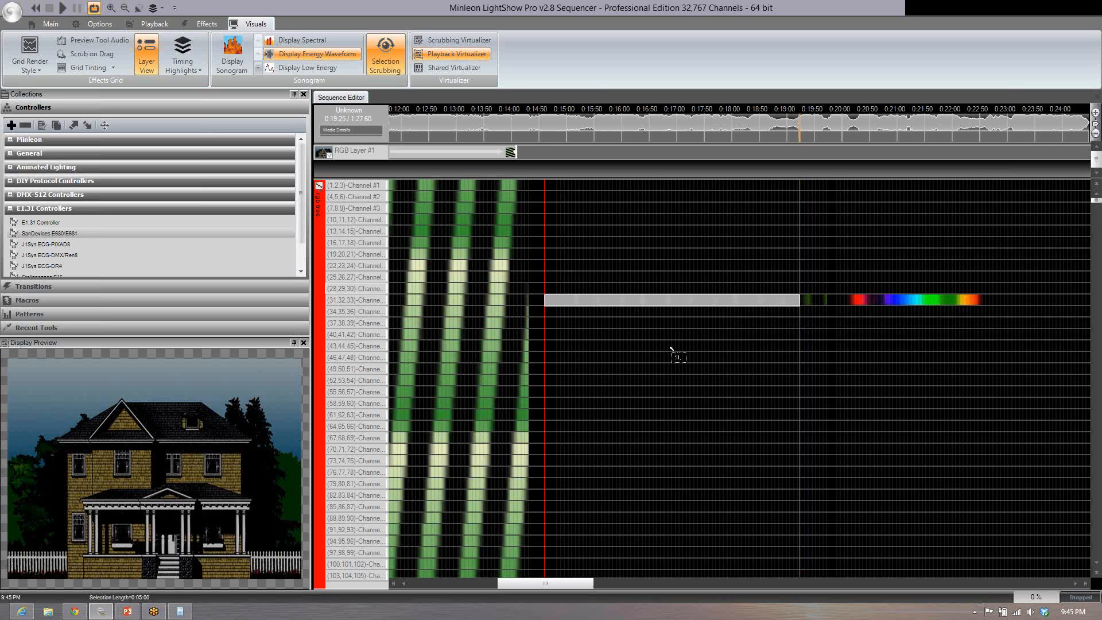
{"action": "left_click", "coordinate": [693, 382]}
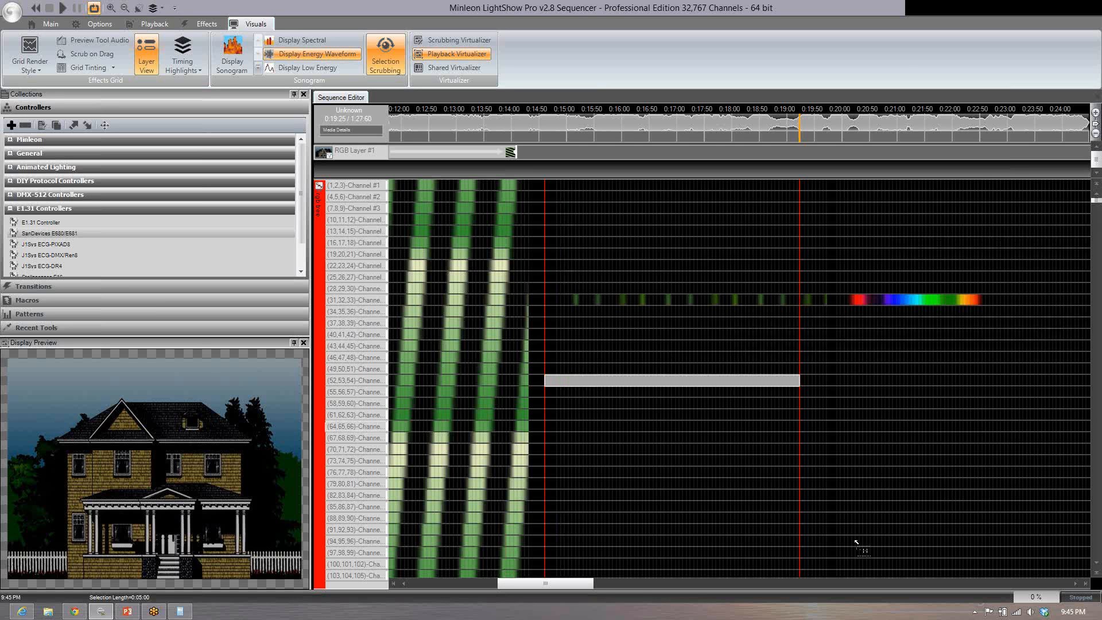
Step: Undo the pasted segment and the time intervals inserted from 0:11:70 onward
{"action": "left_click_drag", "start_coordinate": [587, 583], "coordinate": [438, 361]}
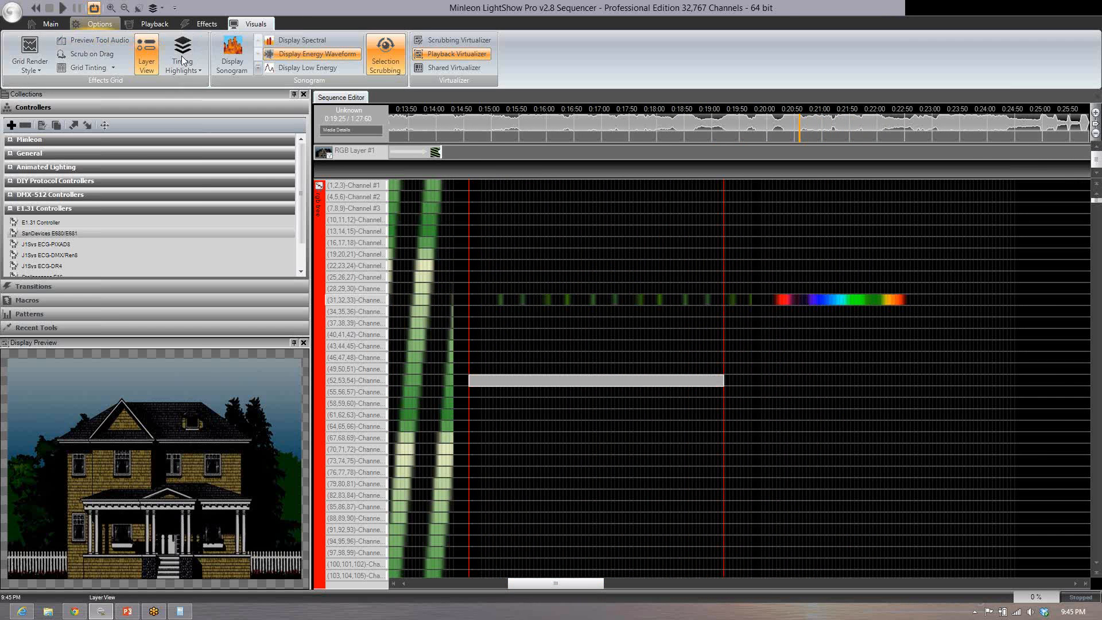
{"action": "left_click", "coordinate": [205, 25]}
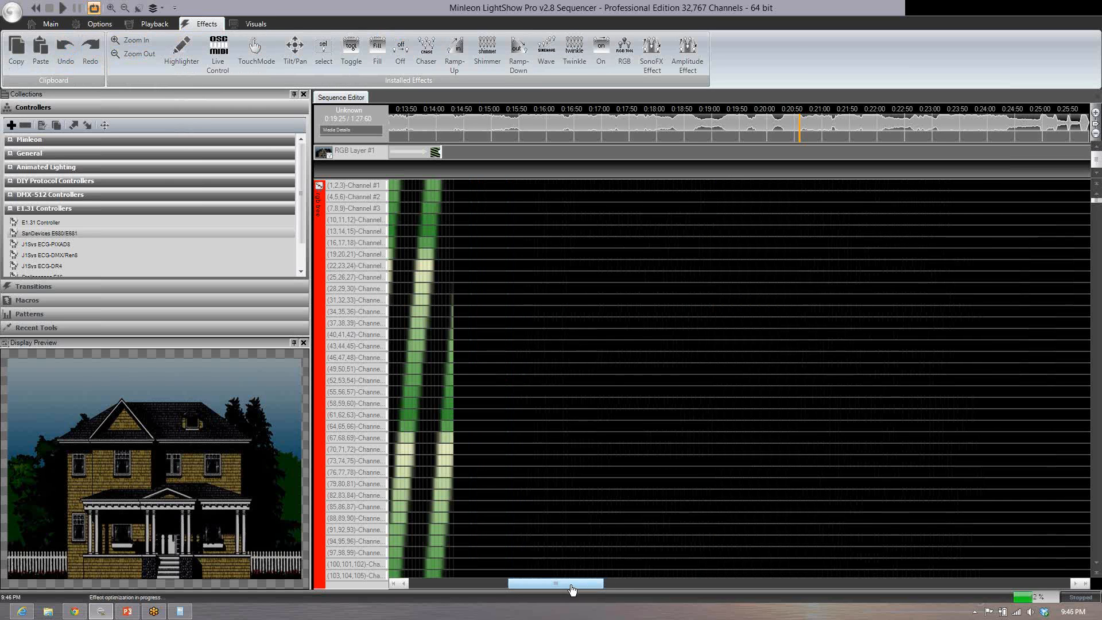
Step: Insert a time interval again at the start of the green effect, at about 0:11:70
{"action": "left_click_drag", "start_coordinate": [568, 589], "coordinate": [533, 589]}
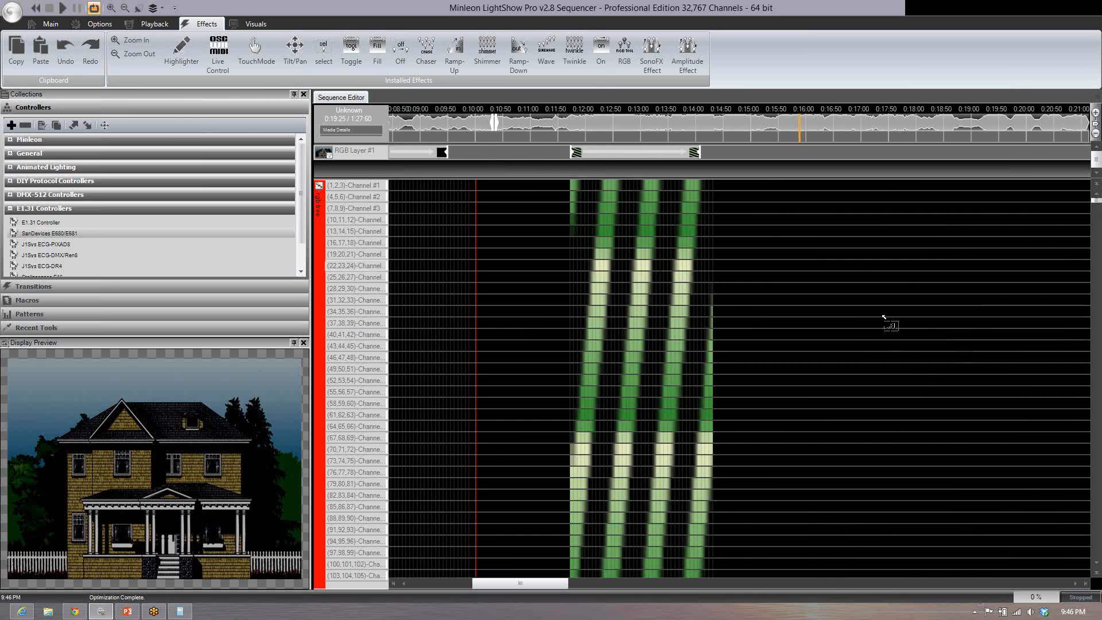
{"action": "right_click", "coordinate": [570, 131]}
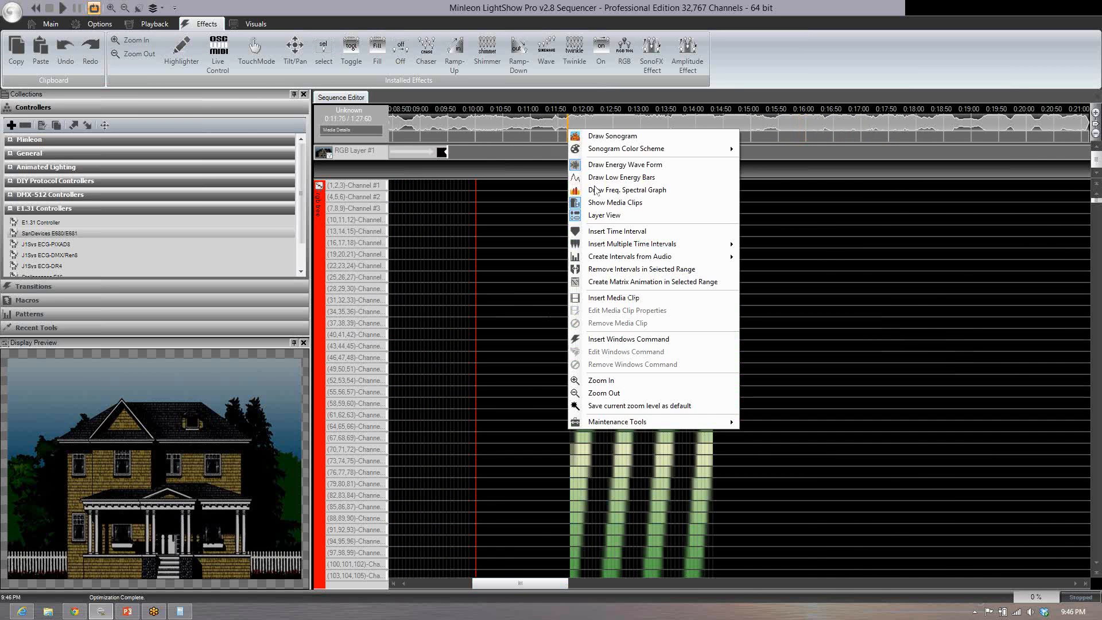
Step: Insert a time interval at about 0:11.7 on the timeline, just before the green line effect
{"action": "left_click", "coordinate": [612, 231]}
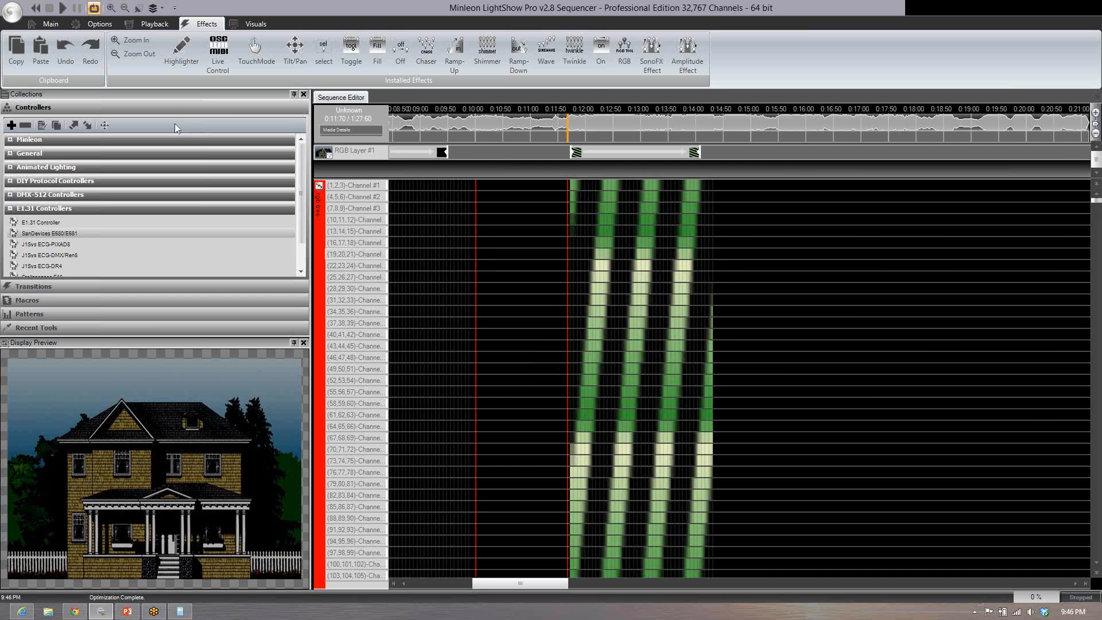
{"action": "left_click", "coordinate": [256, 64]}
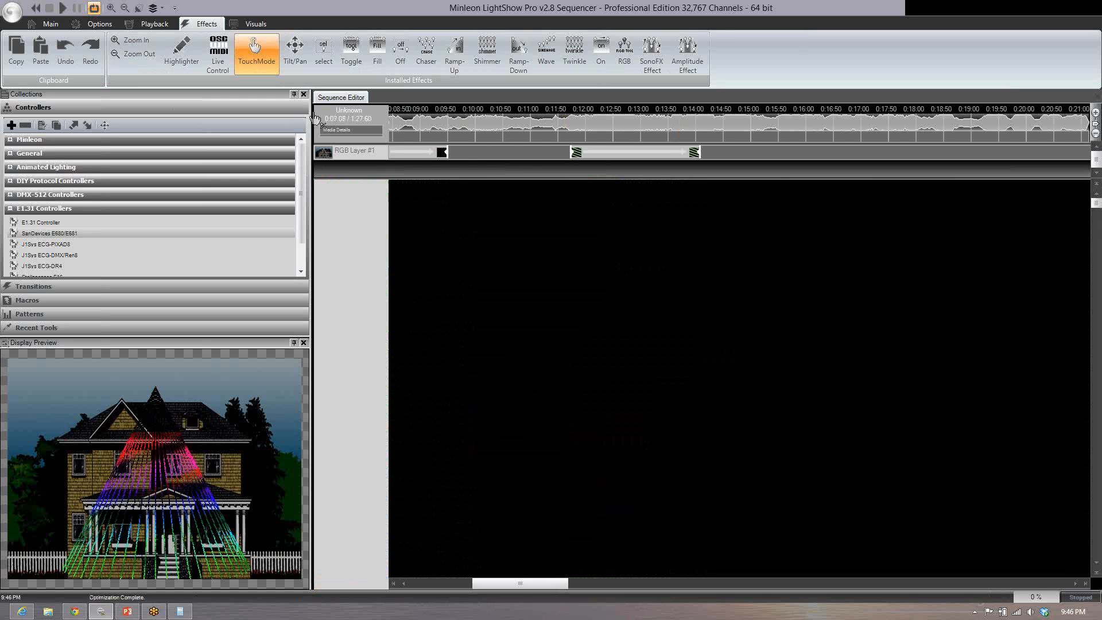
{"action": "left_click", "coordinate": [256, 23]}
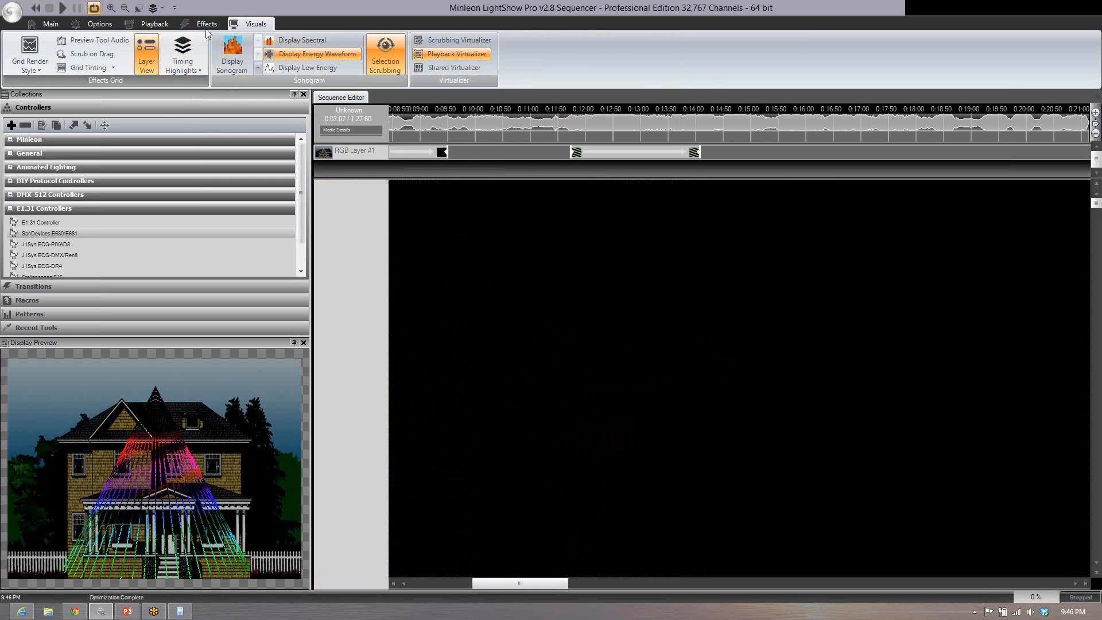
{"action": "scroll", "coordinate": [182, 58], "scroll_direction": "up", "scroll_amount": 1}
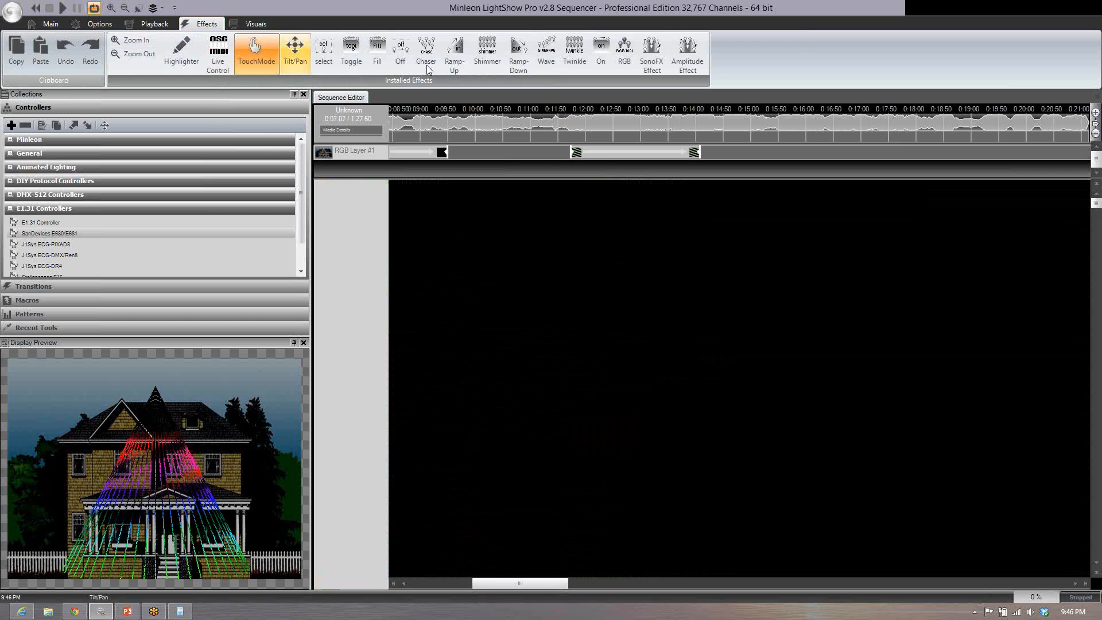
Step: Collapse the rgb tree and apply the Fill effect between 0:10.00 and about 0:11.7, accepting the yellow blend
{"action": "left_click", "coordinate": [377, 55]}
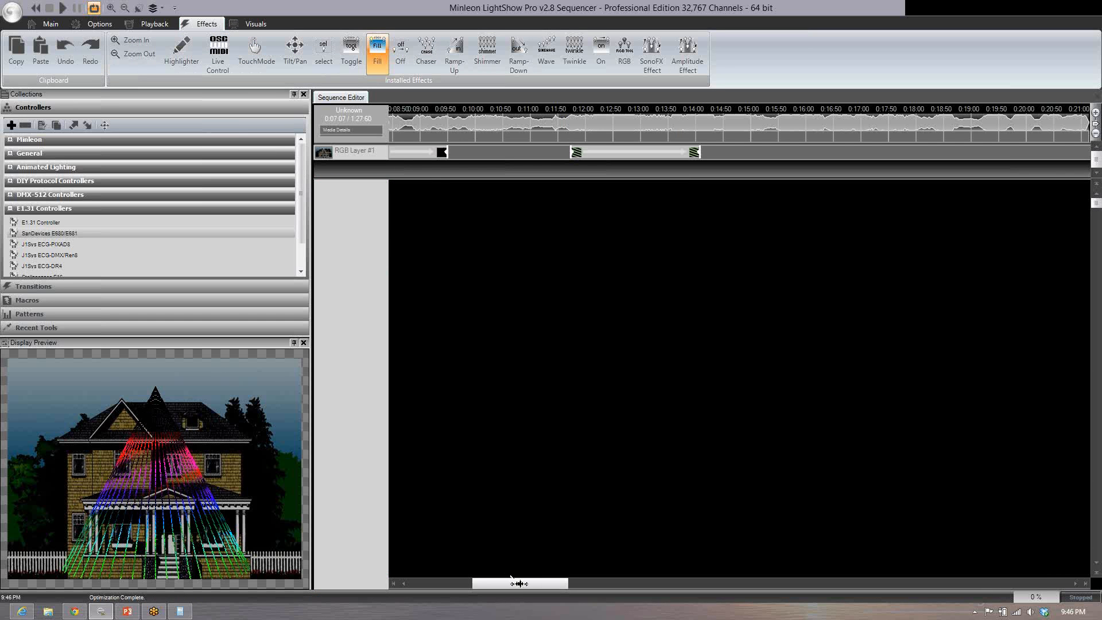
{"action": "left_click_drag", "start_coordinate": [517, 587], "coordinate": [454, 585]}
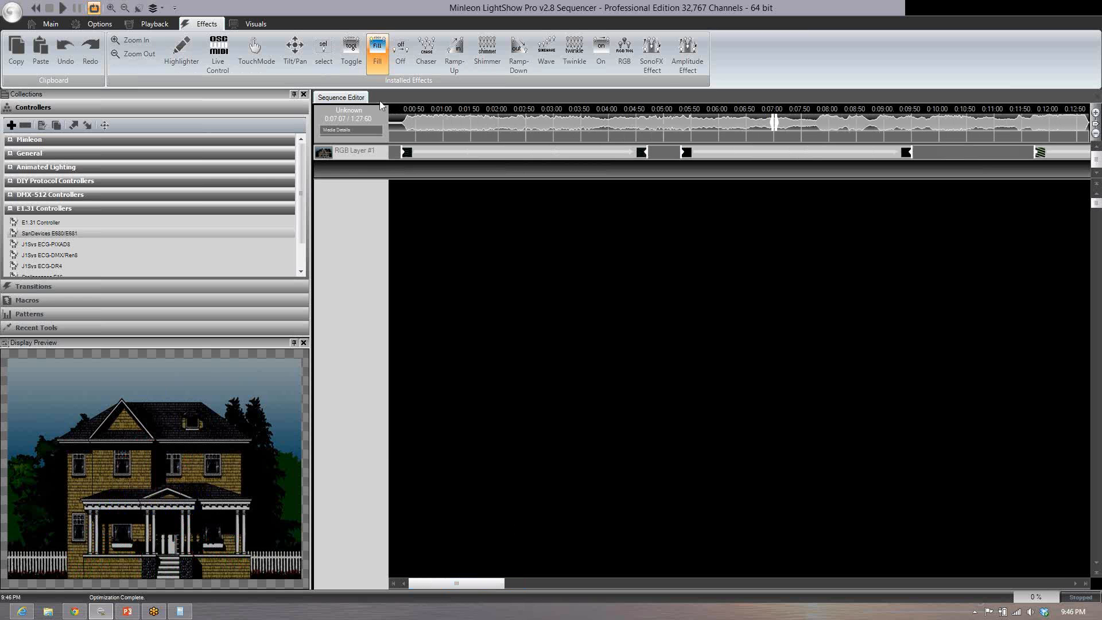
{"action": "left_click", "coordinate": [384, 157]}
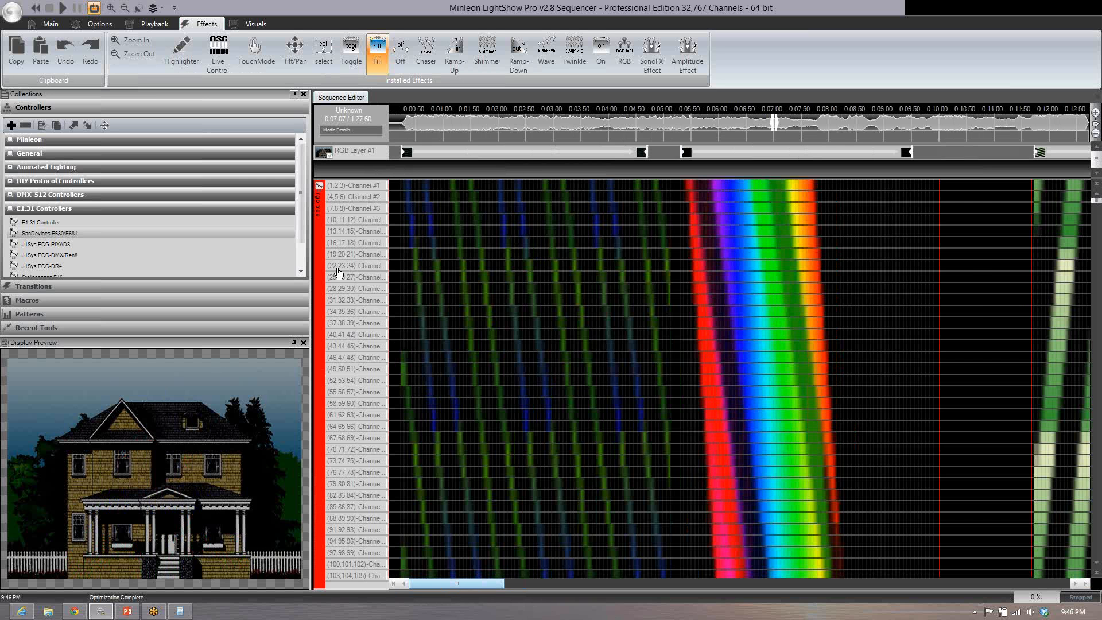
{"action": "left_click", "coordinate": [318, 201]}
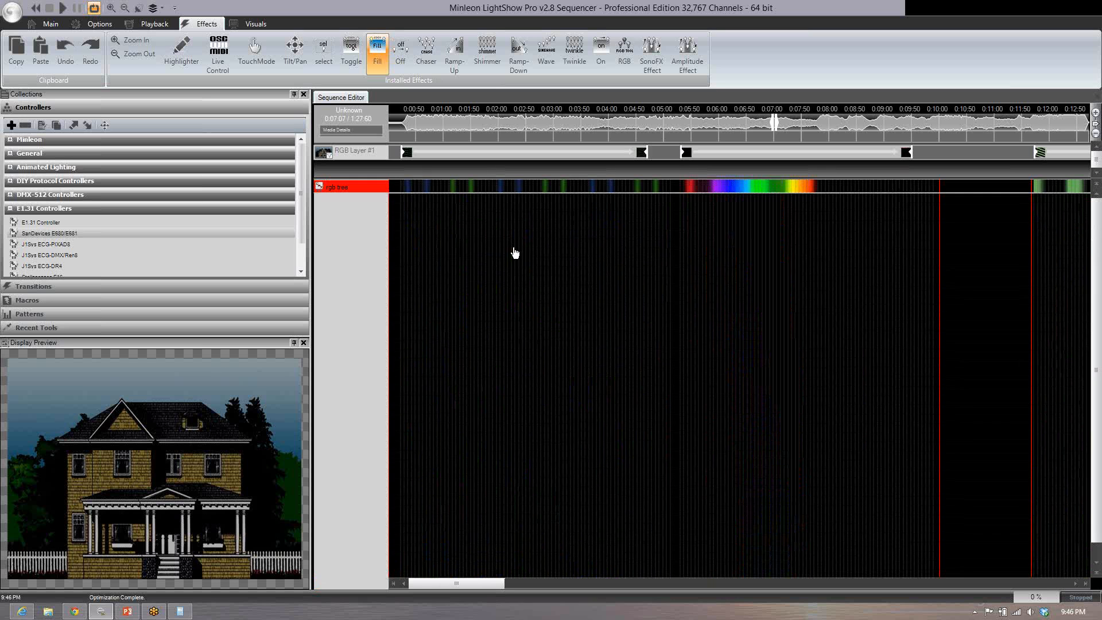
{"action": "left_click_drag", "start_coordinate": [482, 591], "coordinate": [549, 589]}
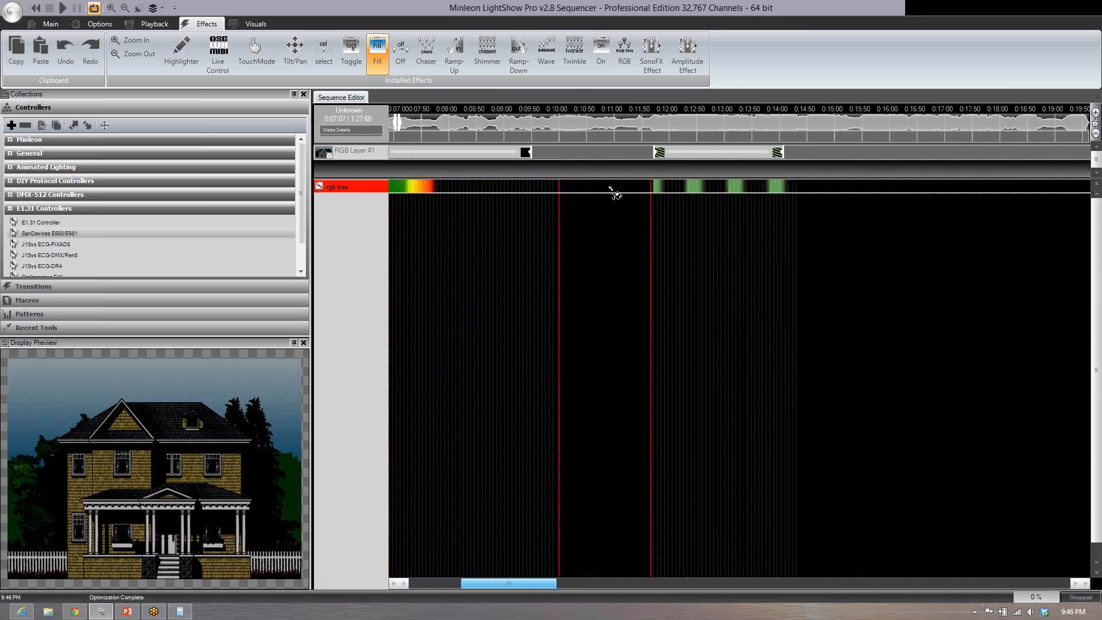
{"action": "left_click", "coordinate": [623, 221]}
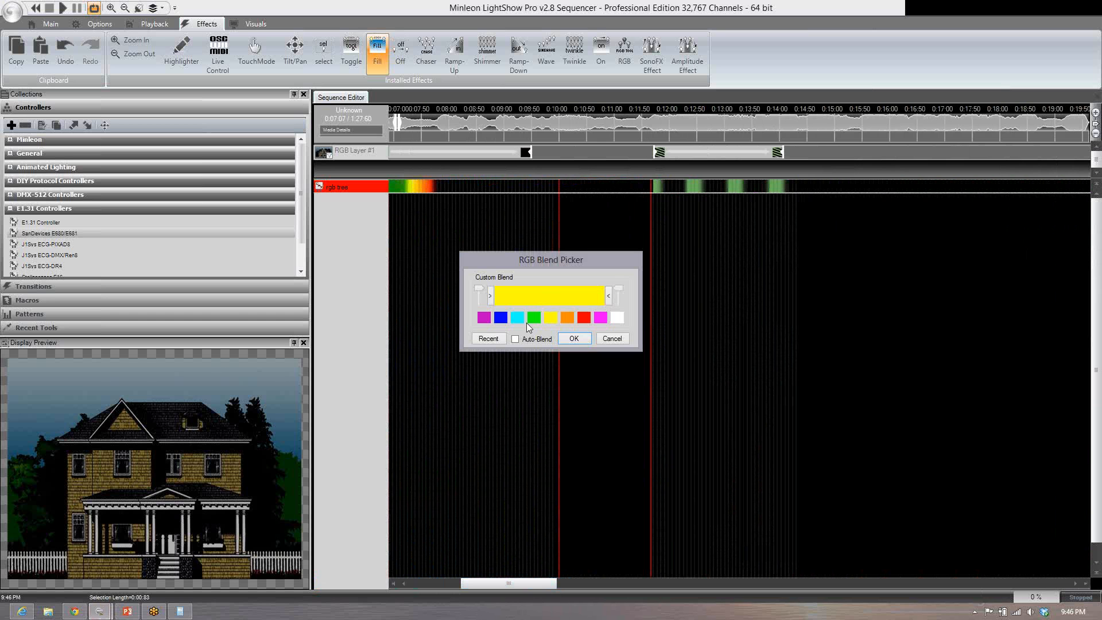
{"action": "left_click", "coordinate": [572, 339]}
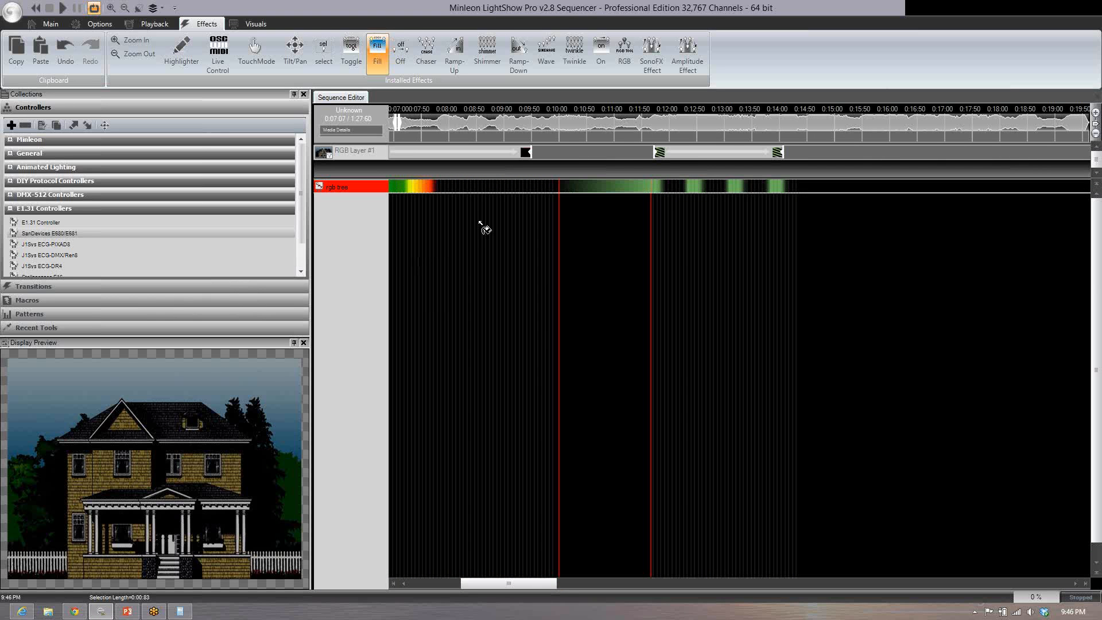
Step: Expand the rgb tree, activate the select tool, and insert time intervals at about 0:14.5 and 0:20.0
{"action": "double_click", "coordinate": [348, 189]}
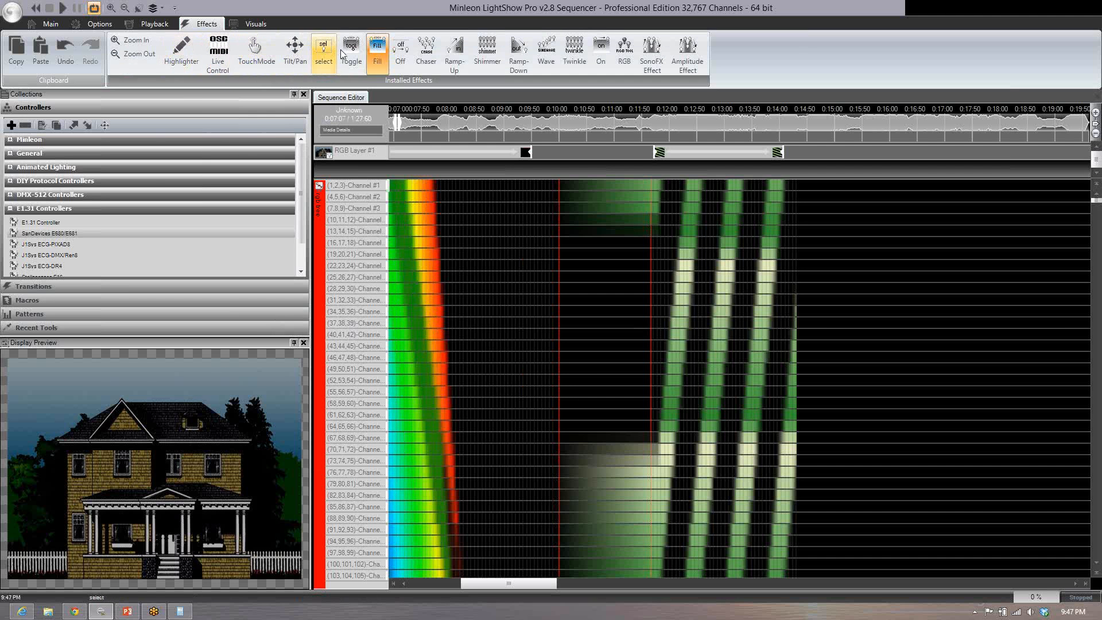
{"action": "left_click", "coordinate": [324, 50]}
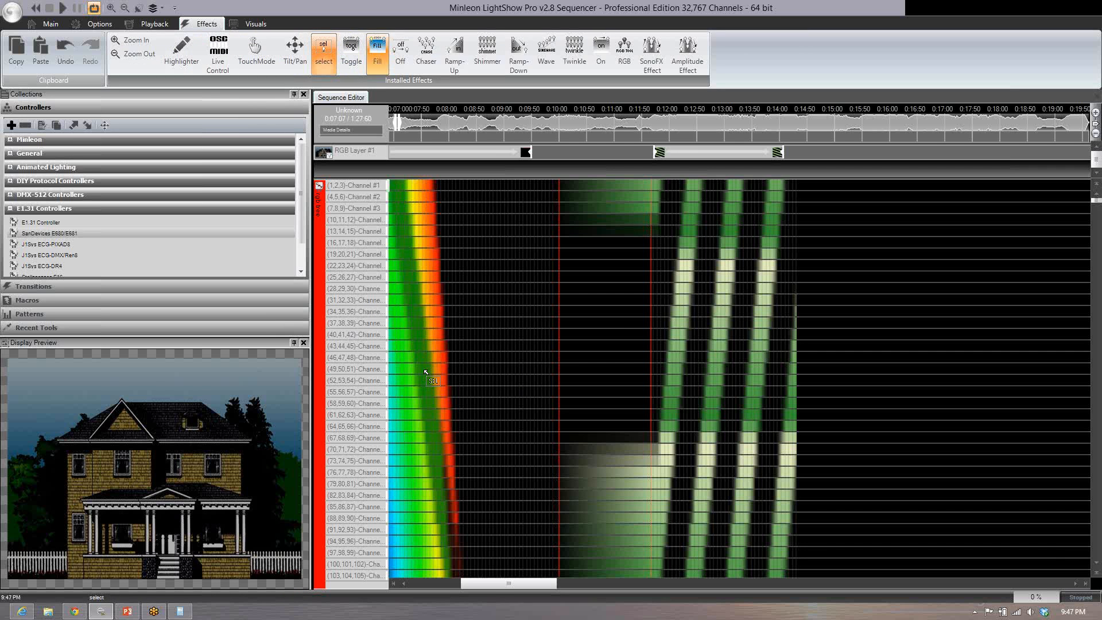
{"action": "left_click_drag", "start_coordinate": [492, 585], "coordinate": [530, 585]}
{"action": "right_click", "coordinate": [532, 133]}
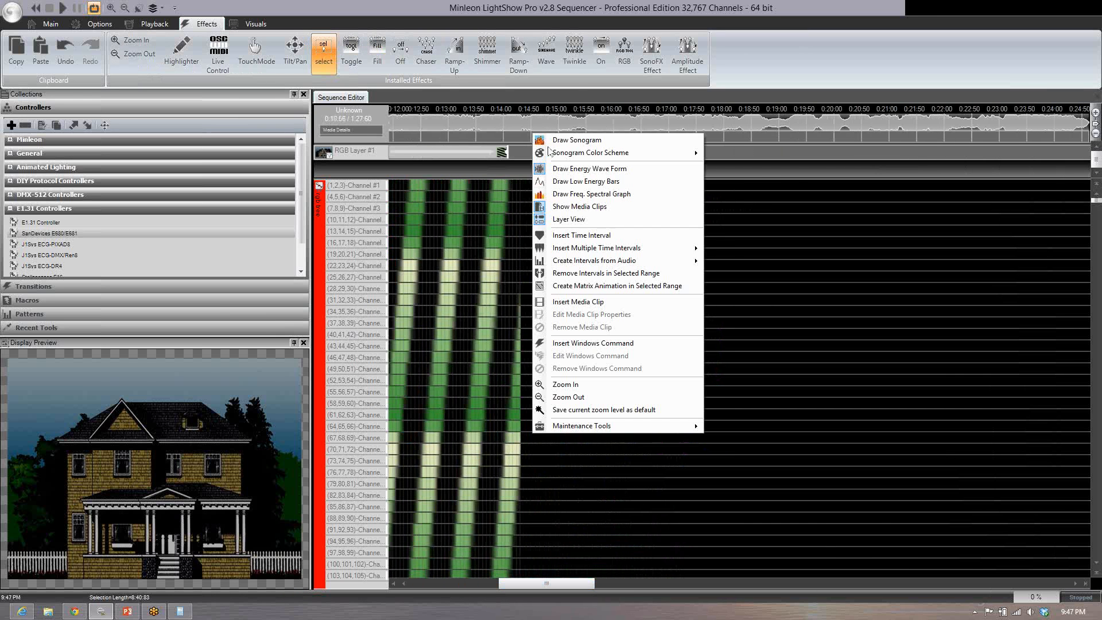
{"action": "left_click", "coordinate": [581, 236]}
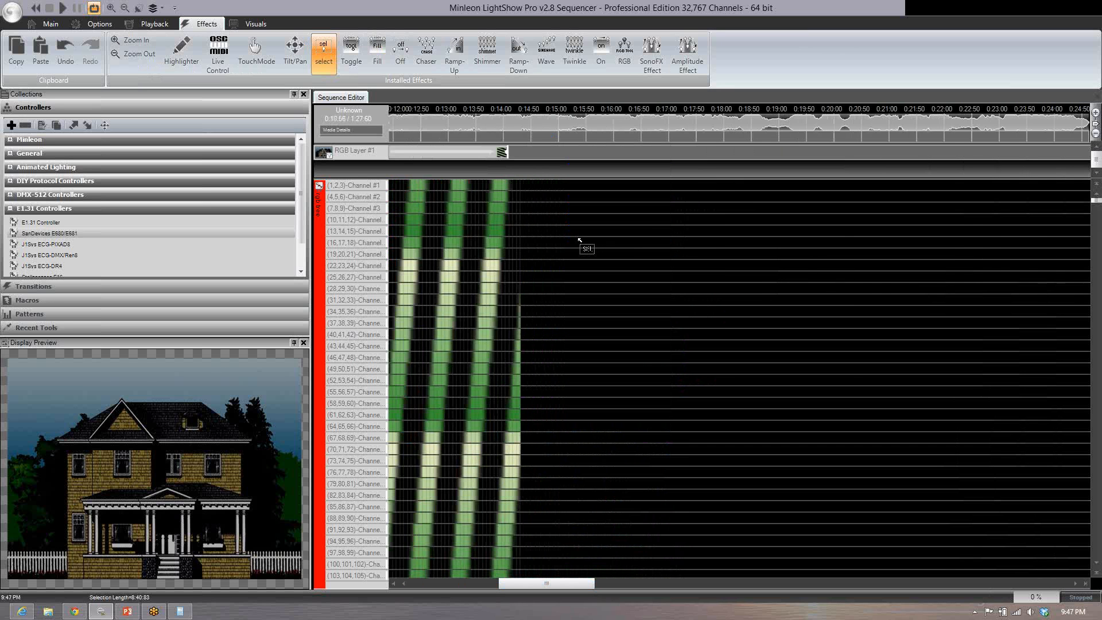
{"action": "right_click", "coordinate": [828, 123]}
{"action": "left_click", "coordinate": [867, 225]}
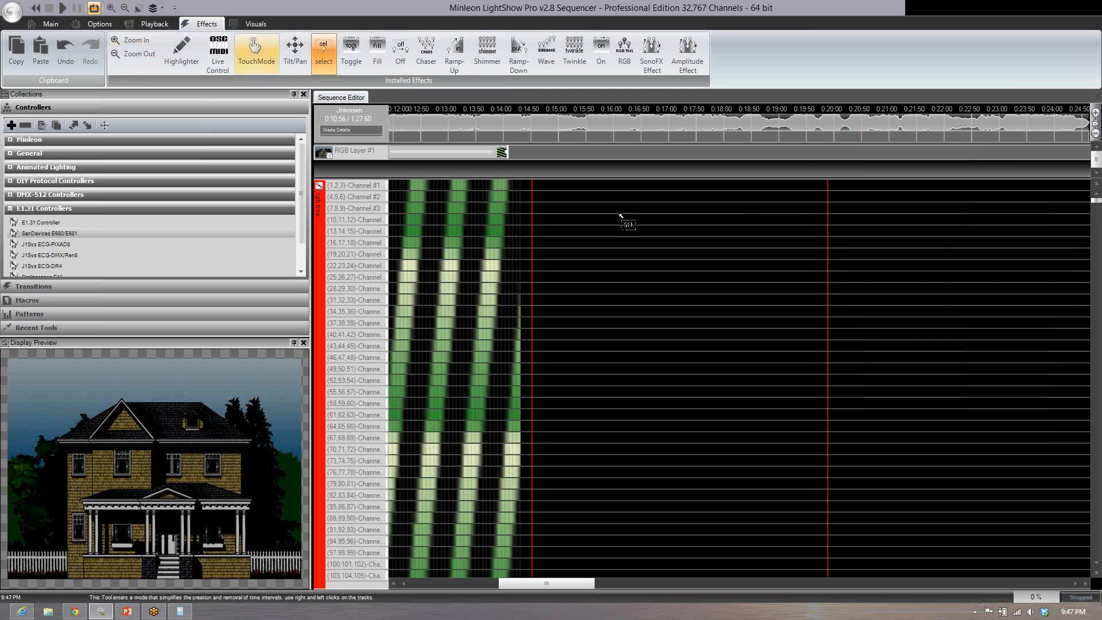
Step: Paste the copied effects into Channel #3 at the interval starting at about 0:14.5, using the clipboard timings
{"action": "left_click", "coordinate": [594, 210]}
{"action": "right_click", "coordinate": [595, 210]}
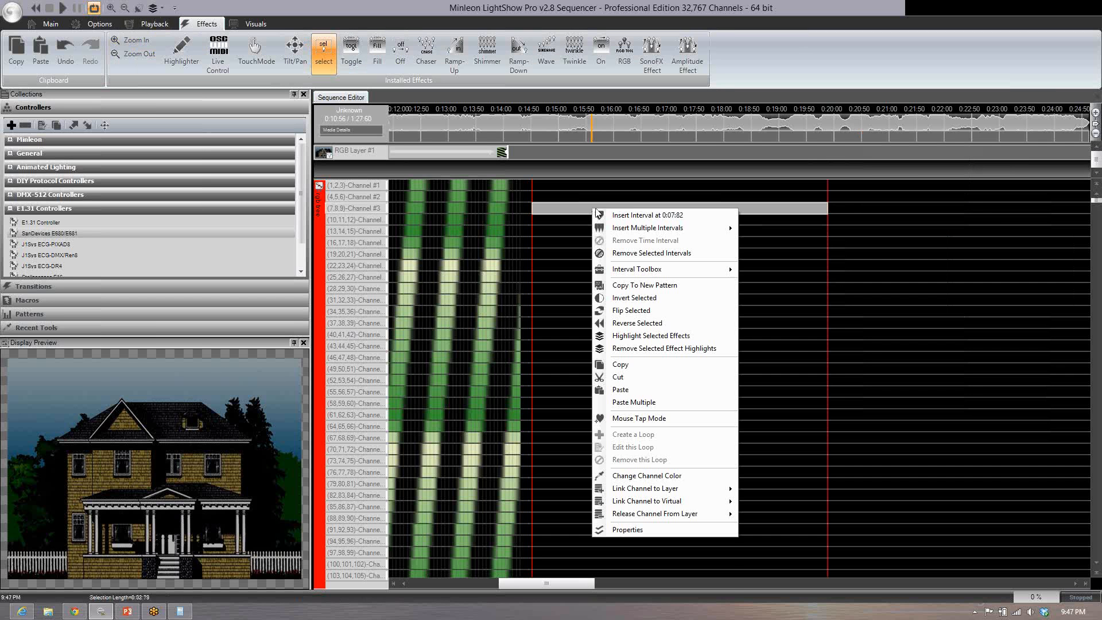
{"action": "left_click", "coordinate": [631, 390]}
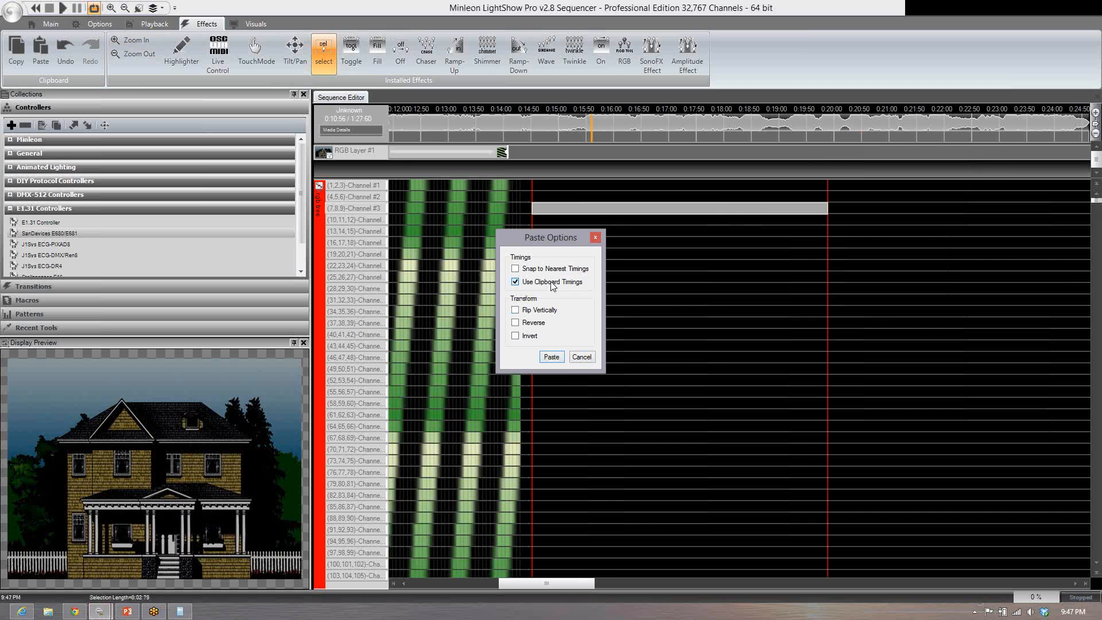
{"action": "left_click", "coordinate": [558, 357]}
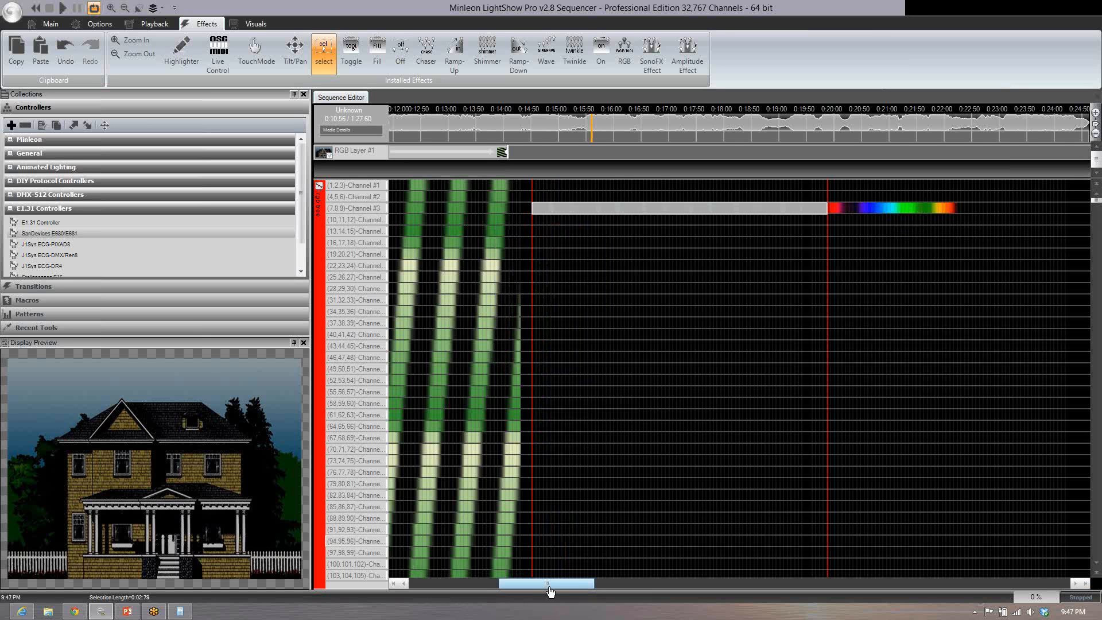
Step: Play the sequence from the beginning to preview the effects on the house, stopping at about 0:19
{"action": "left_click_drag", "start_coordinate": [547, 591], "coordinate": [457, 594]}
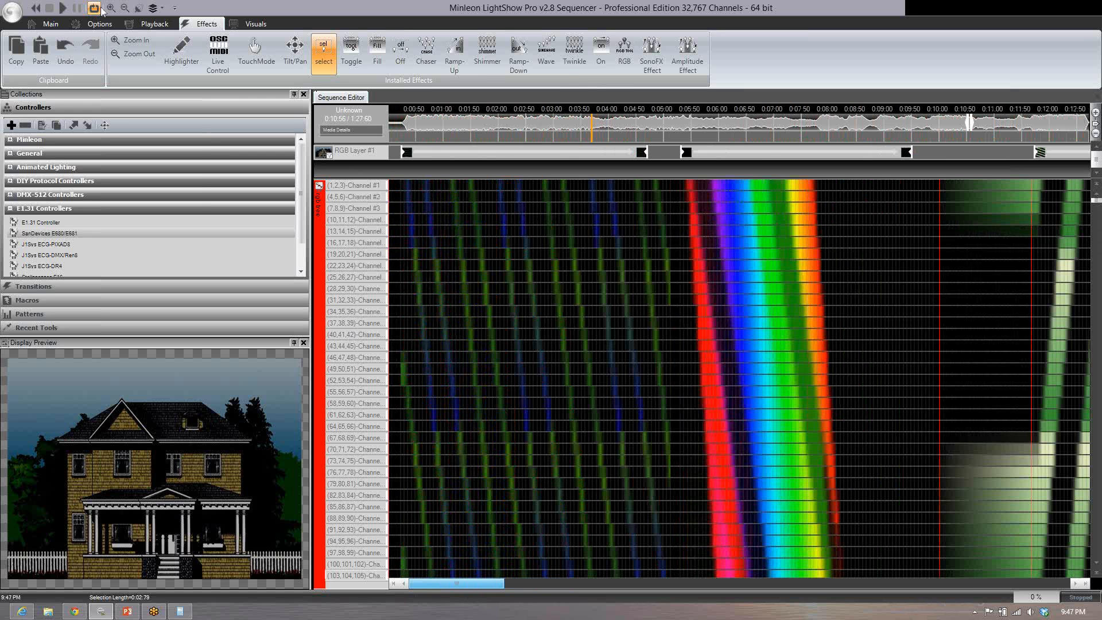
{"action": "left_click", "coordinate": [36, 9]}
{"action": "left_click", "coordinate": [63, 9]}
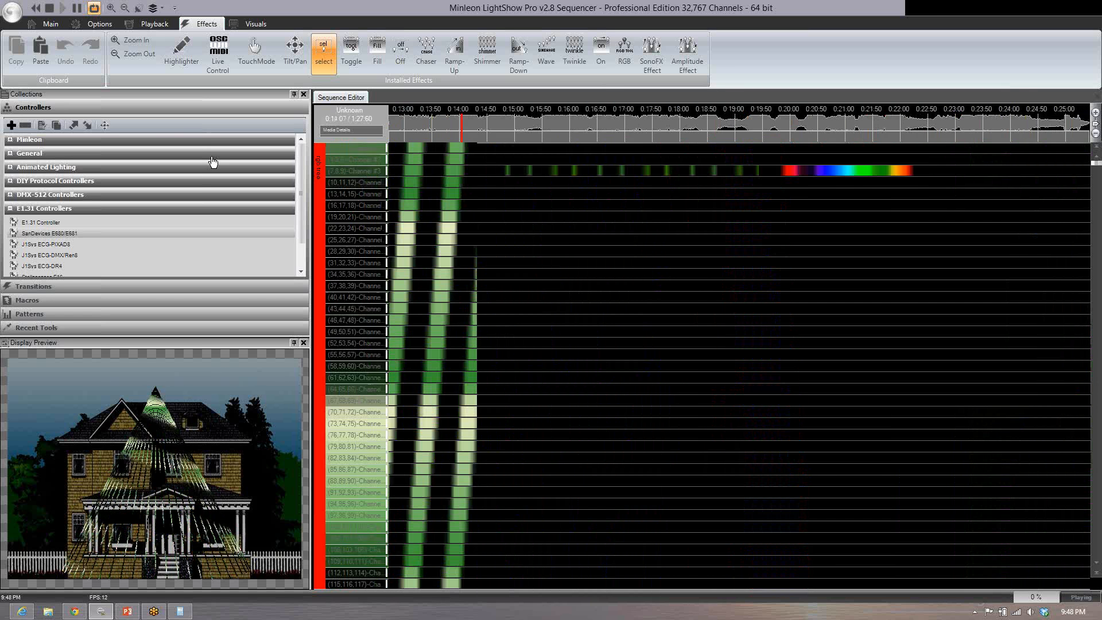
{"action": "left_click", "coordinate": [50, 8]}
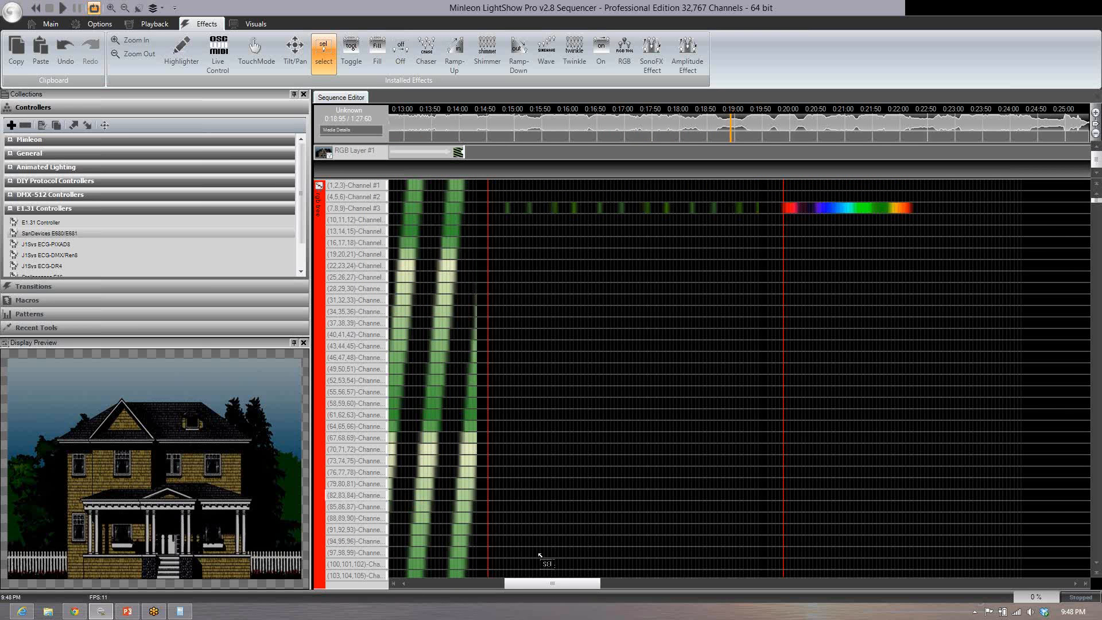
{"action": "mouse_move", "coordinate": [541, 585]}
{"action": "left_mouse_down"}
{"action": "mouse_move", "coordinate": [493, 585]}
{"action": "mouse_move", "coordinate": [529, 587]}
{"action": "left_mouse_up"}
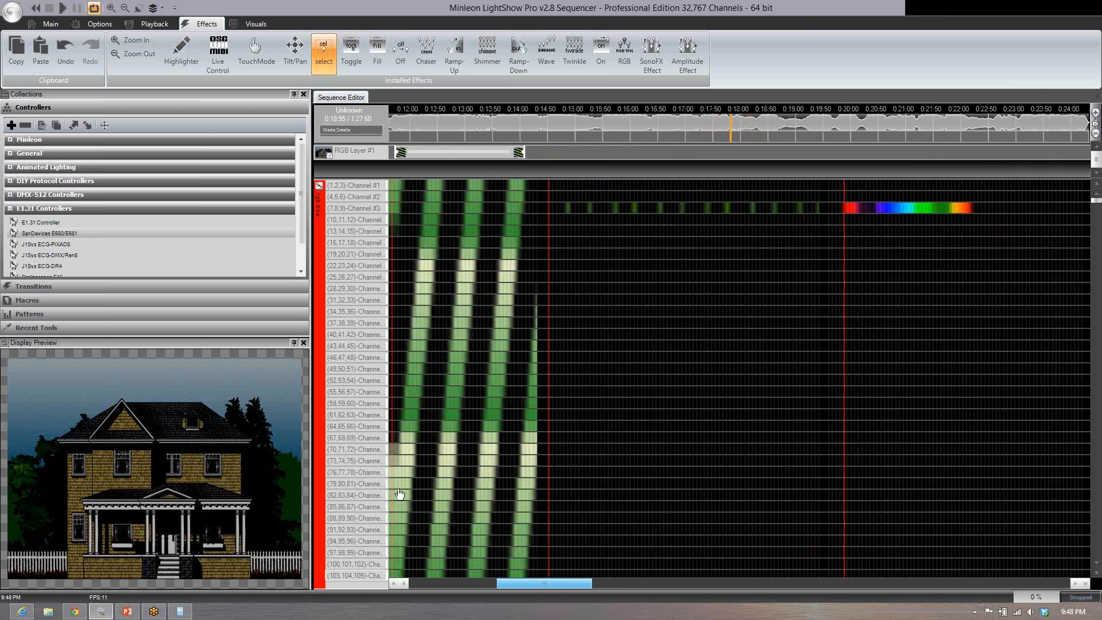
{"action": "left_click", "coordinate": [317, 201]}
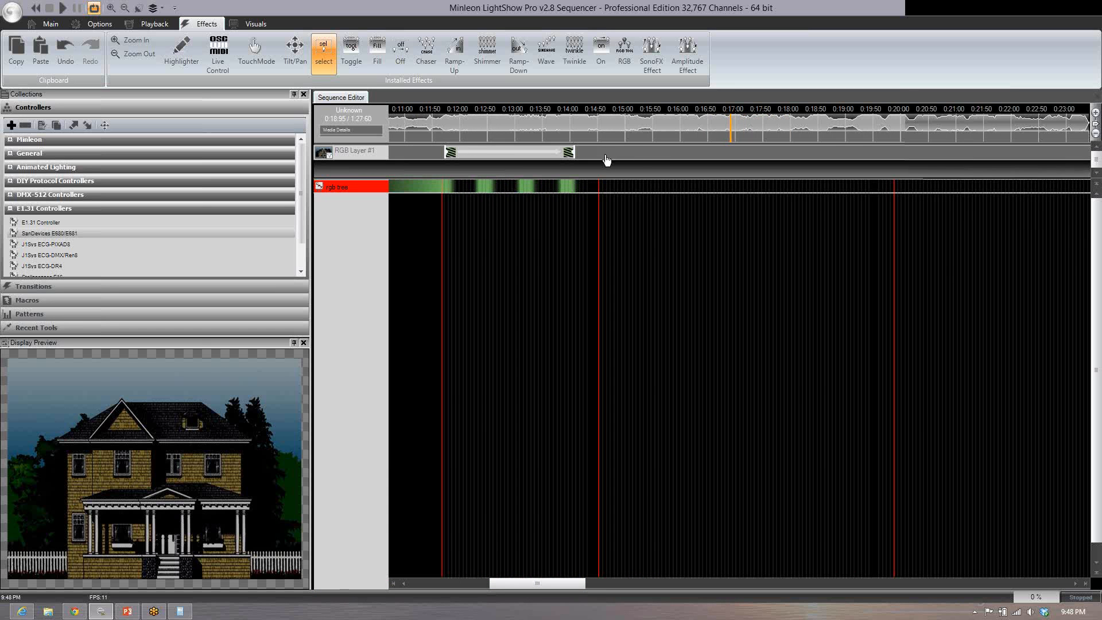
{"action": "left_click_drag", "start_coordinate": [603, 159], "coordinate": [862, 159]}
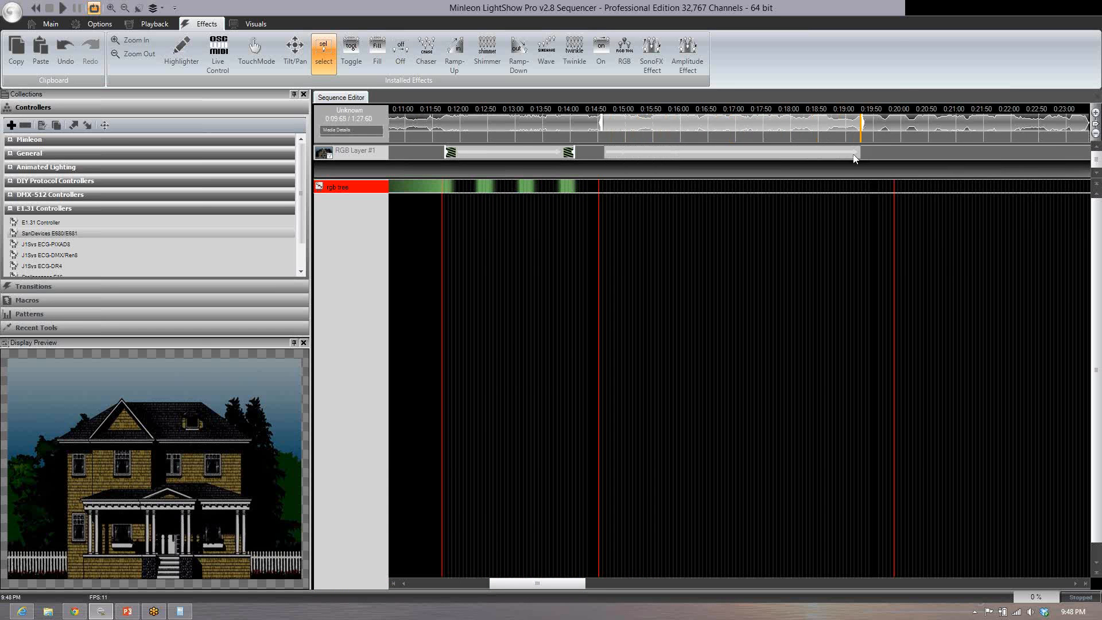
{"action": "left_click", "coordinate": [543, 333]}
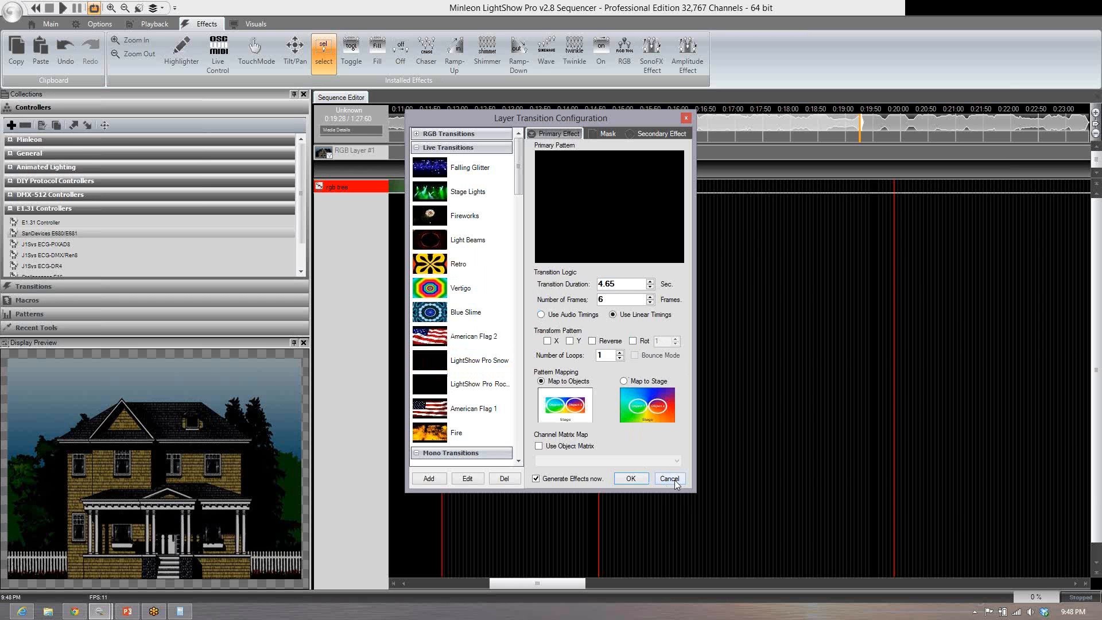
{"action": "left_click", "coordinate": [631, 478]}
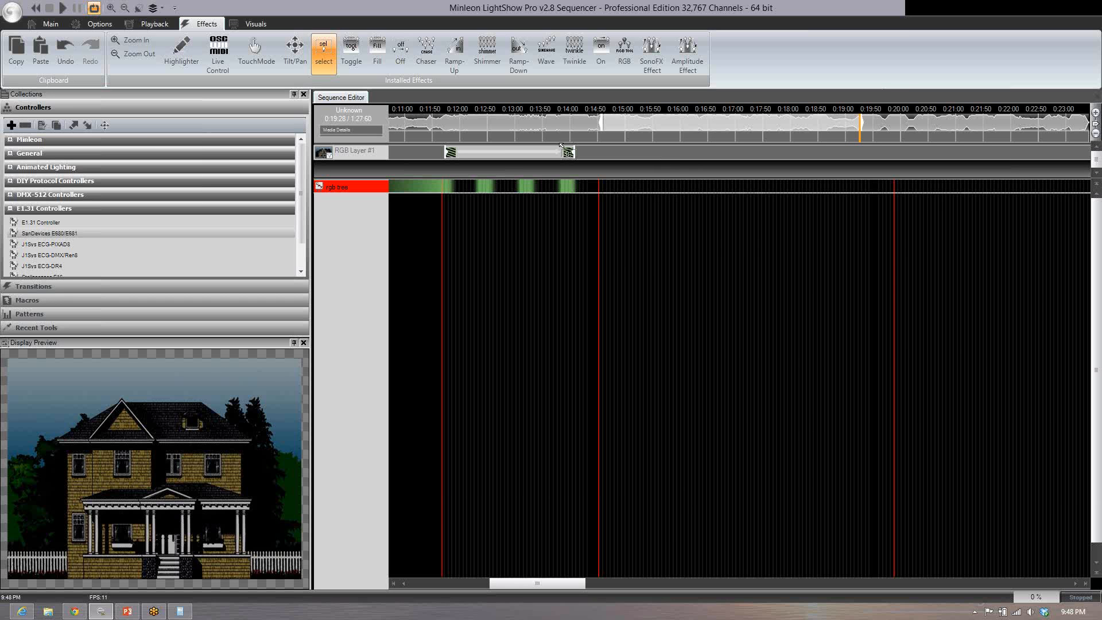
Step: Open the green line transition on RGB Layer #1 for editing and examine the available Mix modes of its Line Art effect
{"action": "right_click", "coordinate": [543, 156]}
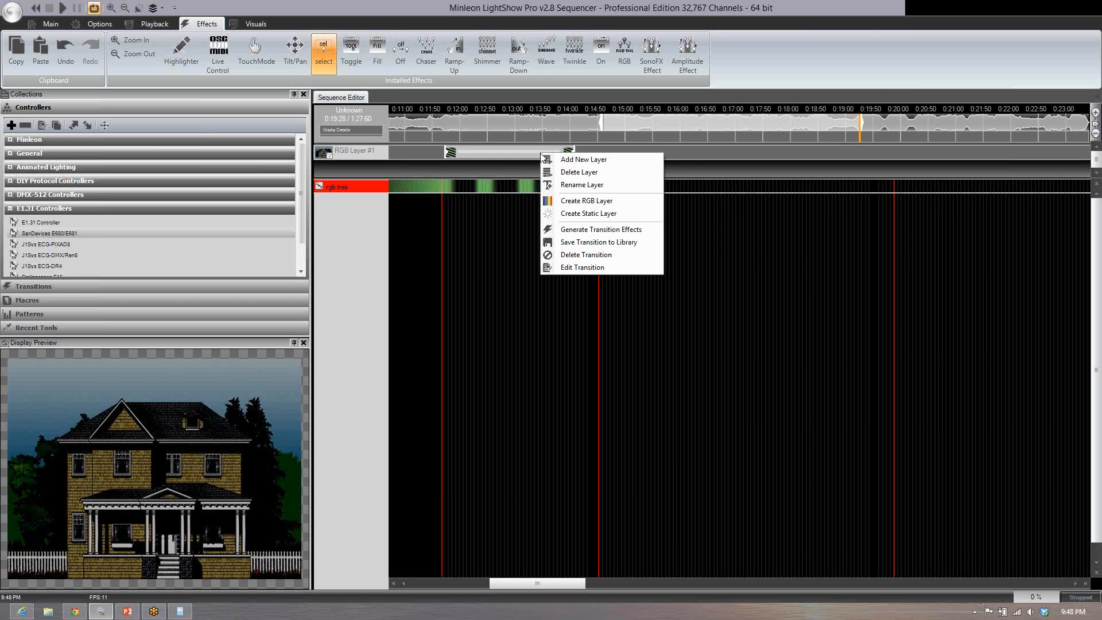
{"action": "left_click", "coordinate": [574, 267]}
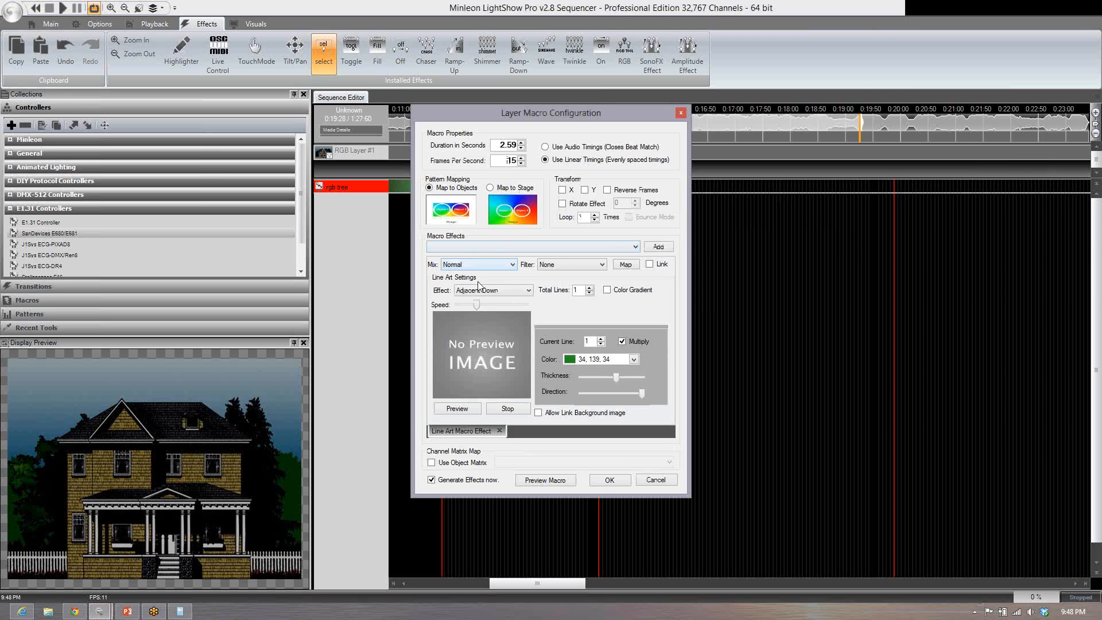
{"action": "left_click", "coordinate": [485, 265]}
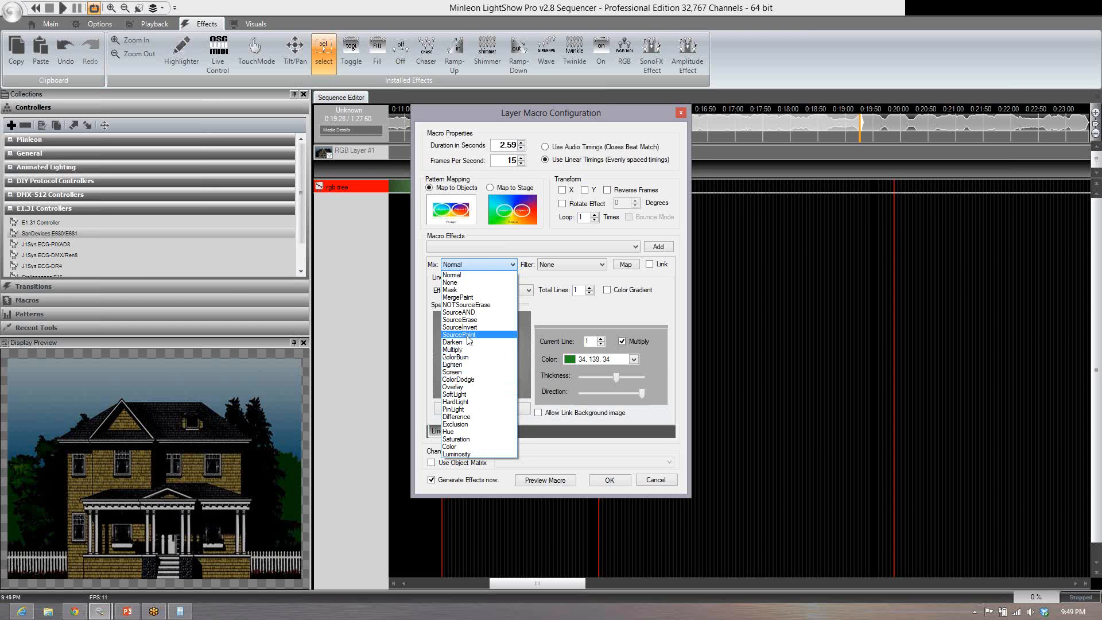
{"action": "left_click", "coordinate": [955, 28]}
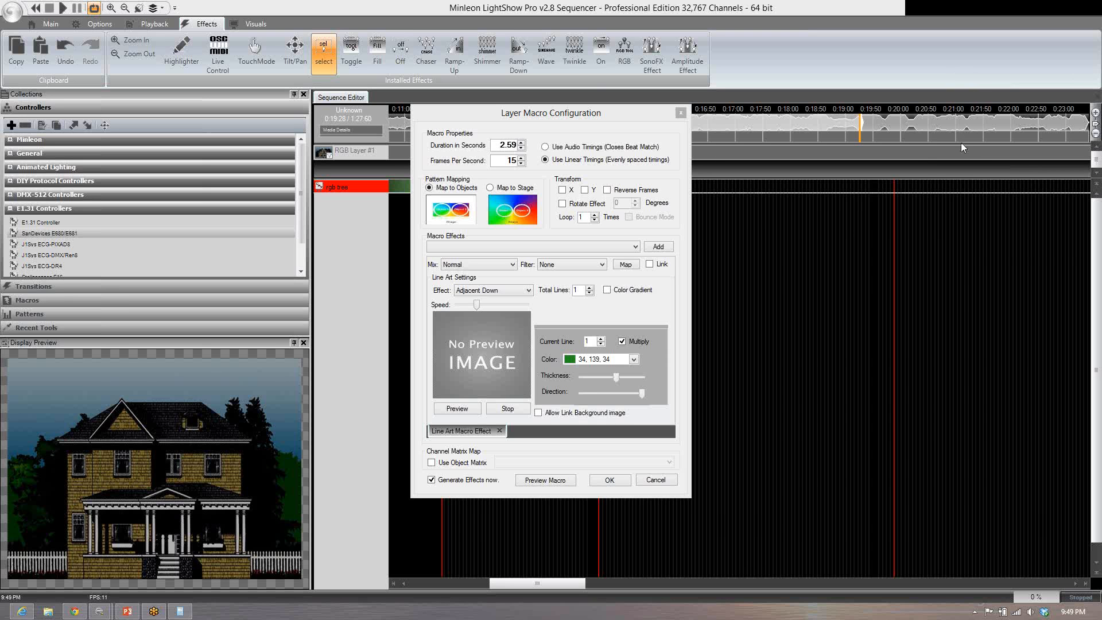
{"action": "left_click", "coordinate": [928, 177]}
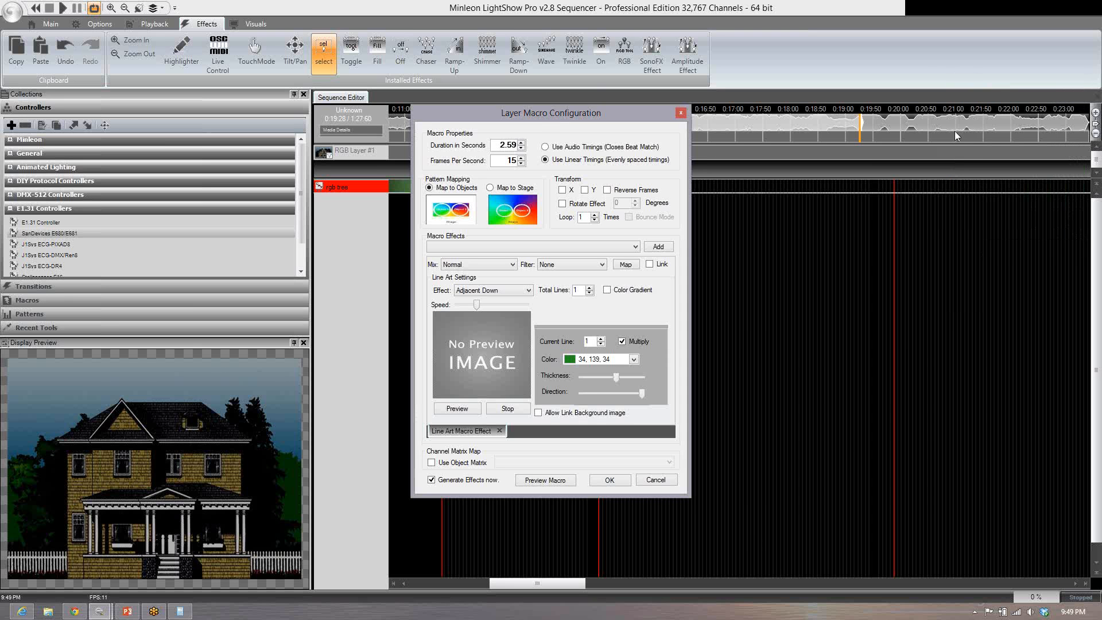
{"action": "left_click", "coordinate": [959, 128]}
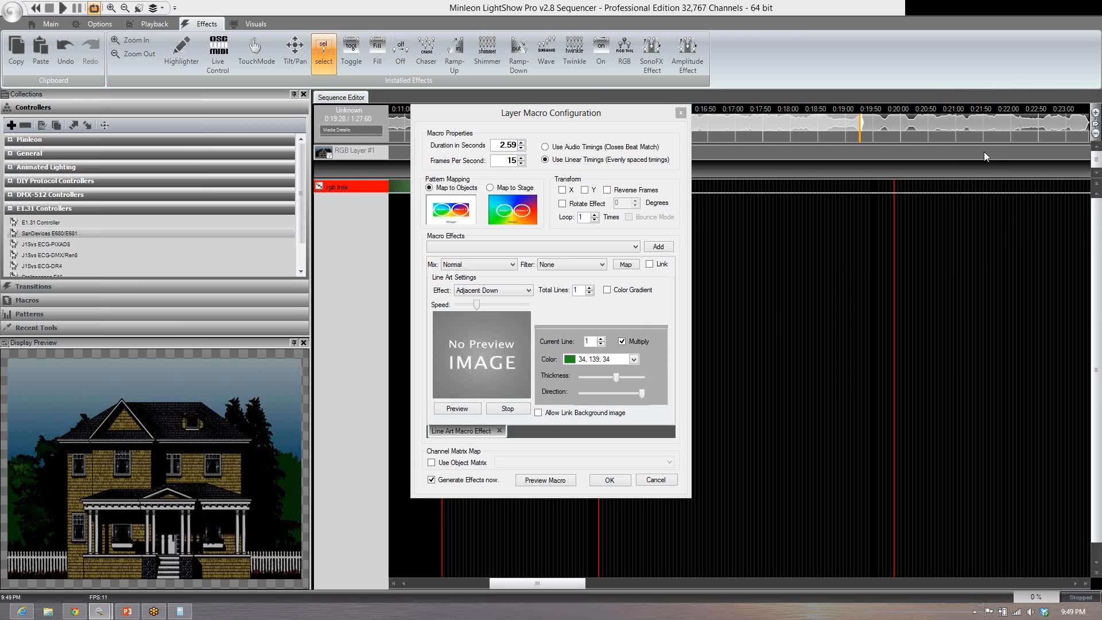
{"action": "left_click", "coordinate": [515, 264]}
{"action": "left_click", "coordinate": [514, 265]}
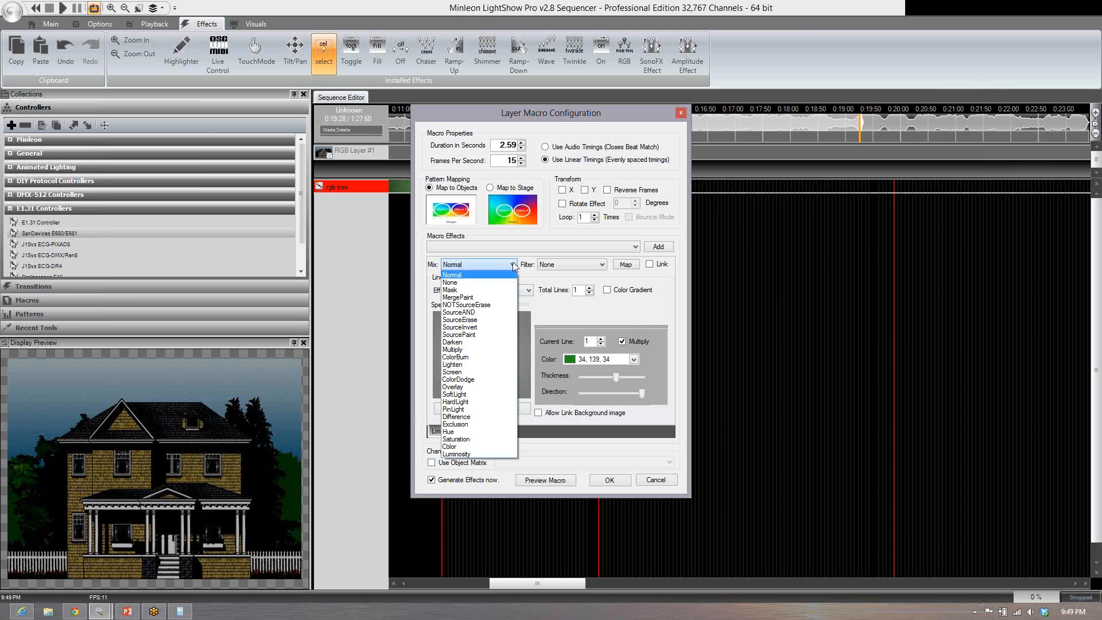
{"action": "left_click", "coordinate": [513, 264]}
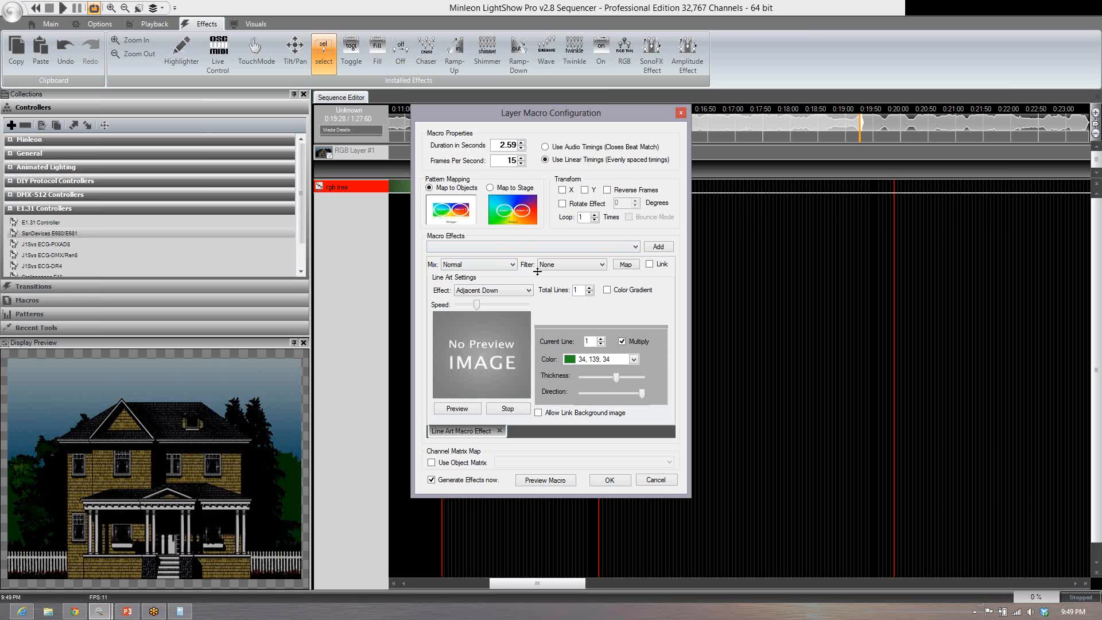
Step: Check the Mix mode list again, cancel the layer macro configuration, and open the global Configuration settings
{"action": "left_click", "coordinate": [512, 265]}
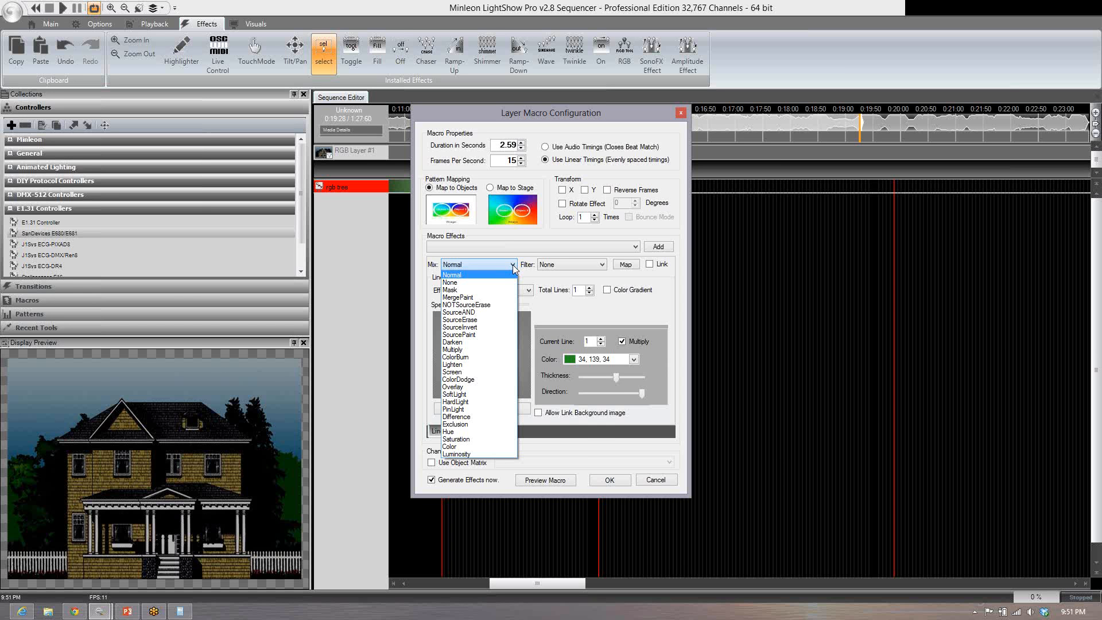
{"action": "left_click", "coordinate": [513, 267]}
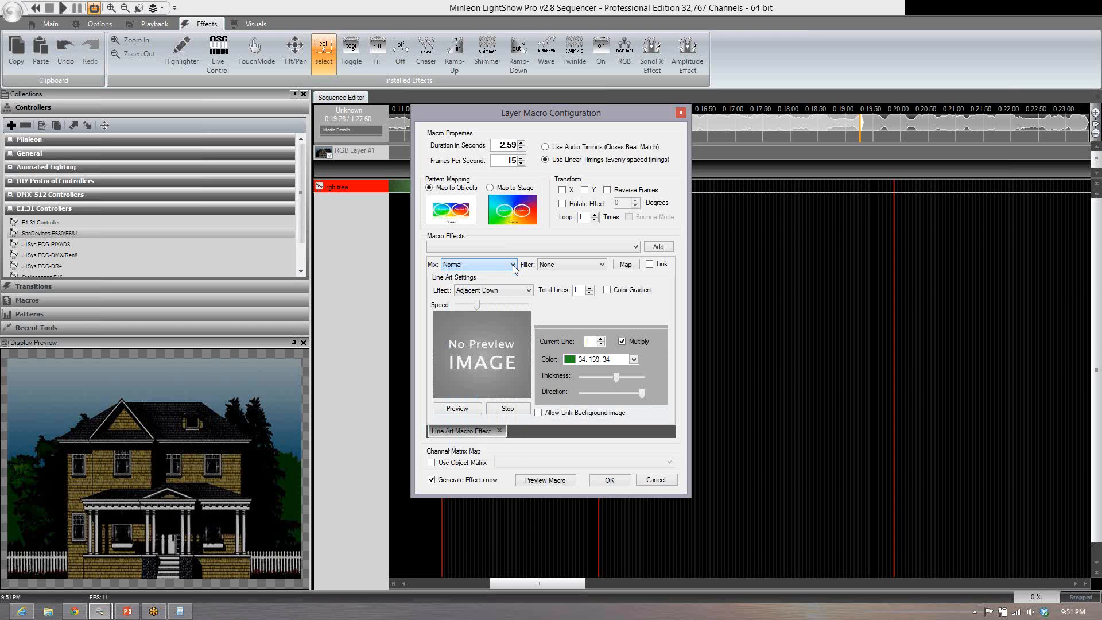
{"action": "left_click", "coordinate": [657, 483]}
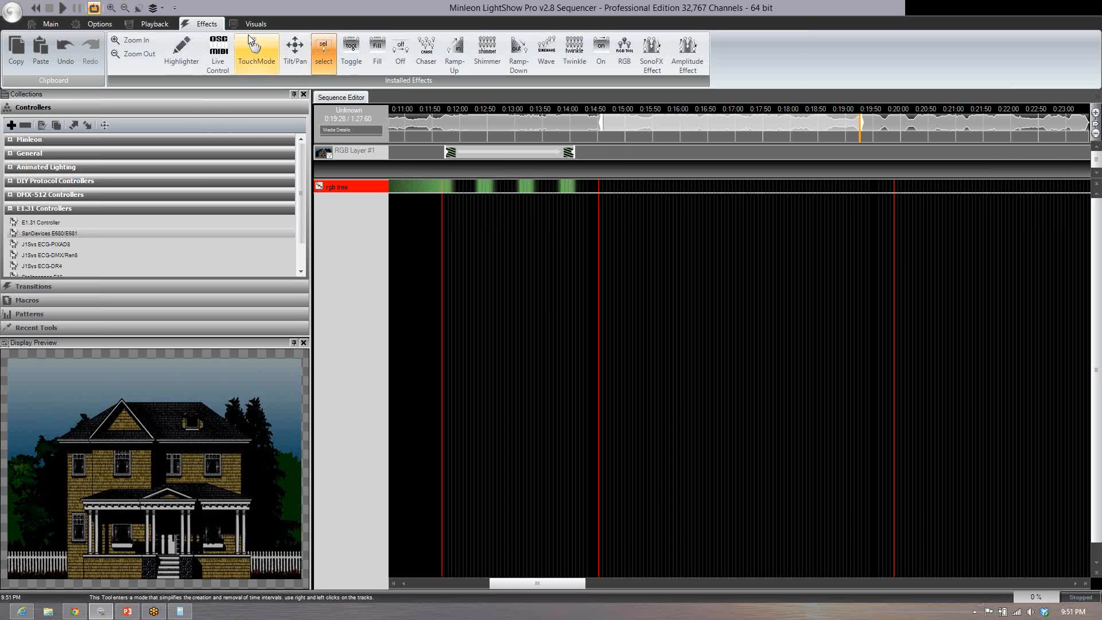
{"action": "left_click", "coordinate": [91, 26]}
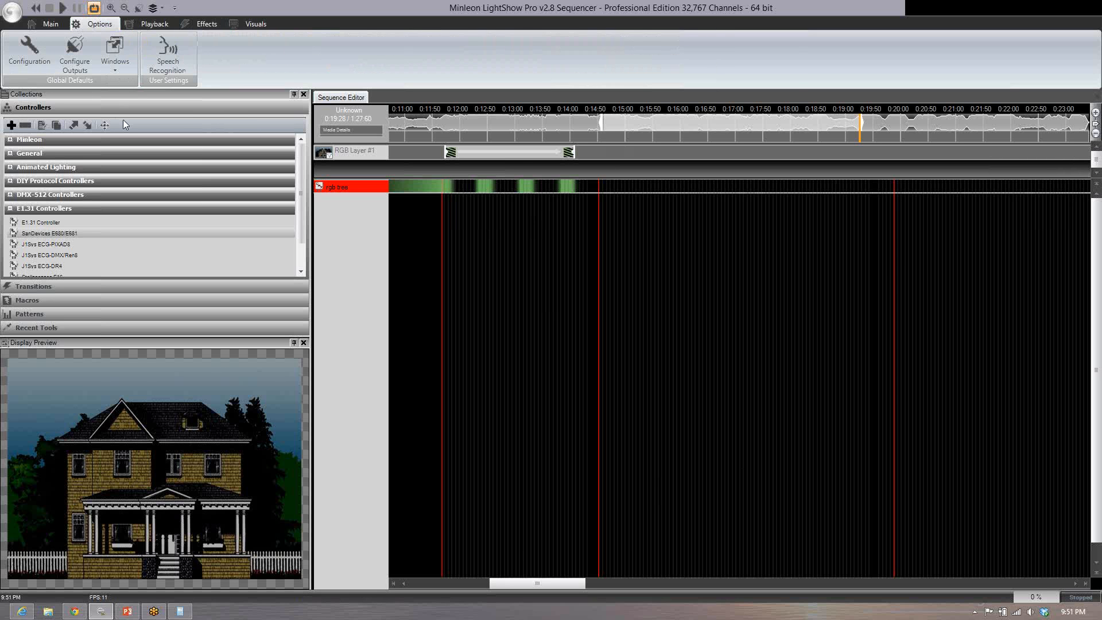
{"action": "left_click", "coordinate": [29, 62]}
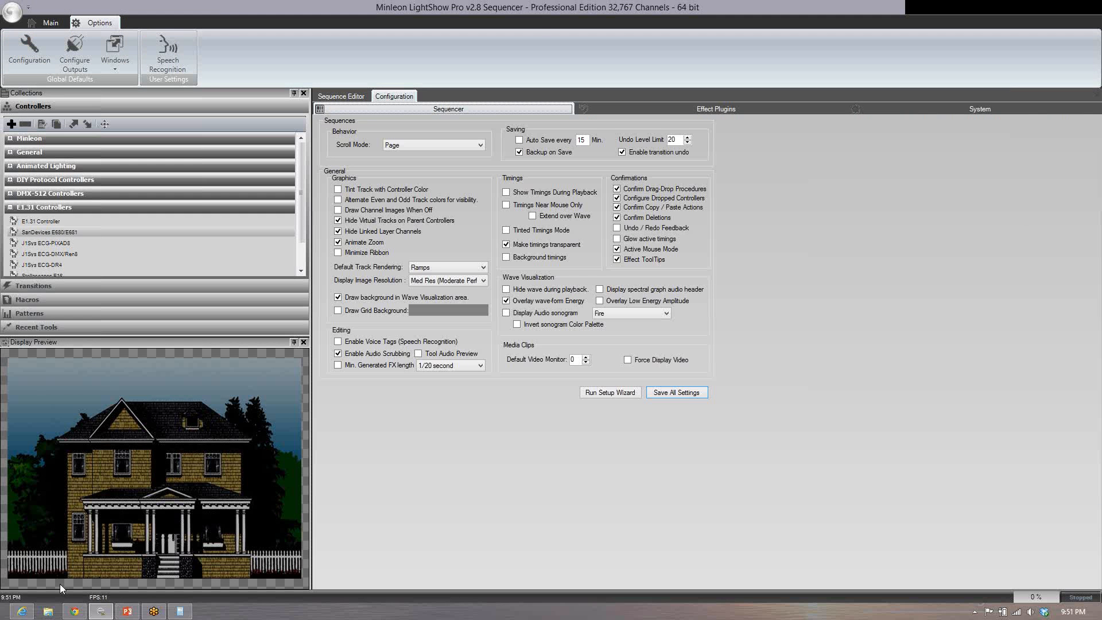
Step: Switch to File Explorer, go to C:\ and open the Users folder
{"action": "left_click", "coordinate": [49, 611]}
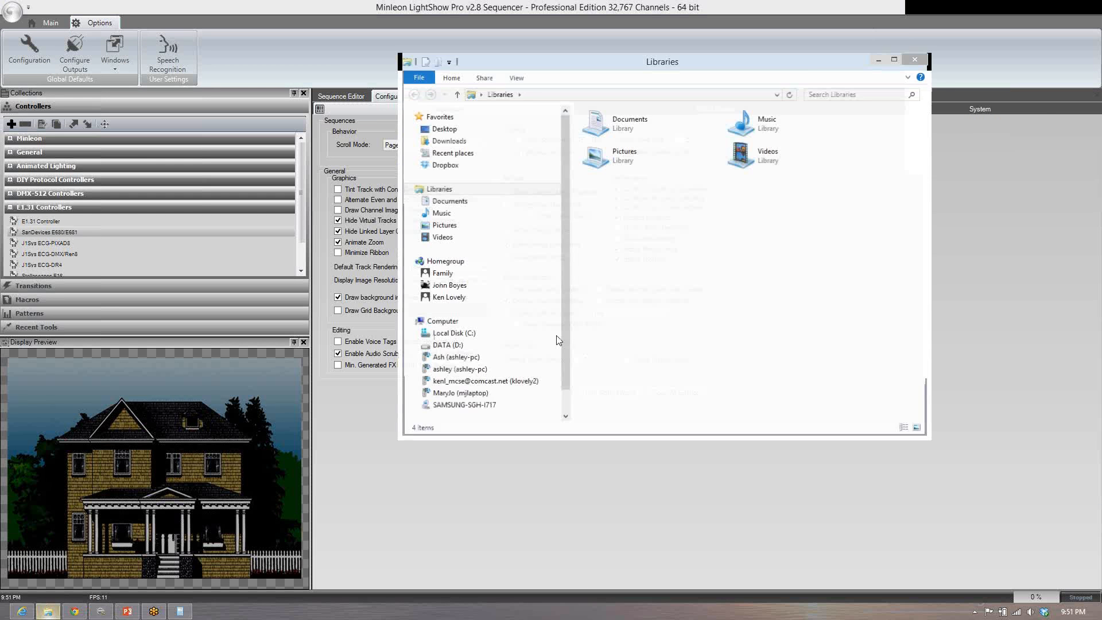
{"action": "left_click", "coordinate": [540, 94]}
{"action": "type", "text": "c:\\"}
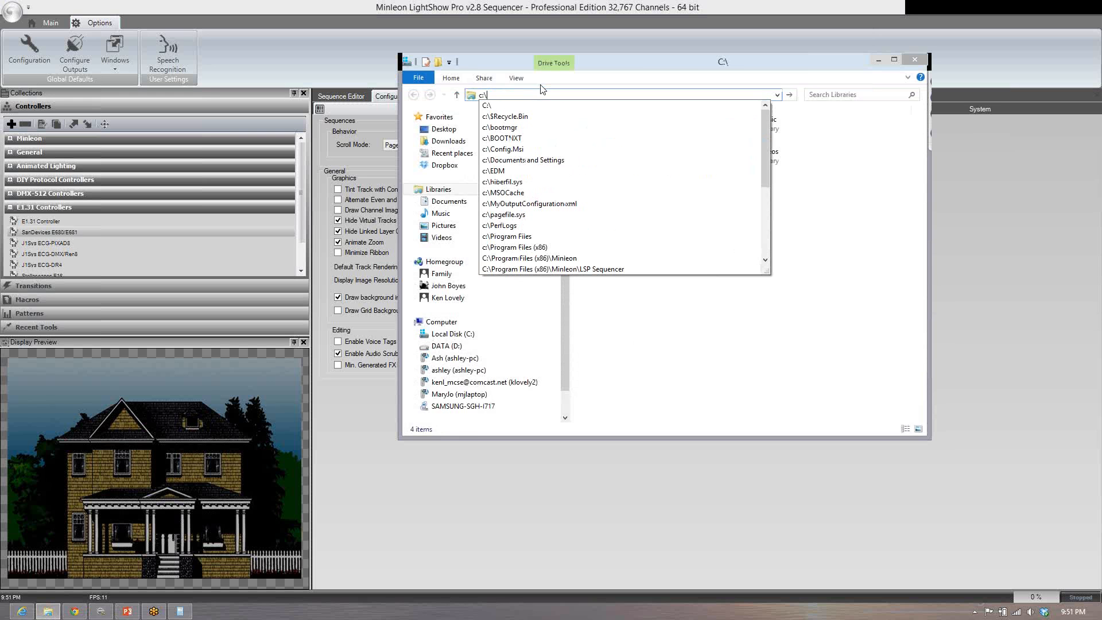
{"action": "key", "text": "Return"}
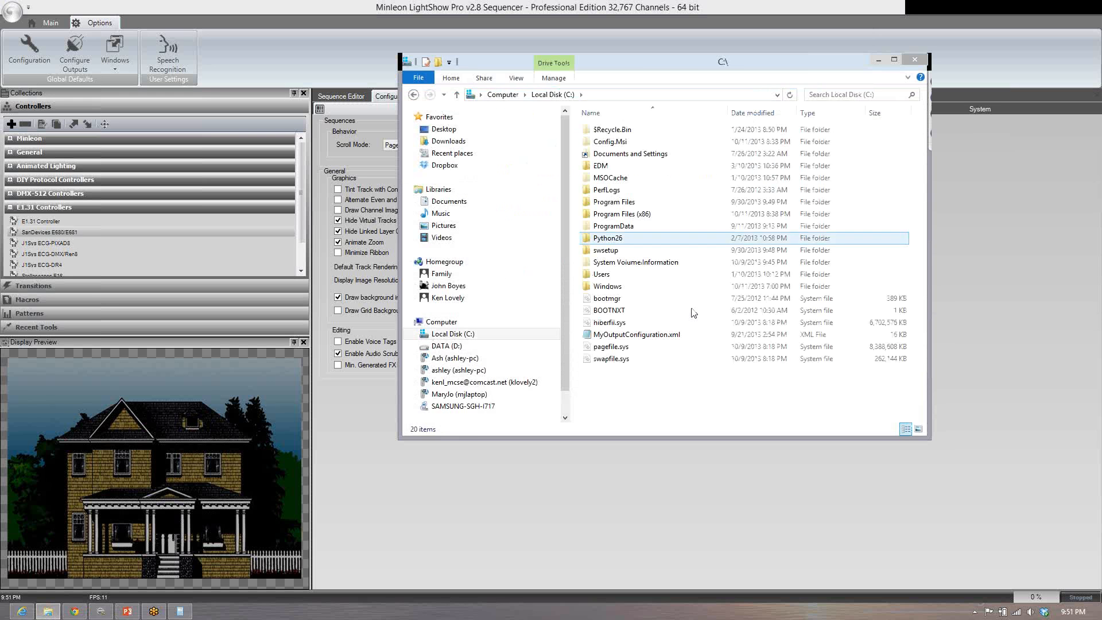
{"action": "left_click", "coordinate": [609, 276]}
{"action": "double_click", "coordinate": [610, 275]}
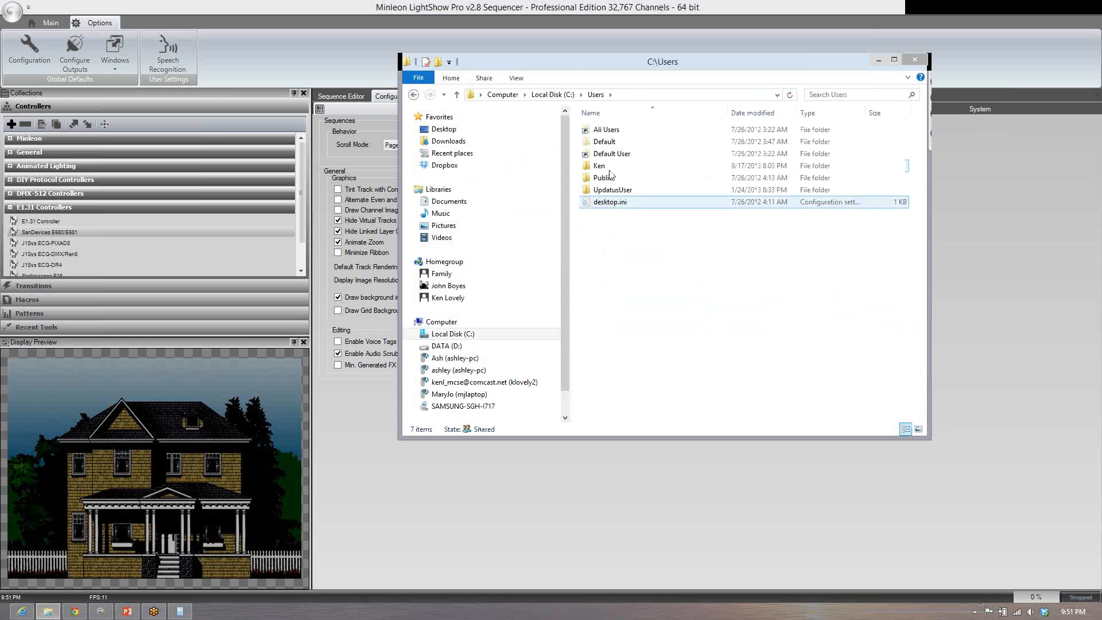
Step: Browse the user's profile folder to AppData\Local\LightShowPro\LogFiles and locate the LightShowPro_Sequencer_2013-10-11.log file
{"action": "double_click", "coordinate": [611, 167]}
{"action": "double_click", "coordinate": [610, 135]}
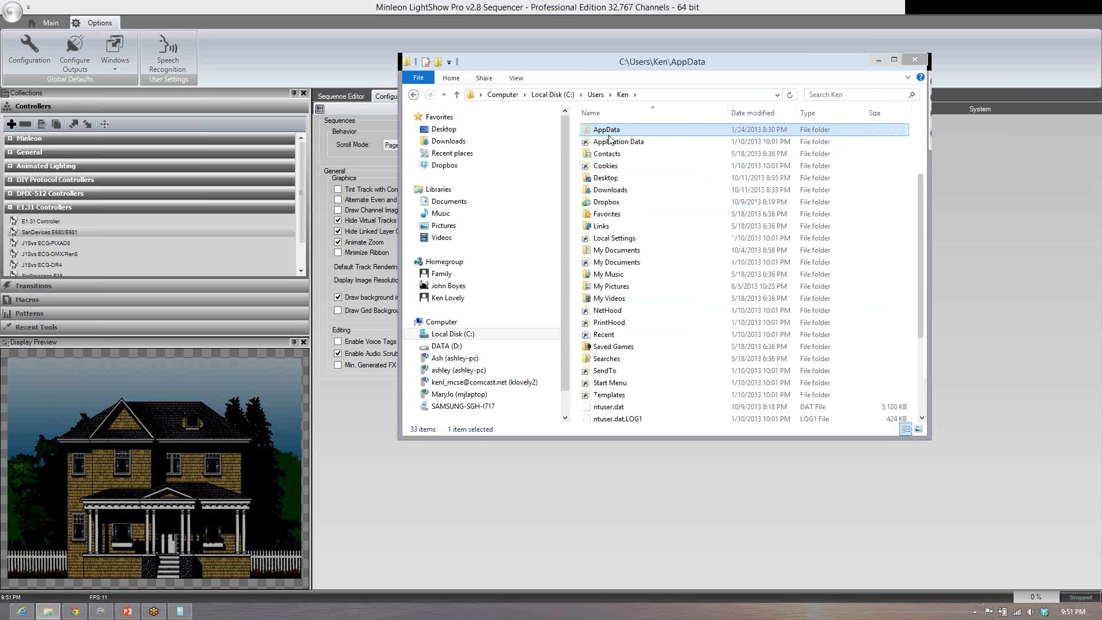
{"action": "double_click", "coordinate": [611, 133]}
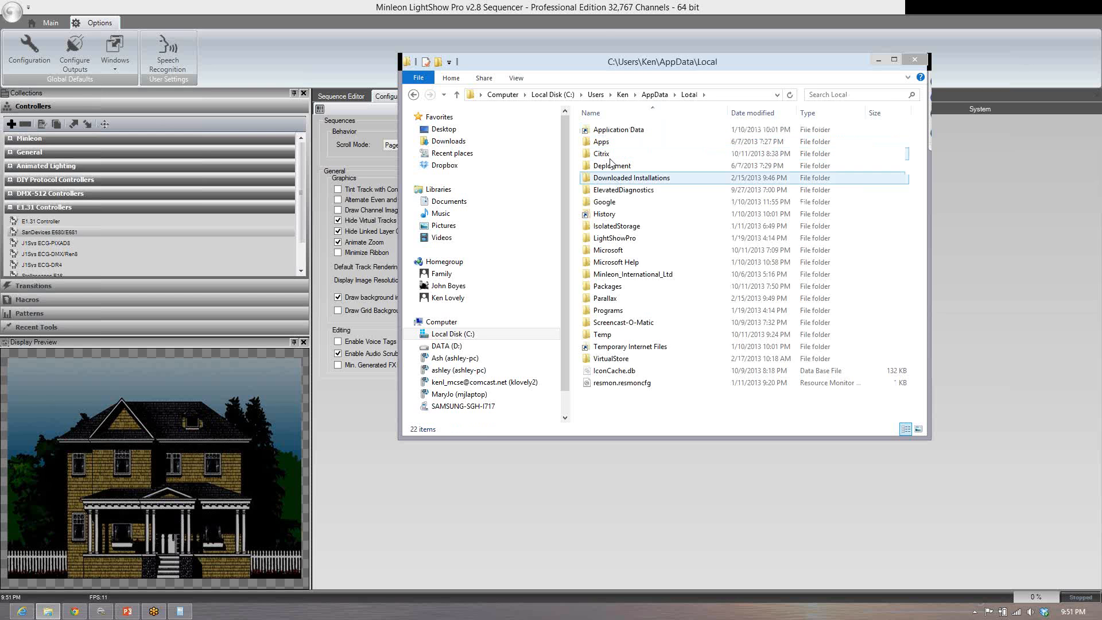
{"action": "double_click", "coordinate": [622, 237]}
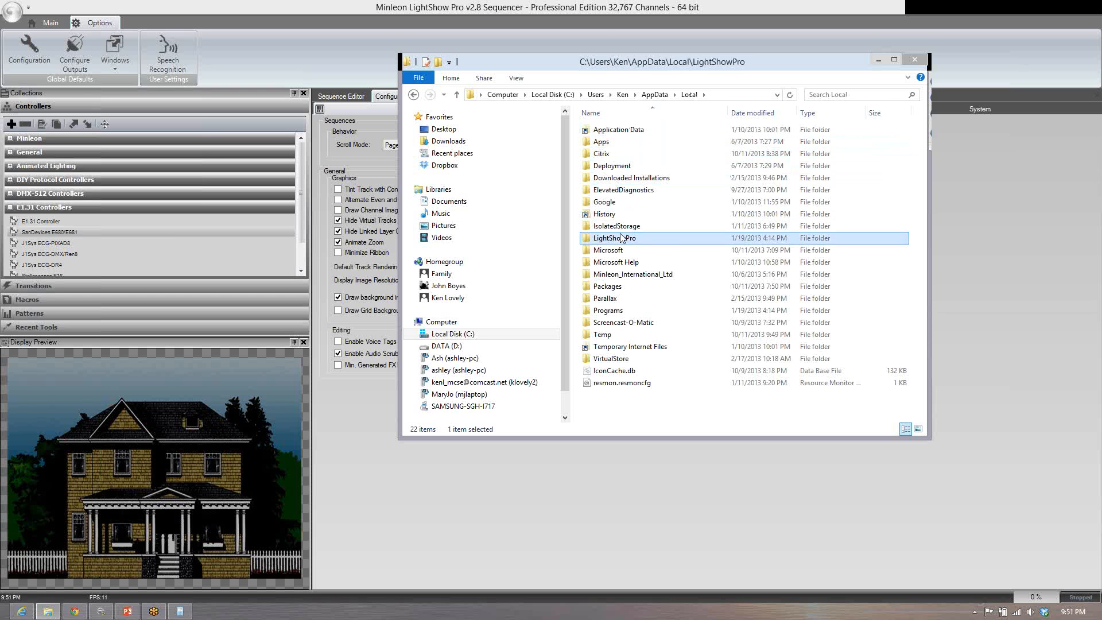
{"action": "double_click", "coordinate": [611, 135]}
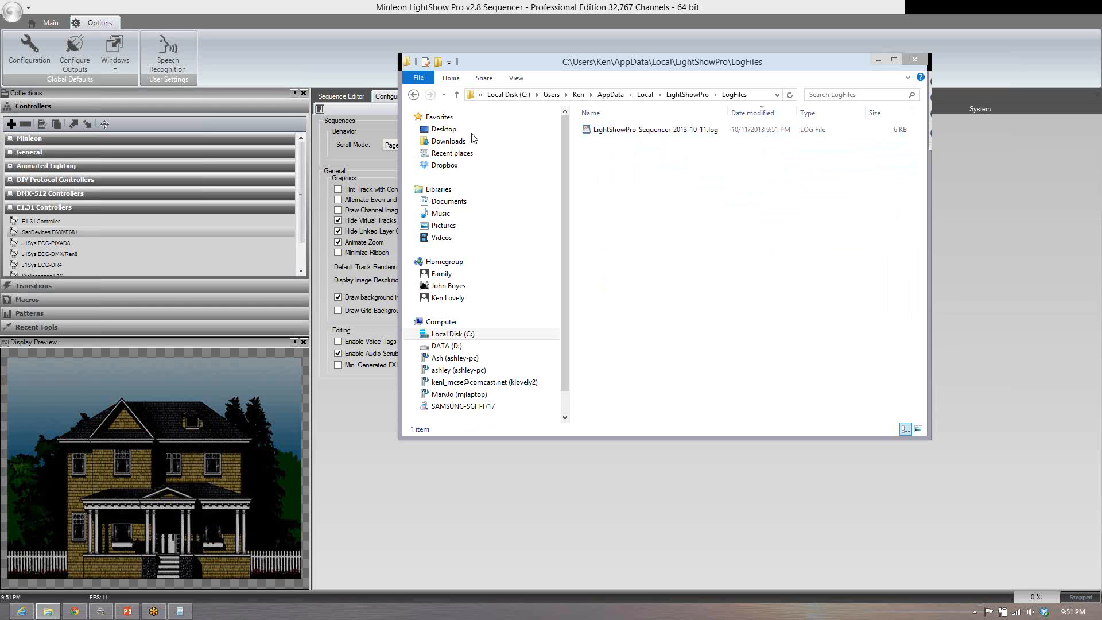
{"action": "left_click", "coordinate": [616, 134]}
{"action": "left_click", "coordinate": [628, 136]}
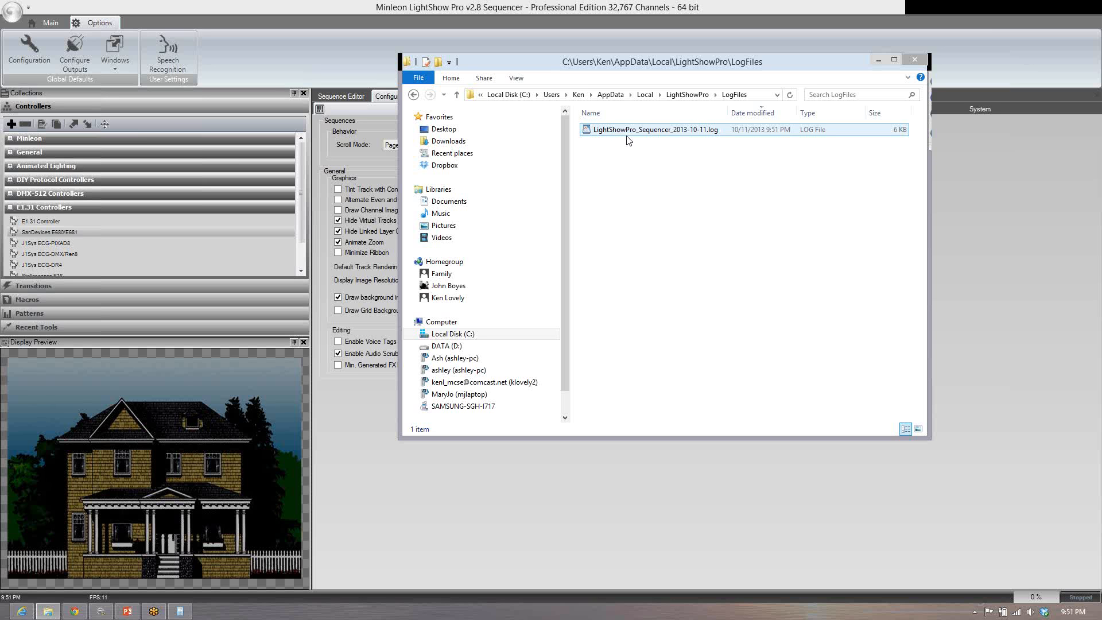
{"action": "left_click", "coordinate": [625, 143]}
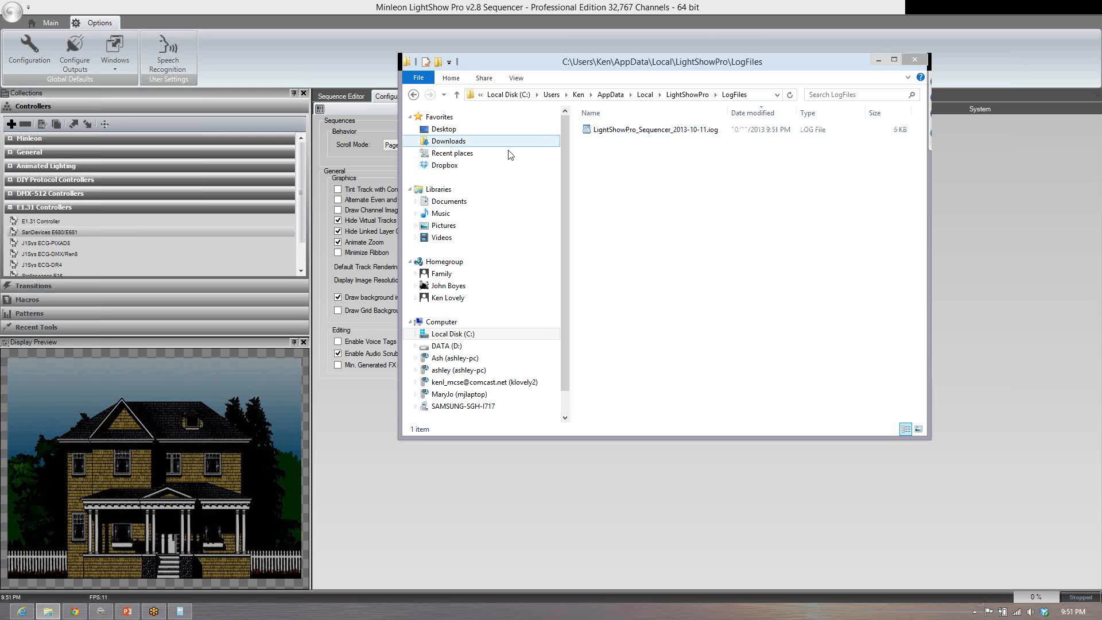
Step: Examine the My LightShow Sequences, Music and Imports folders in the Documents library
{"action": "left_click", "coordinate": [458, 207]}
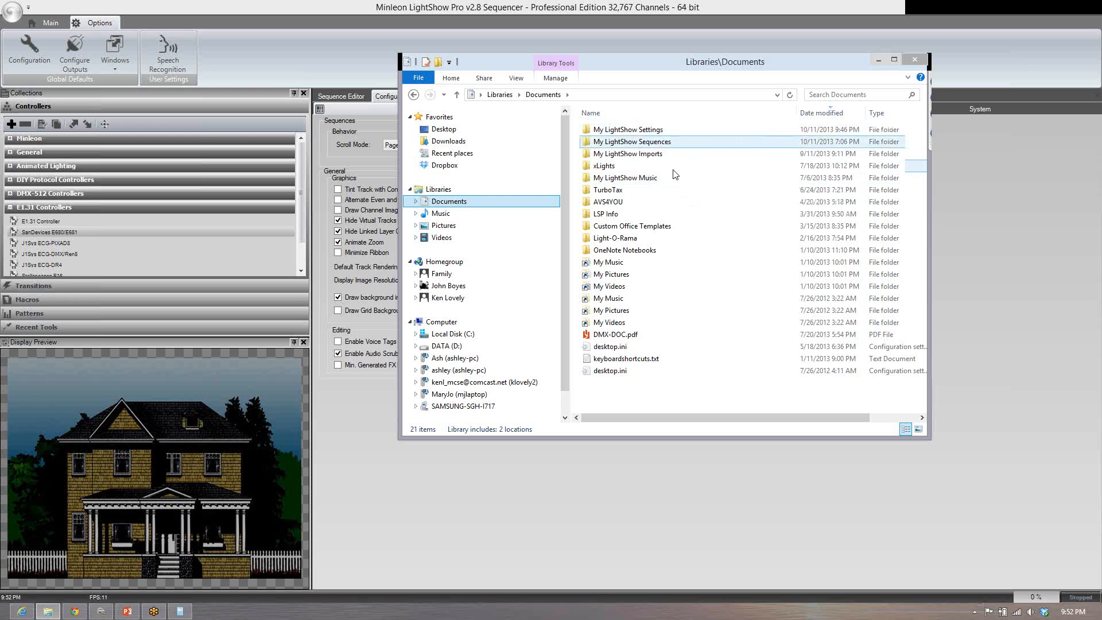
{"action": "double_click", "coordinate": [659, 142]}
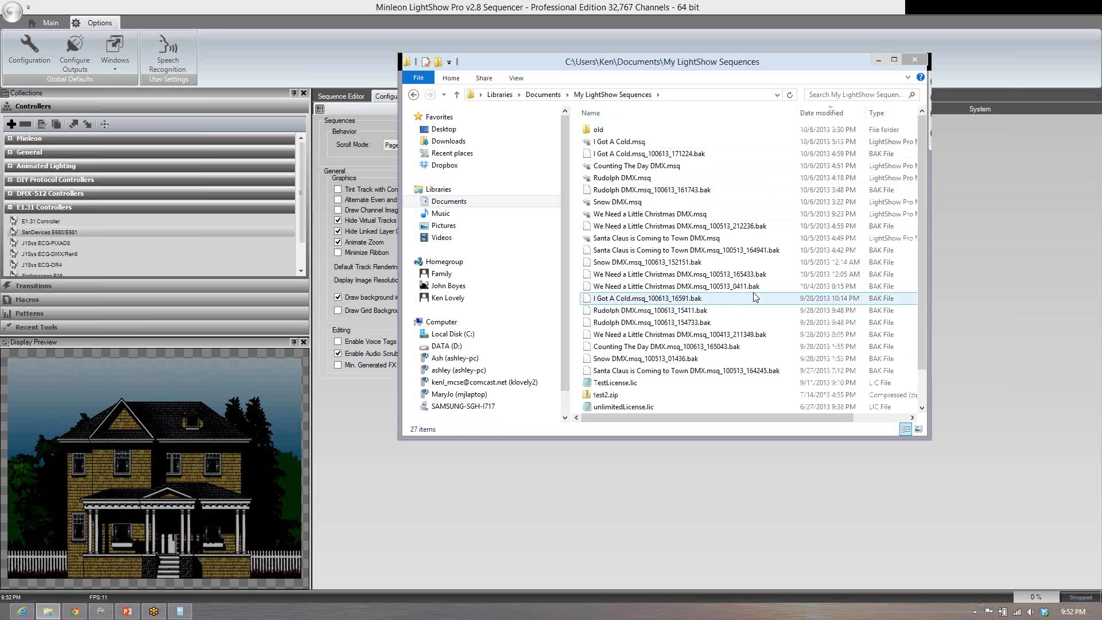
{"action": "left_click", "coordinate": [455, 204]}
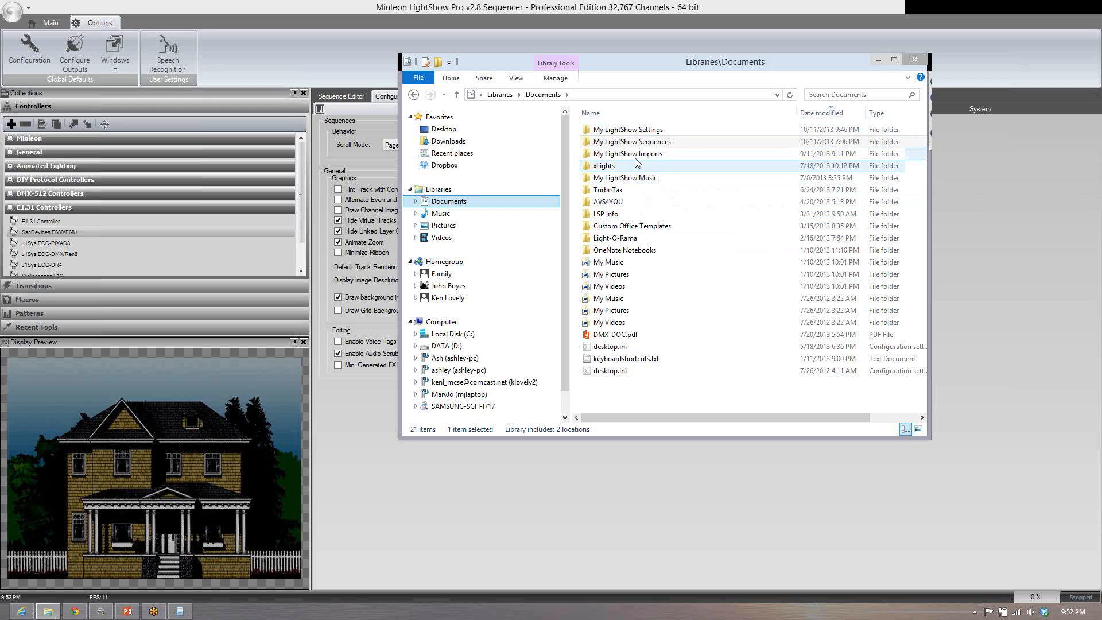
{"action": "left_click", "coordinate": [648, 179]}
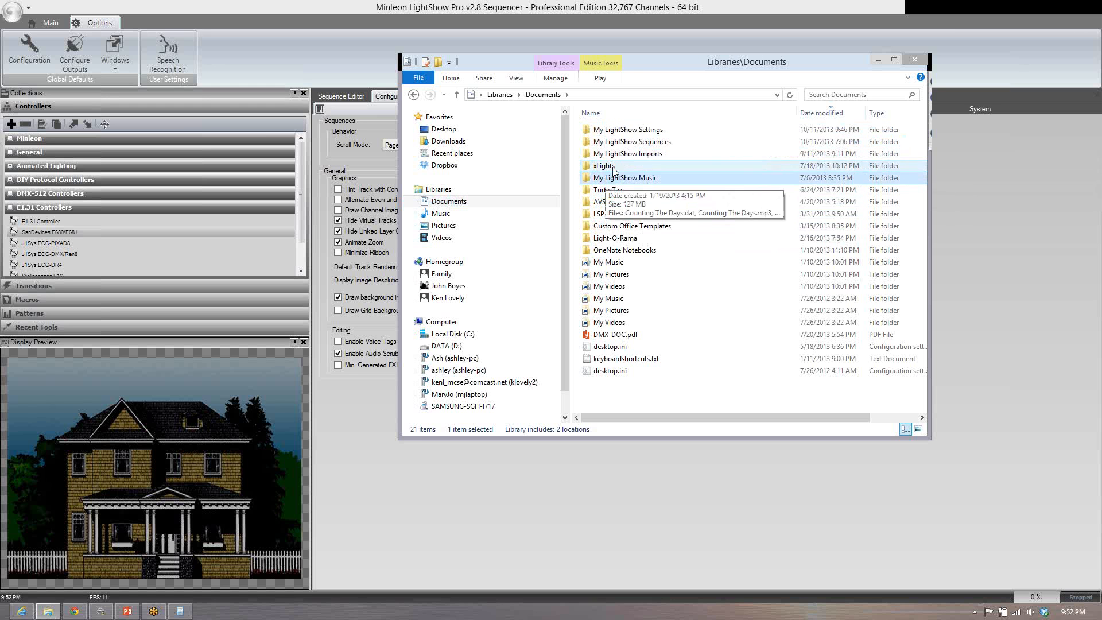
{"action": "double_click", "coordinate": [632, 154]}
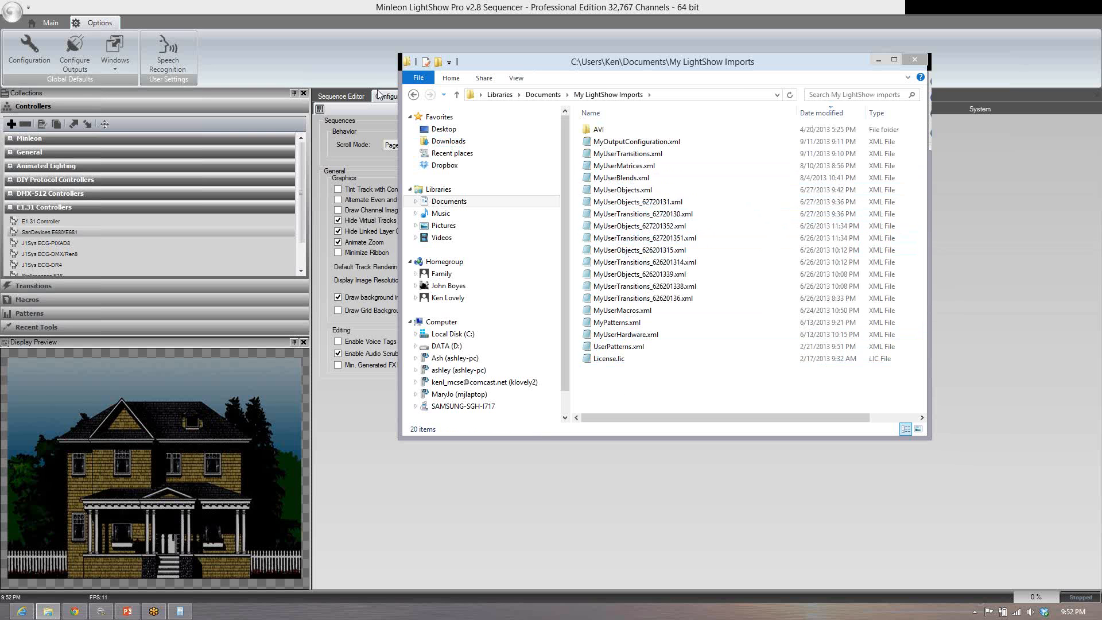
{"action": "left_click", "coordinate": [413, 95]}
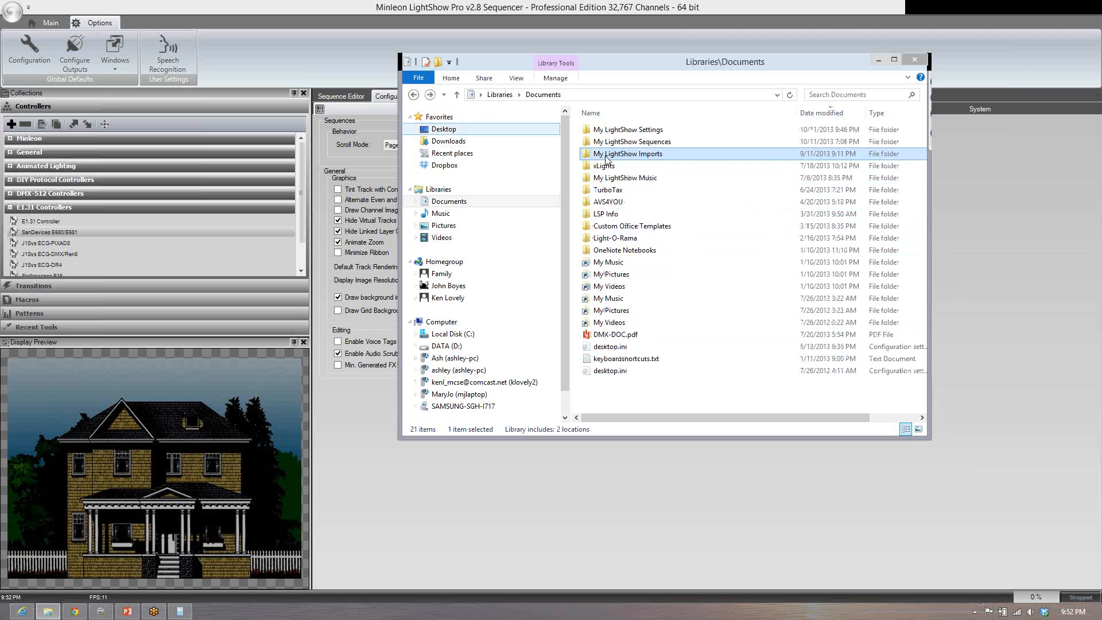
Step: Open the My LightShow Settings folder, examine its user XML files and select MyPatterns.xml
{"action": "left_click", "coordinate": [628, 131]}
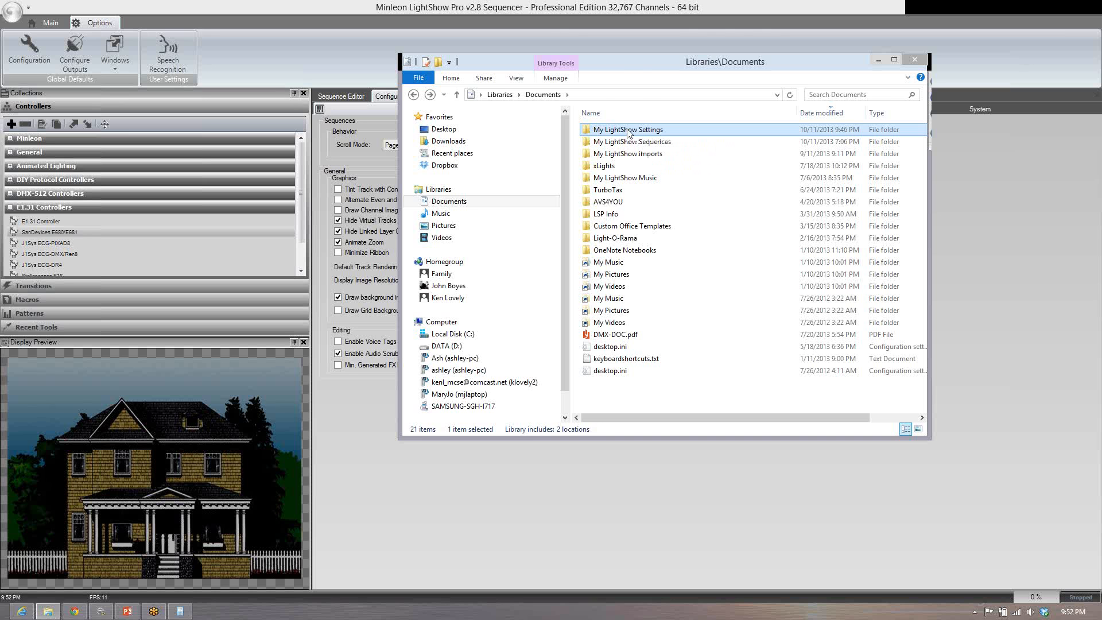
{"action": "double_click", "coordinate": [628, 130]}
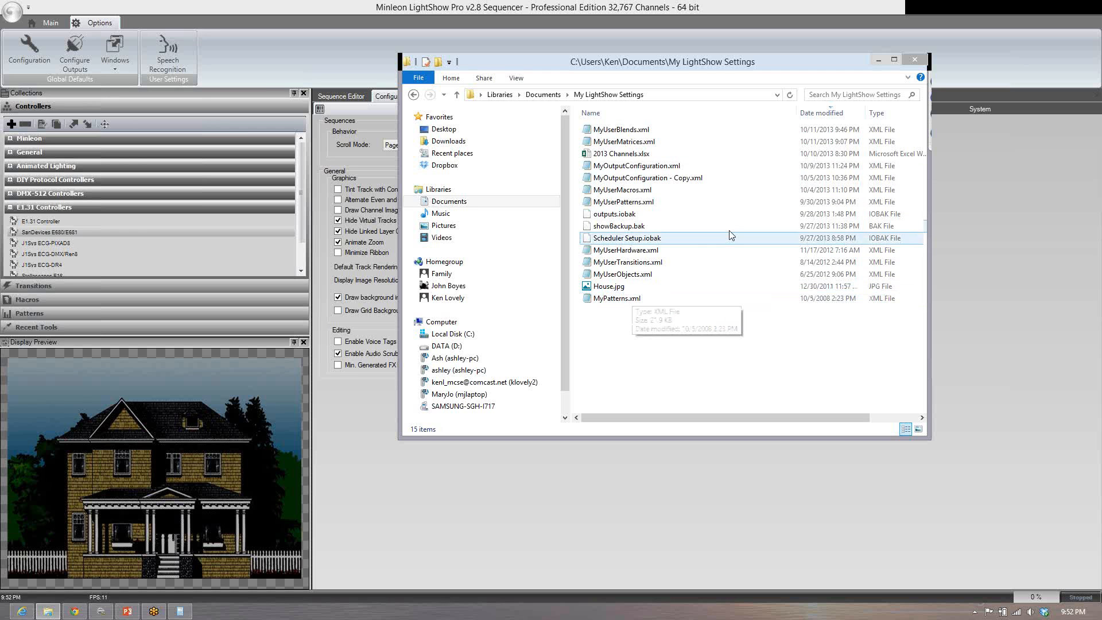
{"action": "left_click", "coordinate": [603, 301]}
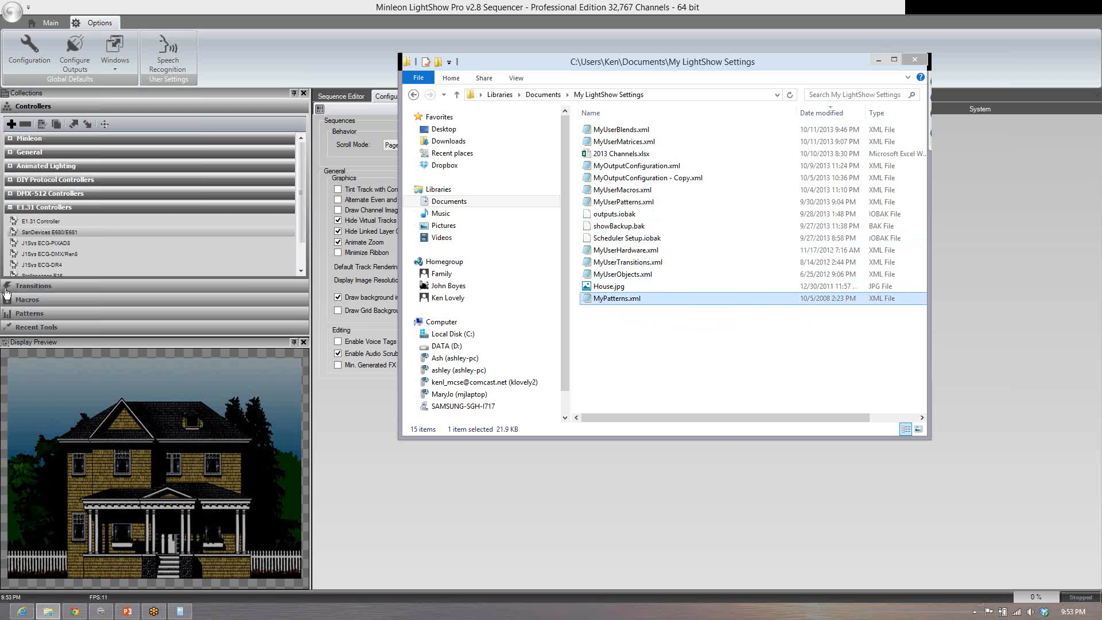
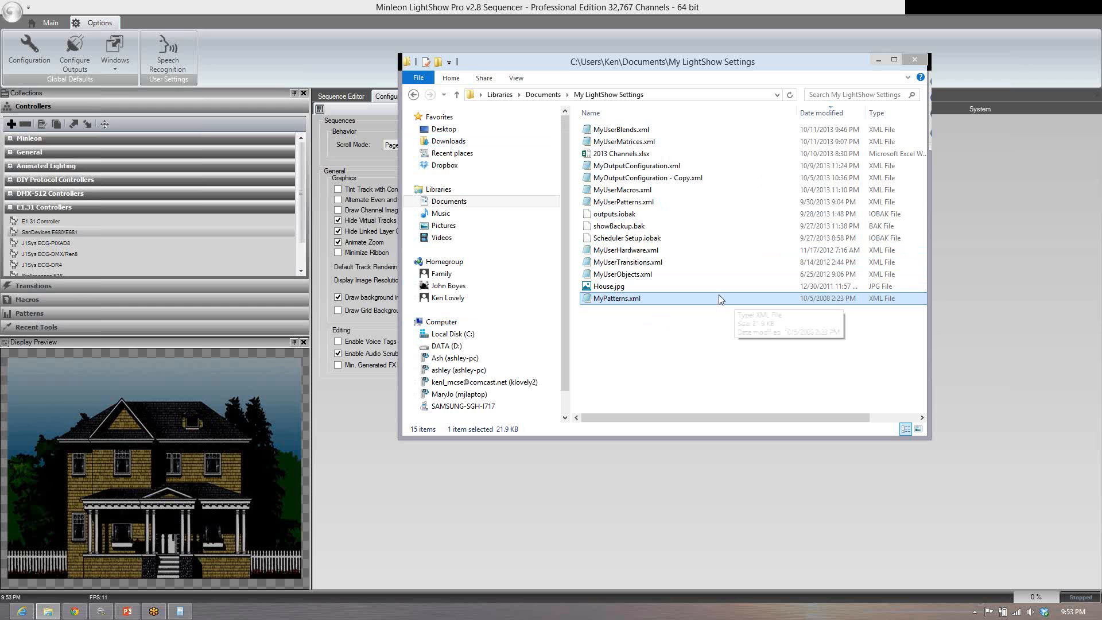
Step: Close File Explorer and examine the folder paths and automatic file maintenance options in the System configuration
{"action": "left_click", "coordinate": [914, 61]}
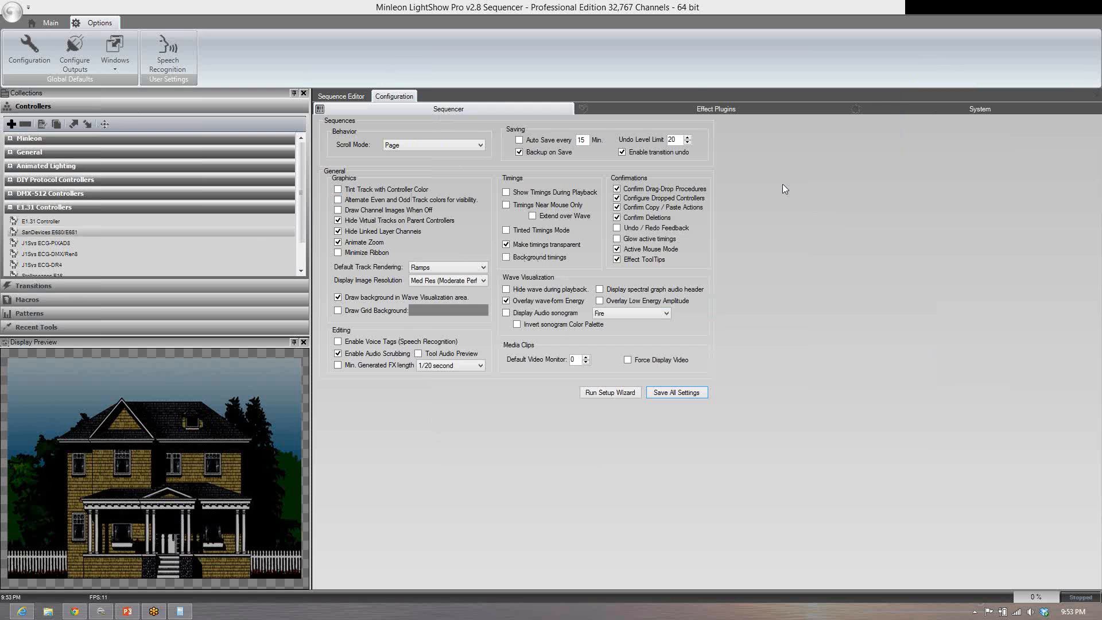
{"action": "left_click", "coordinate": [890, 113]}
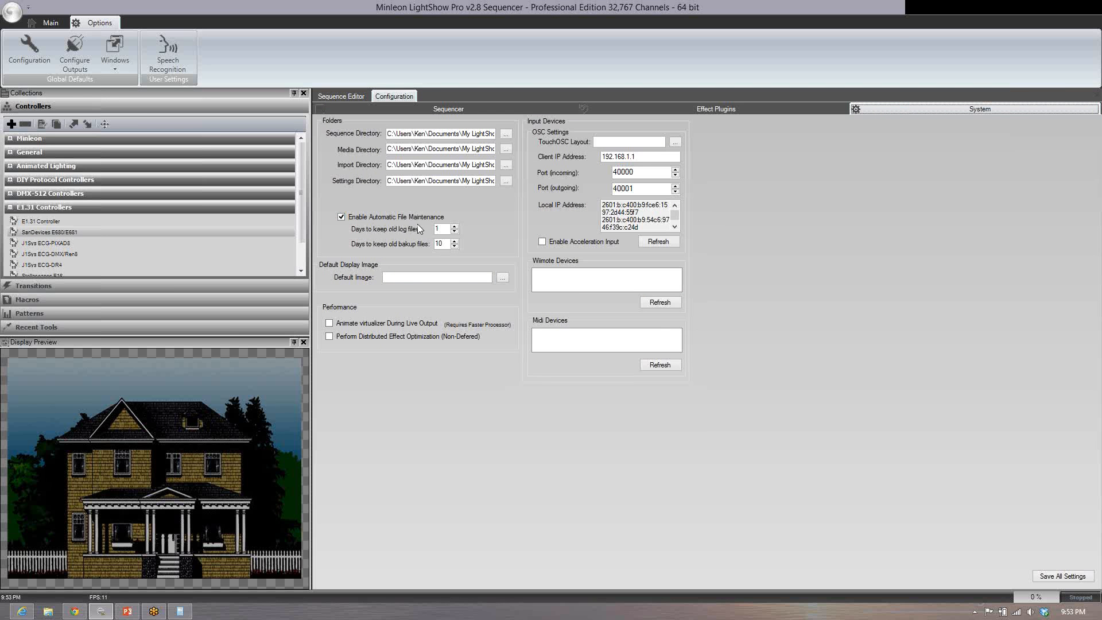
{"action": "mouse_move", "coordinate": [423, 219]}
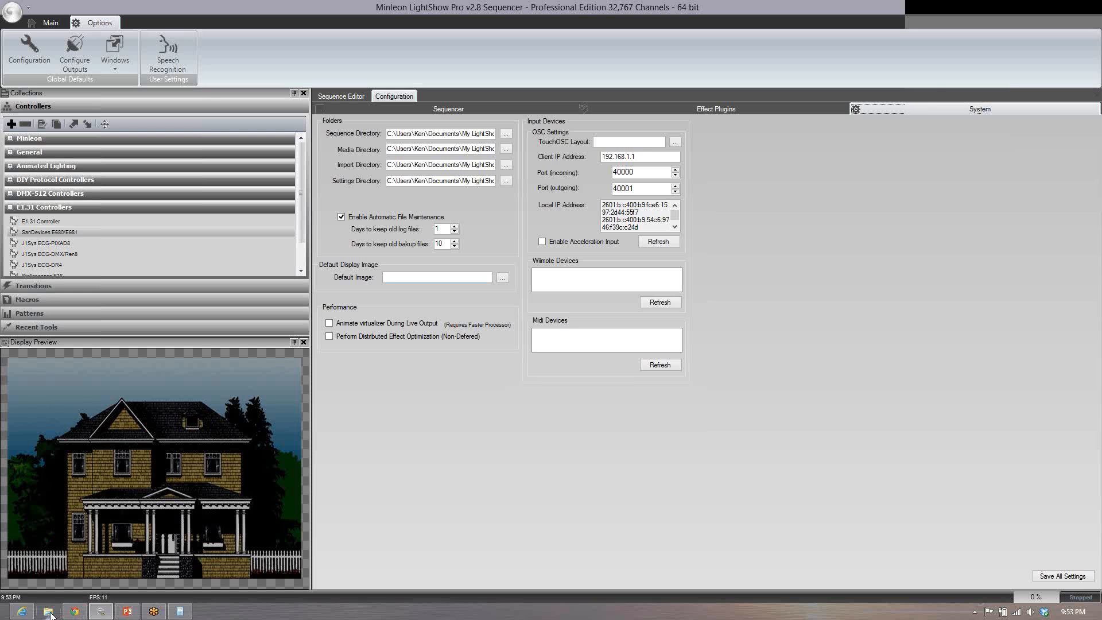
Step: Reopen File Explorer and go to the My LightShow Settings folder in the Documents library
{"action": "double_click", "coordinate": [624, 126]}
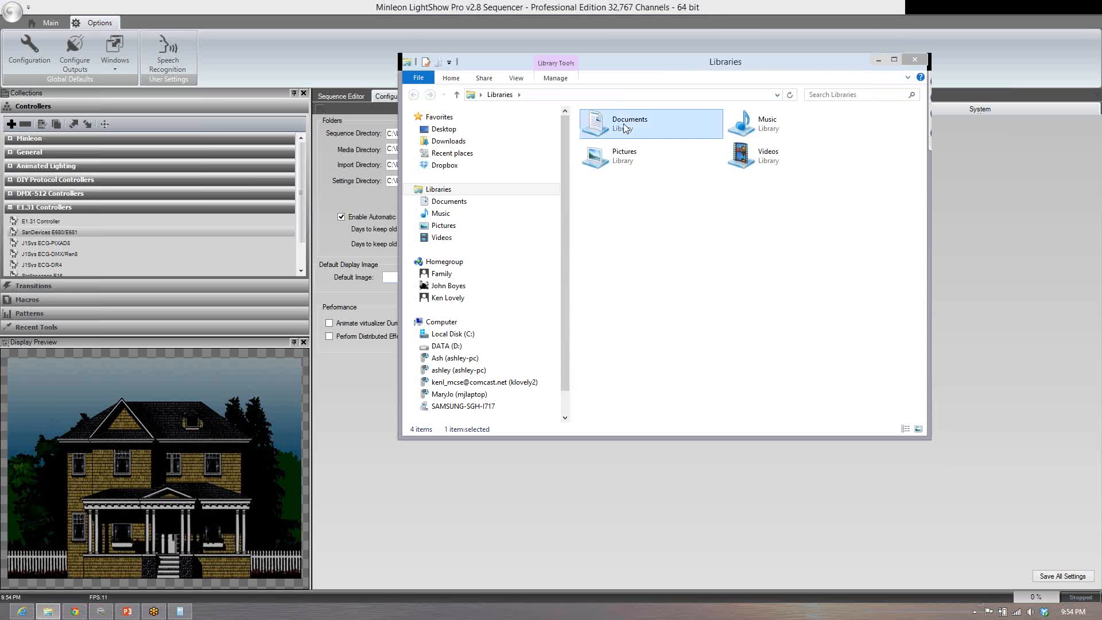
{"action": "left_click", "coordinate": [630, 142]}
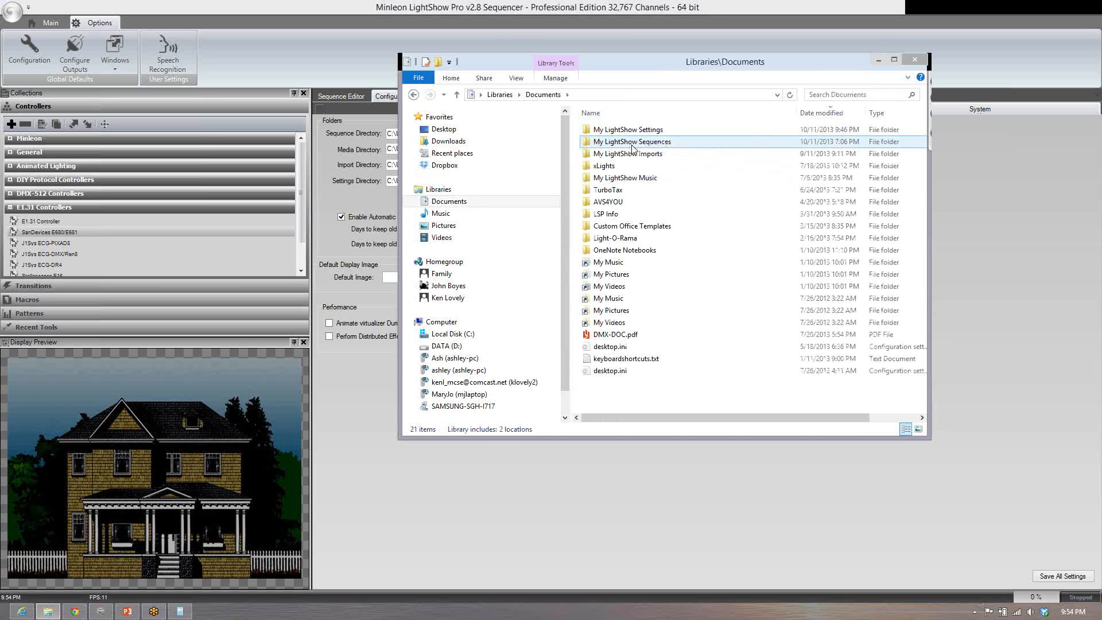
{"action": "double_click", "coordinate": [629, 130]}
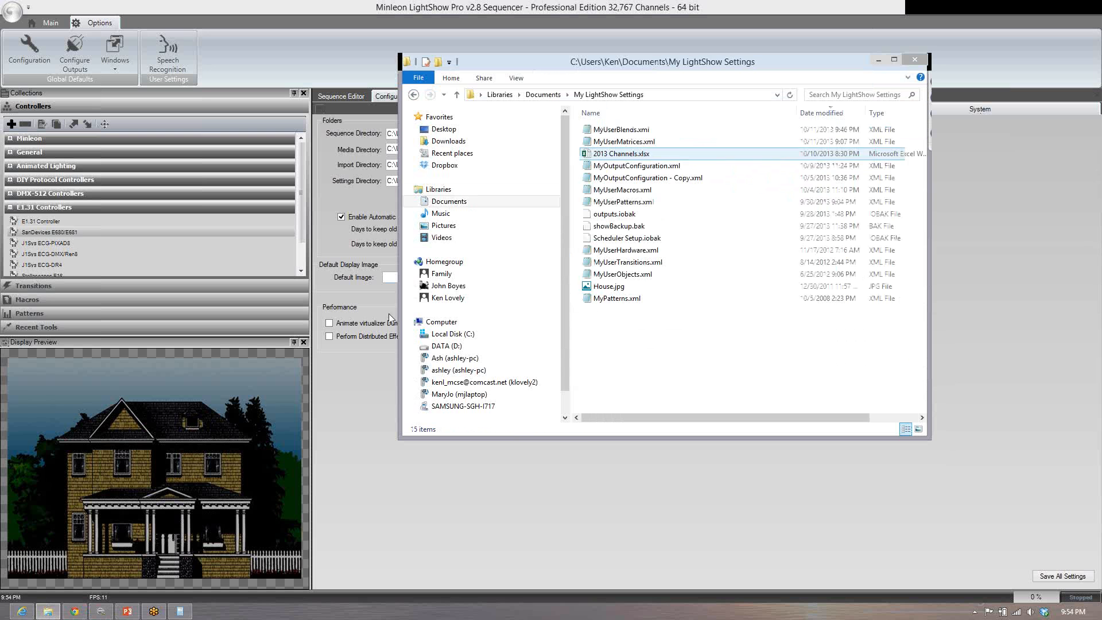
Step: Open a second File Explorer window and move it clear of the upper part of the My LightShow Settings window
{"action": "right_click", "coordinate": [48, 611]}
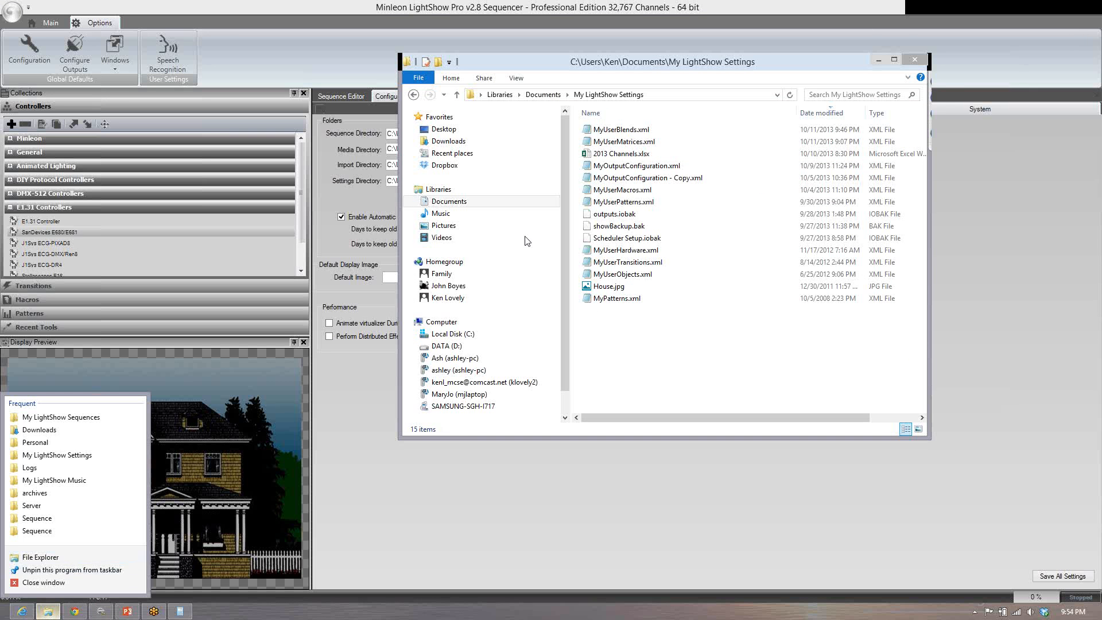
{"action": "left_click", "coordinate": [40, 557]}
{"action": "left_click", "coordinate": [609, 110]}
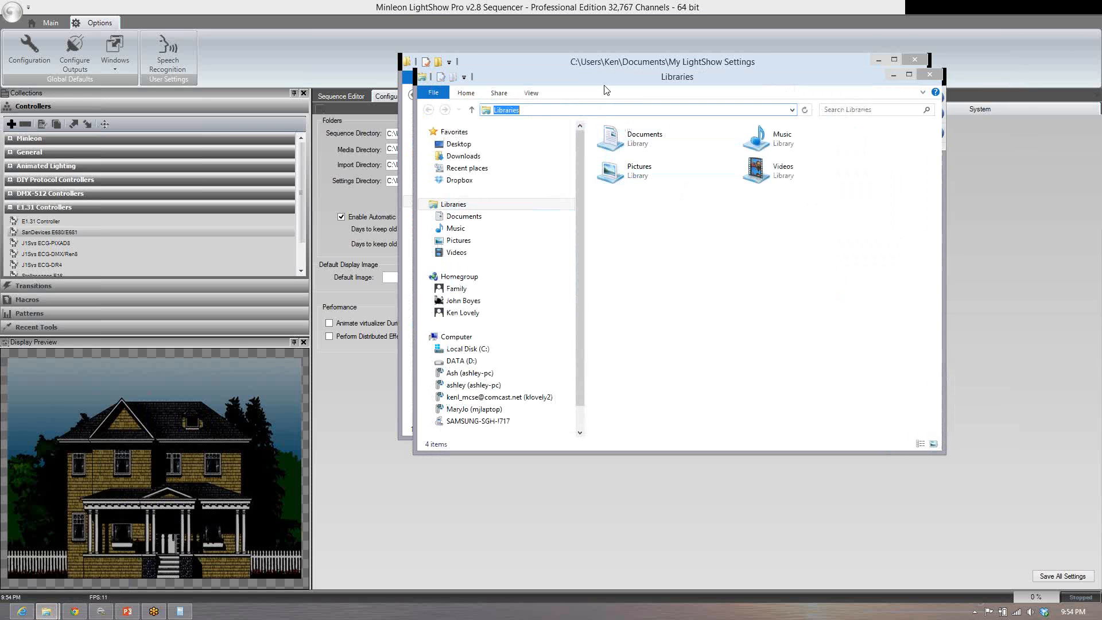
{"action": "left_click_drag", "start_coordinate": [632, 76], "coordinate": [678, 204]}
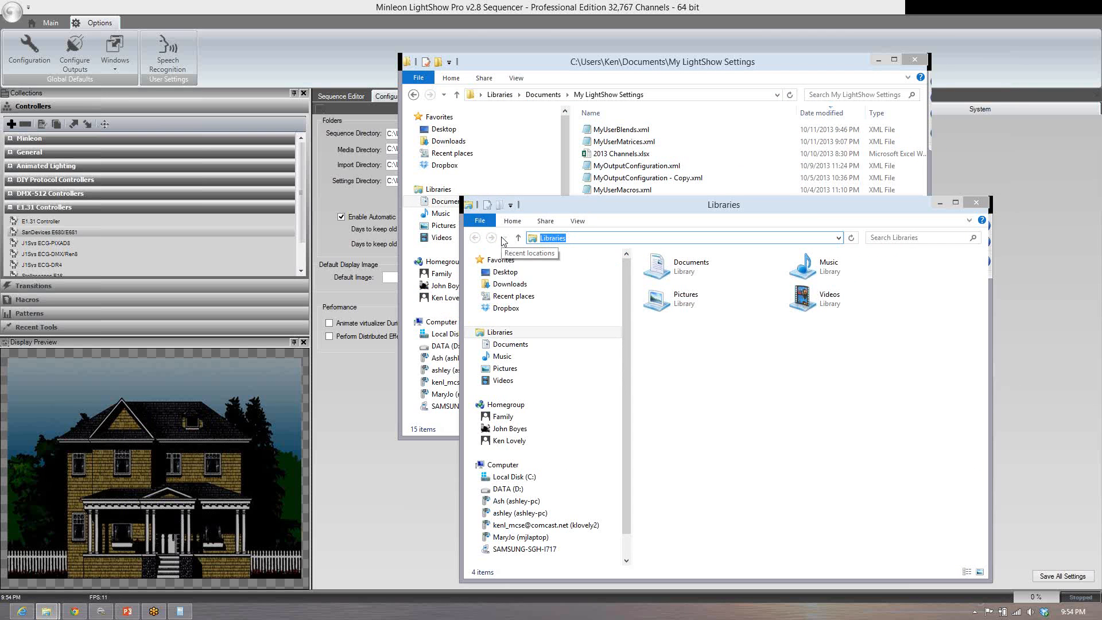
Step: Go to C:\Program Files\Minleon\LSP Sequencer v2_8 in the new window and examine the XML files at the end of its list
{"action": "type", "text": "c:\\"}
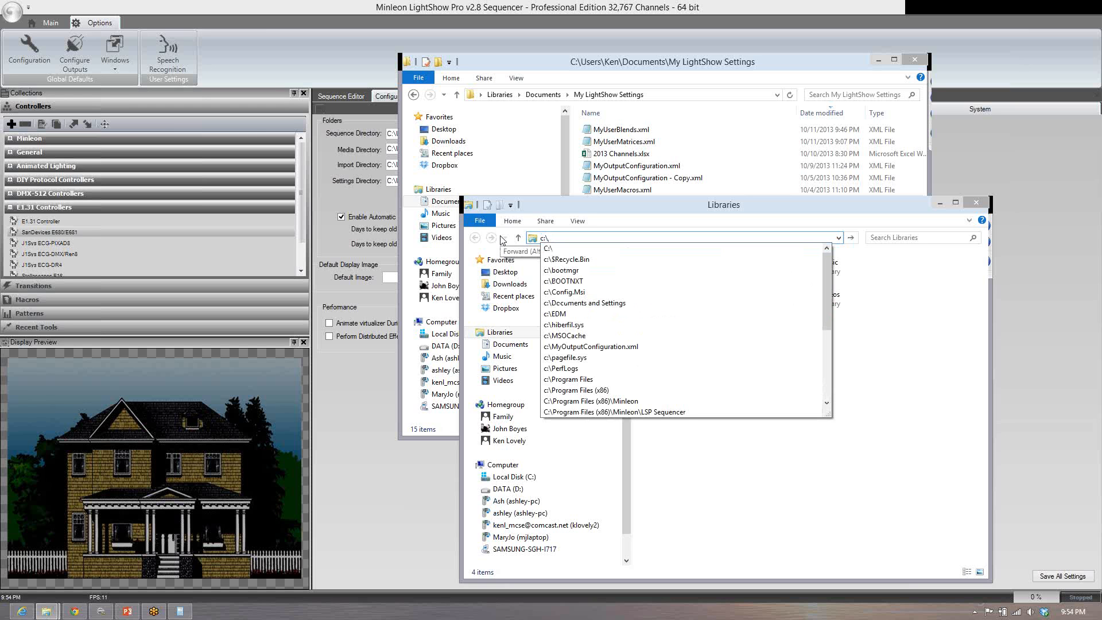
{"action": "left_click", "coordinate": [598, 380]}
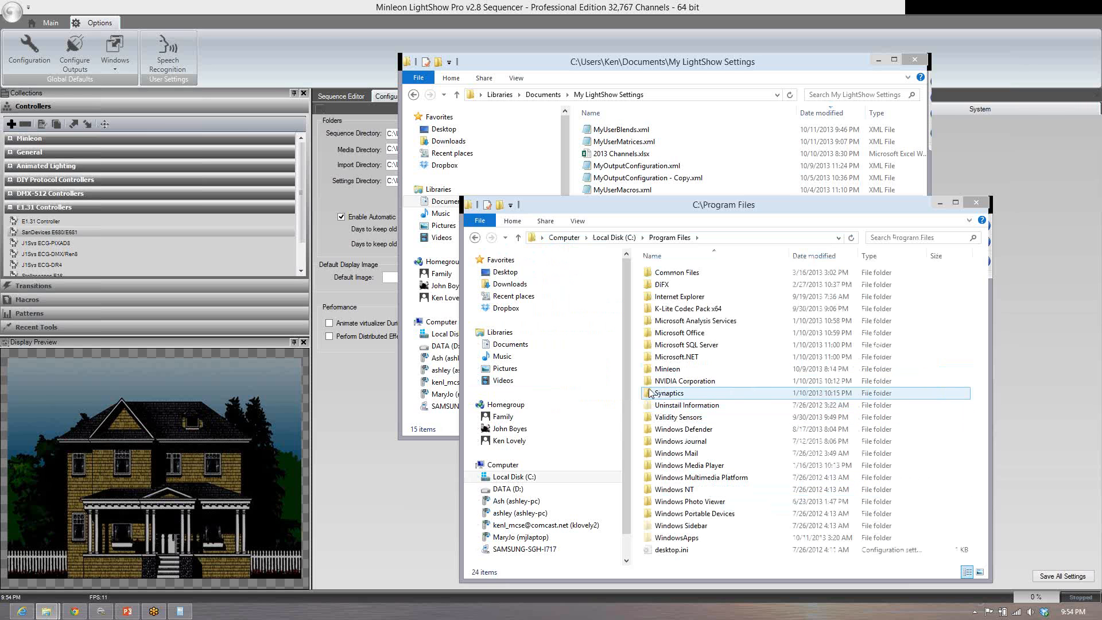
{"action": "double_click", "coordinate": [665, 369]}
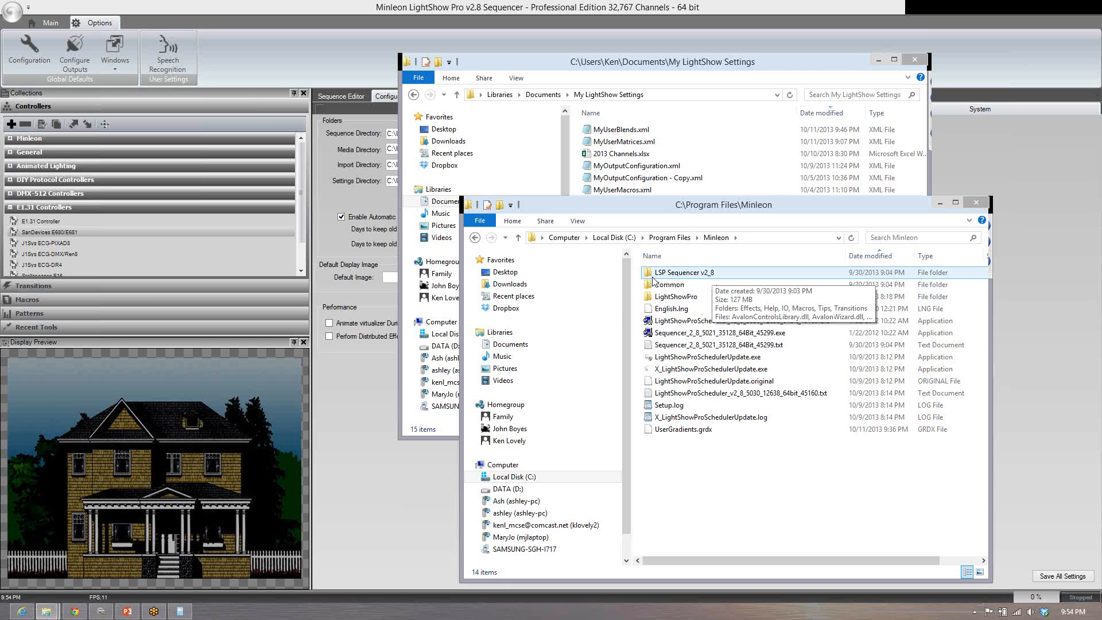
{"action": "double_click", "coordinate": [691, 274]}
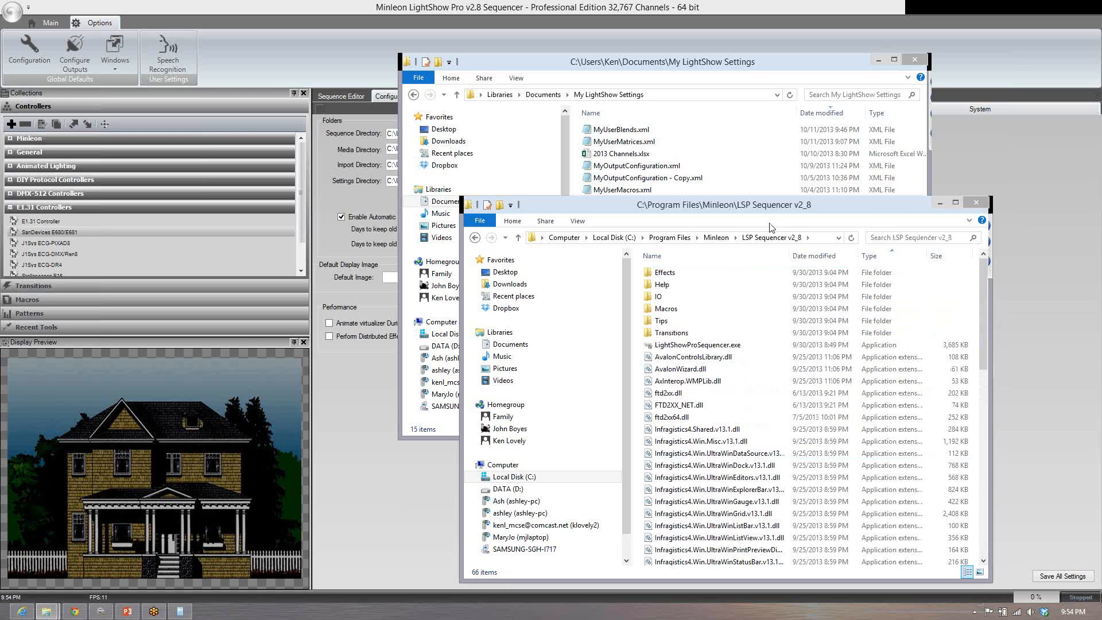
{"action": "left_click_drag", "start_coordinate": [775, 207], "coordinate": [597, 168]}
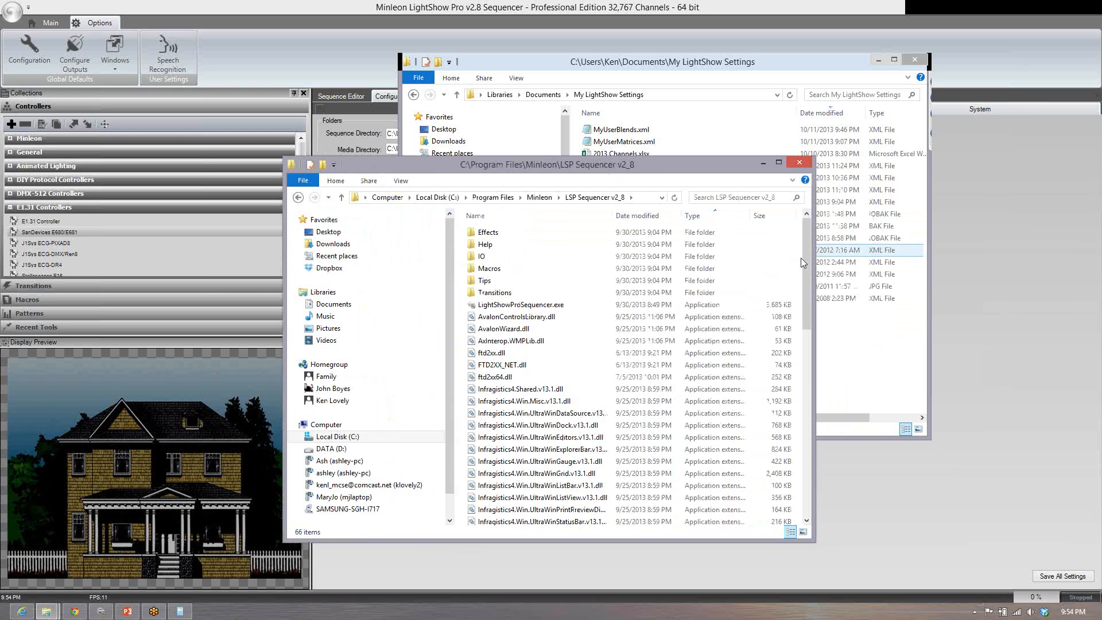
{"action": "left_click_drag", "start_coordinate": [803, 420], "coordinate": [802, 517]}
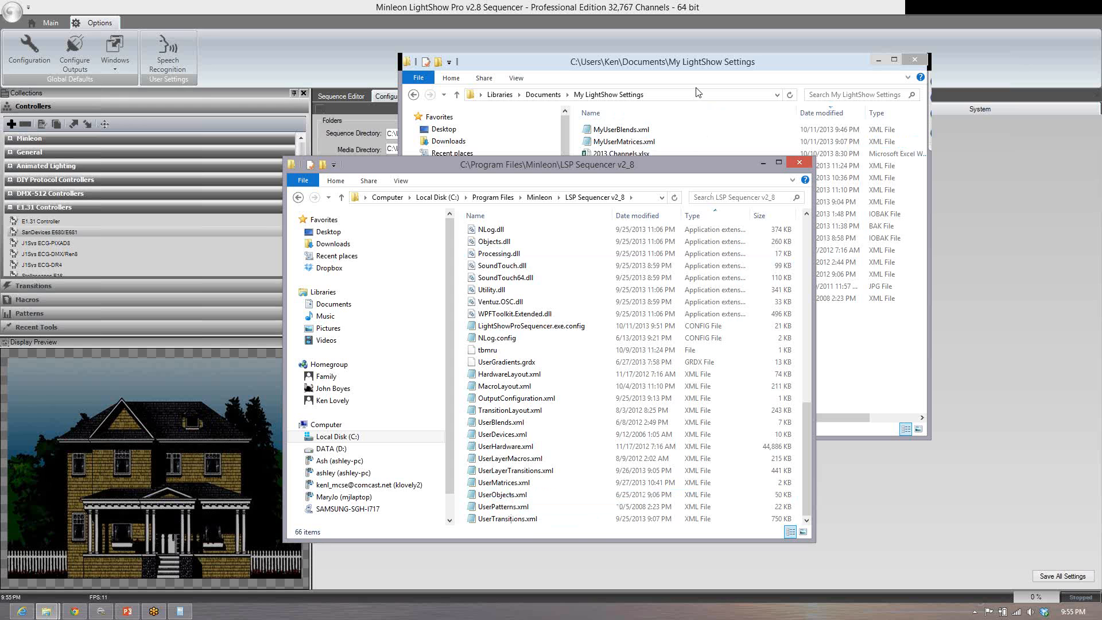
Step: Return to the My LightShow Settings folder and open MyUserBlends.xml in Notepad
{"action": "left_click", "coordinate": [717, 77]}
{"action": "left_click", "coordinate": [630, 130]}
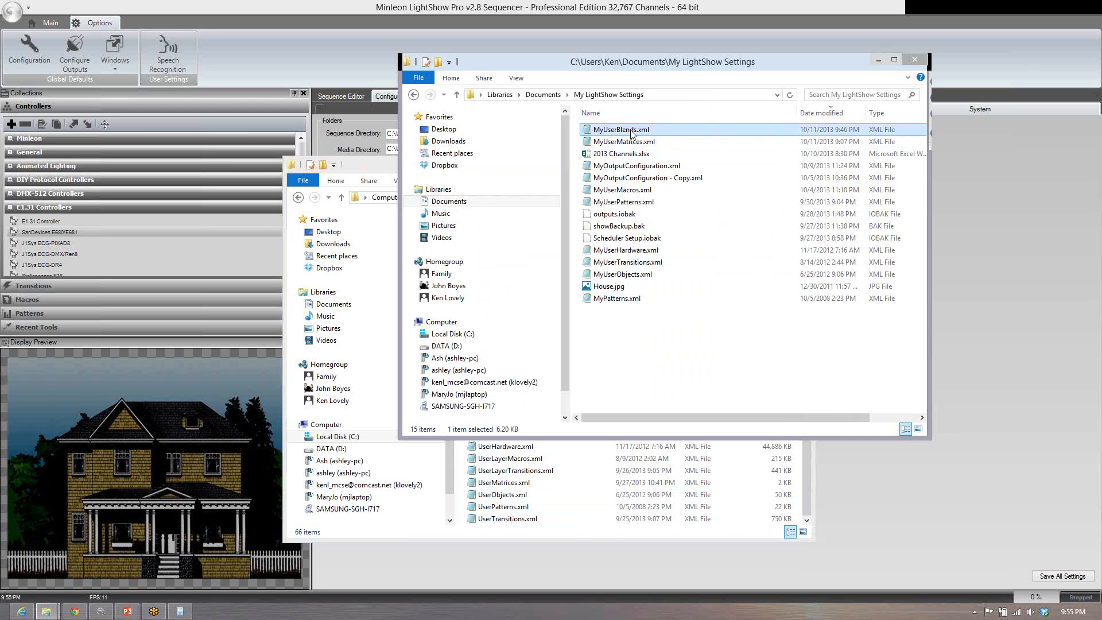
{"action": "right_click", "coordinate": [632, 132]}
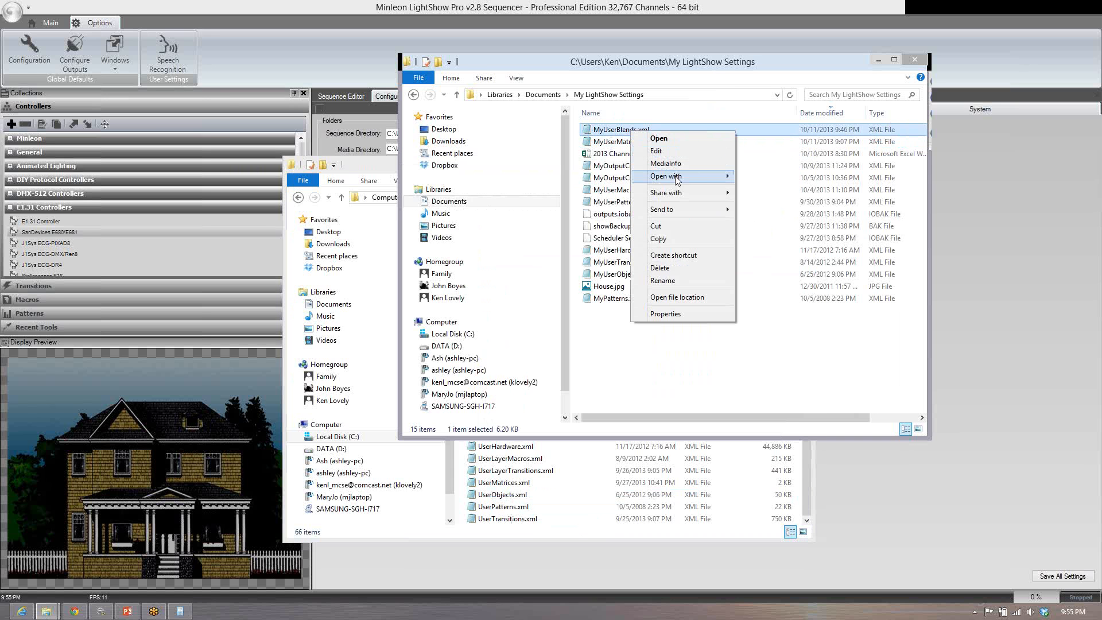
{"action": "mouse_move", "coordinate": [704, 180]}
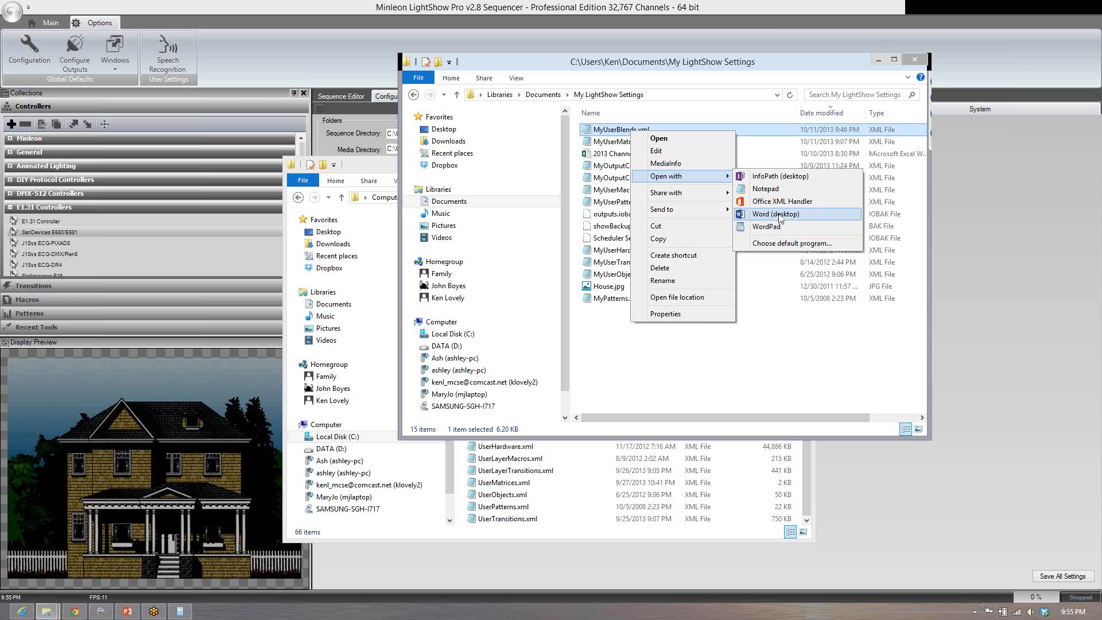
{"action": "left_click", "coordinate": [775, 189]}
Step: Examine the BlendColors start and end colour entries throughout MyUserBlends.xml and close the file
{"action": "scroll", "coordinate": [493, 228], "scroll_direction": "down", "scroll_amount": 2}
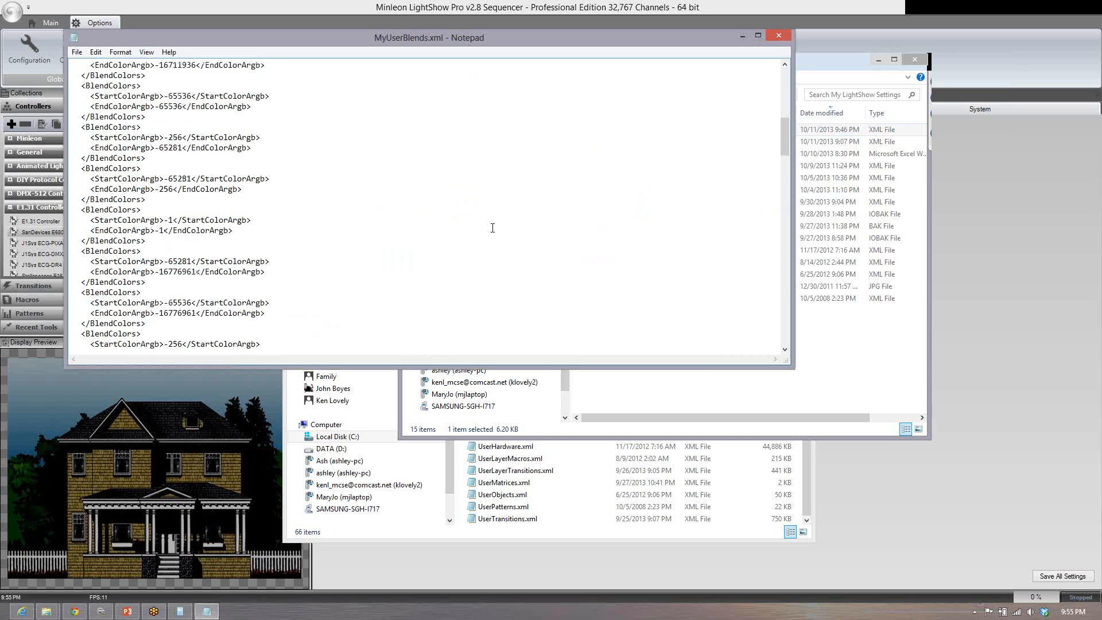
{"action": "scroll", "coordinate": [492, 228], "scroll_direction": "down", "scroll_amount": 8}
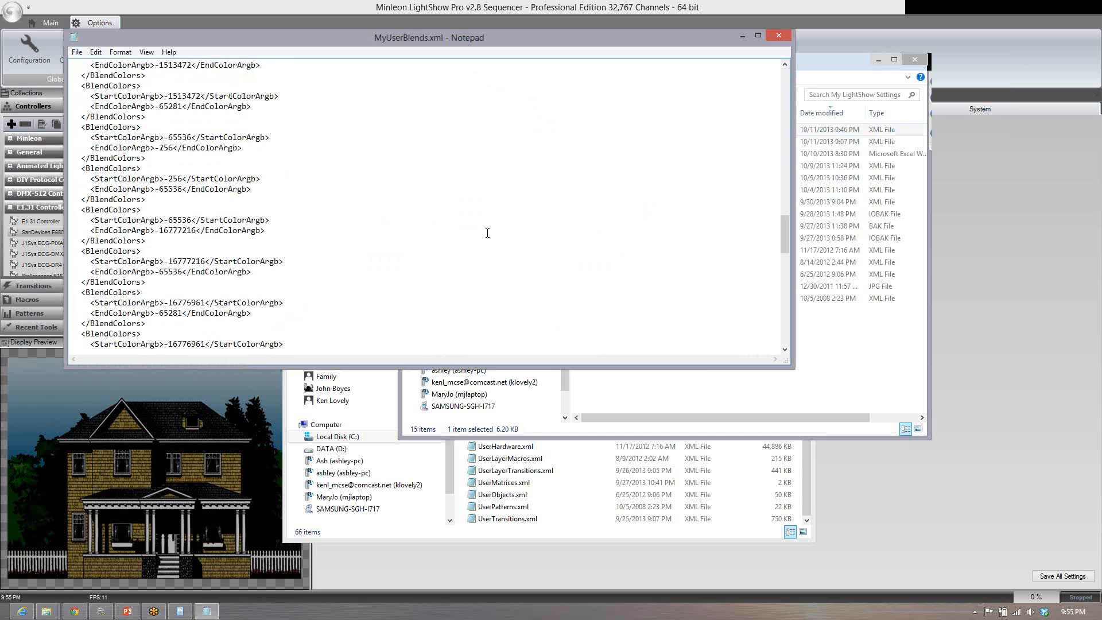
{"action": "scroll", "coordinate": [487, 233], "scroll_direction": "down", "scroll_amount": 4}
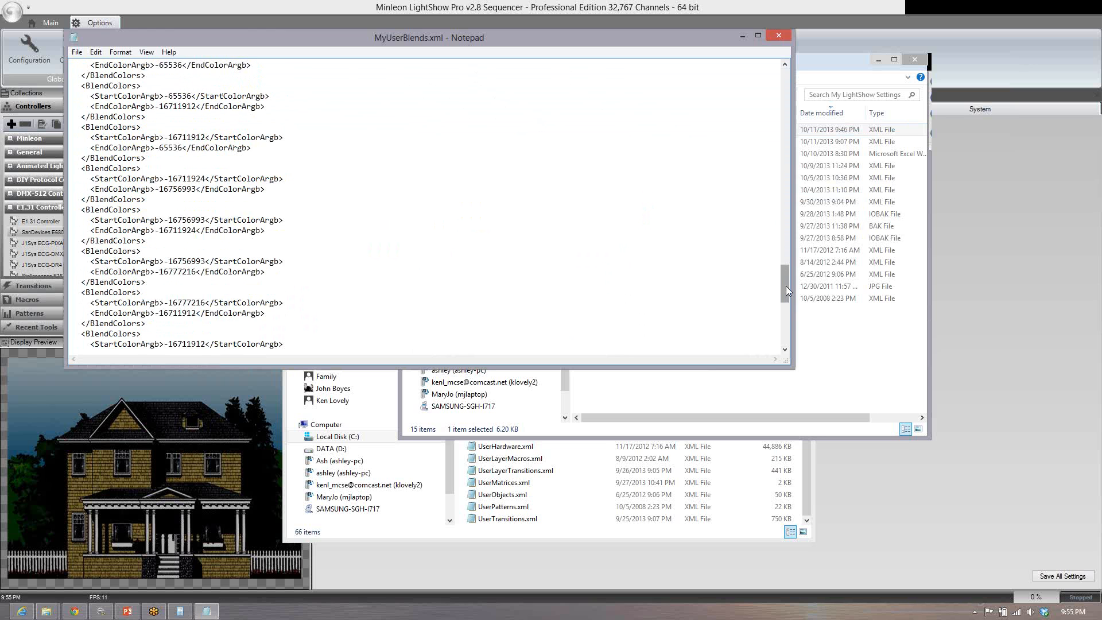
{"action": "left_click_drag", "start_coordinate": [787, 290], "coordinate": [774, 47]}
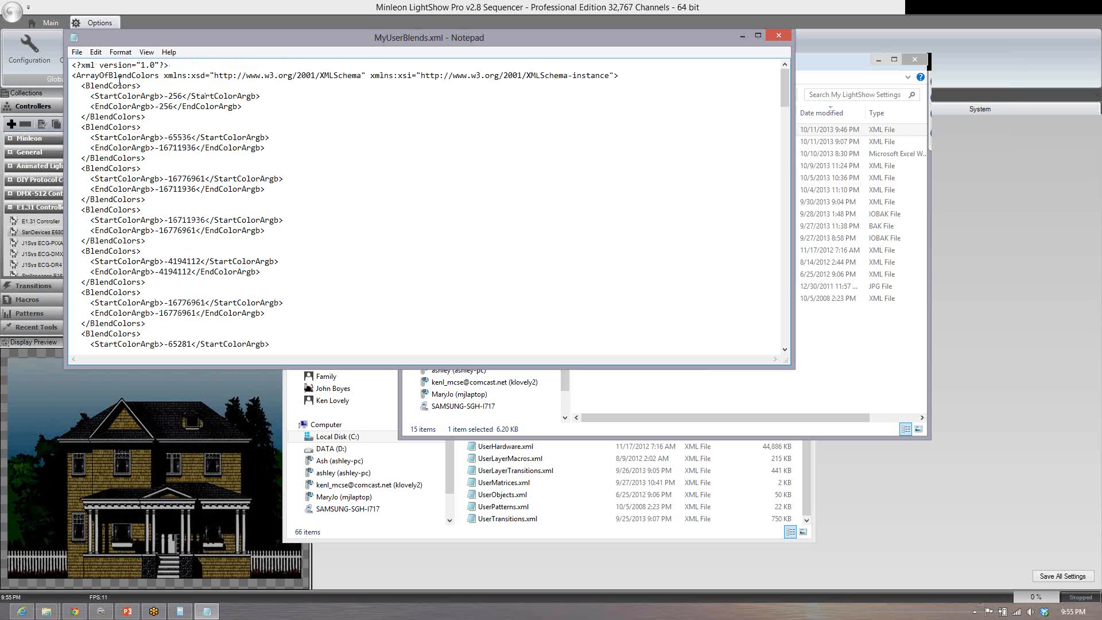
{"action": "left_click_drag", "start_coordinate": [82, 86], "coordinate": [179, 96]}
{"action": "left_click_drag", "start_coordinate": [270, 97], "coordinate": [199, 98]}
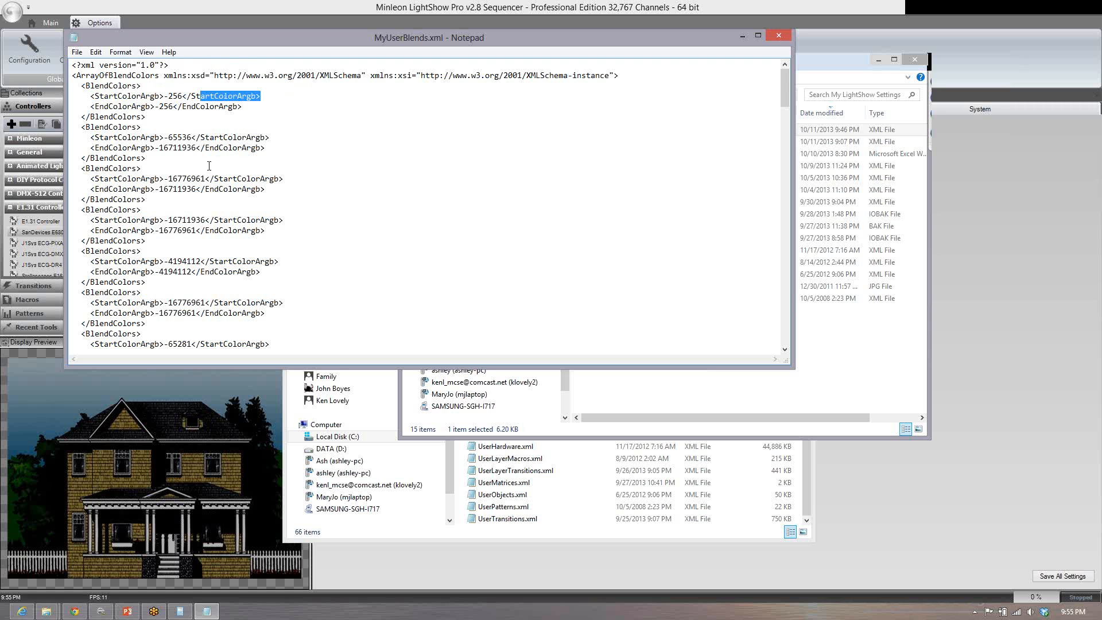
{"action": "scroll", "coordinate": [209, 166], "scroll_direction": "down", "scroll_amount": 20}
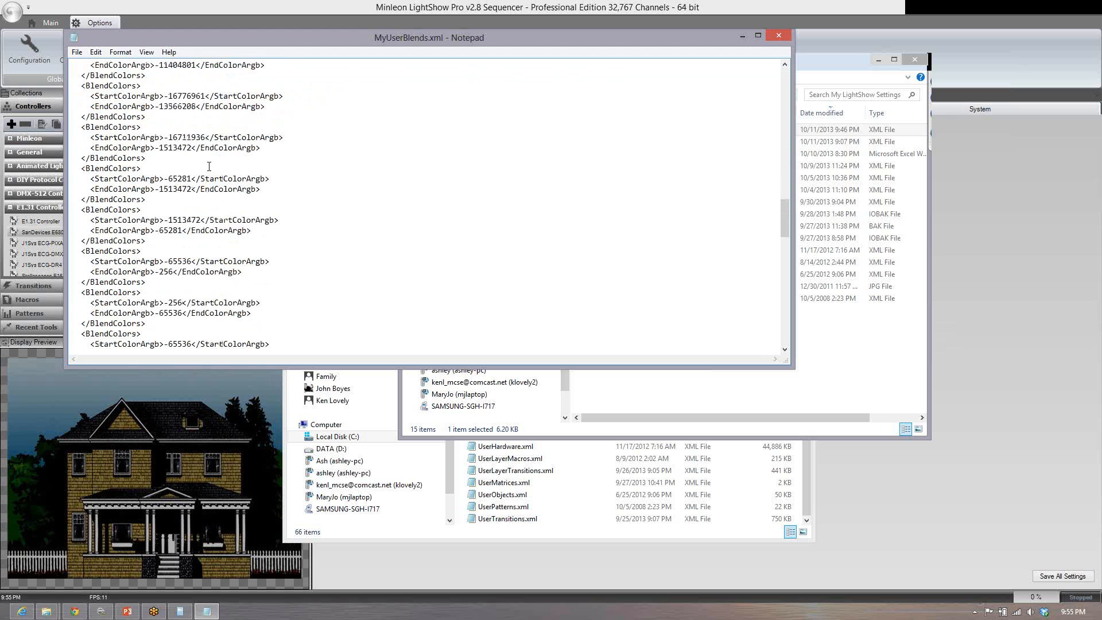
{"action": "scroll", "coordinate": [339, 246], "scroll_direction": "down", "scroll_amount": 10}
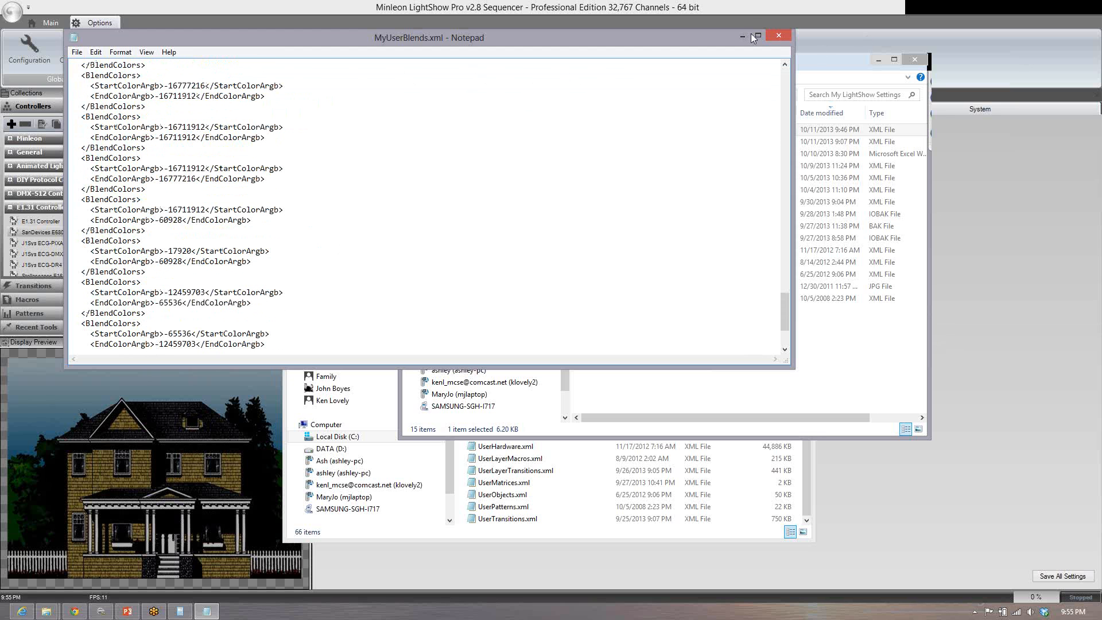
{"action": "left_click", "coordinate": [778, 36]}
Step: Delete MyUserBlends.xml from My LightShow Settings and select UserBlends.xml in the LSP Sequencer v2_8 folder
{"action": "right_click", "coordinate": [628, 130]}
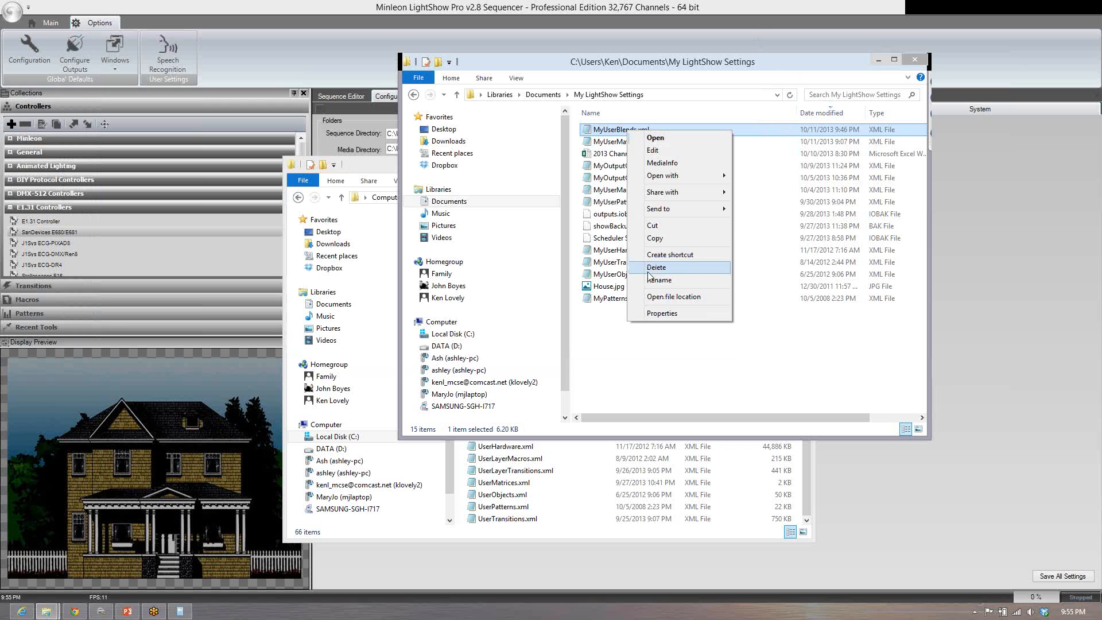
{"action": "left_click", "coordinate": [655, 269]}
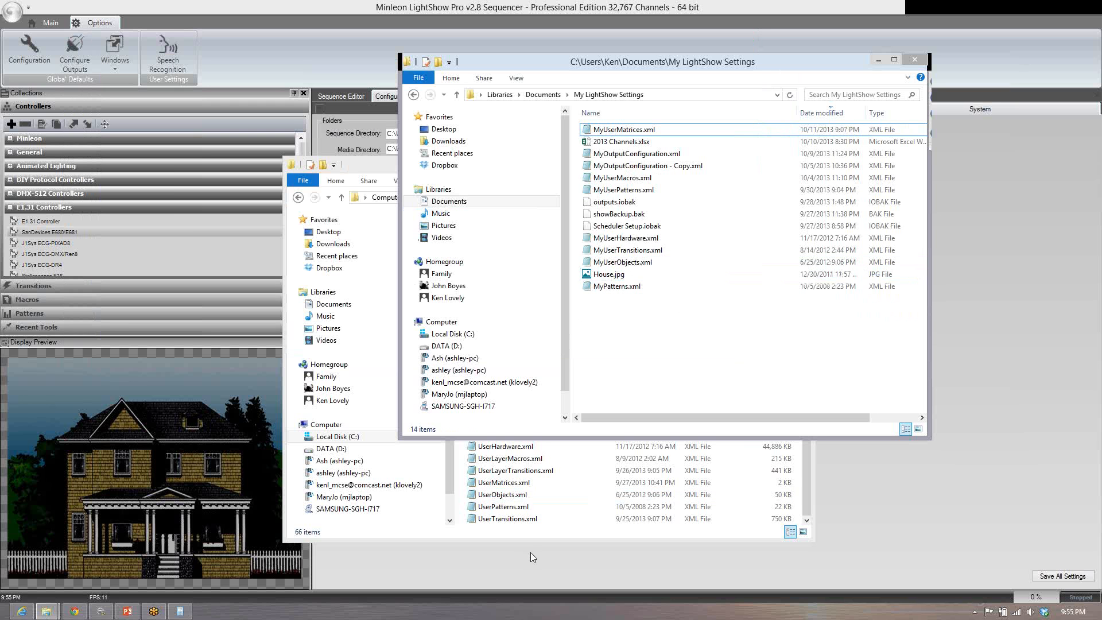
{"action": "left_click", "coordinate": [529, 538]}
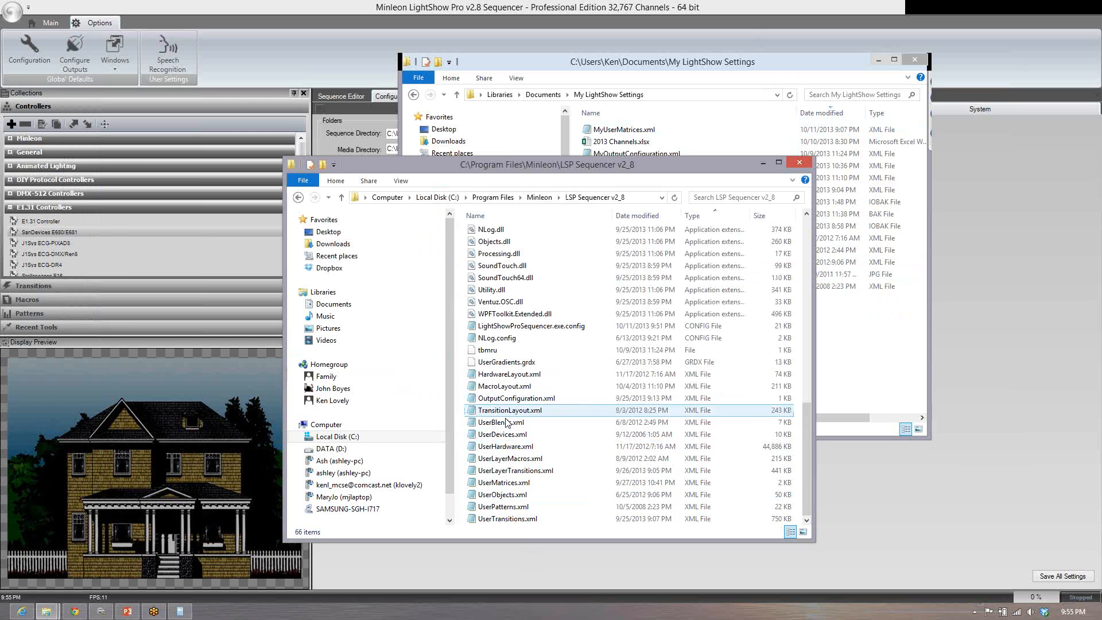
{"action": "left_click", "coordinate": [497, 427]}
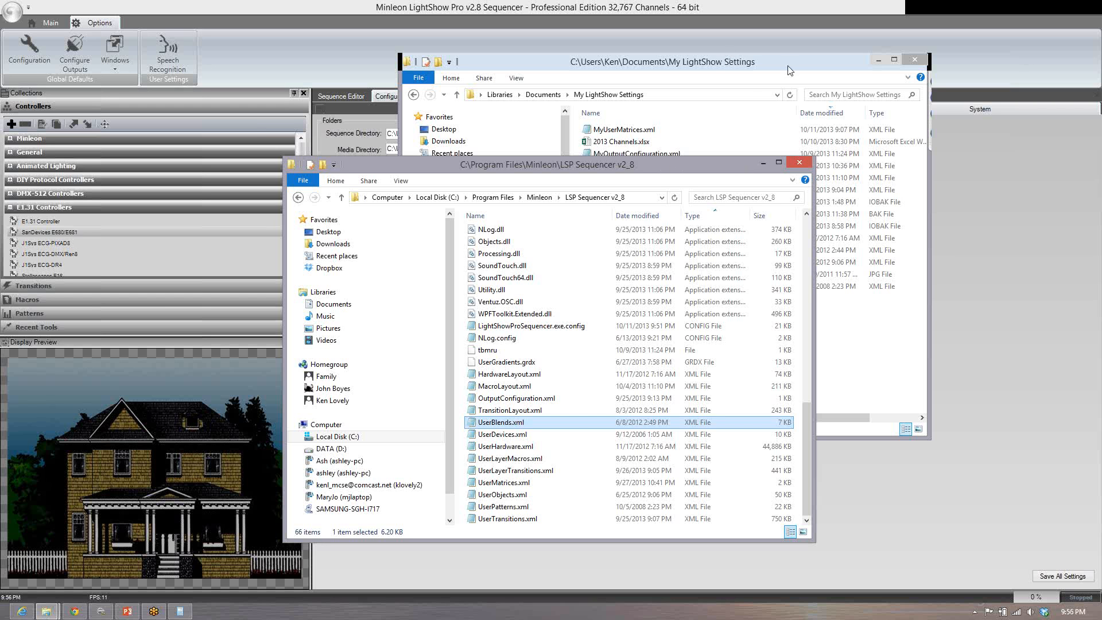
Step: Compare the files in My LightShow Settings with those in LSP Sequencer v2_8, and view the Documents library's folders
{"action": "left_click", "coordinate": [754, 77]}
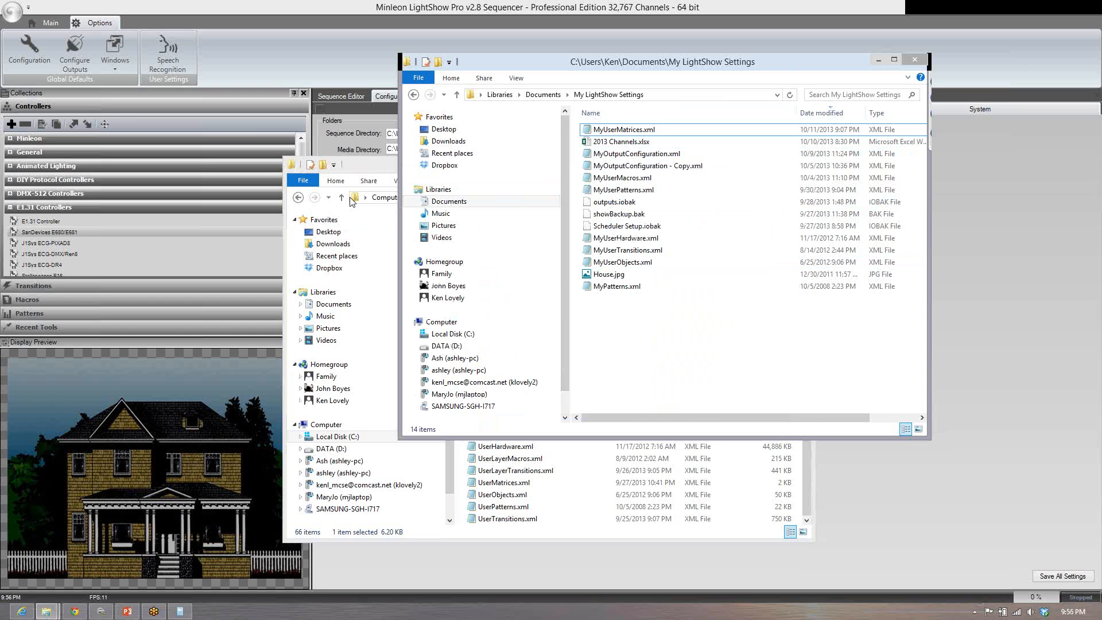
{"action": "left_click", "coordinate": [364, 167]}
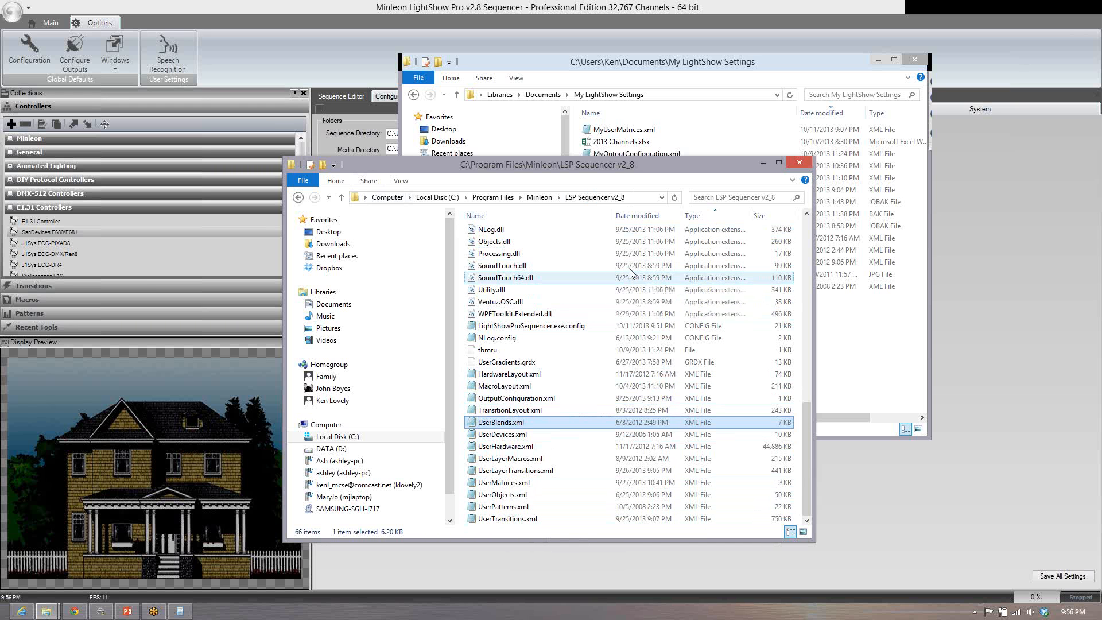
{"action": "left_click", "coordinate": [785, 77]}
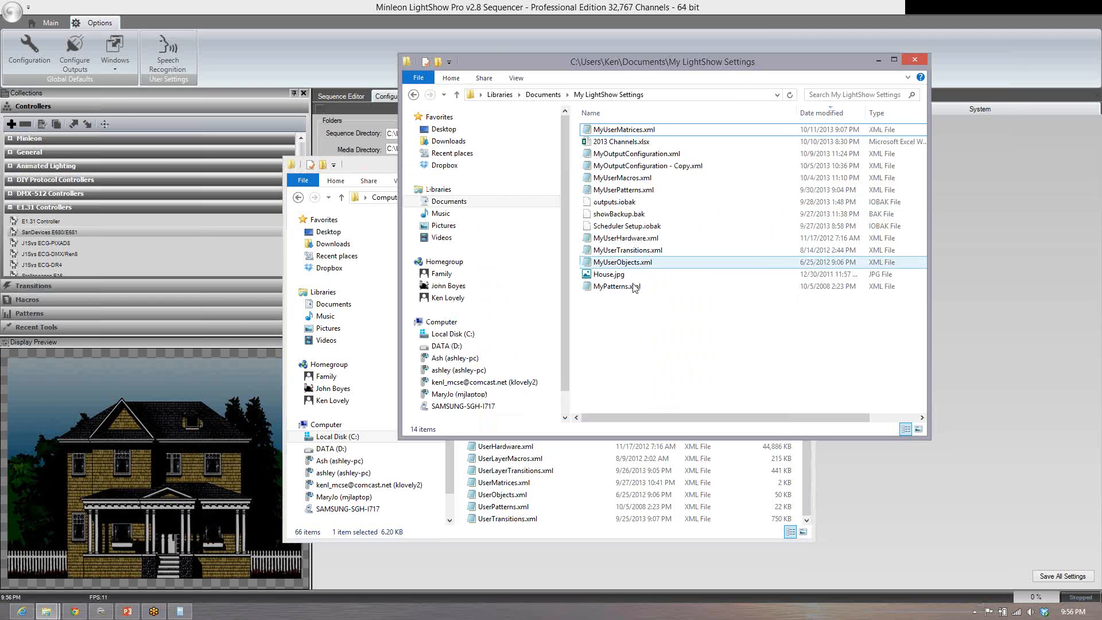
{"action": "left_click", "coordinate": [386, 167]}
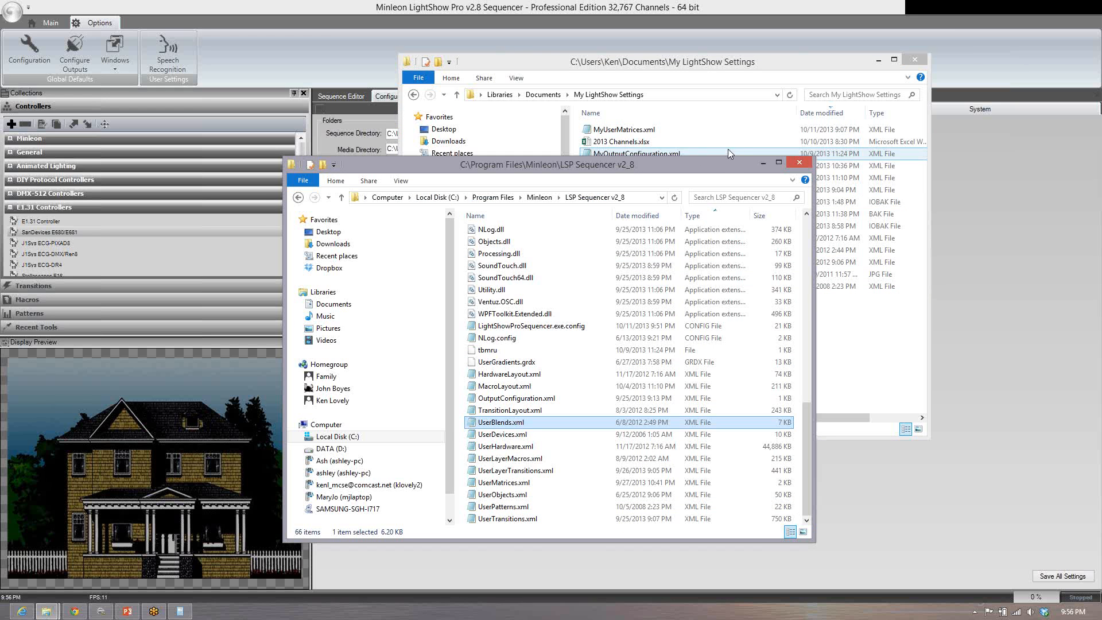
{"action": "left_click", "coordinate": [796, 92]}
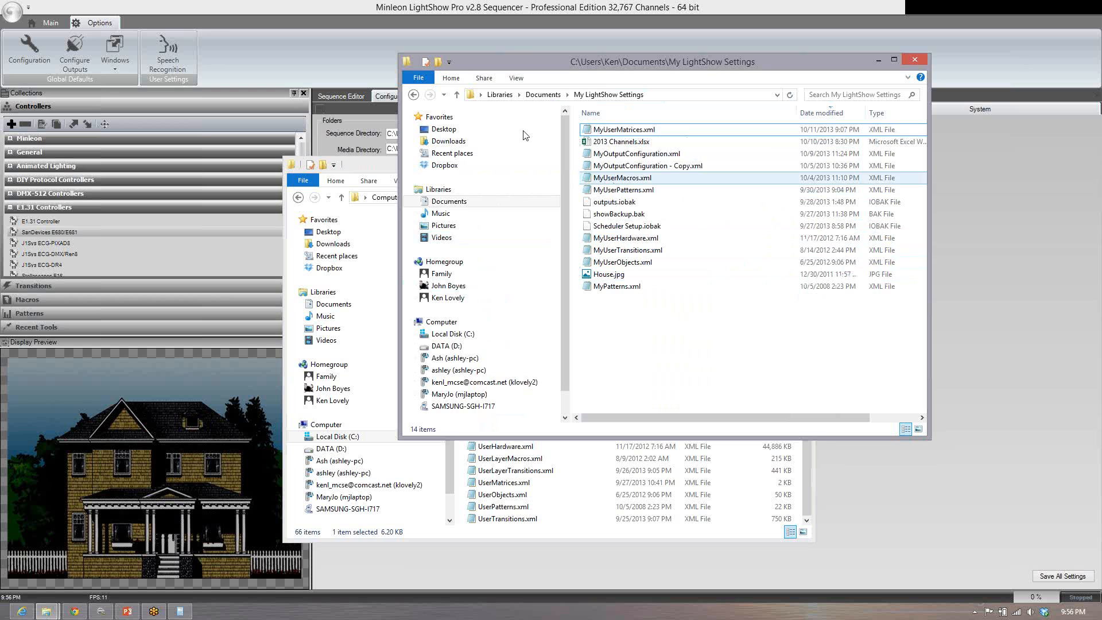
{"action": "left_click", "coordinate": [543, 95]}
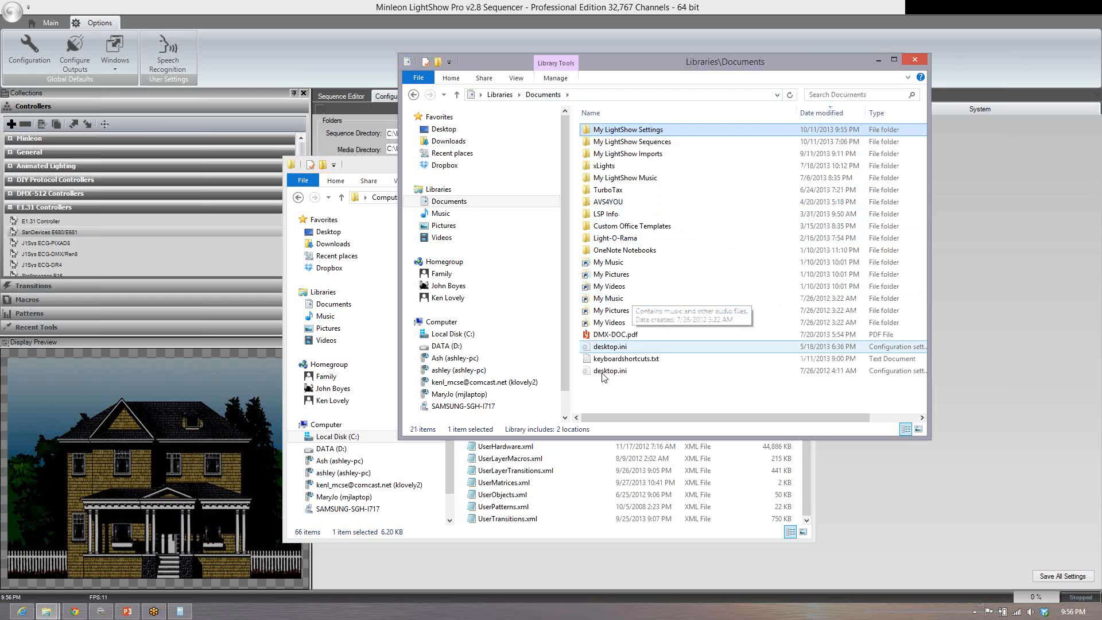
{"action": "left_click", "coordinate": [808, 470]}
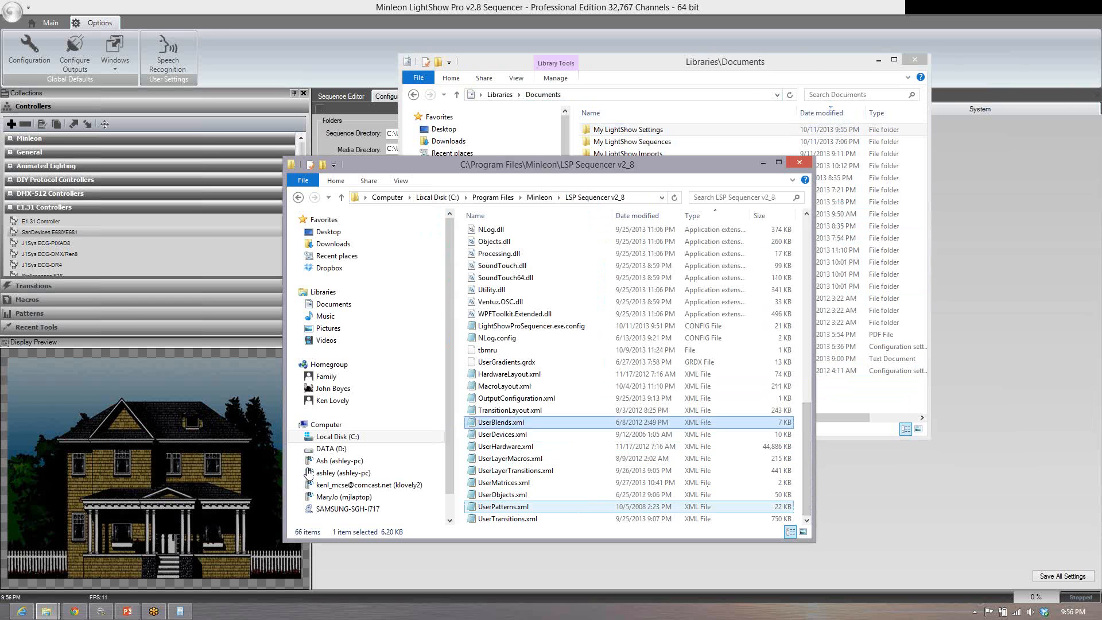
Step: Show the Patterns collection in LightShow Pro Sequencer and reopen the My LightShow Settings folder in File Explorer
{"action": "left_click", "coordinate": [32, 315]}
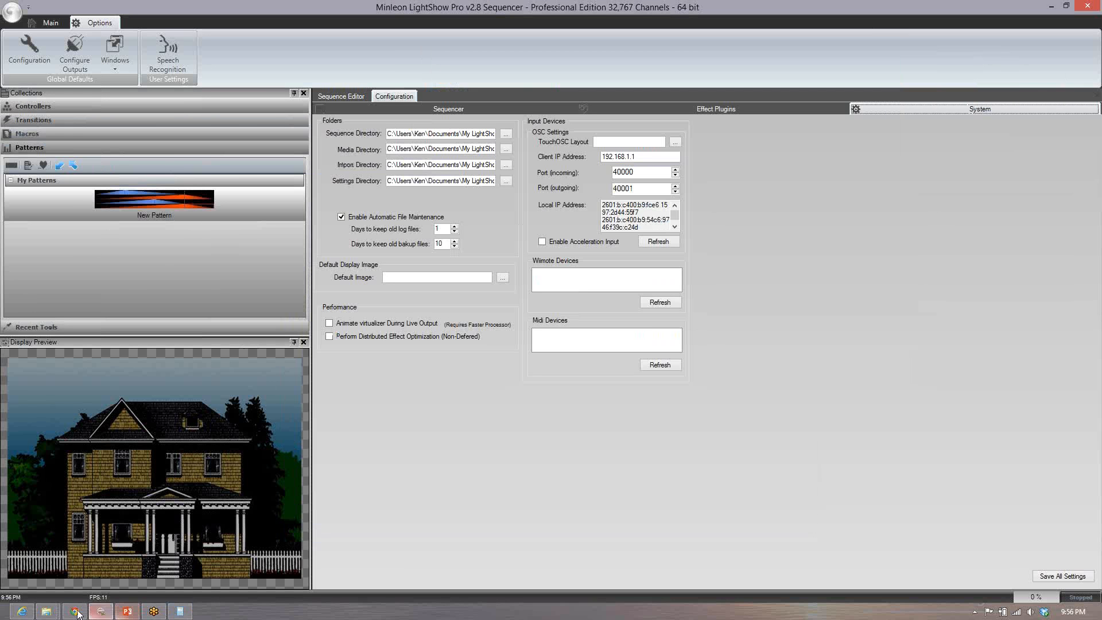
{"action": "mouse_move", "coordinate": [52, 613]}
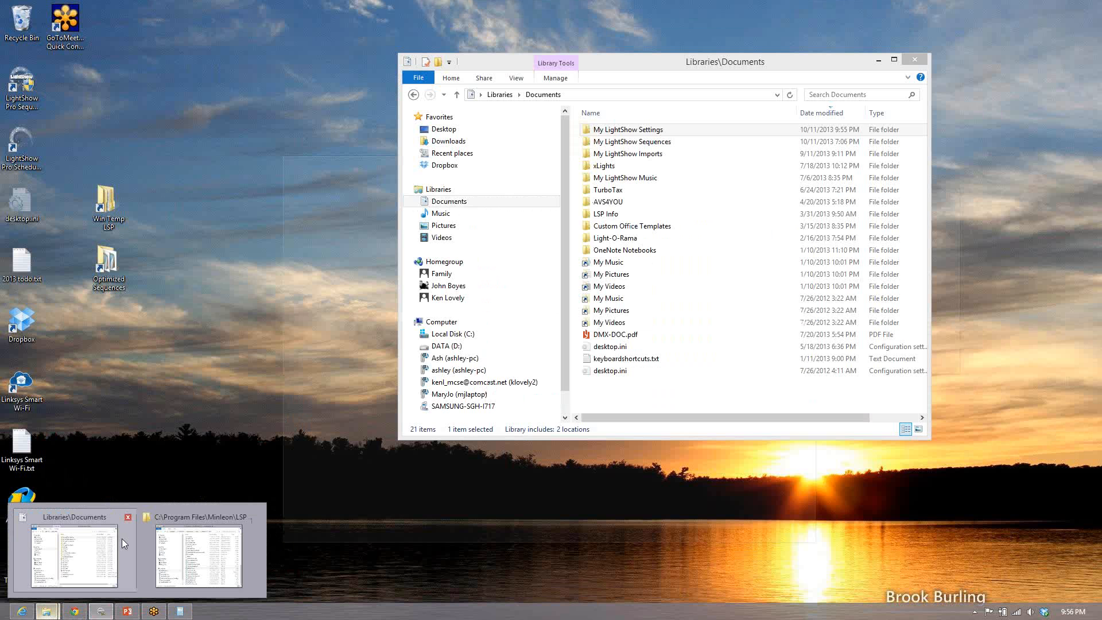
{"action": "left_click", "coordinate": [118, 540]}
{"action": "double_click", "coordinate": [642, 135]}
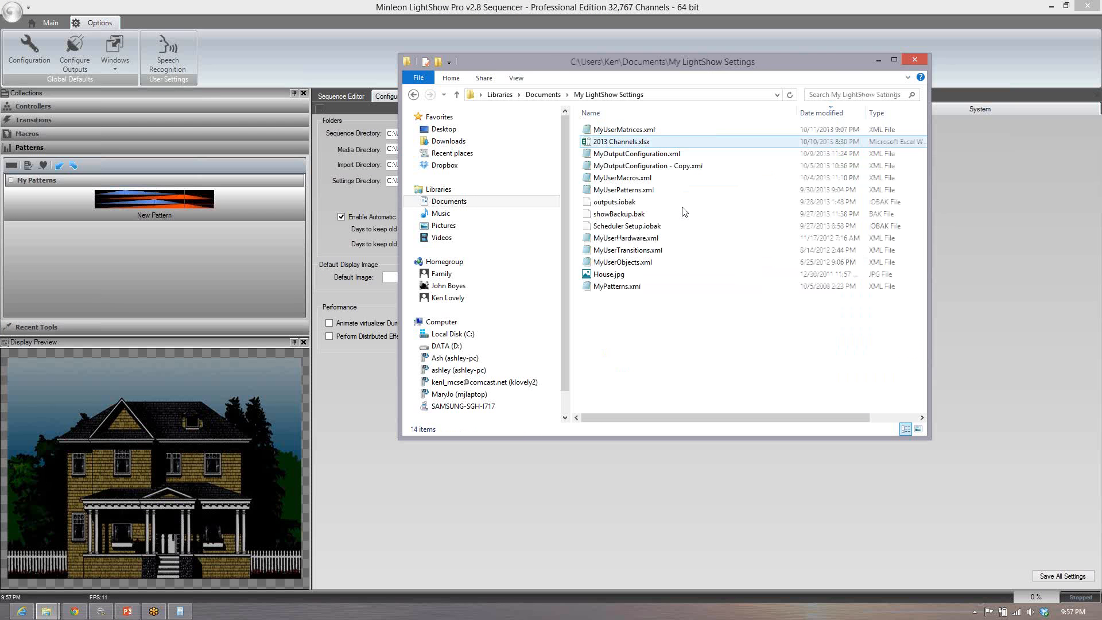
Step: Open MyUserPatterns.xml from My LightShow Settings in Notepad, examine its track and TimeInterval entries, and close it
{"action": "left_click", "coordinate": [643, 195]}
{"action": "right_click", "coordinate": [643, 196]}
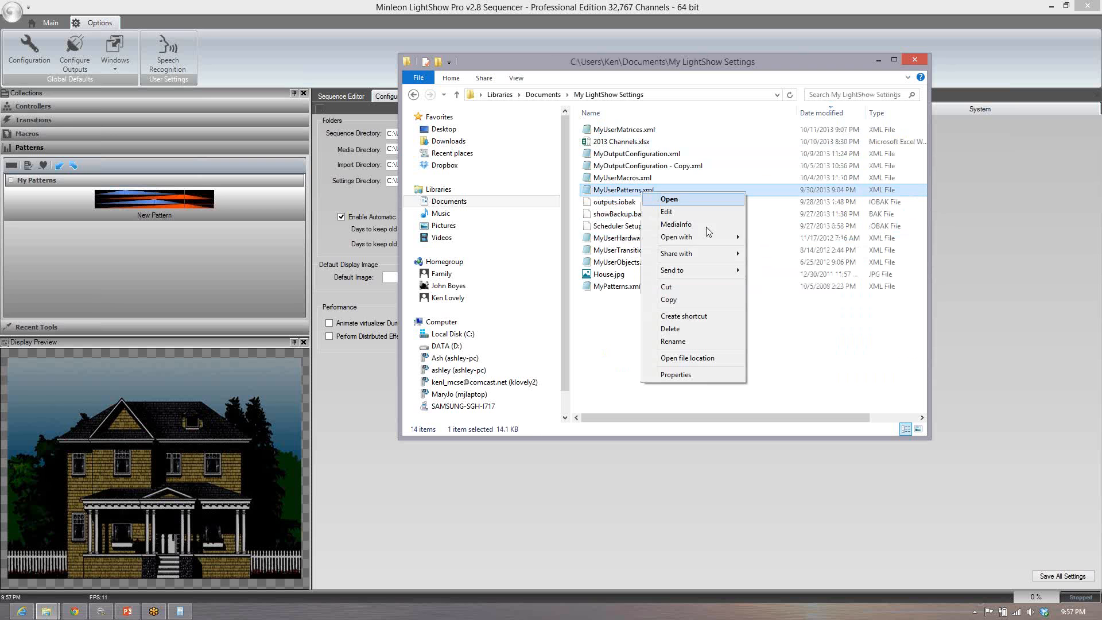
{"action": "mouse_move", "coordinate": [715, 239]}
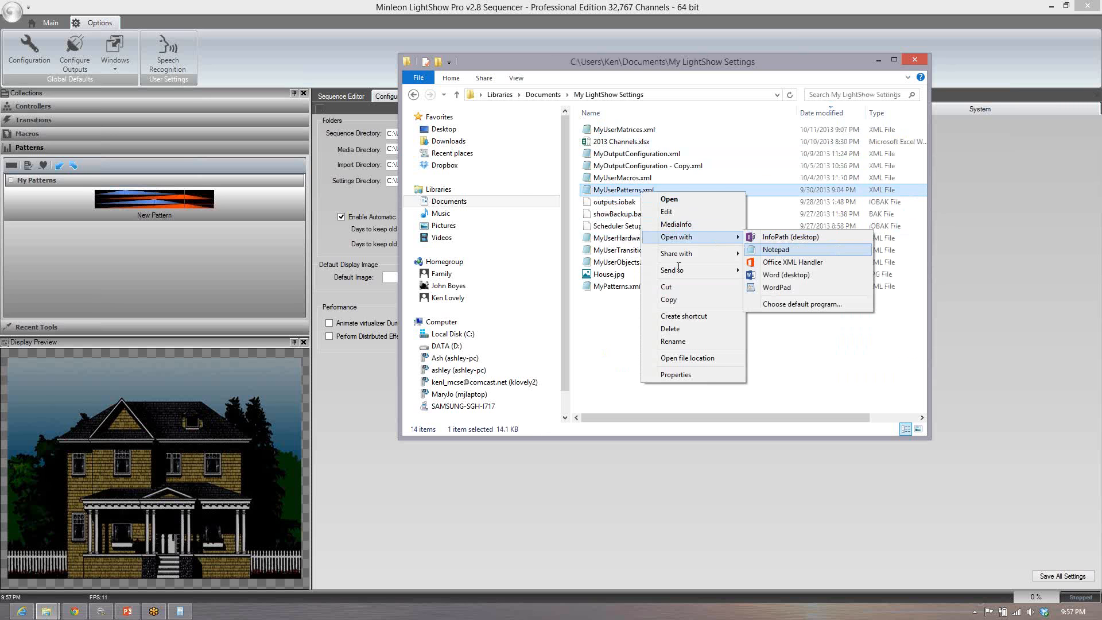
{"action": "left_click", "coordinate": [775, 250]}
{"action": "scroll", "coordinate": [587, 309], "scroll_direction": "down", "scroll_amount": 10}
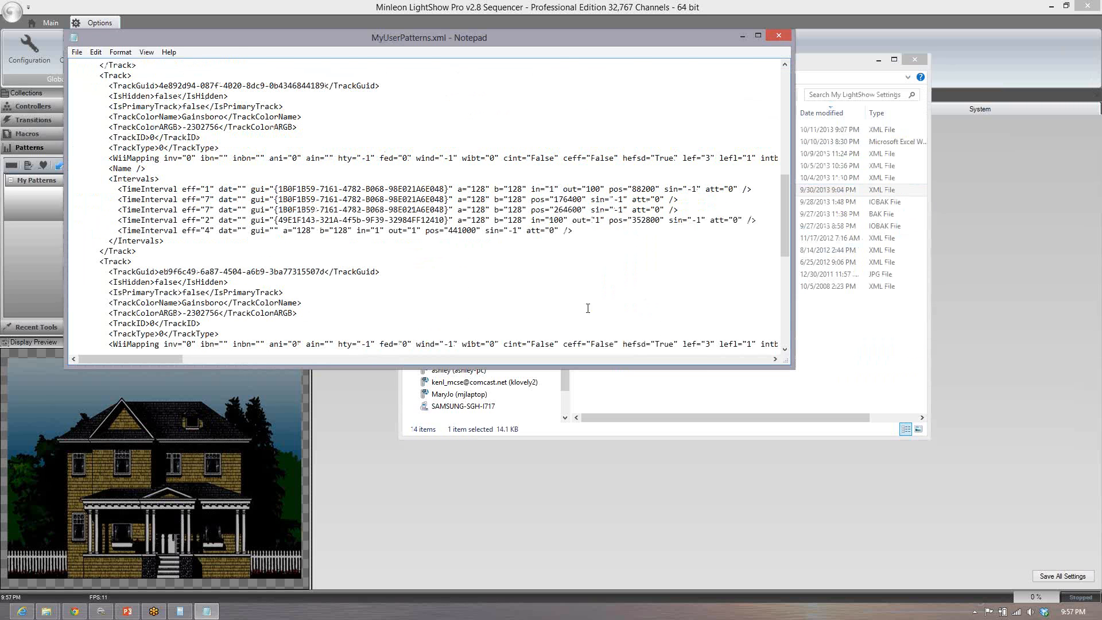
{"action": "scroll", "coordinate": [588, 308], "scroll_direction": "down", "scroll_amount": 4}
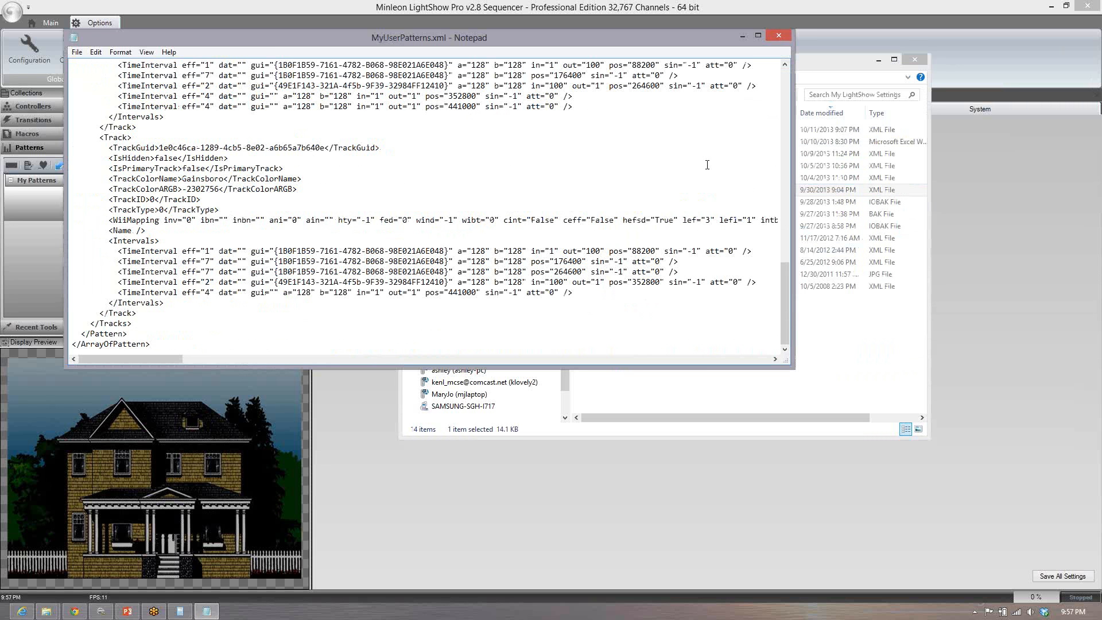
{"action": "left_click", "coordinate": [779, 37]}
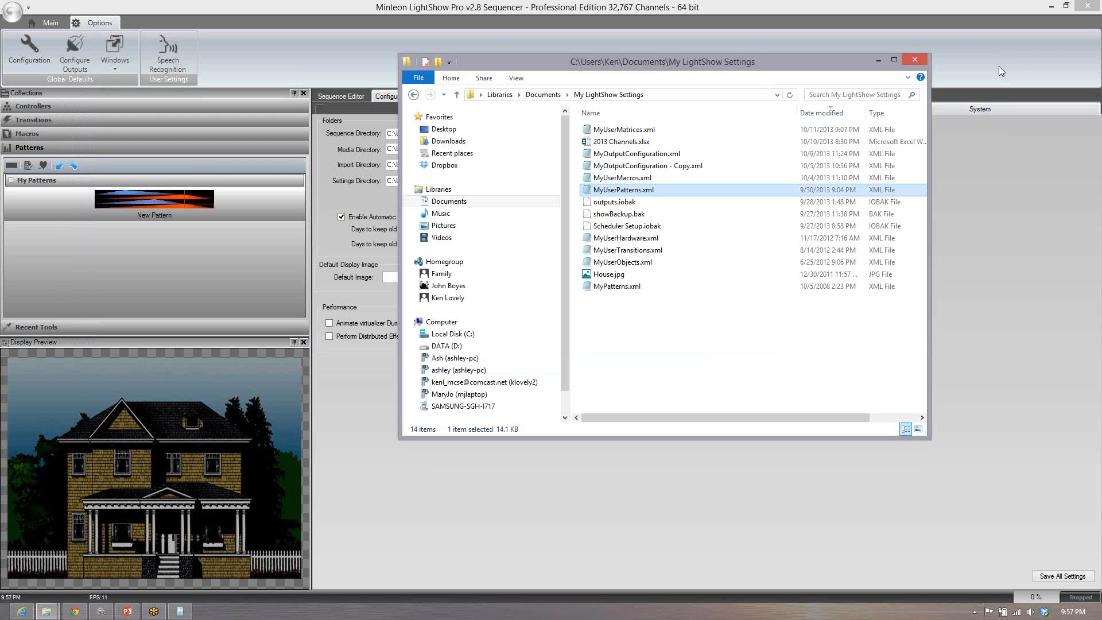
Step: Minimize the sequencer, review MyUserPatterns.xml in Notepad again down to the closing ArrayOfPattern tag, and close the file
{"action": "left_click", "coordinate": [1053, 7]}
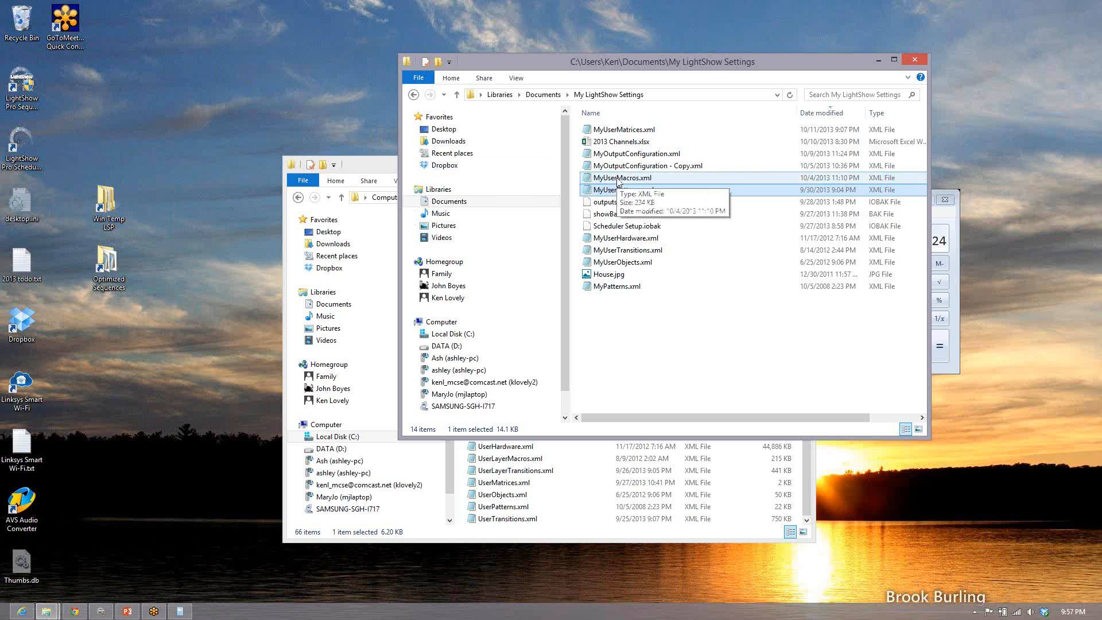
{"action": "right_click", "coordinate": [609, 189]}
{"action": "mouse_move", "coordinate": [666, 231]}
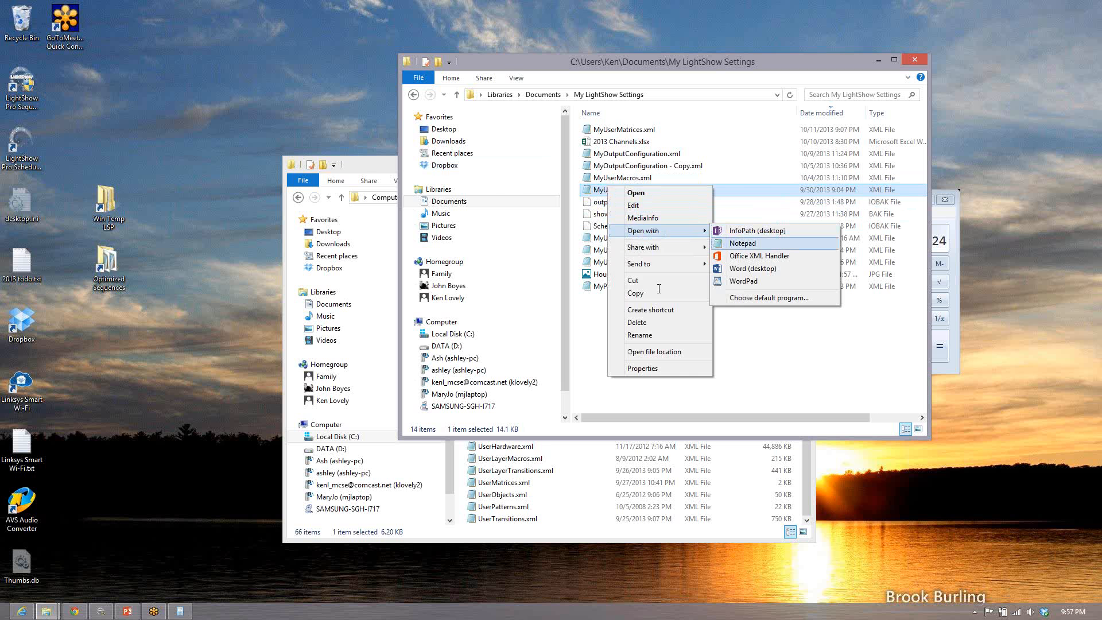
{"action": "key", "text": "Return"}
{"action": "scroll", "coordinate": [655, 297], "scroll_direction": "down", "scroll_amount": 10}
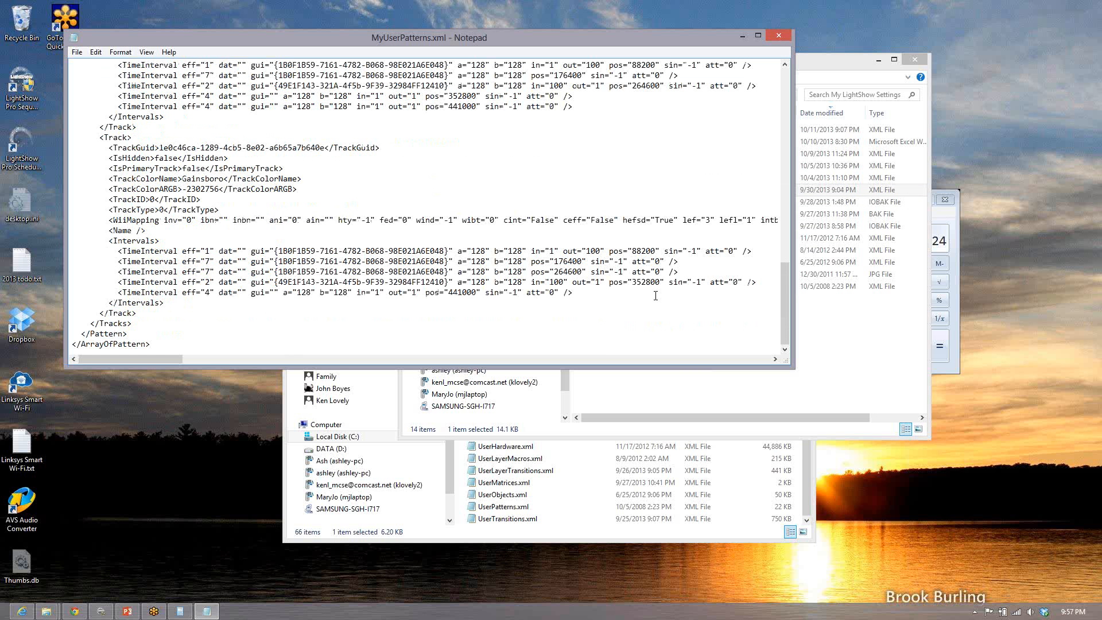
{"action": "left_click", "coordinate": [775, 35]}
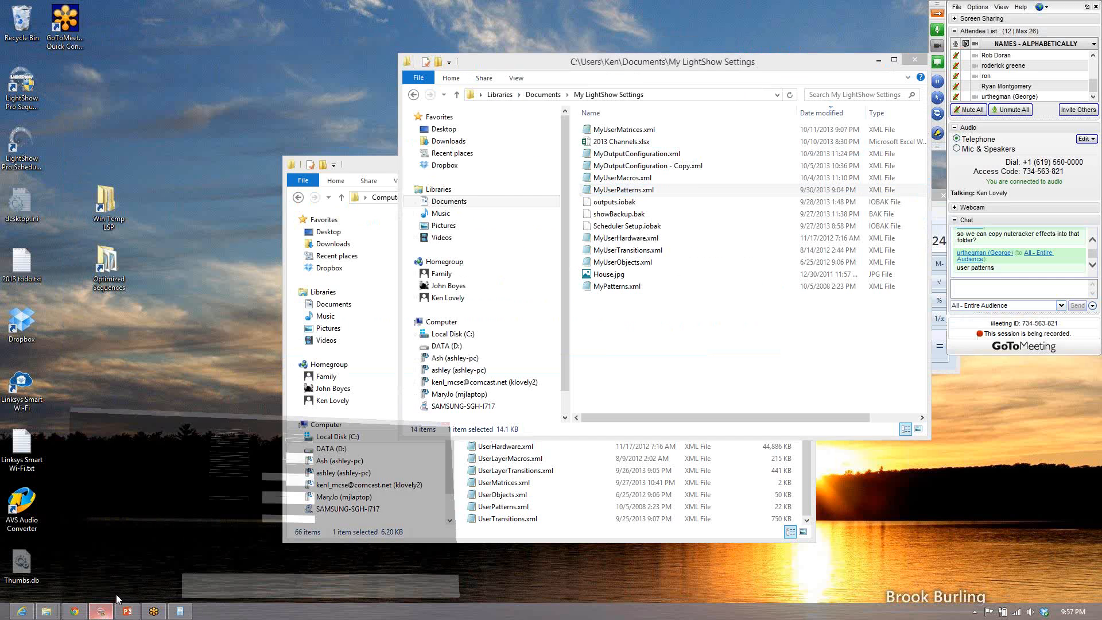
Step: Switch back to LightShow Pro Sequencer and close the Configuration page so the Sequence Editor shows
{"action": "left_click", "coordinate": [109, 609]}
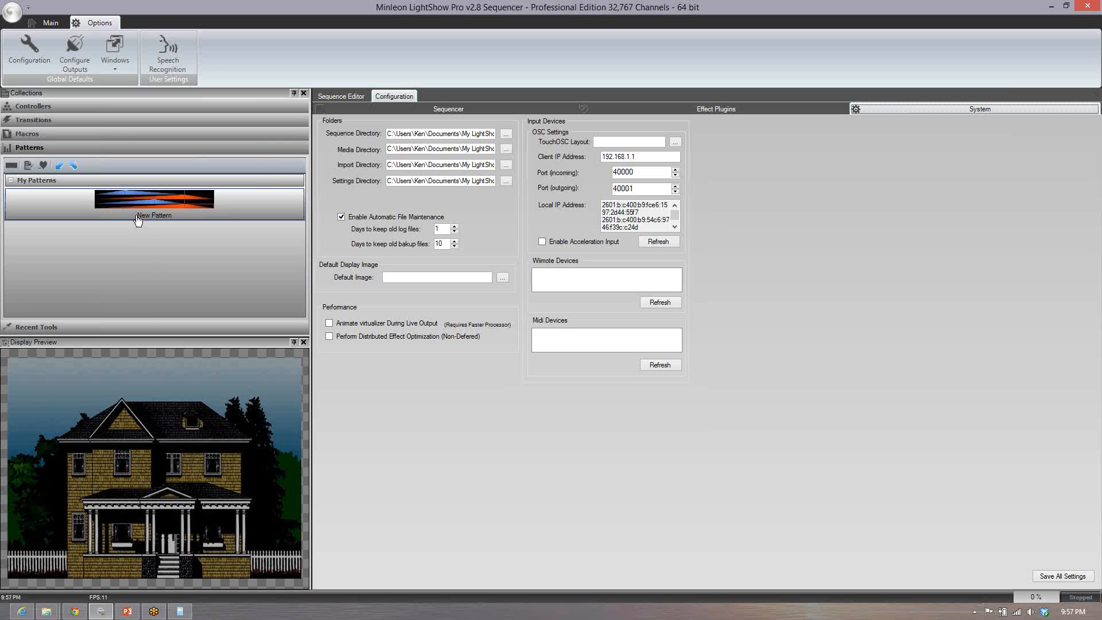
{"action": "left_click", "coordinate": [154, 612]}
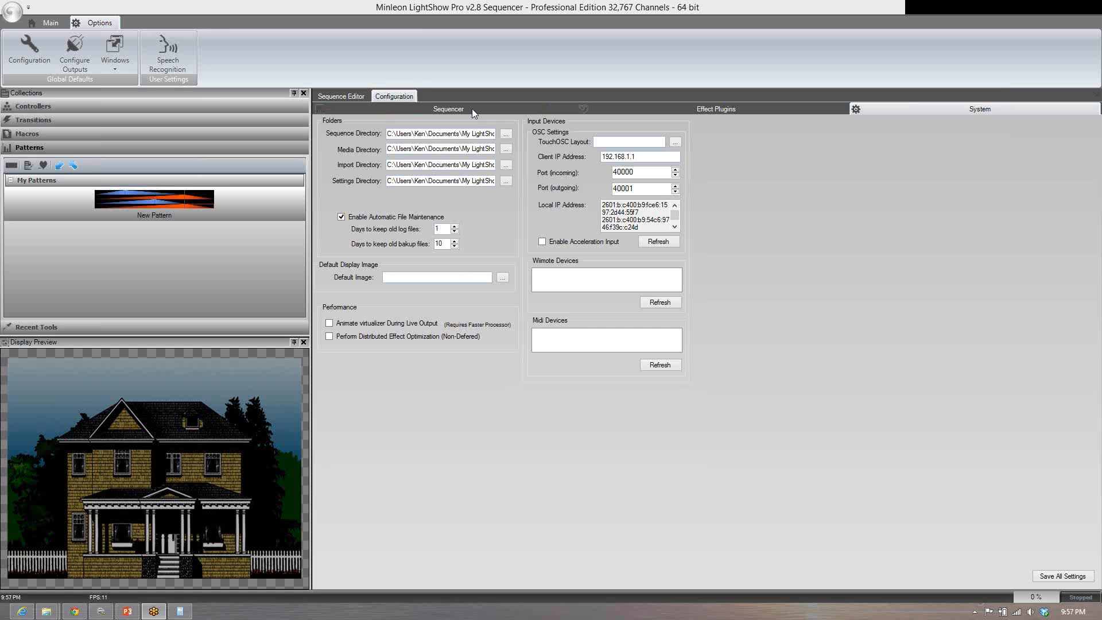
{"action": "right_click", "coordinate": [404, 96]}
{"action": "left_click", "coordinate": [429, 101]}
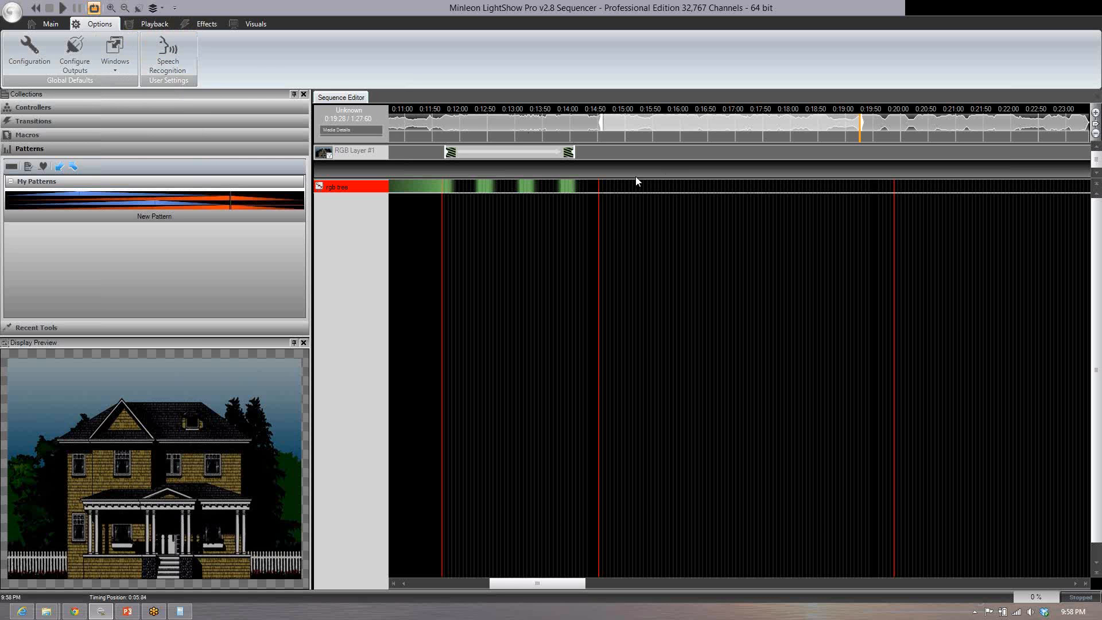
Step: Demonstrate selecting time ranges on the waveform around the green rgb tree effects, mostly between about 0:11 and 0:17
{"action": "left_click", "coordinate": [430, 136]}
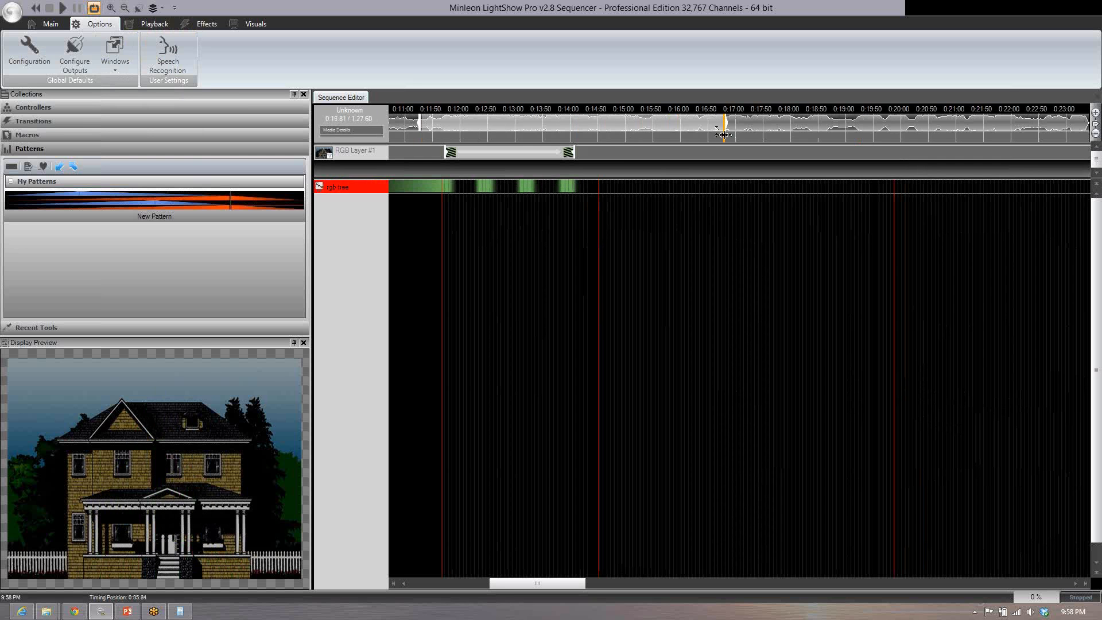
{"action": "left_click_drag", "start_coordinate": [430, 135], "coordinate": [468, 135]}
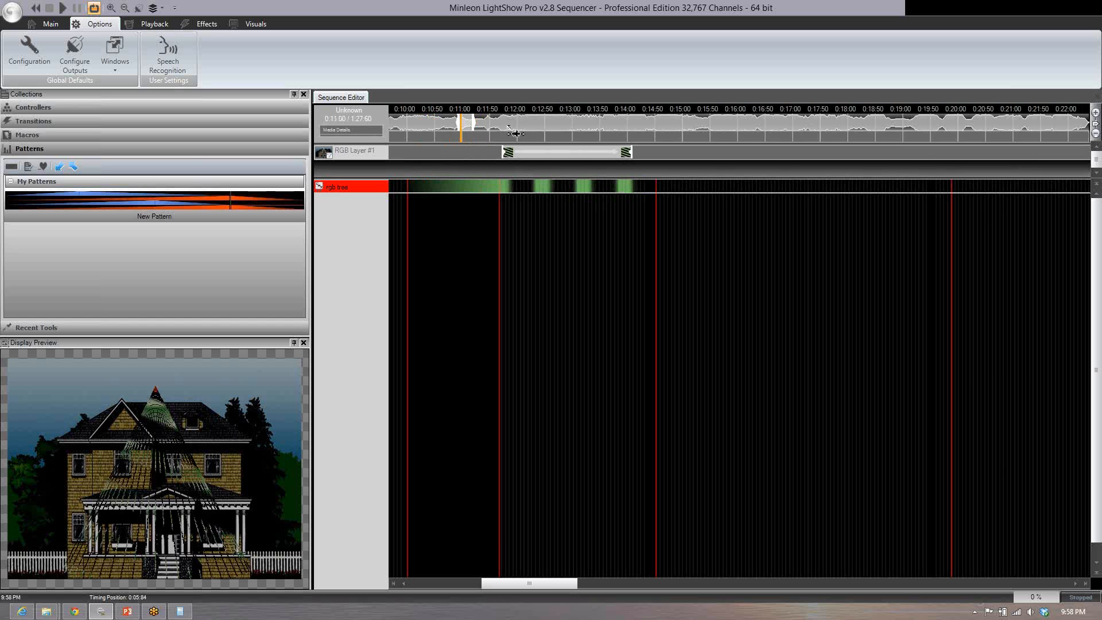
{"action": "left_click_drag", "start_coordinate": [497, 133], "coordinate": [656, 138]}
{"action": "left_click", "coordinate": [442, 140]}
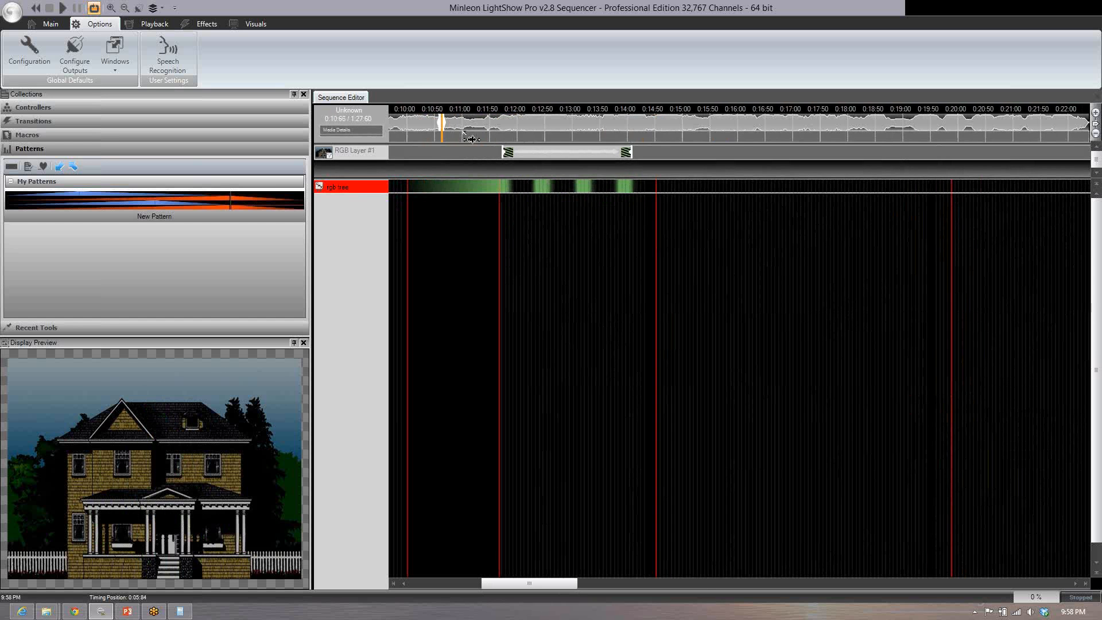
{"action": "left_click_drag", "start_coordinate": [471, 134], "coordinate": [750, 143]}
{"action": "left_click_drag", "start_coordinate": [508, 134], "coordinate": [742, 132]}
{"action": "left_click_drag", "start_coordinate": [490, 138], "coordinate": [896, 136]}
{"action": "left_click_drag", "start_coordinate": [500, 138], "coordinate": [647, 140]}
{"action": "left_click_drag", "start_coordinate": [464, 138], "coordinate": [731, 140]}
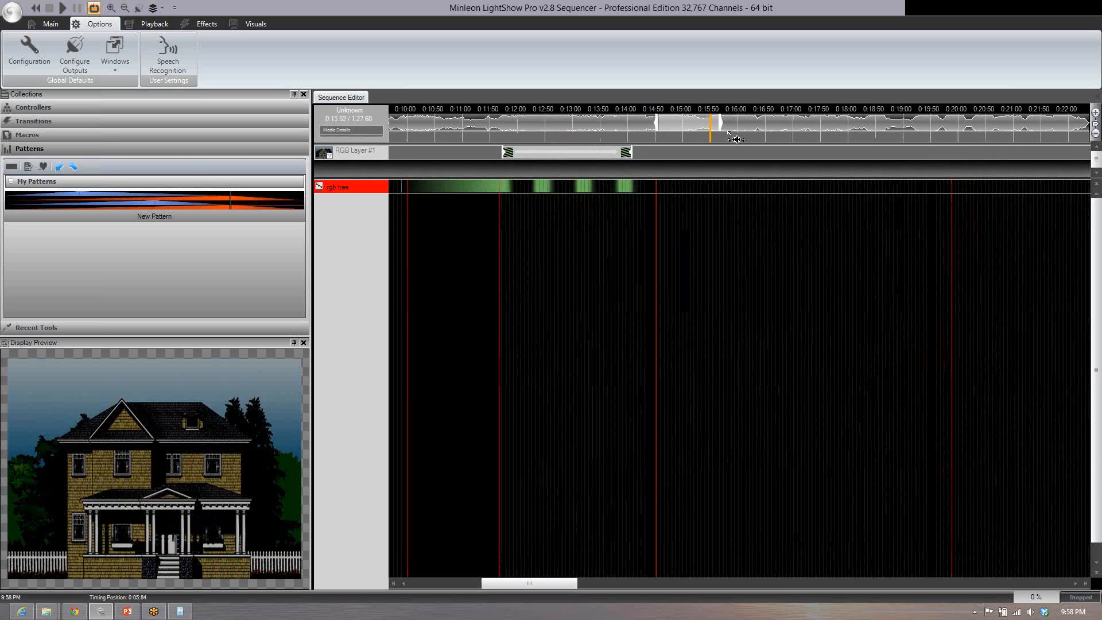
{"action": "left_click_drag", "start_coordinate": [452, 133], "coordinate": [728, 135]}
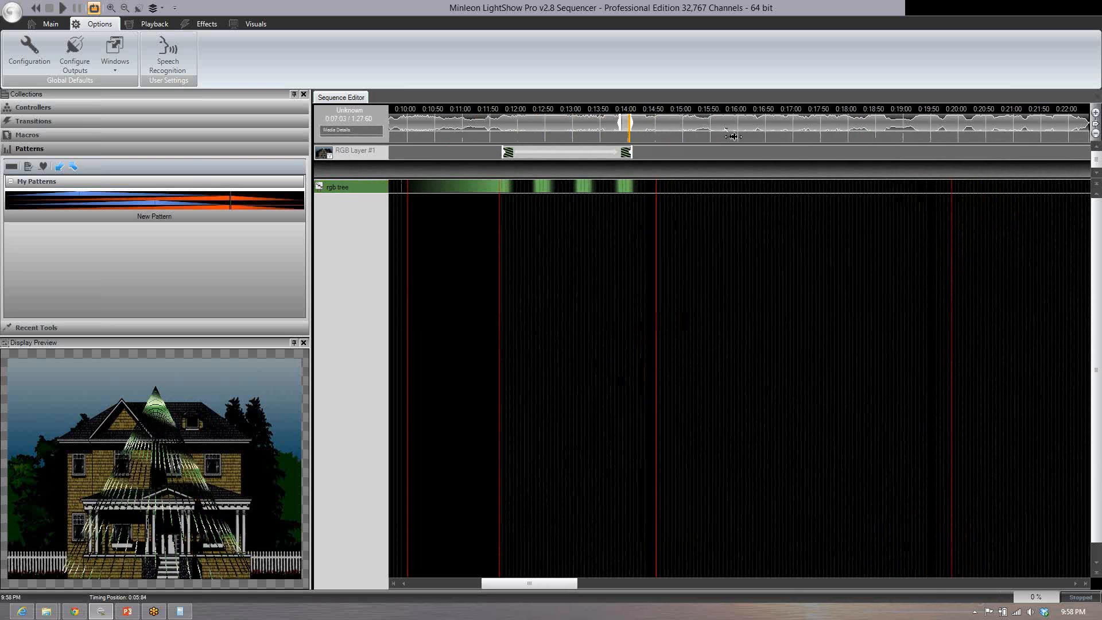
{"action": "left_click_drag", "start_coordinate": [485, 138], "coordinate": [724, 138]}
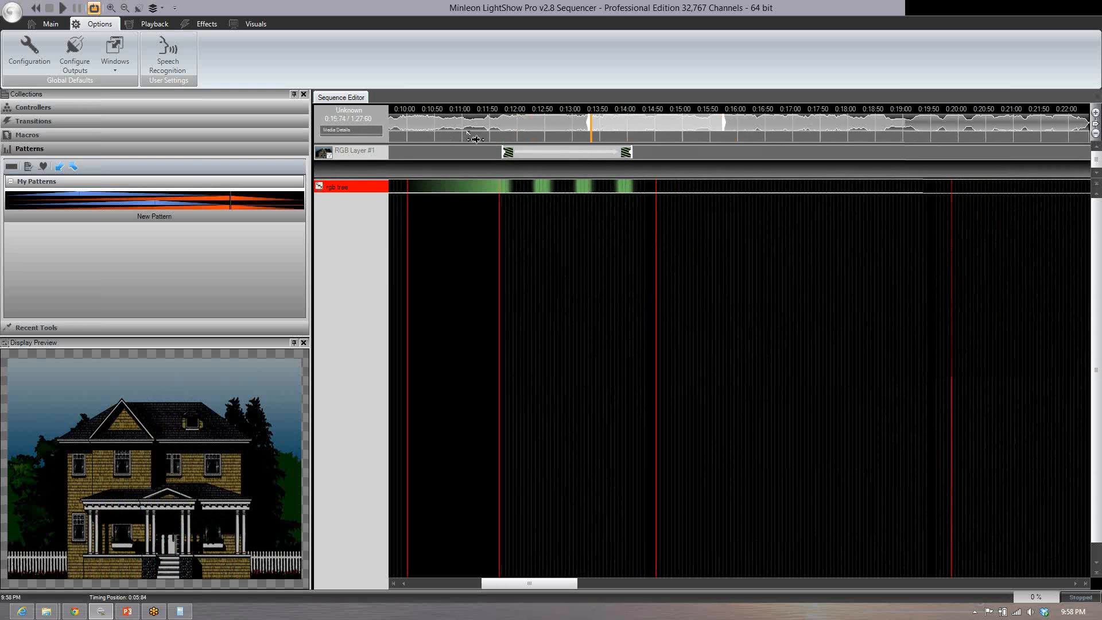
{"action": "left_click_drag", "start_coordinate": [623, 137], "coordinate": [733, 139]}
{"action": "left_click_drag", "start_coordinate": [471, 138], "coordinate": [790, 140]}
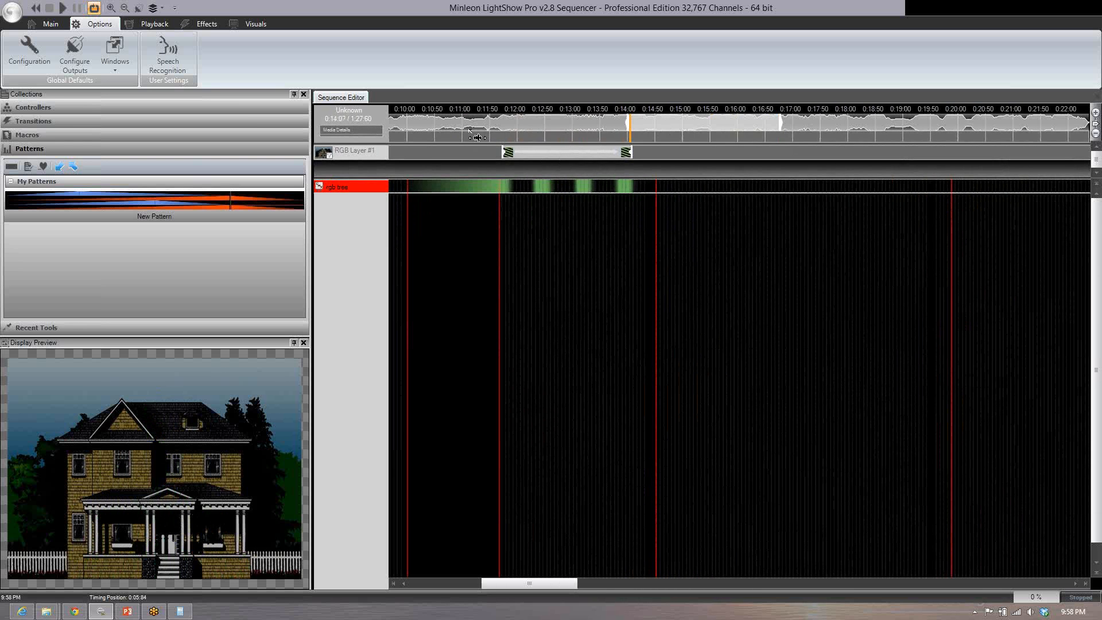
{"action": "left_click_drag", "start_coordinate": [471, 137], "coordinate": [653, 138]}
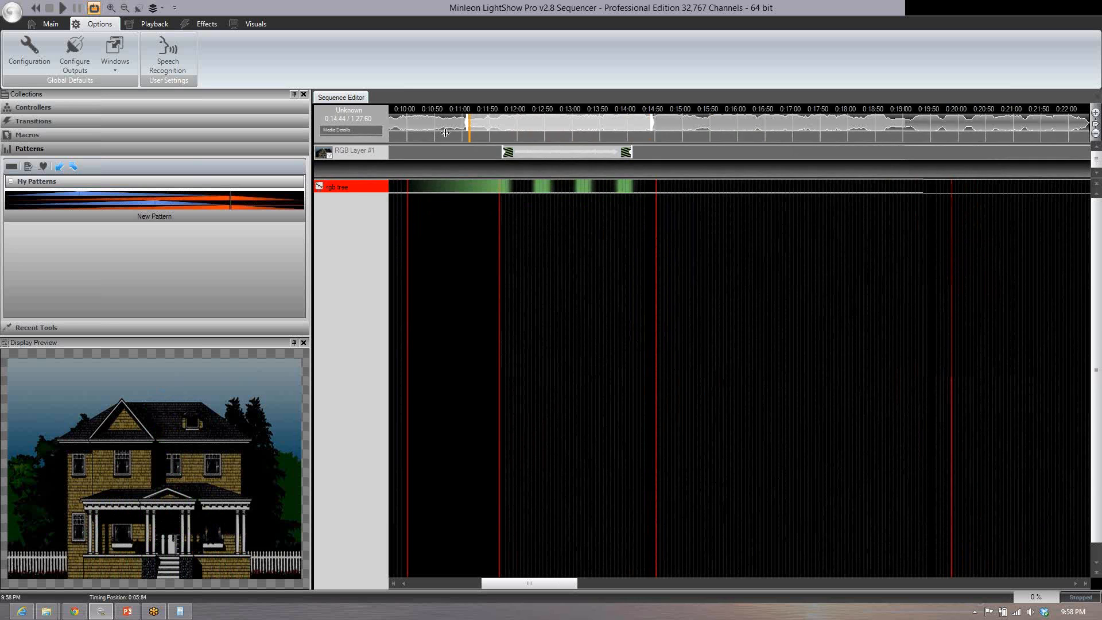
{"action": "left_click_drag", "start_coordinate": [423, 139], "coordinate": [790, 140]}
Step: Demonstrate waveform range selections reaching back before the green effects, including one from about 0:07:50 to 0:13:25
{"action": "left_click", "coordinate": [820, 133]}
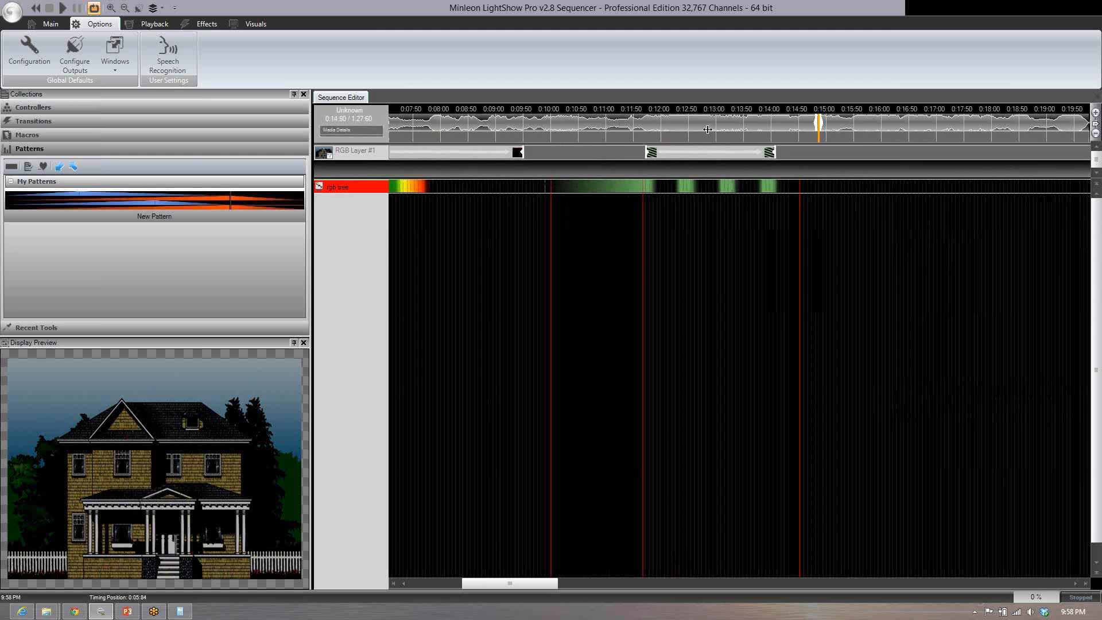
{"action": "left_click_drag", "start_coordinate": [708, 129], "coordinate": [563, 132]}
{"action": "left_click_drag", "start_coordinate": [849, 132], "coordinate": [574, 133]}
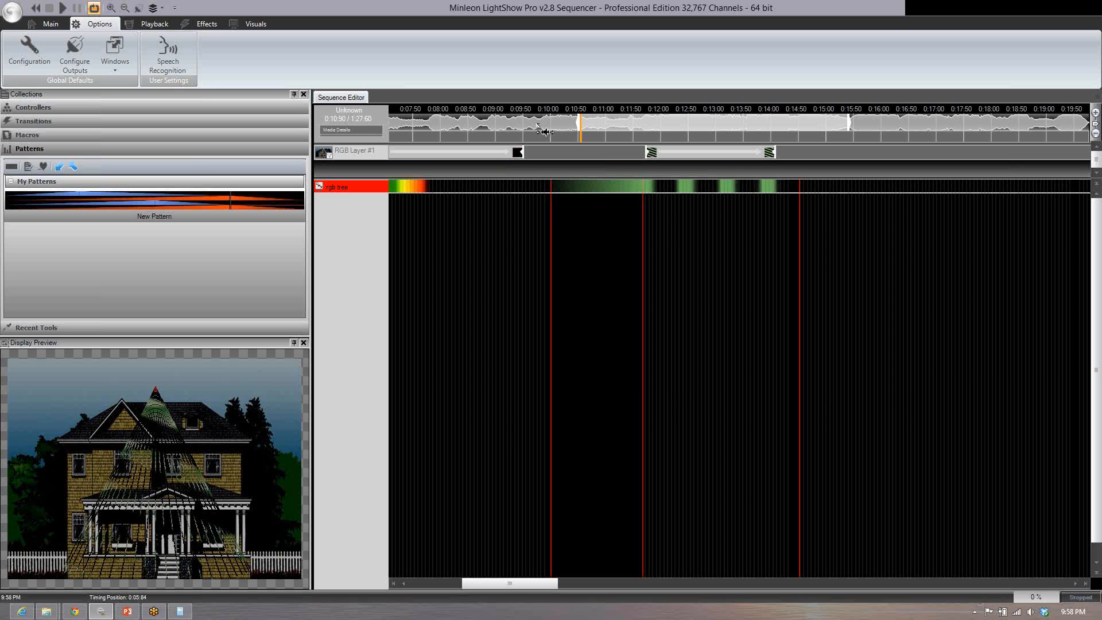
{"action": "left_click_drag", "start_coordinate": [480, 137], "coordinate": [862, 135]}
{"action": "left_click_drag", "start_coordinate": [459, 138], "coordinate": [712, 134]}
{"action": "left_click_drag", "start_coordinate": [431, 136], "coordinate": [768, 134]}
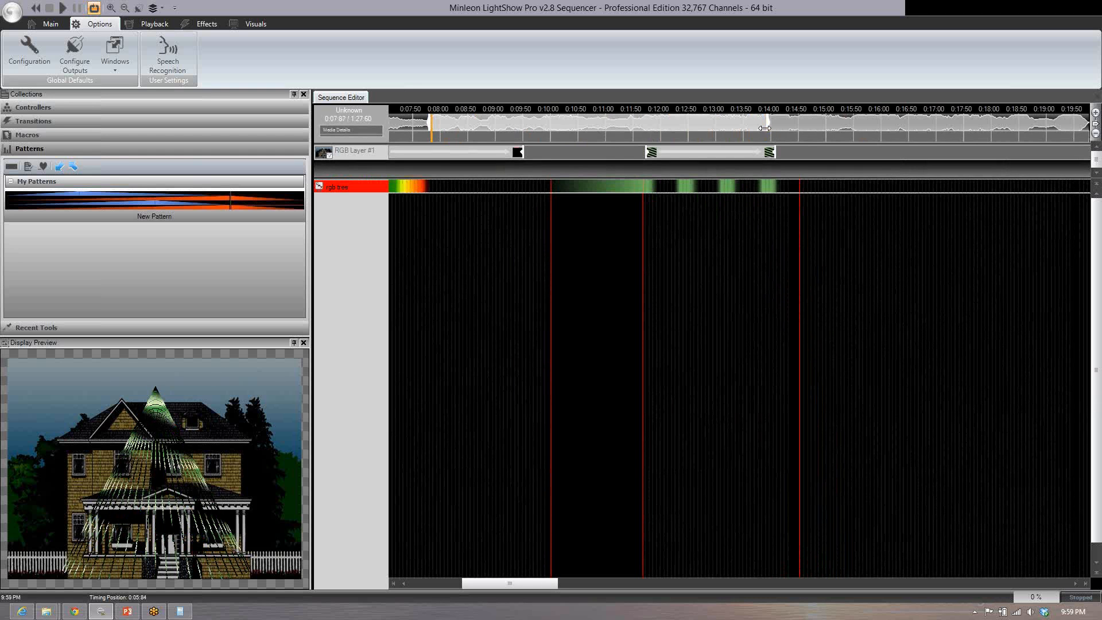
{"action": "left_click", "coordinate": [755, 137]}
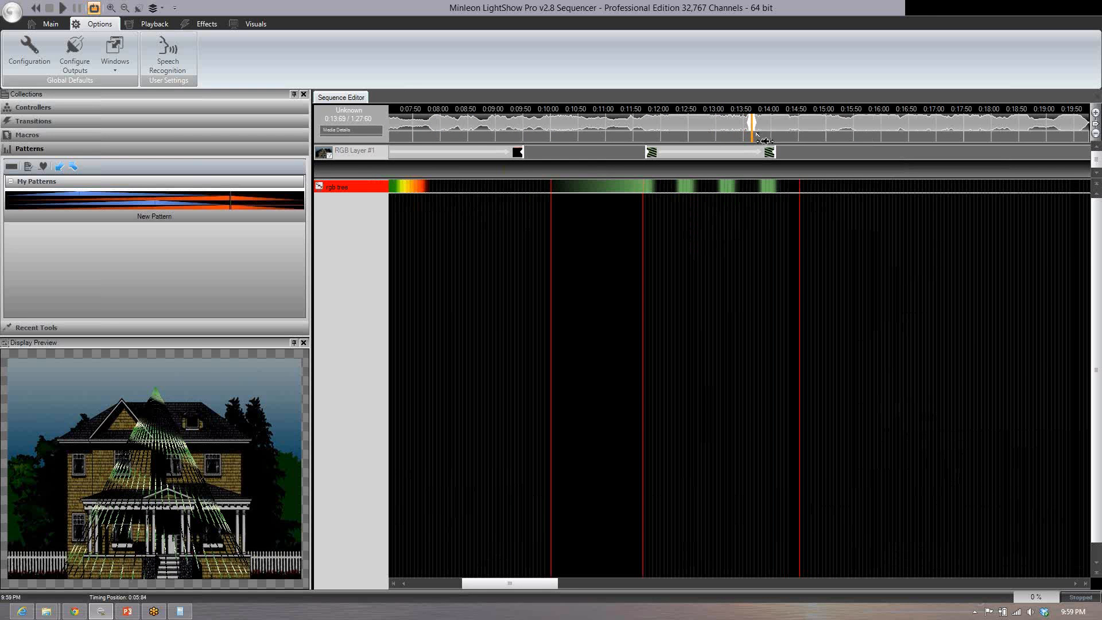
{"action": "mouse_move", "coordinate": [803, 133]}
{"action": "left_mouse_down"}
{"action": "mouse_move", "coordinate": [439, 136]}
{"action": "mouse_move", "coordinate": [825, 136]}
{"action": "left_mouse_up"}
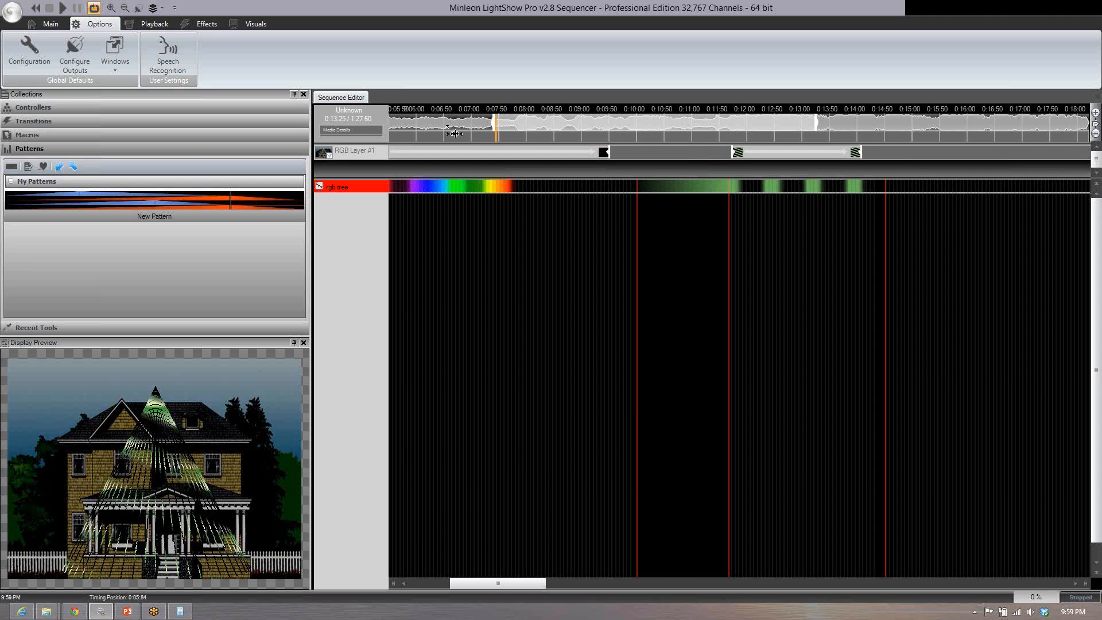
{"action": "left_click_drag", "start_coordinate": [454, 133], "coordinate": [758, 133]}
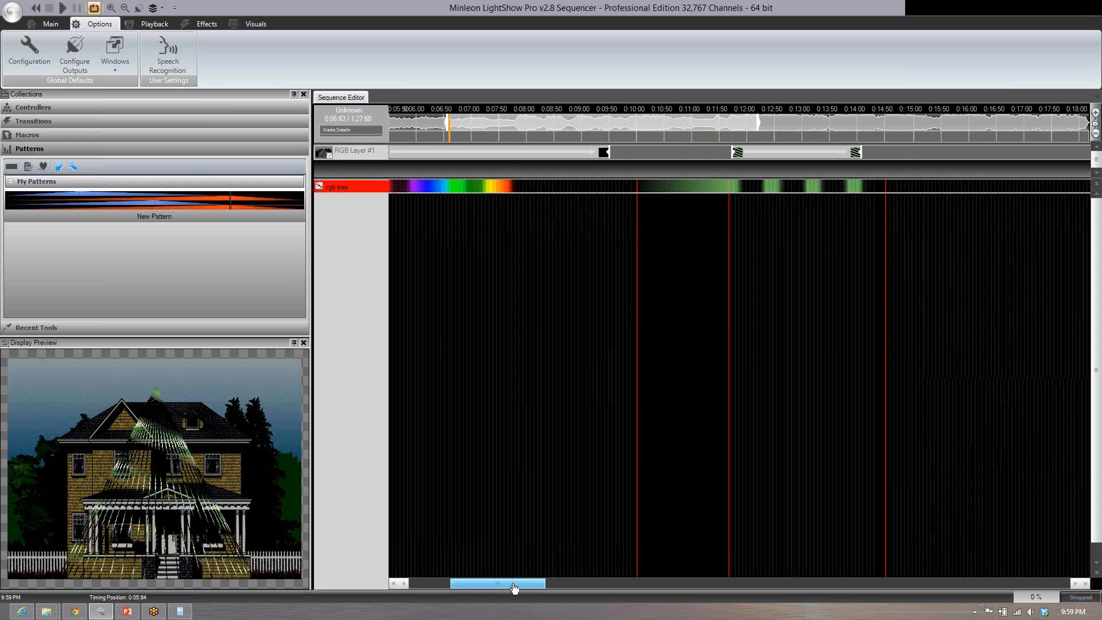
Step: Try further waveform ranges around and after the green effects, ending with about 0:15:80 to 0:16:45, and show the installed effects
{"action": "left_click_drag", "start_coordinate": [514, 586], "coordinate": [555, 587]}
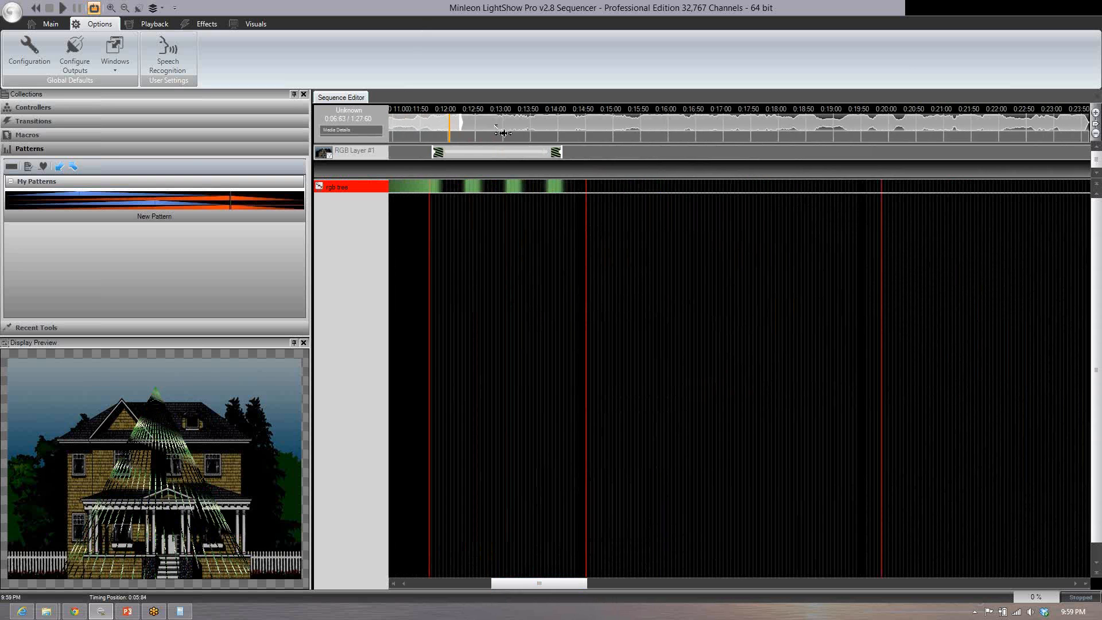
{"action": "left_click_drag", "start_coordinate": [504, 136], "coordinate": [882, 139]}
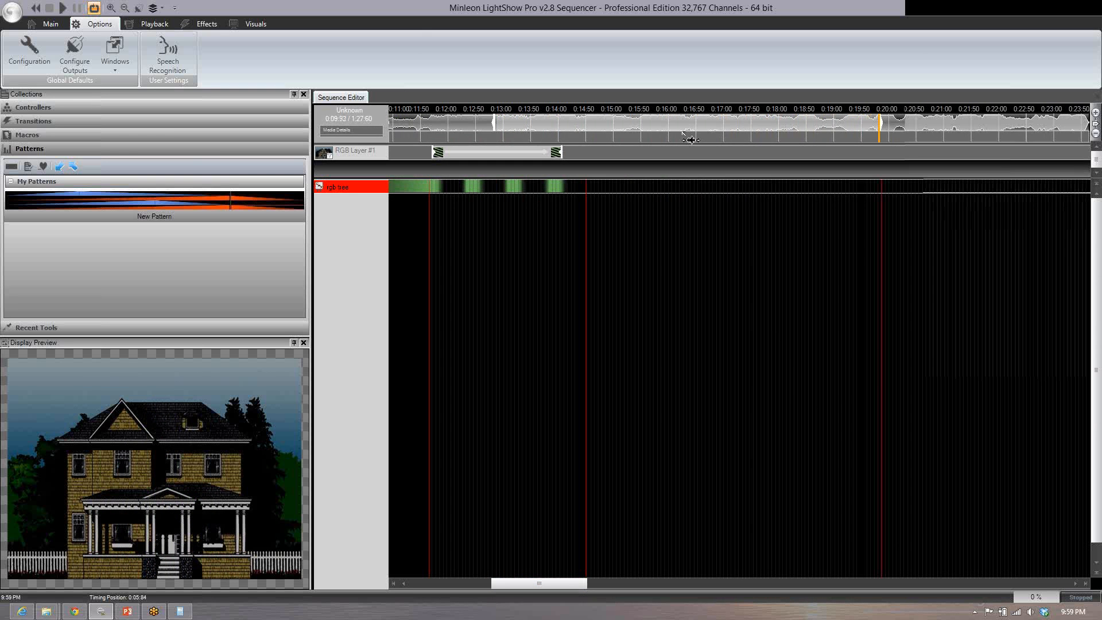
{"action": "left_click_drag", "start_coordinate": [425, 138], "coordinate": [919, 138]}
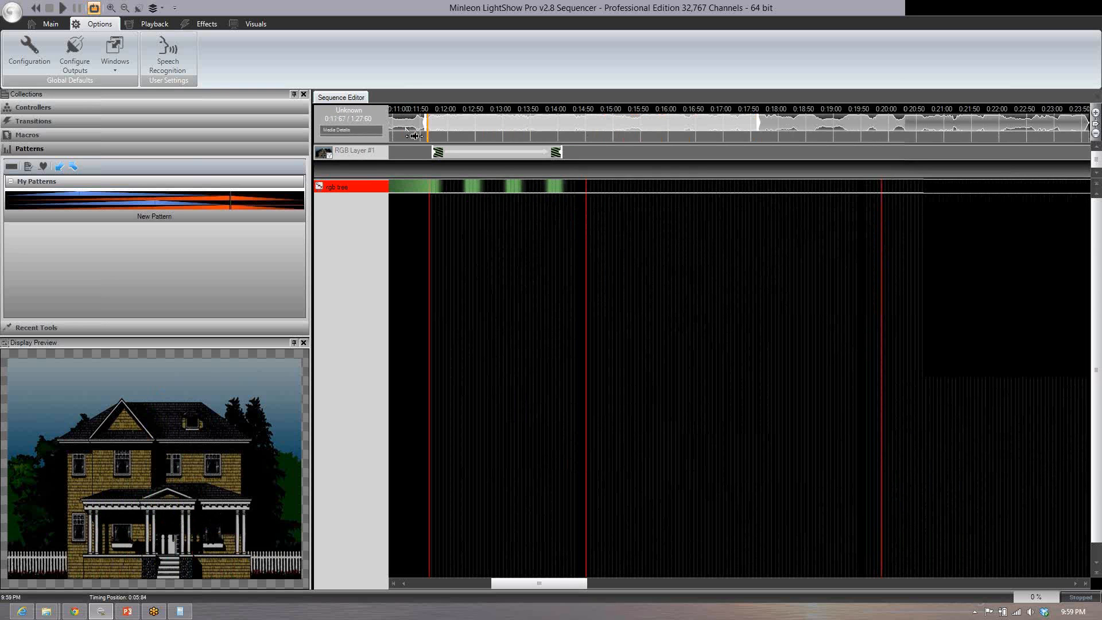
{"action": "left_click", "coordinate": [472, 135]}
{"action": "left_click_drag", "start_coordinate": [472, 135], "coordinate": [607, 262]}
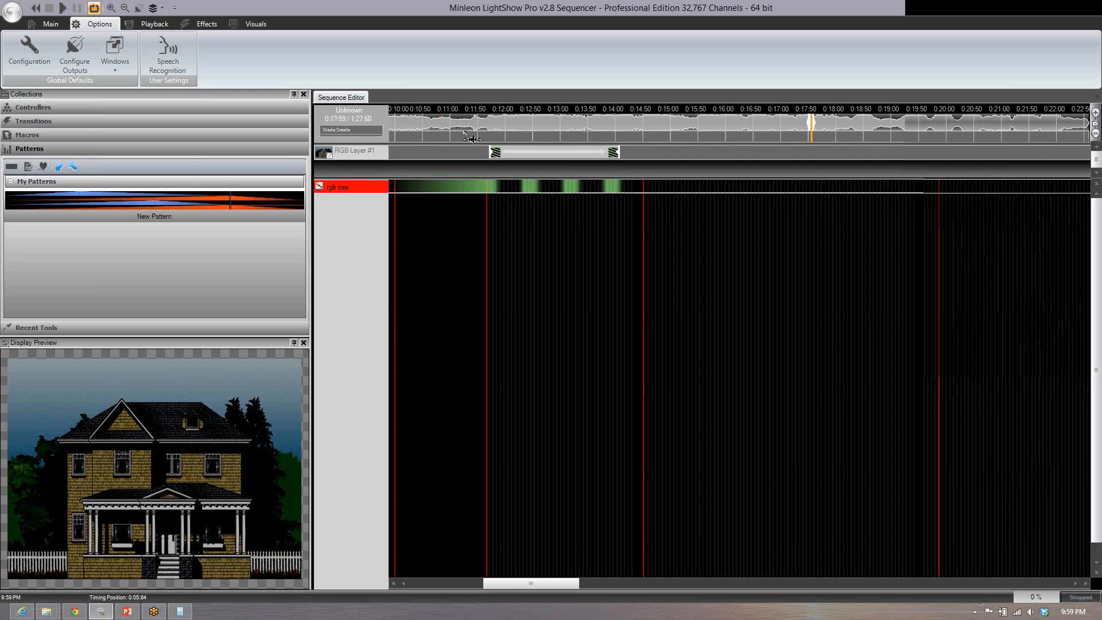
{"action": "left_click", "coordinate": [746, 132]}
{"action": "left_click_drag", "start_coordinate": [749, 131], "coordinate": [560, 140]}
{"action": "left_click", "coordinate": [775, 134]}
{"action": "left_click_drag", "start_coordinate": [454, 133], "coordinate": [641, 130]}
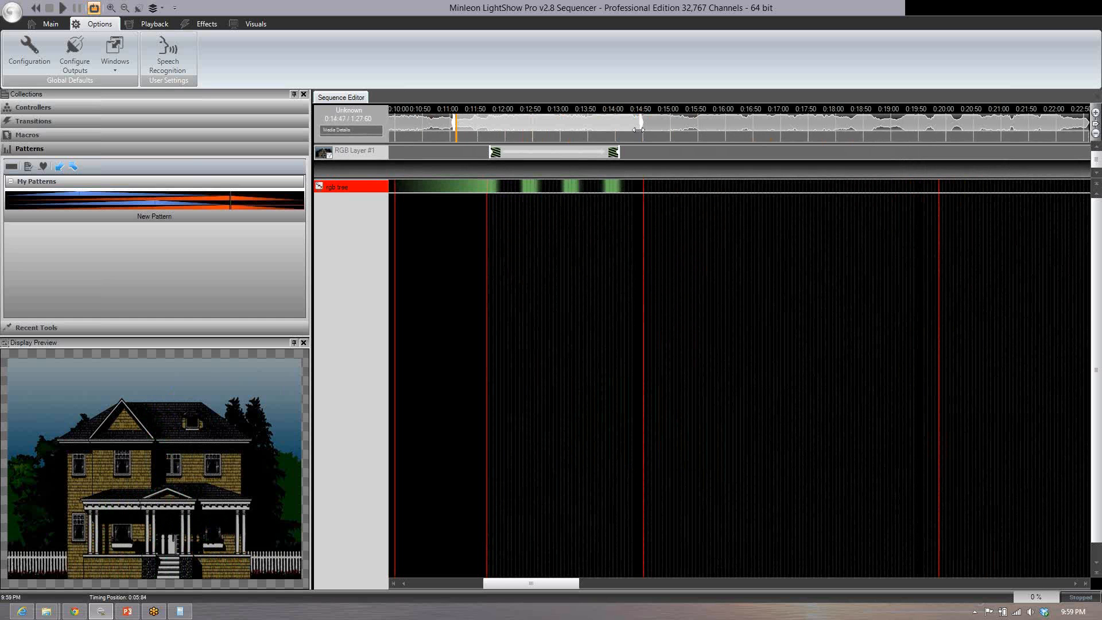
{"action": "left_click", "coordinate": [756, 132]}
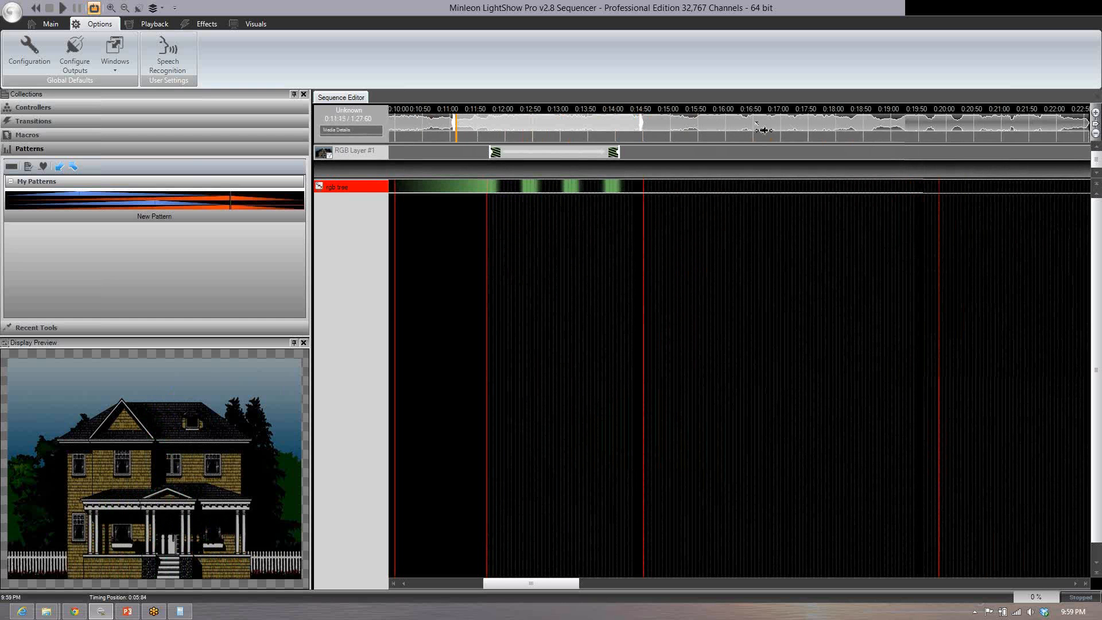
{"action": "left_click_drag", "start_coordinate": [473, 137], "coordinate": [672, 137]}
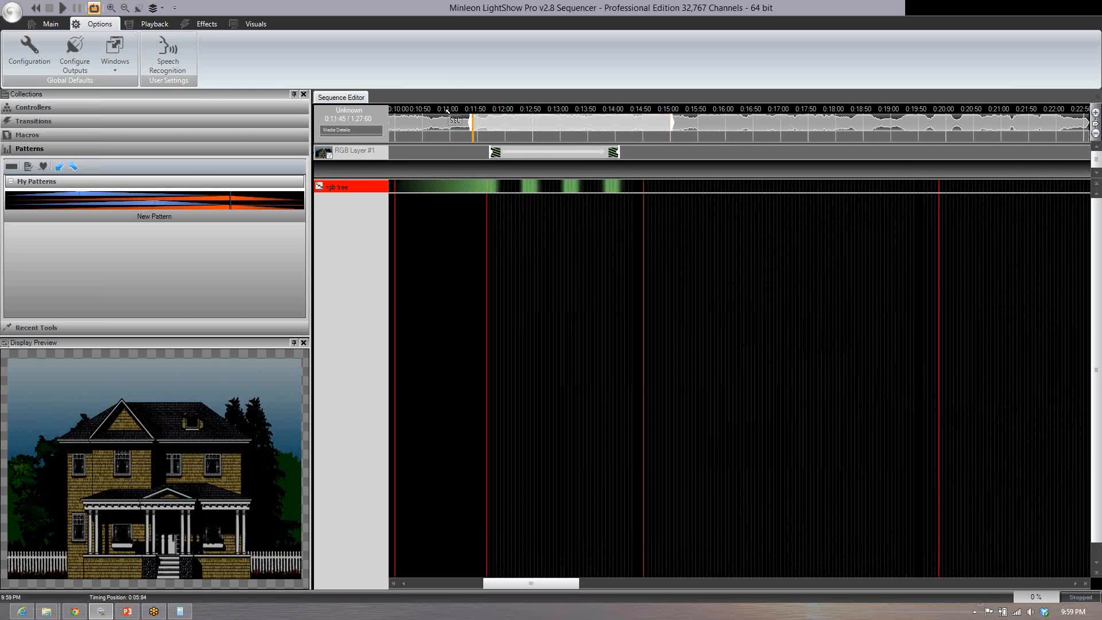
{"action": "left_click_drag", "start_coordinate": [427, 128], "coordinate": [693, 128]}
{"action": "left_click_drag", "start_coordinate": [748, 128], "coordinate": [712, 136]}
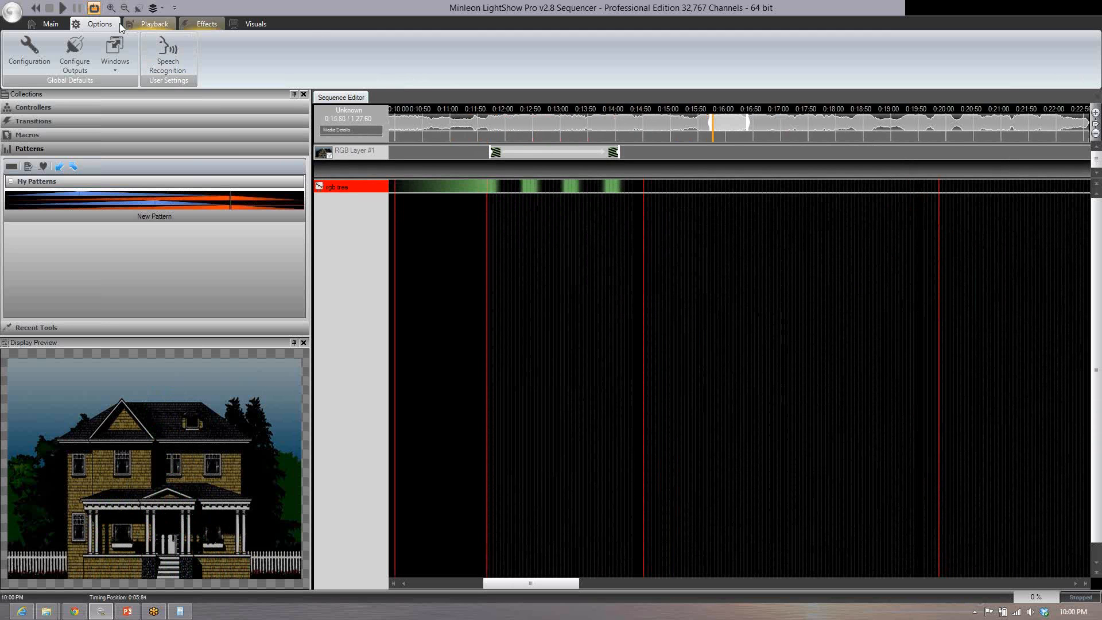
{"action": "left_click", "coordinate": [194, 23]}
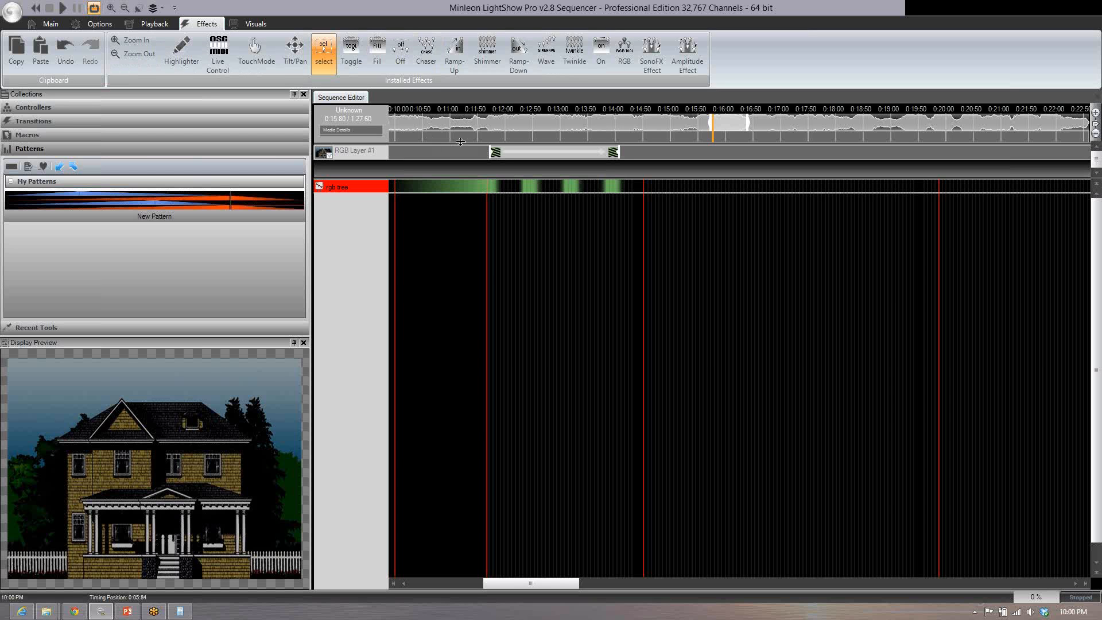
Step: Demonstrate waveform range selections from about 0:11:20 to 0:14:20 and around 0:10:00 and 0:10:77, and expand the rgb tree channels
{"action": "left_click_drag", "start_coordinate": [459, 138], "coordinate": [624, 138]}
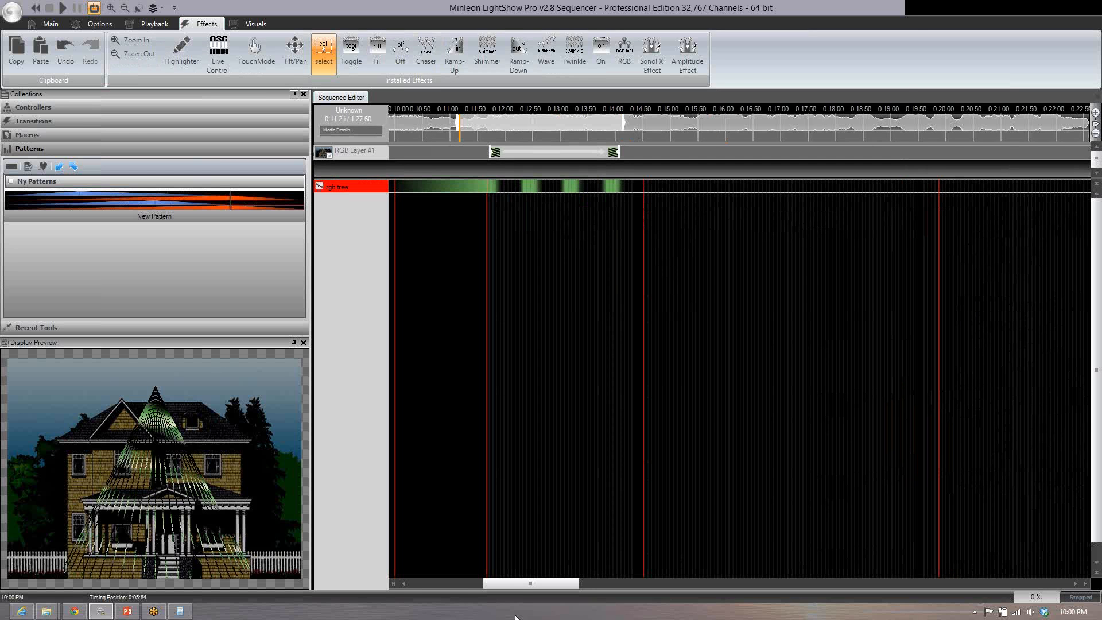
{"action": "left_click_drag", "start_coordinate": [519, 588], "coordinate": [494, 588]}
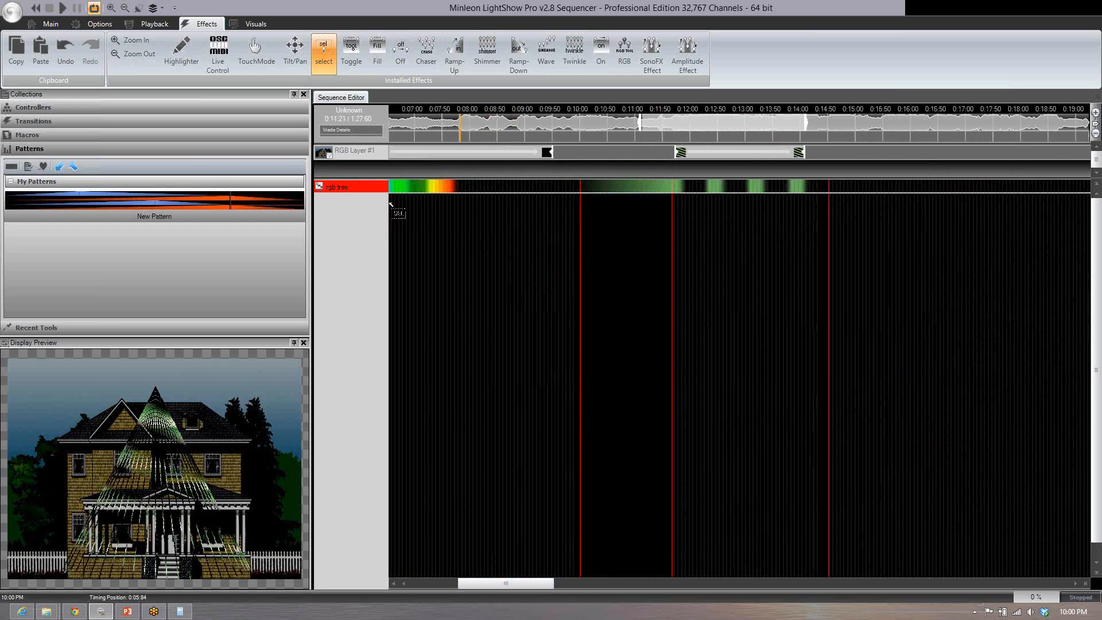
{"action": "left_click_drag", "start_coordinate": [376, 197], "coordinate": [561, 196]}
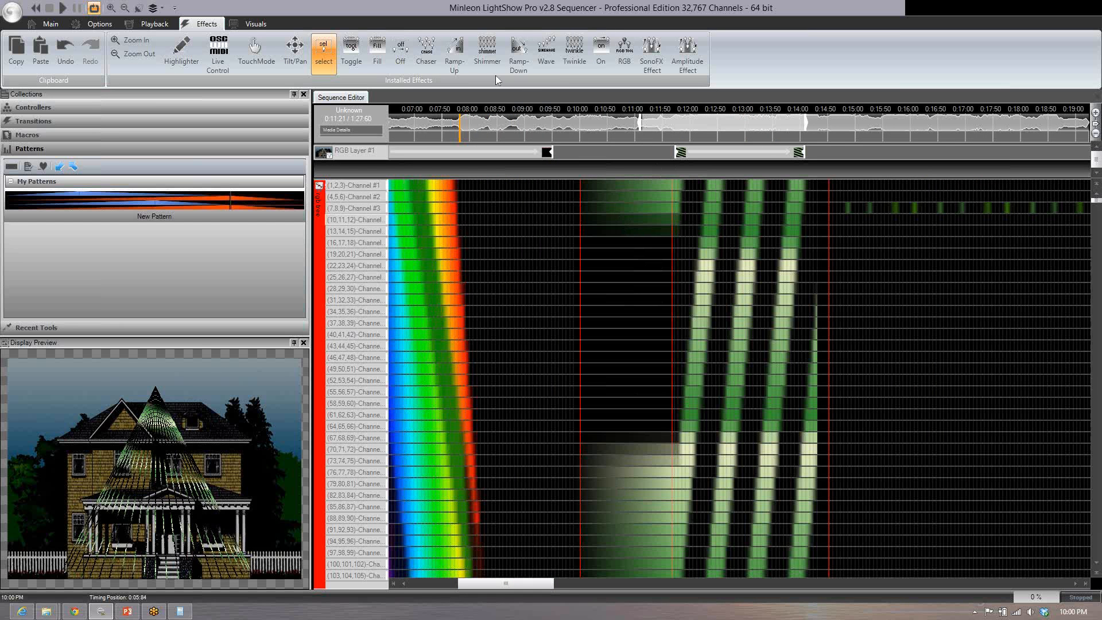
{"action": "left_click", "coordinate": [426, 52]}
{"action": "left_click", "coordinate": [578, 136]}
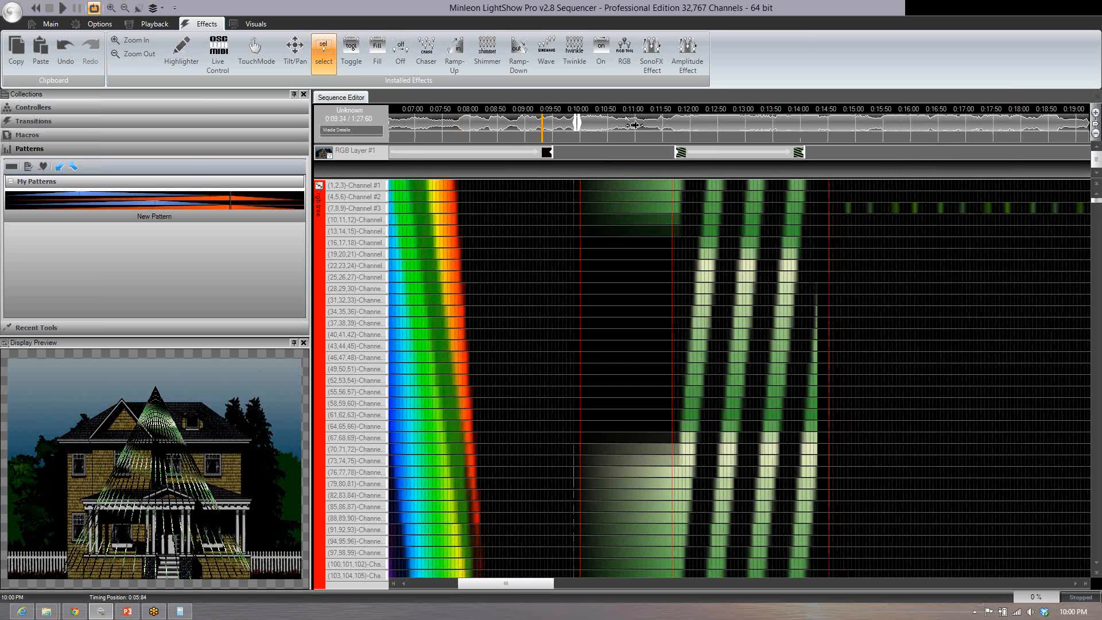
{"action": "left_click", "coordinate": [620, 136]}
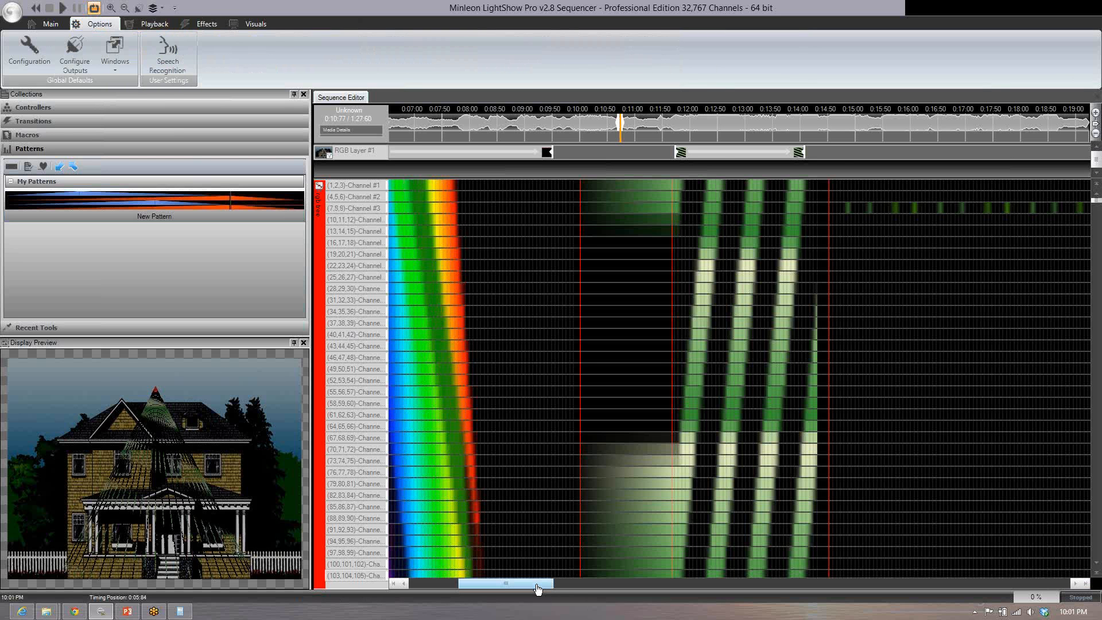
Step: Examine the rgb tree channel effects from the start of the sequence across roughly its first 50 seconds
{"action": "left_click_drag", "start_coordinate": [543, 588], "coordinate": [533, 591]}
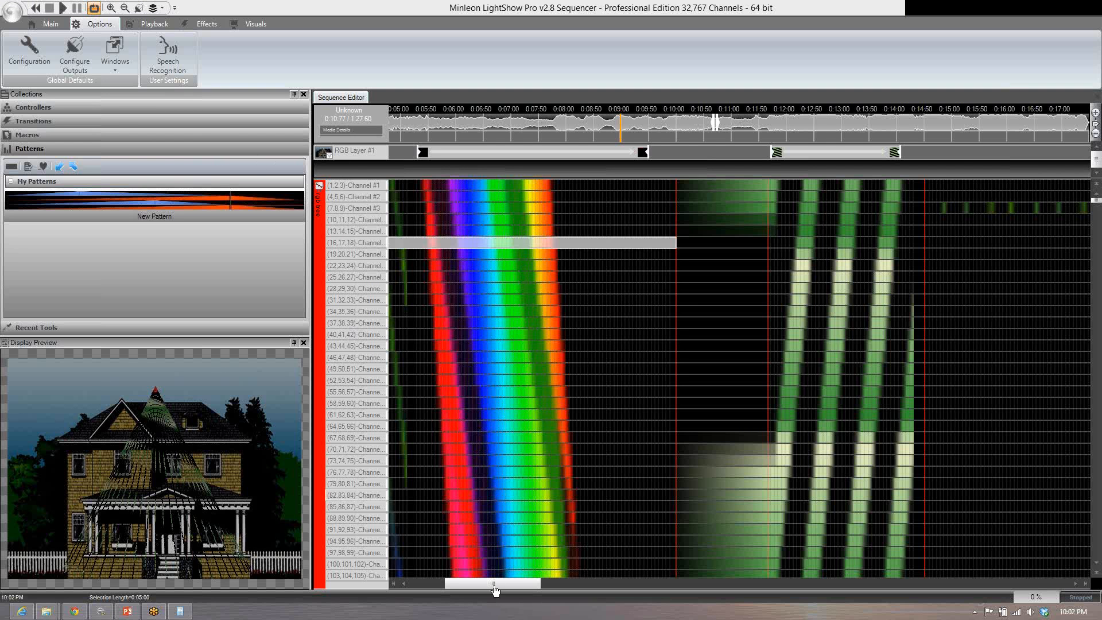
{"action": "left_click_drag", "start_coordinate": [495, 590], "coordinate": [424, 591]}
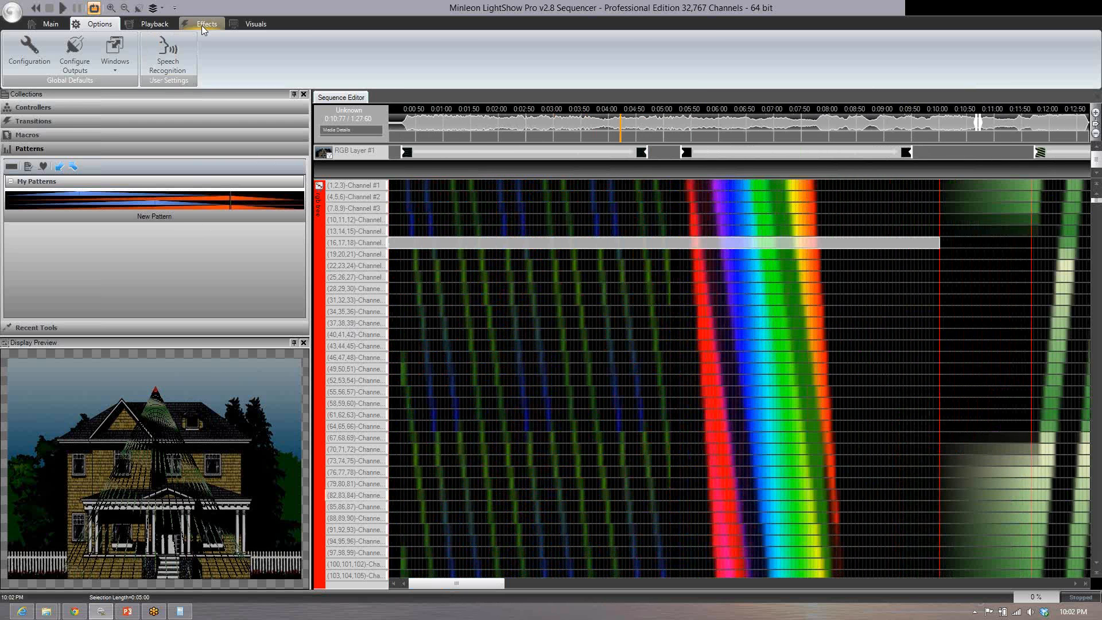
{"action": "left_click", "coordinate": [202, 25]}
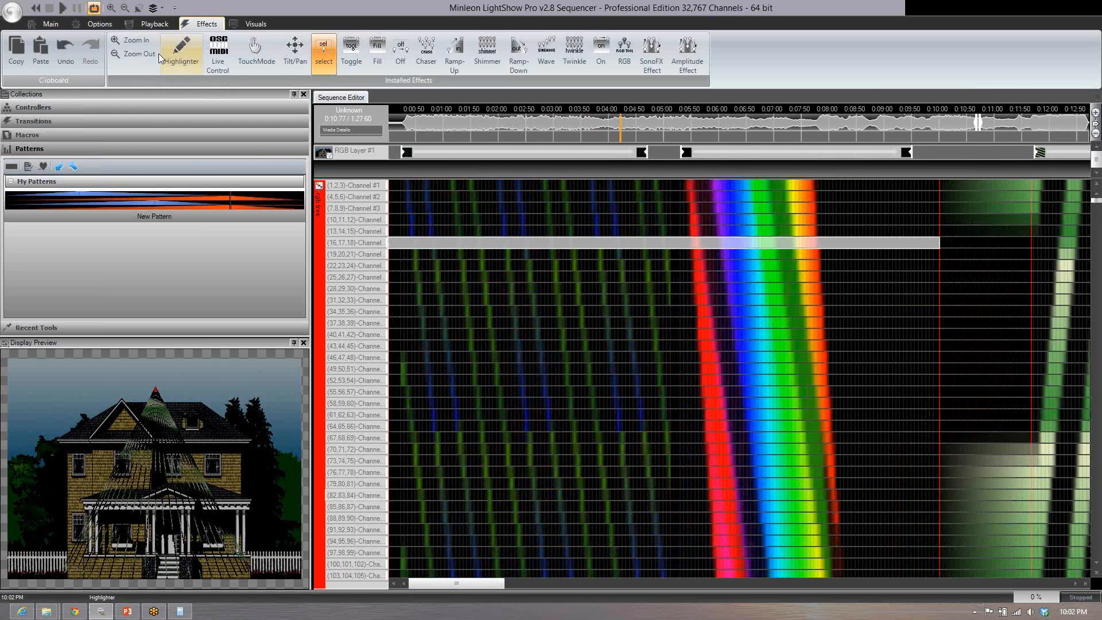
{"action": "left_click", "coordinate": [151, 54]}
{"action": "left_click", "coordinate": [150, 54]}
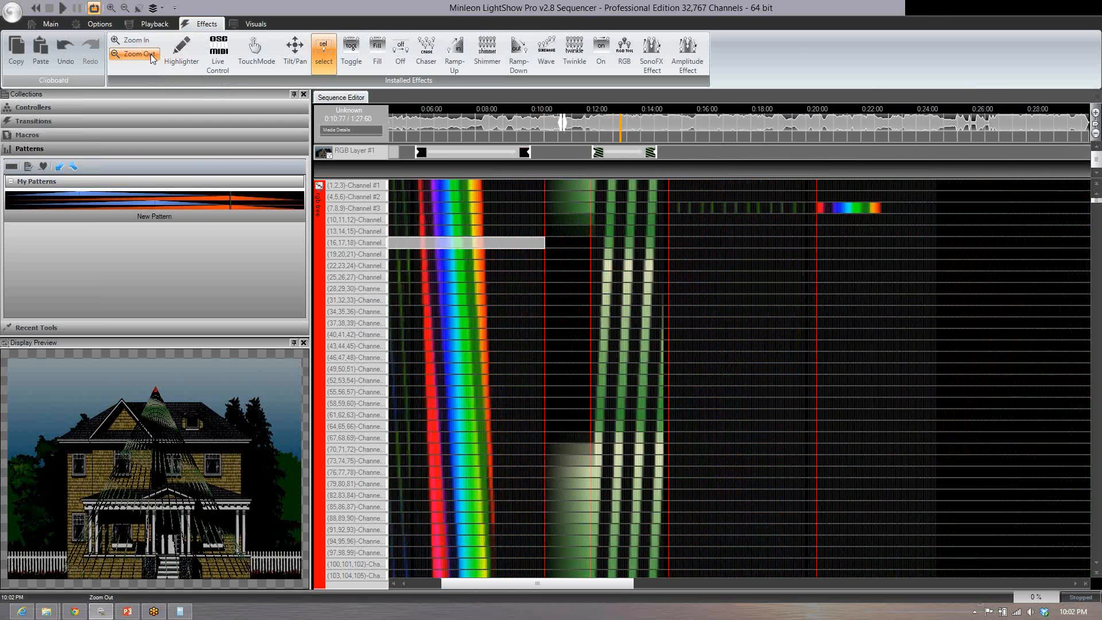
{"action": "left_click", "coordinate": [150, 54]}
{"action": "left_click_drag", "start_coordinate": [631, 592], "coordinate": [432, 585]}
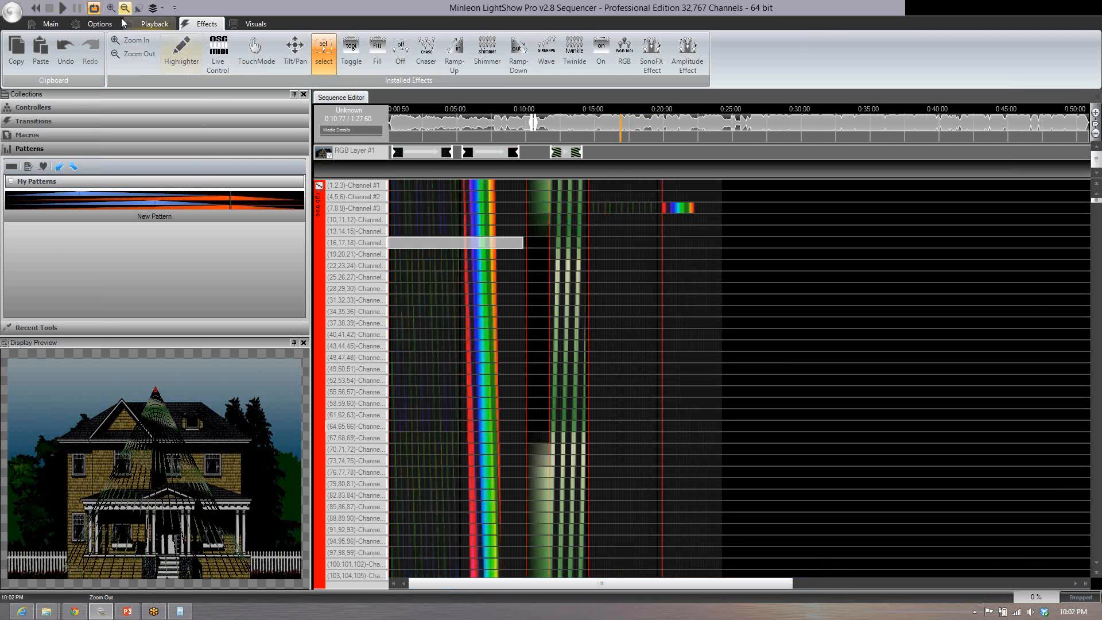
Step: Examine the individual channel effects up close over the first two seconds of the sequence
{"action": "left_click", "coordinate": [124, 47]}
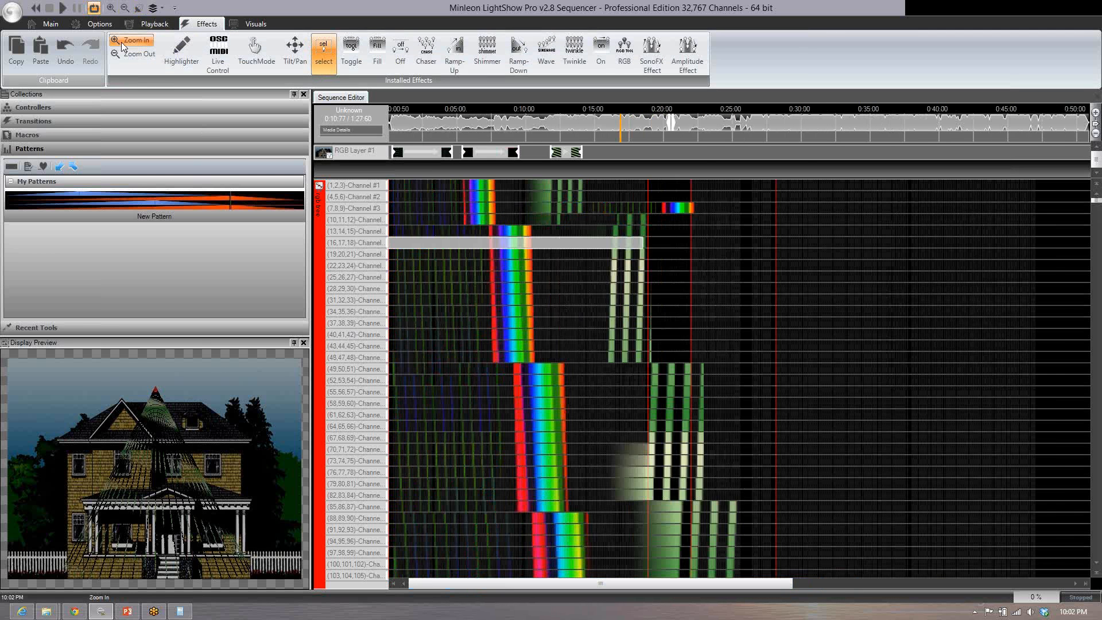
{"action": "left_click", "coordinate": [124, 47]}
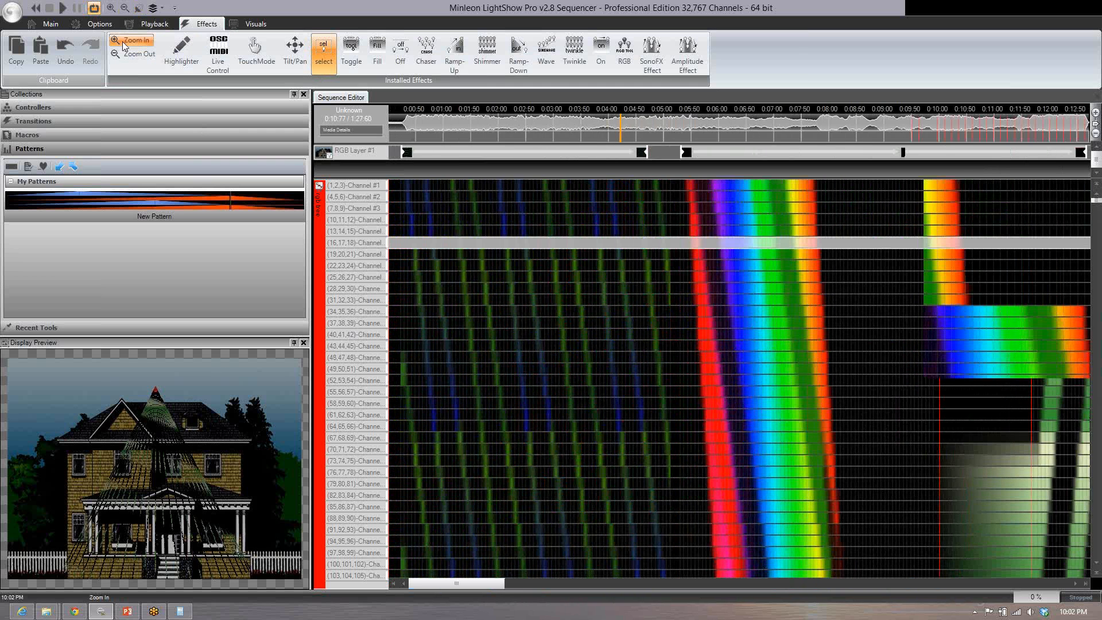
{"action": "left_click", "coordinate": [123, 47]}
{"action": "left_click", "coordinate": [123, 48]}
{"action": "left_click", "coordinate": [124, 47]}
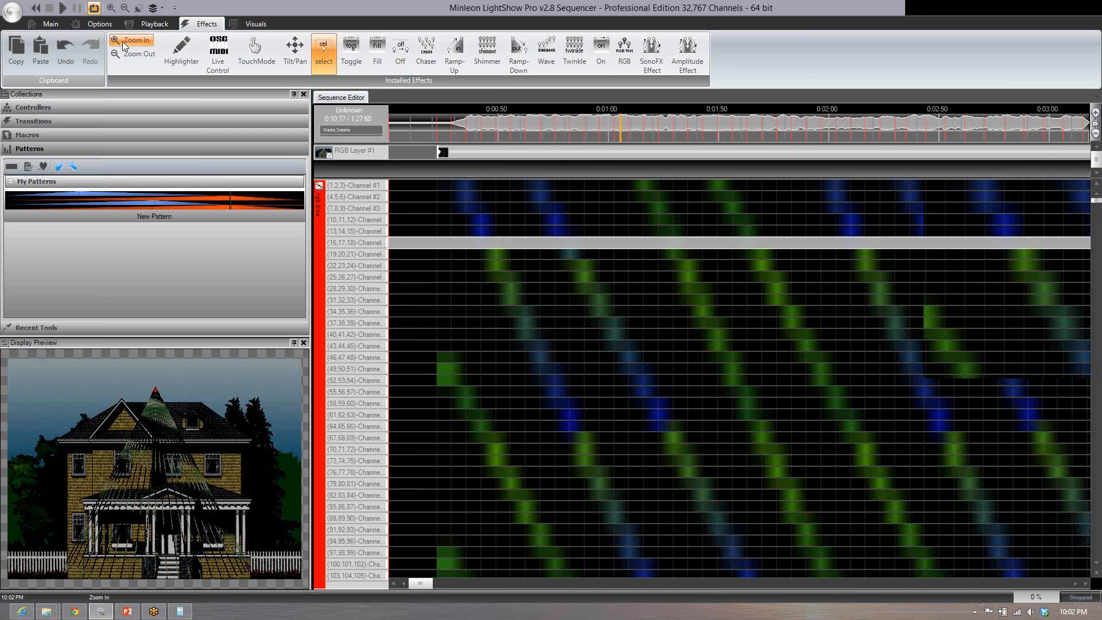
{"action": "left_click", "coordinate": [124, 47]}
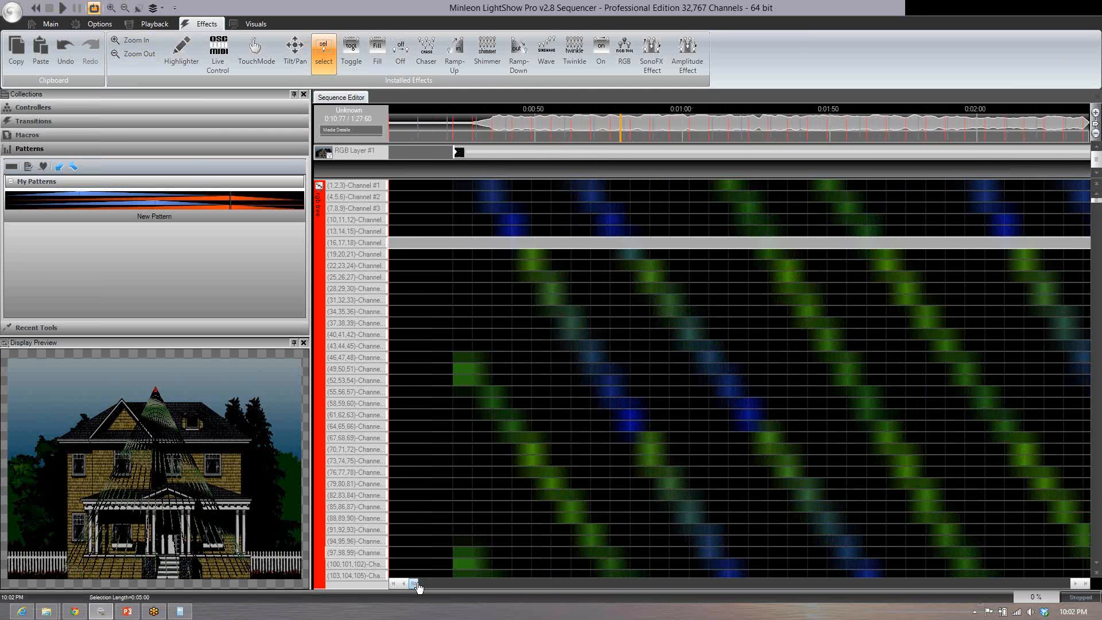
{"action": "mouse_move", "coordinate": [431, 588]}
{"action": "left_mouse_down"}
{"action": "mouse_move", "coordinate": [458, 588]}
{"action": "mouse_move", "coordinate": [414, 586]}
{"action": "left_mouse_up"}
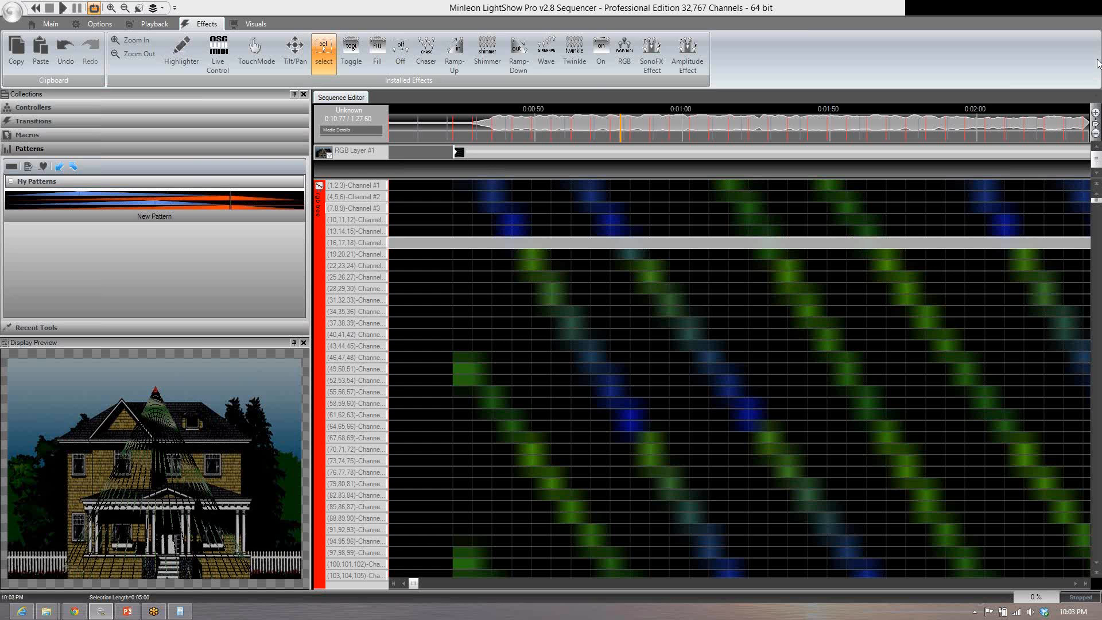
Step: Close the current sequence without saving its changes
{"action": "right_click", "coordinate": [357, 103]}
{"action": "left_click", "coordinate": [362, 105]}
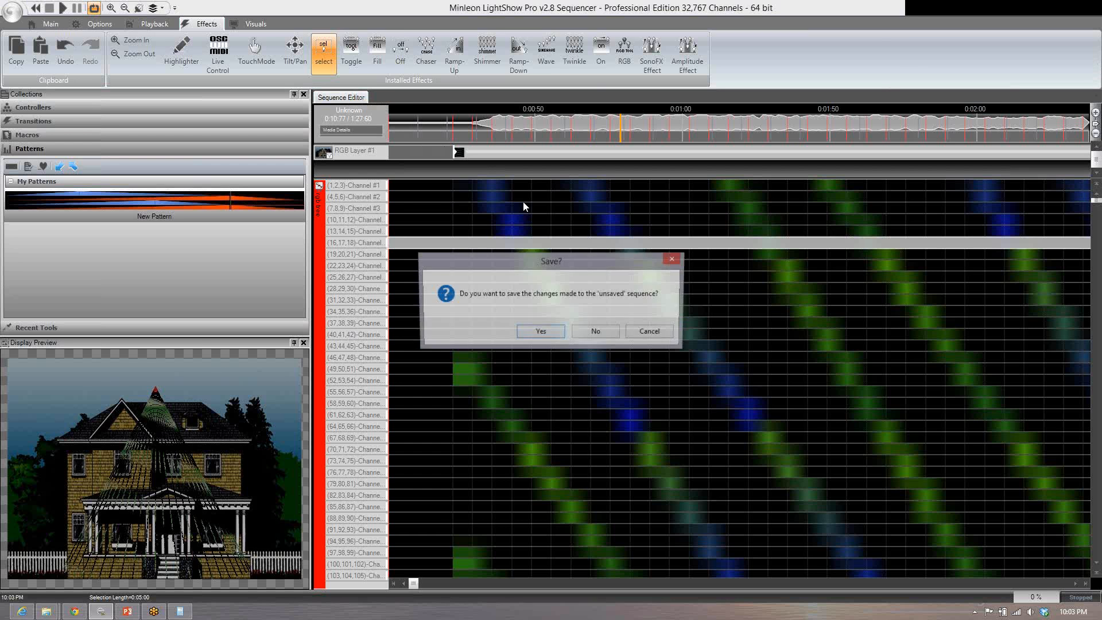
{"action": "left_click", "coordinate": [600, 341]}
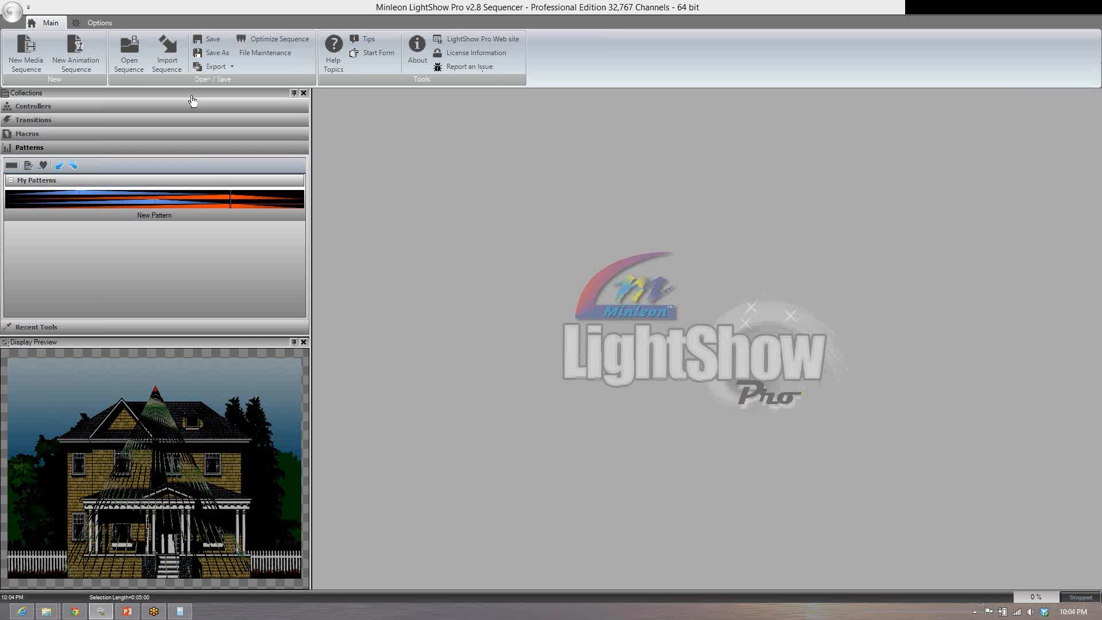
Step: Start a new media sequence and set it not to add any timing intervals
{"action": "left_click", "coordinate": [21, 60]}
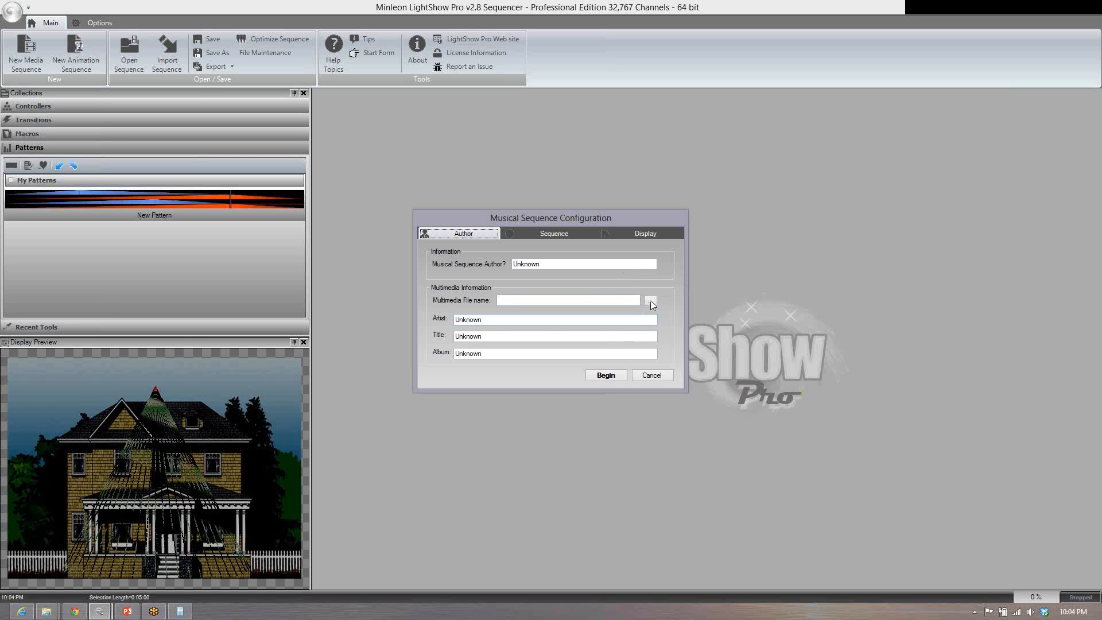
{"action": "left_click", "coordinate": [556, 236]}
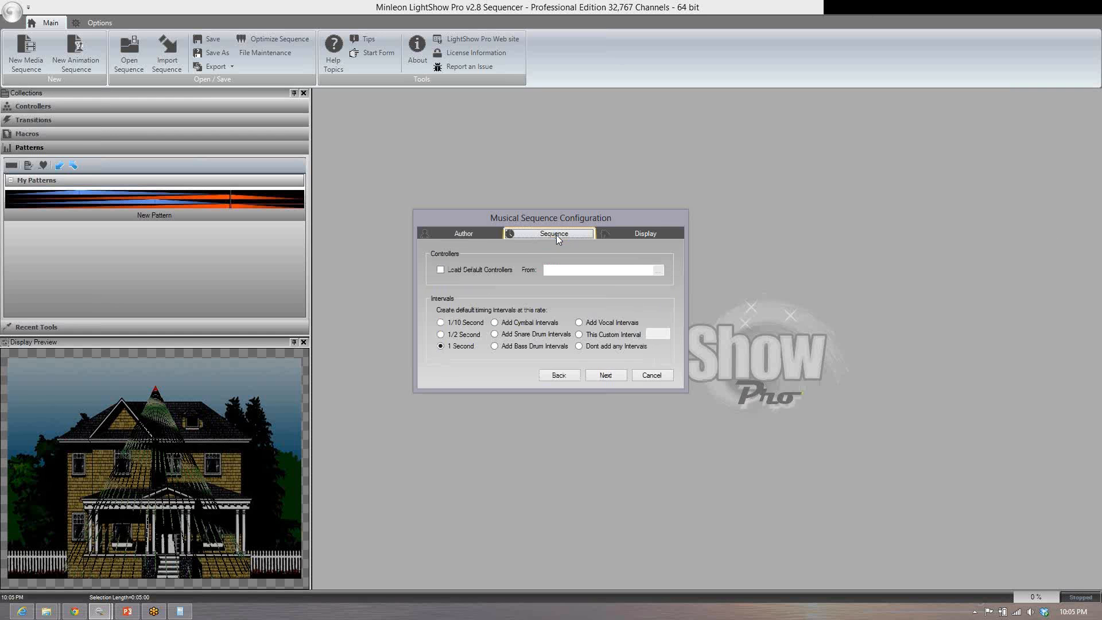
{"action": "left_click", "coordinate": [580, 346]}
{"action": "left_click", "coordinate": [604, 377]}
{"action": "left_click", "coordinate": [604, 377]}
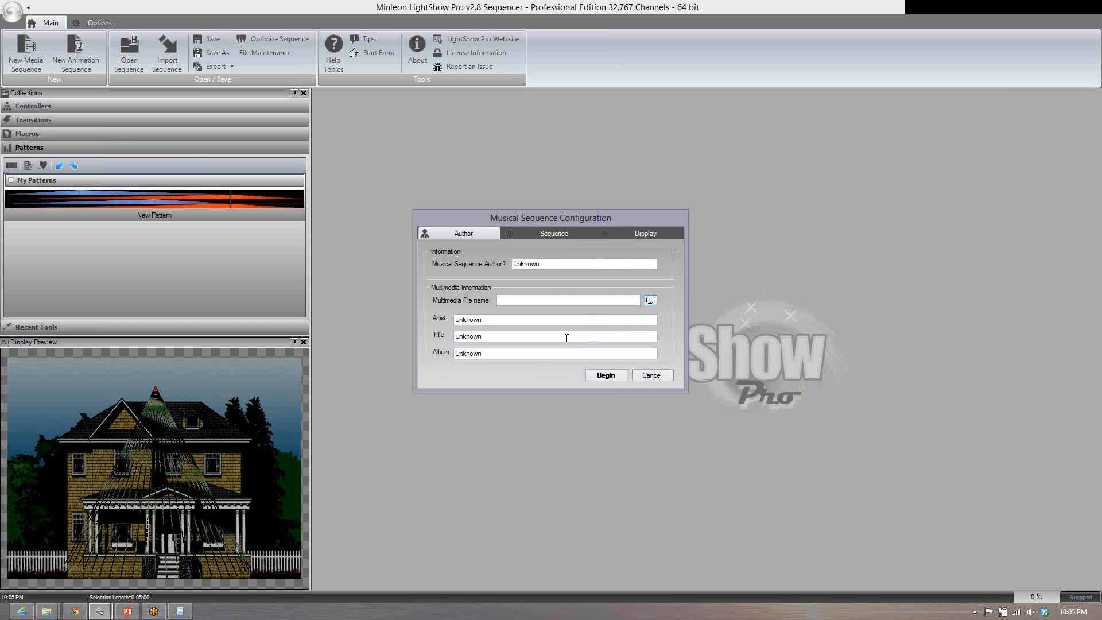
Step: Choose Santa Claus Is Coming To Town.mp3 as the multimedia file and create the sequence without timing intervals
{"action": "left_click", "coordinate": [651, 300]}
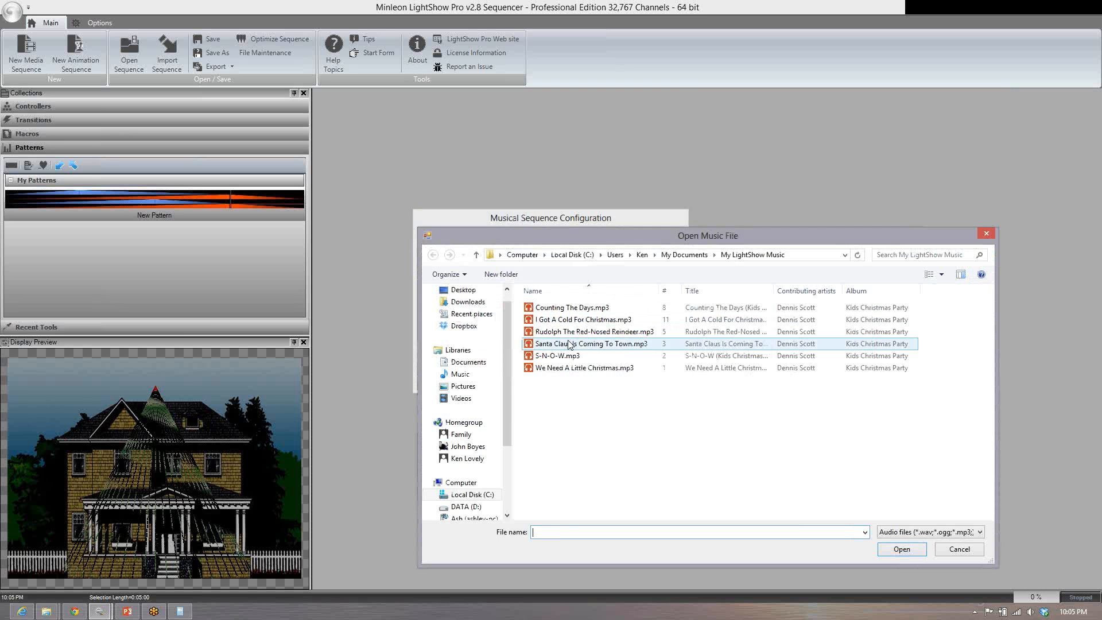
{"action": "left_click", "coordinate": [568, 345]}
{"action": "left_click", "coordinate": [907, 552]}
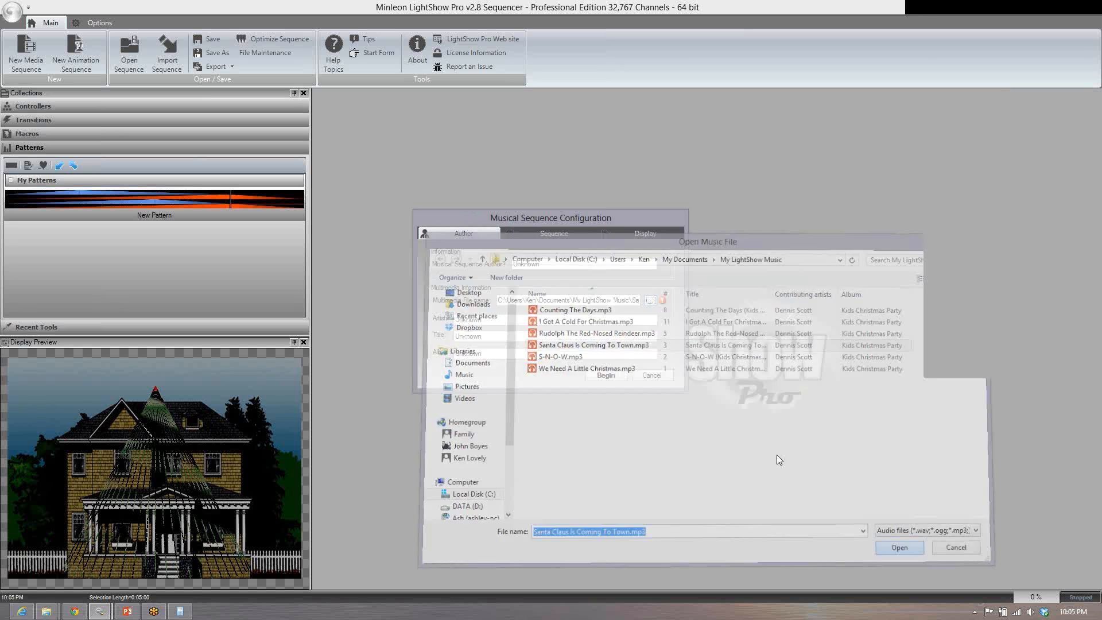
{"action": "left_click", "coordinate": [605, 376]}
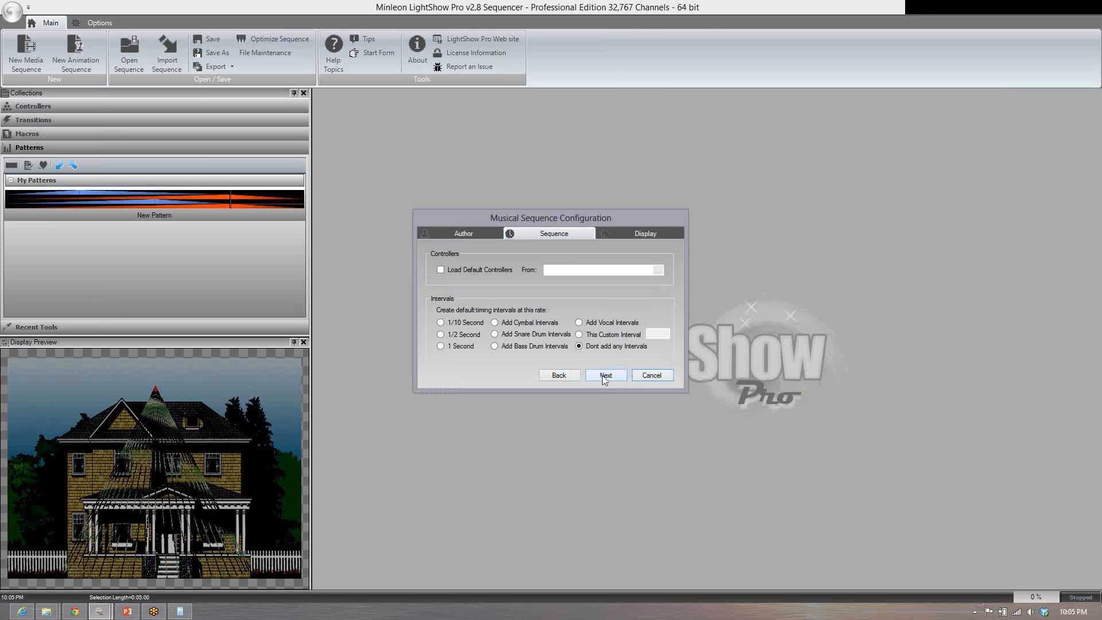
{"action": "left_click", "coordinate": [605, 376]}
{"action": "left_click", "coordinate": [605, 376]}
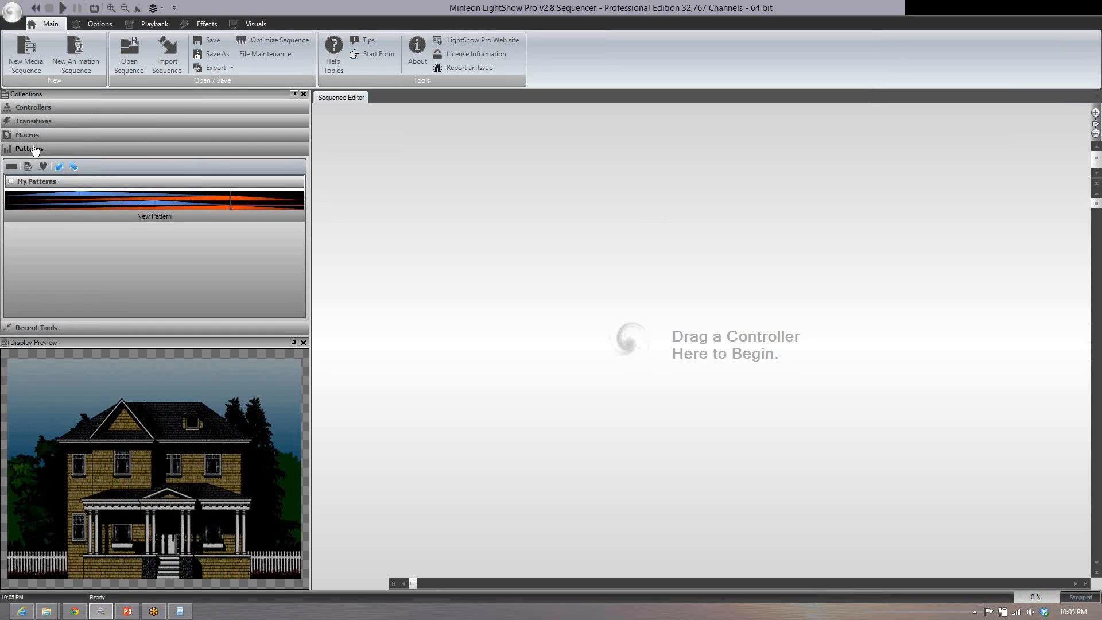
Step: Add a SanDevices E680/E681 controller to the sequence, starting at channel 1 with 680 logical channels
{"action": "left_click", "coordinate": [25, 108]}
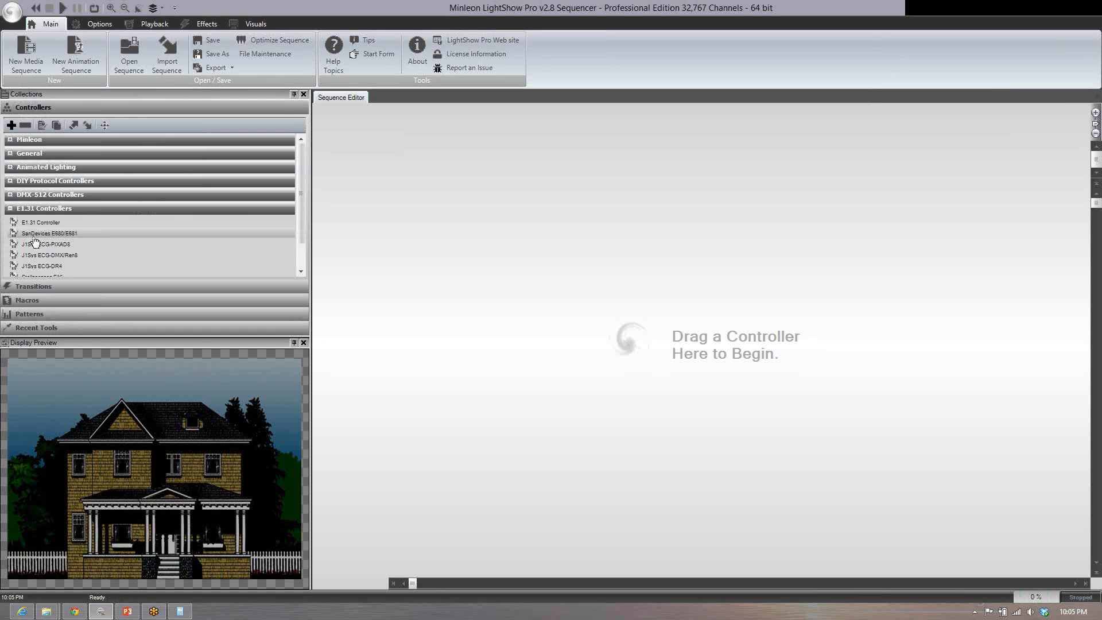
{"action": "left_click_drag", "start_coordinate": [34, 244], "coordinate": [378, 217]}
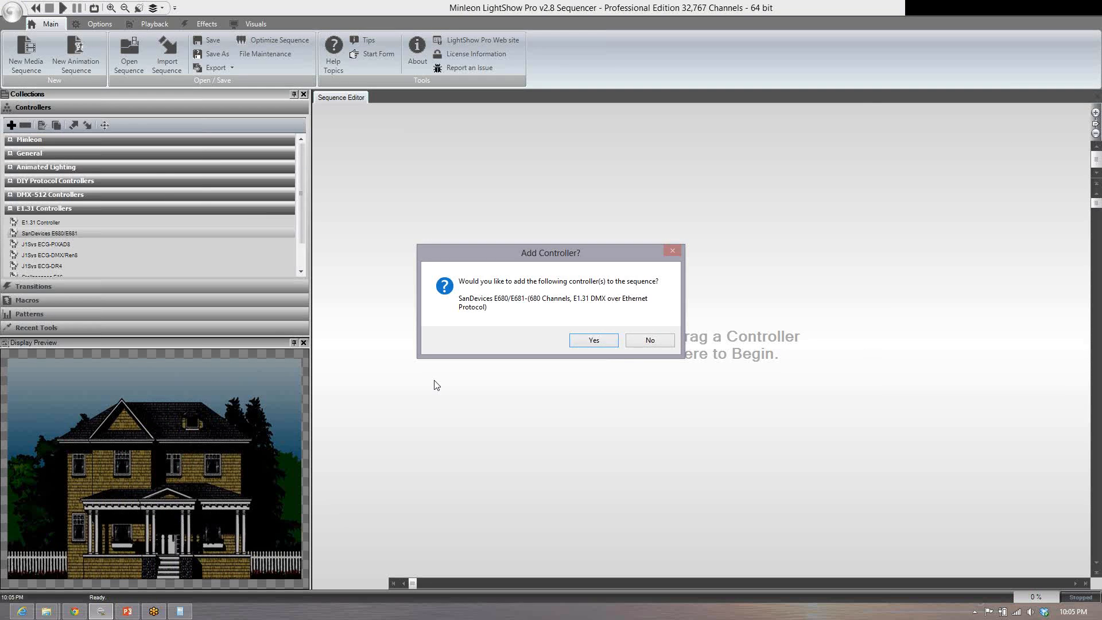
{"action": "left_click", "coordinate": [594, 340]}
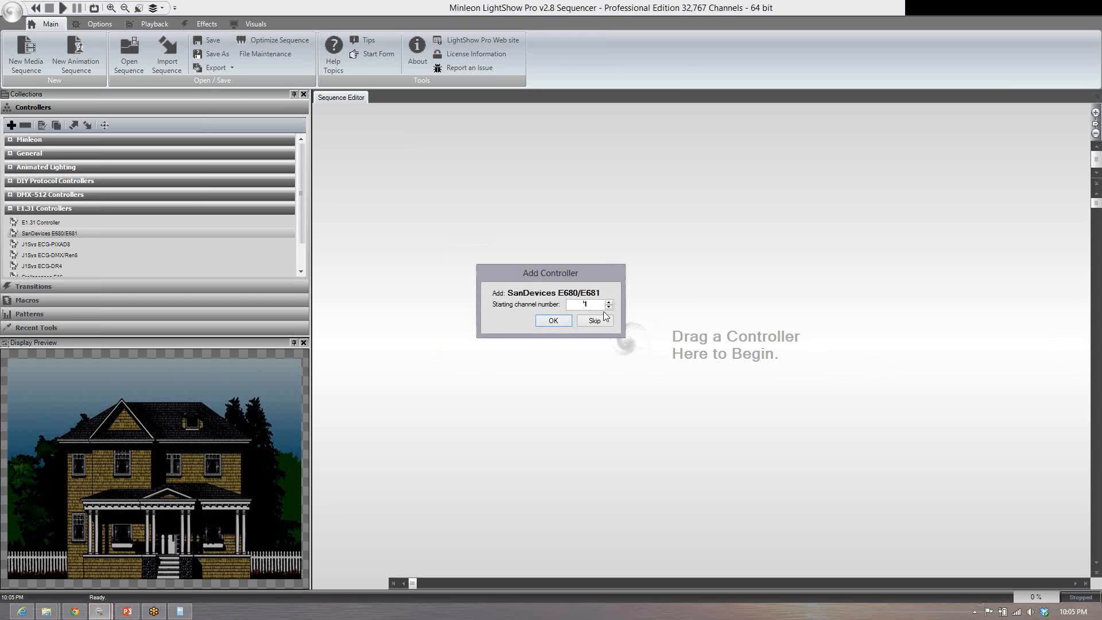
{"action": "left_click", "coordinate": [564, 320]}
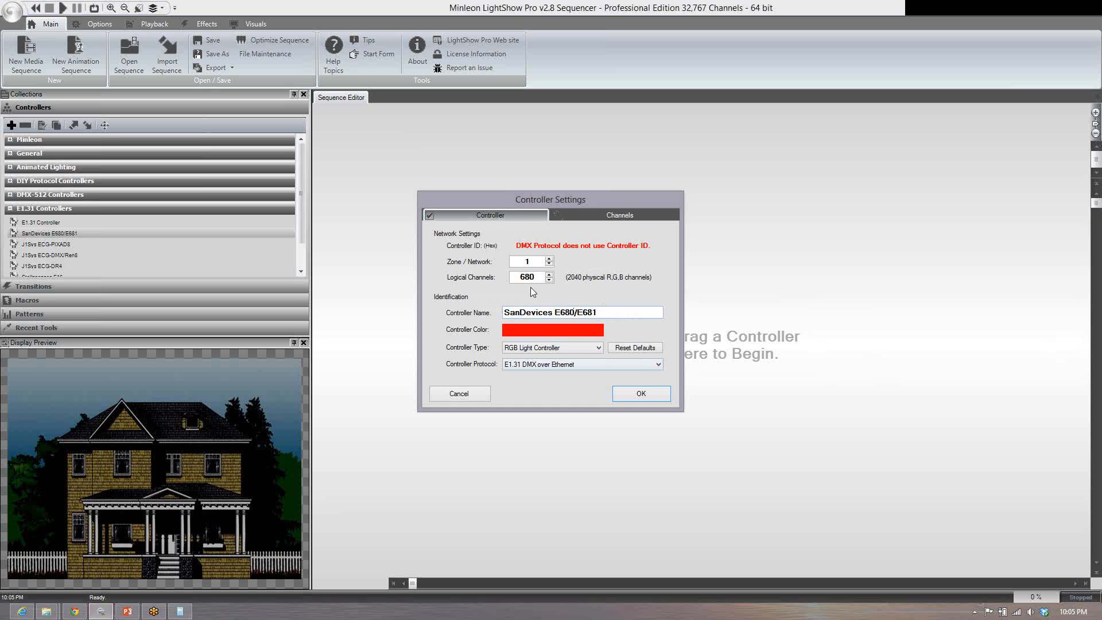
{"action": "left_click", "coordinate": [641, 393]}
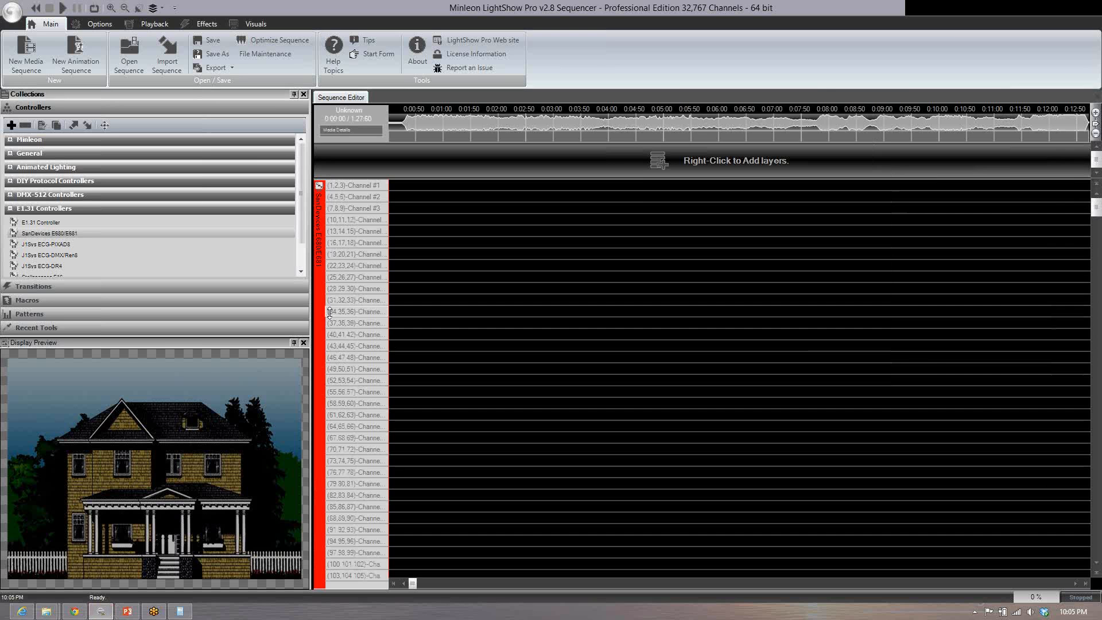
{"action": "right_click", "coordinate": [323, 307]}
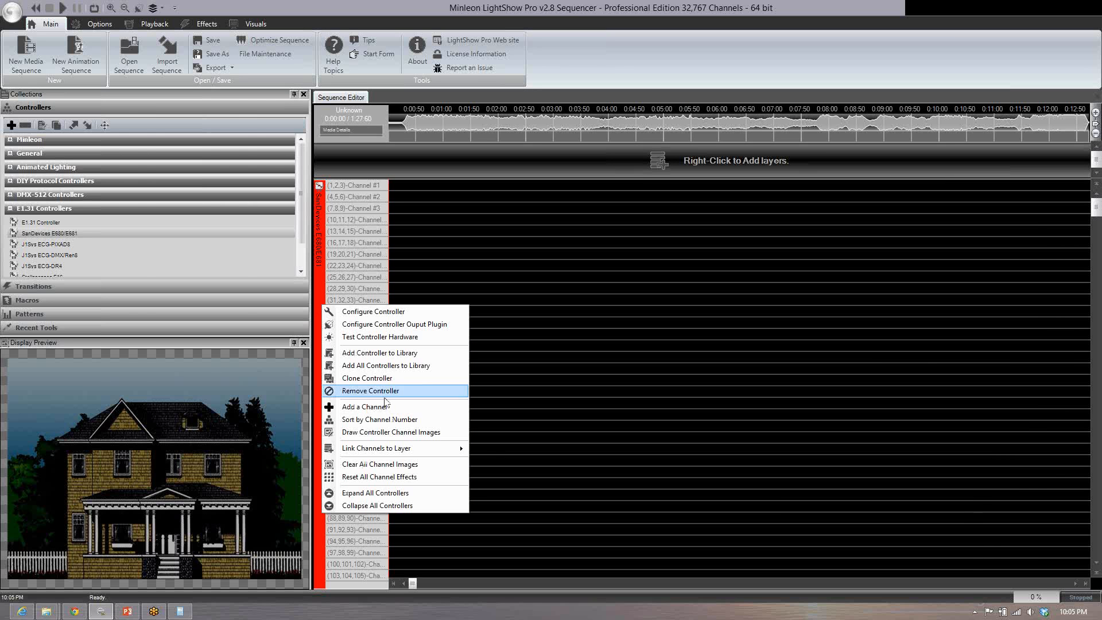
{"action": "left_click", "coordinate": [388, 431]}
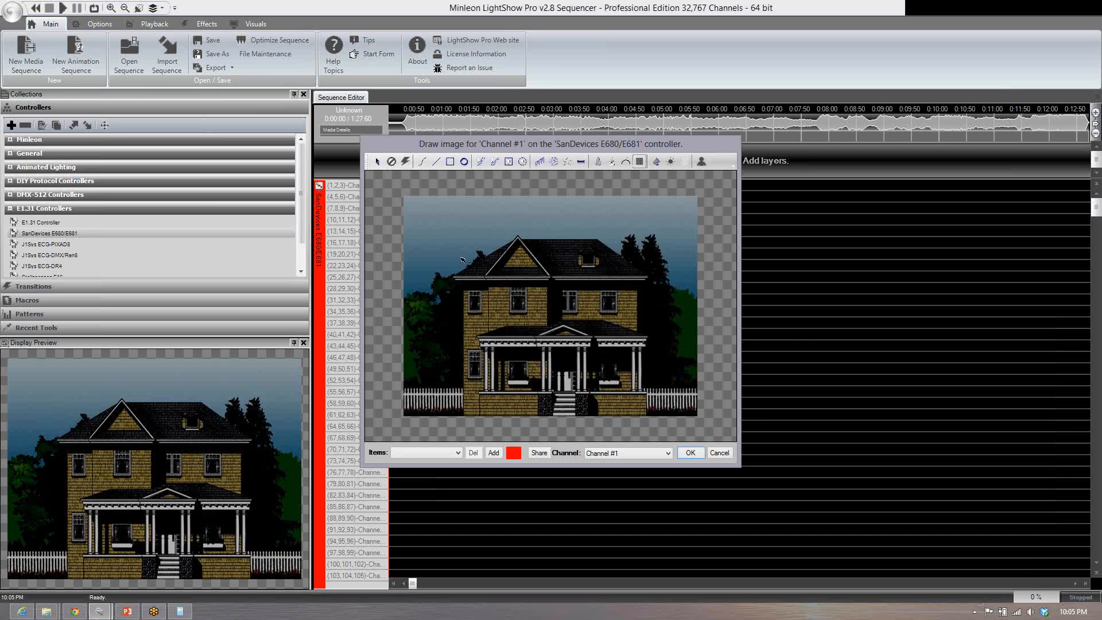
{"action": "mouse_move", "coordinate": [466, 262]}
{"action": "left_mouse_down"}
{"action": "mouse_move", "coordinate": [556, 348]}
{"action": "mouse_move", "coordinate": [620, 353]}
{"action": "left_mouse_up"}
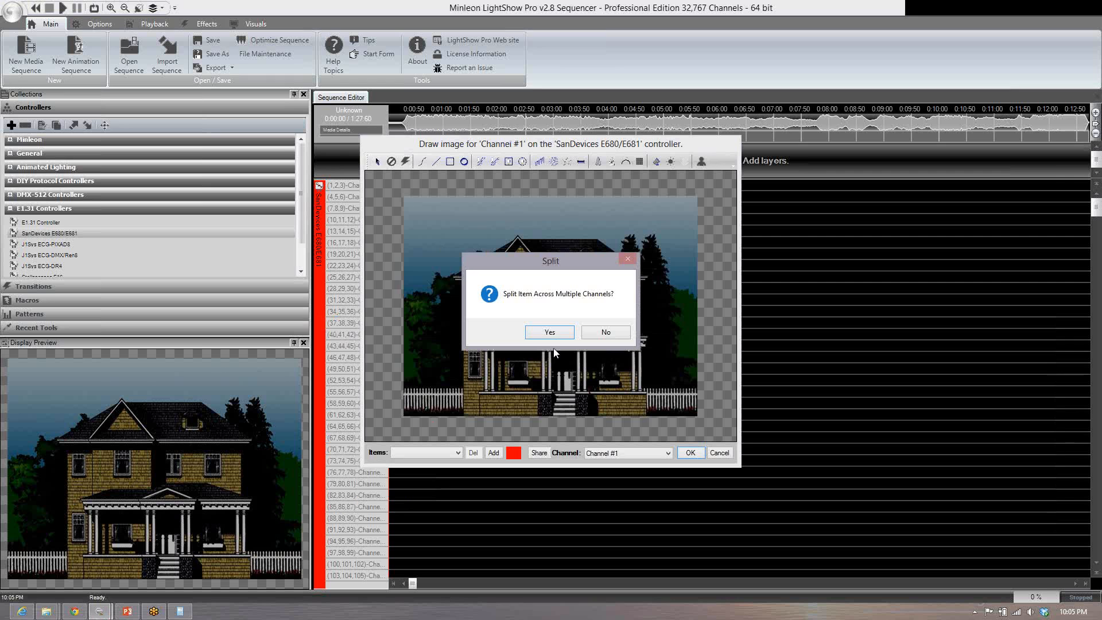
{"action": "left_click", "coordinate": [550, 333]}
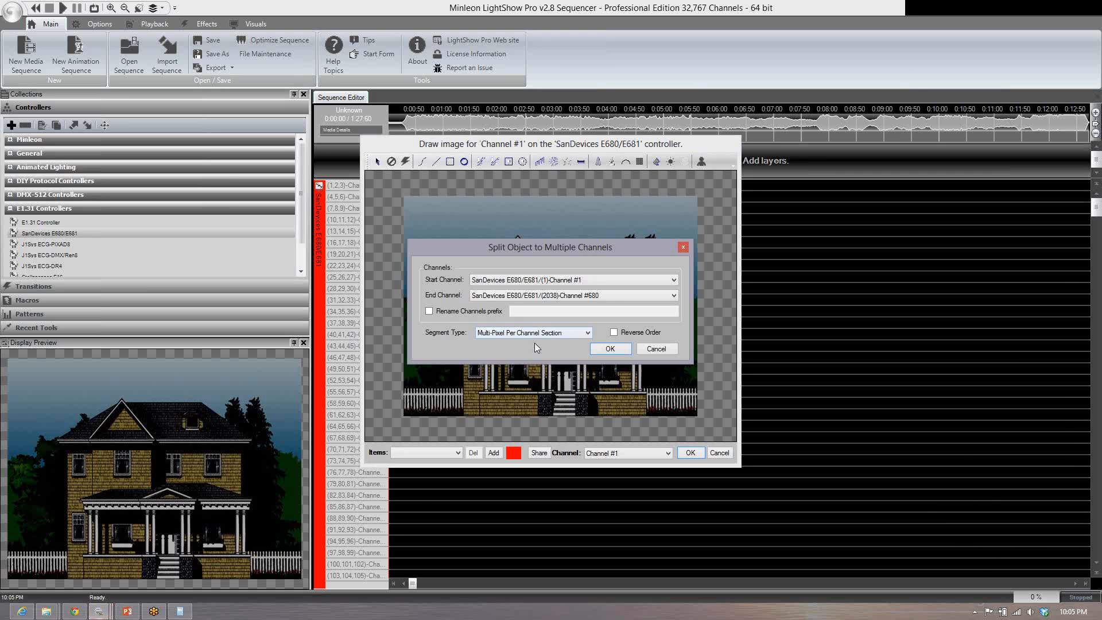
{"action": "left_click", "coordinate": [544, 333]}
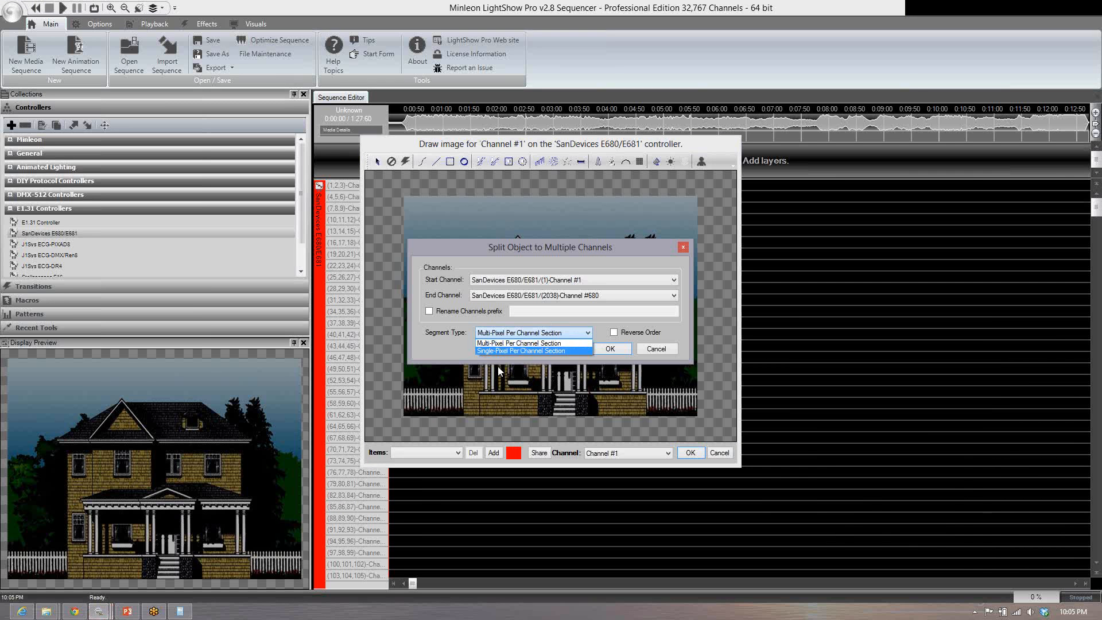
{"action": "left_click", "coordinate": [520, 351]}
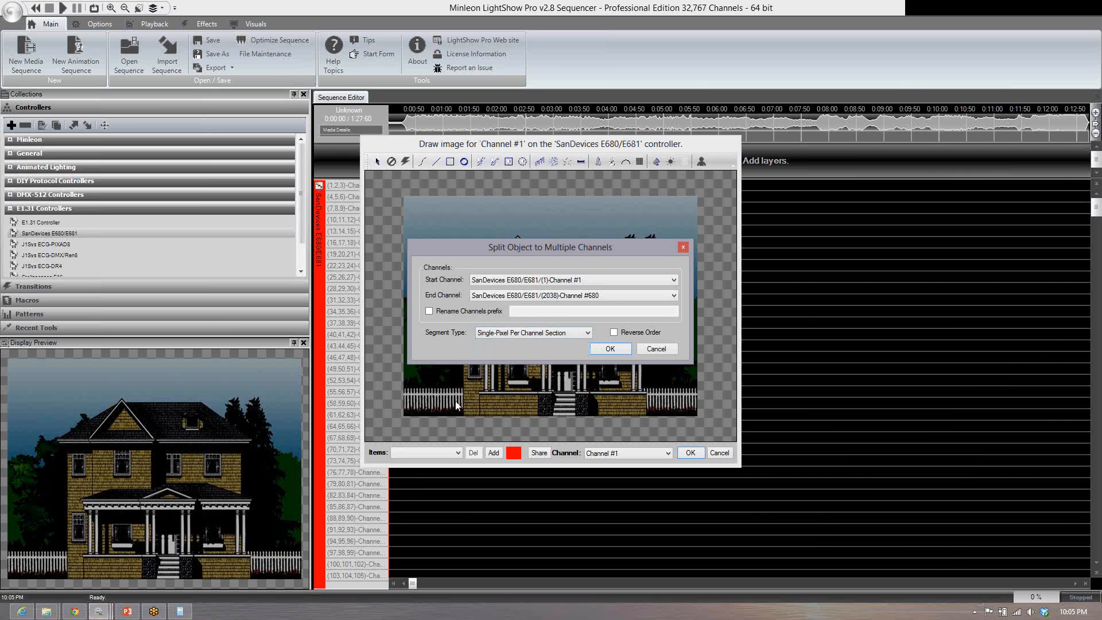
Step: Switch to Calculator and divide the controller's 680 channels by 50
{"action": "left_click", "coordinate": [180, 611]}
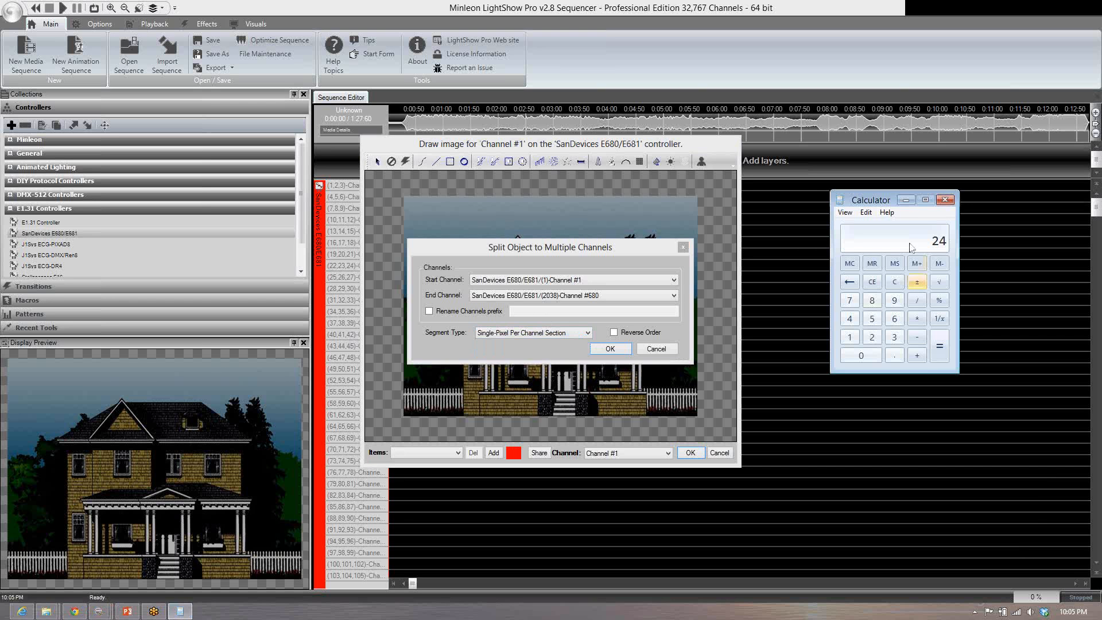
{"action": "left_click_drag", "start_coordinate": [885, 202], "coordinate": [838, 204]}
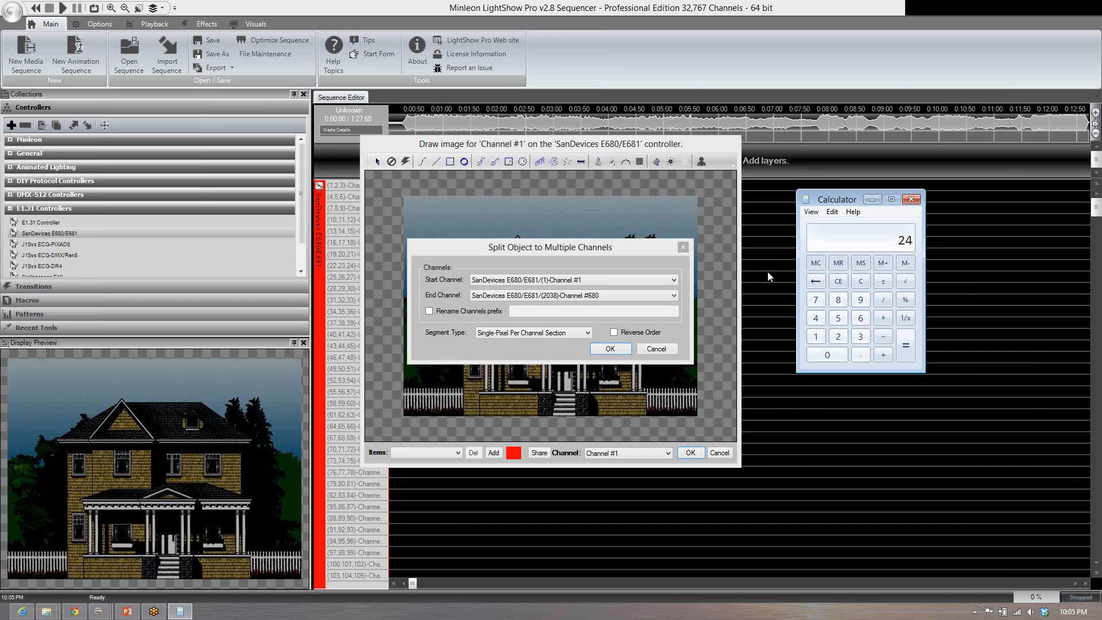
{"action": "left_click", "coordinate": [860, 281]}
{"action": "left_click", "coordinate": [861, 318]}
{"action": "left_click", "coordinate": [838, 300]}
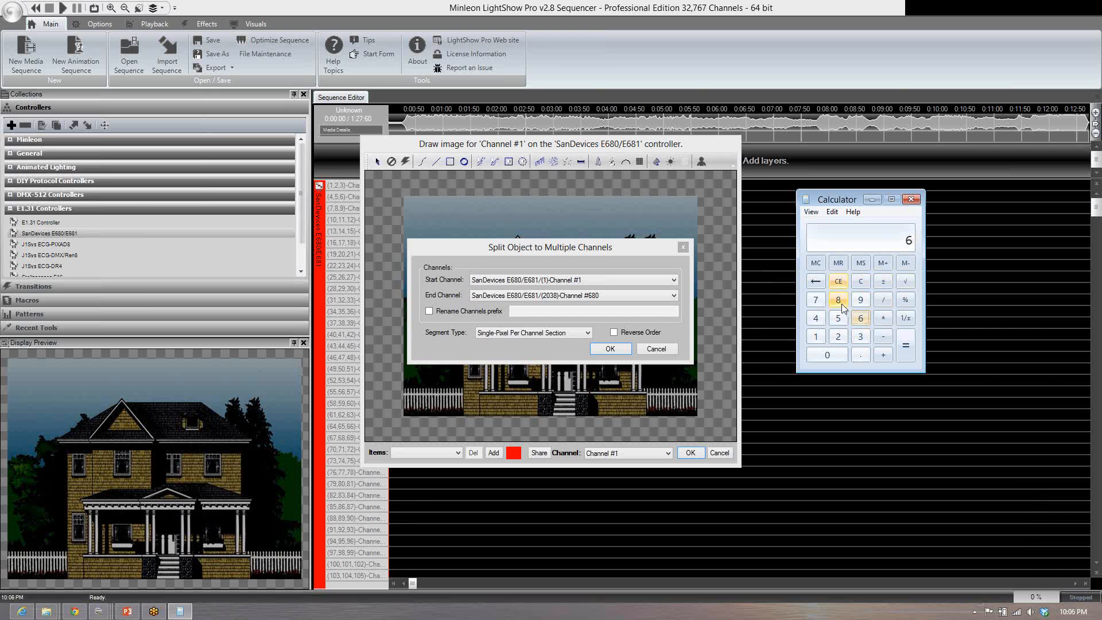
{"action": "left_click", "coordinate": [827, 355]}
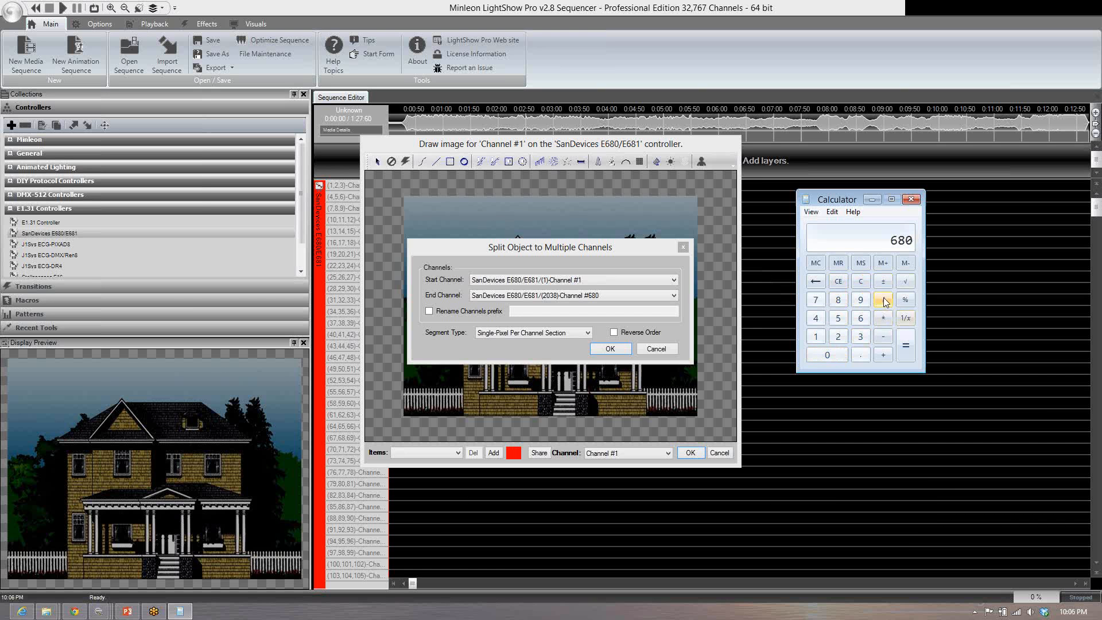
{"action": "left_click", "coordinate": [884, 300]}
{"action": "left_click", "coordinate": [838, 318]}
{"action": "left_click", "coordinate": [833, 355]}
{"action": "left_click", "coordinate": [911, 347]}
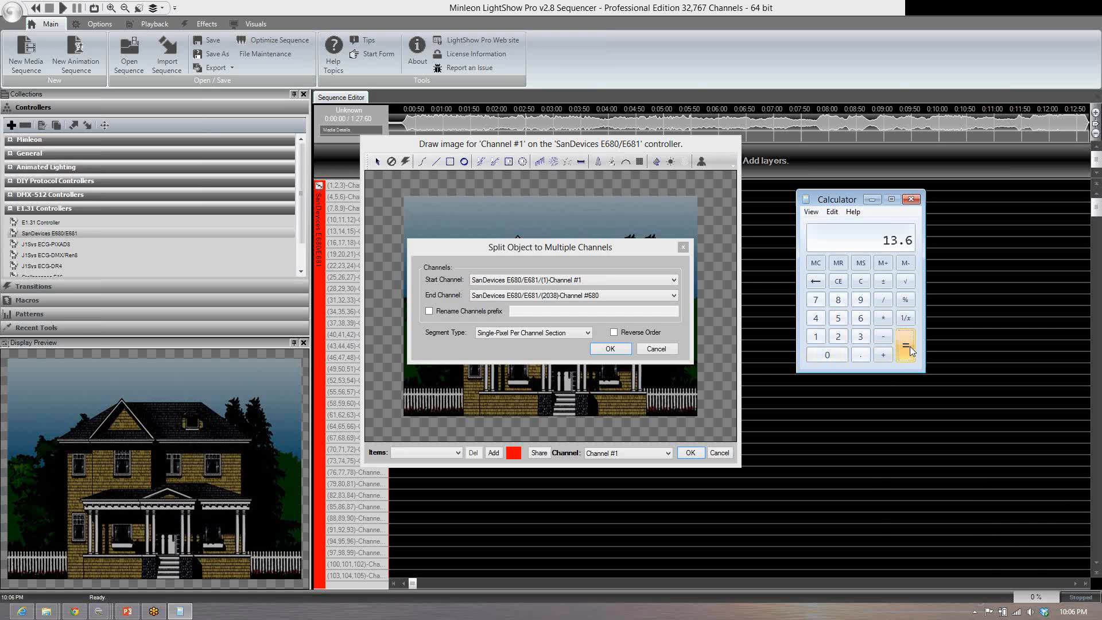
Step: Divide the 680 channels by 60 in Calculator
{"action": "left_click", "coordinate": [860, 281]}
{"action": "left_click", "coordinate": [860, 321]}
{"action": "left_click", "coordinate": [838, 299]}
{"action": "left_click", "coordinate": [827, 354]}
{"action": "left_click", "coordinate": [882, 300]}
{"action": "left_click", "coordinate": [861, 318]}
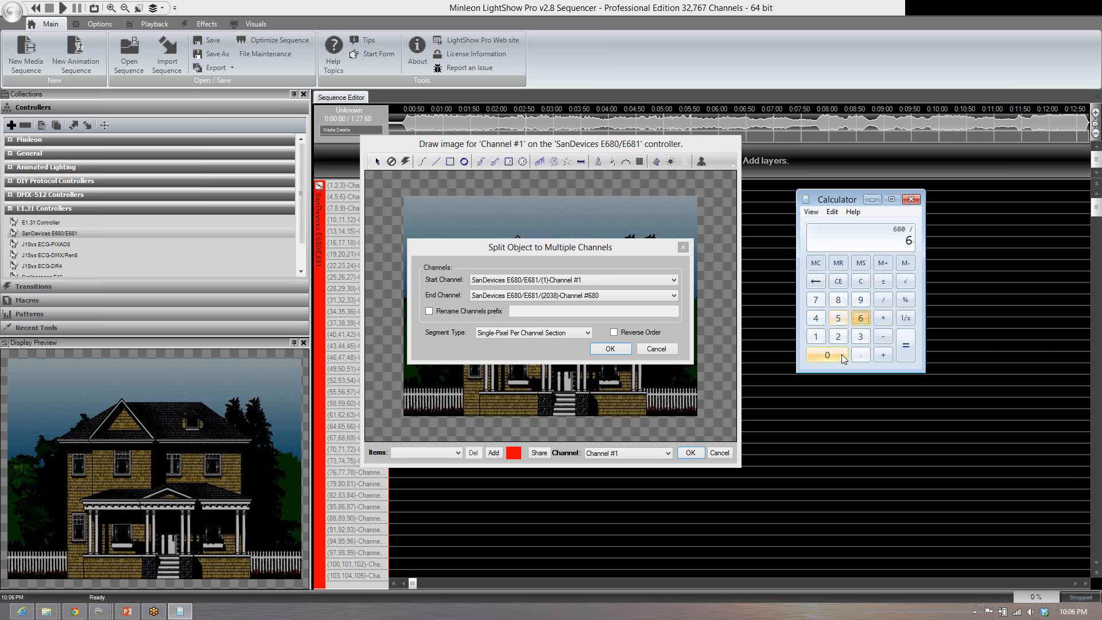
{"action": "left_click", "coordinate": [832, 354]}
{"action": "left_click", "coordinate": [883, 320]}
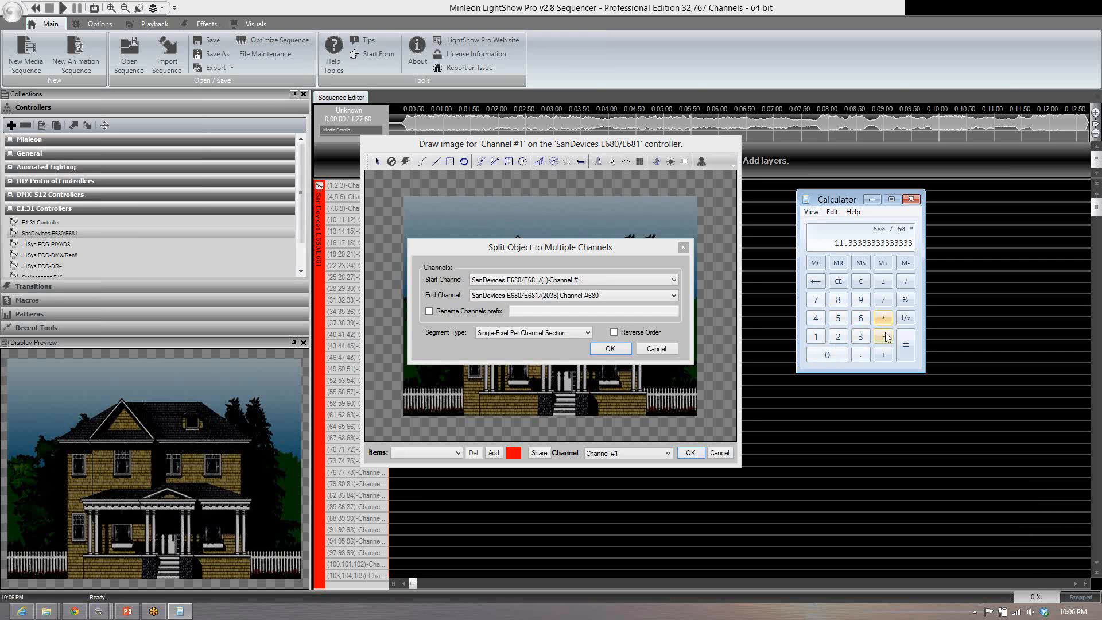
Step: Reset the calculation to 680, then cancel the channel split and the channel image drawing
{"action": "left_click", "coordinate": [861, 280]}
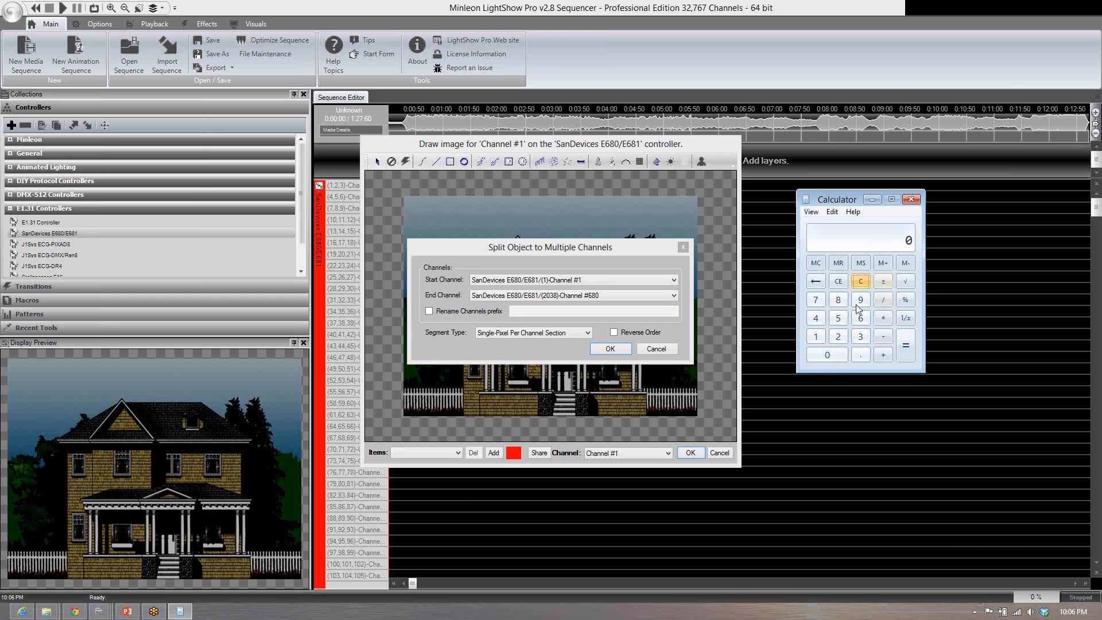
{"action": "left_click", "coordinate": [861, 318]}
{"action": "left_click", "coordinate": [839, 300]}
{"action": "left_click", "coordinate": [825, 354]}
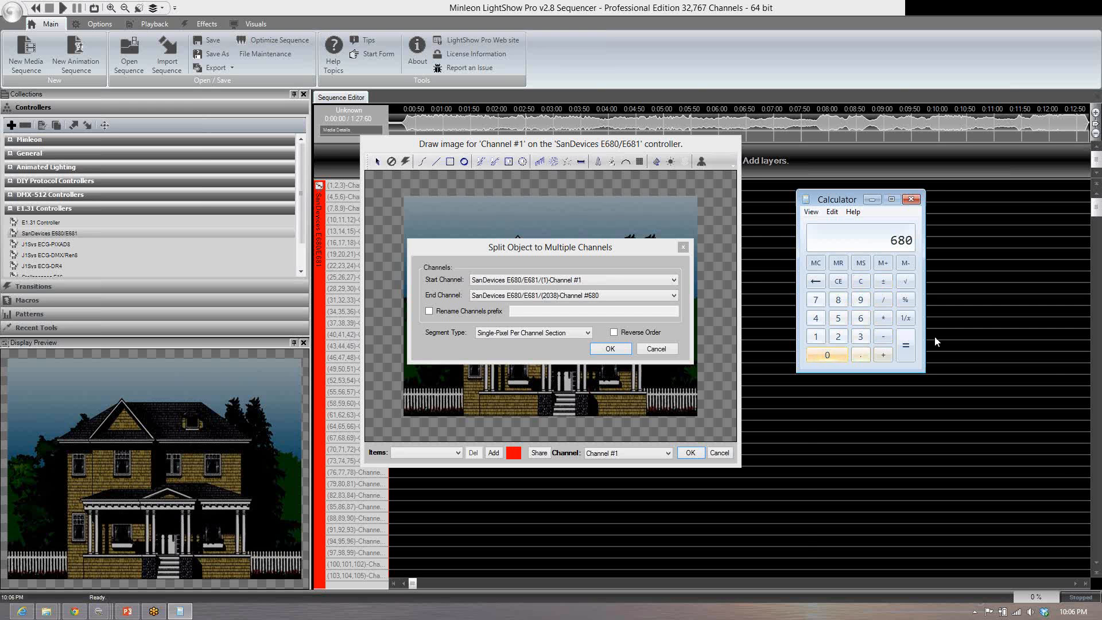
{"action": "left_click", "coordinate": [650, 348]}
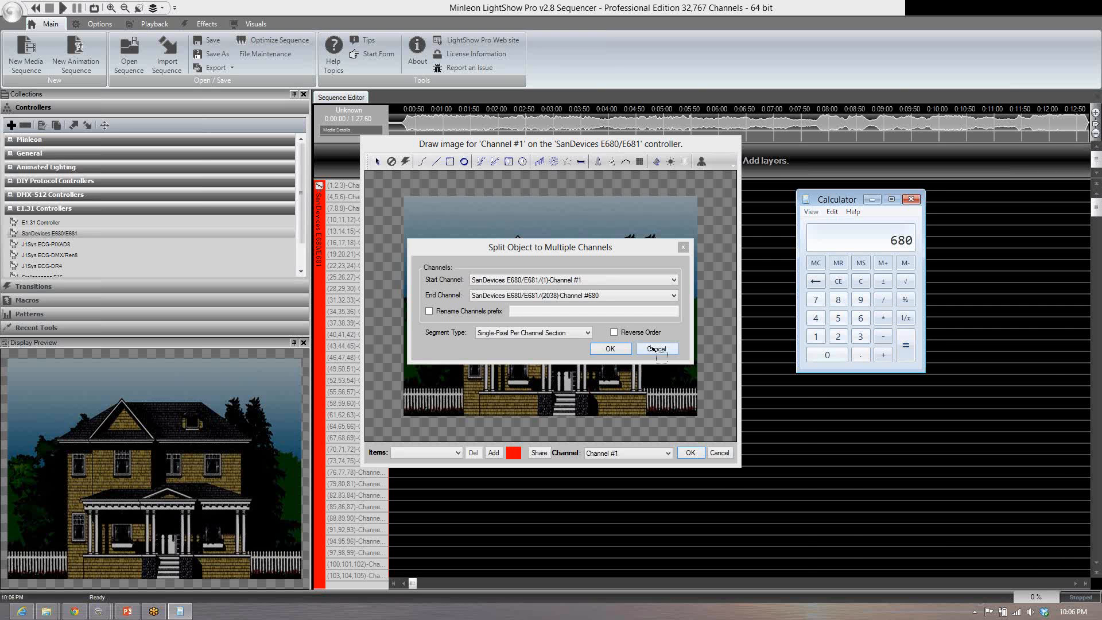
{"action": "left_click", "coordinate": [732, 452]}
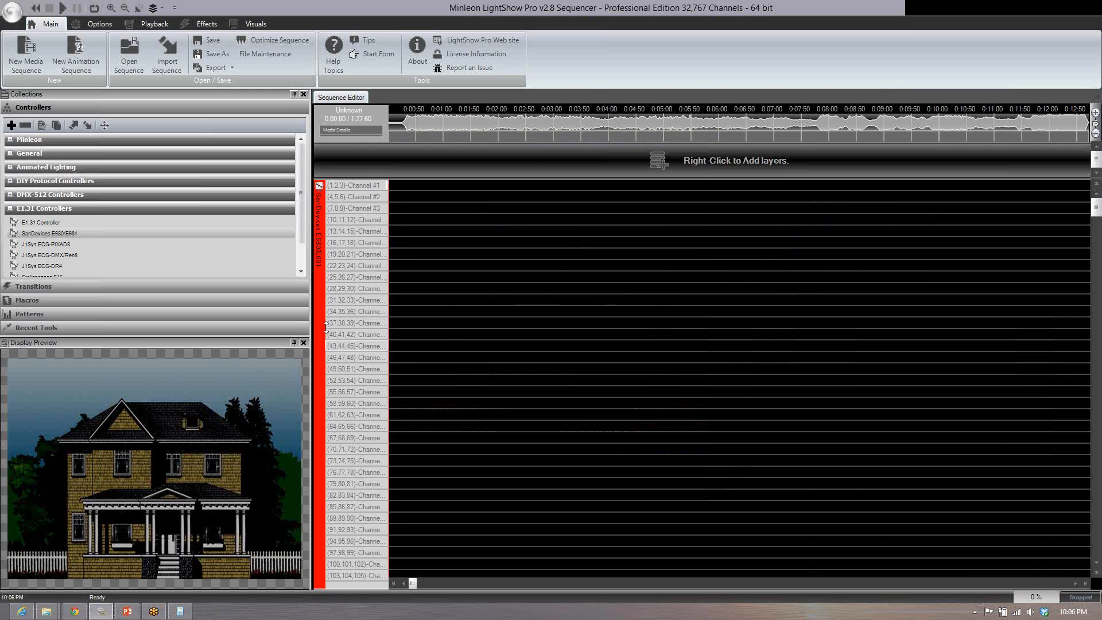
Step: Remove the SanDevices E680/E681 controller from the sequence
{"action": "right_click", "coordinate": [321, 326]}
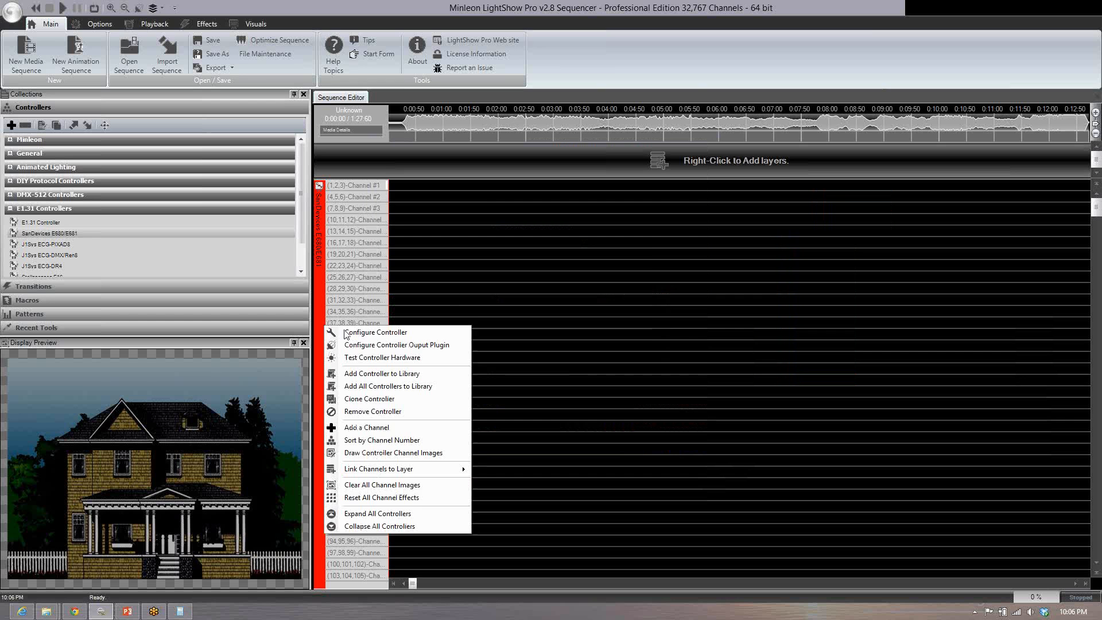
{"action": "left_click", "coordinate": [378, 411]}
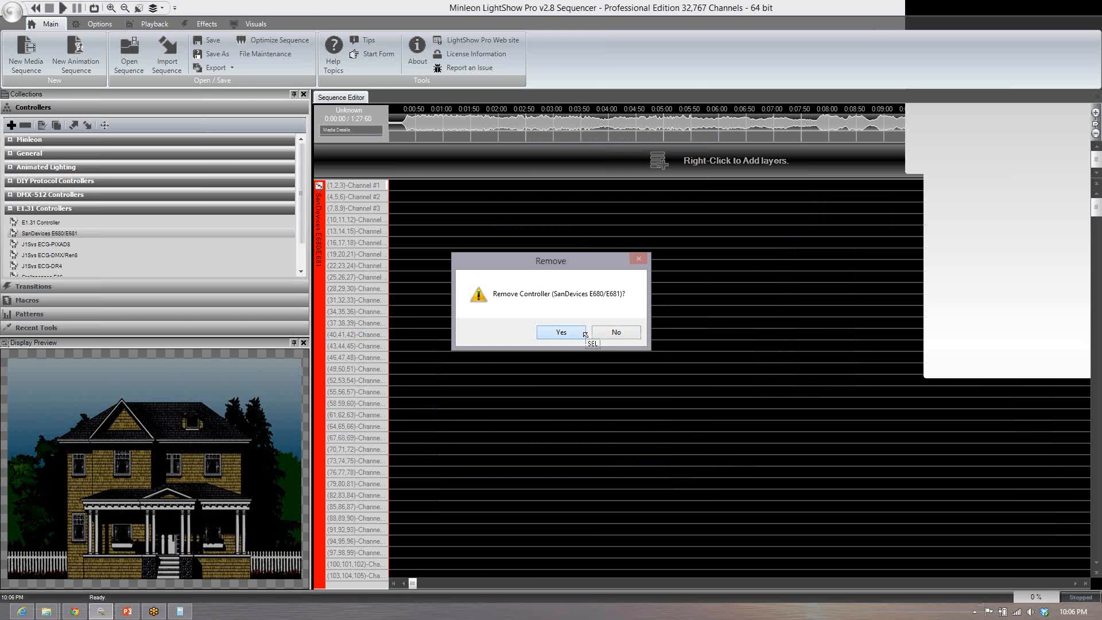
{"action": "left_click", "coordinate": [582, 335]}
Step: Add a SanDevices E680/E681 controller with 1000 logical channels, without configuring each channel
{"action": "left_click_drag", "start_coordinate": [74, 236], "coordinate": [436, 281]}
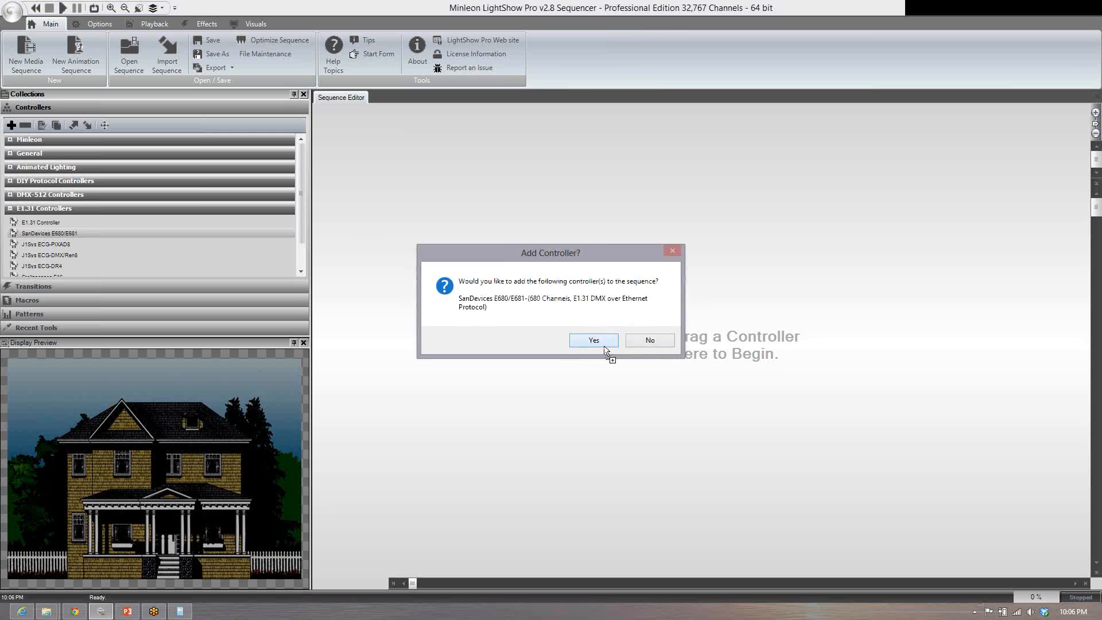
{"action": "left_click", "coordinate": [604, 346]}
{"action": "left_click", "coordinate": [553, 325]}
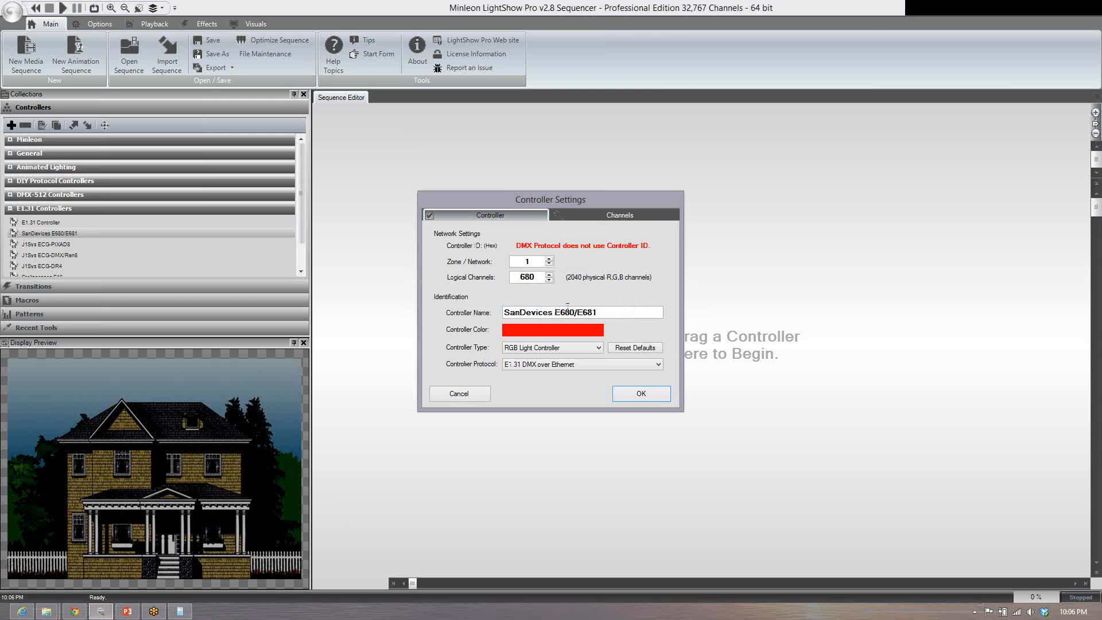
{"action": "left_click_drag", "start_coordinate": [515, 281], "coordinate": [539, 281]}
{"action": "type", "text": "1000"}
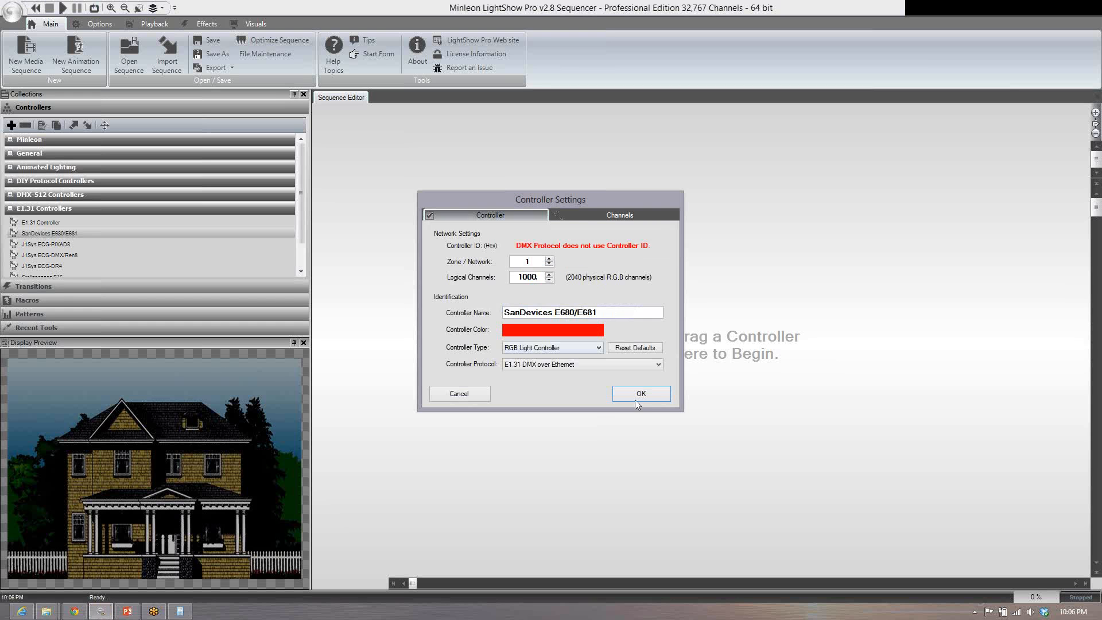
{"action": "left_click", "coordinate": [635, 397]}
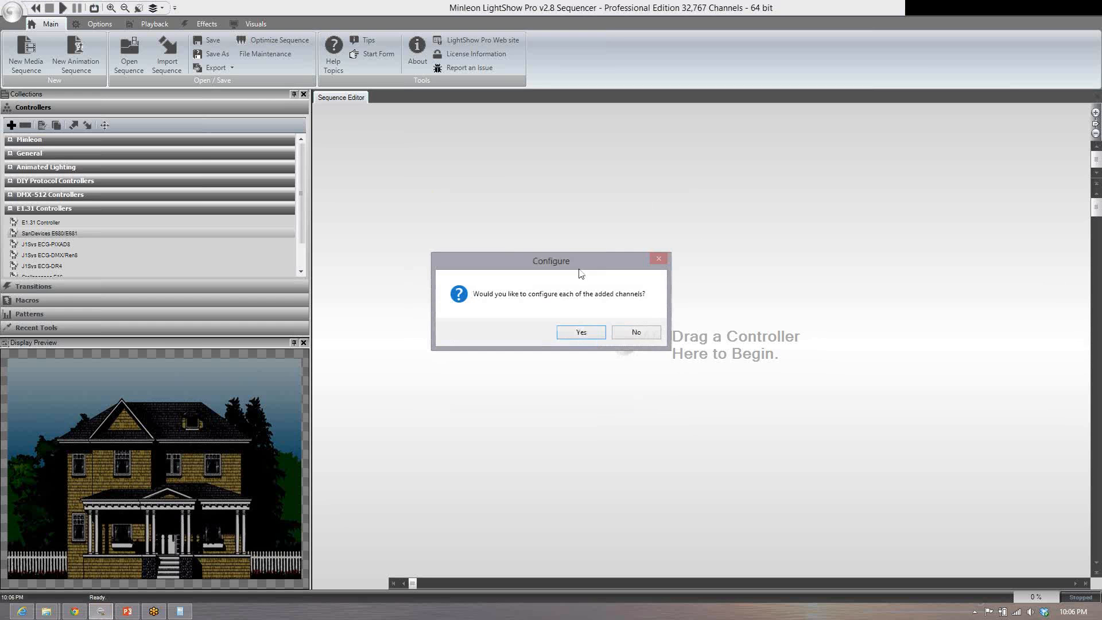
{"action": "left_click", "coordinate": [659, 332]}
{"action": "left_click", "coordinate": [629, 333]}
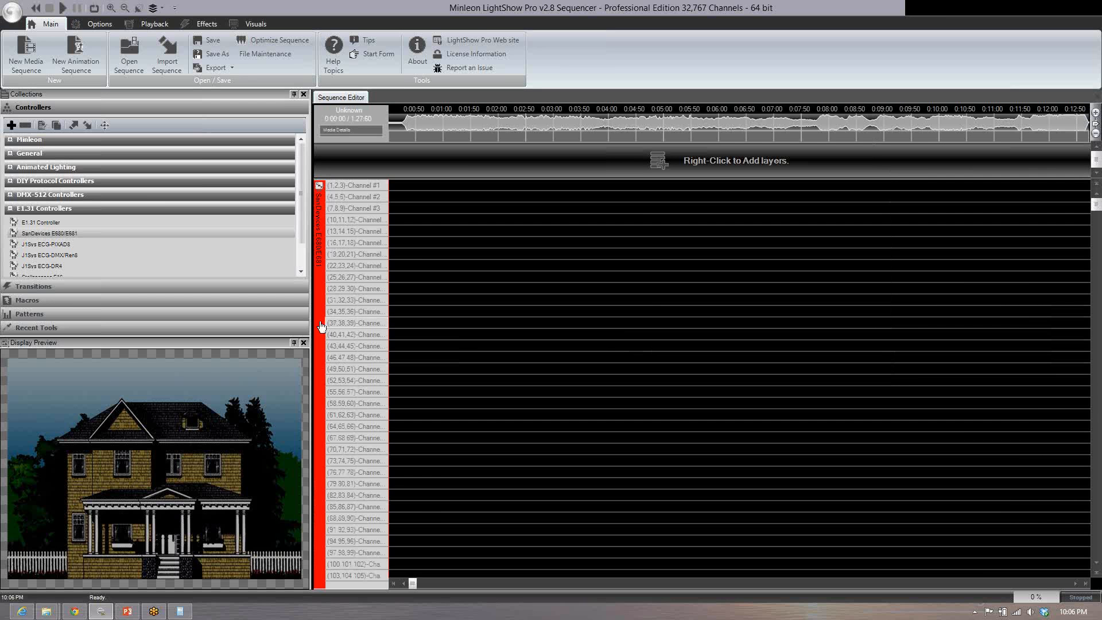
Step: Open the new controller's channel images for drawing and draw a pixel matrix across the front of the house
{"action": "right_click", "coordinate": [319, 321]}
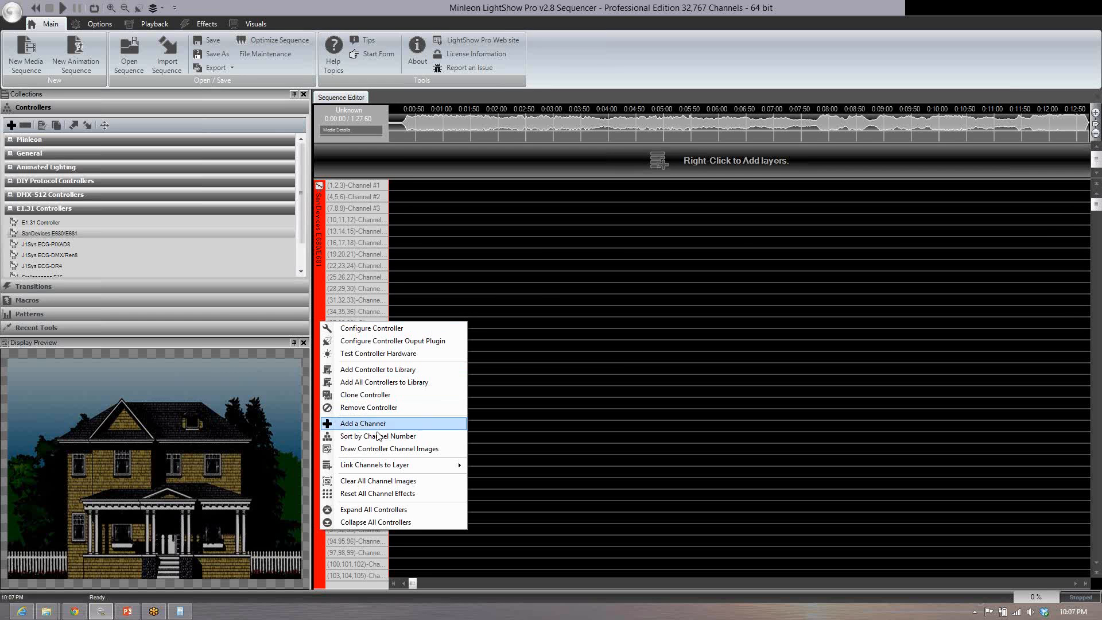
{"action": "left_click", "coordinate": [378, 450]}
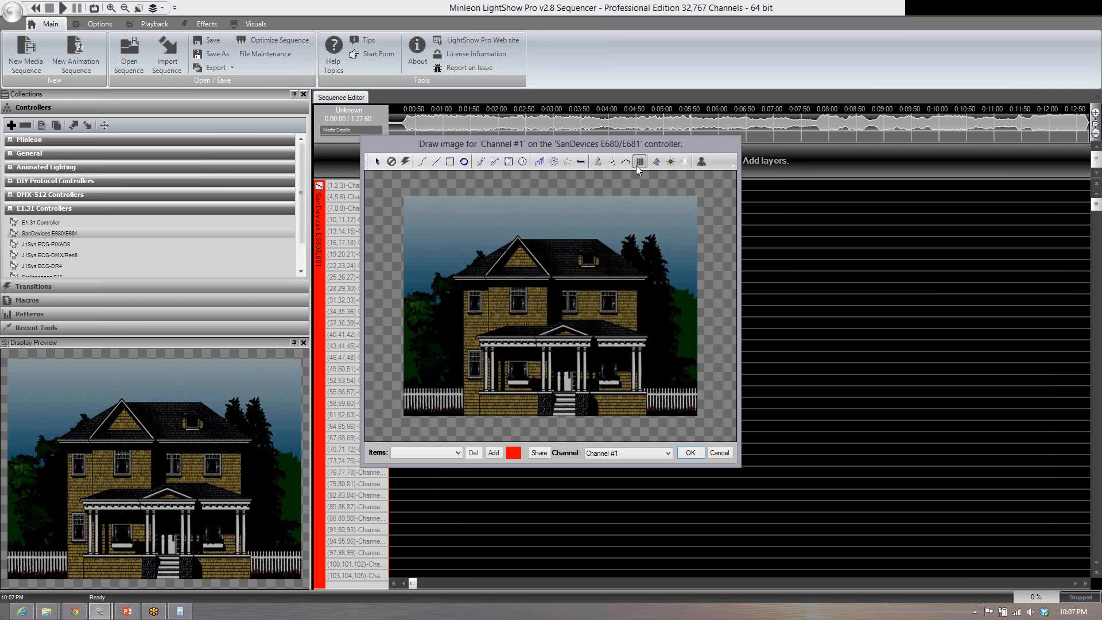
{"action": "left_click", "coordinate": [640, 162]}
{"action": "left_click_drag", "start_coordinate": [440, 267], "coordinate": [613, 310]}
{"action": "left_click_drag", "start_coordinate": [651, 364], "coordinate": [654, 381]}
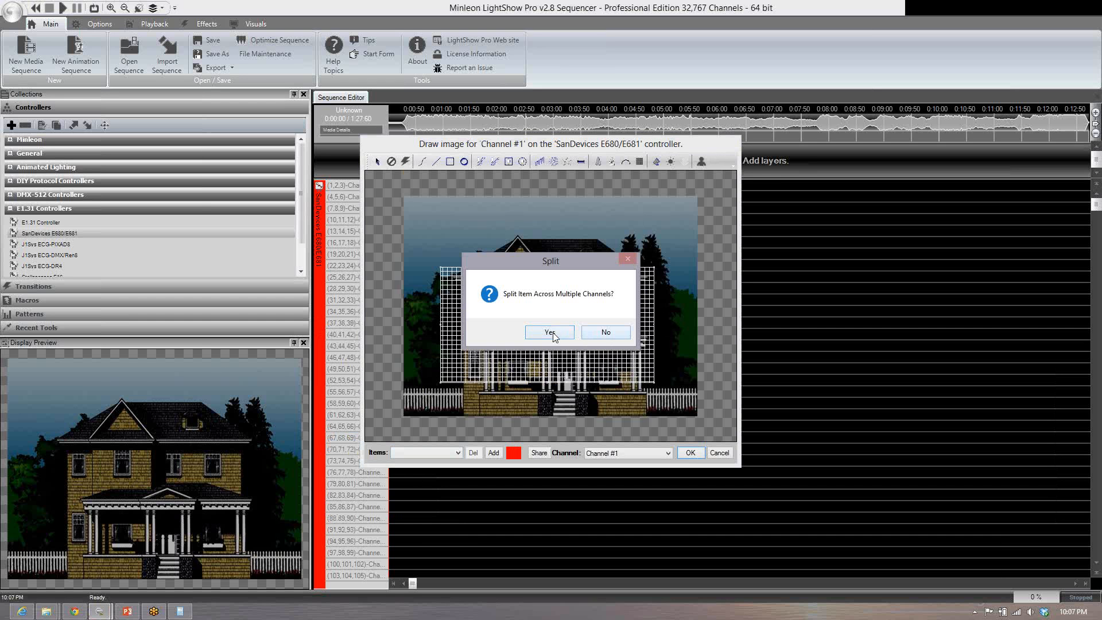
Step: Split the matrix across channels #1 to #1000 with the Single-Pixel Per Channel Section segment type
{"action": "left_click", "coordinate": [573, 338]}
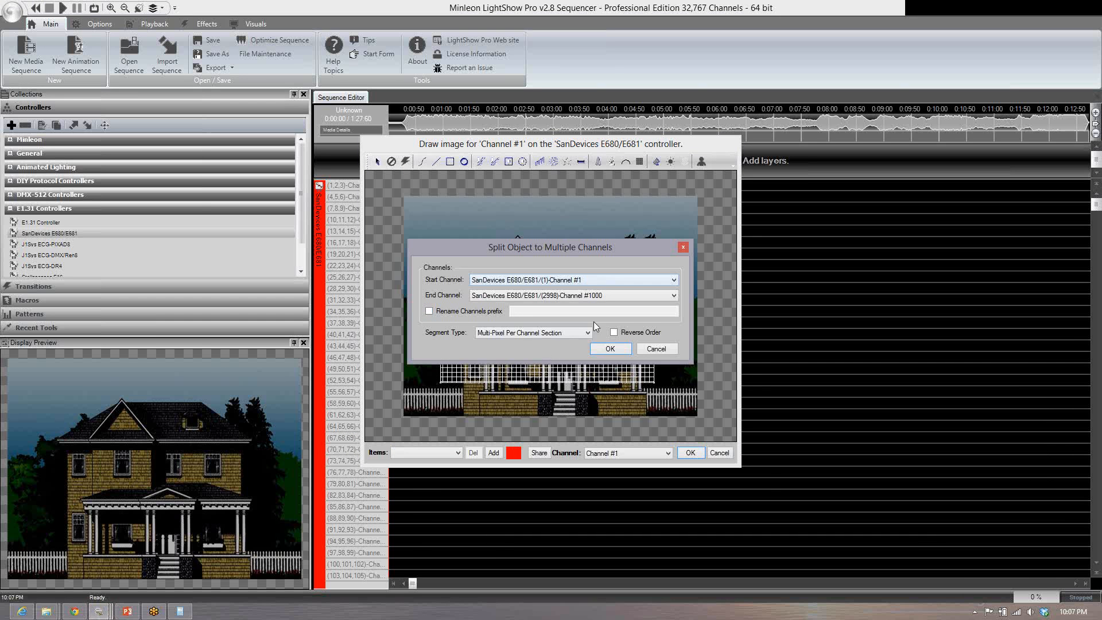
{"action": "left_click", "coordinate": [572, 333]}
{"action": "left_click", "coordinate": [543, 351]}
{"action": "left_click", "coordinate": [610, 348]}
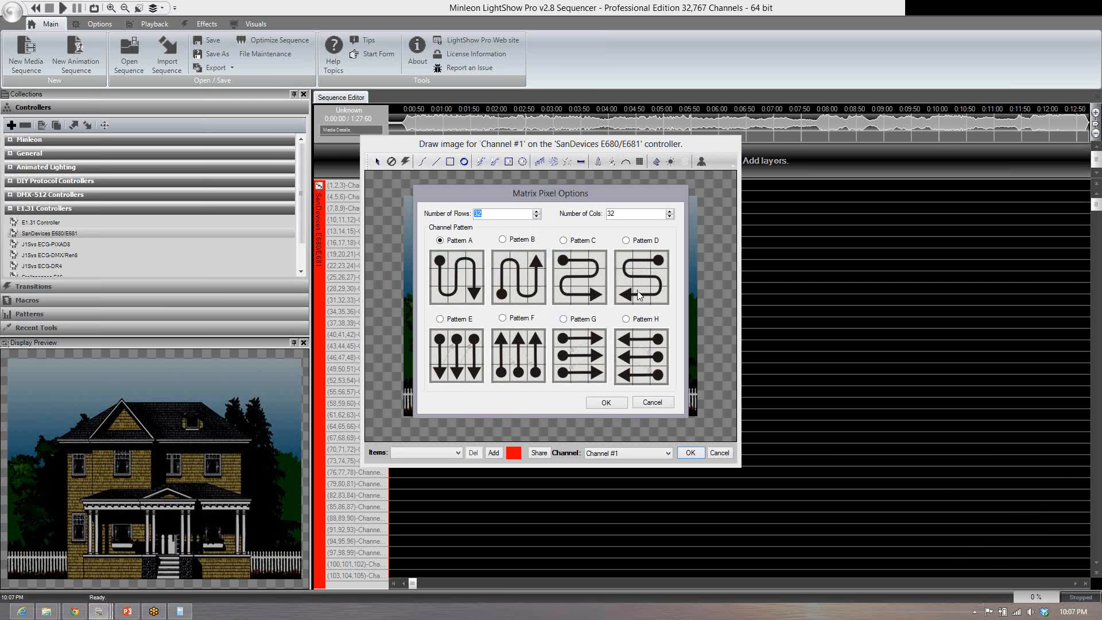
Step: Try to apply a matrix of 100 rows by 100 columns with channel Pattern G
{"action": "type", "text": "50"}
{"action": "left_click_drag", "start_coordinate": [484, 214], "coordinate": [444, 215]}
{"action": "left_click", "coordinate": [627, 216]}
{"action": "double_click", "coordinate": [627, 215]}
{"action": "type", "text": "100"}
{"action": "left_click", "coordinate": [566, 323]}
{"action": "left_click", "coordinate": [606, 403]}
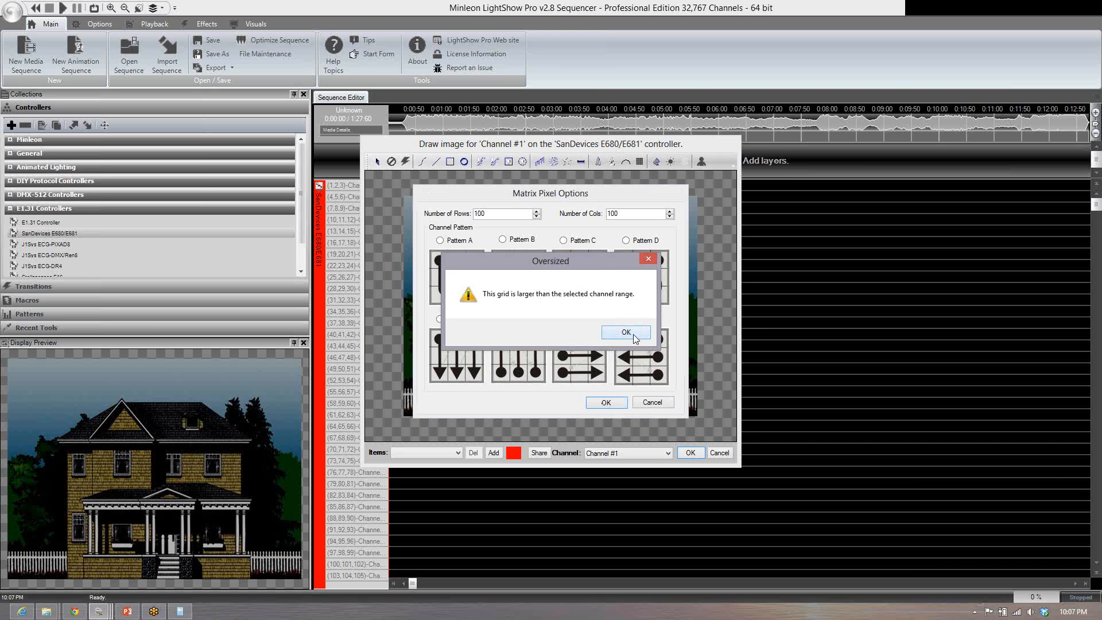
{"action": "left_click", "coordinate": [632, 334]}
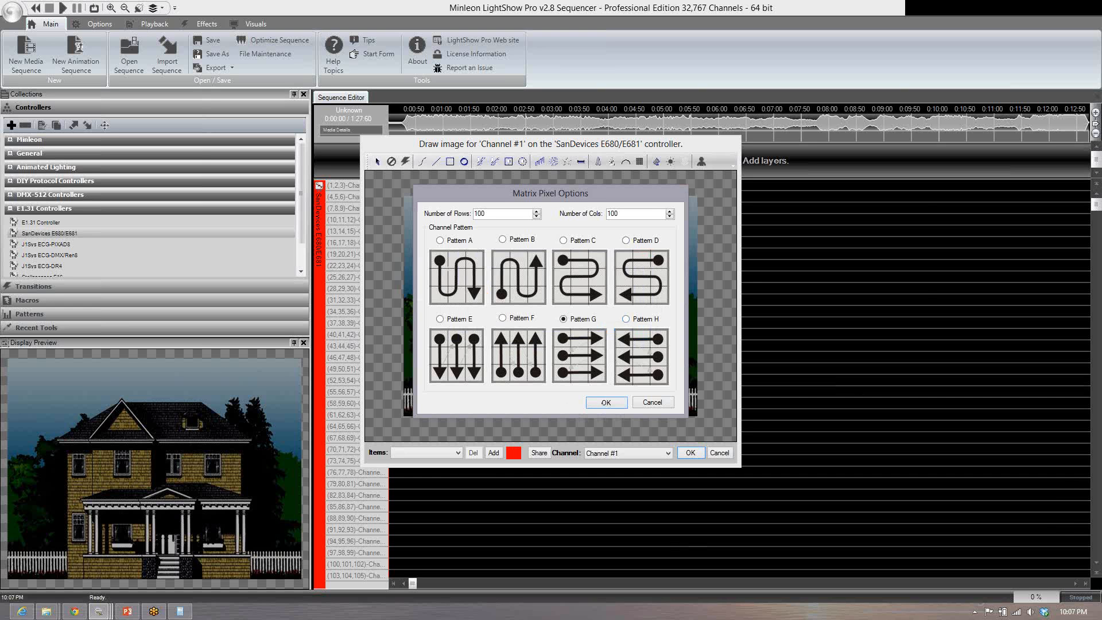
Step: Switch to the Calculator and divide 1000 by 100 to work out the number of matrix columns
{"action": "left_click", "coordinate": [180, 611]}
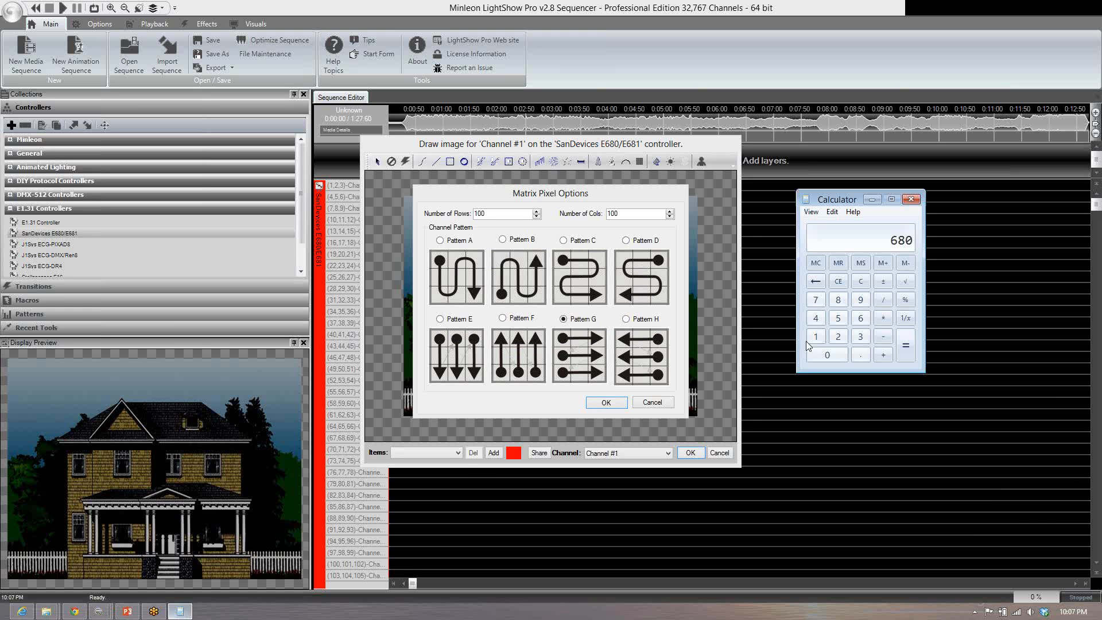
{"action": "left_click", "coordinate": [816, 337]}
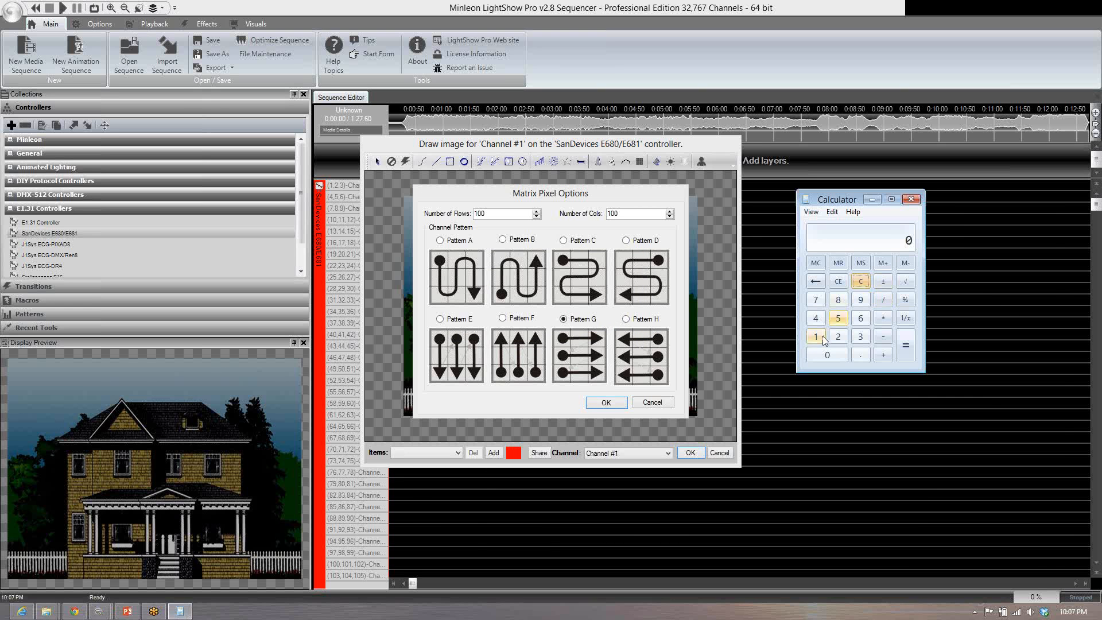
{"action": "left_click", "coordinate": [827, 355]}
{"action": "left_click", "coordinate": [826, 354]}
{"action": "left_click", "coordinate": [826, 354]}
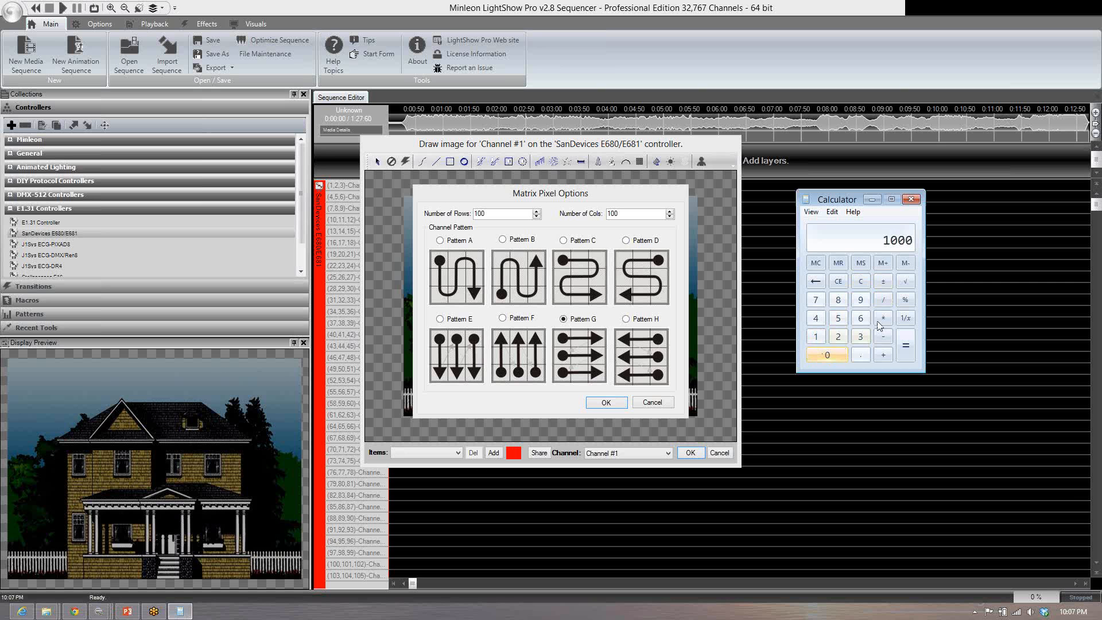
{"action": "left_click", "coordinate": [883, 299]}
{"action": "left_click", "coordinate": [817, 342]}
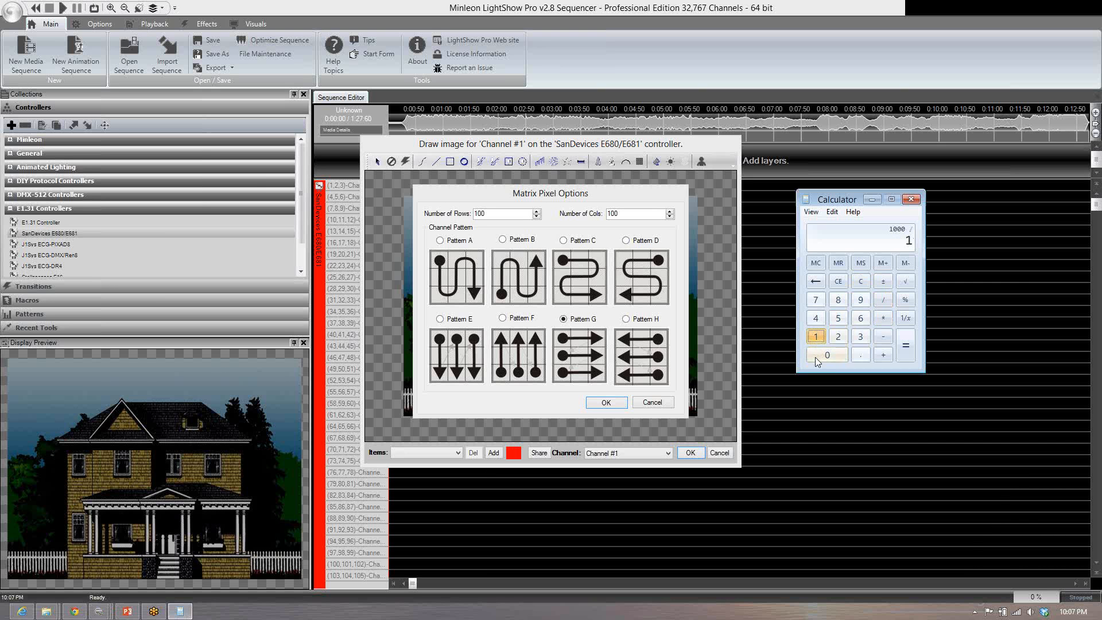
{"action": "left_click", "coordinate": [815, 357]}
{"action": "left_click", "coordinate": [814, 356]}
{"action": "left_click", "coordinate": [905, 350]}
Step: Set the matrix columns to 10, apply it with 100 rows and Pattern G, and accept the drawn channel images
{"action": "left_click_drag", "start_coordinate": [629, 214], "coordinate": [571, 221]}
{"action": "type", "text": "1"}
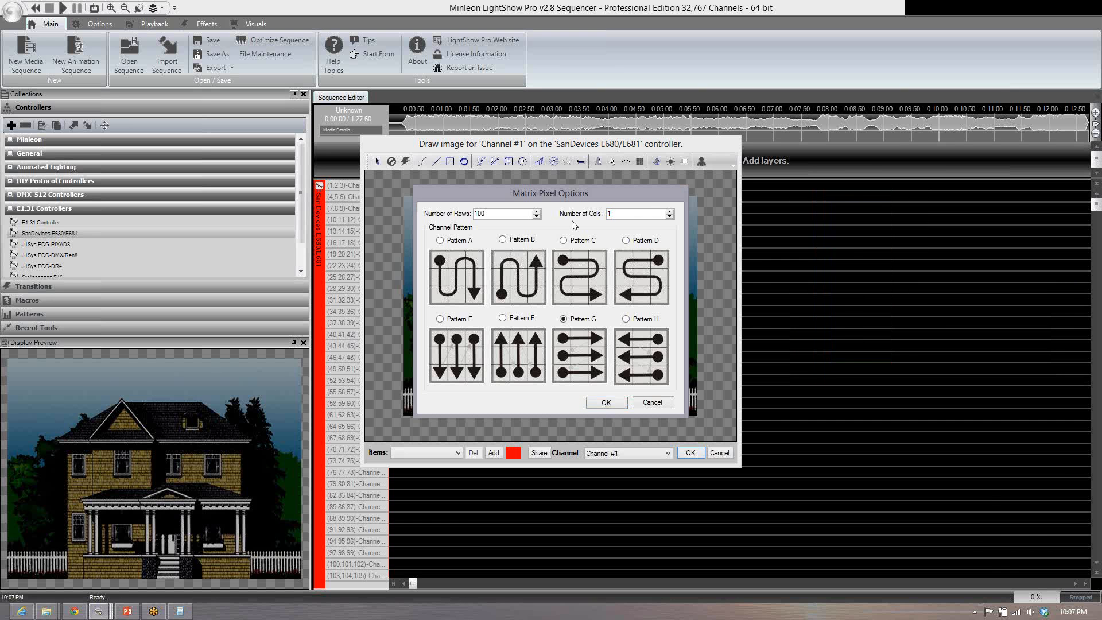
{"action": "left_click", "coordinate": [600, 403]}
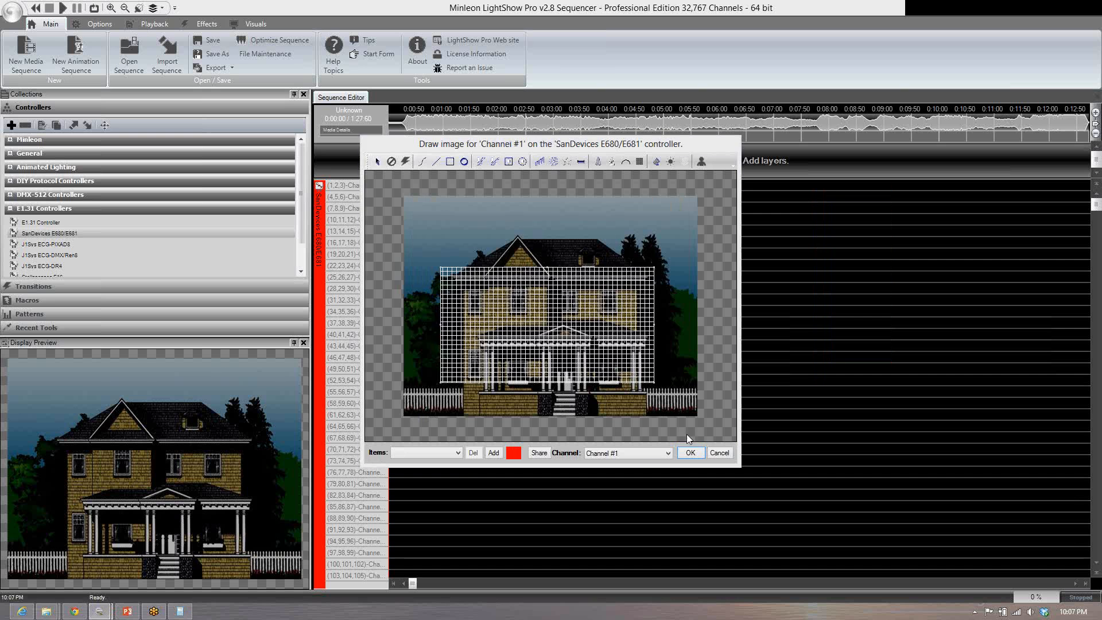
{"action": "left_click", "coordinate": [649, 333]}
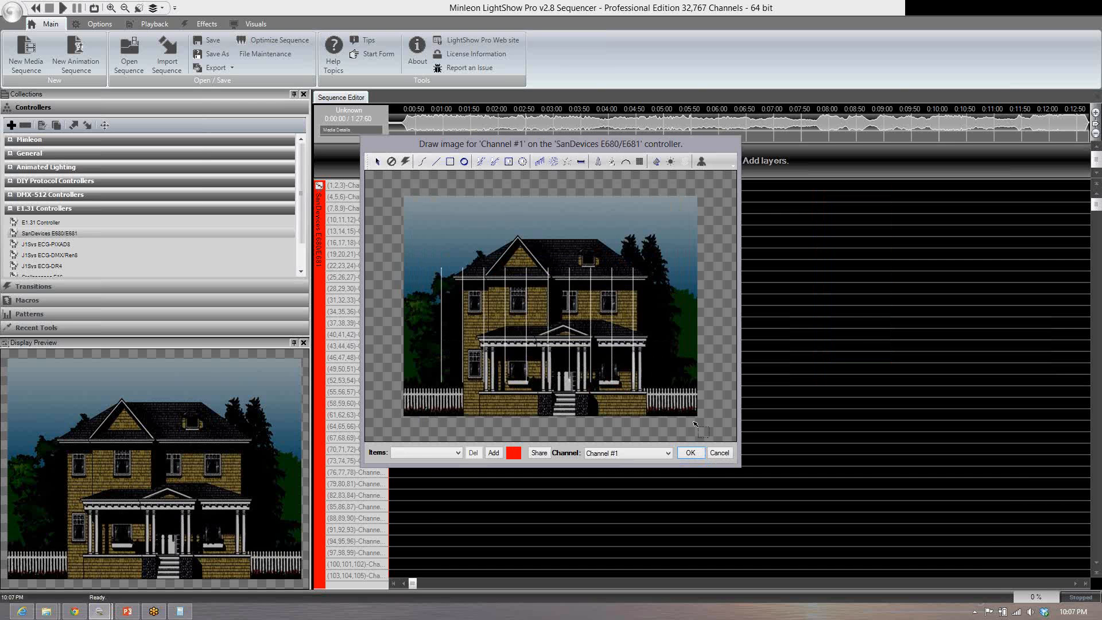
{"action": "left_click", "coordinate": [690, 453]}
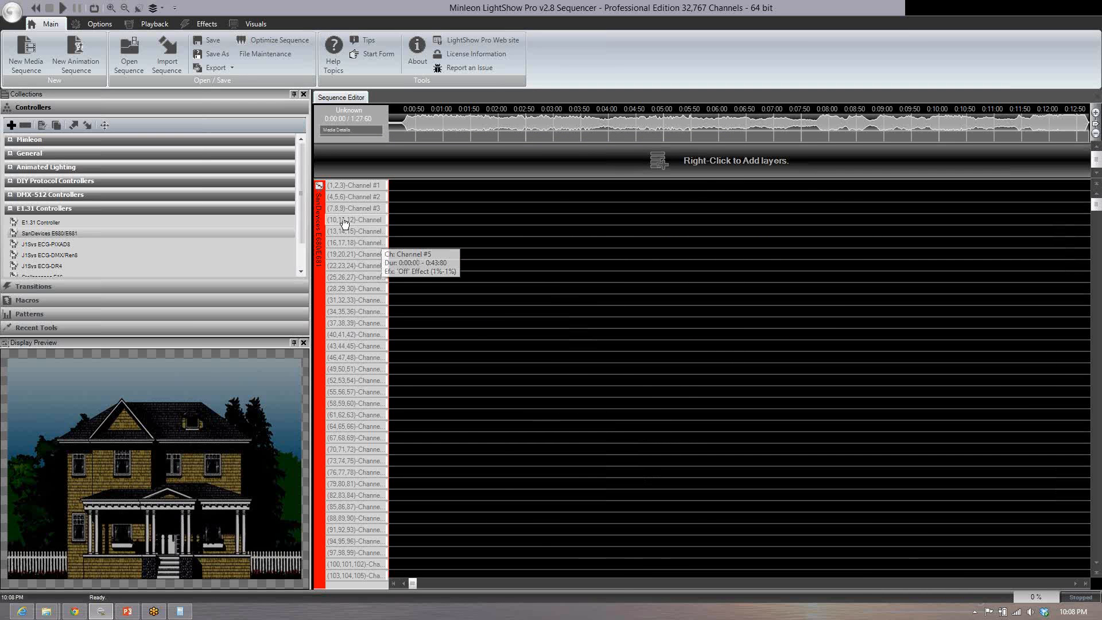
Step: Create an RGB layer in the layer area above the SanDevices controller's channels
{"action": "right_click", "coordinate": [321, 220]}
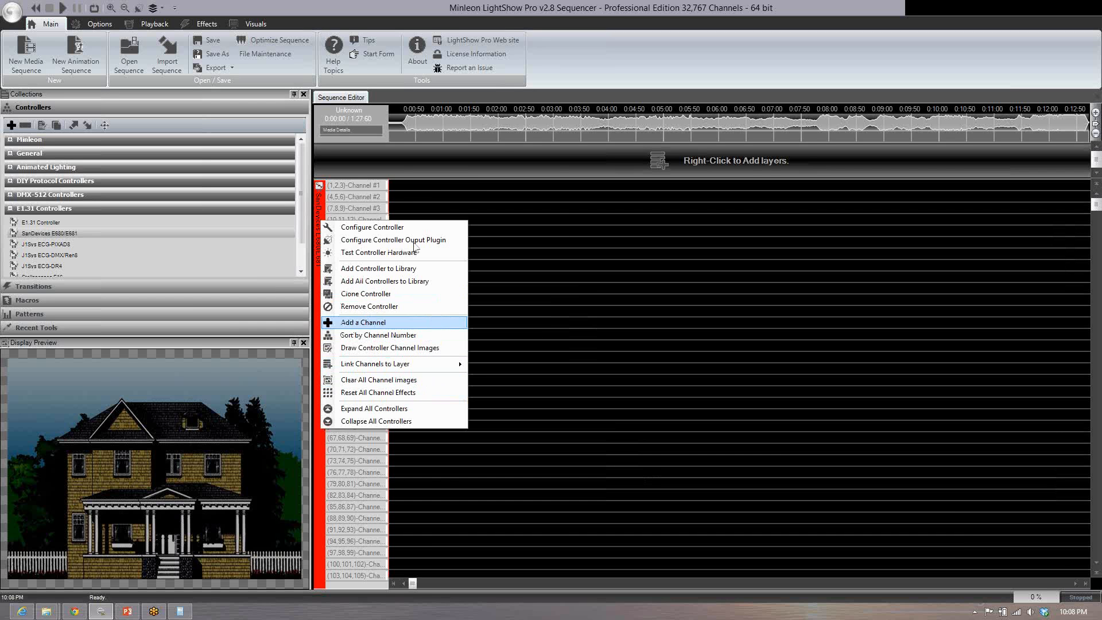
{"action": "right_click", "coordinate": [437, 169]}
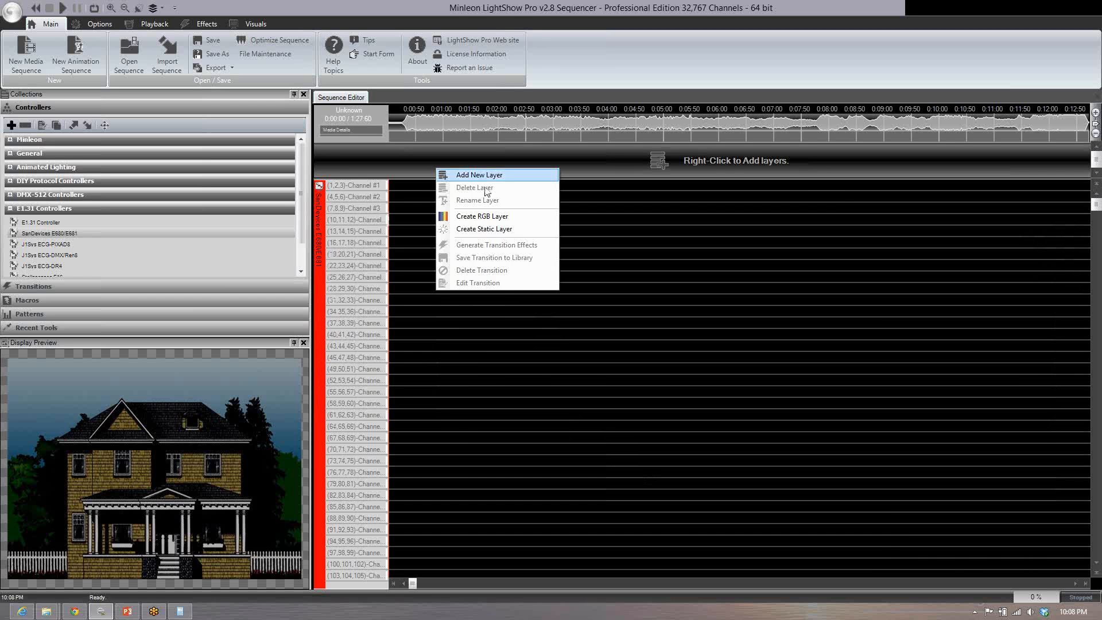
{"action": "left_click", "coordinate": [492, 217]}
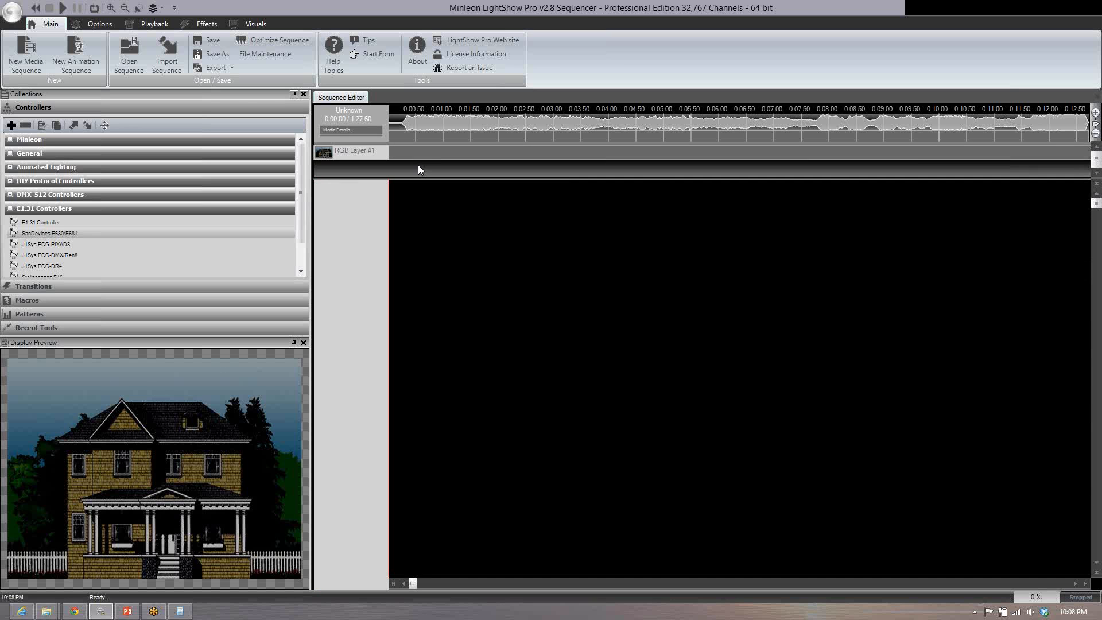
{"action": "left_click", "coordinate": [332, 155]}
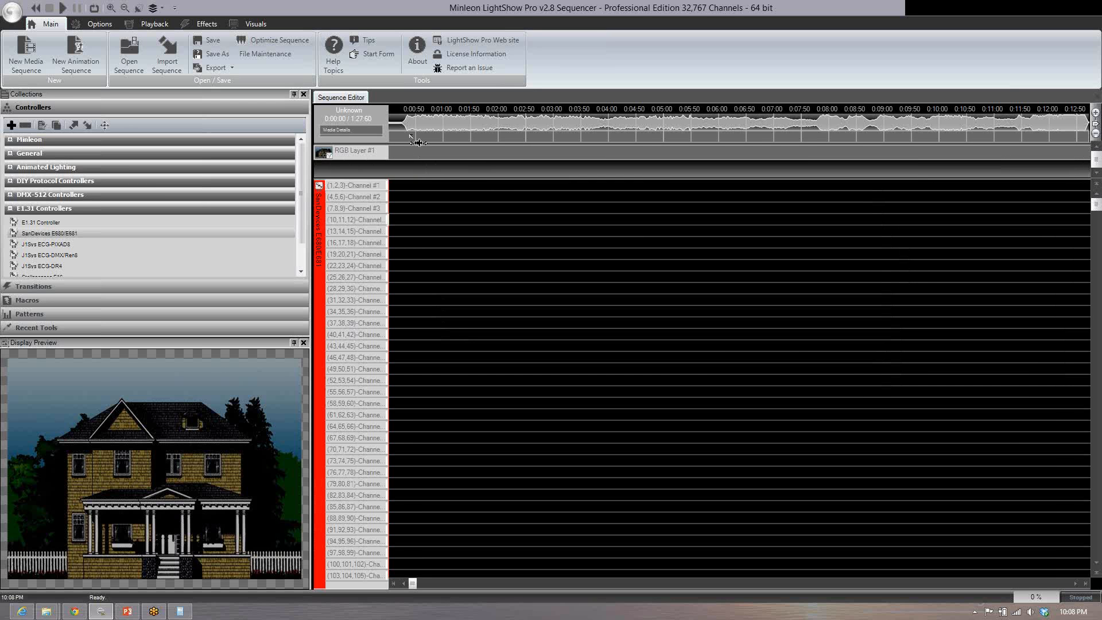
Step: Insert one time interval near the start of the waveform and another at about the 0:08:50 mark
{"action": "right_click", "coordinate": [403, 134]}
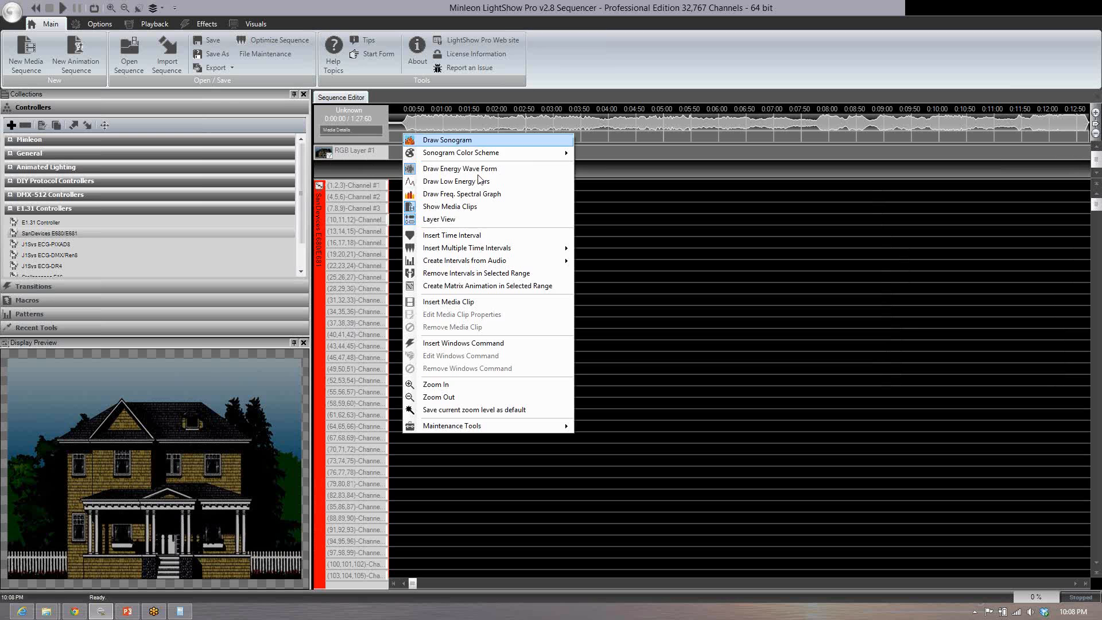
{"action": "left_click", "coordinate": [492, 236]}
{"action": "right_click", "coordinate": [869, 135]}
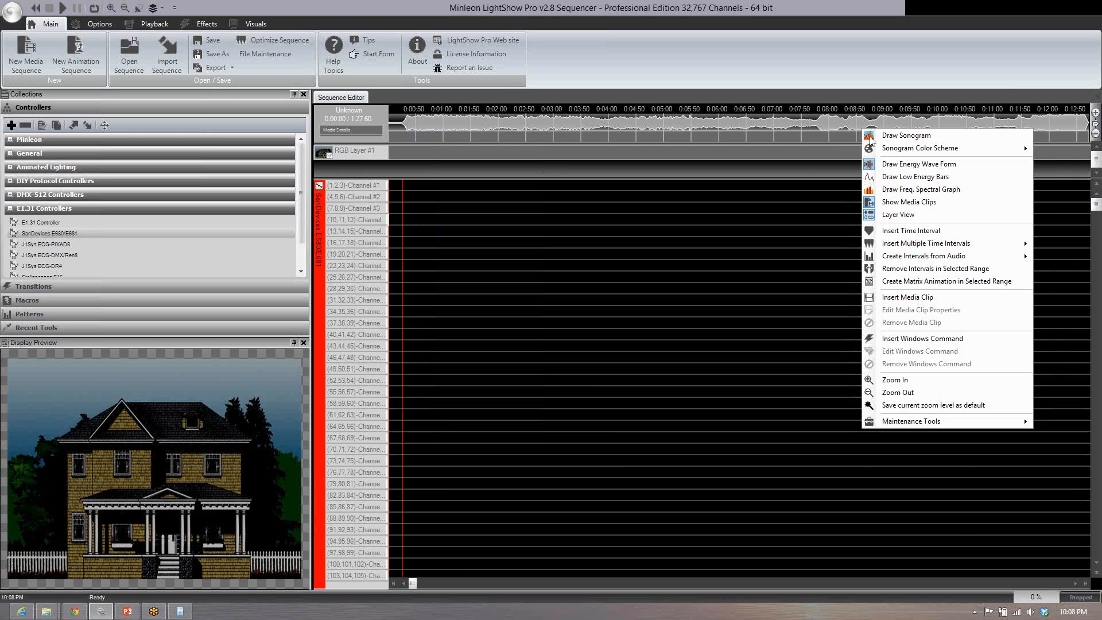
{"action": "left_click", "coordinate": [911, 230]}
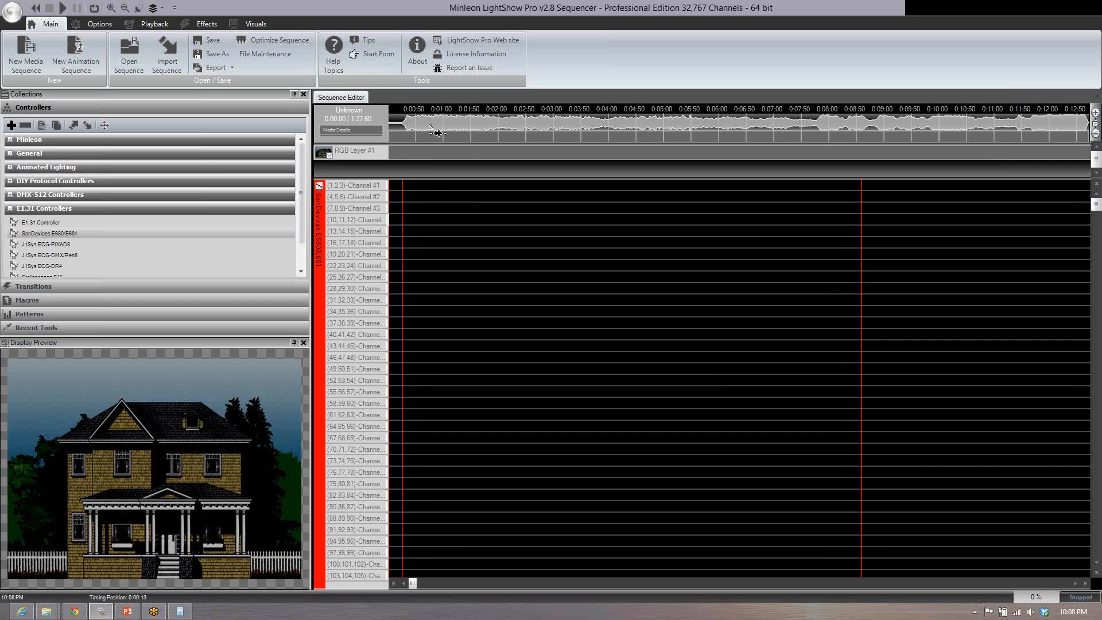
Step: Select the long interval on Channel #2 and insert 12 equally spaced intervals within the selected interval range
{"action": "left_click", "coordinate": [472, 198]}
{"action": "right_click", "coordinate": [471, 197]}
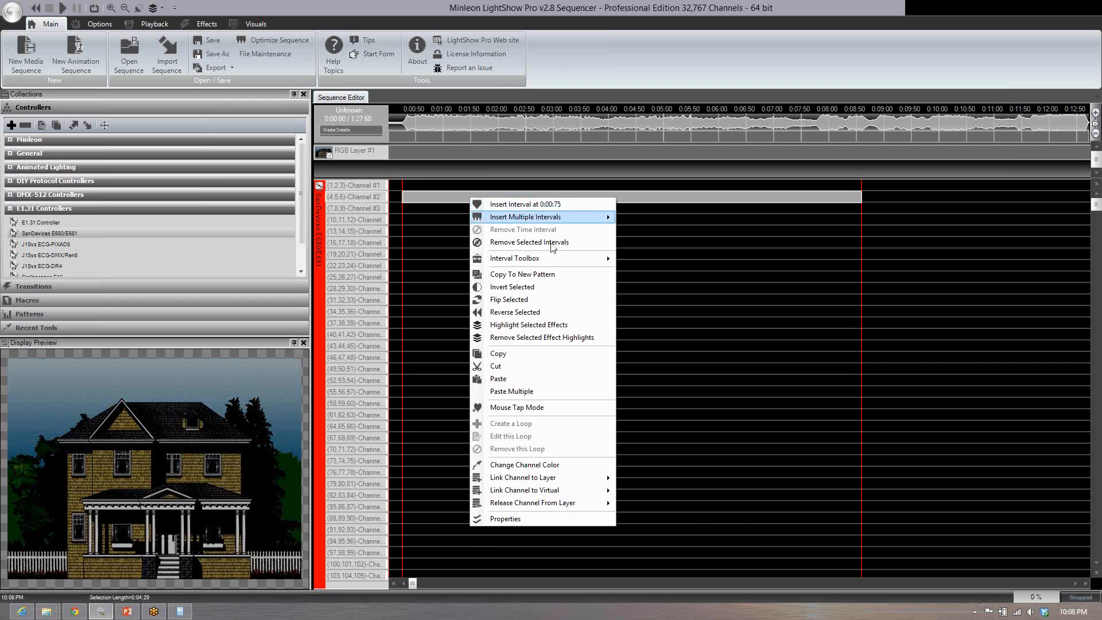
{"action": "mouse_move", "coordinate": [595, 223]}
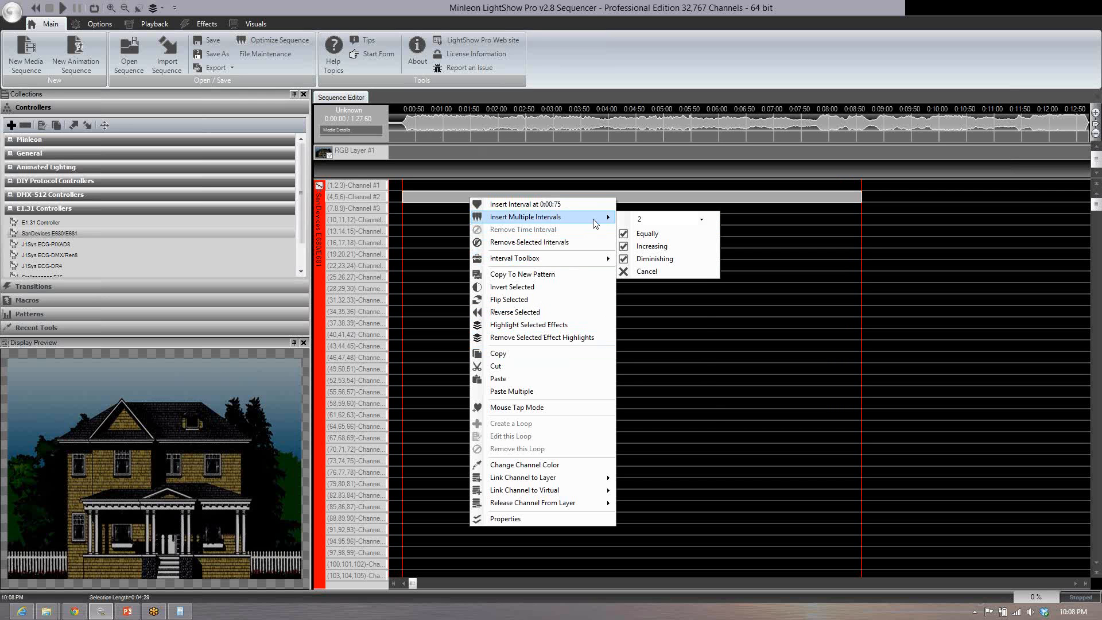
{"action": "left_click", "coordinate": [702, 219]}
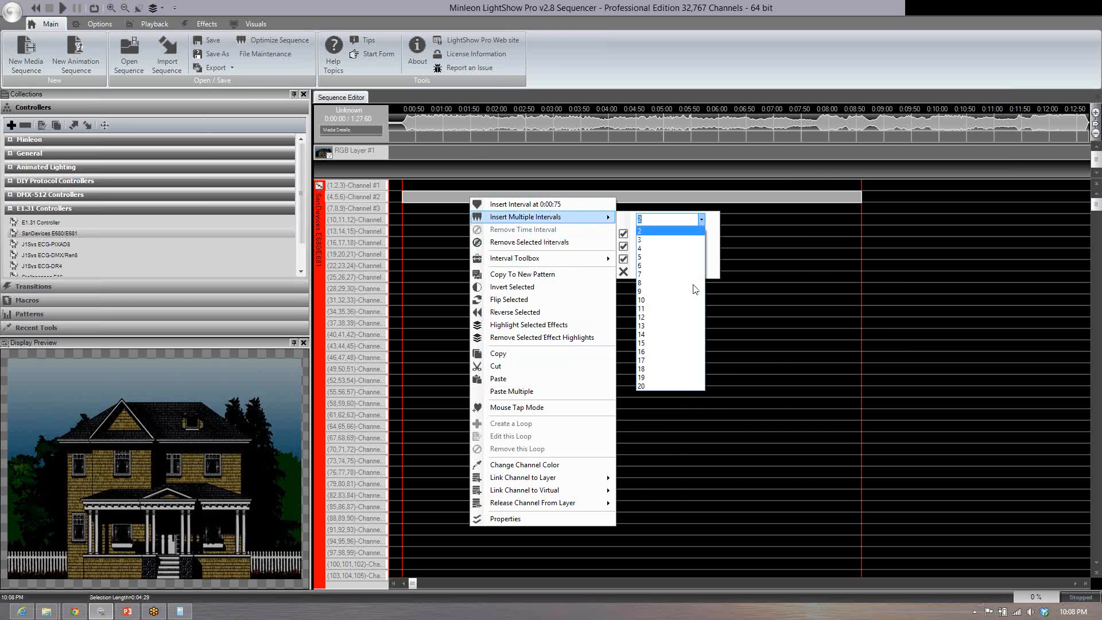
{"action": "left_click", "coordinate": [655, 321]}
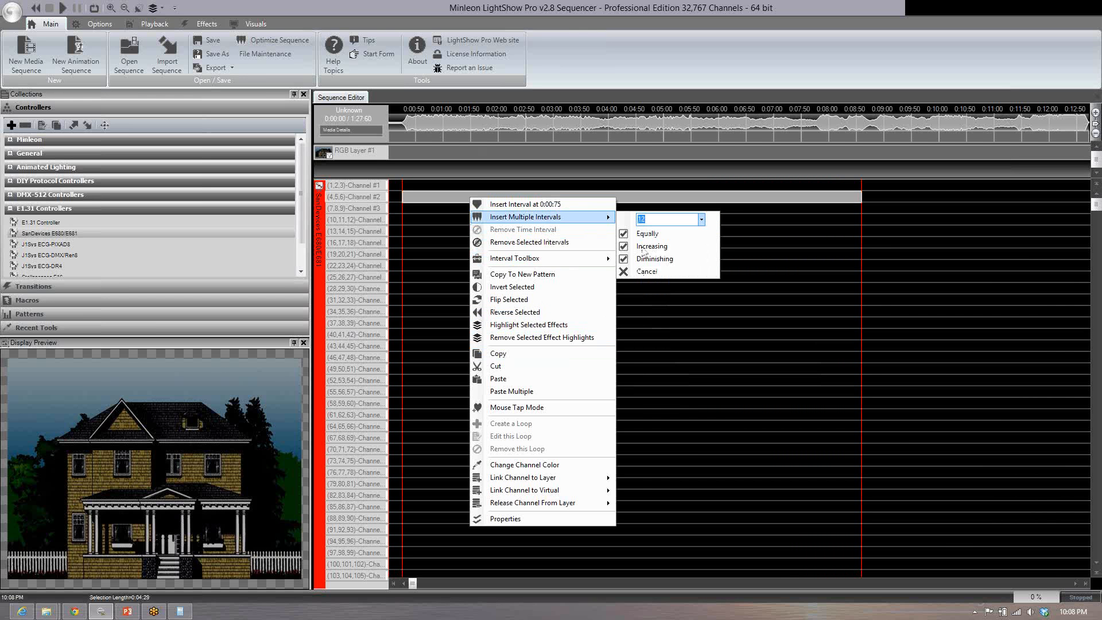
{"action": "left_click", "coordinate": [646, 234]}
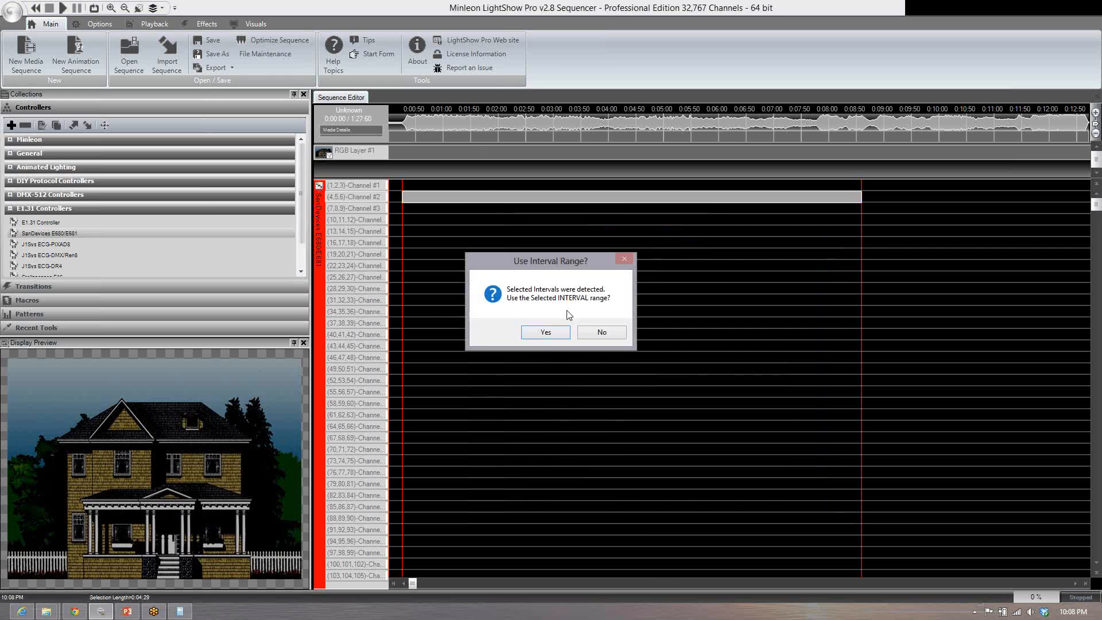
{"action": "left_click", "coordinate": [552, 337]}
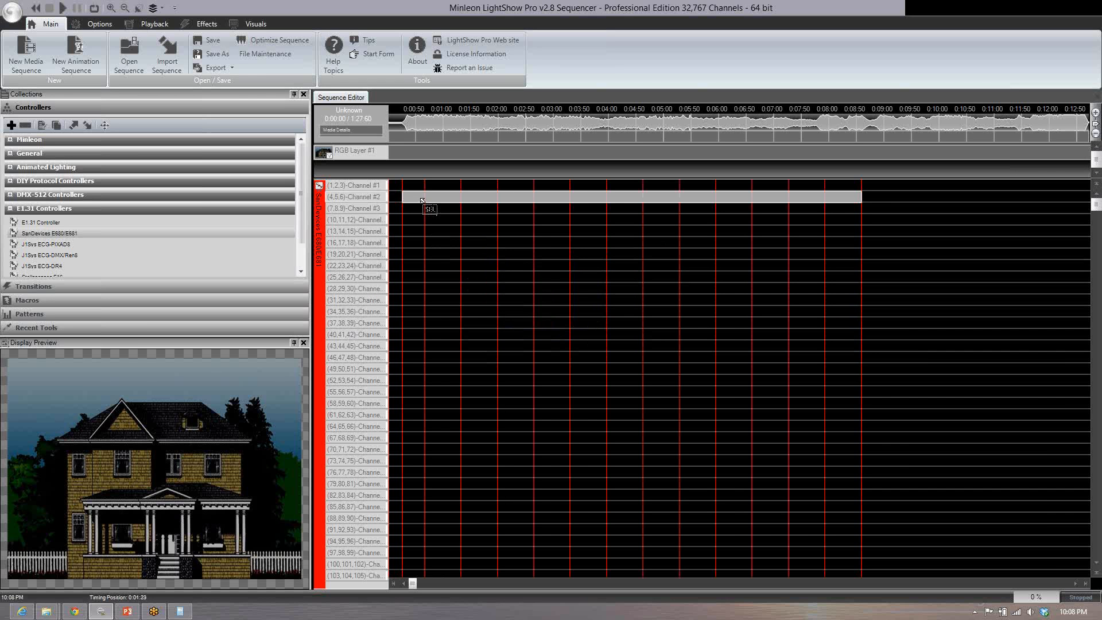
Step: Try to draw a Linear Chase diagonally from Channel #1 to channel (88,89,90) across all the intervals, without a blend
{"action": "left_click", "coordinate": [419, 188]}
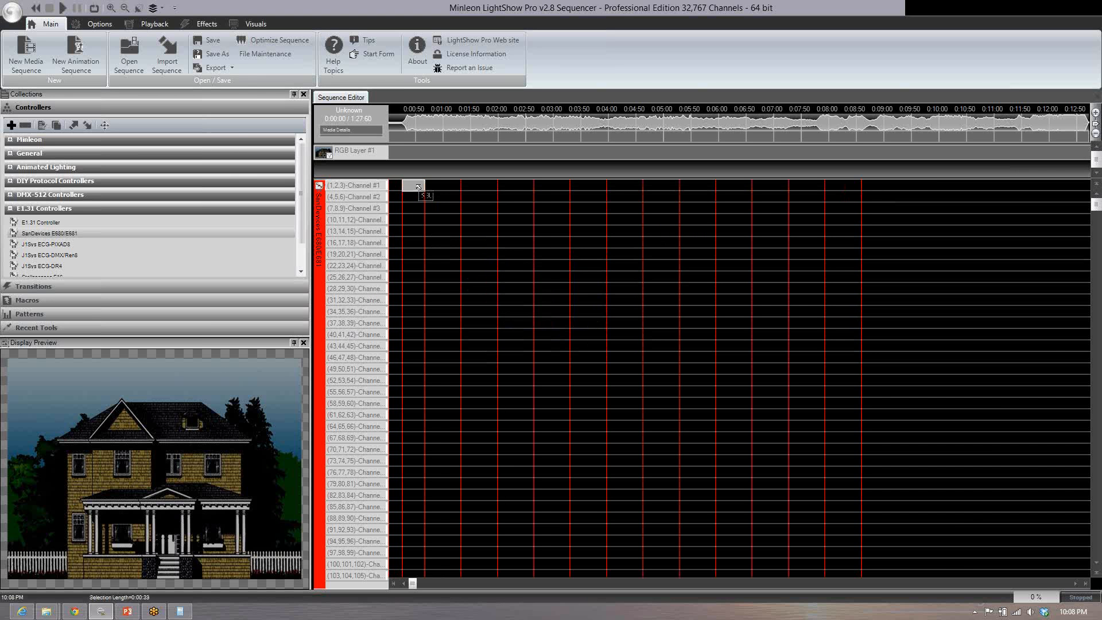
{"action": "left_click_drag", "start_coordinate": [418, 188], "coordinate": [531, 257]}
{"action": "left_click", "coordinate": [661, 277]}
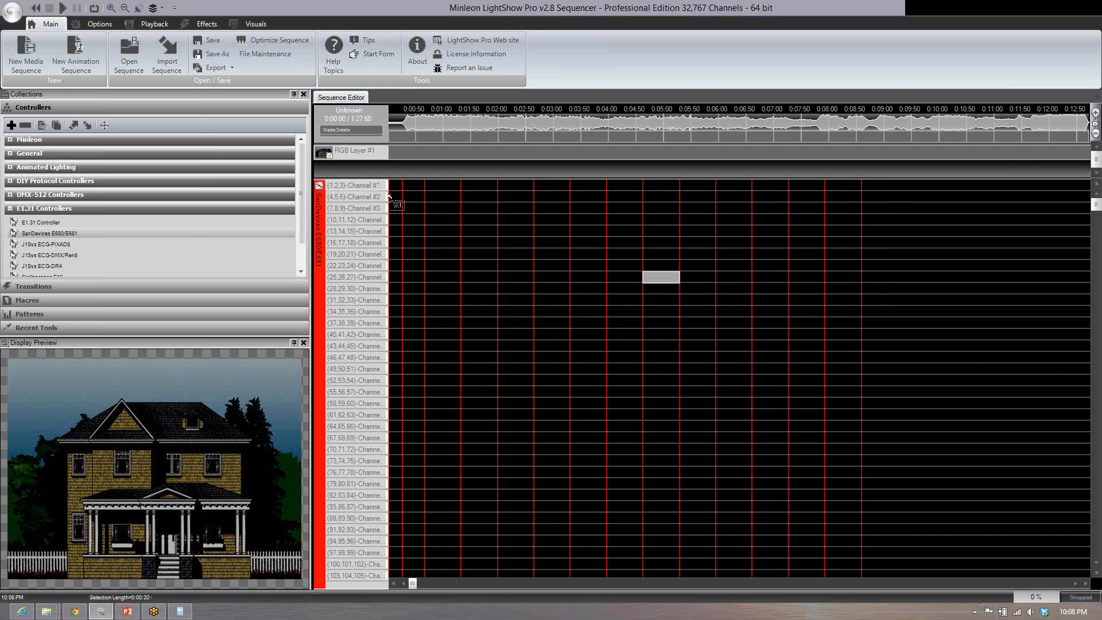
{"action": "left_click_drag", "start_coordinate": [389, 197], "coordinate": [842, 525]}
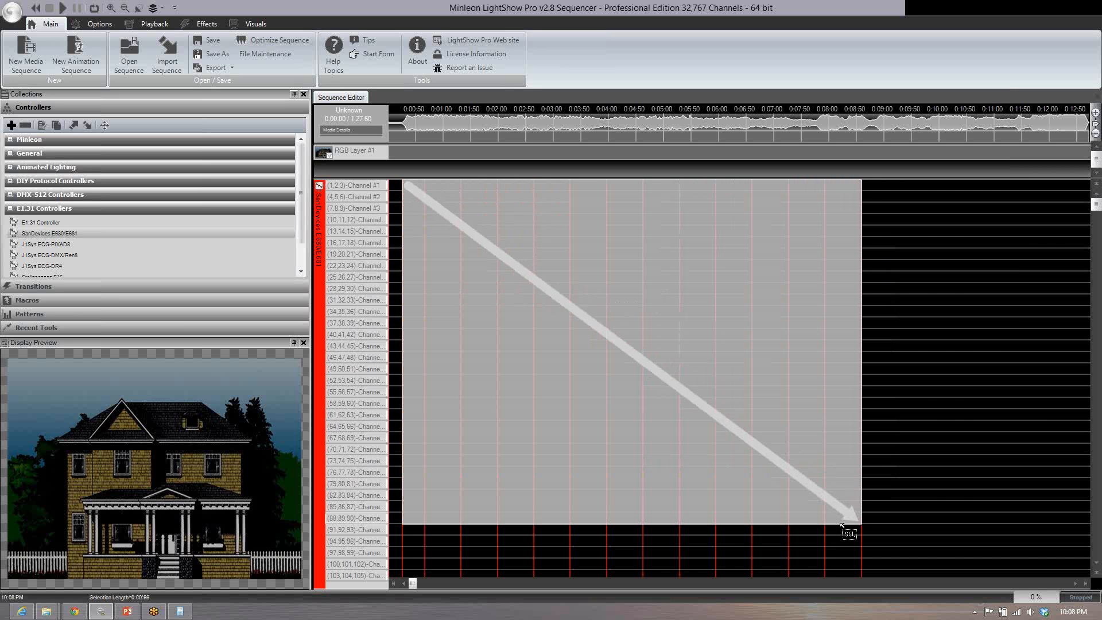
{"action": "left_click_drag", "start_coordinate": [842, 526], "coordinate": [840, 522]}
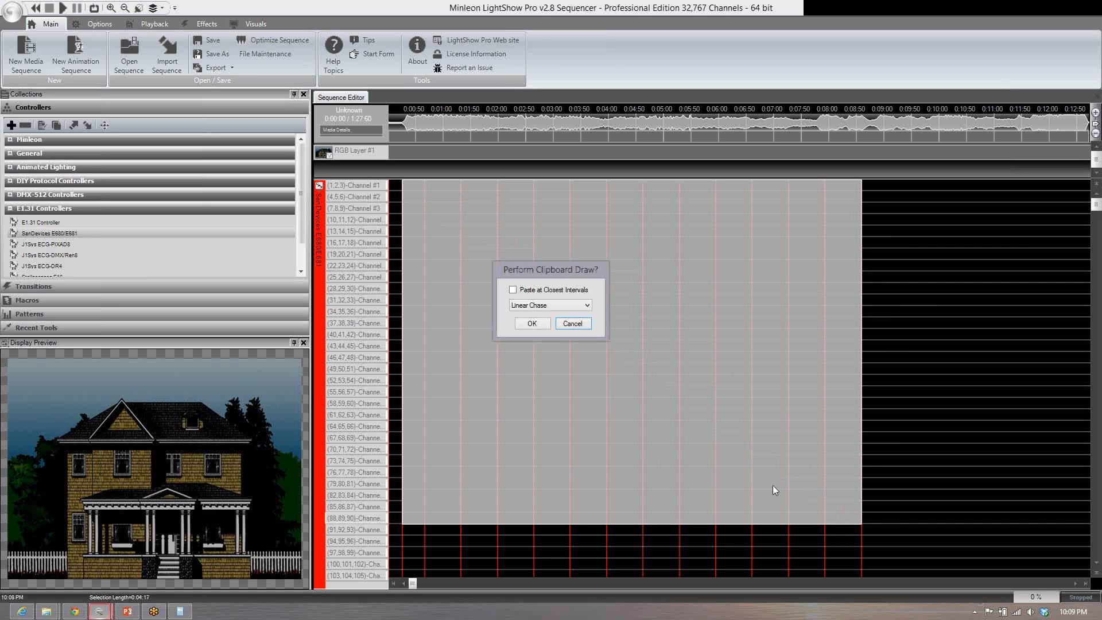
{"action": "left_click", "coordinate": [535, 325]}
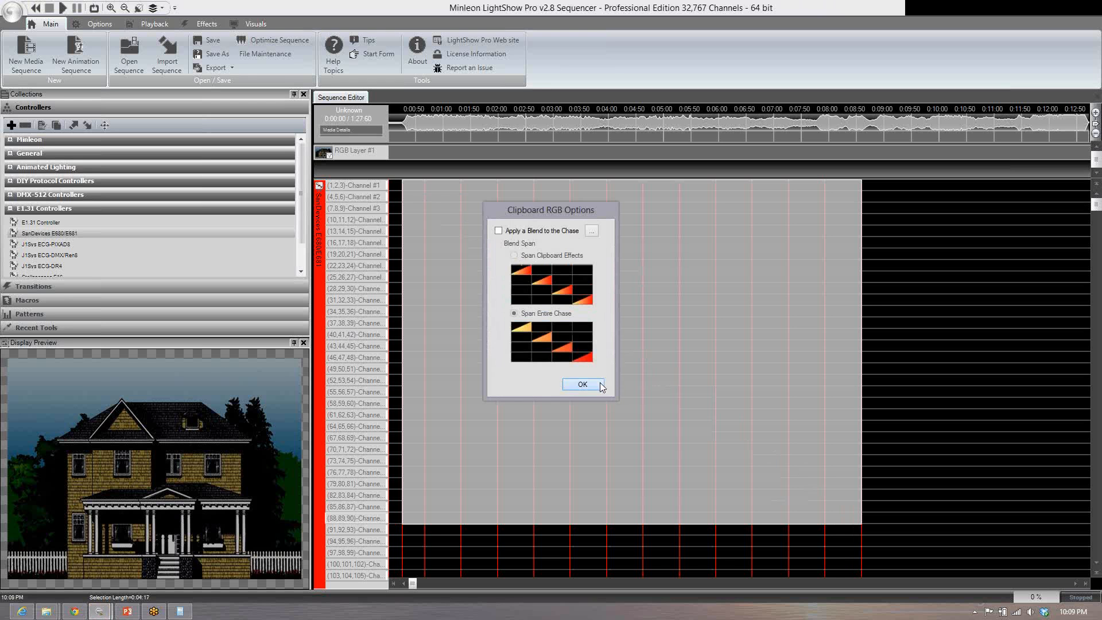
{"action": "left_click", "coordinate": [581, 385]}
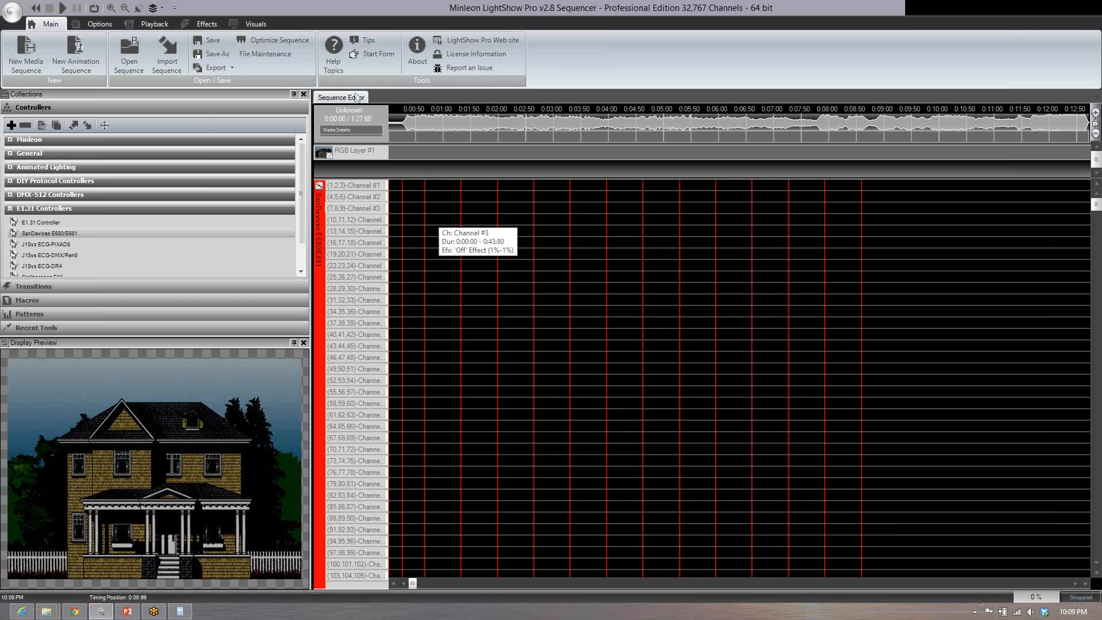
Step: Choose the On effect and try a Linear Chase from Channel #1 to channel (88,89,90) across the intervals, without a blend
{"action": "left_click", "coordinate": [195, 23]}
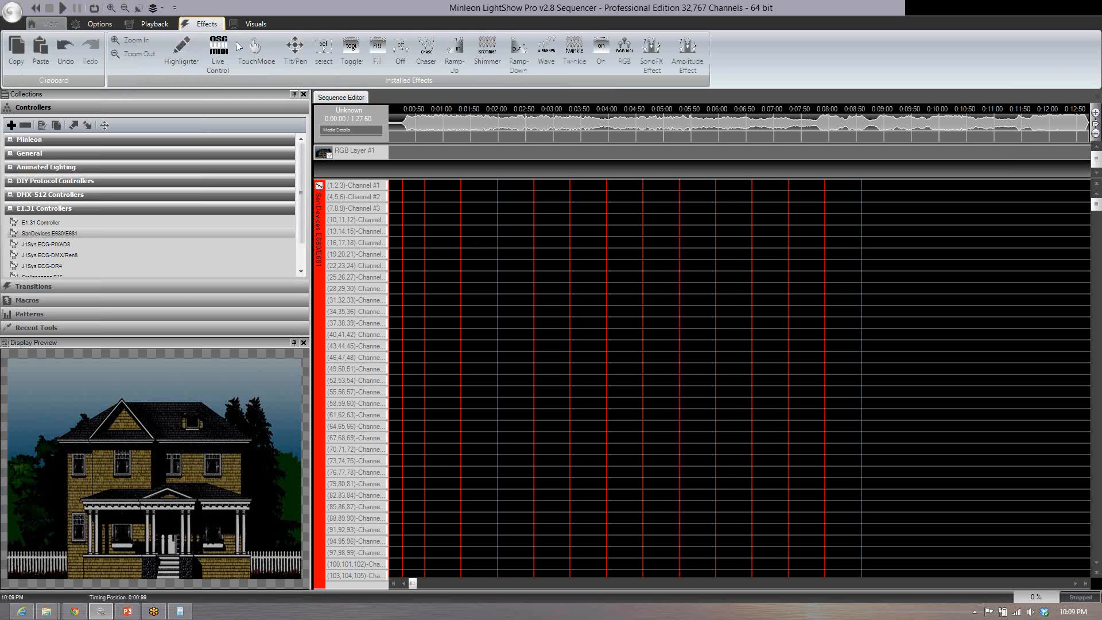
{"action": "left_click", "coordinate": [601, 50]}
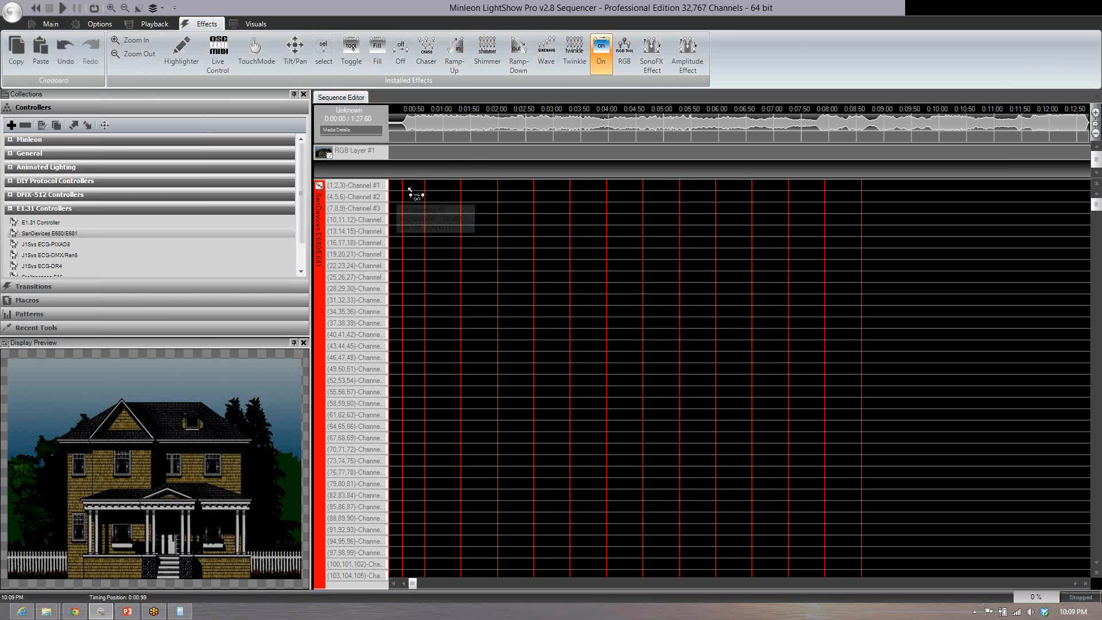
{"action": "left_click_drag", "start_coordinate": [409, 188], "coordinate": [836, 526]}
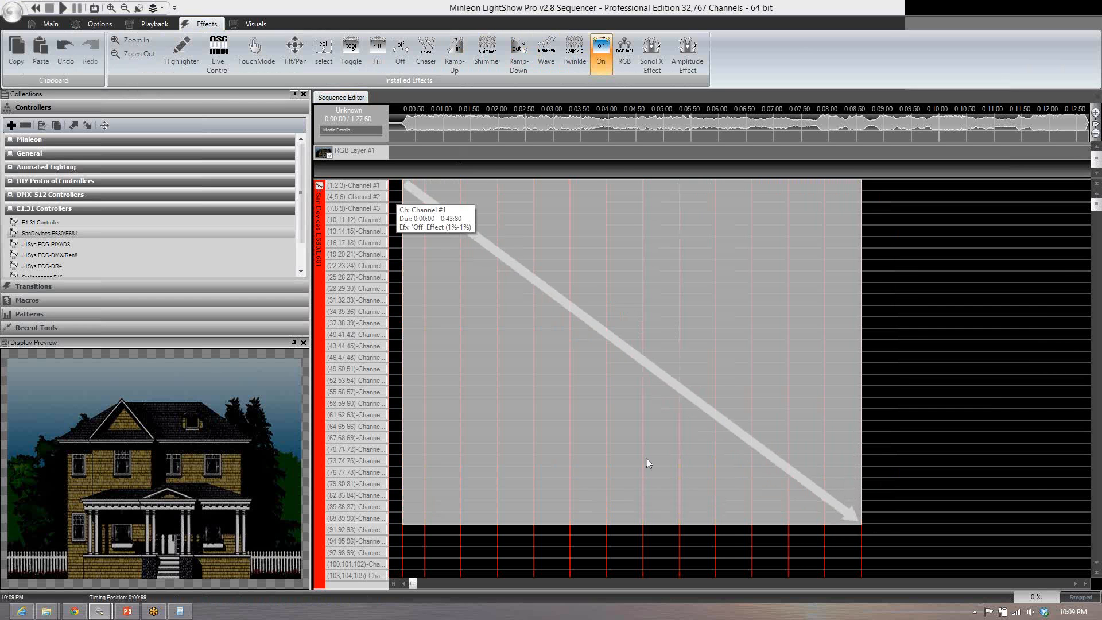
{"action": "left_click", "coordinate": [542, 326]}
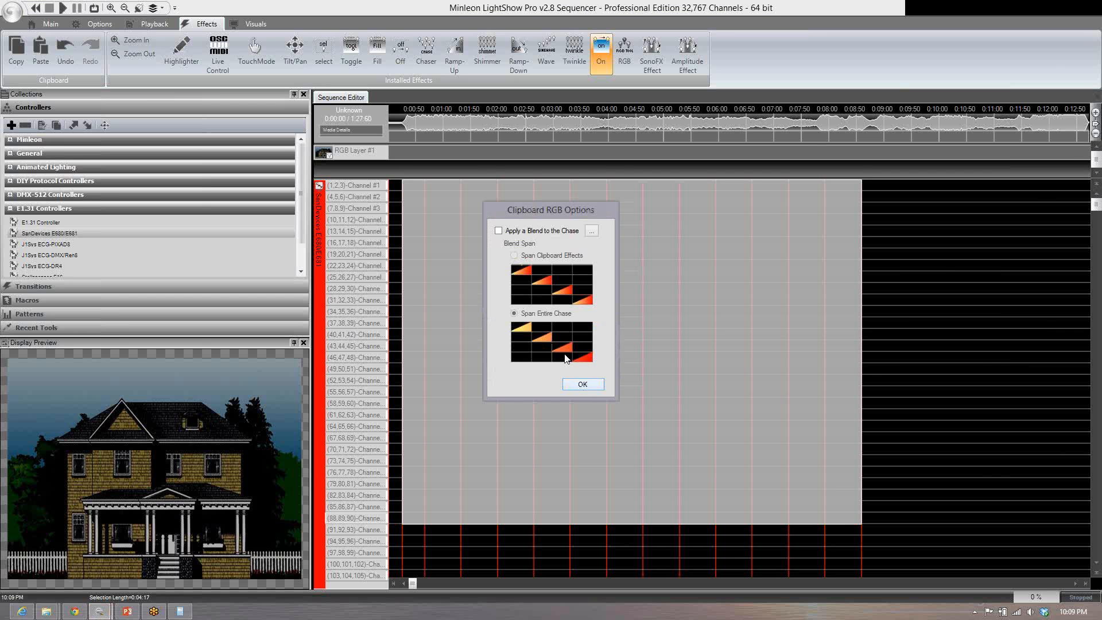
{"action": "left_click", "coordinate": [587, 388]}
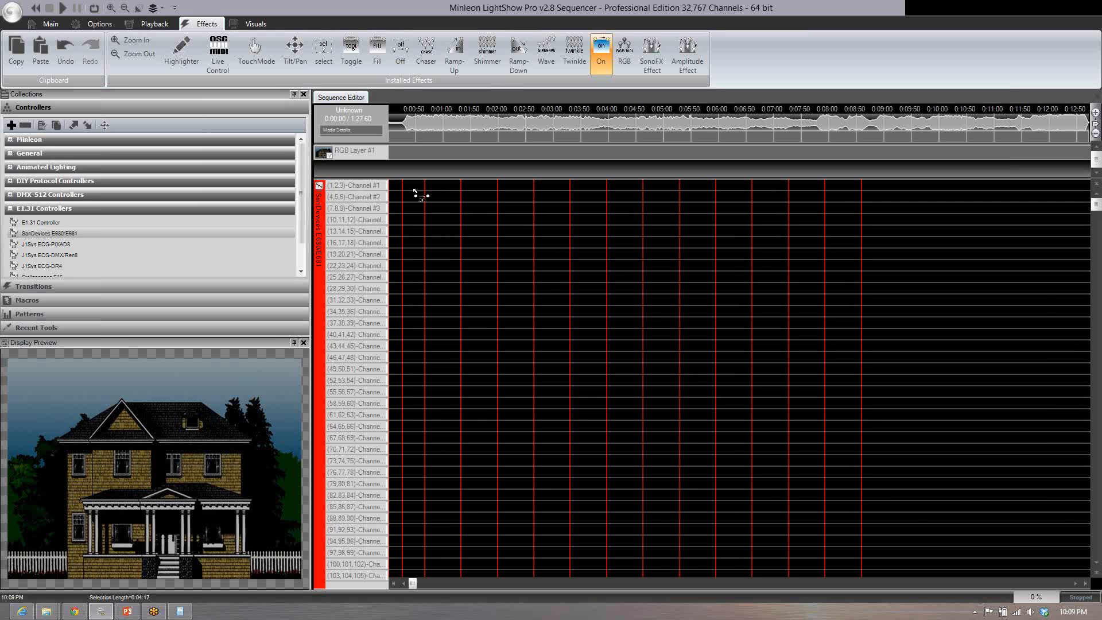
{"action": "left_click_drag", "start_coordinate": [421, 191], "coordinate": [859, 524]}
{"action": "left_click_drag", "start_coordinate": [794, 415], "coordinate": [842, 487]}
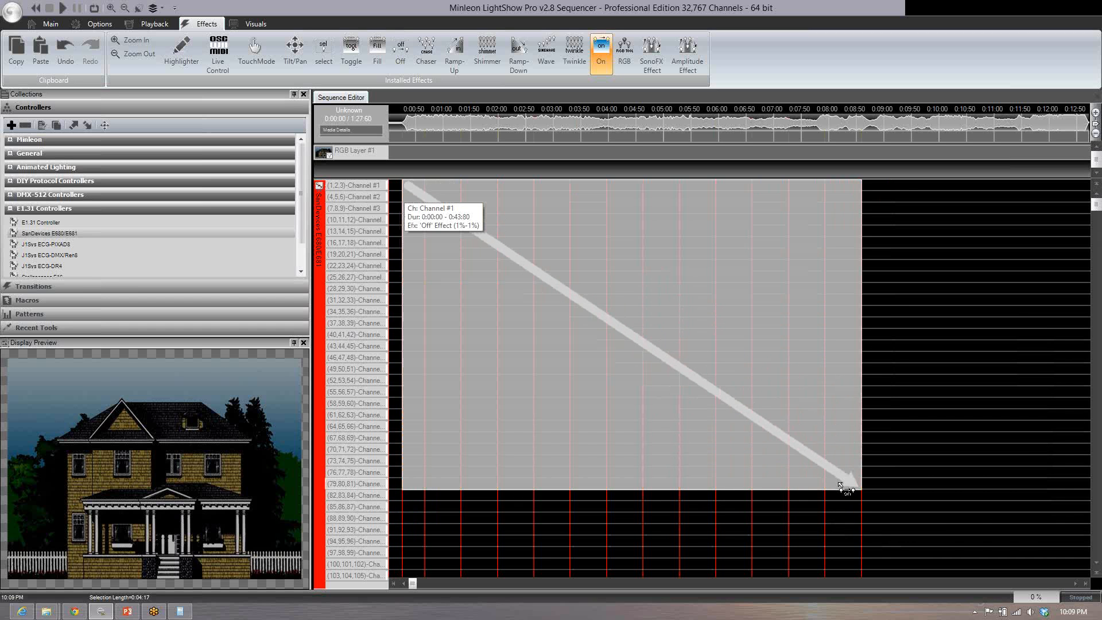
{"action": "left_click_drag", "start_coordinate": [839, 487], "coordinate": [837, 484]}
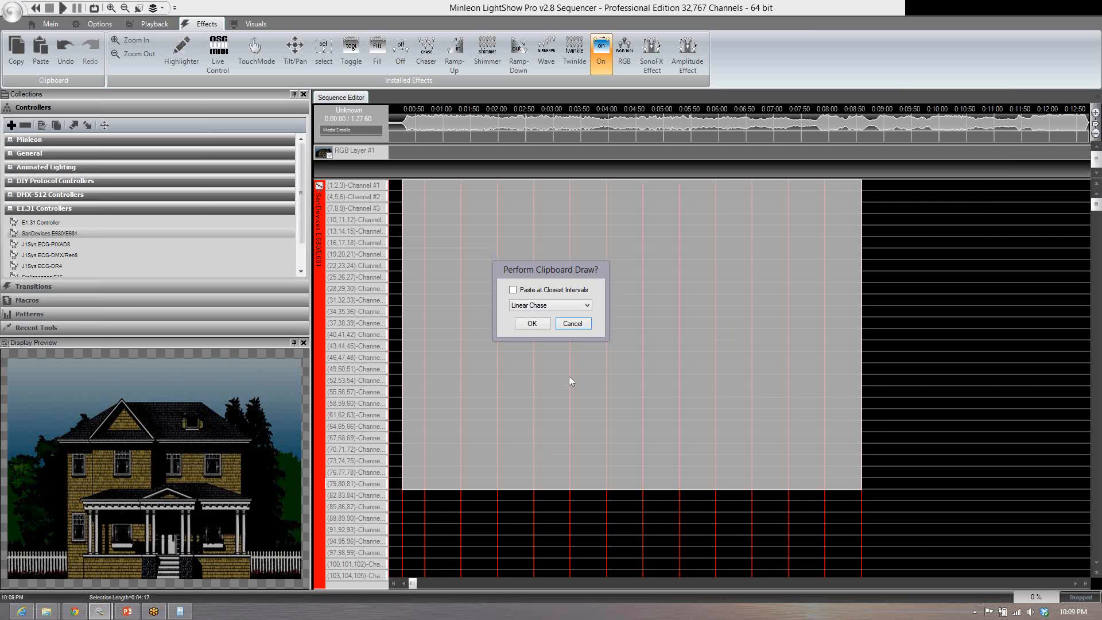
{"action": "left_click", "coordinate": [572, 324]}
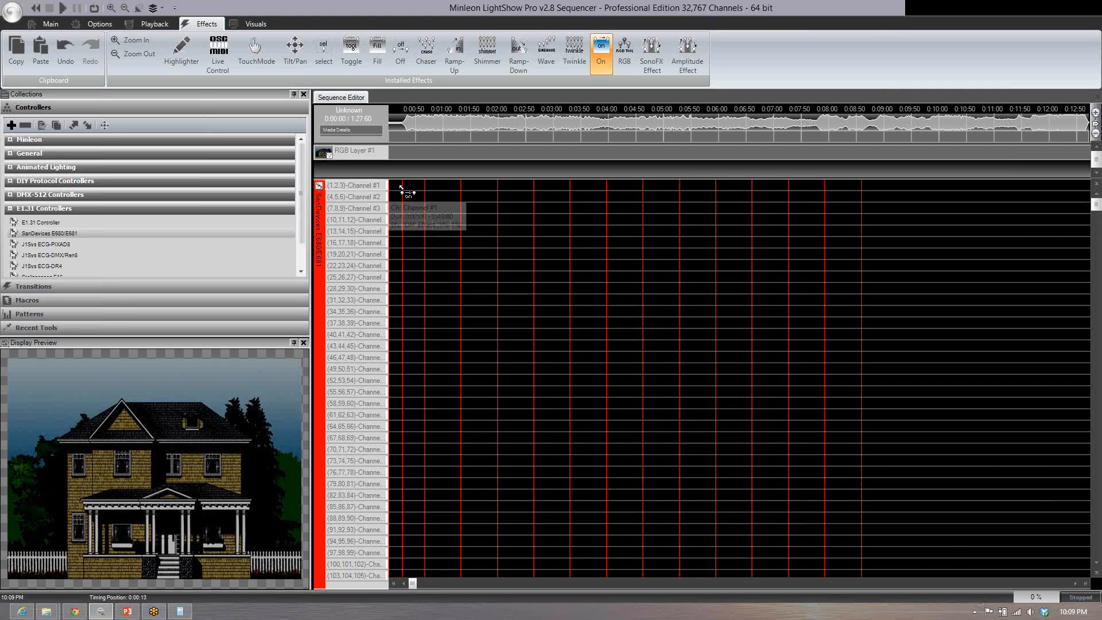
Step: Try a Linear Chase of the On effect from Channel #1 down to channel (91,92,93) across all the intervals
{"action": "left_click_drag", "start_coordinate": [400, 188], "coordinate": [838, 540]}
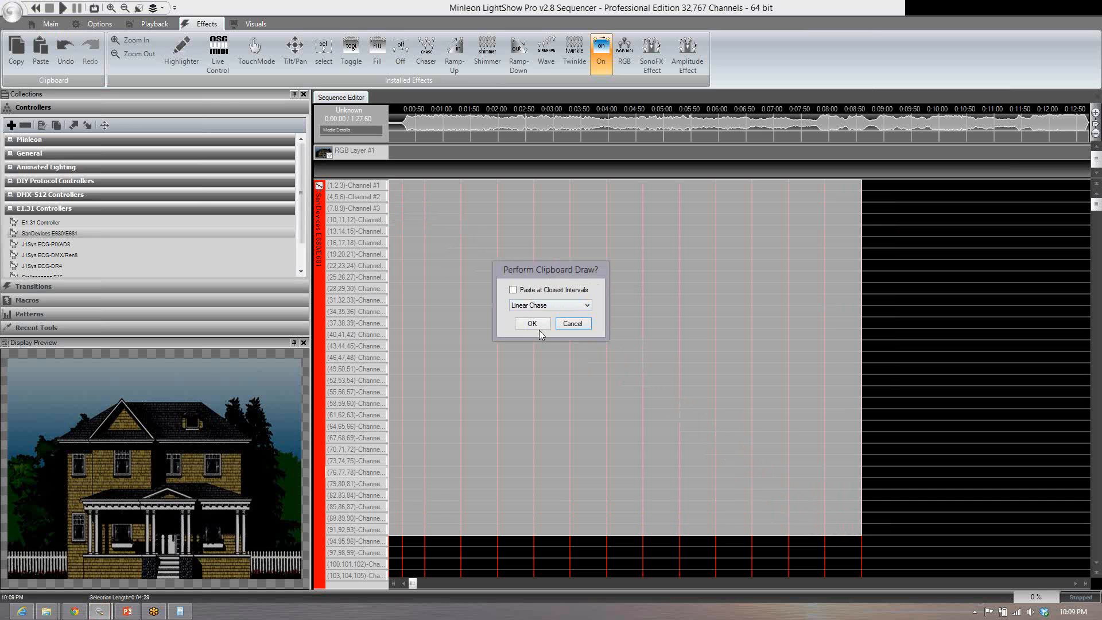
{"action": "left_click", "coordinate": [529, 289]}
{"action": "left_click", "coordinate": [529, 306]}
{"action": "left_click", "coordinate": [529, 314]}
{"action": "left_click", "coordinate": [533, 323]}
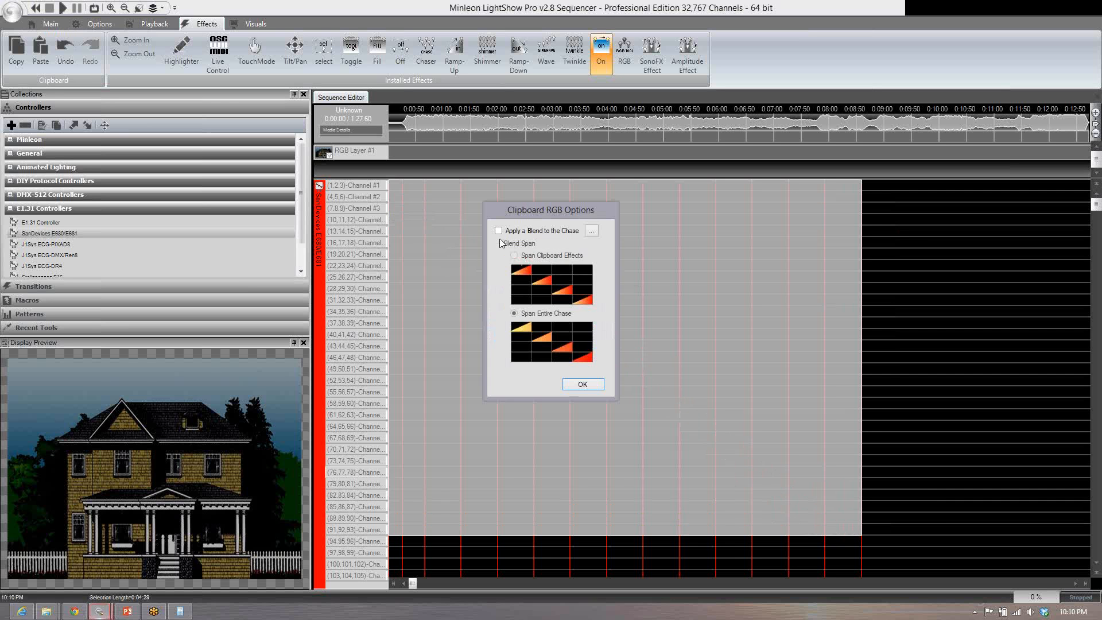
Step: Apply a blend to the chase running from blue to yellow, with the blend spanning the entire chase
{"action": "left_click", "coordinate": [499, 230]}
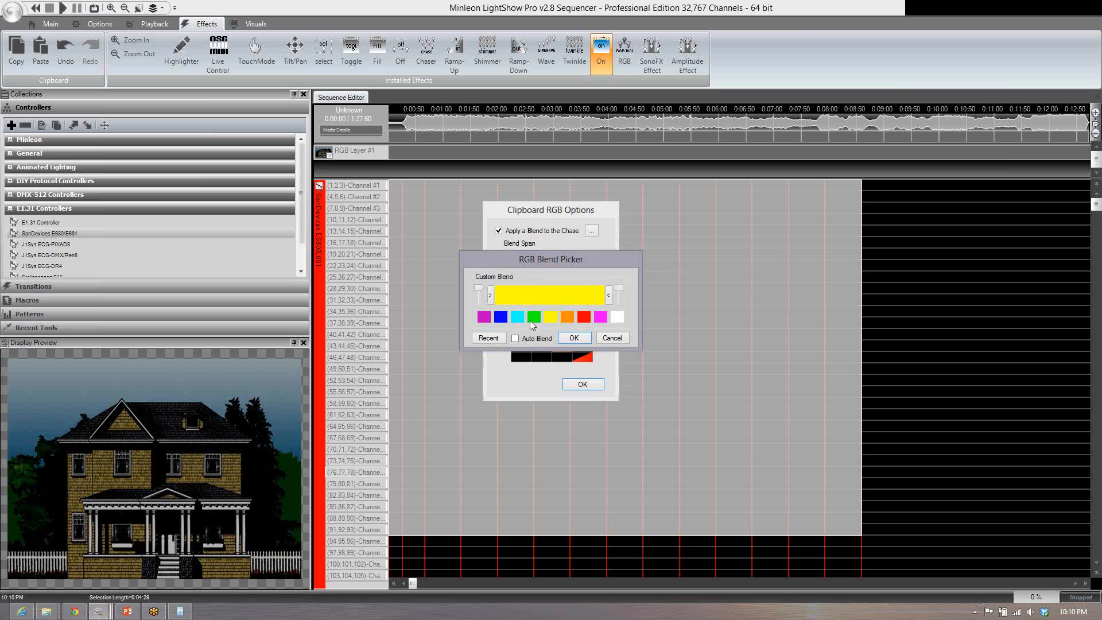
{"action": "double_click", "coordinate": [496, 300]}
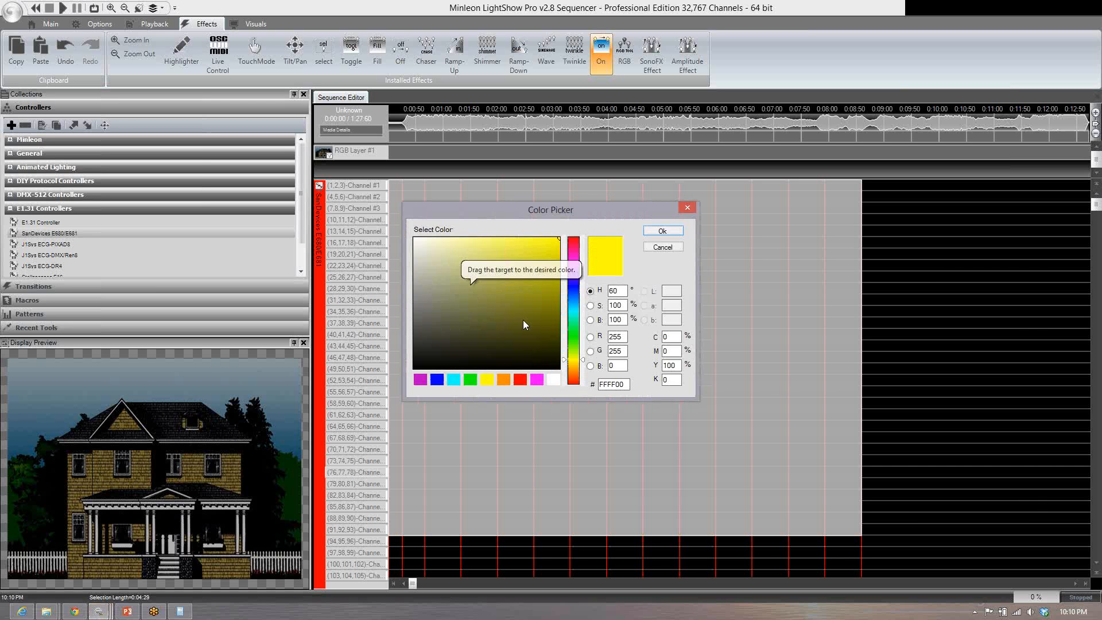
{"action": "left_click", "coordinate": [436, 380]}
{"action": "left_click", "coordinate": [663, 231]}
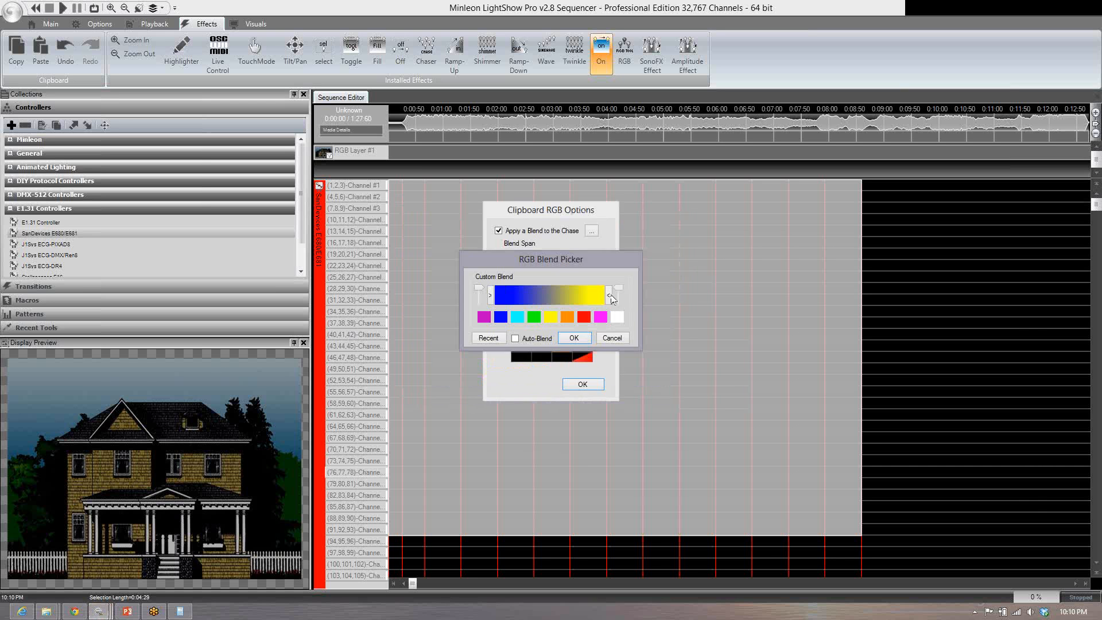
{"action": "left_click", "coordinate": [587, 339]}
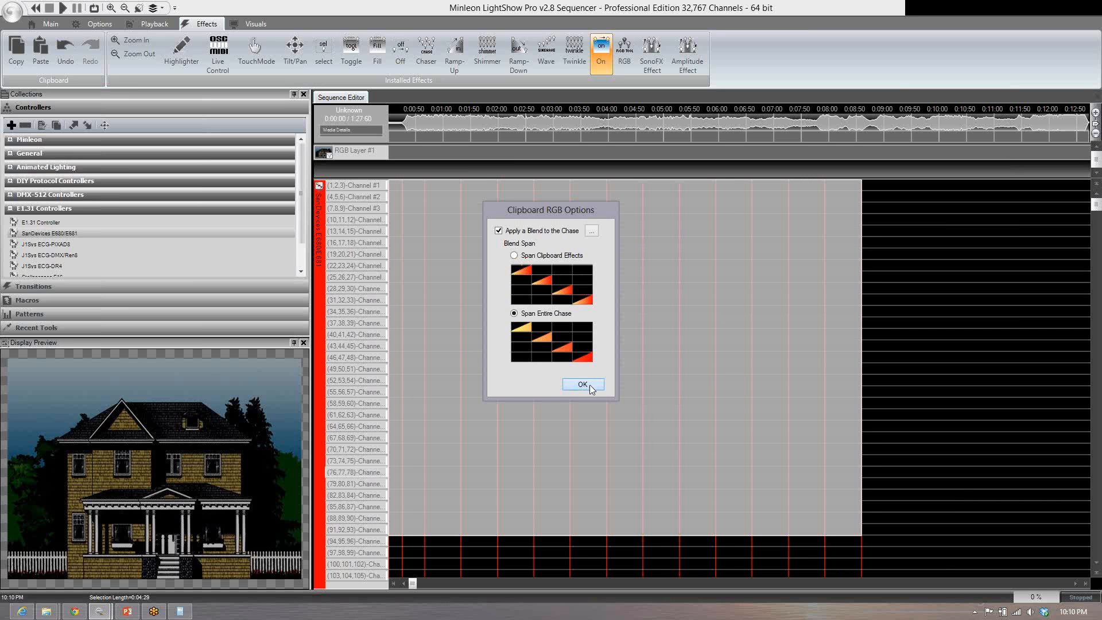
{"action": "left_click", "coordinate": [590, 385]}
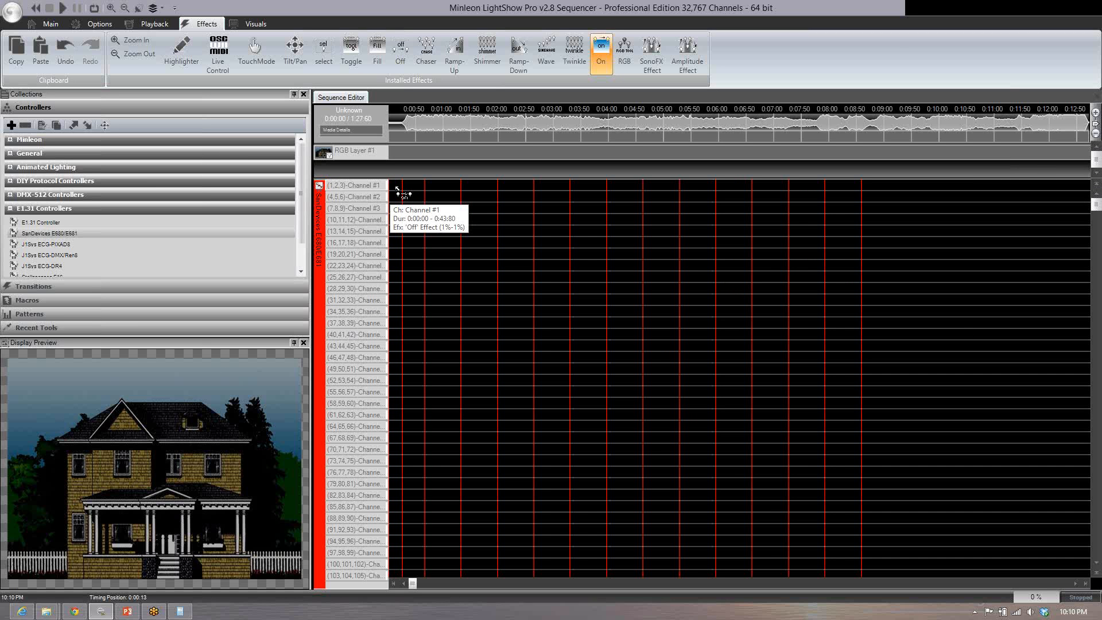
Step: Apply the On effect with the blue-to-yellow blend to an interval on Channel #1 and one on channel (13,14,15)
{"action": "left_click_drag", "start_coordinate": [396, 187], "coordinate": [397, 185]}
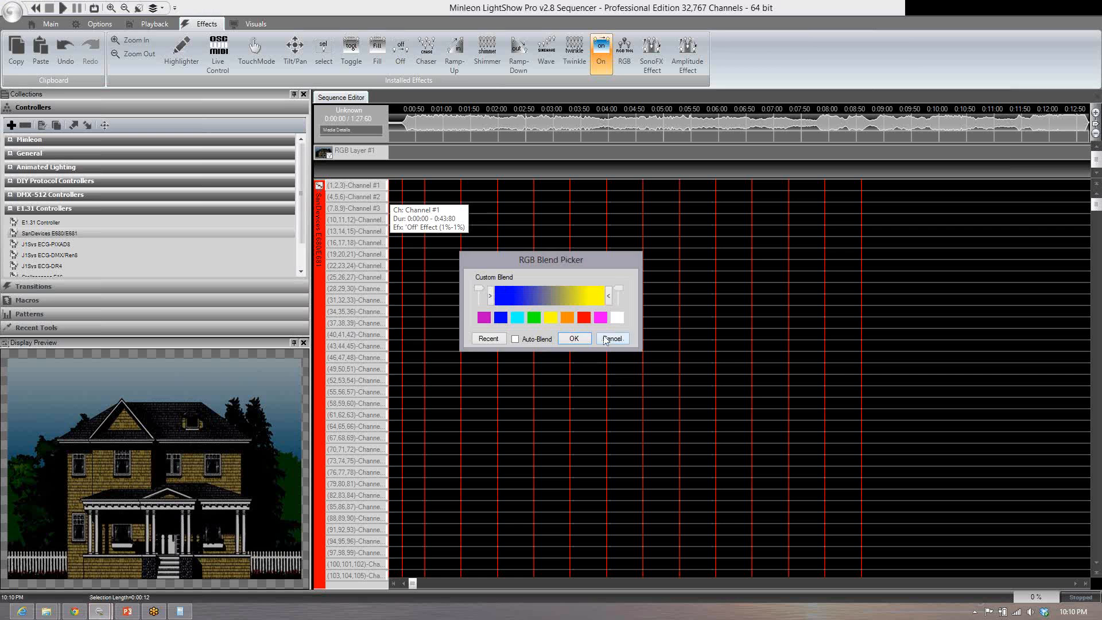
{"action": "left_click", "coordinate": [586, 339]}
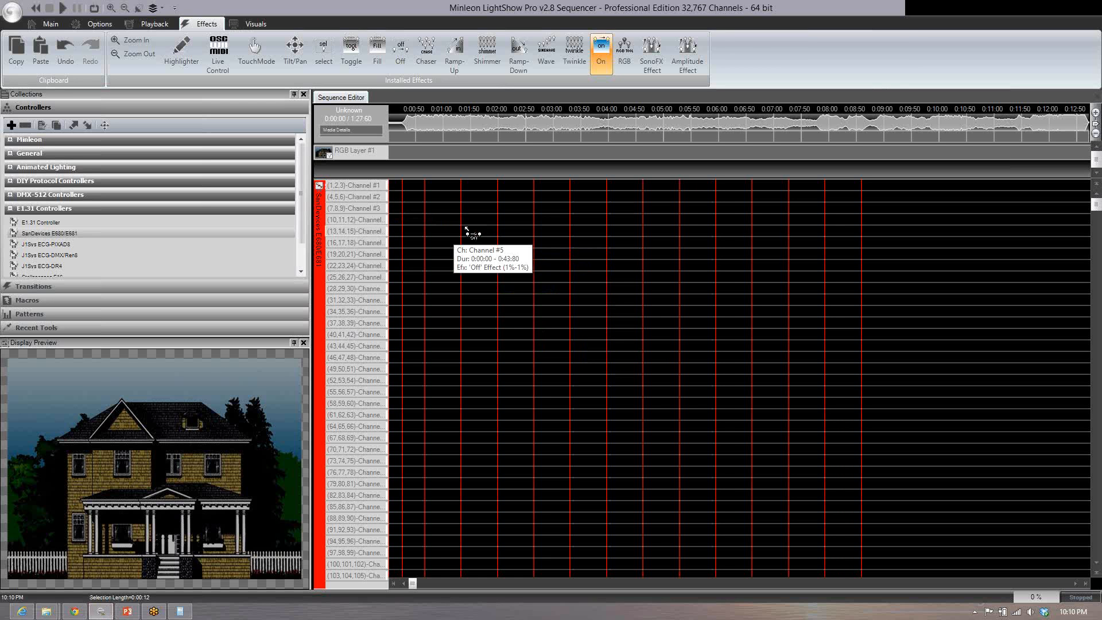
{"action": "left_click_drag", "start_coordinate": [468, 229], "coordinate": [495, 229]}
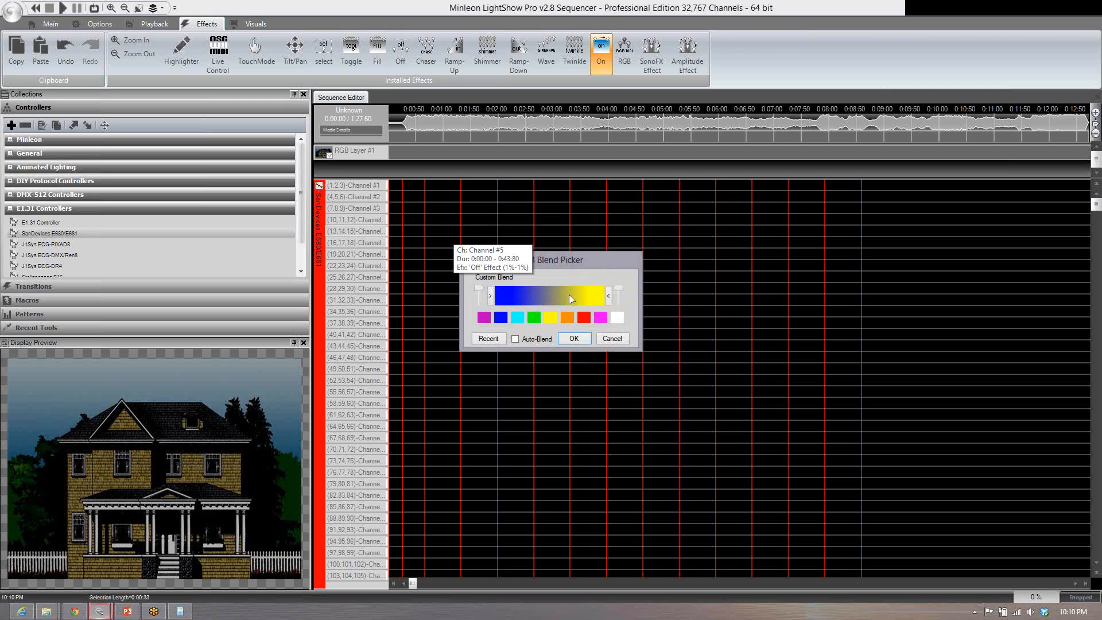
{"action": "left_click", "coordinate": [572, 338]}
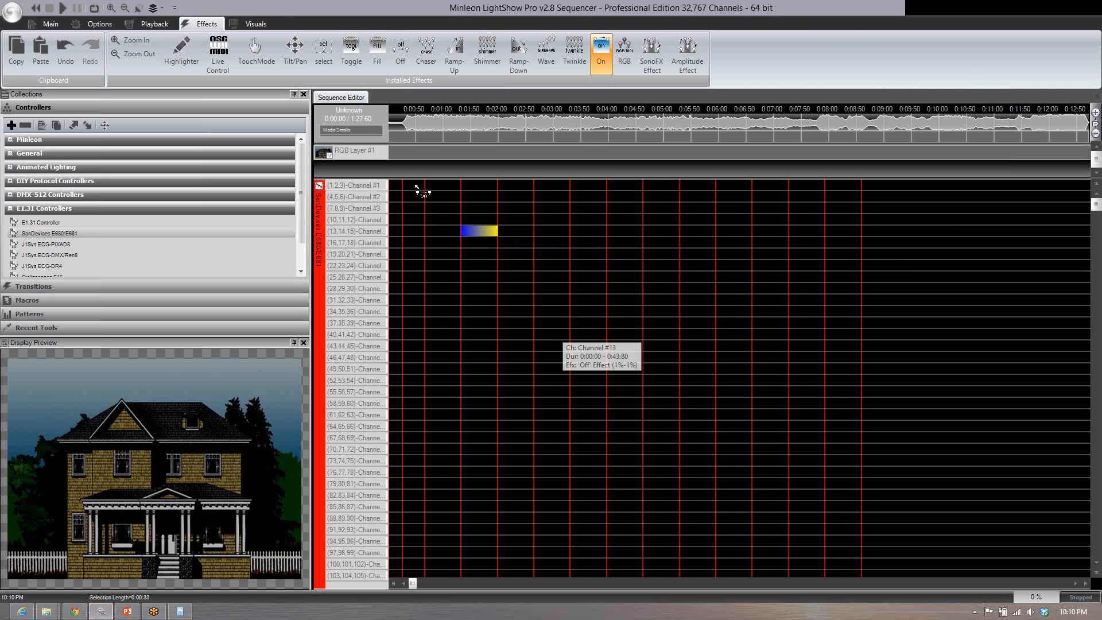
Step: Fill Channel #1 through channel (49,50,51) with the blue-to-yellow On effect, from the first interval line to just past 0:03:00
{"action": "left_click_drag", "start_coordinate": [415, 187], "coordinate": [436, 199]}
{"action": "left_click_drag", "start_coordinate": [550, 344], "coordinate": [573, 376]}
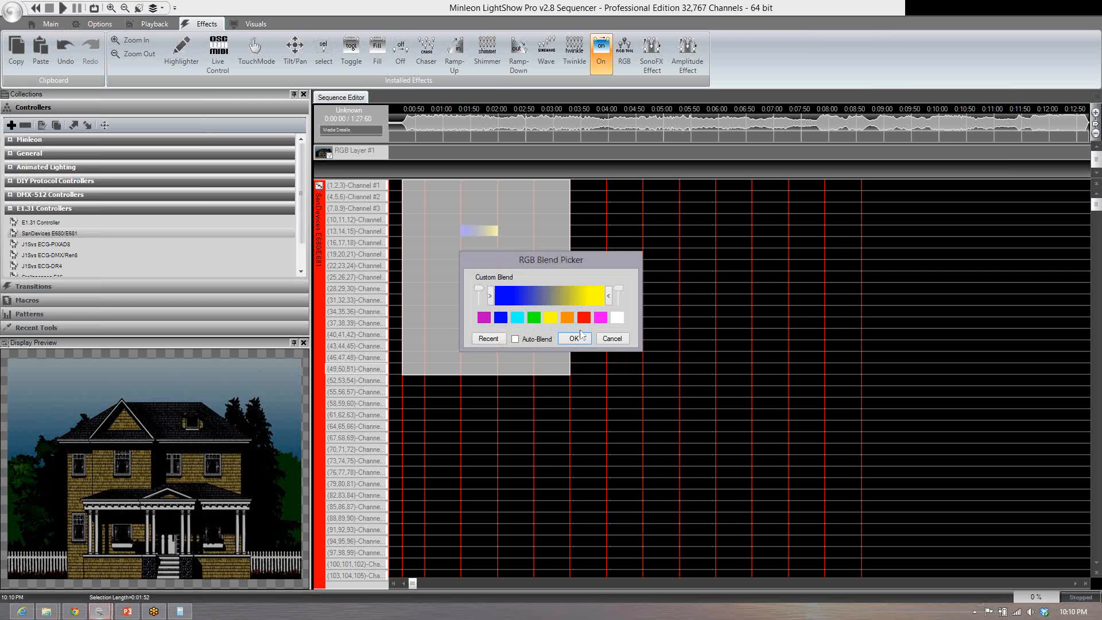
{"action": "left_click", "coordinate": [580, 341]}
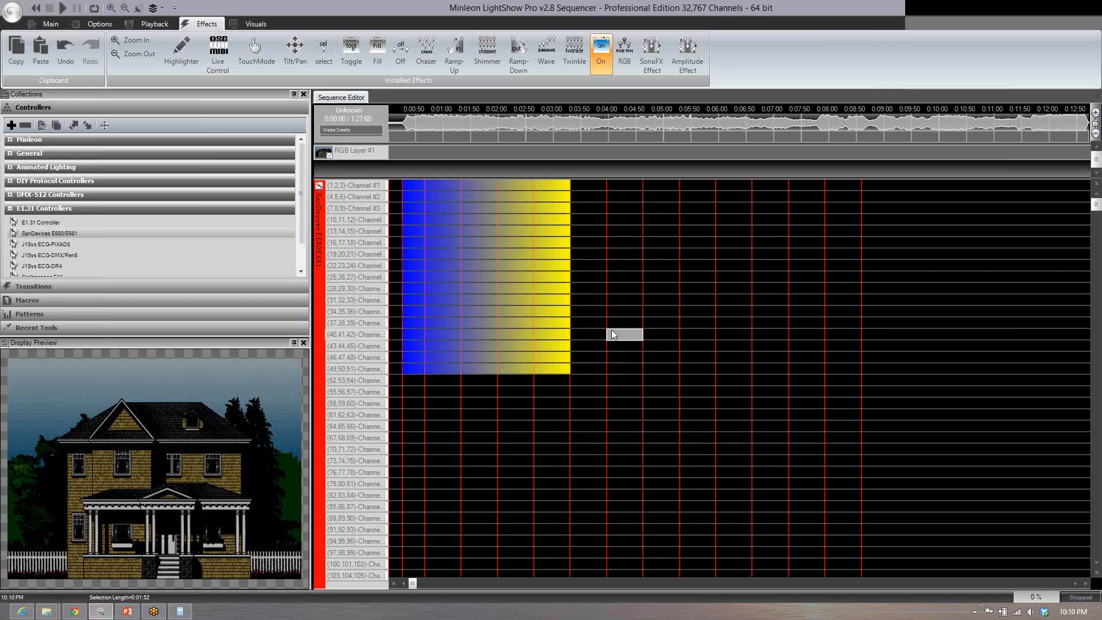
{"action": "left_click", "coordinate": [612, 330]}
{"action": "left_click", "coordinate": [584, 342]}
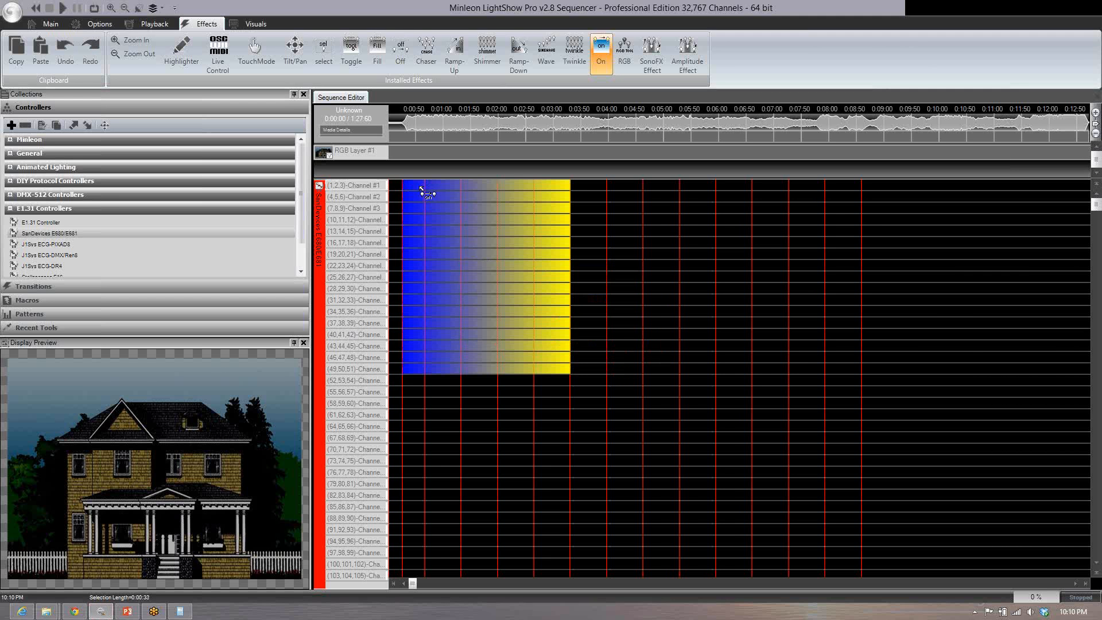
Step: Try a Linear Chase from Channel #1 to channel (64,65,66) over the filled block, applying the blue-to-yellow blend
{"action": "mouse_move", "coordinate": [426, 190]}
{"action": "left_mouse_down"}
{"action": "mouse_move", "coordinate": [706, 428]}
{"action": "mouse_move", "coordinate": [697, 422]}
{"action": "left_mouse_up"}
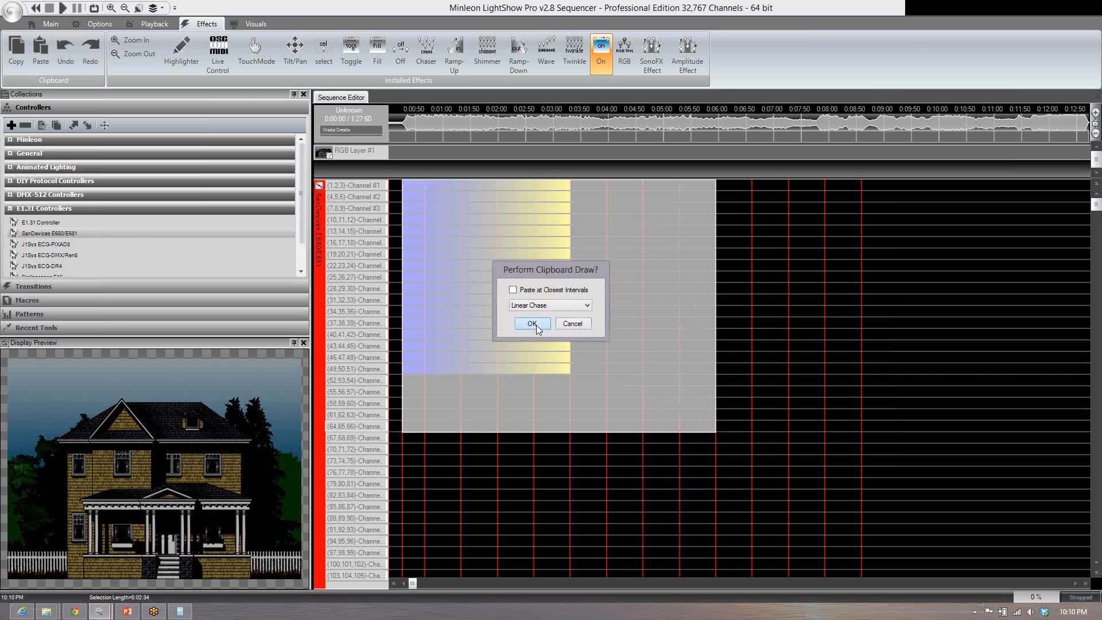
{"action": "left_click", "coordinate": [532, 325]}
{"action": "left_click", "coordinate": [499, 231]}
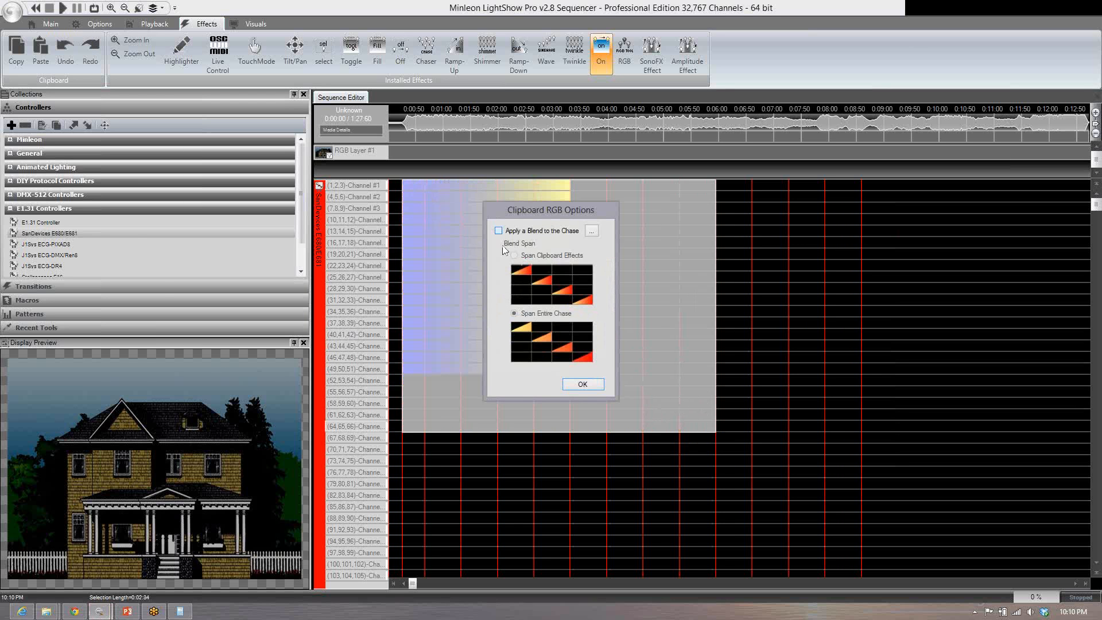
{"action": "left_click", "coordinate": [583, 336]}
{"action": "left_click", "coordinate": [582, 385]}
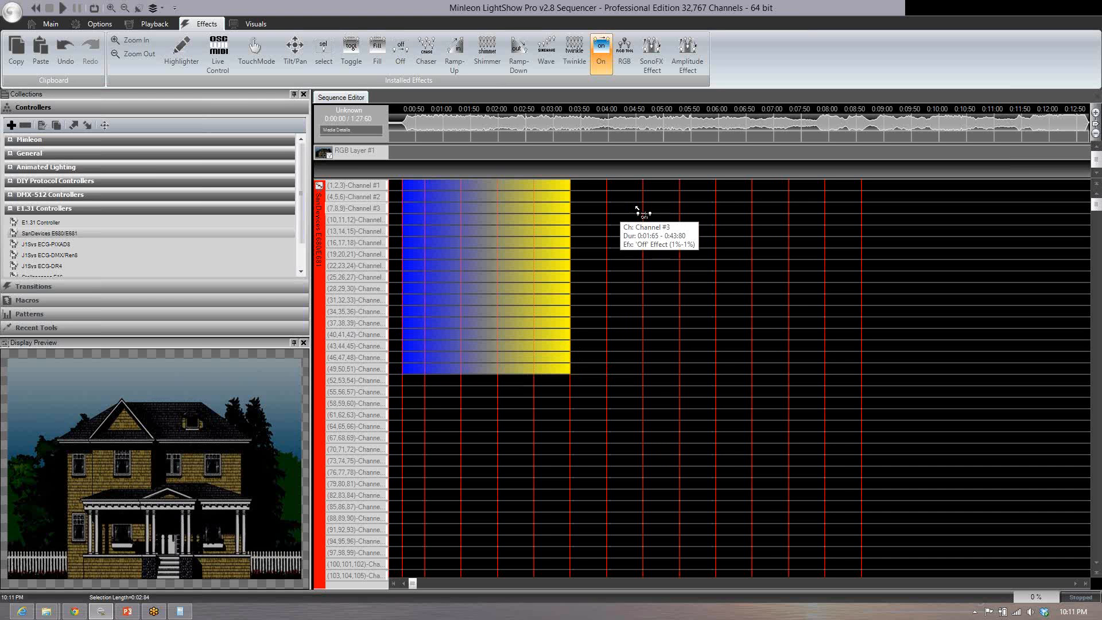
Step: Try a Linear Chase from channel (7,8,9) to channel (19,20,21) beside the filled block, with the blue-to-yellow blend spanning the entire chase
{"action": "left_click_drag", "start_coordinate": [637, 209], "coordinate": [679, 262]}
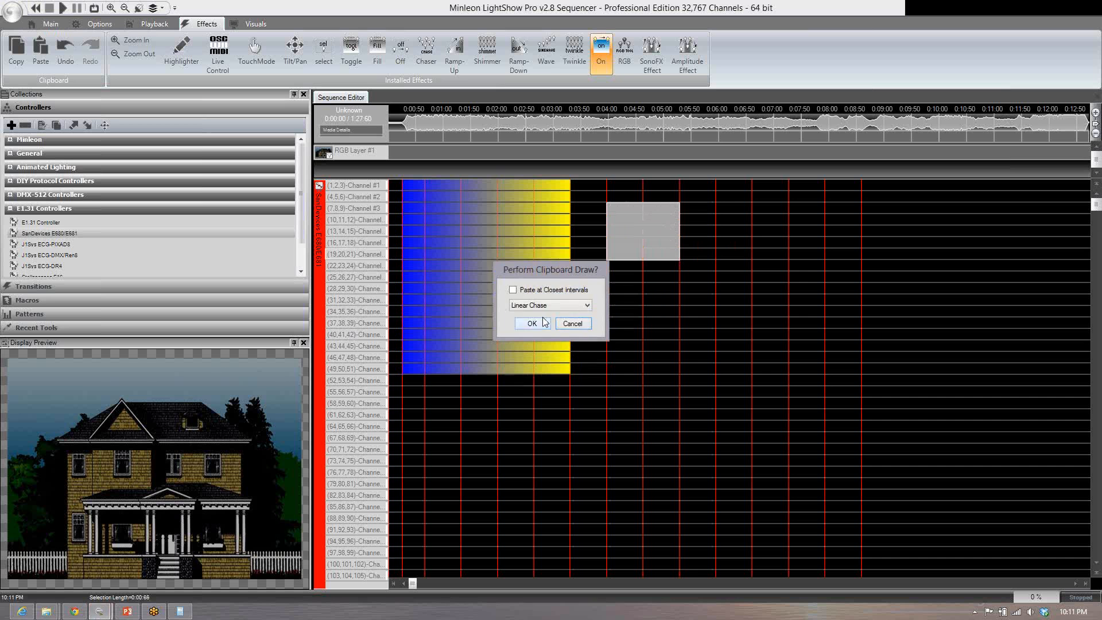
{"action": "left_click", "coordinate": [574, 324]}
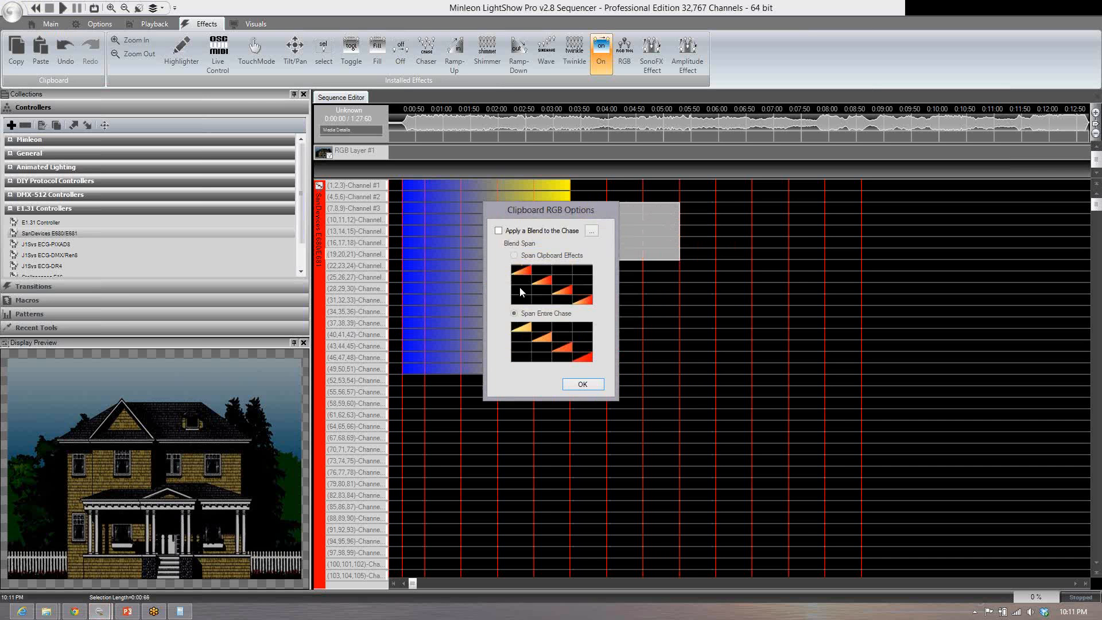
{"action": "left_click", "coordinate": [499, 230]}
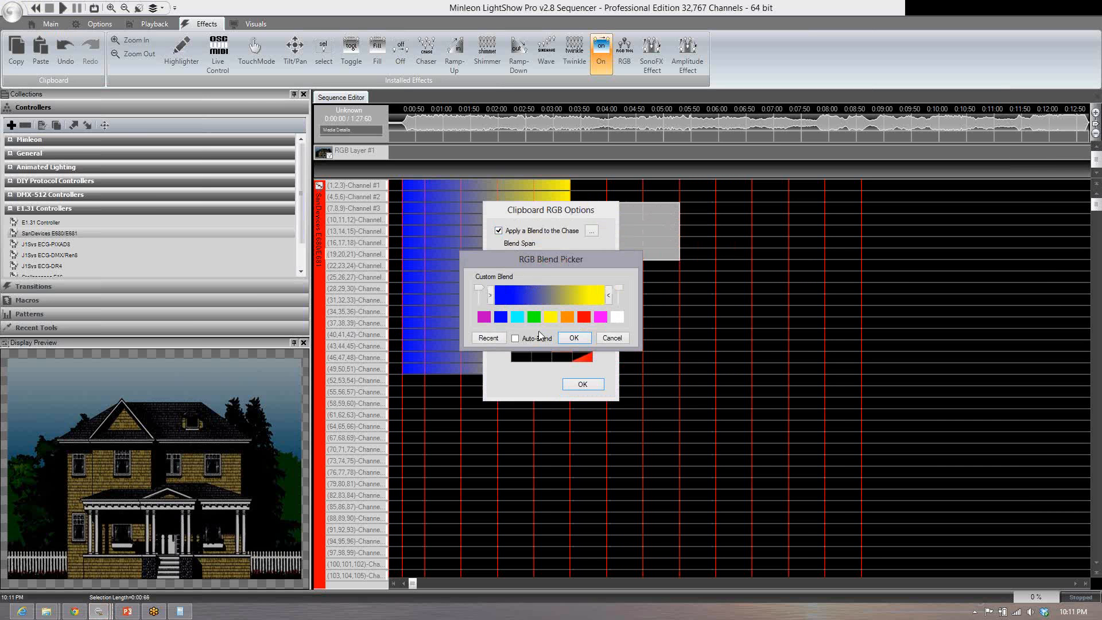
{"action": "left_click", "coordinate": [575, 338]}
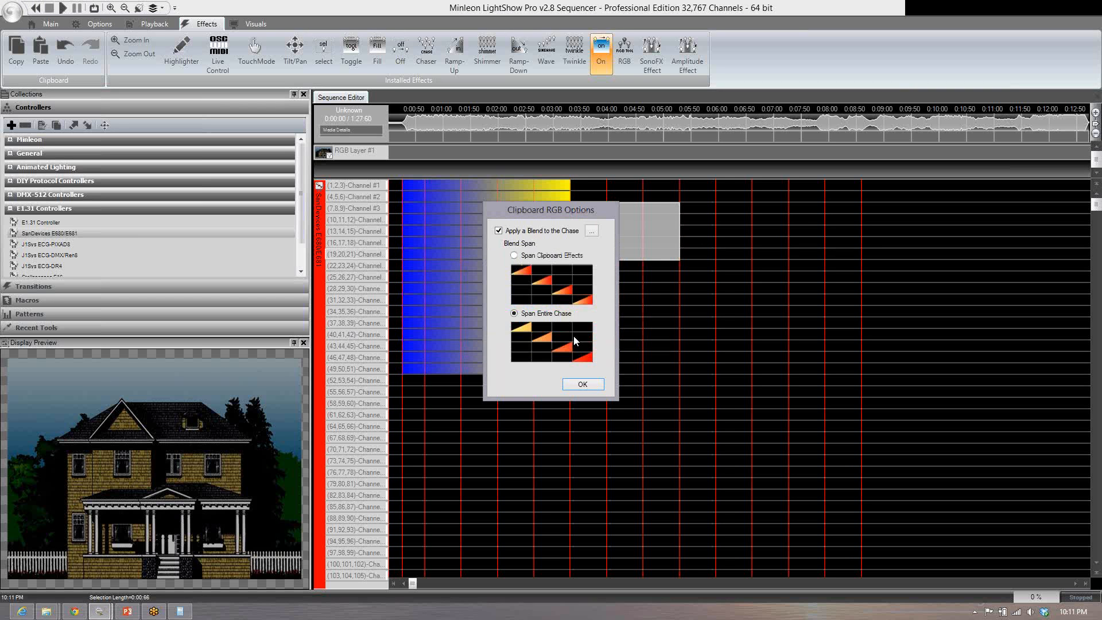
{"action": "left_click", "coordinate": [584, 384]}
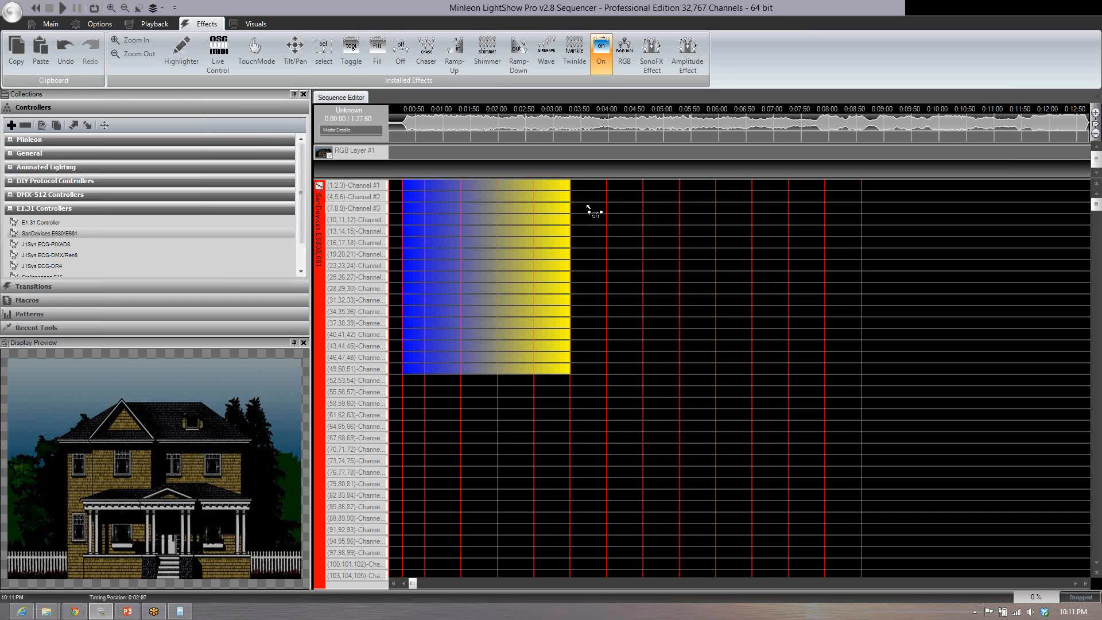
{"action": "left_click_drag", "start_coordinate": [591, 202], "coordinate": [777, 361]}
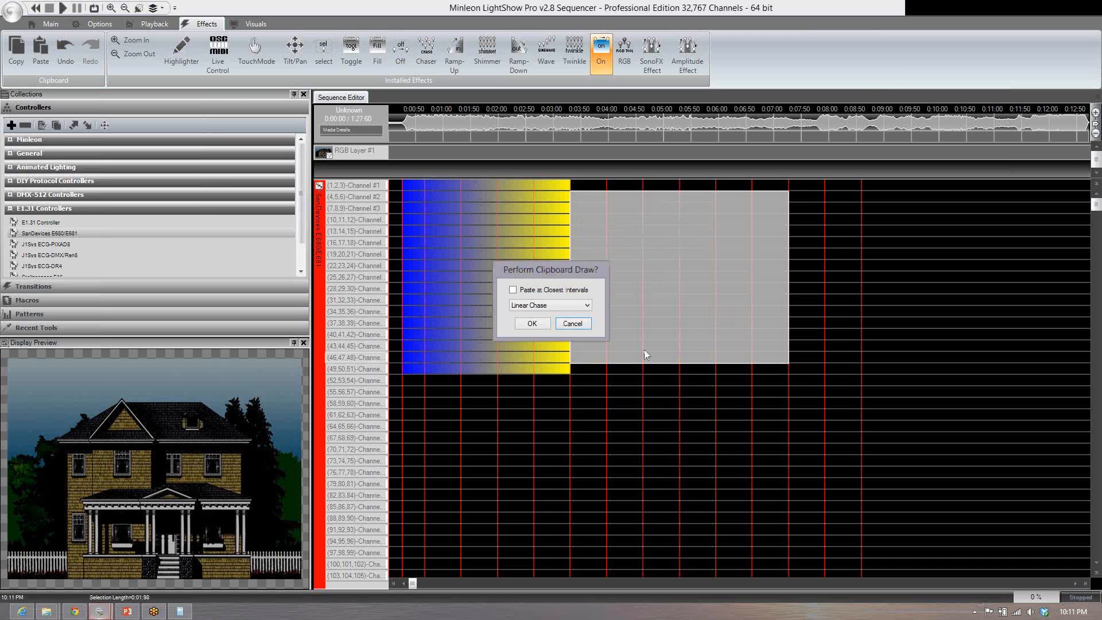
{"action": "left_click", "coordinate": [574, 325]}
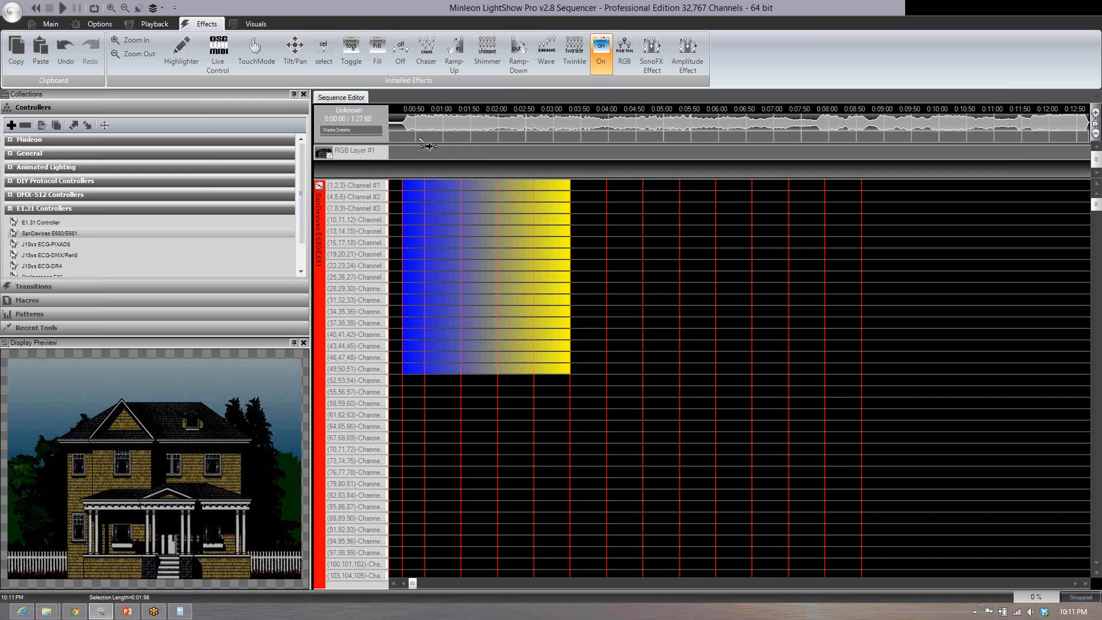
{"action": "right_click", "coordinate": [407, 139]}
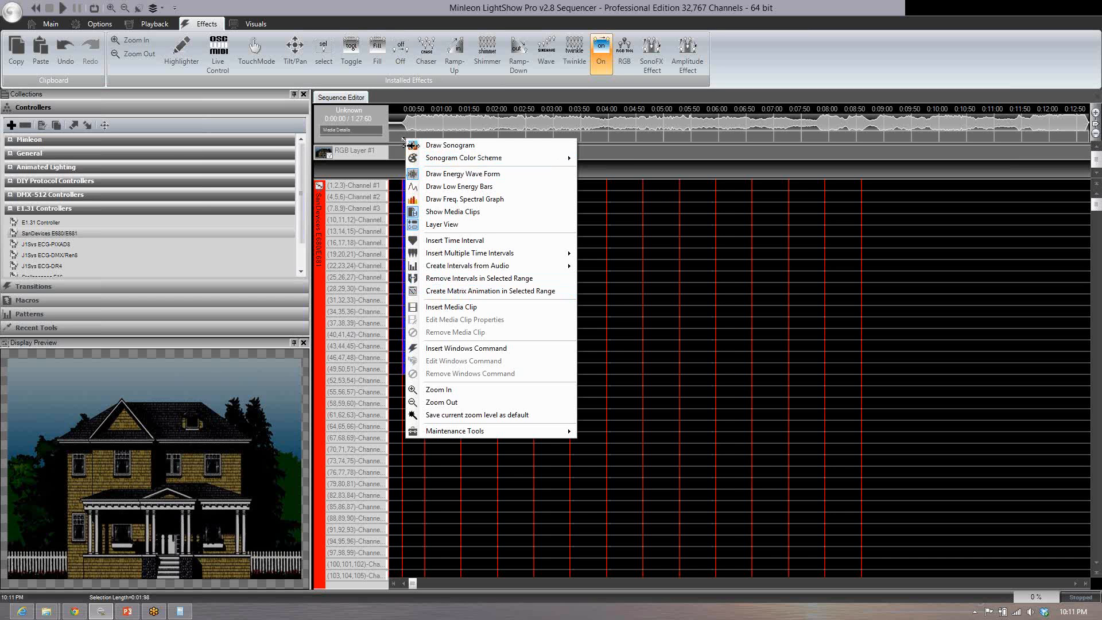
{"action": "left_click", "coordinate": [405, 140]}
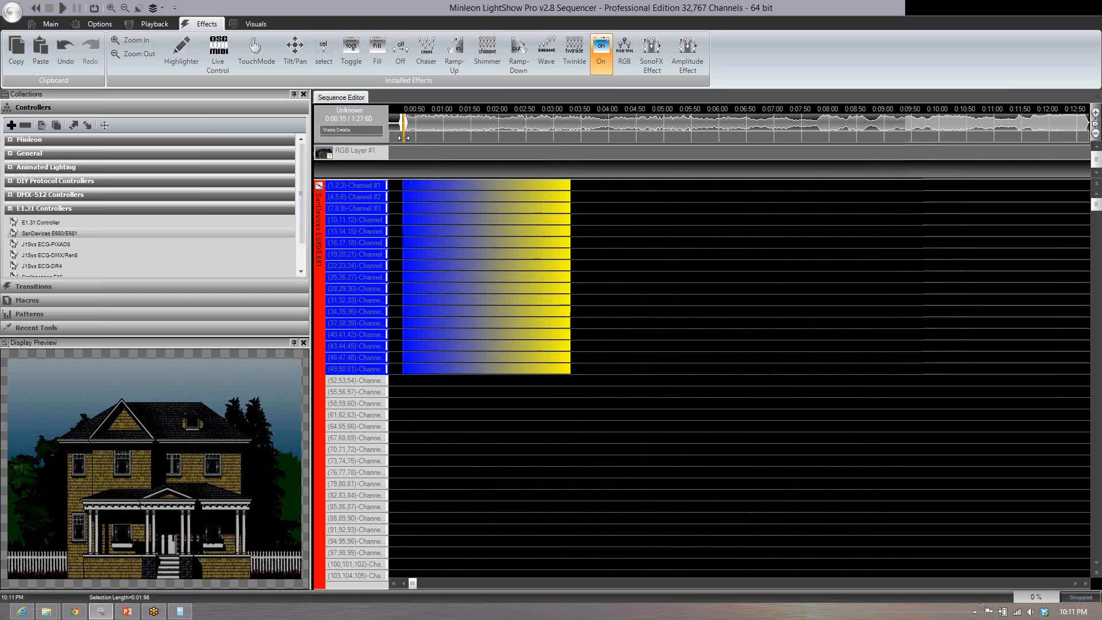
{"action": "right_click", "coordinate": [441, 139]}
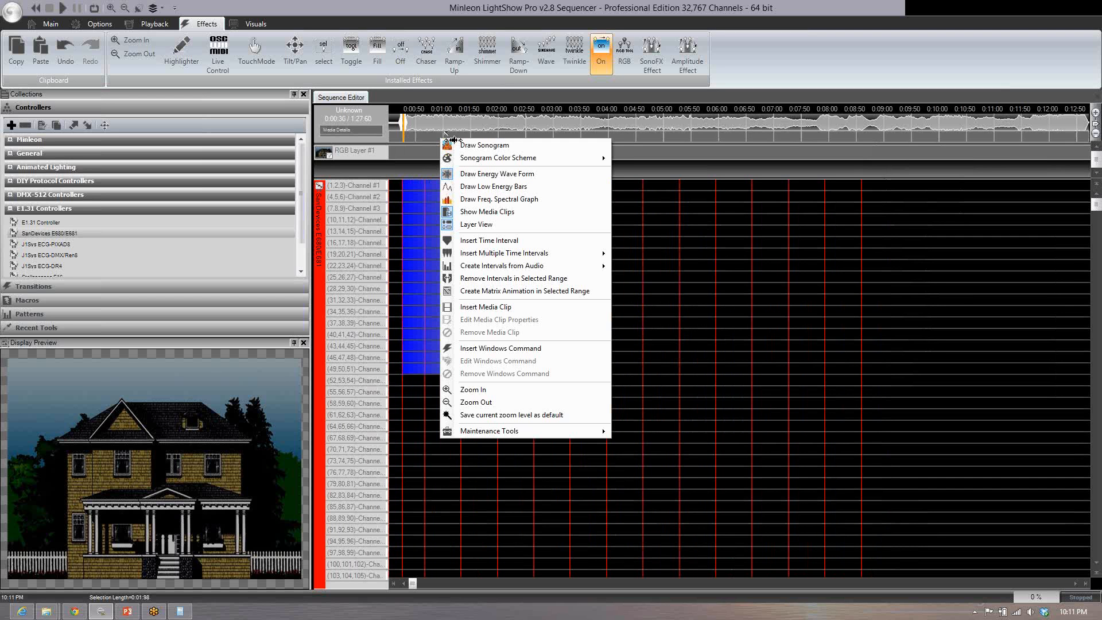
{"action": "left_click", "coordinate": [521, 293]}
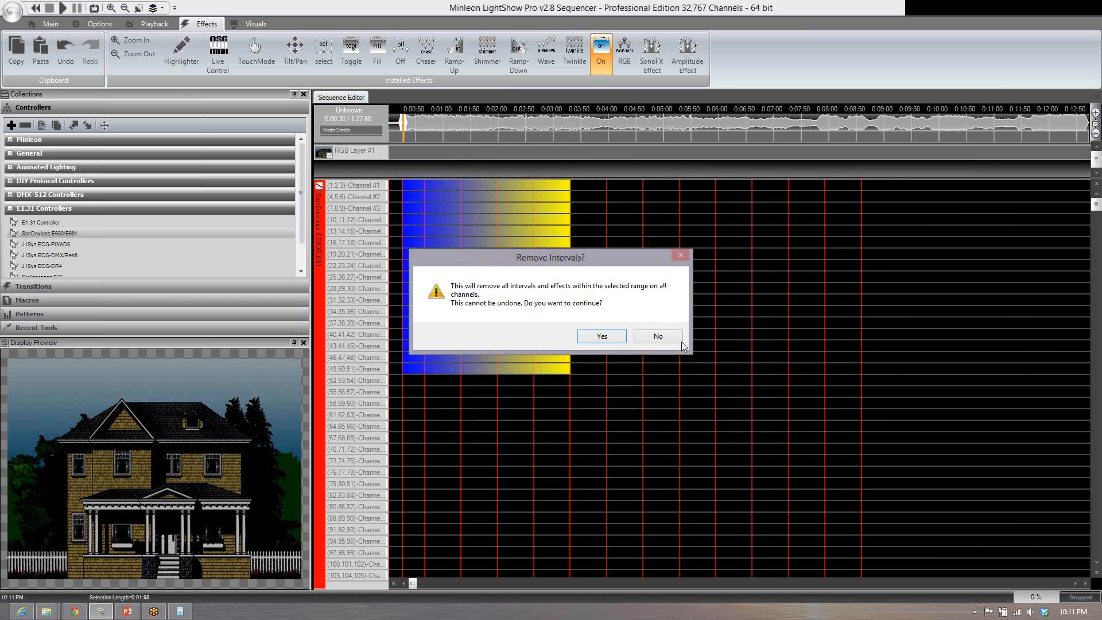
{"action": "left_click", "coordinate": [660, 337]}
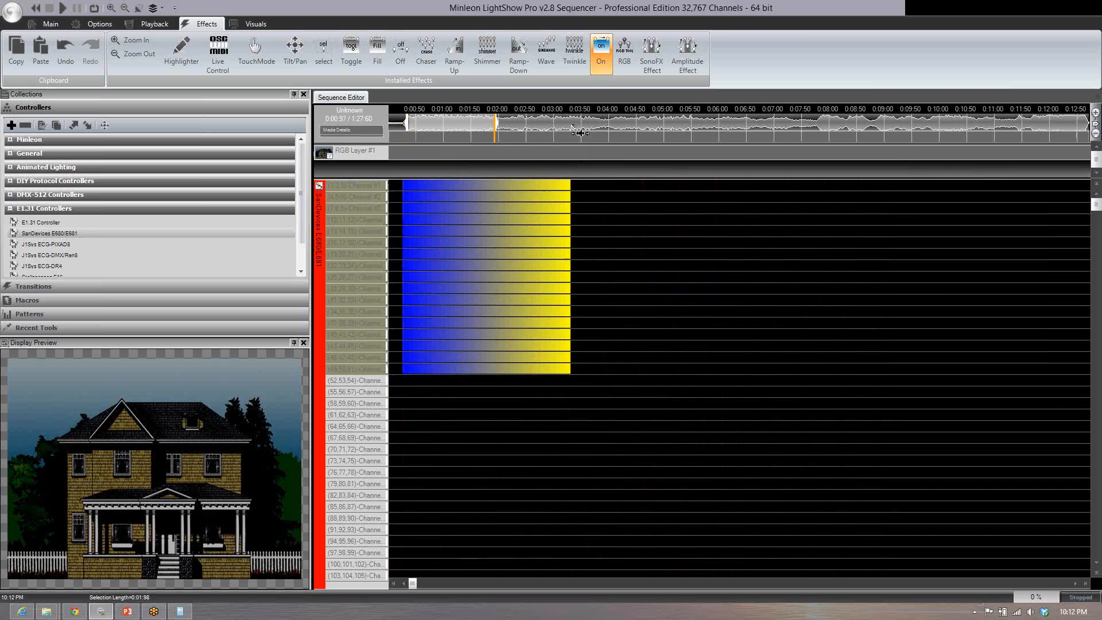
Step: Select the waveform range from about 0:00:58 to 0:04:00 and start creating a matrix animation in it
{"action": "left_click_drag", "start_coordinate": [579, 133], "coordinate": [603, 134]}
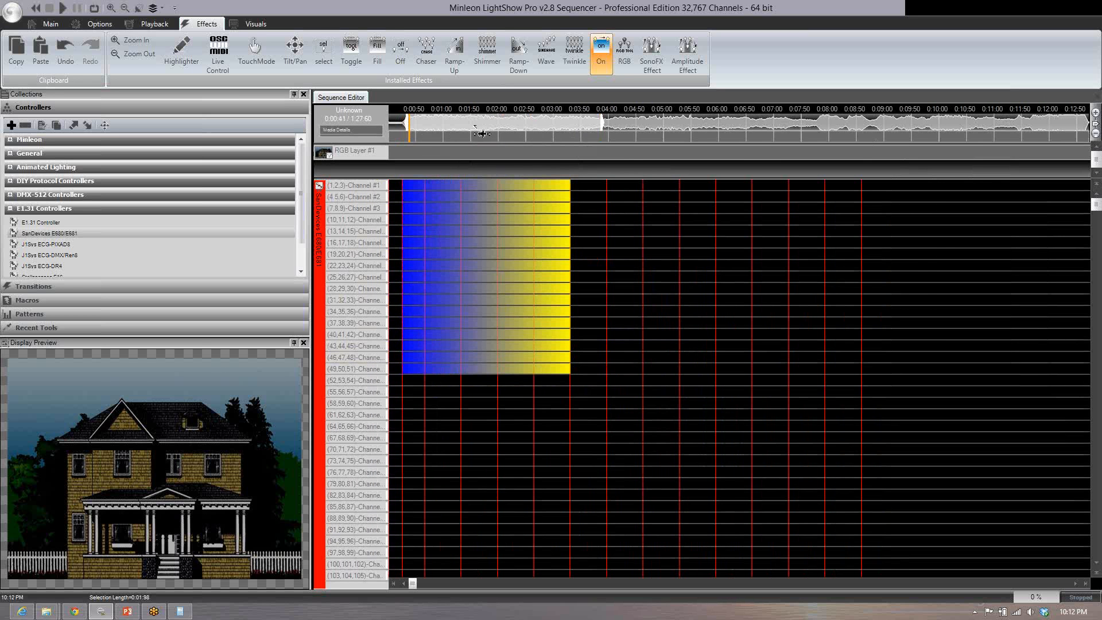
{"action": "left_click", "coordinate": [476, 133]}
{"action": "left_click_drag", "start_coordinate": [484, 133], "coordinate": [419, 132]}
{"action": "right_click", "coordinate": [588, 122]}
{"action": "left_click", "coordinate": [632, 264]}
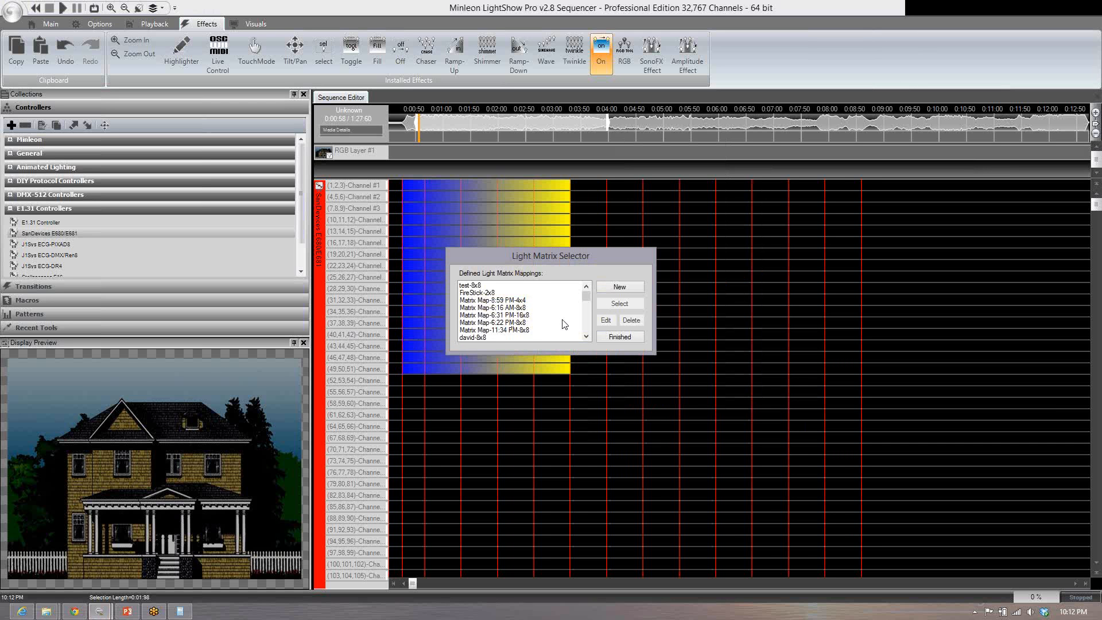
Step: Open the light matrix mapping Matrix Map-10:07 PM-10x100 for editing
{"action": "left_click_drag", "start_coordinate": [586, 296], "coordinate": [595, 344]}
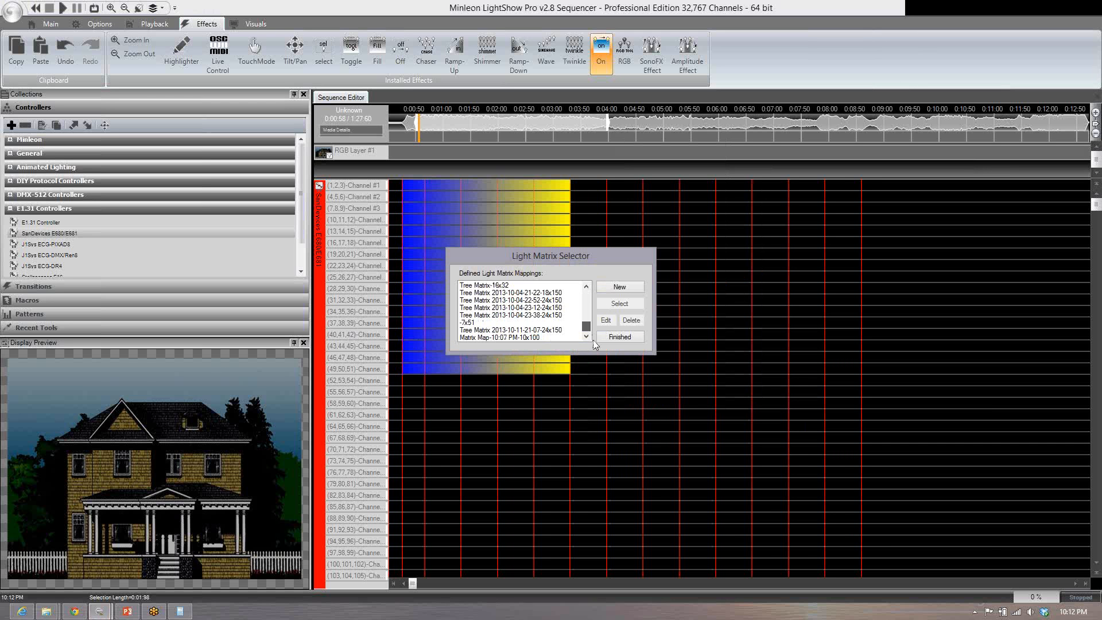
{"action": "left_click", "coordinate": [516, 338]}
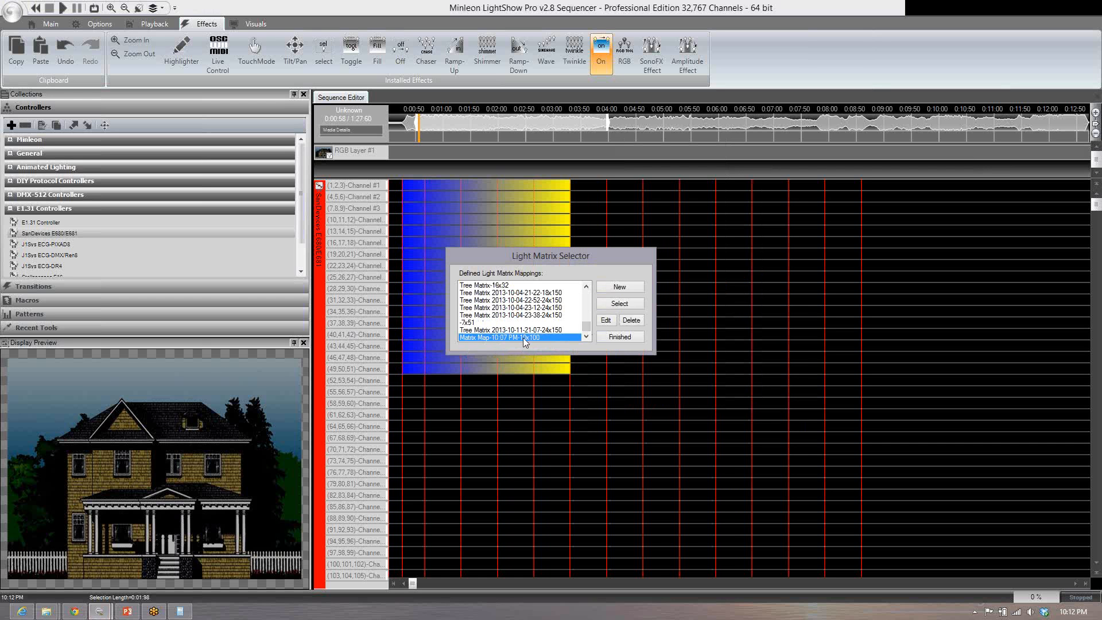
{"action": "left_click", "coordinate": [606, 321]}
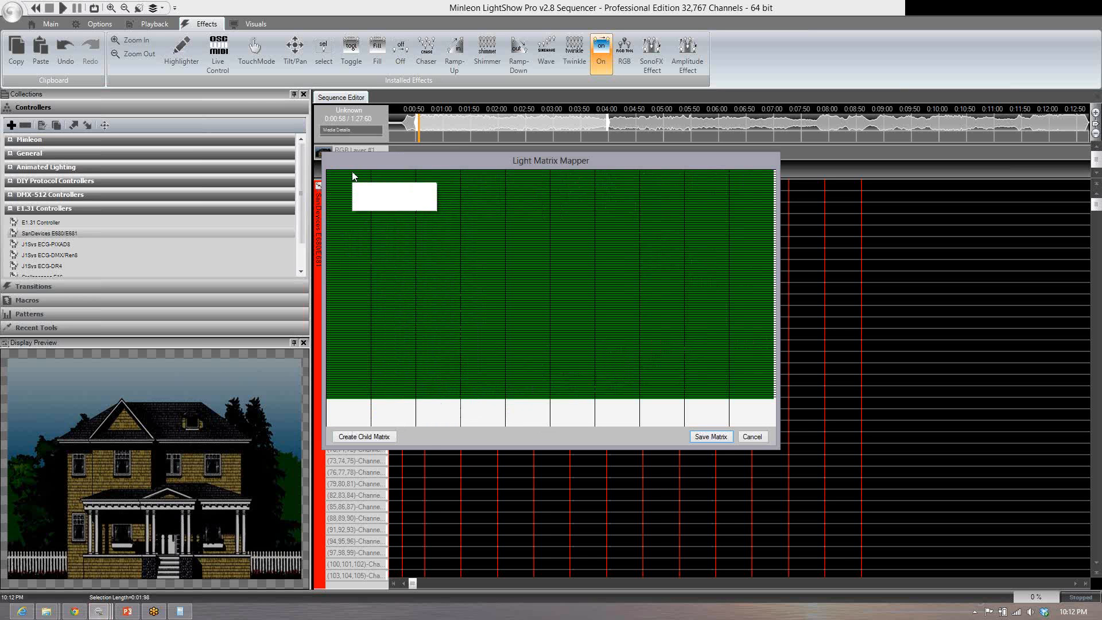
Step: Start a child matrix from Matrix Map-10:07 PM-10x100 and name it child-1
{"action": "left_click", "coordinate": [374, 438]}
{"action": "left_click_drag", "start_coordinate": [115, 30], "coordinate": [603, 218]}
{"action": "left_click", "coordinate": [575, 246]}
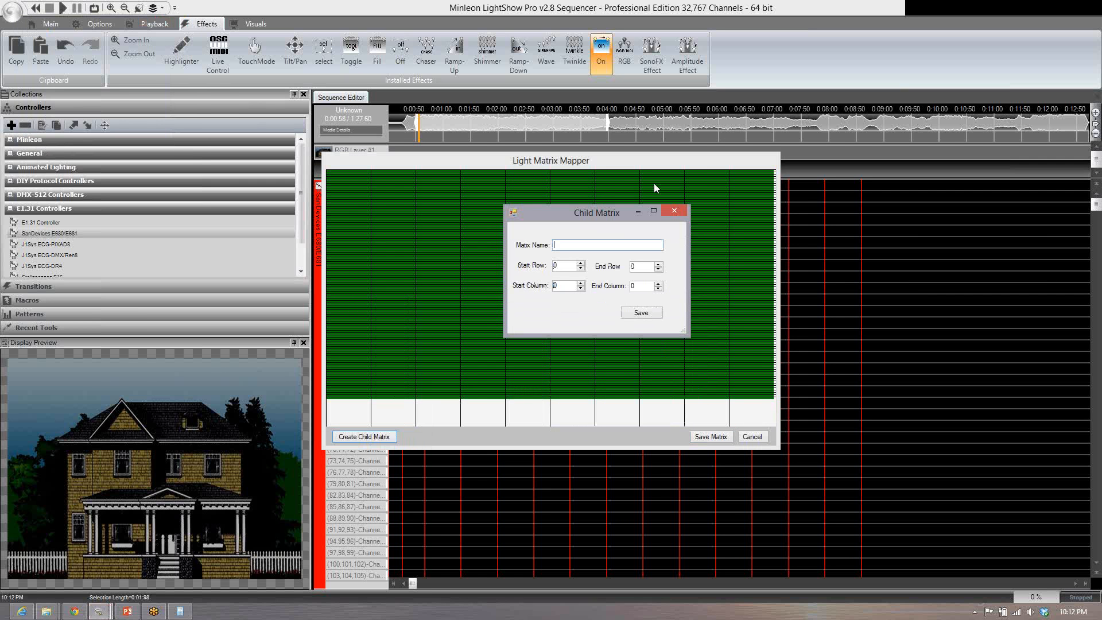
{"action": "type", "text": "child-1"}
Step: Set the start and end rows and columns of child-1 to span a 5x5 block and save the child matrix
{"action": "left_click", "coordinate": [579, 263]}
{"action": "left_click", "coordinate": [658, 264]}
{"action": "left_click", "coordinate": [659, 264]}
{"action": "double_click", "coordinate": [659, 270]}
{"action": "left_click", "coordinate": [659, 270]}
{"action": "left_click", "coordinate": [581, 283]}
{"action": "left_click", "coordinate": [581, 289]}
{"action": "left_click", "coordinate": [581, 289]}
{"action": "left_click", "coordinate": [581, 284]}
{"action": "left_click", "coordinate": [581, 284]}
{"action": "left_click", "coordinate": [658, 284]}
{"action": "left_click", "coordinate": [658, 284]}
{"action": "left_click", "coordinate": [658, 283]}
{"action": "left_click", "coordinate": [653, 317]}
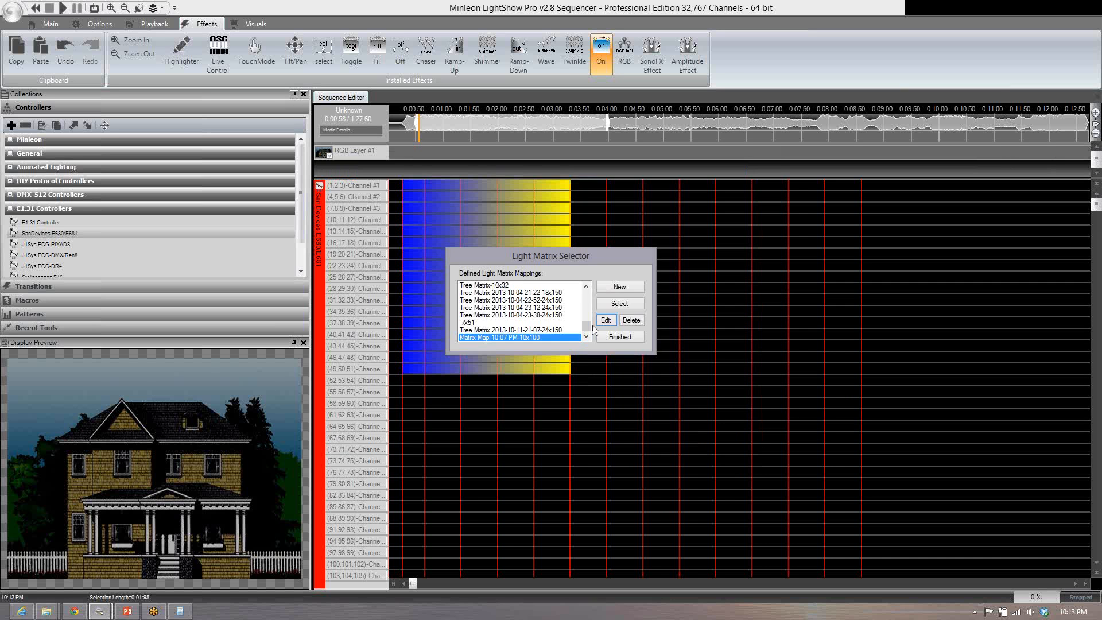
Step: Choose the child-1-5x5 mapping as the matrix to animate
{"action": "left_click", "coordinate": [587, 335]}
{"action": "left_click", "coordinate": [485, 337]}
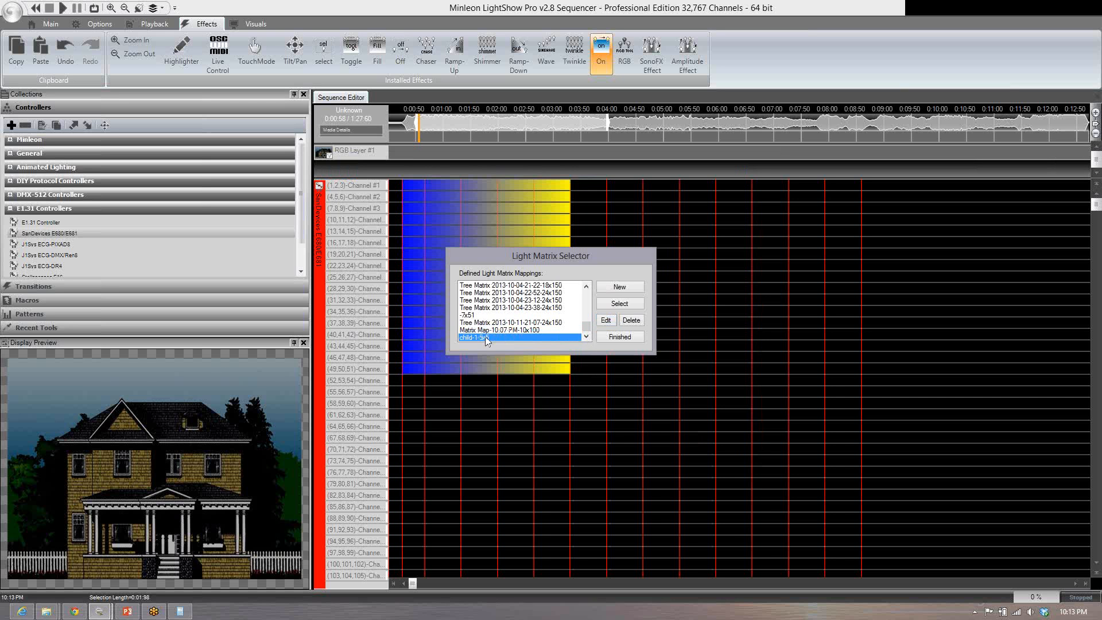
{"action": "left_click", "coordinate": [635, 304]}
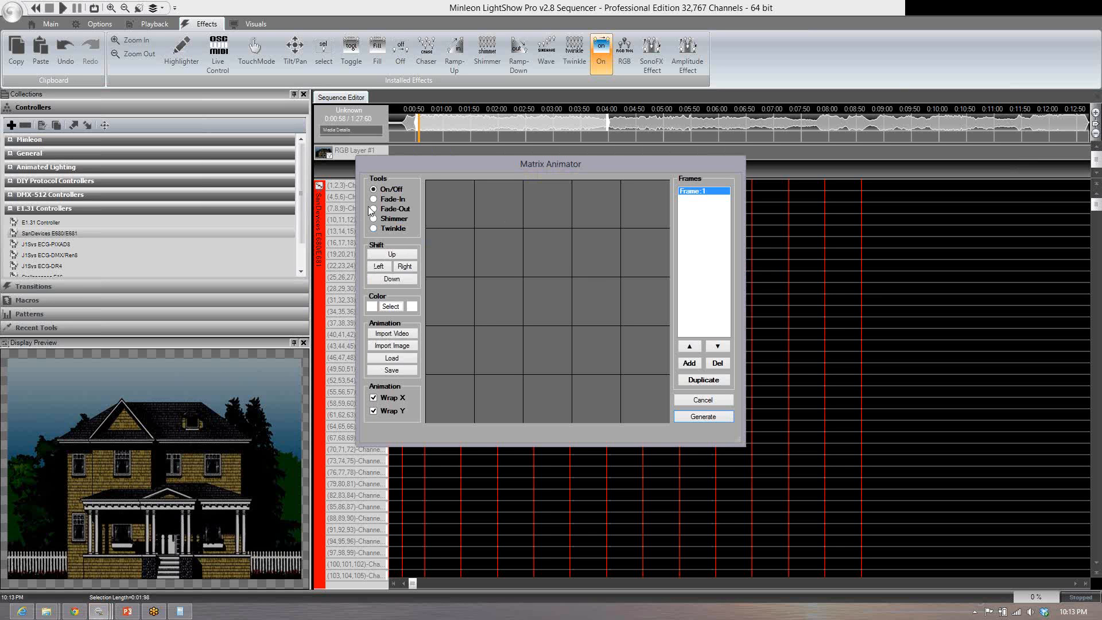
Step: Light six scattered cells in Frame:1 using white On/Off, including row 2 columns 1 and 3, and generate the animation into the sequence
{"action": "left_click", "coordinate": [466, 231]}
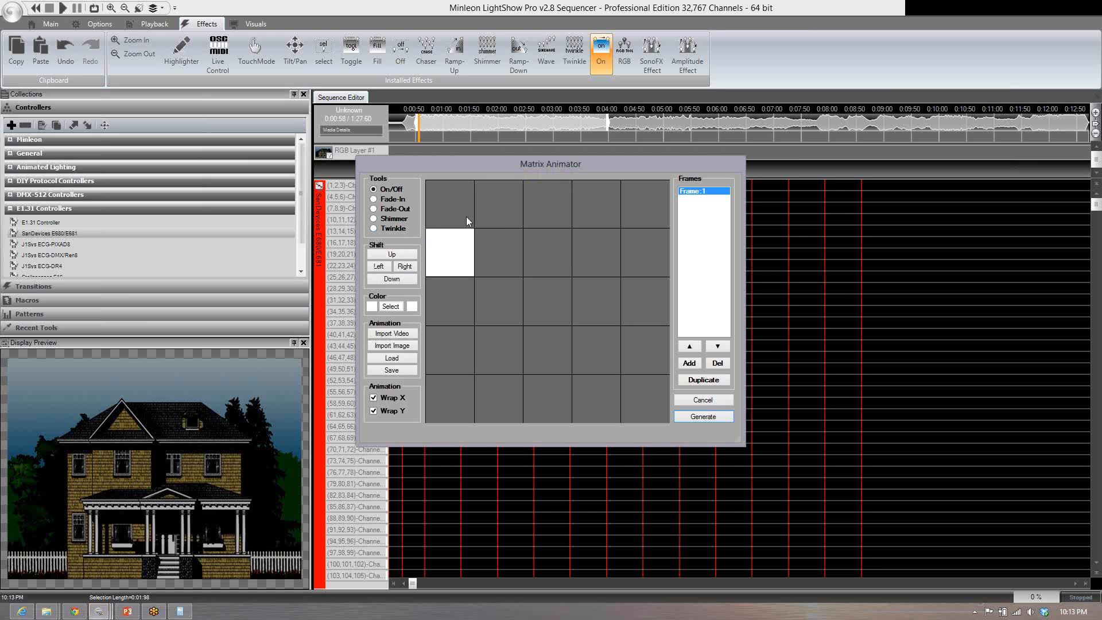
{"action": "left_click", "coordinate": [537, 256]}
{"action": "left_click", "coordinate": [612, 315]}
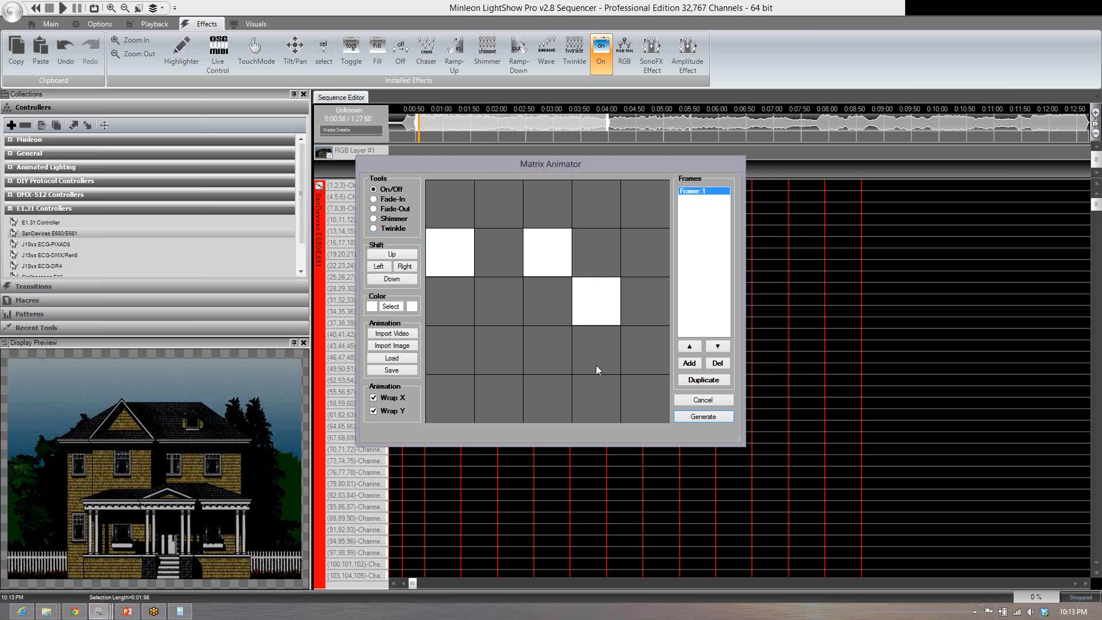
{"action": "left_click", "coordinate": [491, 385]}
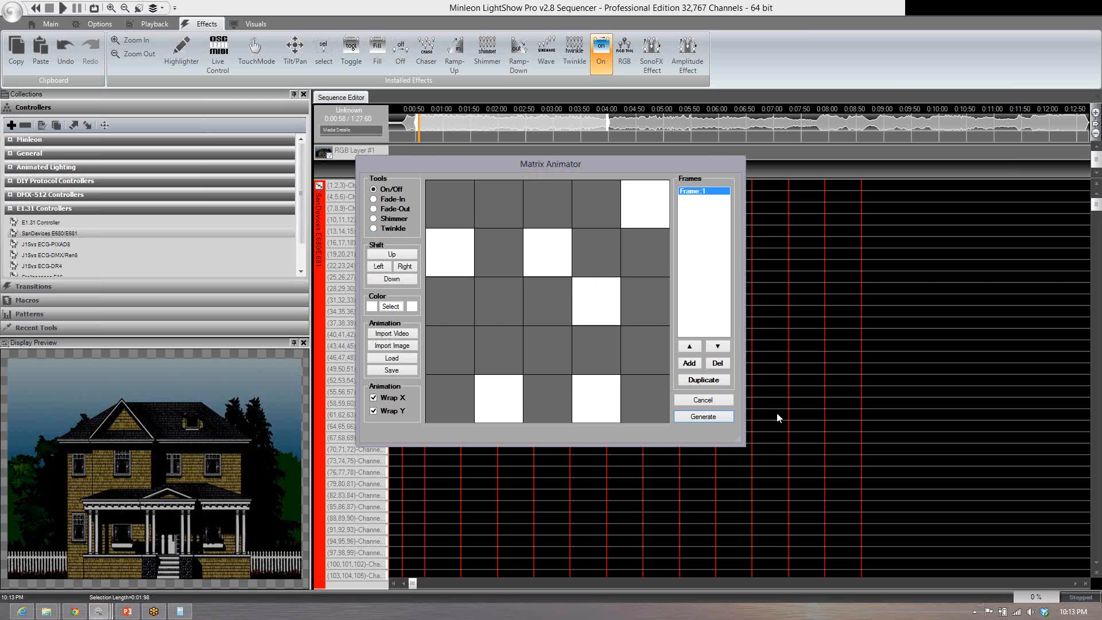
{"action": "left_click", "coordinate": [703, 417]}
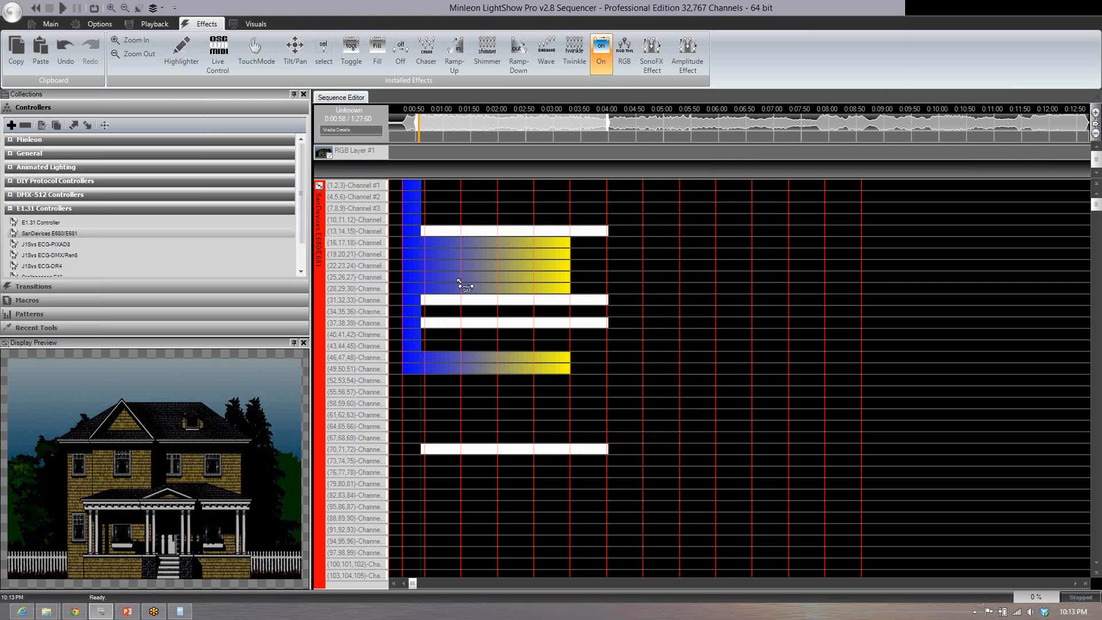
{"action": "scroll", "coordinate": [507, 423], "scroll_direction": "down", "scroll_amount": 18}
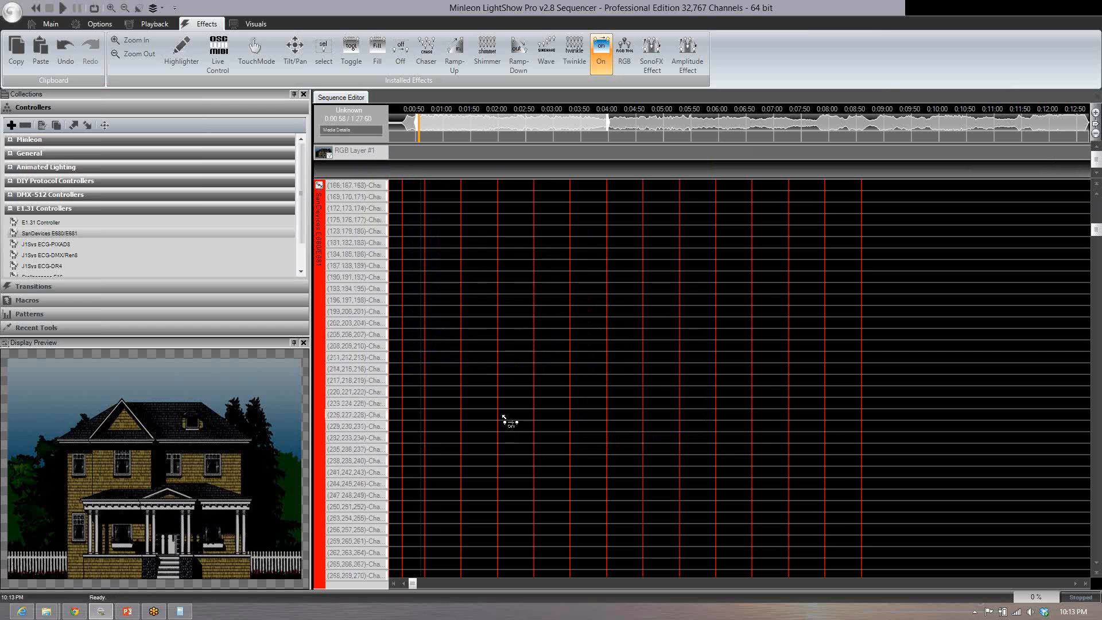
{"action": "scroll", "coordinate": [505, 419], "scroll_direction": "up", "scroll_amount": 18}
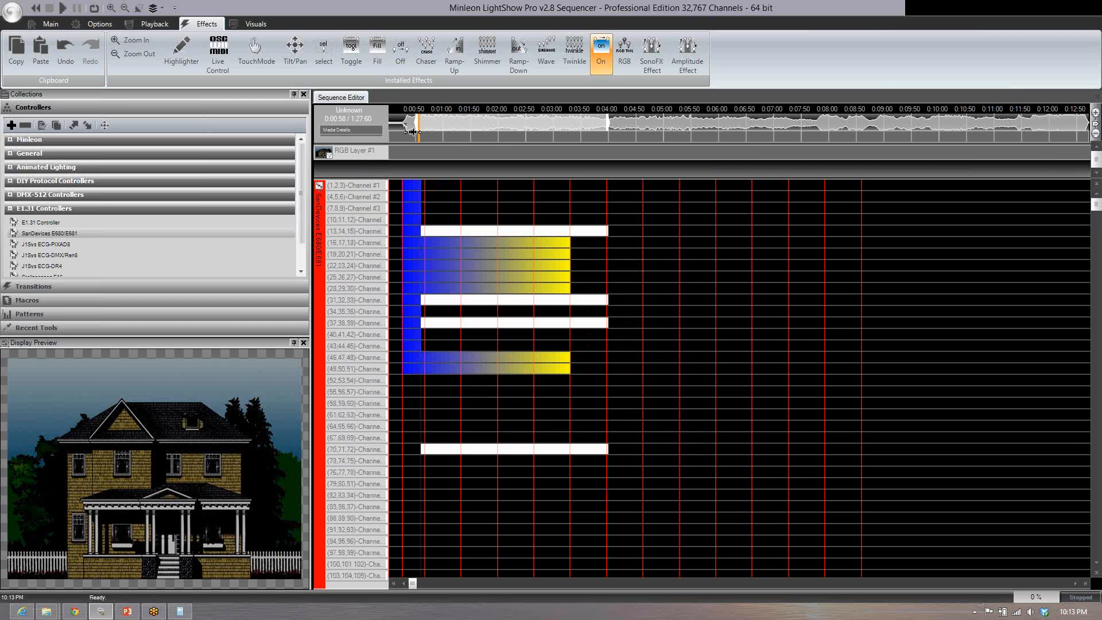
Step: Start another matrix animation in the waveform range from about 0:00:35 to 0:04:00 and highlight the child-1-5x5 mapping
{"action": "right_click", "coordinate": [546, 131]}
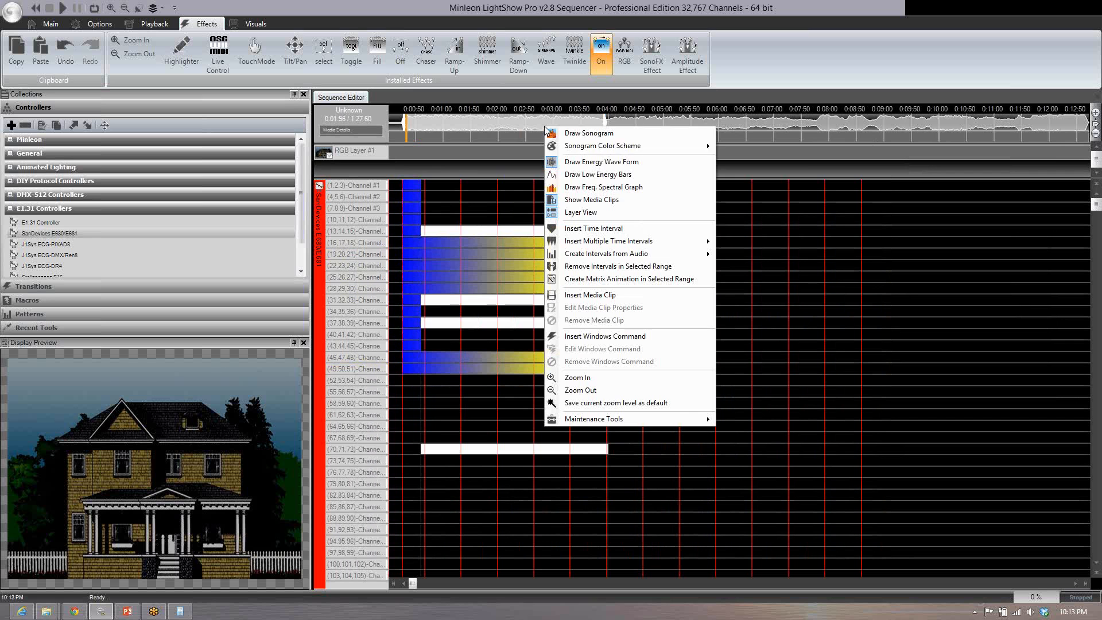
{"action": "left_click", "coordinate": [616, 276]}
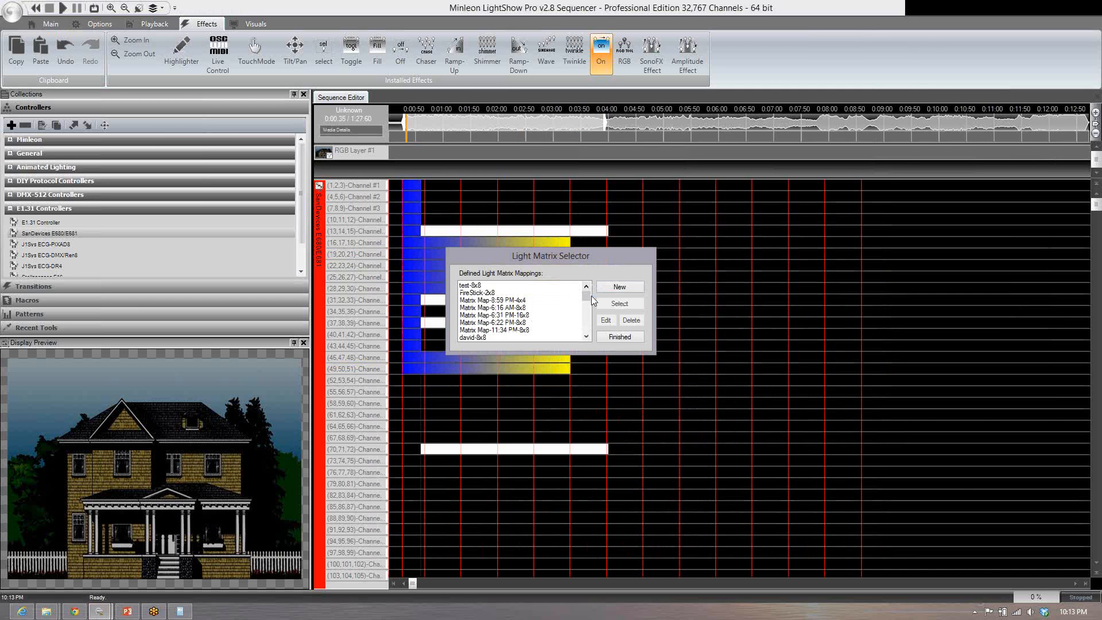
{"action": "scroll", "coordinate": [540, 330], "scroll_direction": "down", "scroll_amount": 10}
{"action": "left_click", "coordinate": [485, 338]}
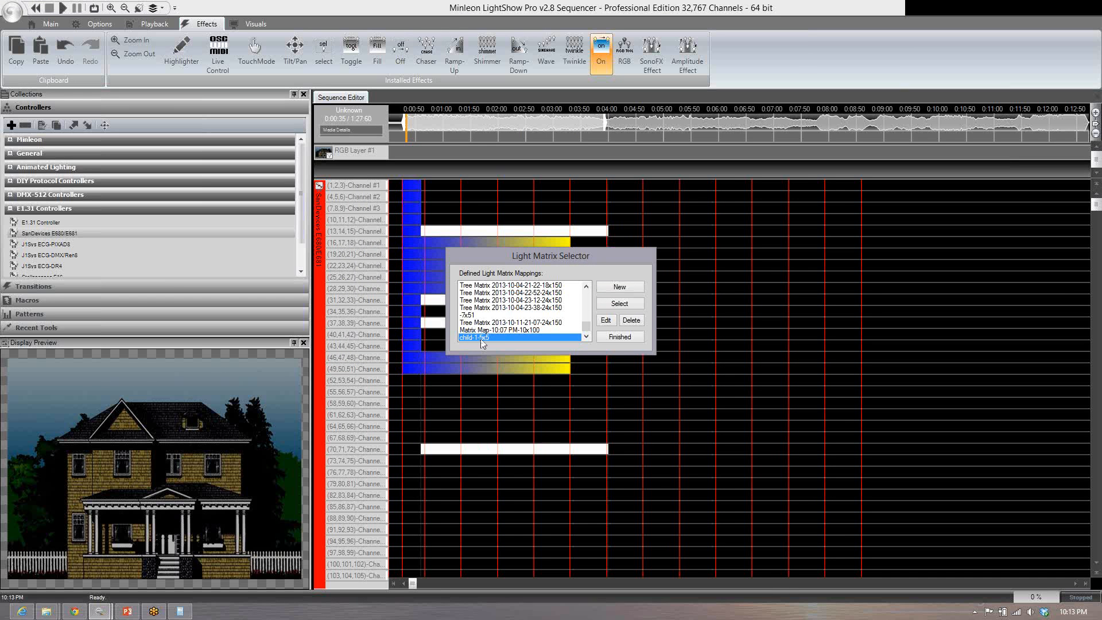
Step: Reopen Matrix Map-10:07 PM-10x100 for editing and bring up a new child matrix form, leaving both without saving
{"action": "left_click", "coordinate": [482, 331]}
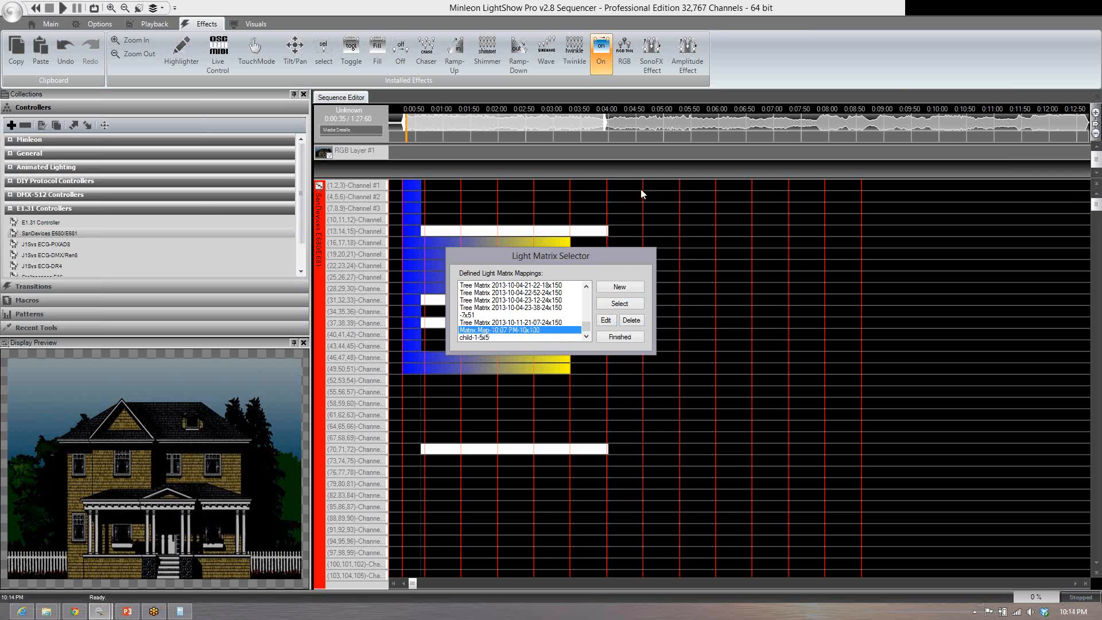
{"action": "left_click", "coordinate": [605, 323]}
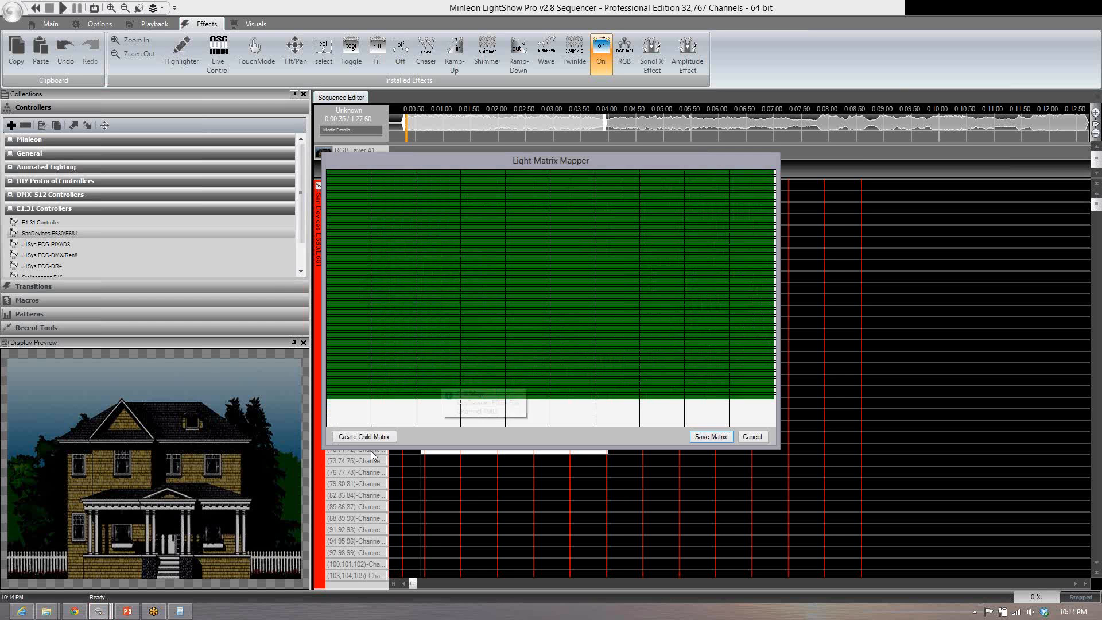
{"action": "left_click", "coordinate": [375, 441]}
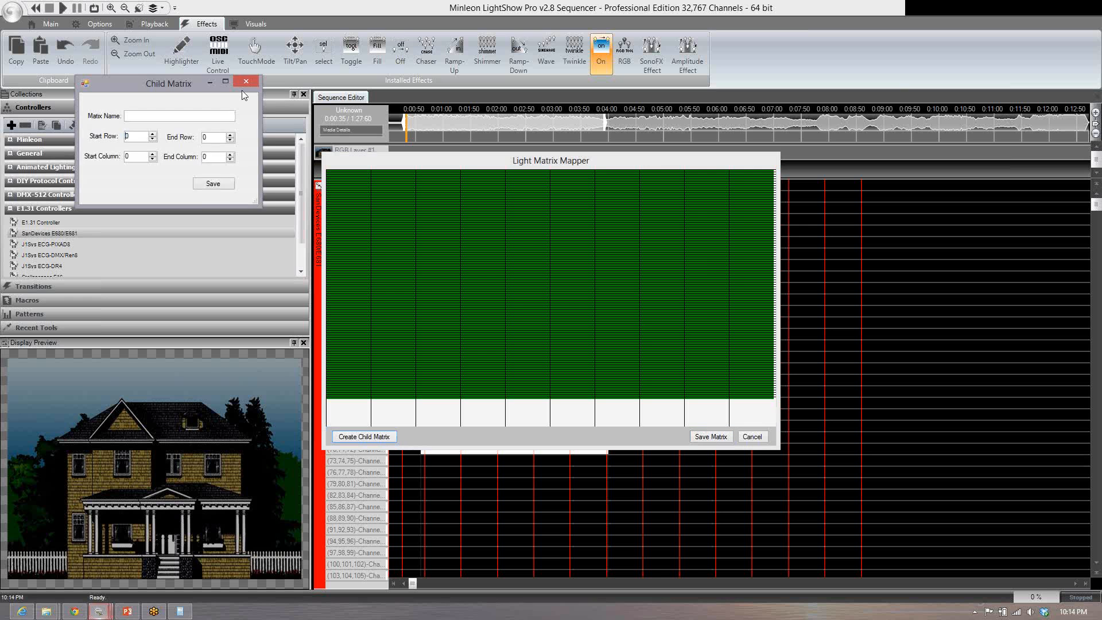
{"action": "left_click_drag", "start_coordinate": [172, 85], "coordinate": [610, 274]}
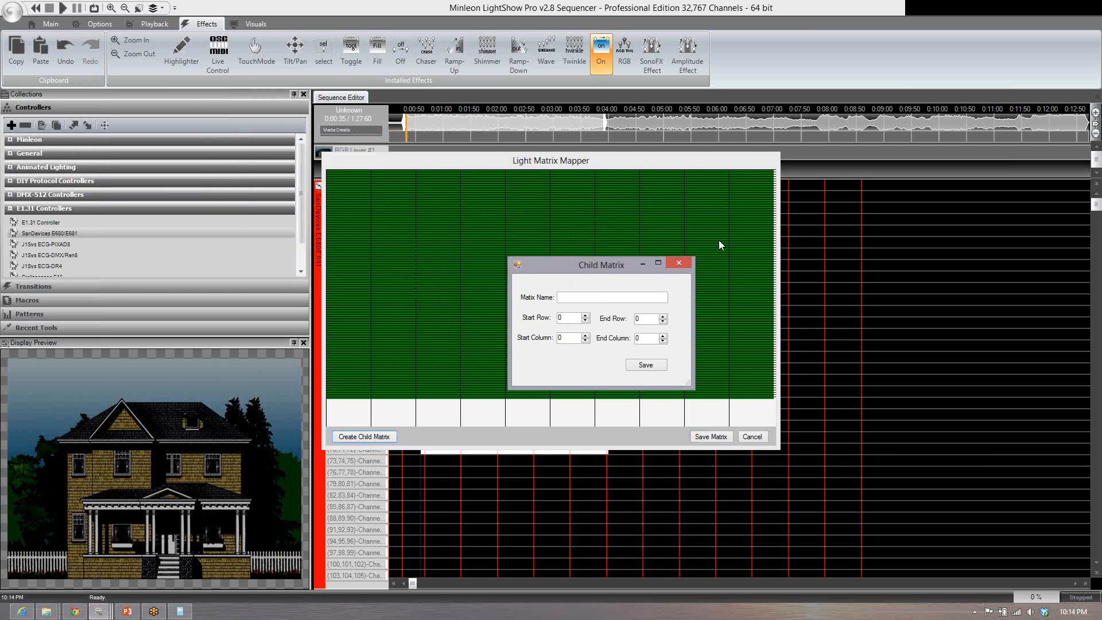
{"action": "left_click", "coordinate": [678, 264]}
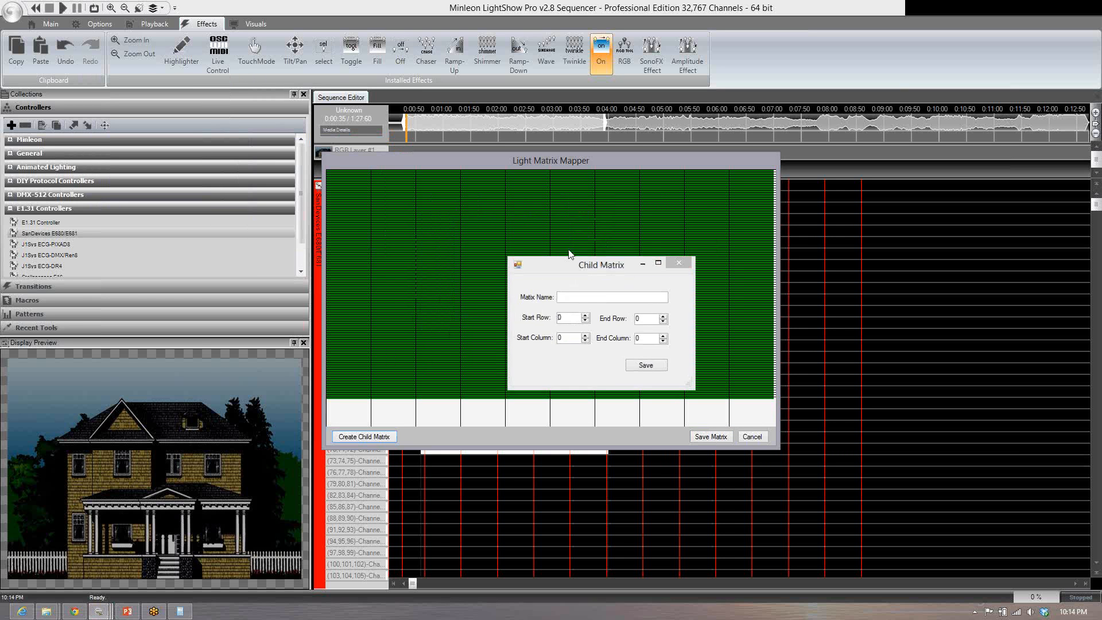
{"action": "left_click", "coordinate": [752, 438]}
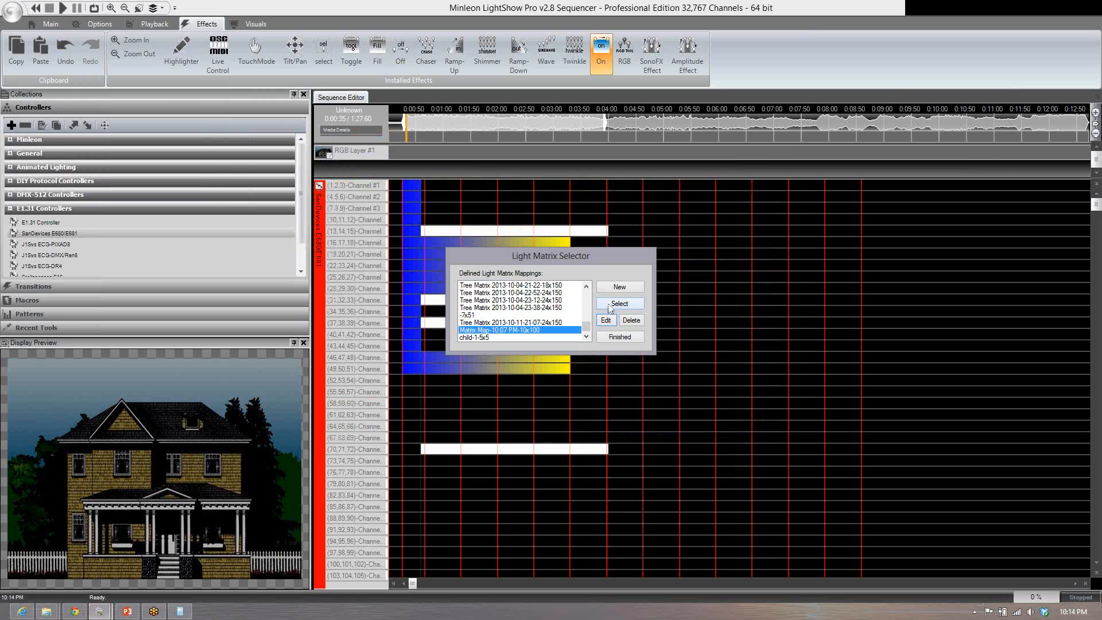
Step: Open Matrix Map-10:07 PM-10x100 in the Matrix Animator, enlarge its window, and cancel the animation and mapping selection
{"action": "left_click", "coordinate": [610, 310]}
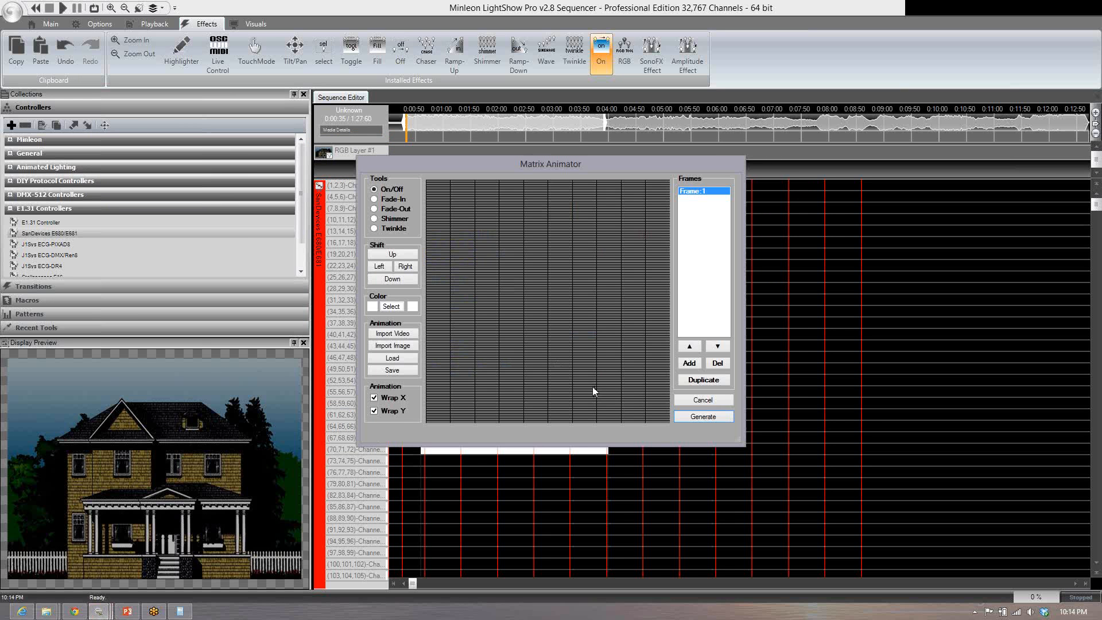
{"action": "left_click_drag", "start_coordinate": [739, 441], "coordinate": [978, 559]}
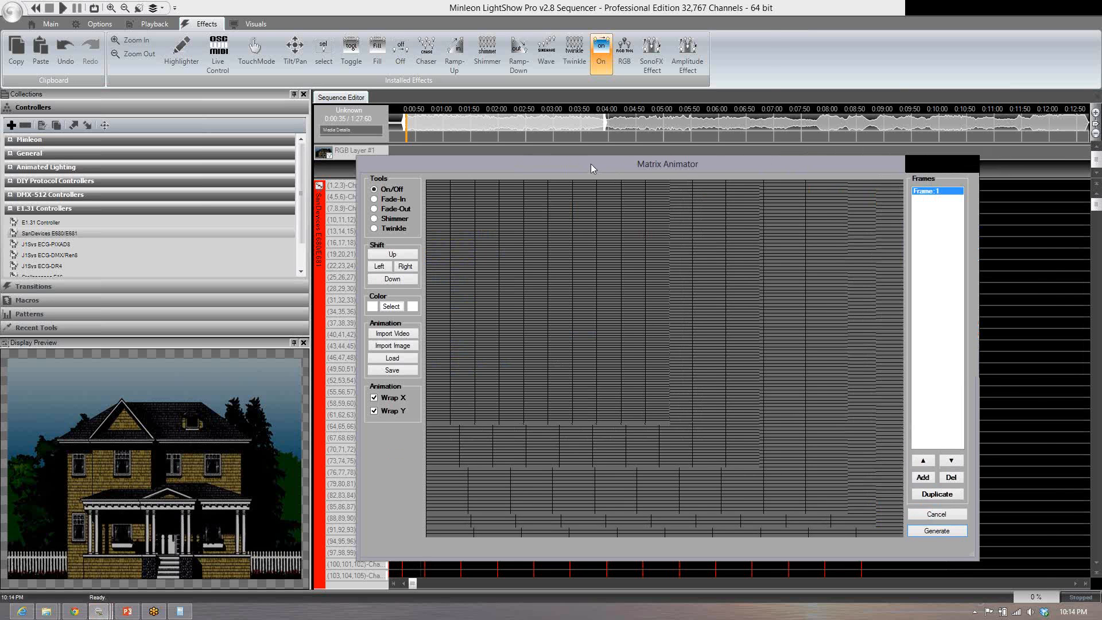
{"action": "left_click_drag", "start_coordinate": [591, 163], "coordinate": [365, 26]}
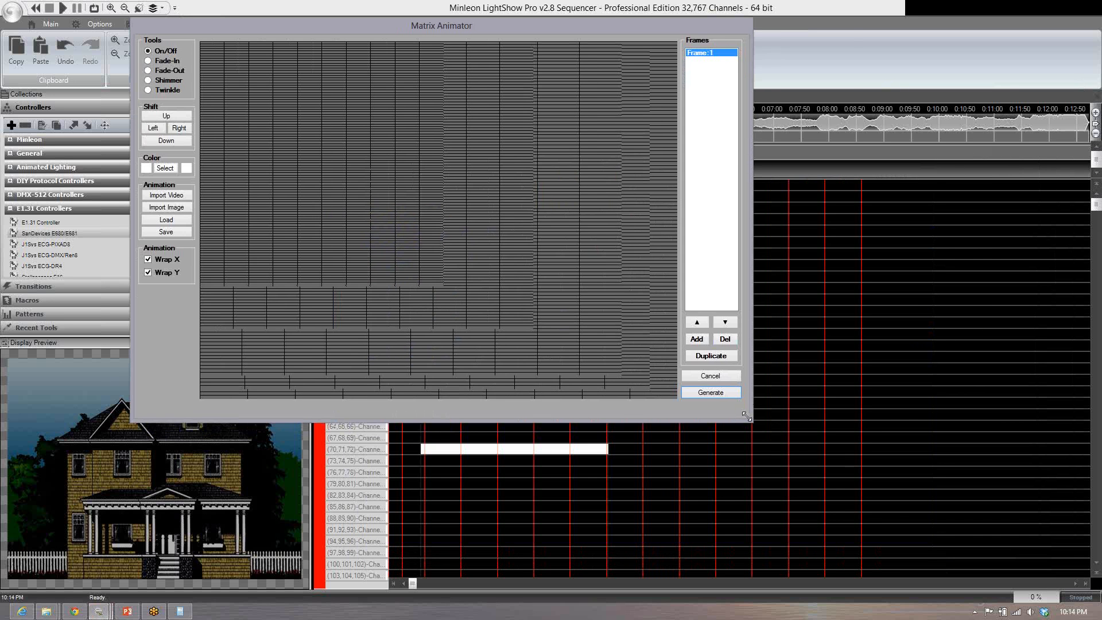
{"action": "left_click_drag", "start_coordinate": [746, 417], "coordinate": [853, 507]}
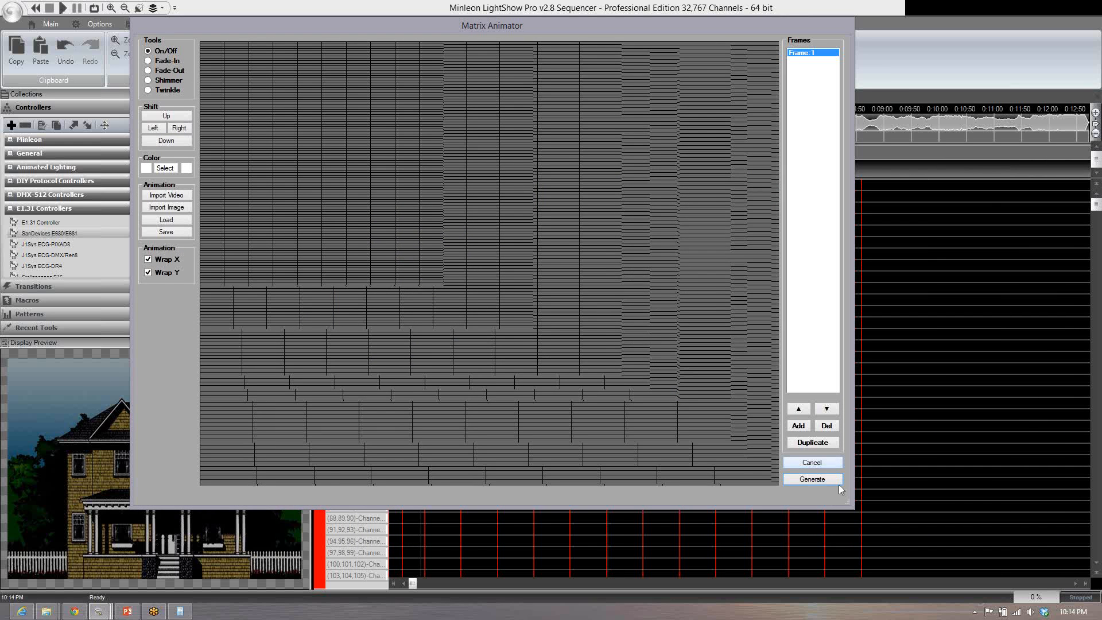
{"action": "left_click", "coordinate": [820, 462]}
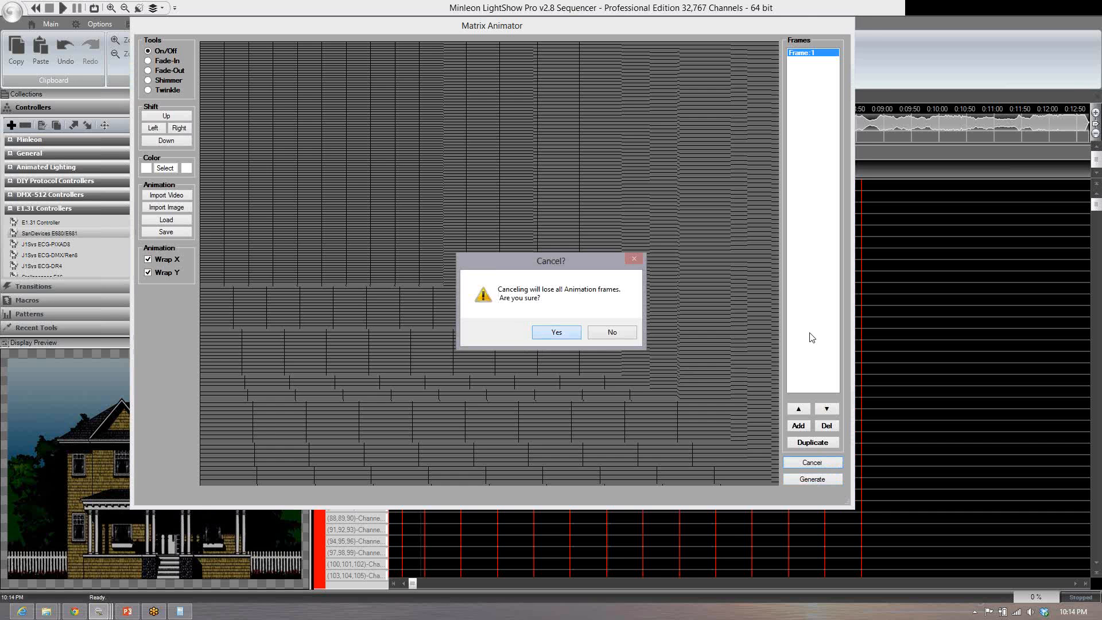
{"action": "key", "text": "Return"}
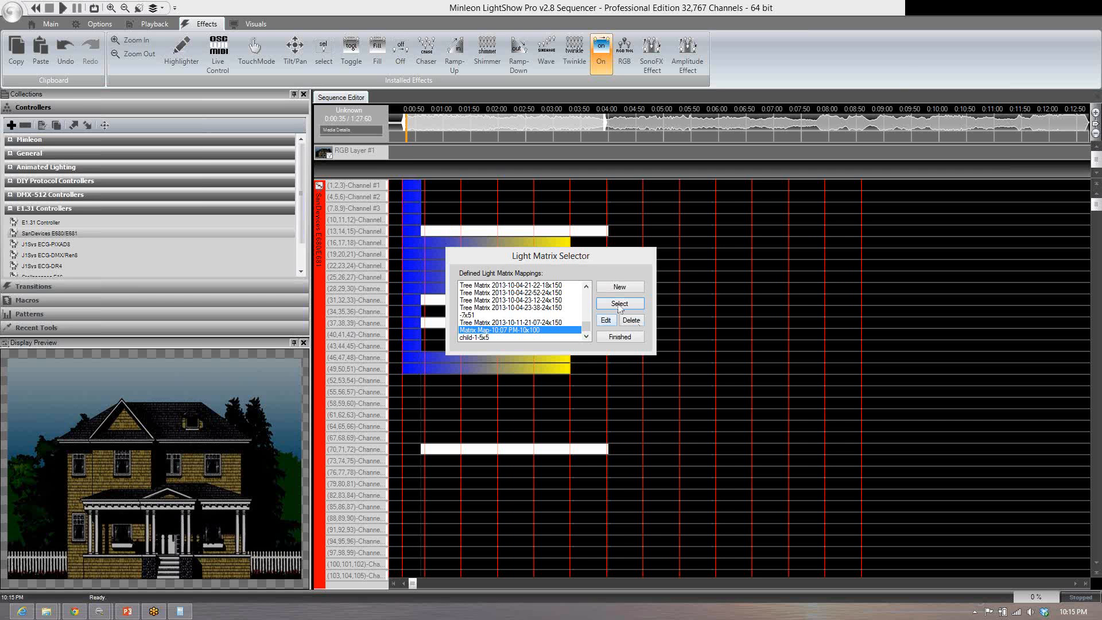
{"action": "left_click", "coordinate": [616, 340]}
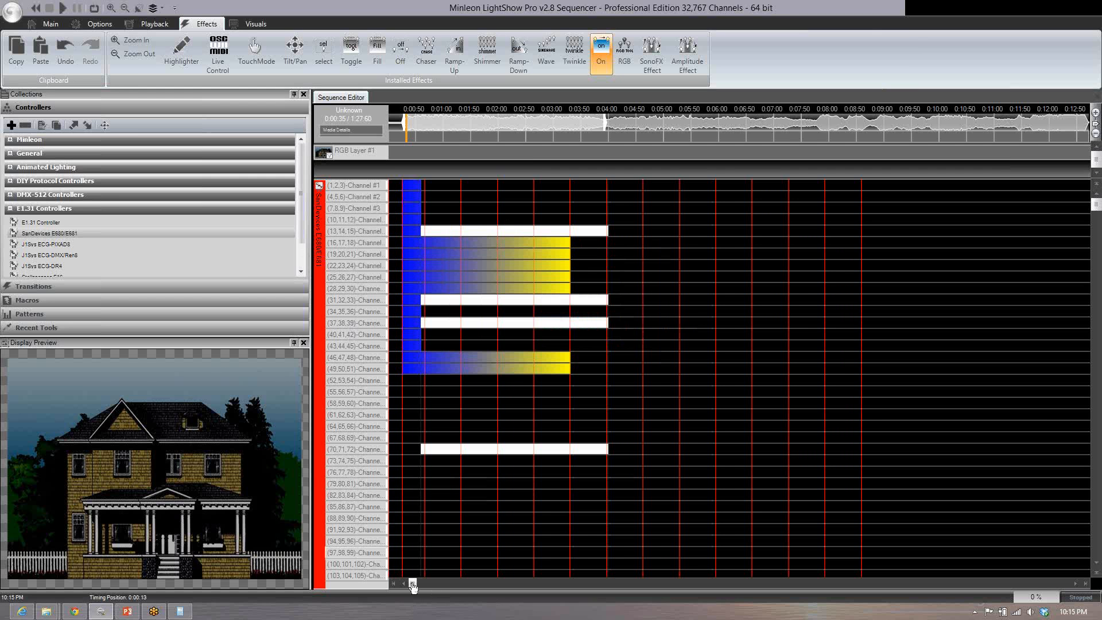
Step: Insert a time interval at about 0:14:43 and try an On effect on channel (16,17,18) in it, cancelling the color blend
{"action": "left_click_drag", "start_coordinate": [413, 583], "coordinate": [464, 585]}
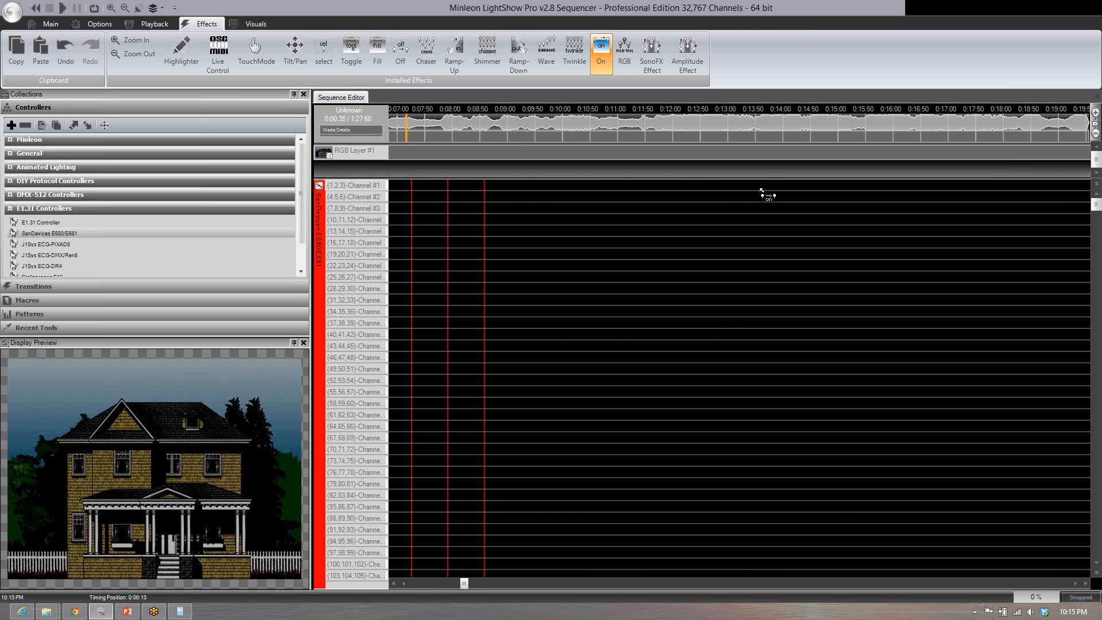
{"action": "right_click", "coordinate": [807, 128]}
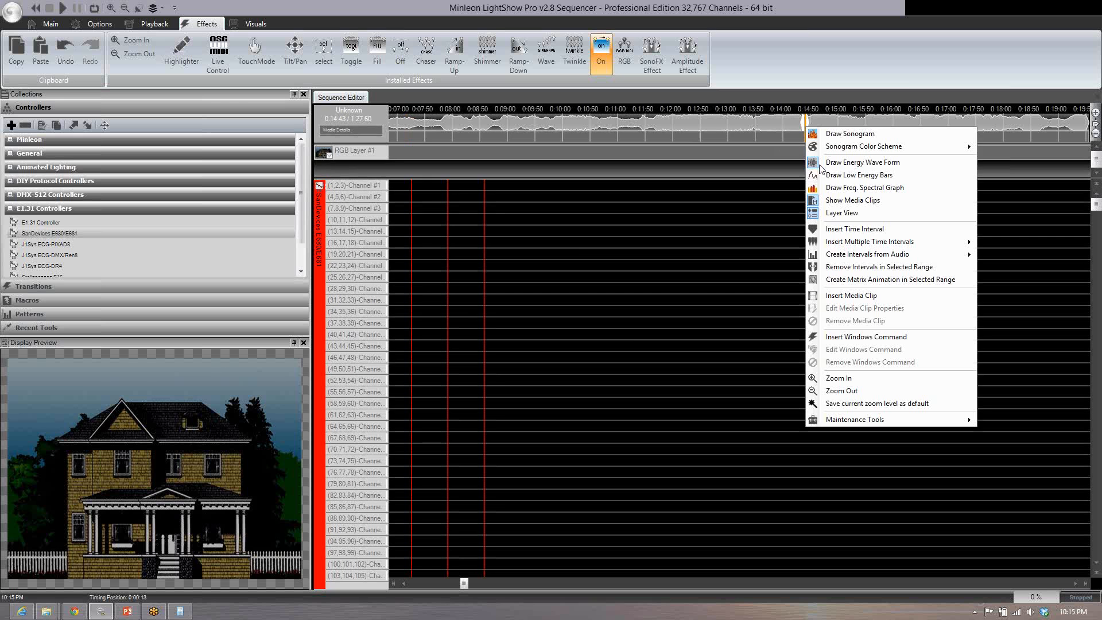
{"action": "left_click", "coordinate": [861, 229]}
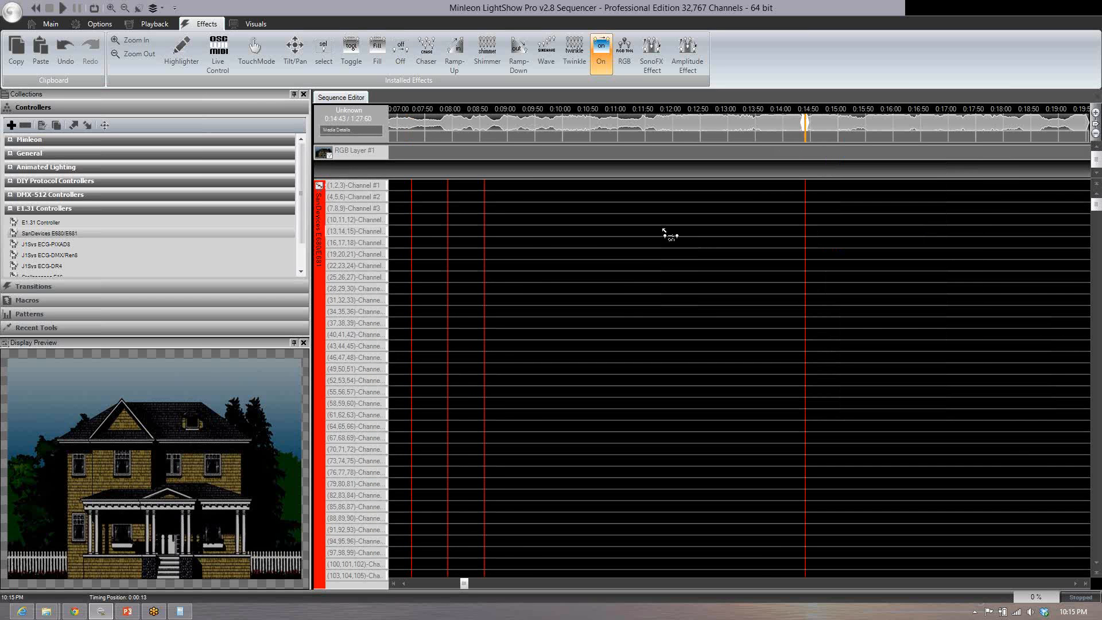
{"action": "left_click", "coordinate": [551, 242]}
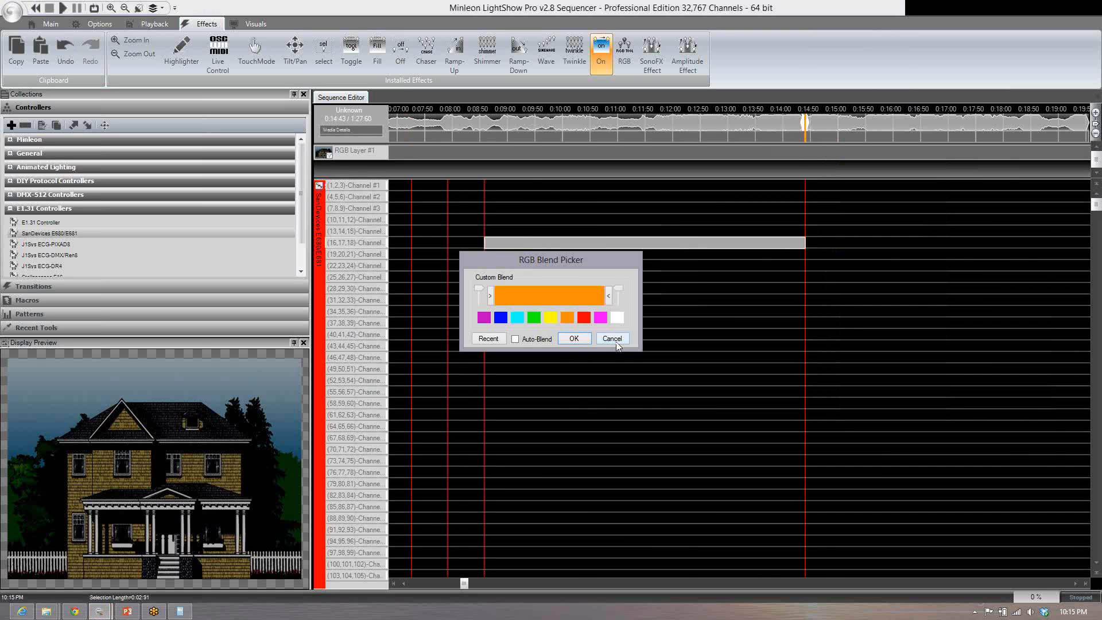
{"action": "left_click", "coordinate": [609, 336]}
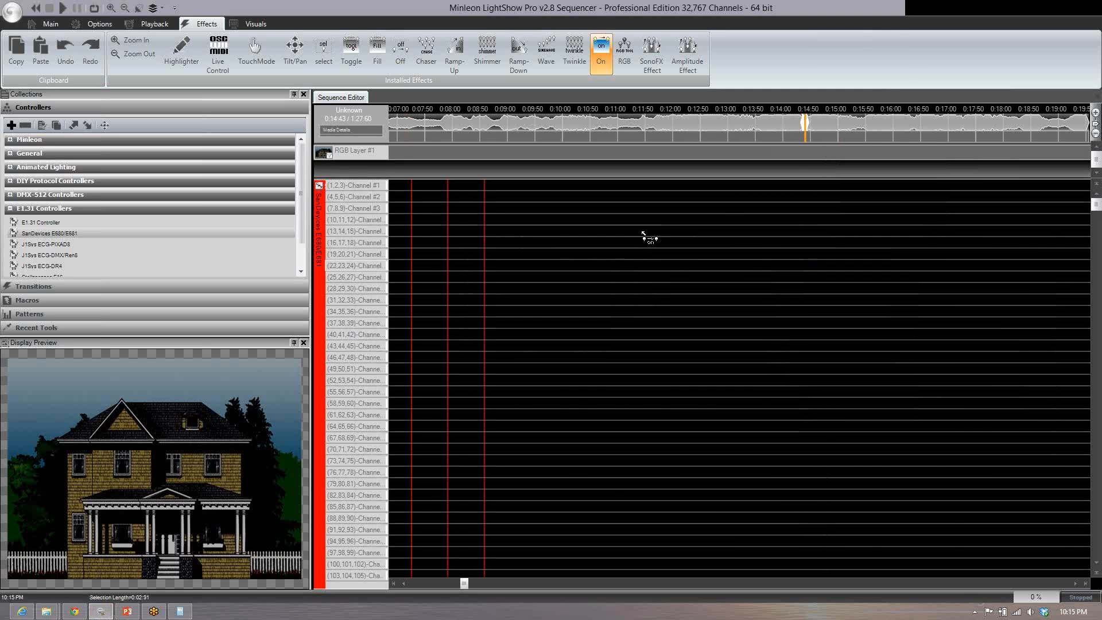
Step: Insert a time interval at about 0:14:44, then divide the span ending there on channel (13,14,15) using 12 equal intervals
{"action": "right_click", "coordinate": [807, 129]}
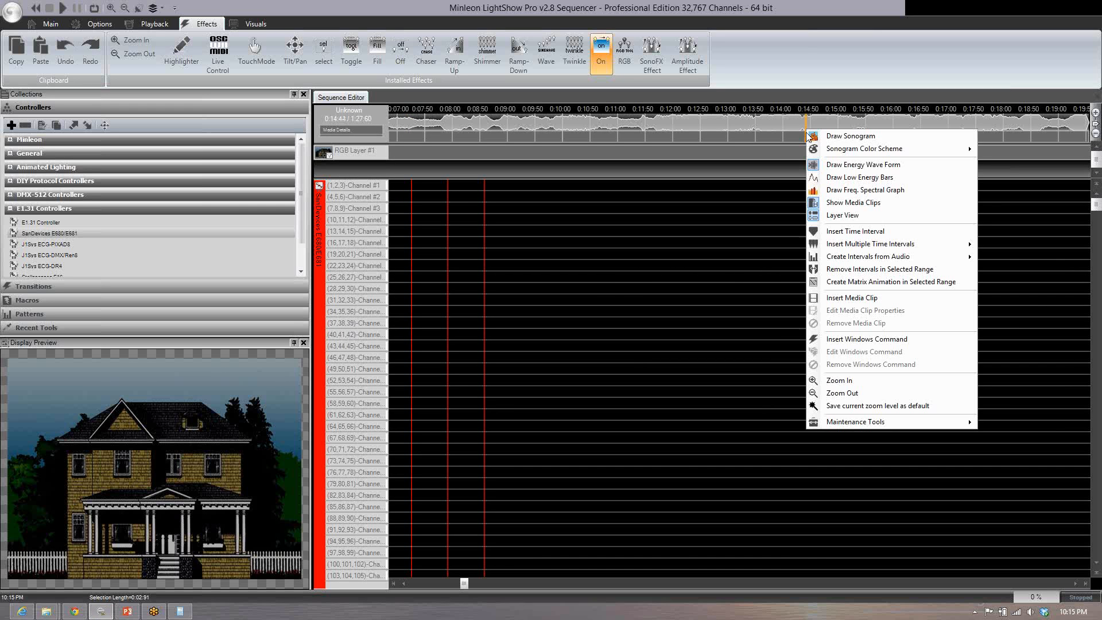
{"action": "left_click", "coordinate": [851, 230]}
{"action": "left_click", "coordinate": [651, 231]}
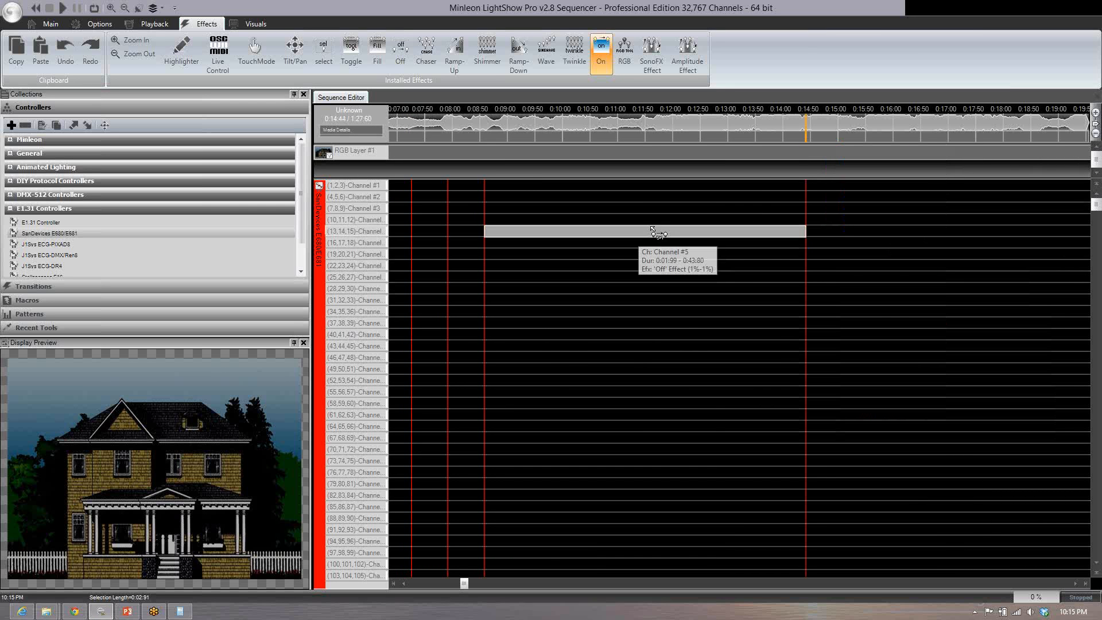
{"action": "right_click", "coordinate": [652, 231]}
{"action": "mouse_move", "coordinate": [781, 248]}
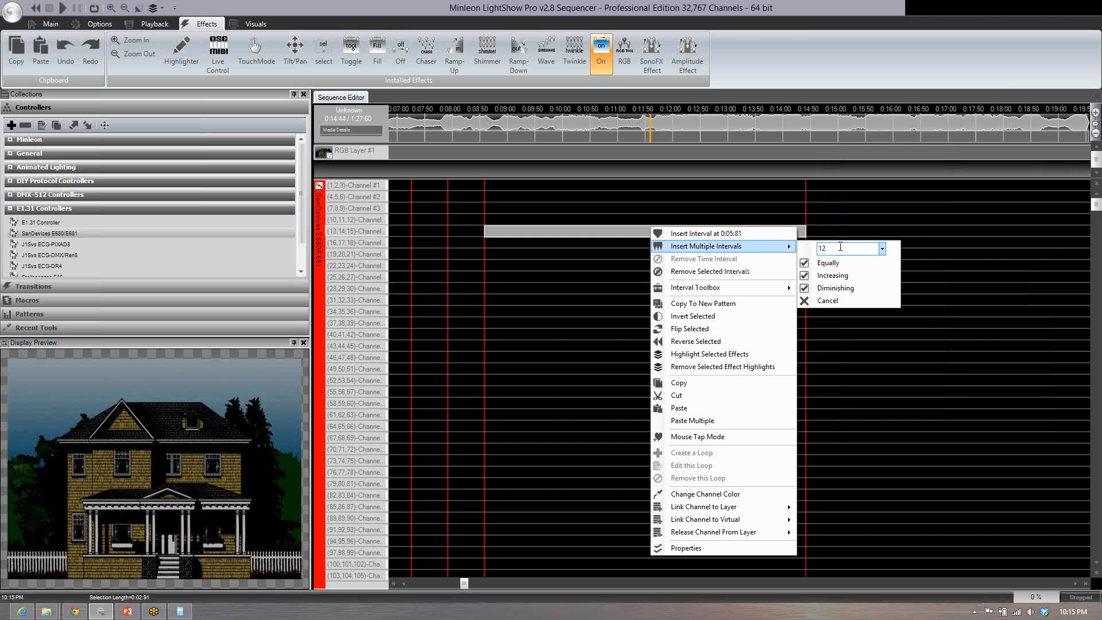
{"action": "left_click", "coordinate": [833, 265]}
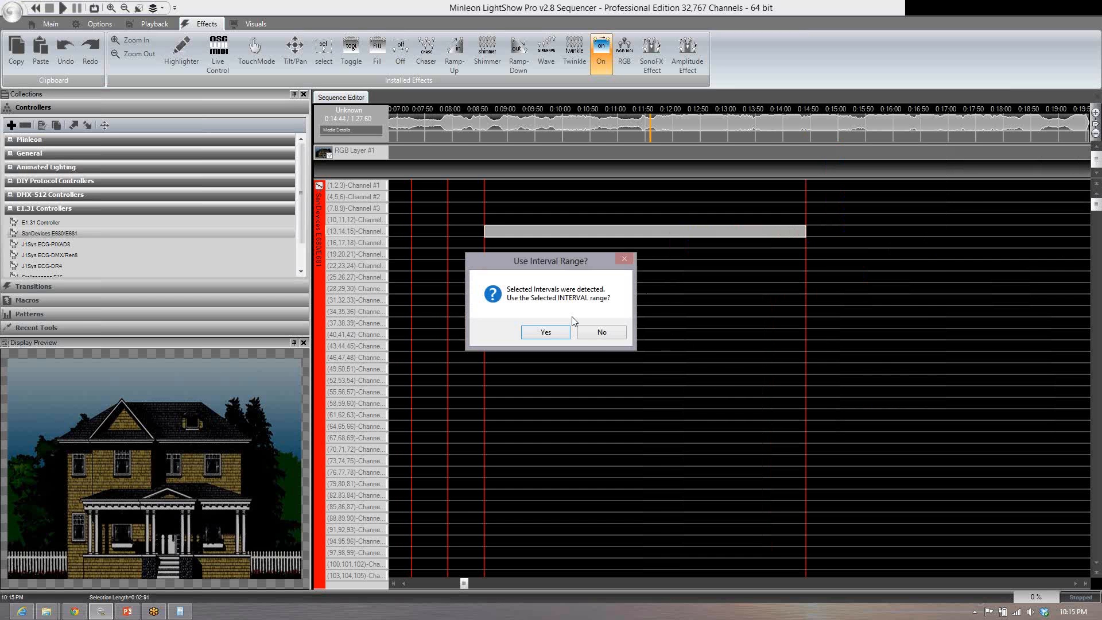
{"action": "left_click", "coordinate": [546, 333]}
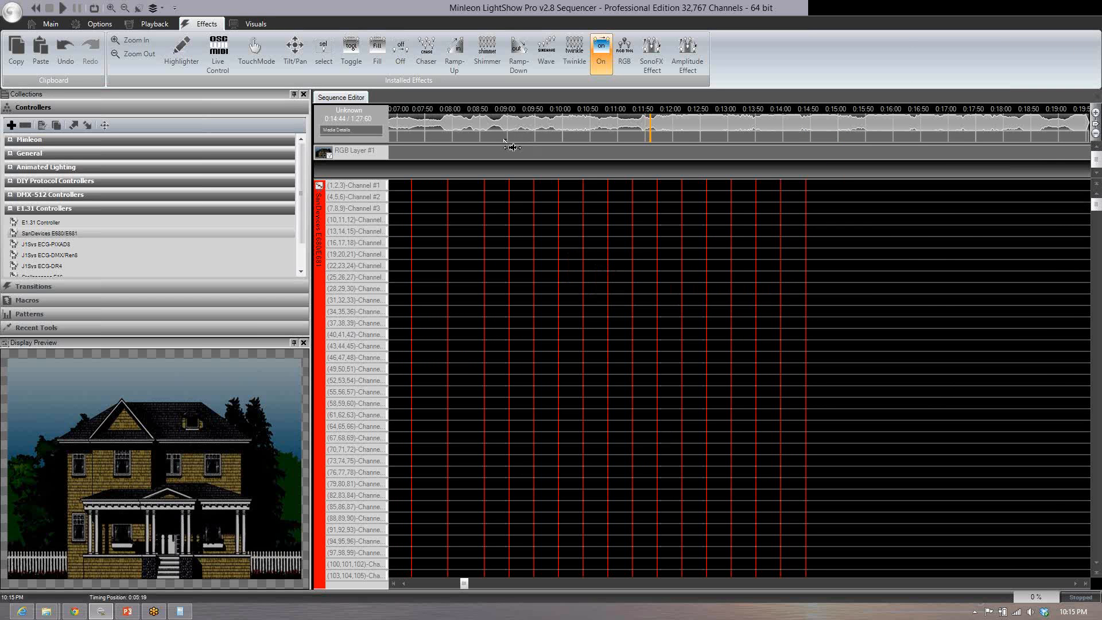
Step: Enlarge the audio waveform track, choose the SonoFX effect, and draw the sonogram behind the waveform
{"action": "left_click", "coordinate": [694, 68]}
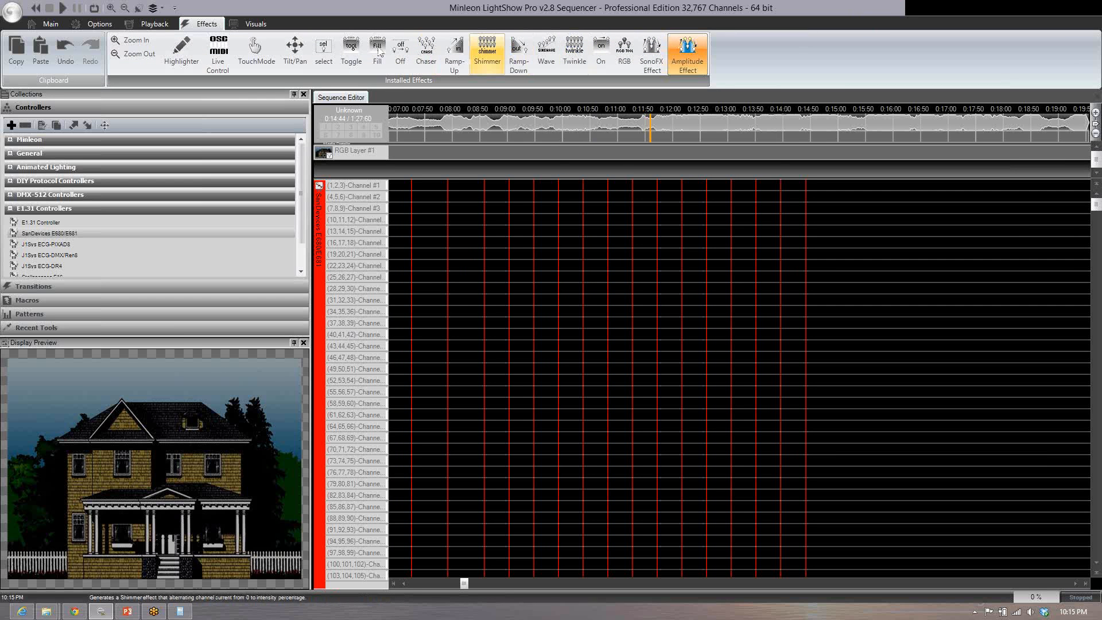
{"action": "left_click_drag", "start_coordinate": [315, 63], "coordinate": [421, 181]}
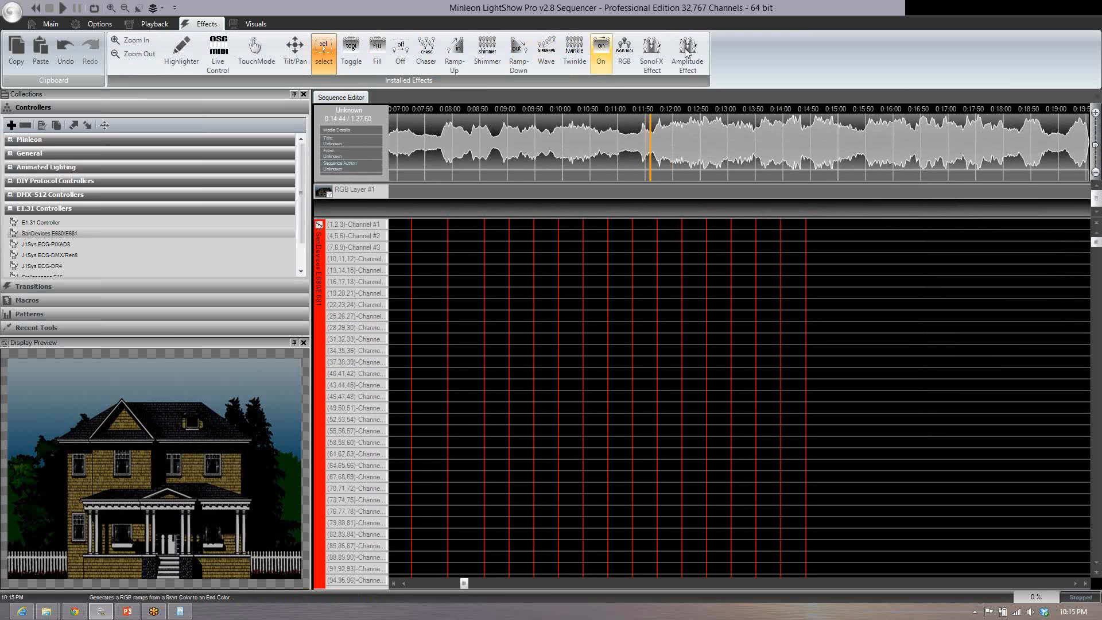
{"action": "left_click_drag", "start_coordinate": [652, 55], "coordinate": [638, 175]}
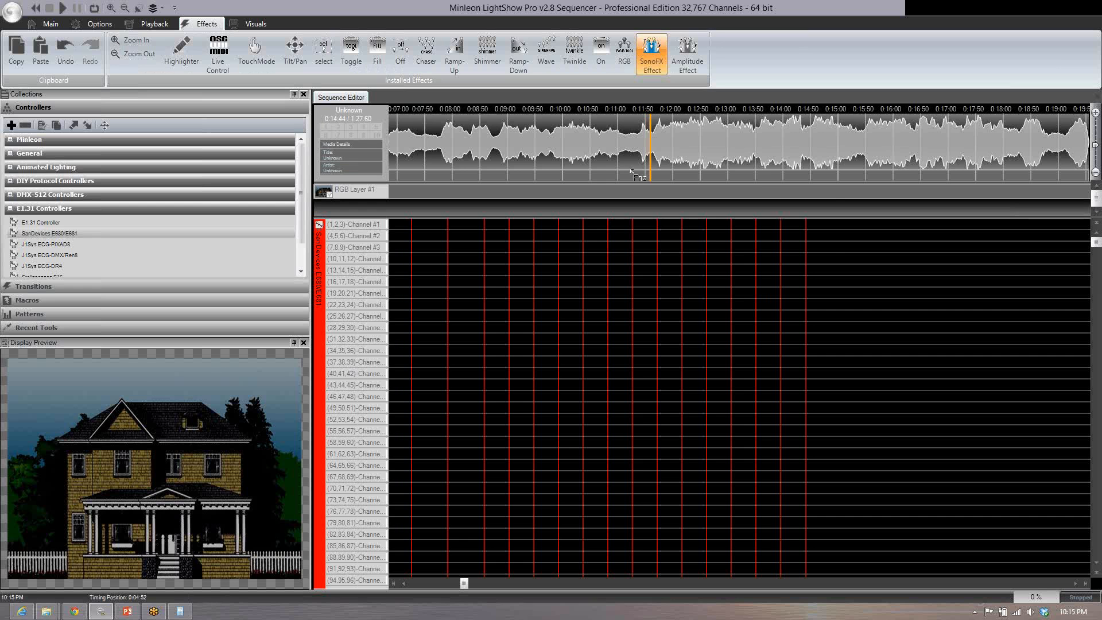
{"action": "right_click", "coordinate": [592, 164]}
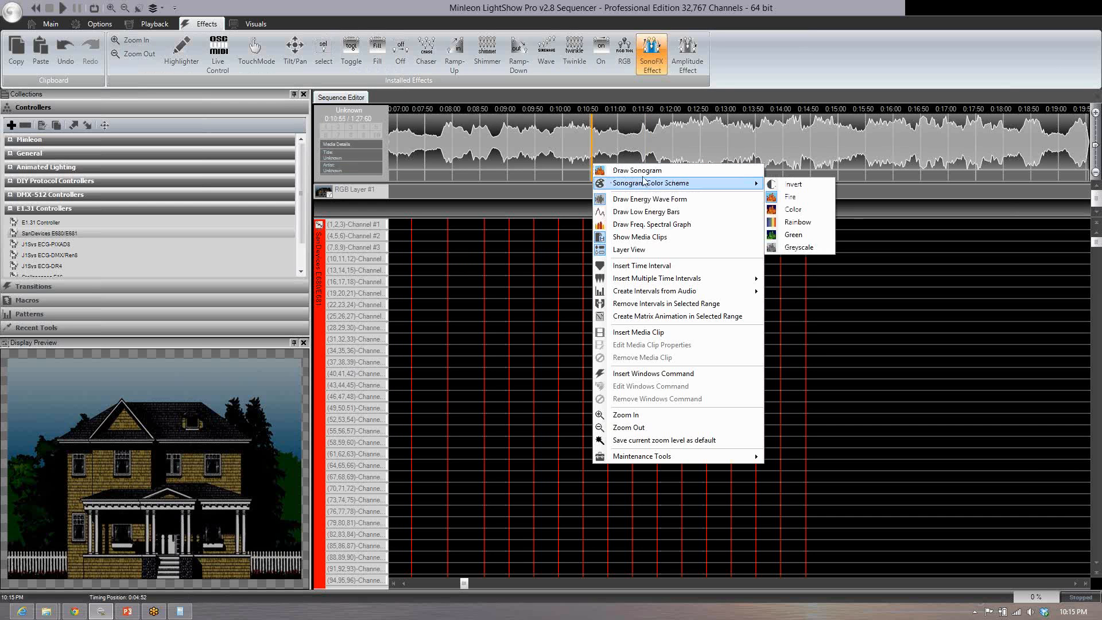
{"action": "left_click", "coordinate": [625, 171]}
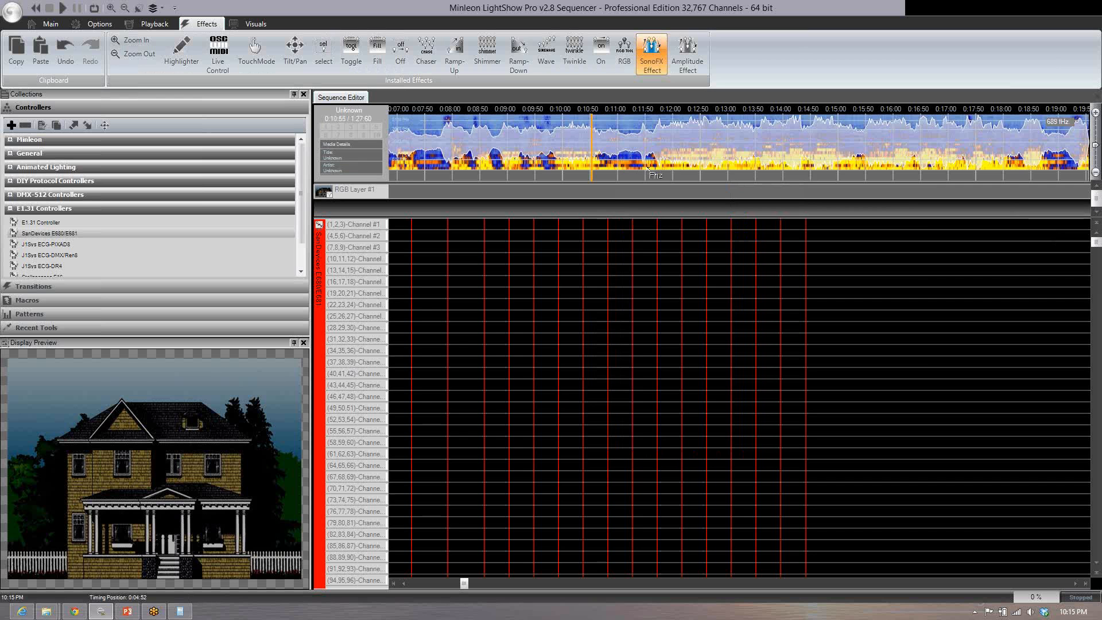
Step: Mark a frequency band on the sonogram as the audio source for the SonoFX effect
{"action": "left_click", "coordinate": [646, 167]}
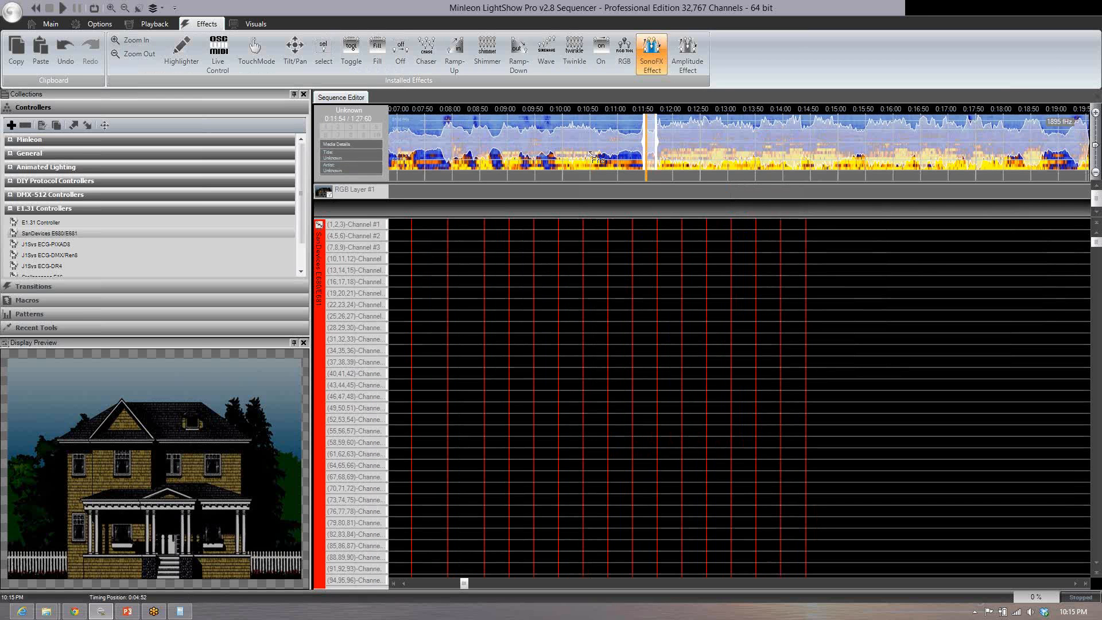
{"action": "left_click", "coordinate": [626, 161]}
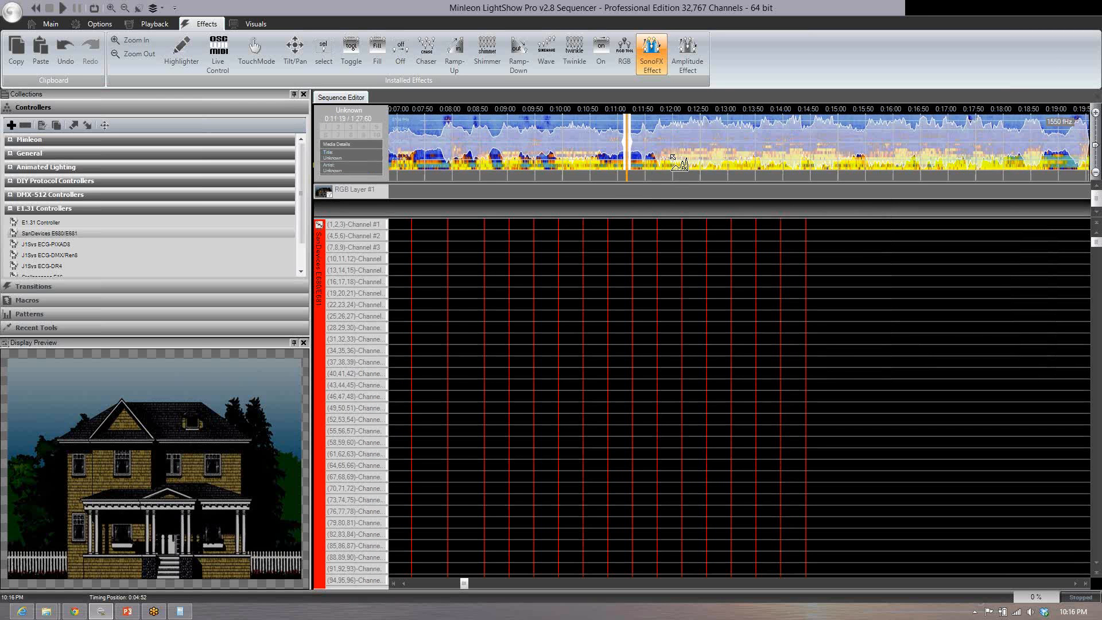
{"action": "left_click", "coordinate": [675, 145]}
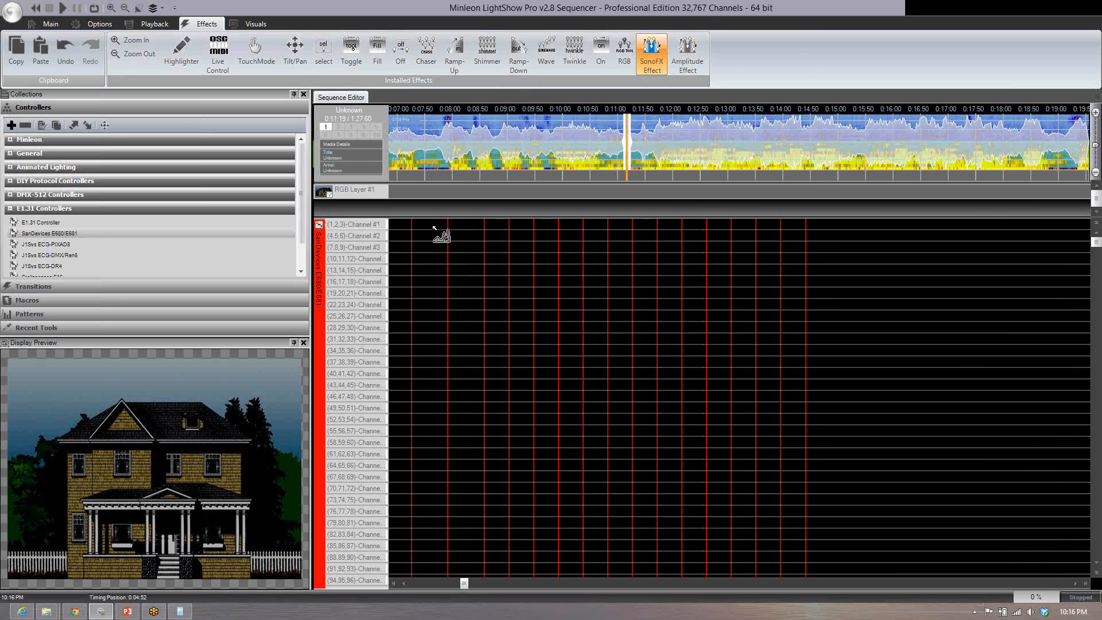
Step: Start a SonoFX effect on channels (1,2,3) through (19,20,21), ending at about 0:14:44, and set its color blend from yellow to red
{"action": "left_click_drag", "start_coordinate": [435, 229], "coordinate": [788, 299]}
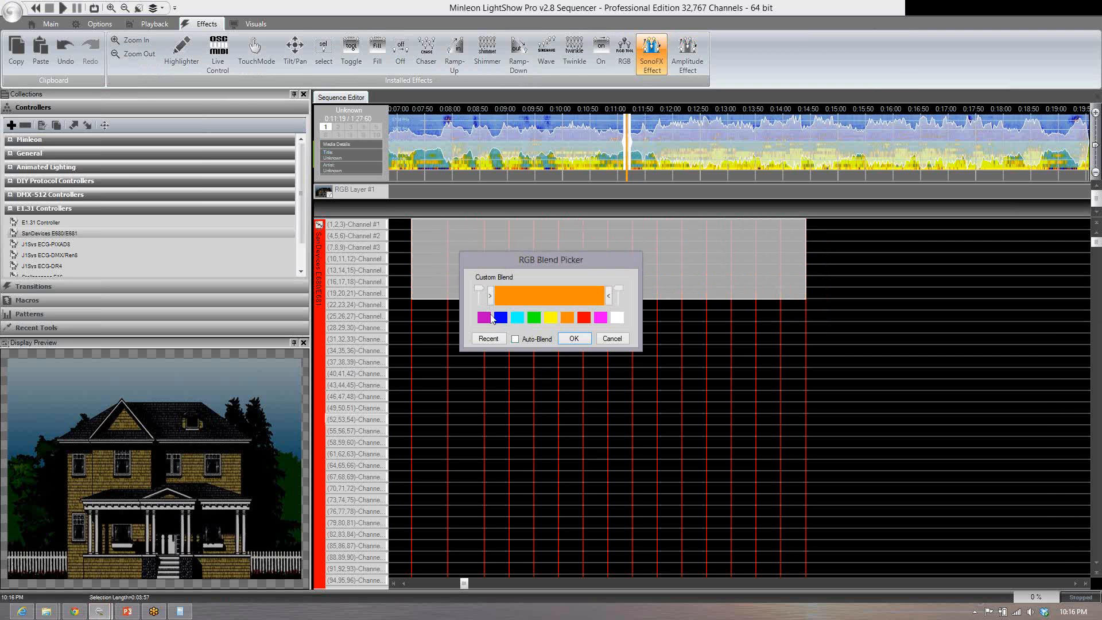
{"action": "double_click", "coordinate": [493, 297]}
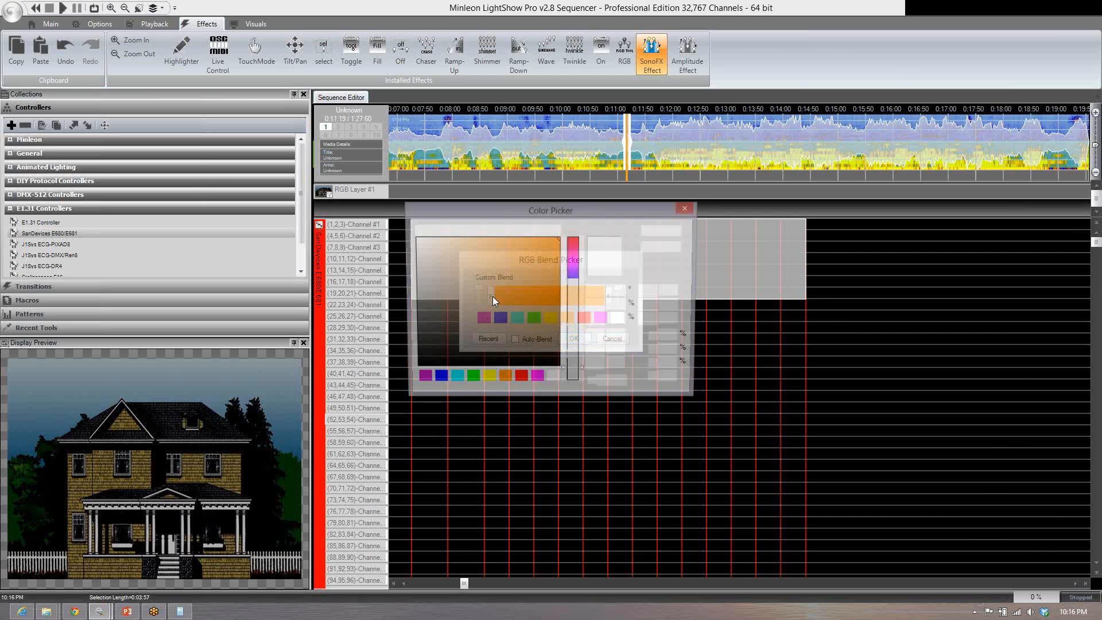
{"action": "left_click", "coordinate": [486, 379]}
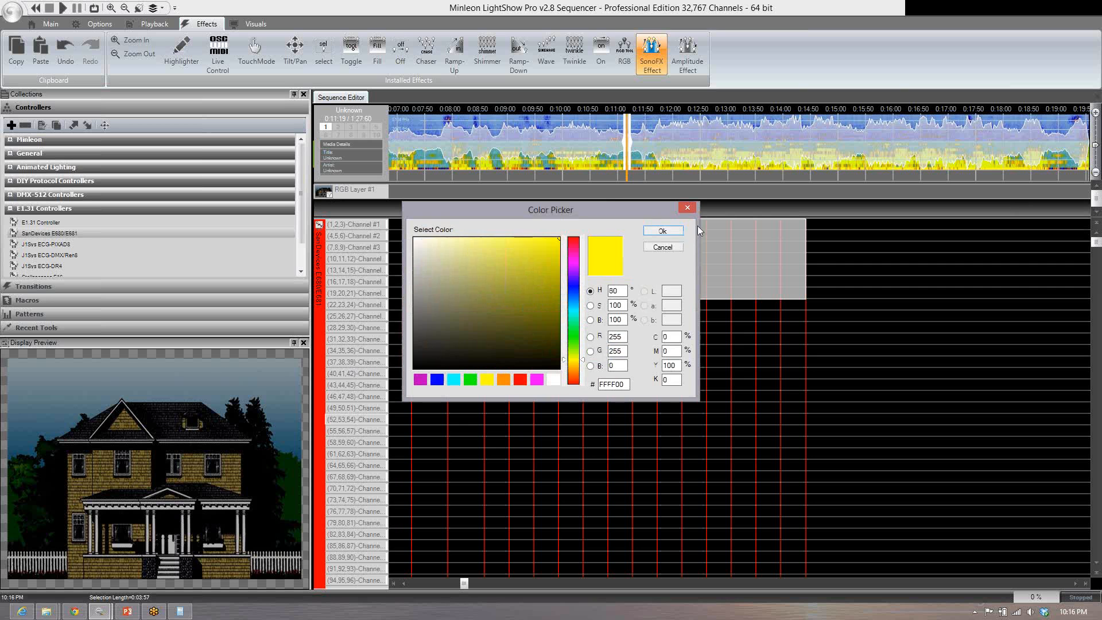
{"action": "left_click", "coordinate": [680, 232]}
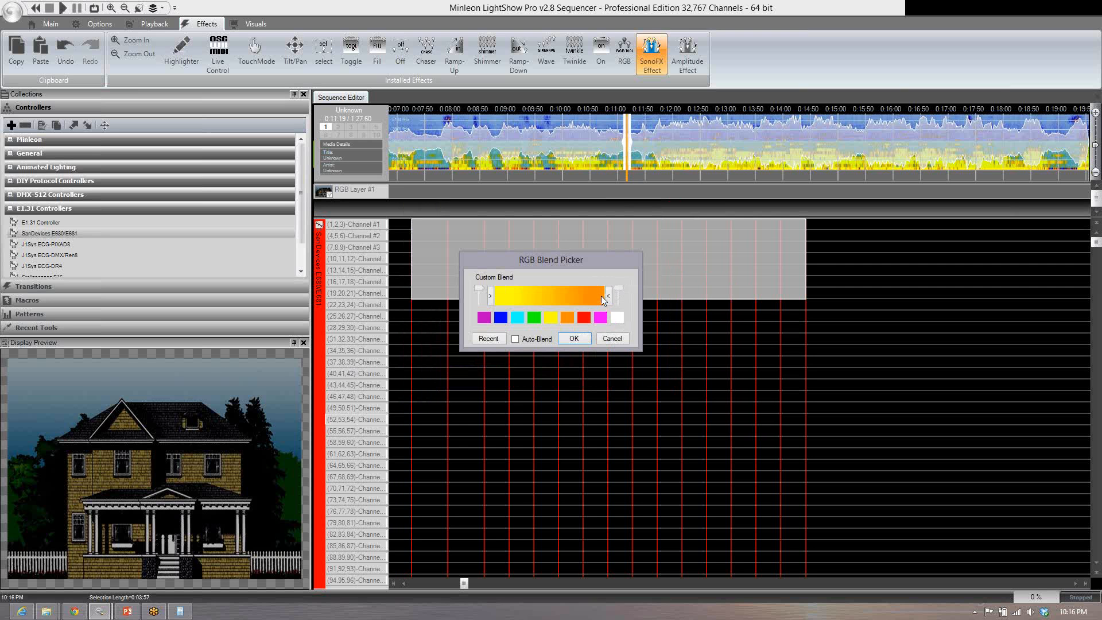
{"action": "double_click", "coordinate": [601, 296]}
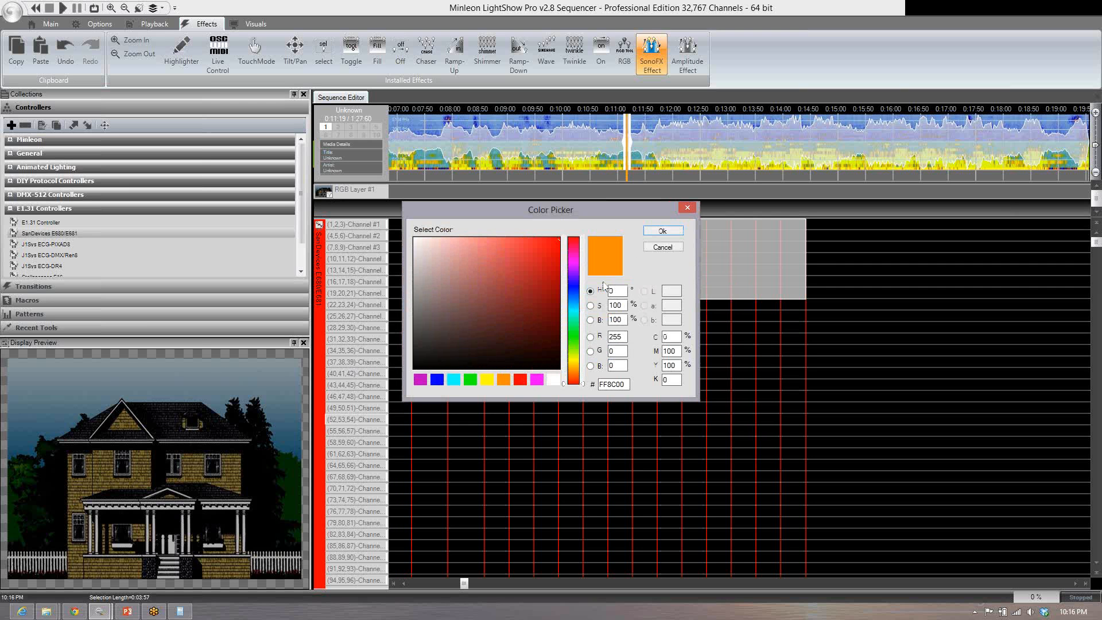
{"action": "left_click", "coordinate": [520, 379]}
{"action": "left_click", "coordinate": [660, 232]}
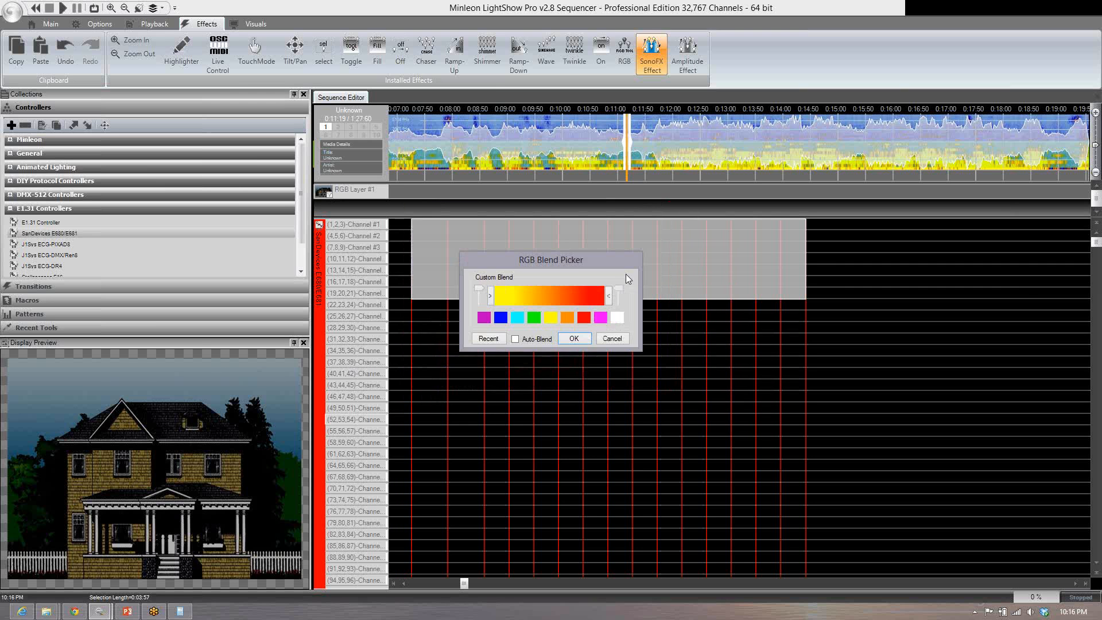
Step: Accept the blend and apply the SonoFX effect in the Ramps style with higher sensitivity and slightly lower intensity
{"action": "left_click", "coordinate": [589, 338]}
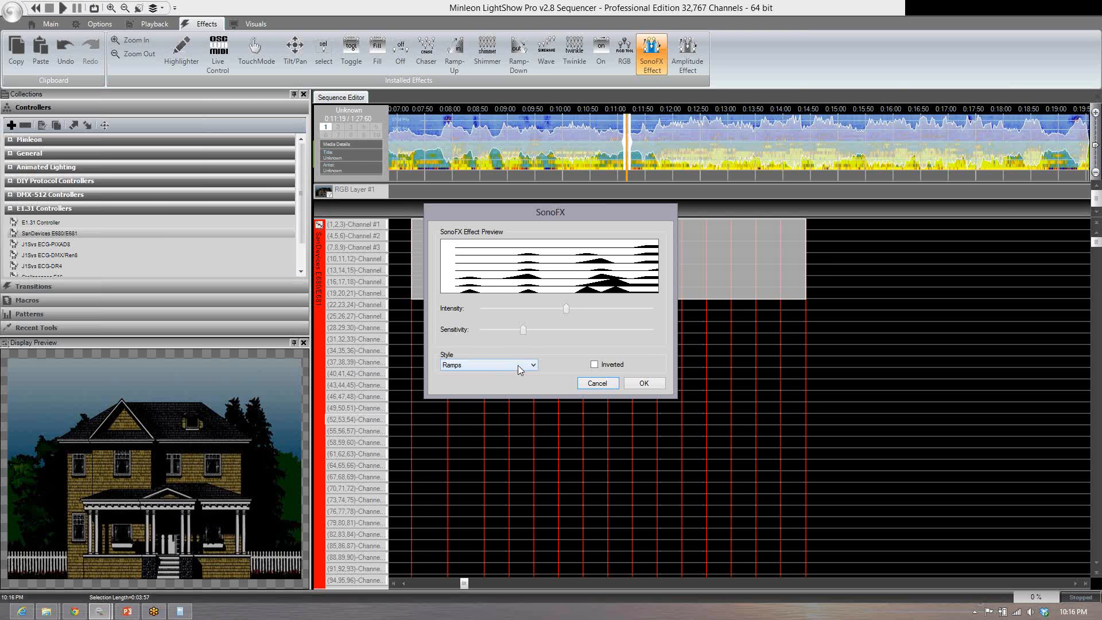
{"action": "left_click_drag", "start_coordinate": [522, 331], "coordinate": [563, 309]}
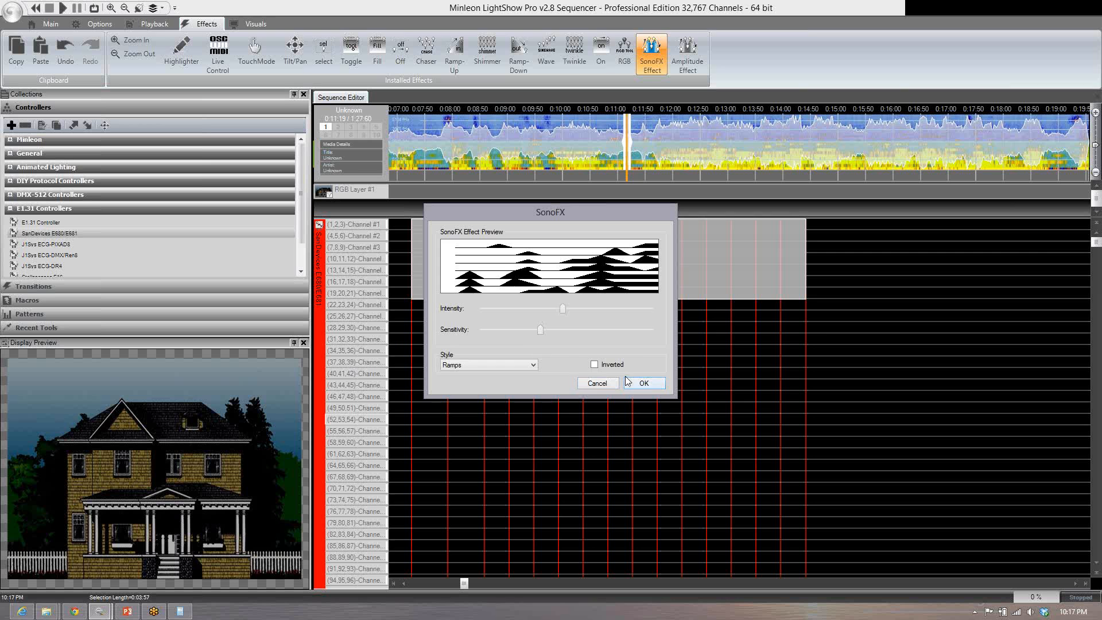
{"action": "left_click", "coordinate": [644, 383]}
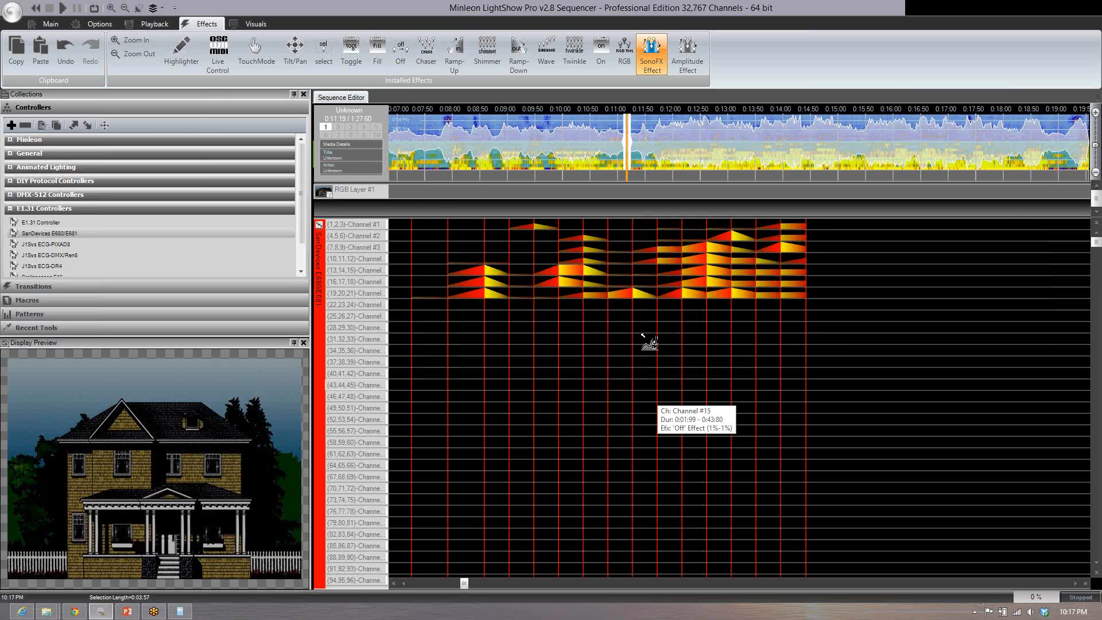
Step: Hide the sonogram, select the waveform range from about 0:07:30 to 0:15:00, and play it to preview the effect before stopping playback
{"action": "right_click", "coordinate": [420, 148]}
{"action": "left_click", "coordinate": [454, 154]}
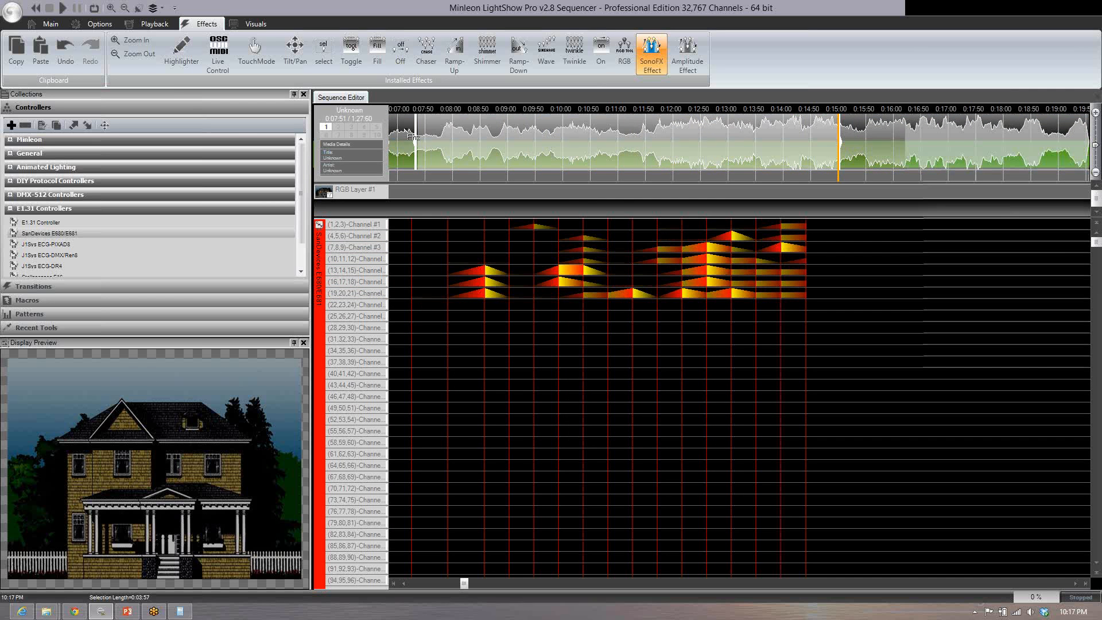
{"action": "left_click", "coordinate": [63, 8]}
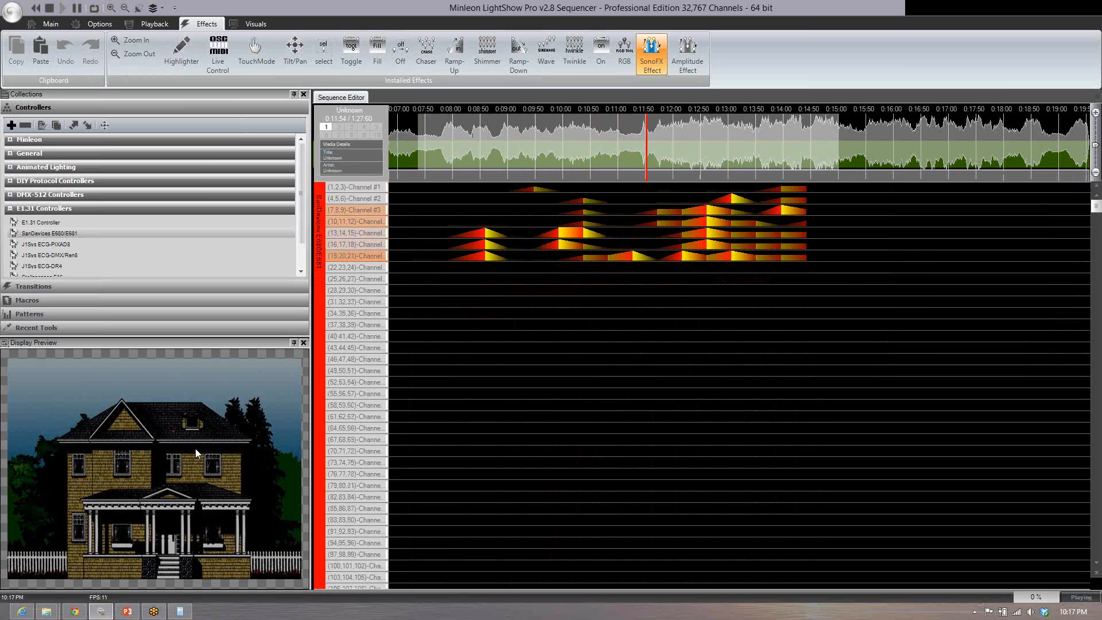
{"action": "left_click", "coordinate": [49, 8]}
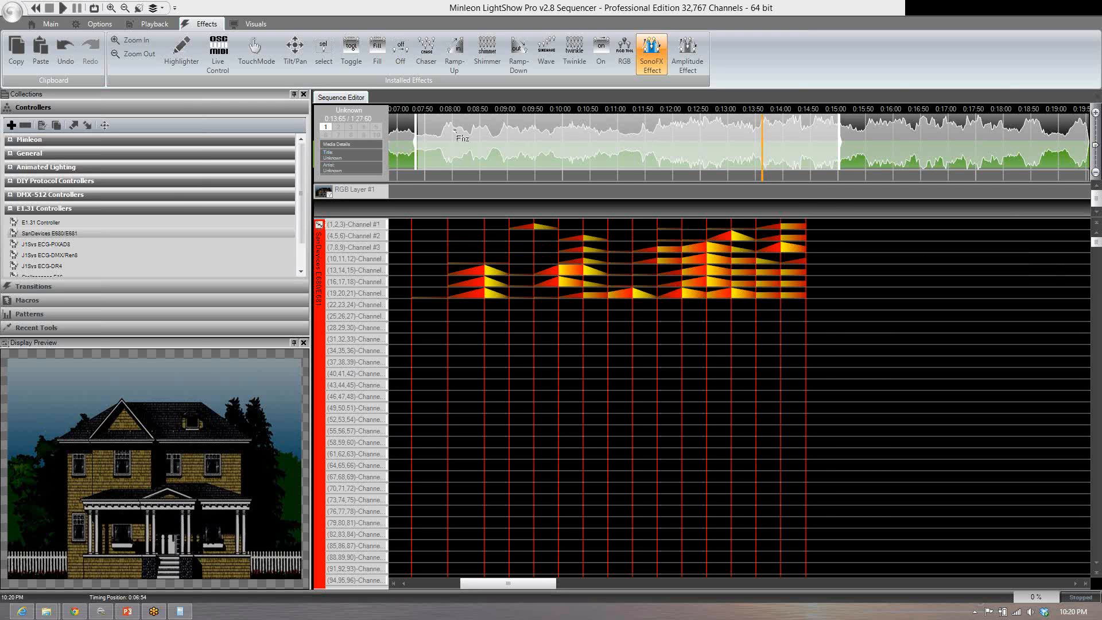
Step: Close the sequence in the Sequence Editor without saving its changes
{"action": "right_click", "coordinate": [343, 99]}
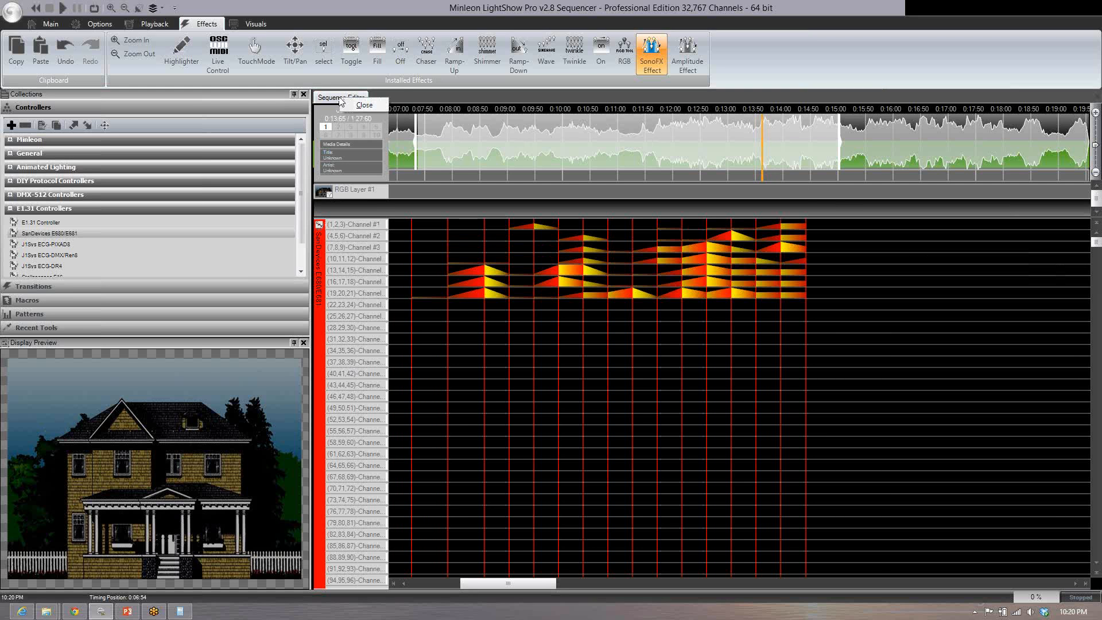
{"action": "left_click", "coordinate": [366, 105]}
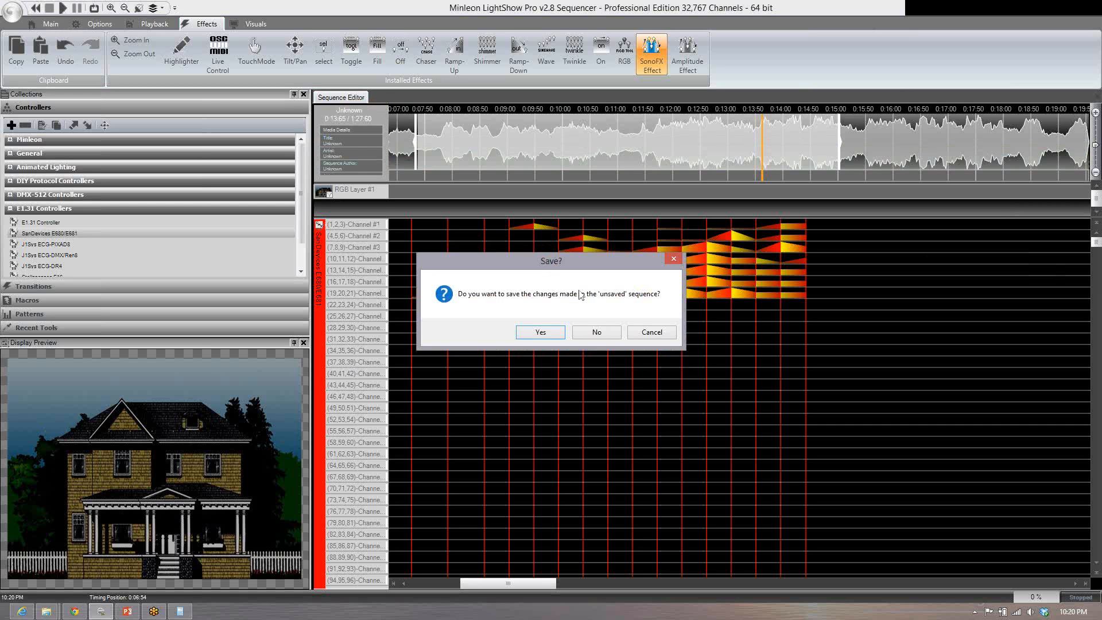
{"action": "left_click", "coordinate": [598, 336]}
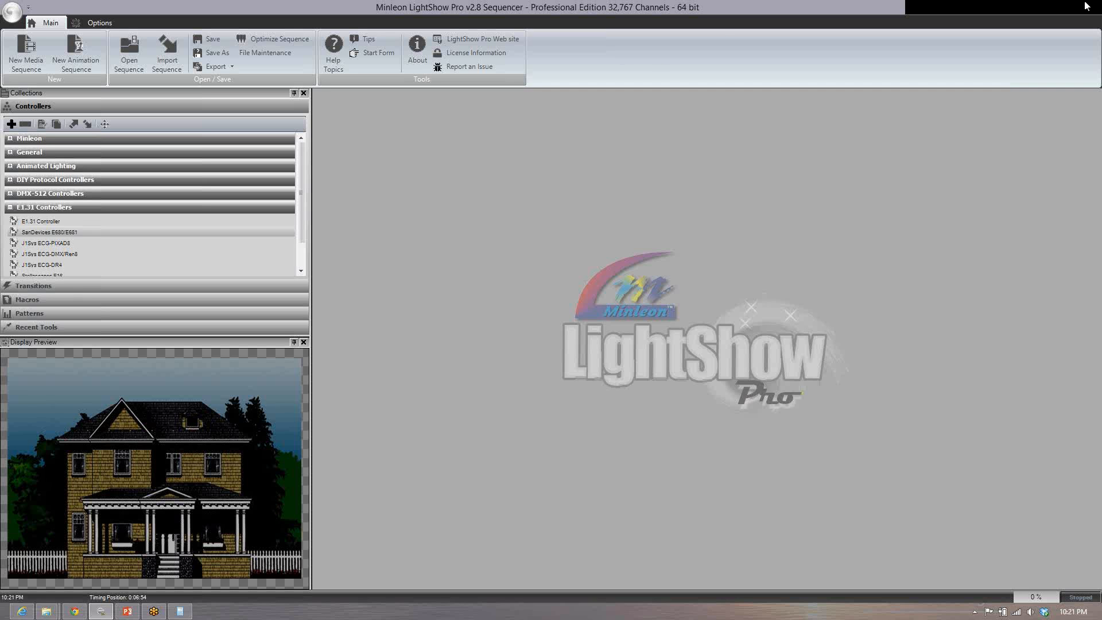
{"action": "mouse_move", "coordinate": [1098, 65]}
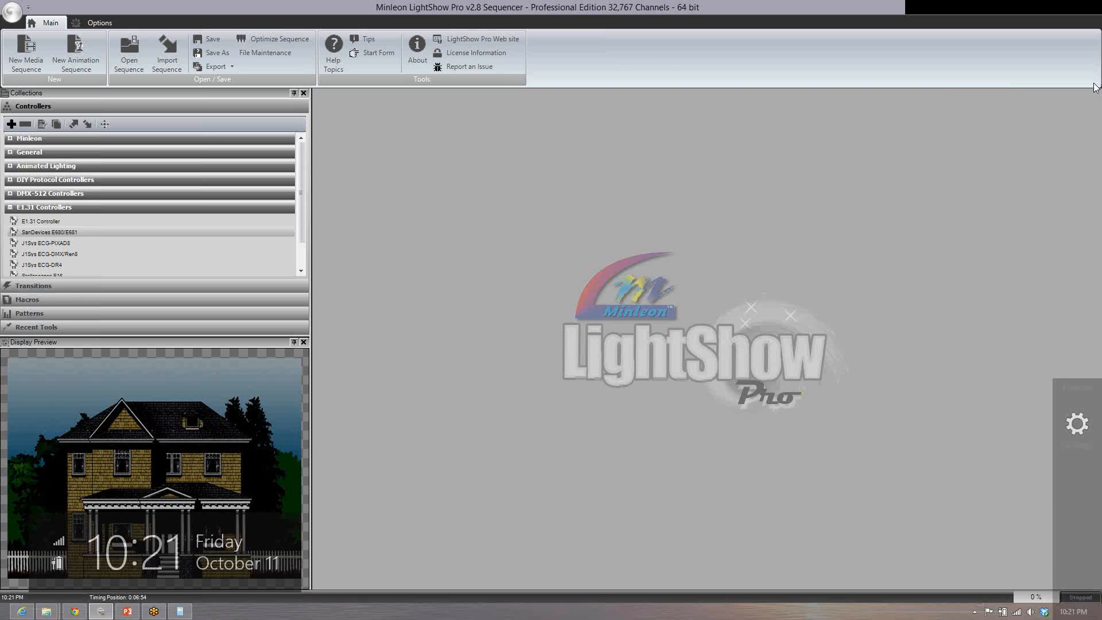